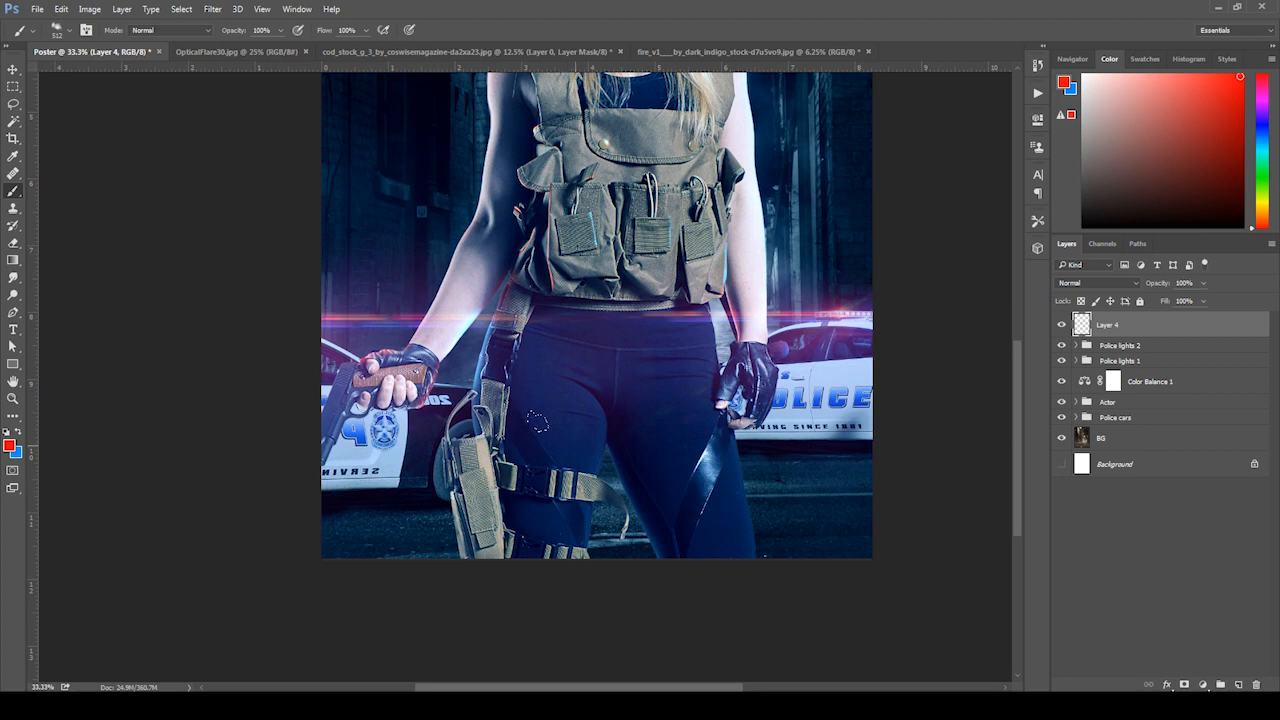
- Swap the foreground and background colours and set the foreground to a dark navy blue
{"action": "left_click", "coordinate": [17, 433]}
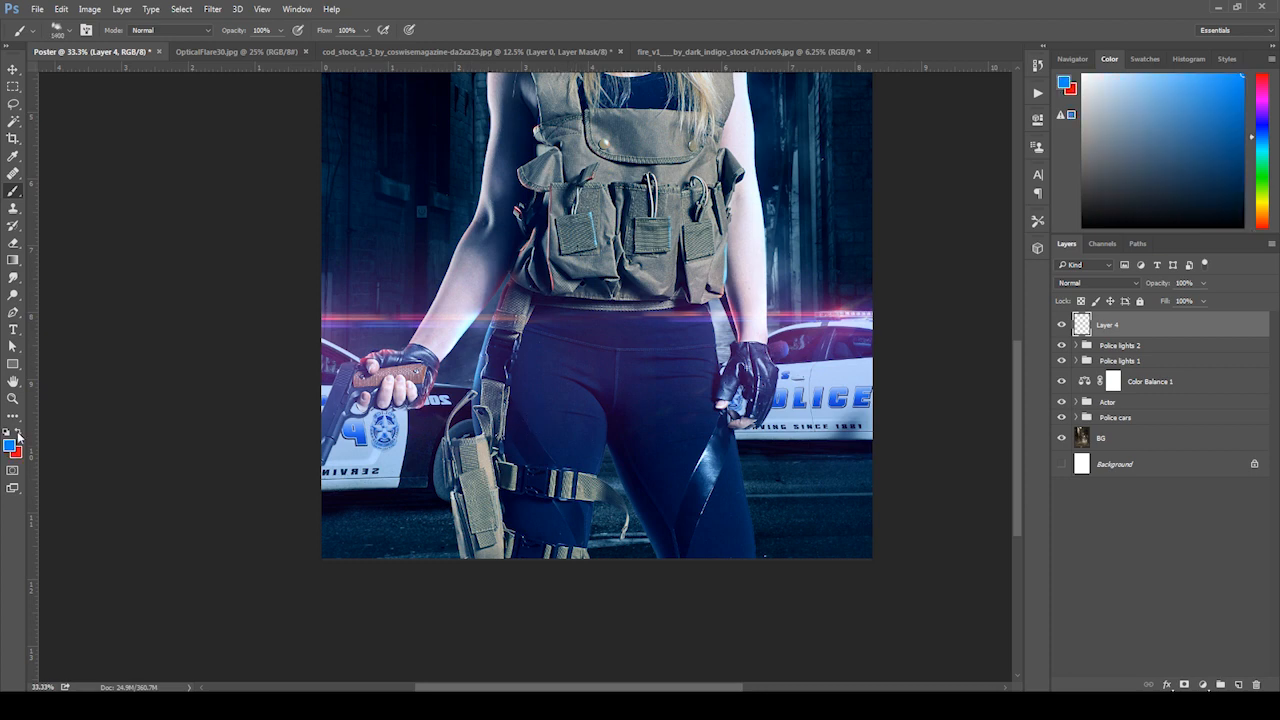
{"action": "left_click", "coordinate": [9, 446]}
{"action": "left_click_drag", "start_coordinate": [1035, 275], "coordinate": [1067, 257]}
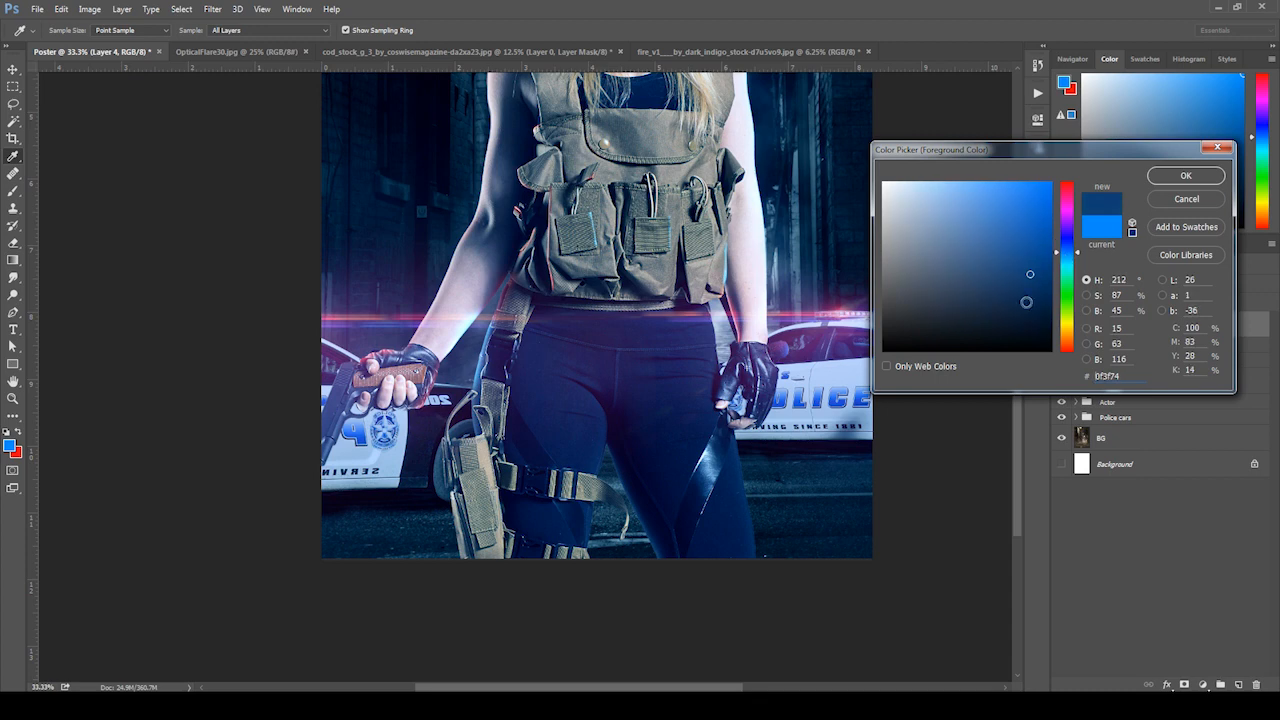
{"action": "key", "text": "Return"}
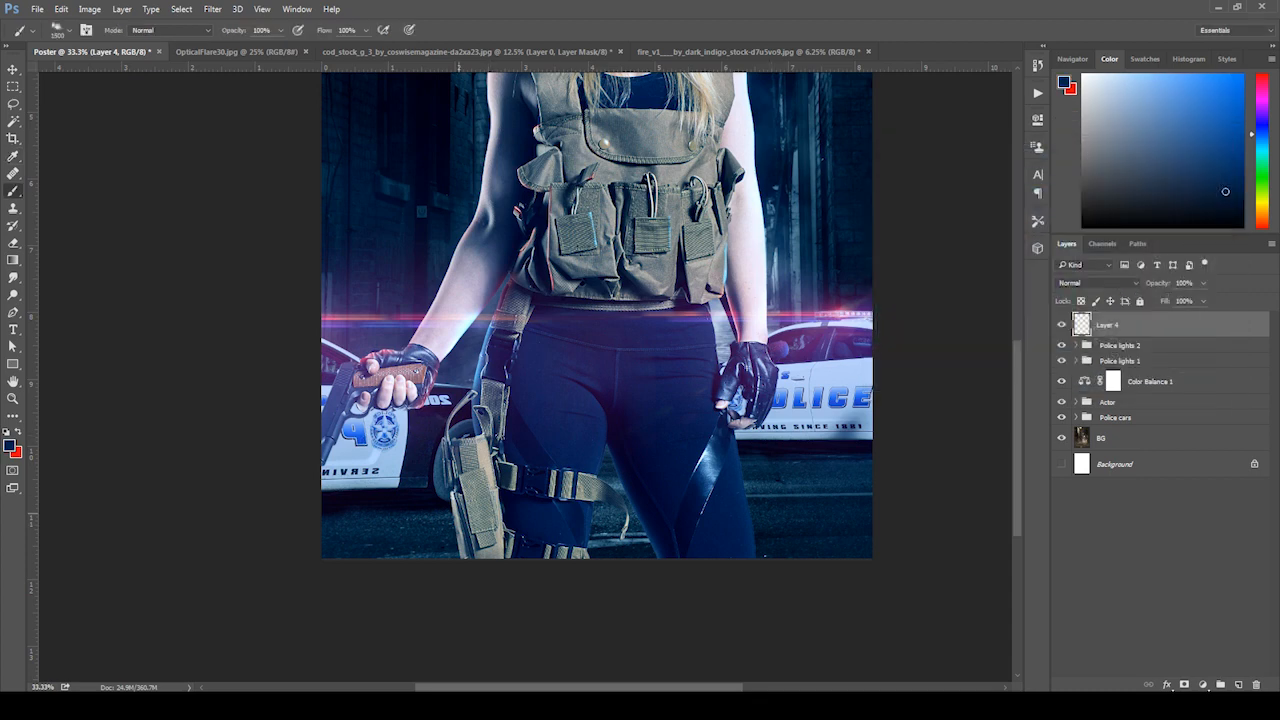
- Paint dark blue fog on Layer 4 over the holster and the woman's lower legs with a very large smoke brush
{"action": "left_click_drag", "start_coordinate": [265, 395], "coordinate": [285, 590]}
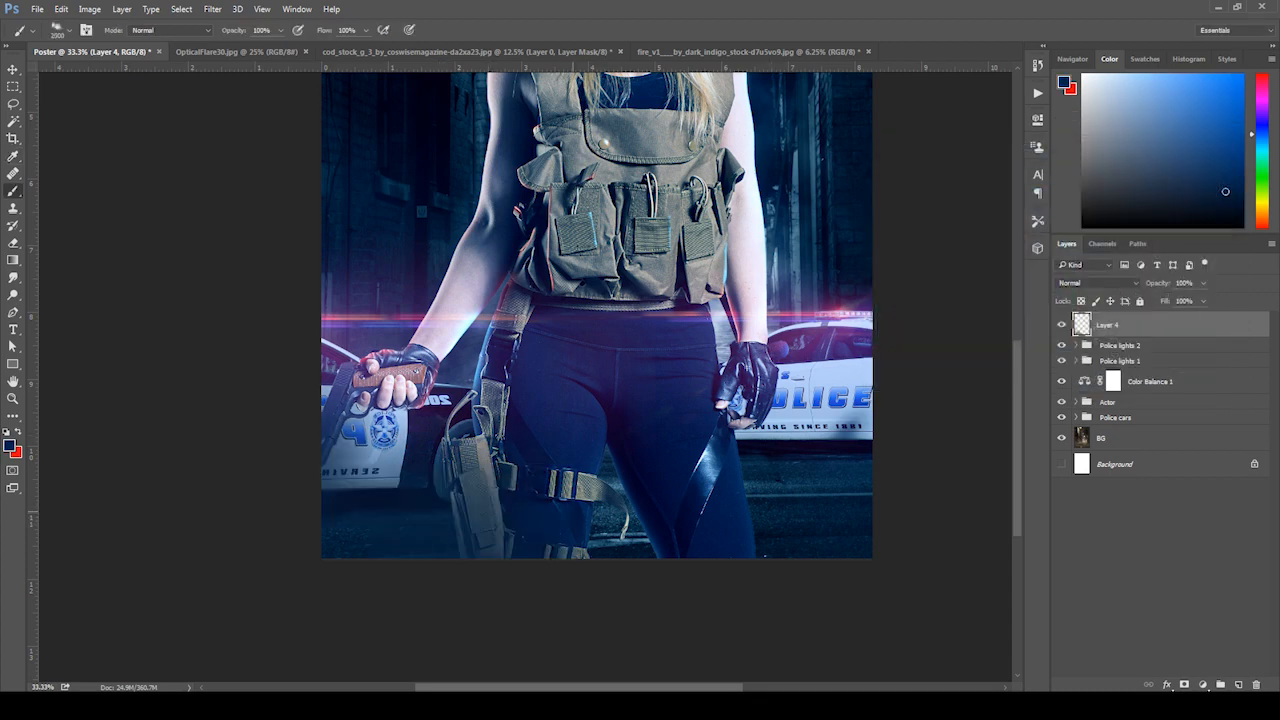
{"action": "key", "text": "]"}
{"action": "left_click", "coordinate": [657, 489]}
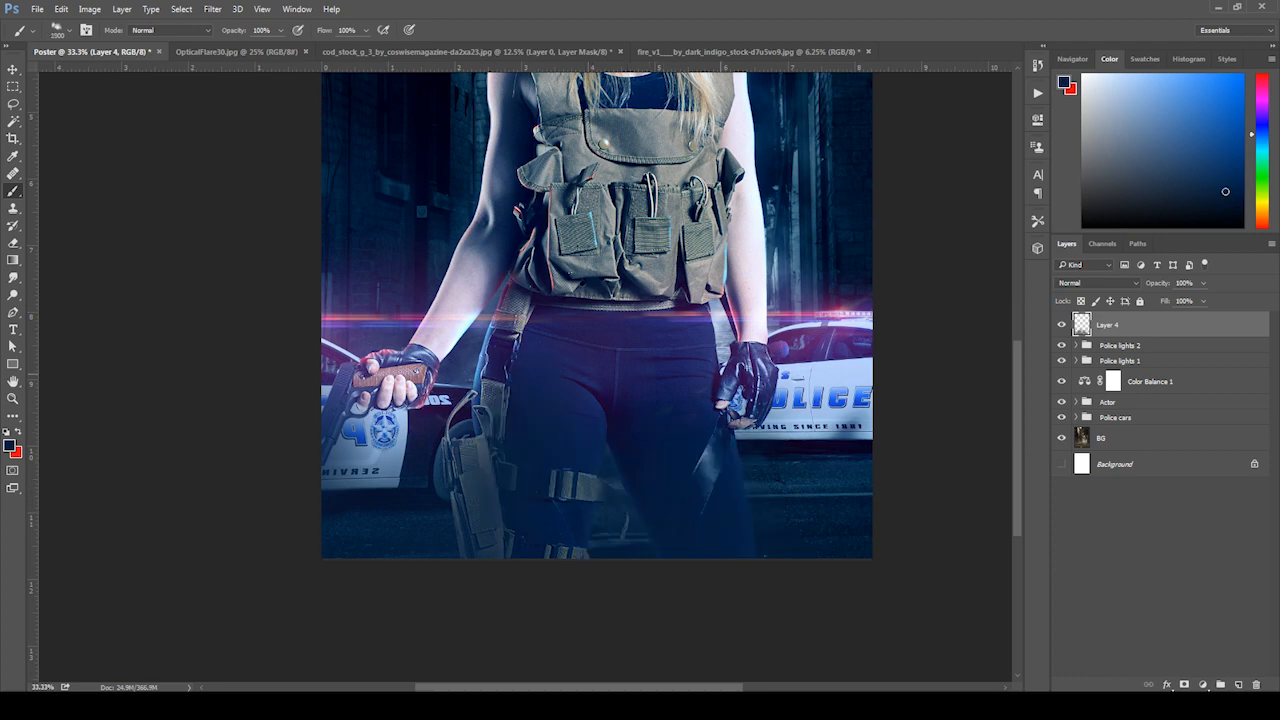
- Set the smoke brush to 1300 px and build up the dark blue fog across the poster's bottom edge and corners
{"action": "right_click", "coordinate": [724, 373]}
{"action": "key", "text": "Return"}
{"action": "left_click", "coordinate": [725, 430]}
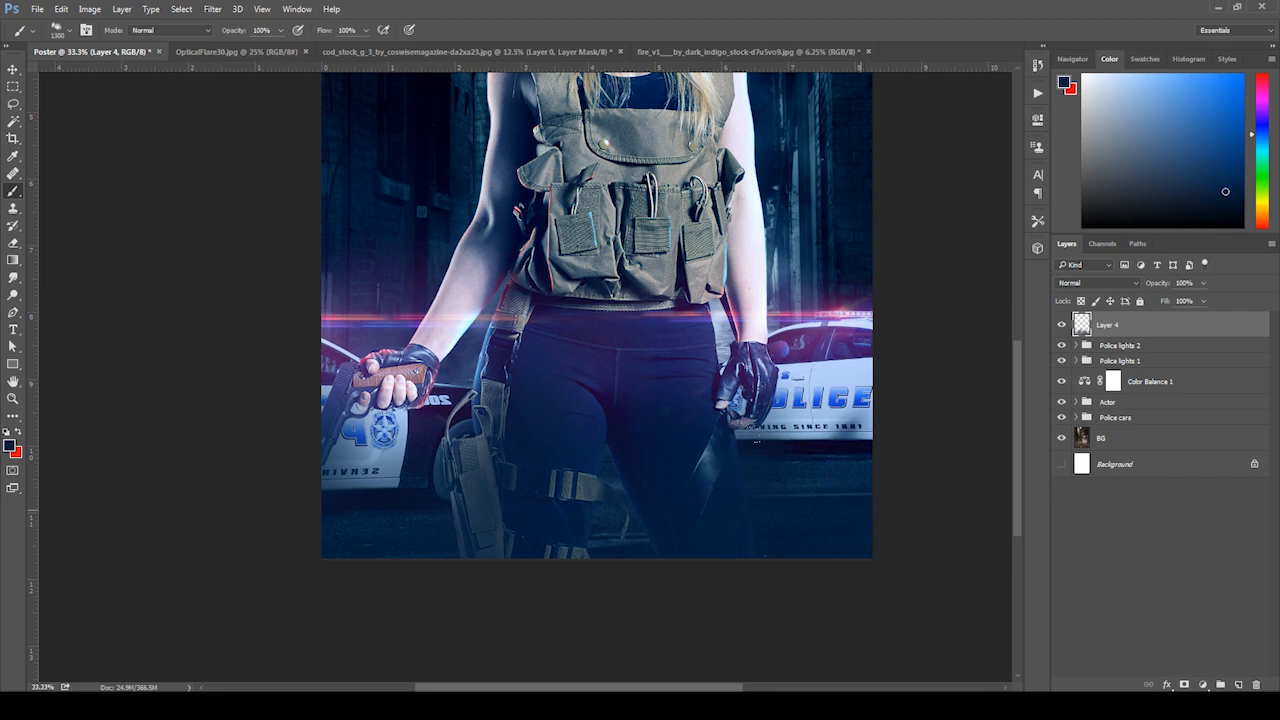
{"action": "scroll", "coordinate": [860, 517], "scroll_direction": "down", "scroll_amount": 2}
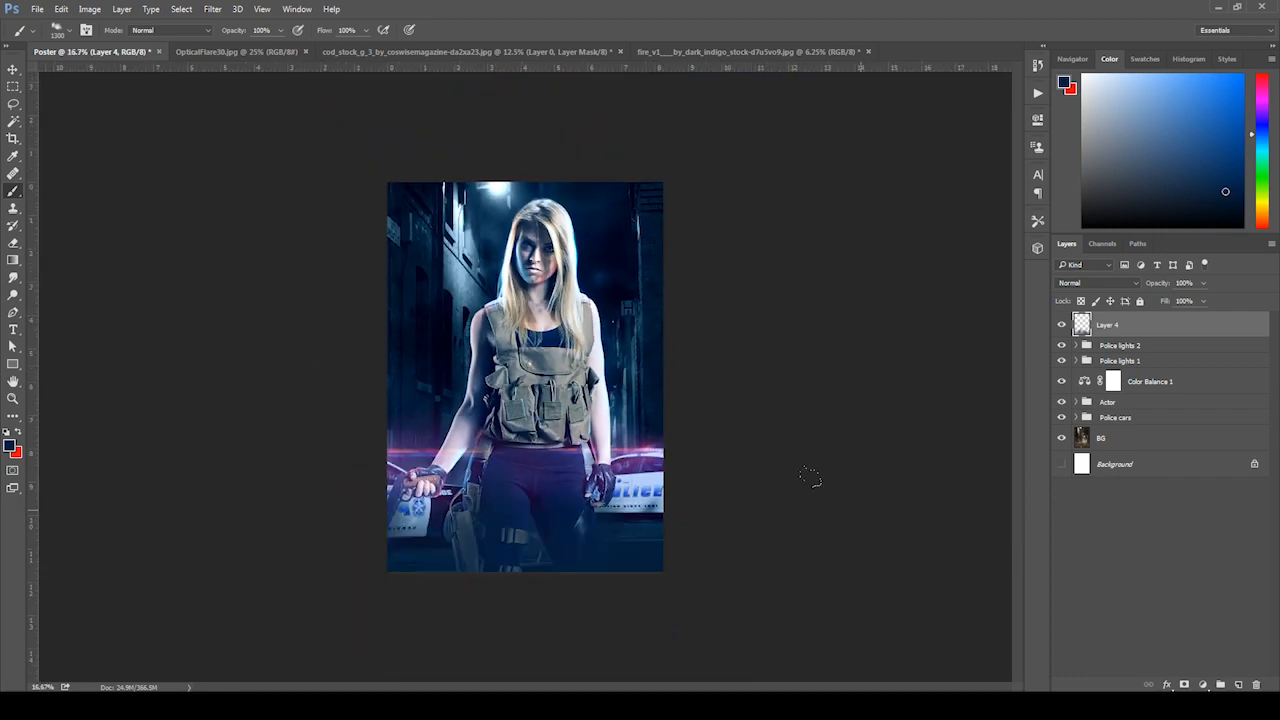
{"action": "left_click", "coordinate": [647, 480]}
{"action": "left_click", "coordinate": [668, 536]}
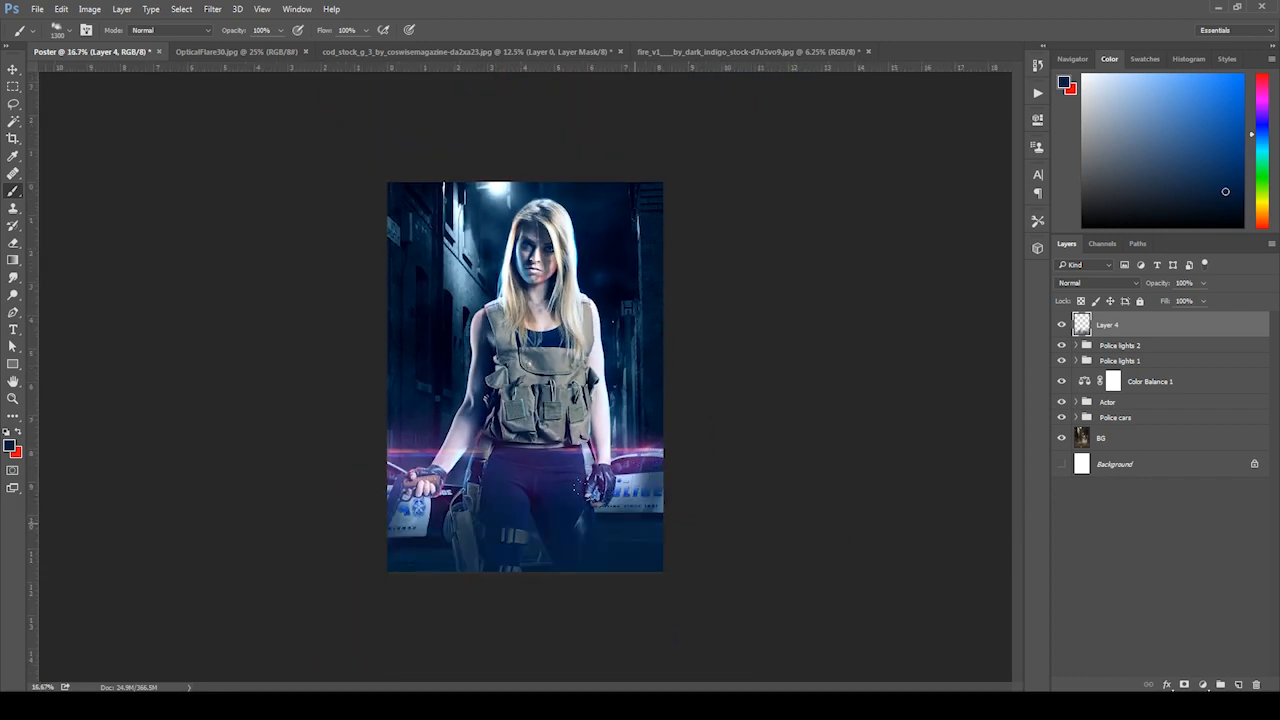
{"action": "left_click", "coordinate": [632, 542]}
{"action": "left_click", "coordinate": [500, 560]}
{"action": "left_click", "coordinate": [455, 557]}
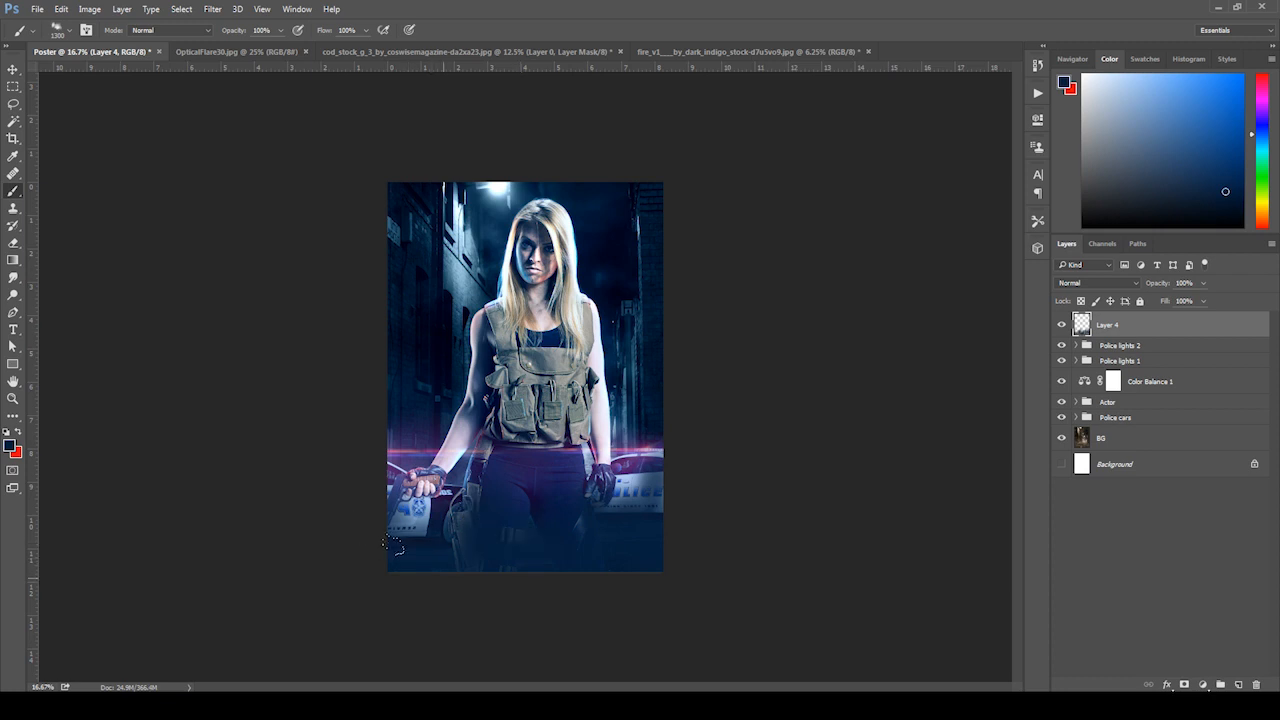
- Move the linked police lights groups up together with the cars, and clear the layer selection
{"action": "key", "text": "v"}
{"action": "left_click", "coordinate": [1128, 347]}
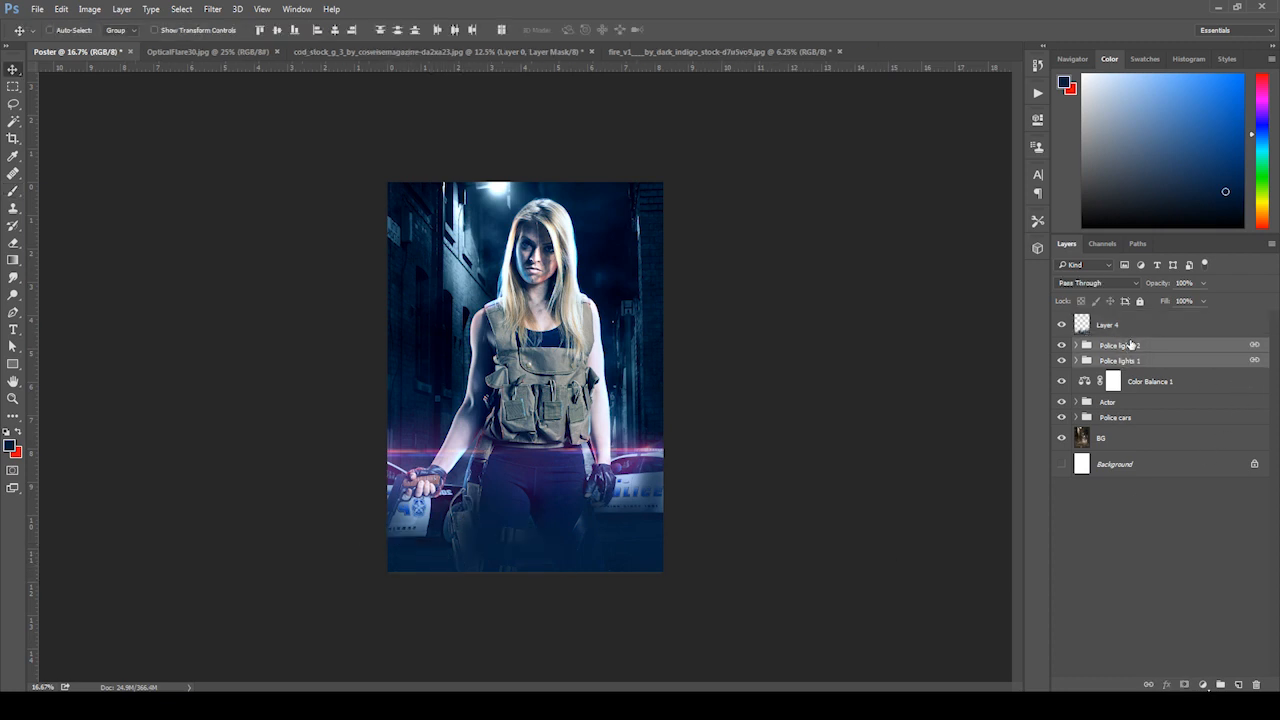
{"action": "left_click_drag", "start_coordinate": [677, 455], "coordinate": [673, 433]}
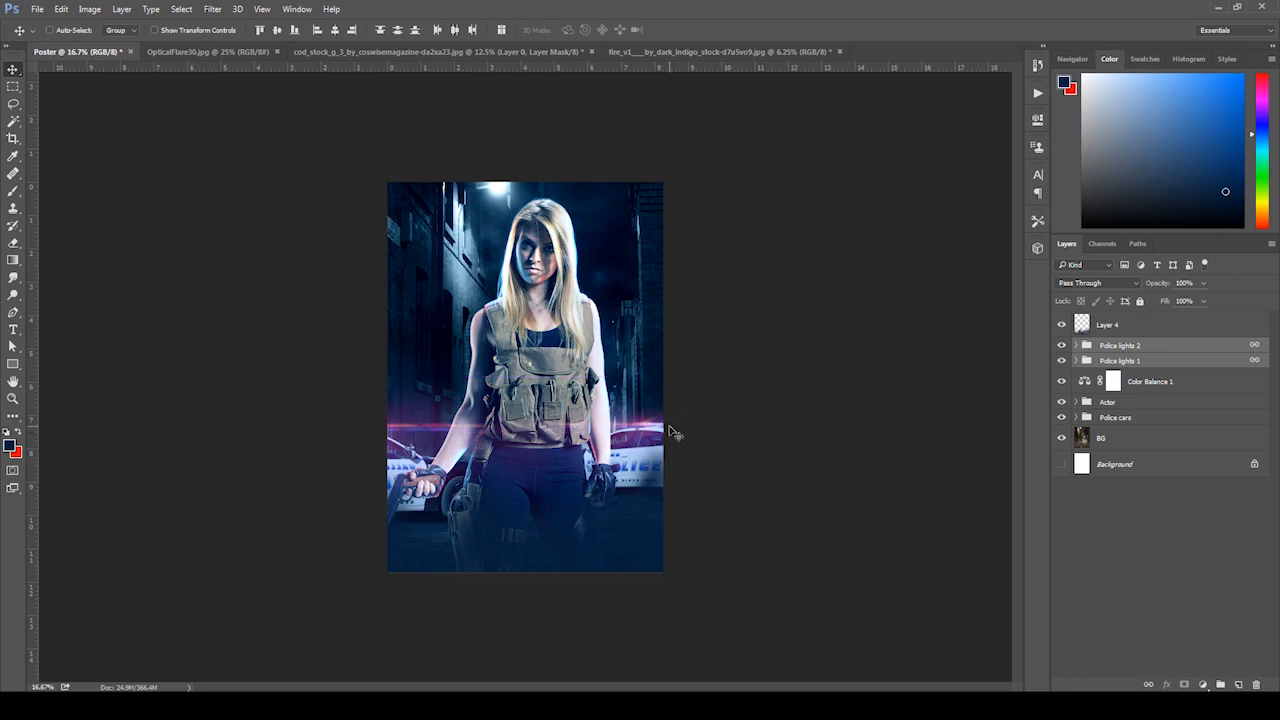
{"action": "left_click", "coordinate": [1192, 532]}
- Choose a darker navy and paint it on Layer 4 across the bottom of the poster
{"action": "key", "text": "ctrl+plus"}
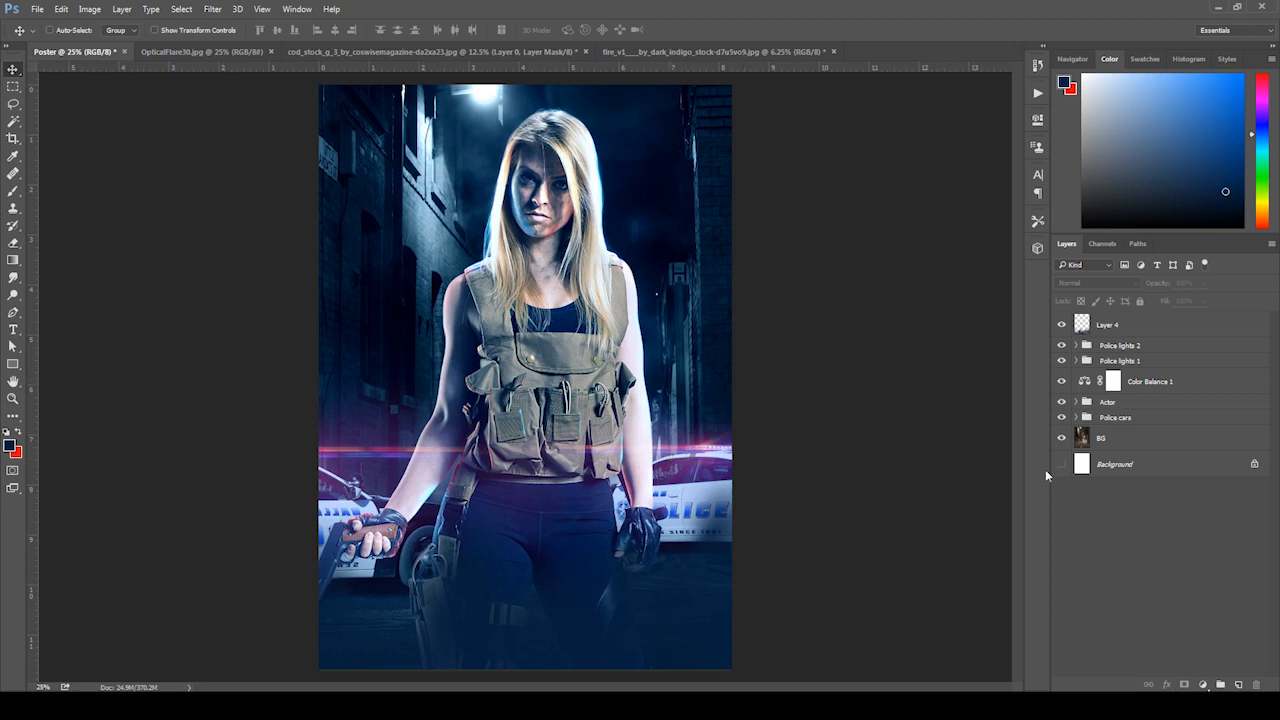
{"action": "left_click", "coordinate": [1110, 327]}
{"action": "key", "text": "b"}
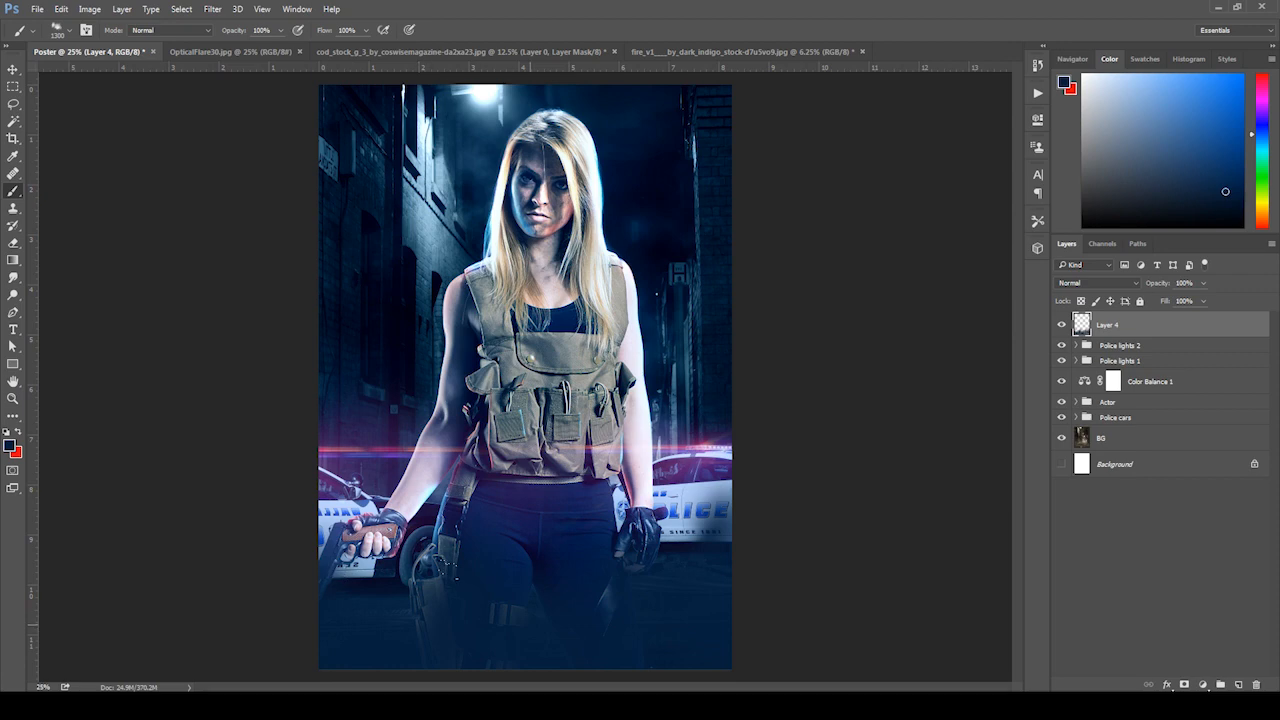
{"action": "left_click", "coordinate": [1236, 205]}
{"action": "mouse_move", "coordinate": [450, 582]}
{"action": "left_mouse_down"}
{"action": "mouse_move", "coordinate": [530, 640]}
{"action": "mouse_move", "coordinate": [360, 605]}
{"action": "left_mouse_up"}
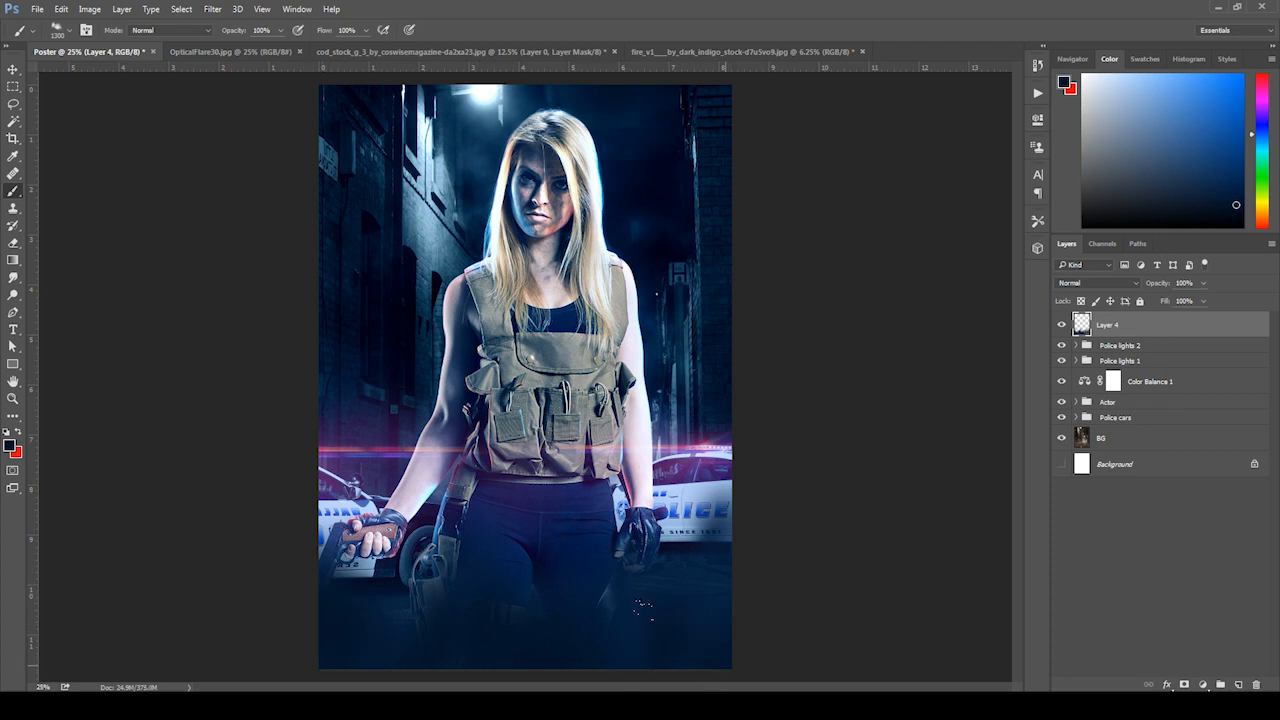
- Paint near-black fog on Layer 4 over the thighs and along the lower part of the poster
{"action": "key", "text": "ctrl+minus"}
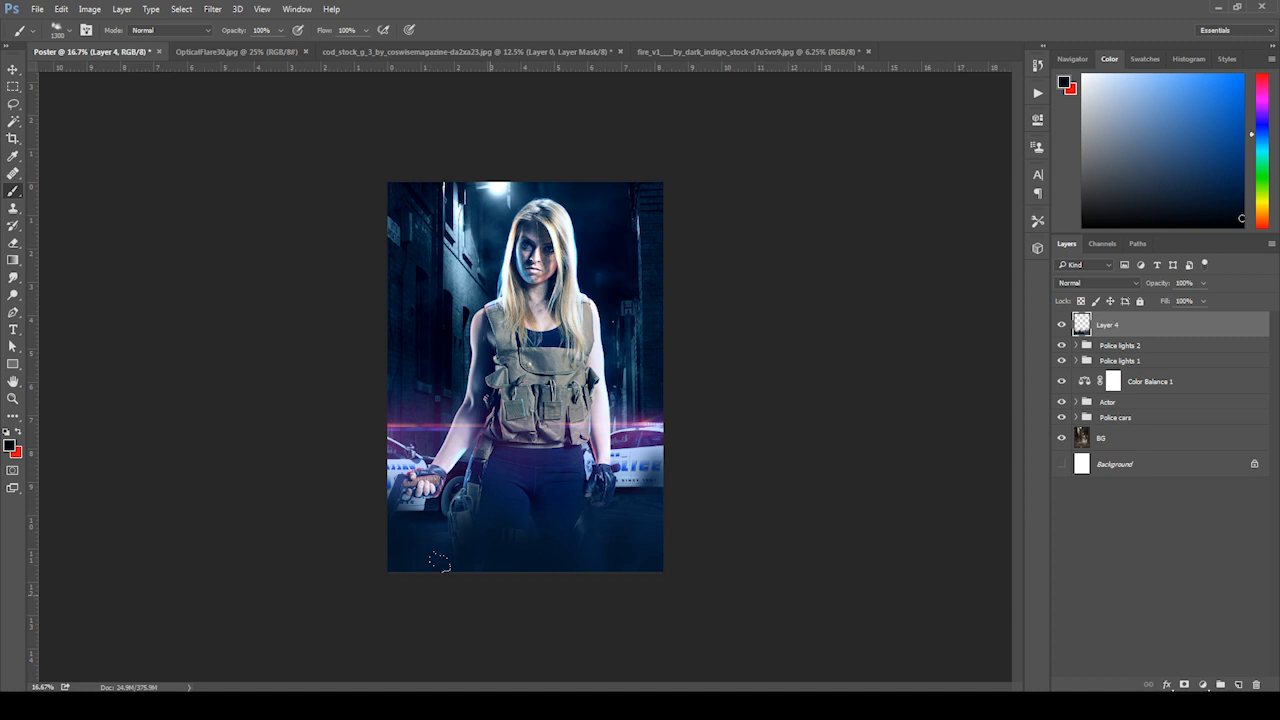
{"action": "mouse_move", "coordinate": [476, 506]}
{"action": "left_mouse_down"}
{"action": "mouse_move", "coordinate": [472, 490]}
{"action": "mouse_move", "coordinate": [524, 507]}
{"action": "left_mouse_up"}
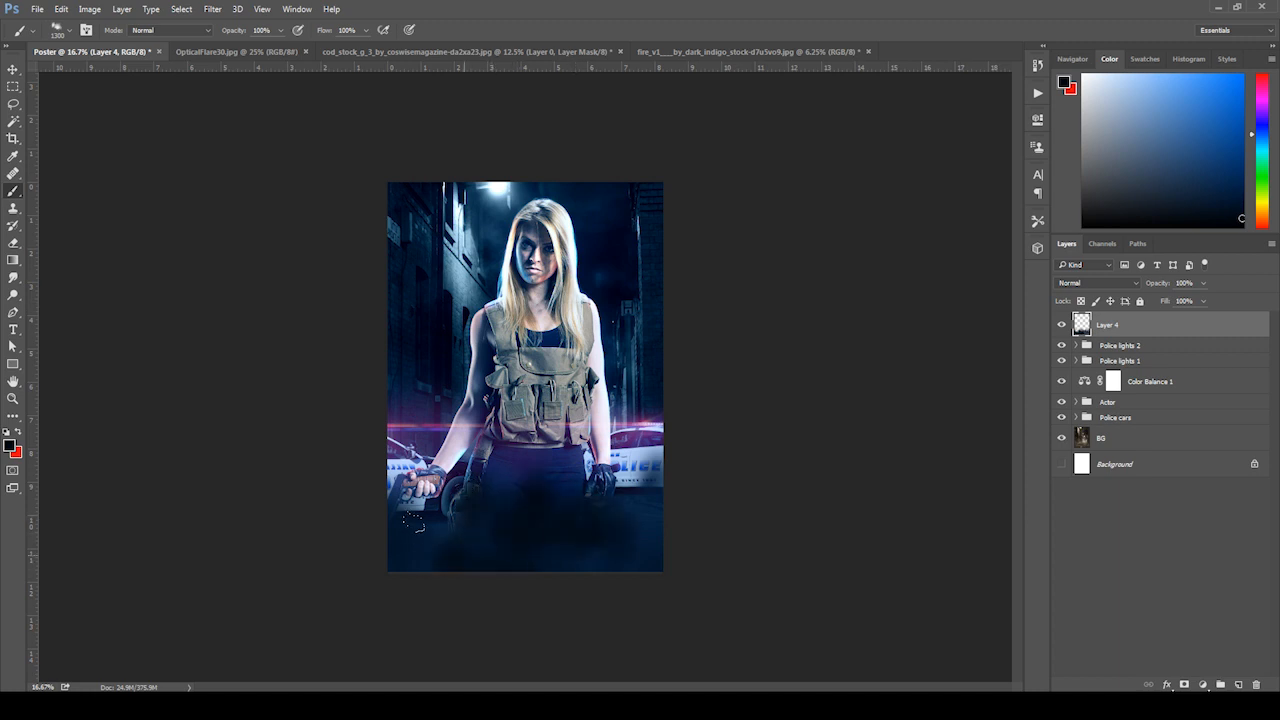
{"action": "left_click_drag", "start_coordinate": [414, 522], "coordinate": [570, 544]}
- Choose a brighter navy blue and paint fog over the hips, both hands and the lower parts of the police cars
{"action": "left_click", "coordinate": [1229, 180]}
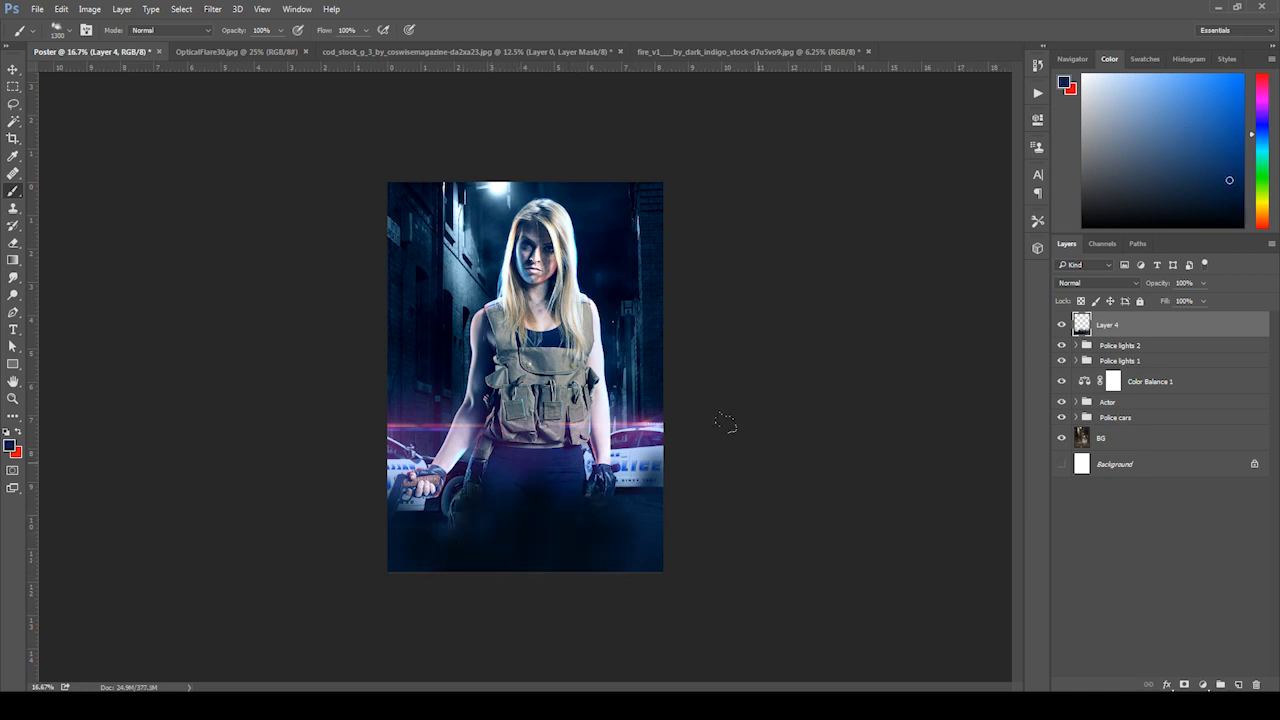
{"action": "left_click_drag", "start_coordinate": [535, 480], "coordinate": [514, 516]}
{"action": "left_click", "coordinate": [511, 504]}
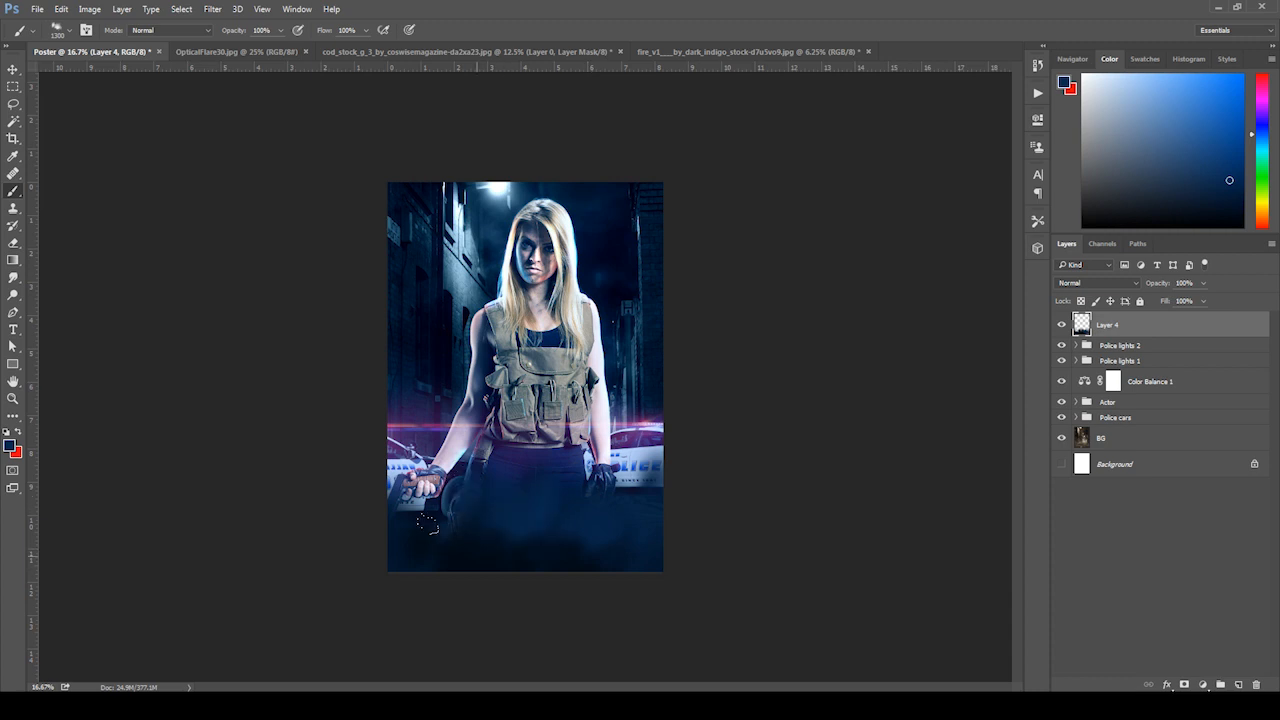
{"action": "left_click", "coordinate": [452, 511]}
{"action": "left_click", "coordinate": [608, 460]}
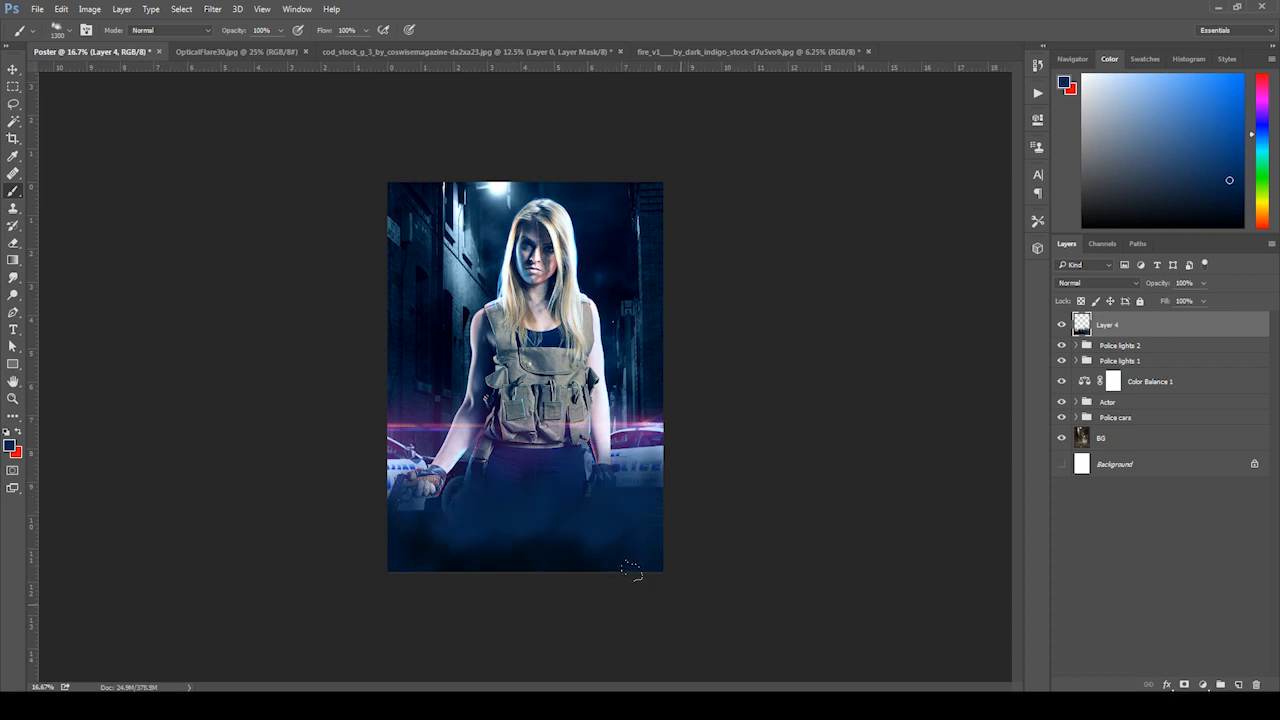
{"action": "left_click", "coordinate": [352, 462]}
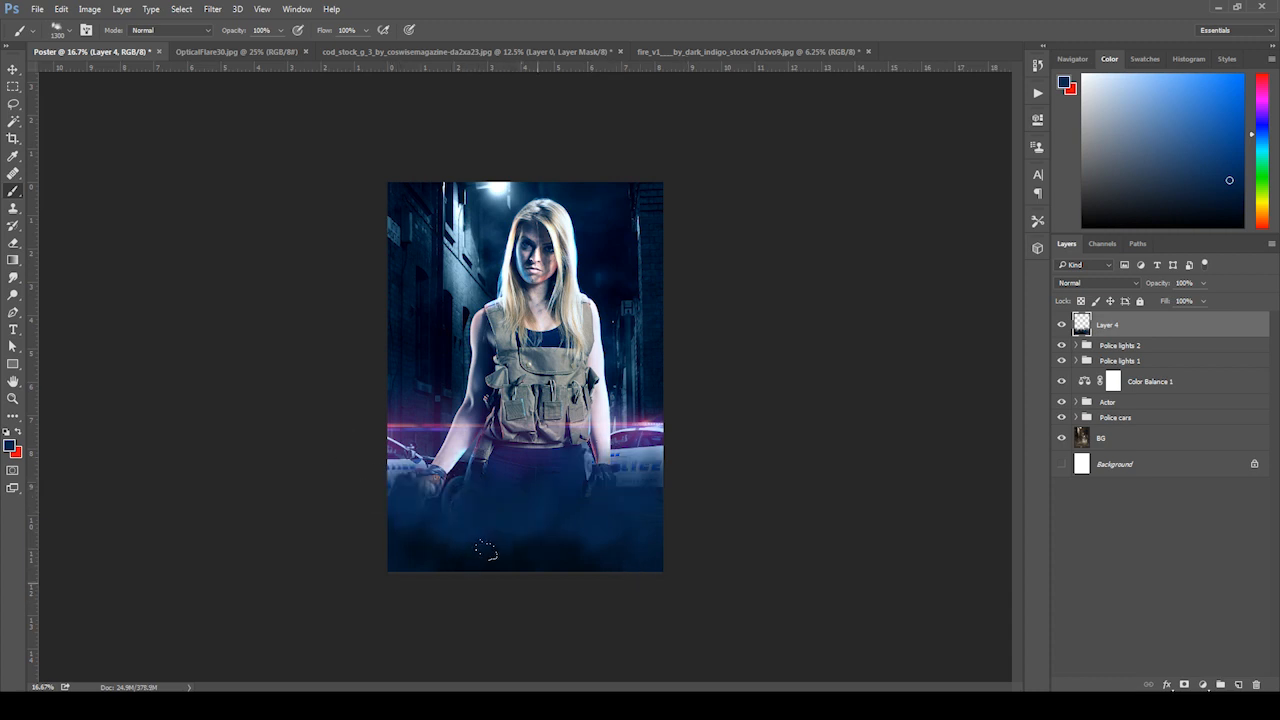
- Switch the foreground colour to black and darken the fog along the bottom edge and up over the legs
{"action": "left_click", "coordinate": [1232, 227]}
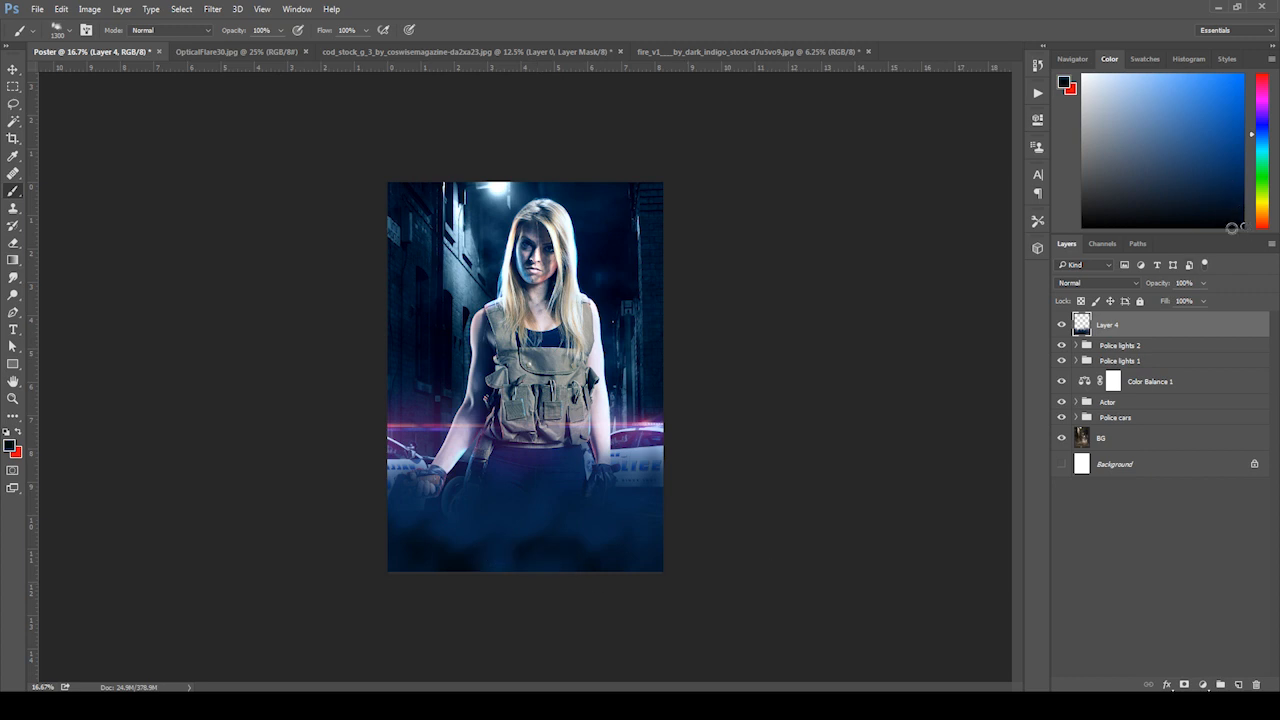
{"action": "left_click", "coordinate": [388, 549]}
{"action": "left_click", "coordinate": [520, 555]}
{"action": "left_click", "coordinate": [606, 564]}
{"action": "left_click", "coordinate": [476, 547]}
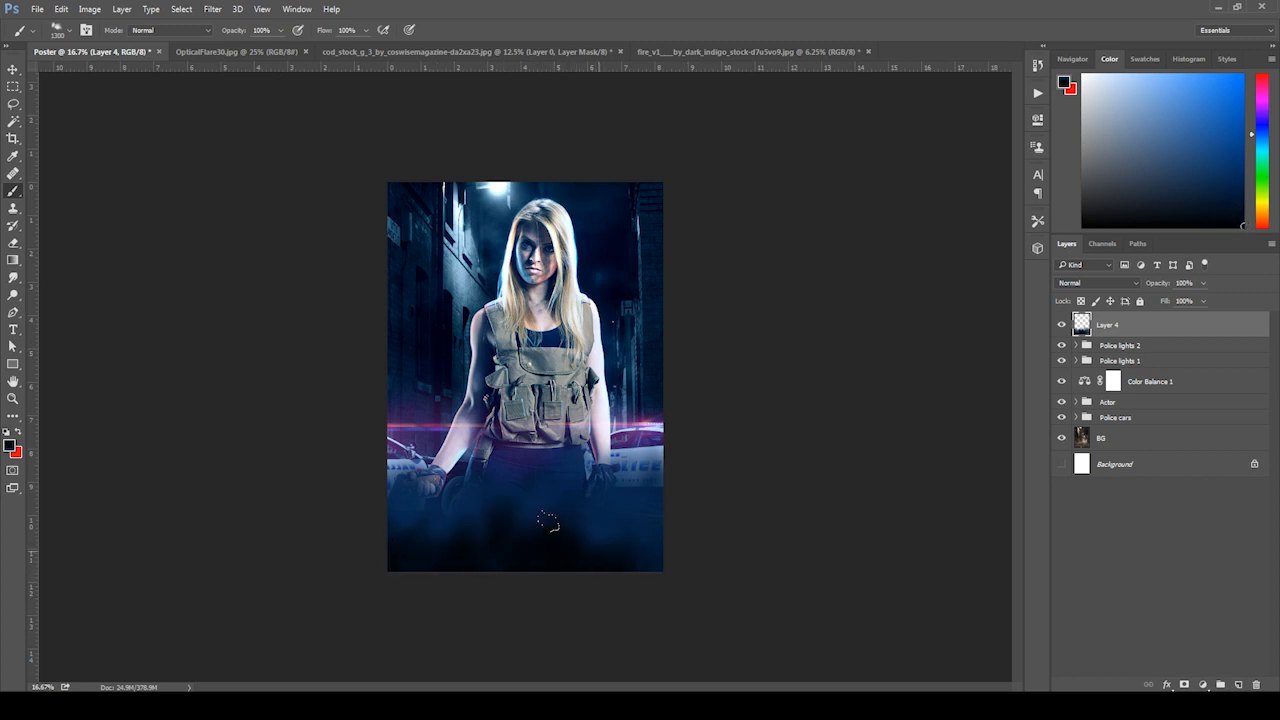
{"action": "left_click", "coordinate": [535, 500]}
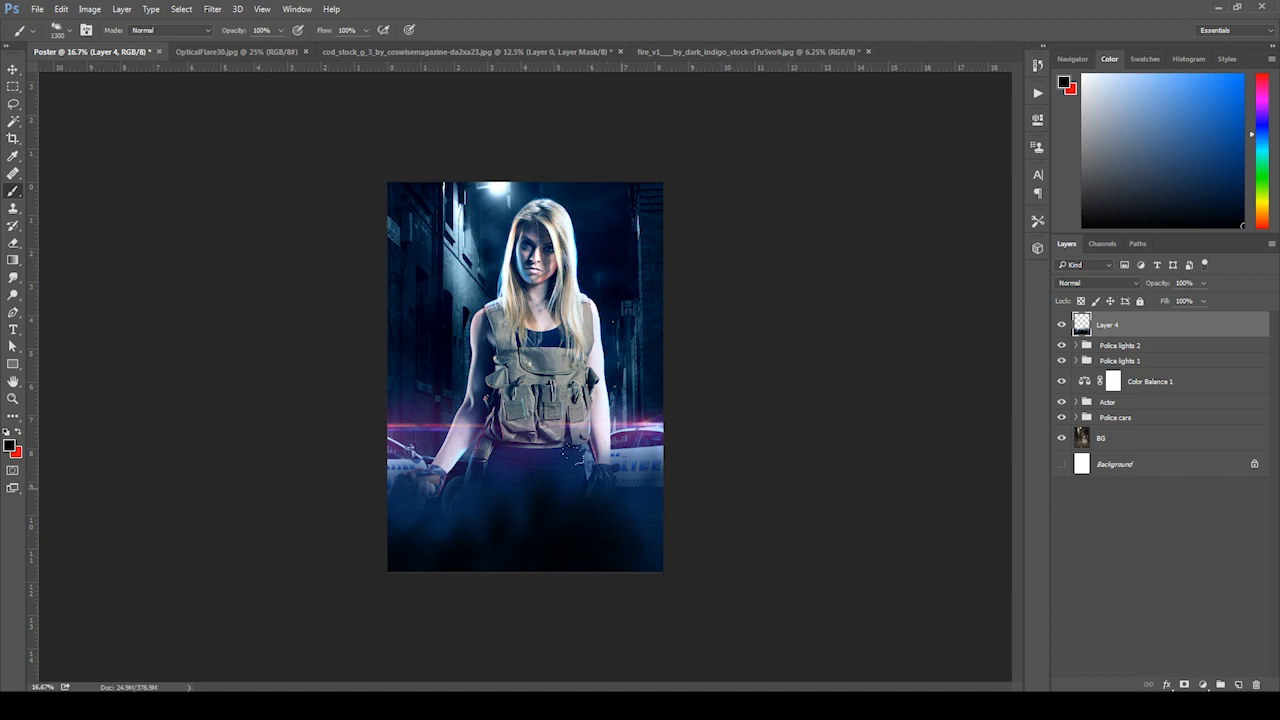
- Switch to the Mixer Brush and enlarge it to 500 px for blending the fog on Layer 4
{"action": "right_click", "coordinate": [13, 190]}
{"action": "left_click", "coordinate": [75, 231]}
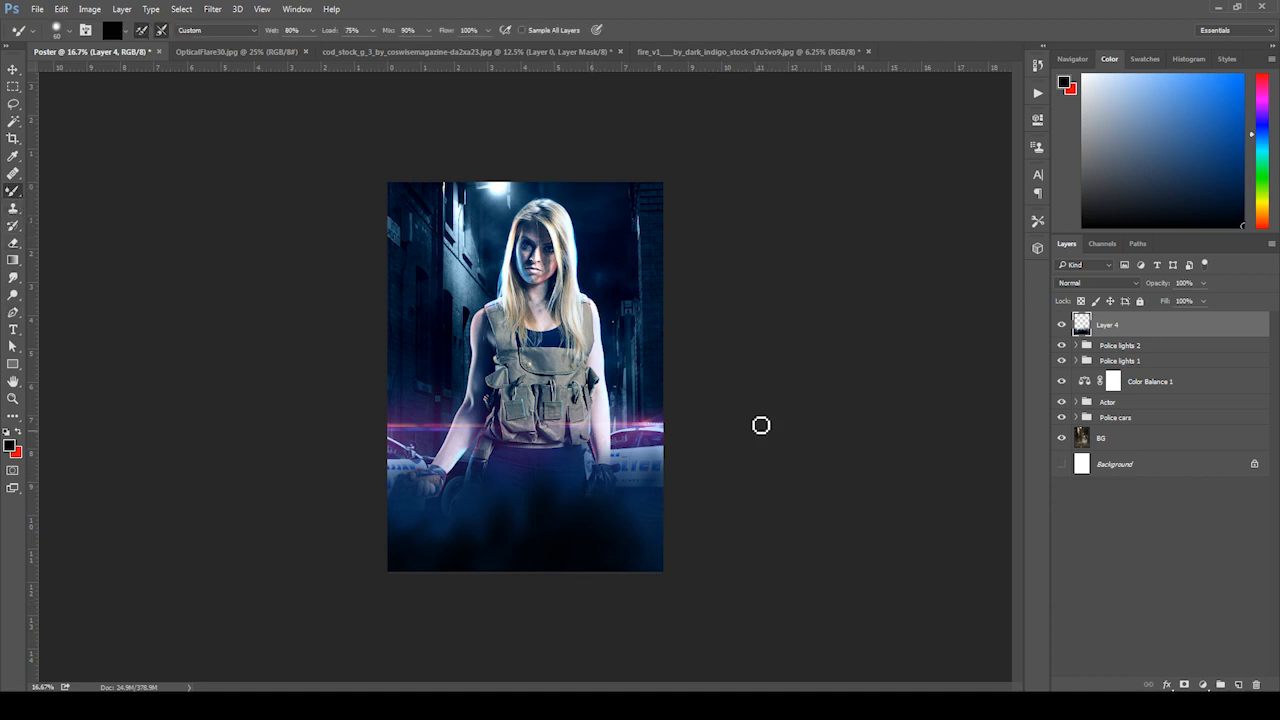
{"action": "key", "text": "bracketright"}
{"action": "key", "text": "bracketright"}
{"action": "key", "text": "bracketright"}
{"action": "key", "text": "bracketright"}
{"action": "key", "text": "bracketright"}
{"action": "key", "text": "bracketright"}
{"action": "key", "text": "bracketright"}
{"action": "key", "text": "bracketright"}
{"action": "key", "text": "bracketright"}
{"action": "key", "text": "bracketright"}
{"action": "key", "text": "bracketright"}
{"action": "key", "text": "ctrl+plus"}
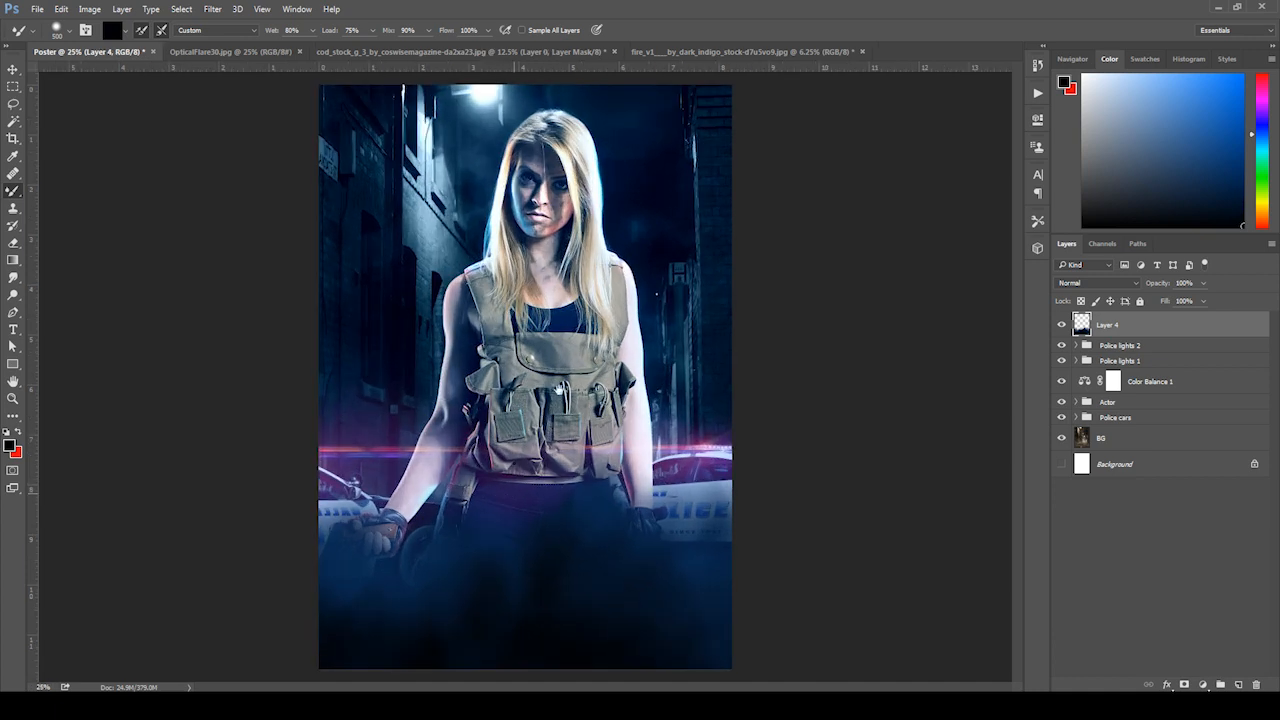
- Darken the fog on Layer 4 with a Hue/Saturation adjustment, setting Lightness to -39
{"action": "key", "text": "v"}
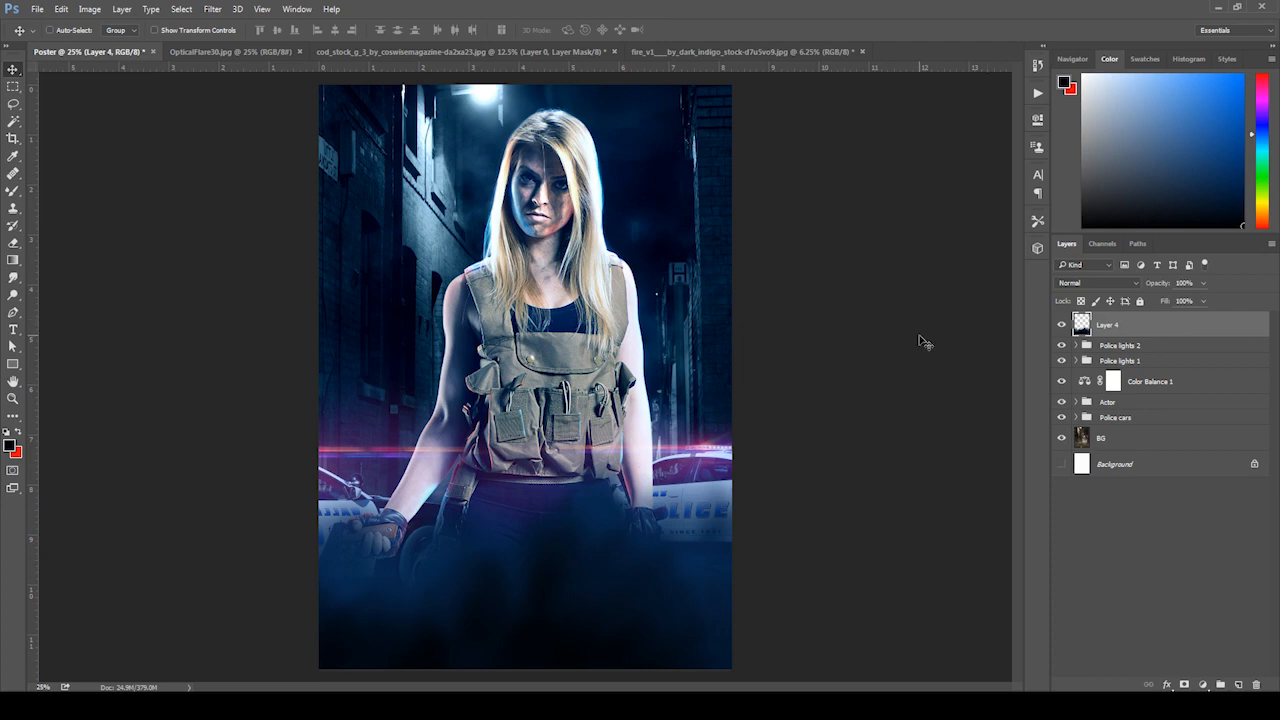
{"action": "key", "text": "ctrl+u"}
{"action": "left_click_drag", "start_coordinate": [1003, 542], "coordinate": [978, 547]}
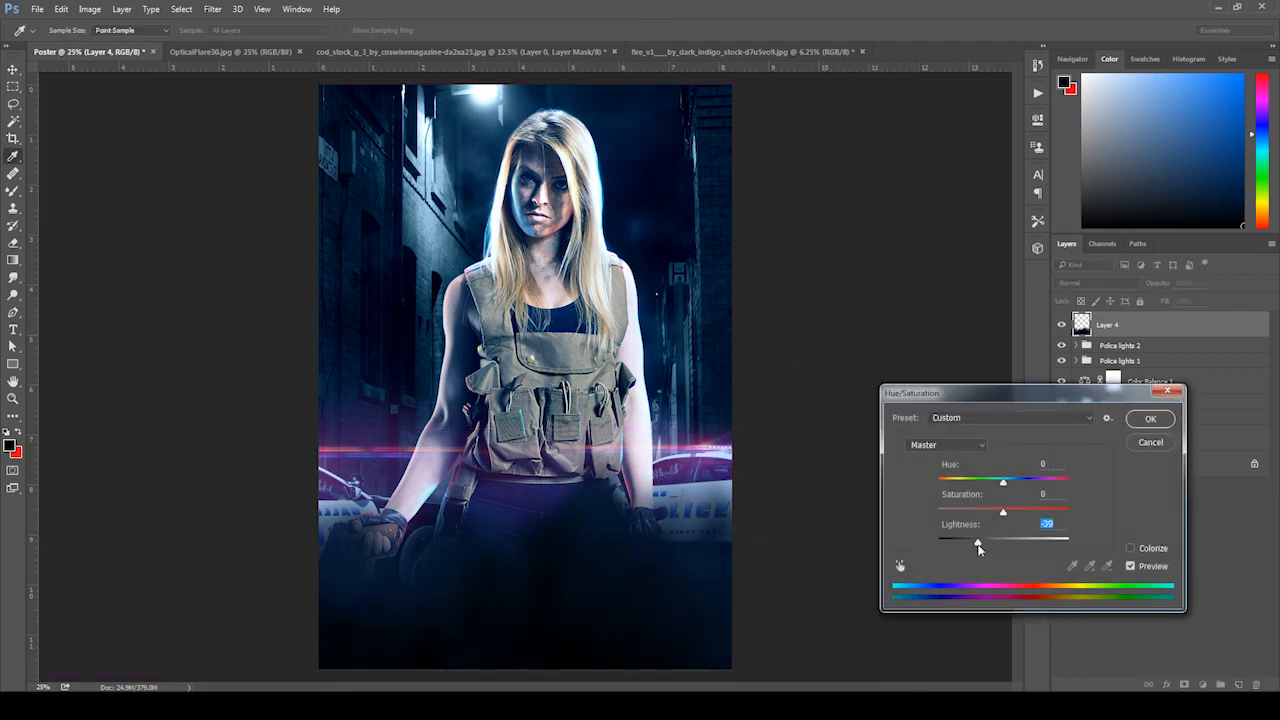
{"action": "left_click", "coordinate": [1150, 418]}
- Erase some fog over the hips and gloved hand with the 2200 px smoke-shaped Eraser, undoing the last erasure
{"action": "key", "text": "e"}
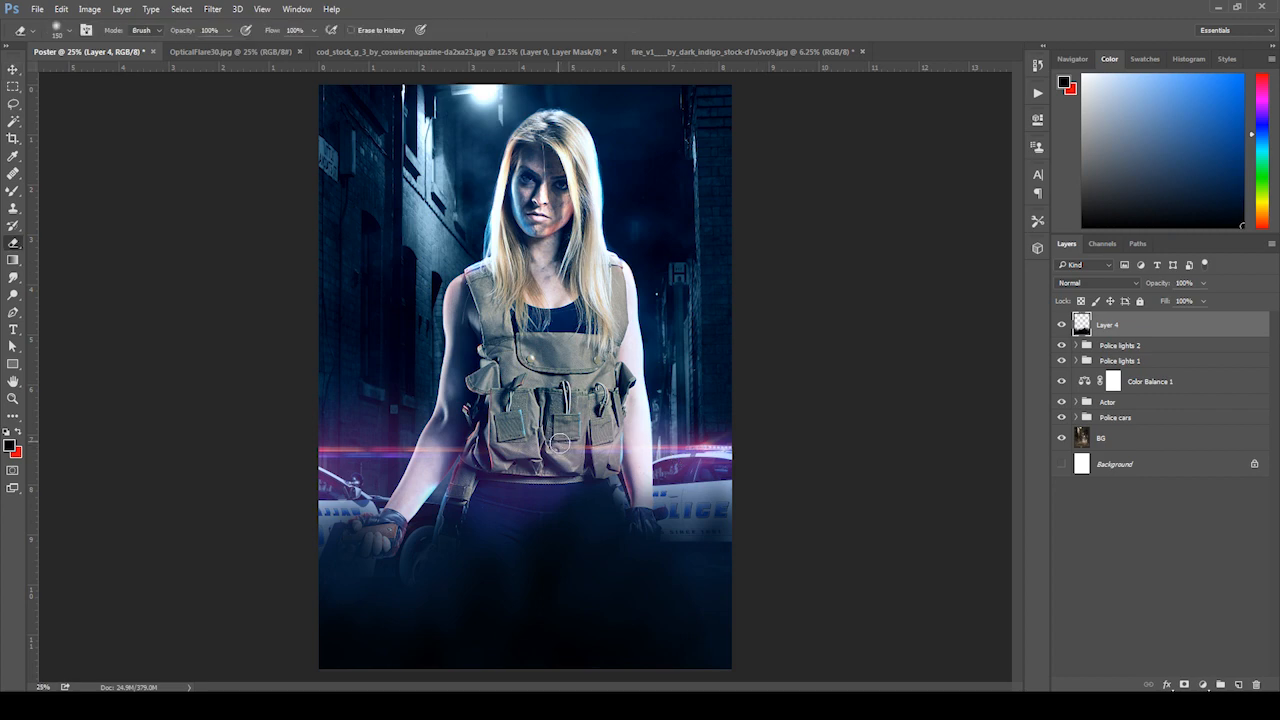
{"action": "key", "text": "bracketright"}
{"action": "right_click", "coordinate": [579, 384]}
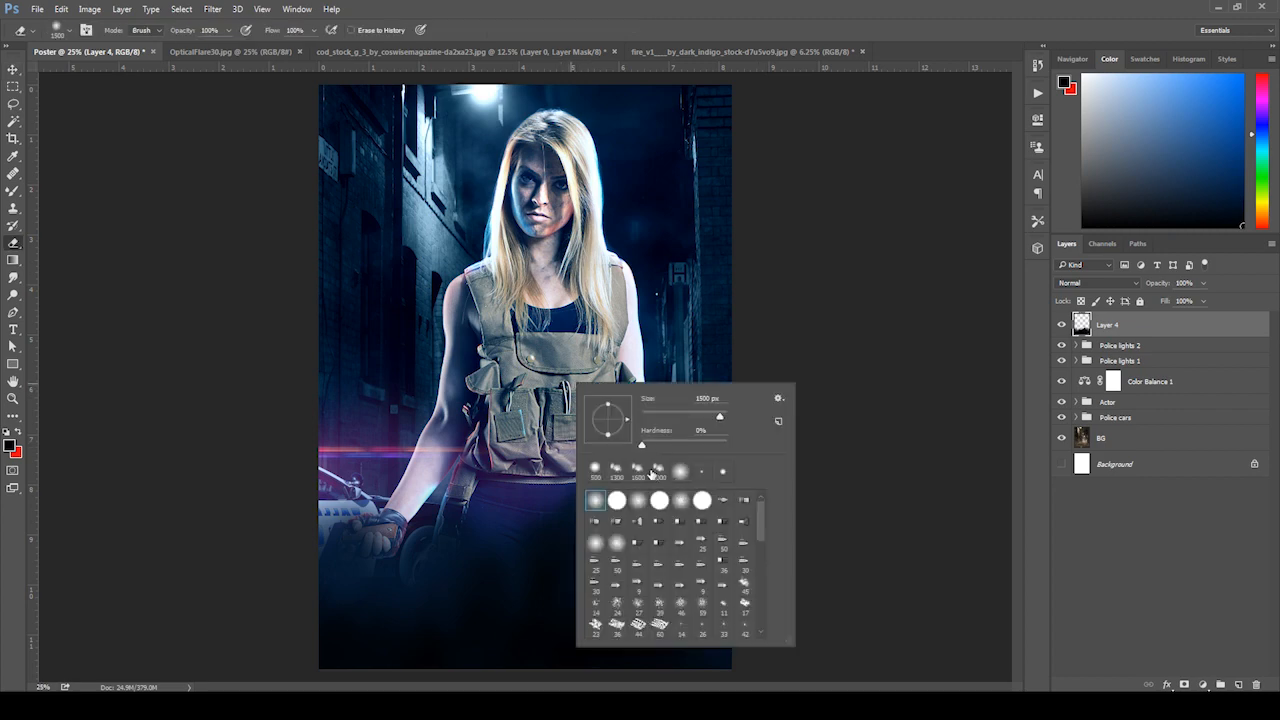
{"action": "double_click", "coordinate": [656, 470]}
{"action": "left_click", "coordinate": [555, 465]}
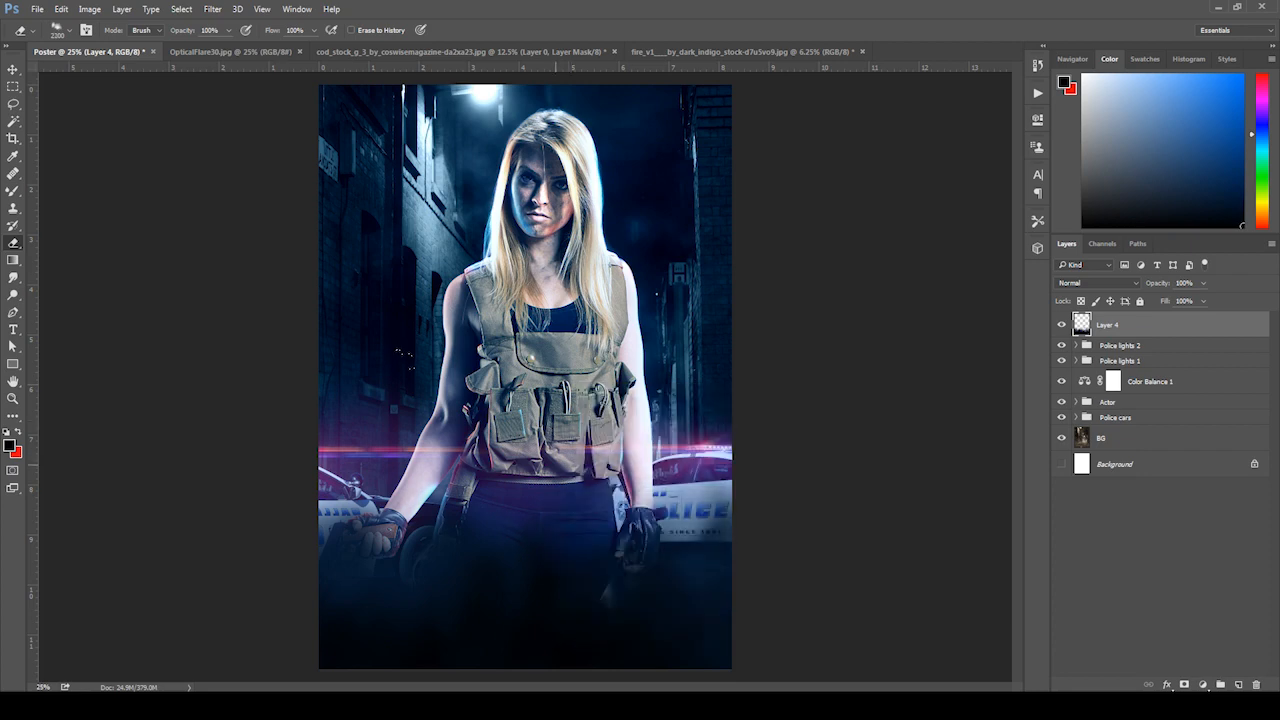
{"action": "left_click", "coordinate": [501, 490]}
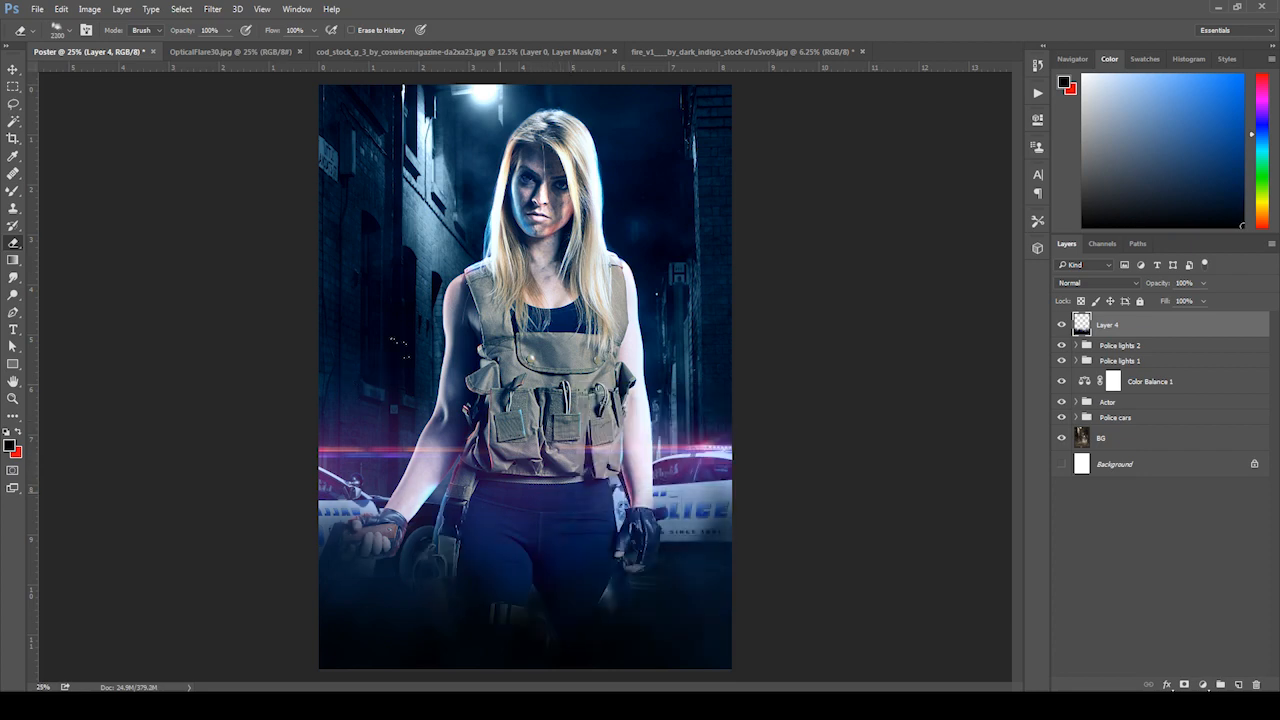
{"action": "key", "text": "ctrl+z"}
- Start warping Layer 4 and pull both upper corners of the fog upward so its top edge curves
{"action": "key", "text": "v"}
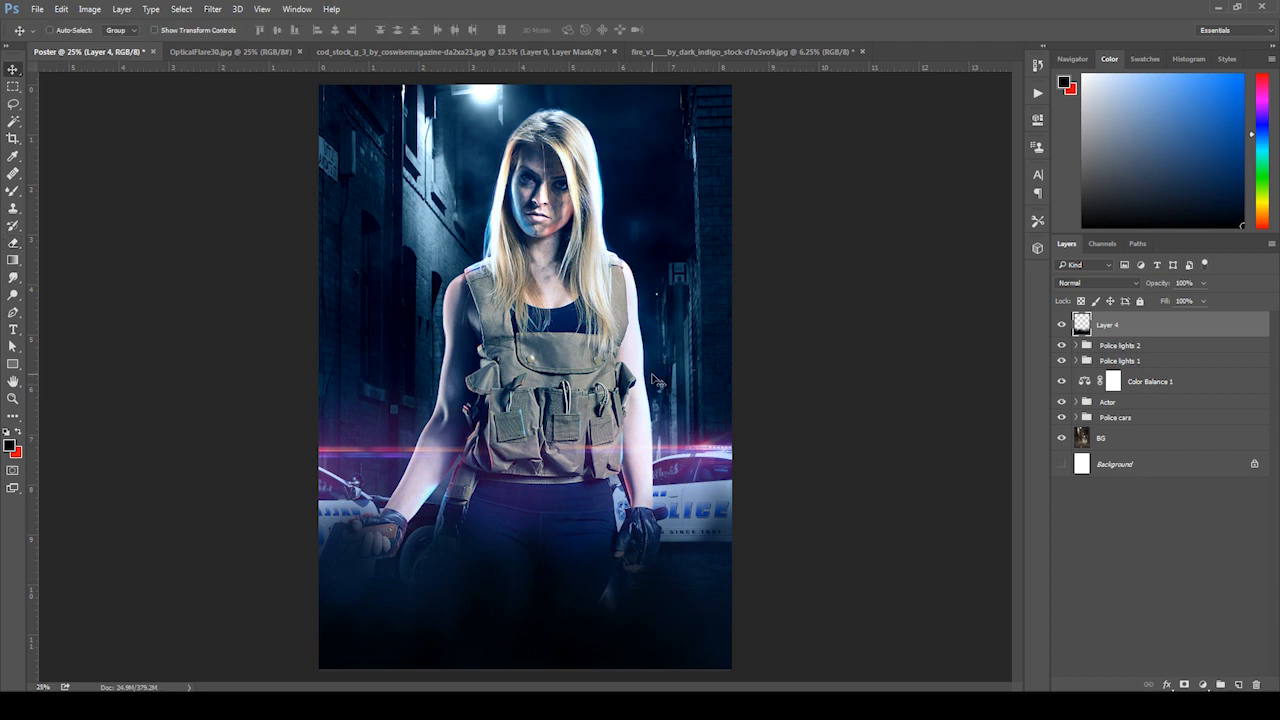
{"action": "key", "text": "ctrl+t"}
{"action": "right_click", "coordinate": [617, 500]}
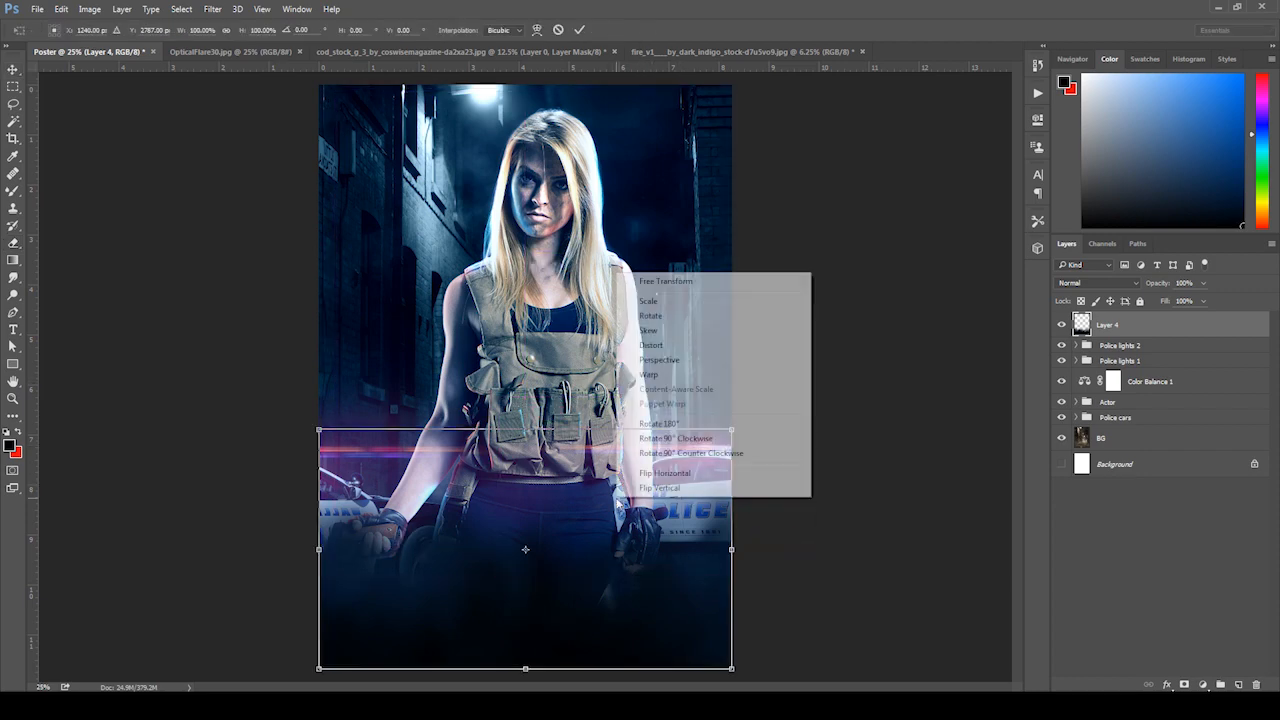
{"action": "left_click", "coordinate": [652, 374]}
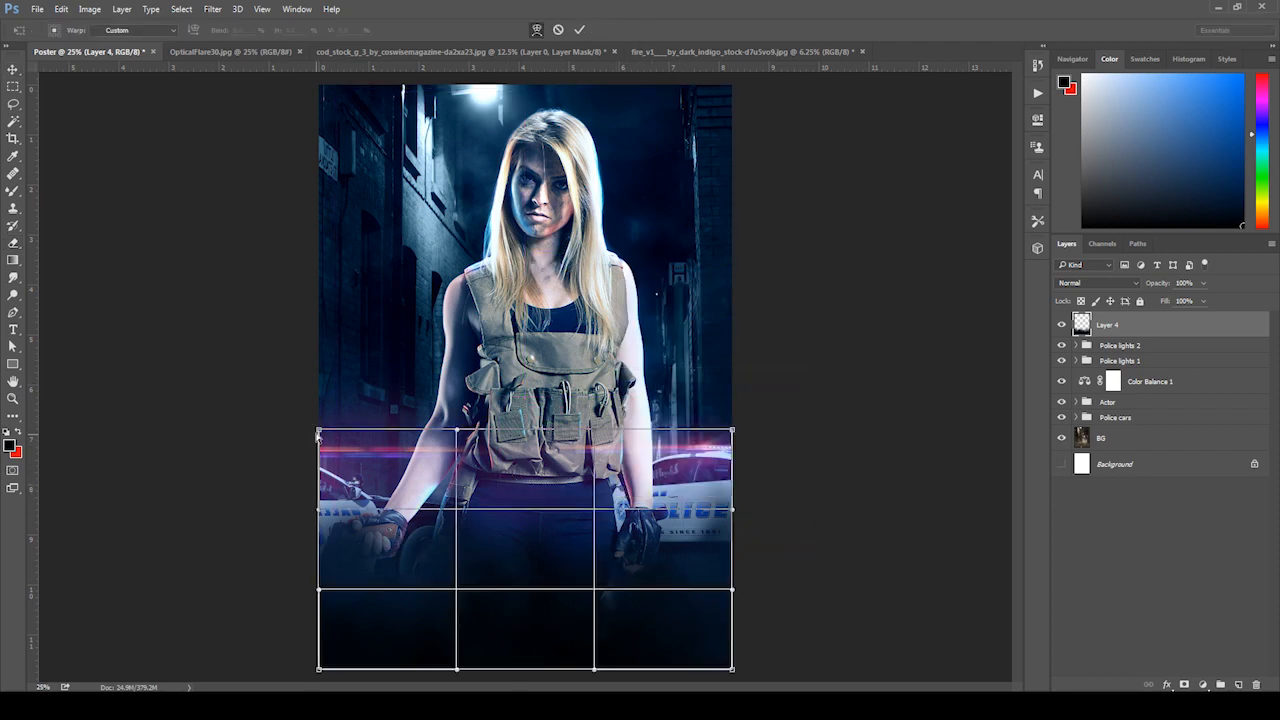
{"action": "left_click_drag", "start_coordinate": [318, 430], "coordinate": [318, 392]}
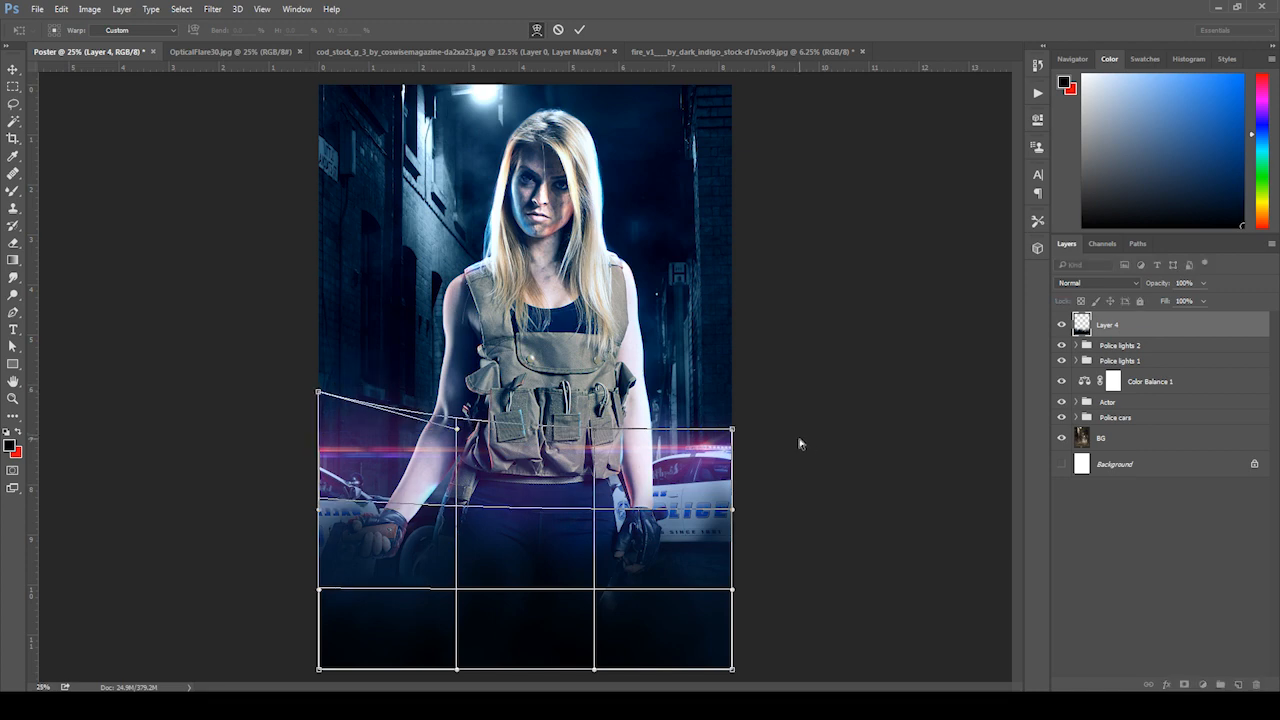
{"action": "left_click_drag", "start_coordinate": [733, 430], "coordinate": [733, 382]}
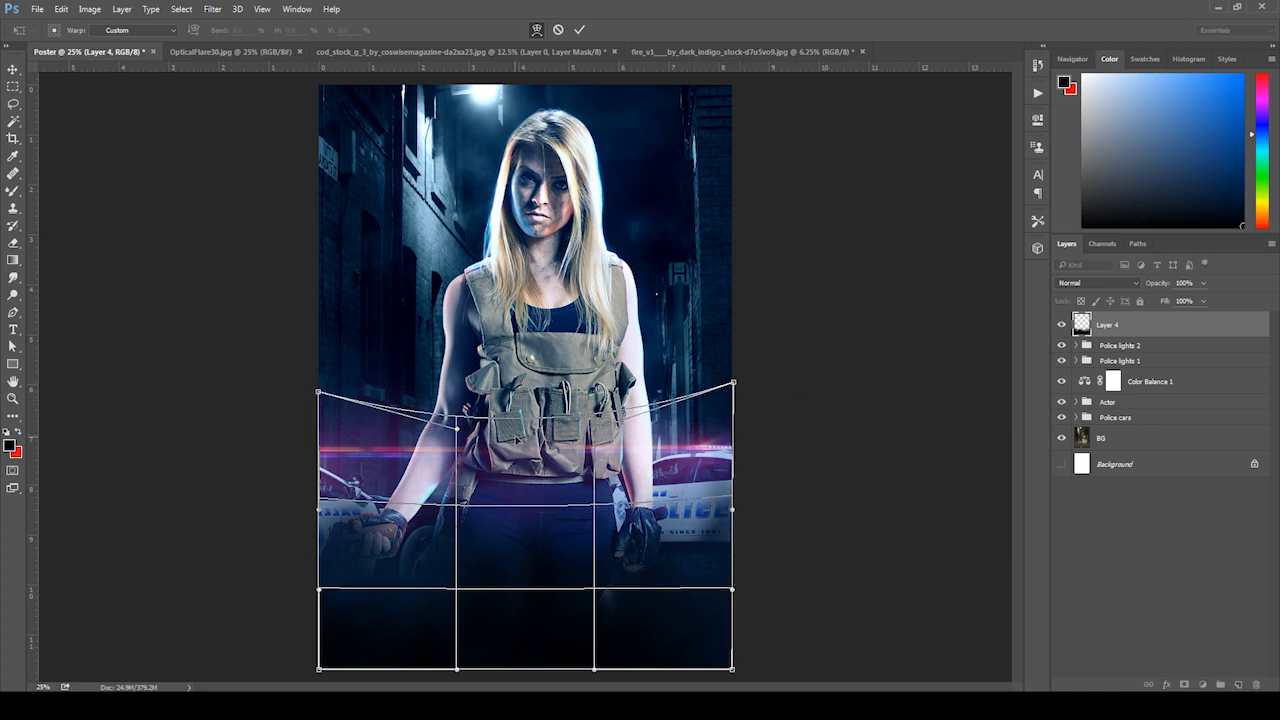
- Reshape the inner warp mesh so the fog dips over the hips and rises at the sides, and apply the warp
{"action": "left_click_drag", "start_coordinate": [458, 433], "coordinate": [458, 440]}
{"action": "left_click_drag", "start_coordinate": [458, 537], "coordinate": [627, 568]}
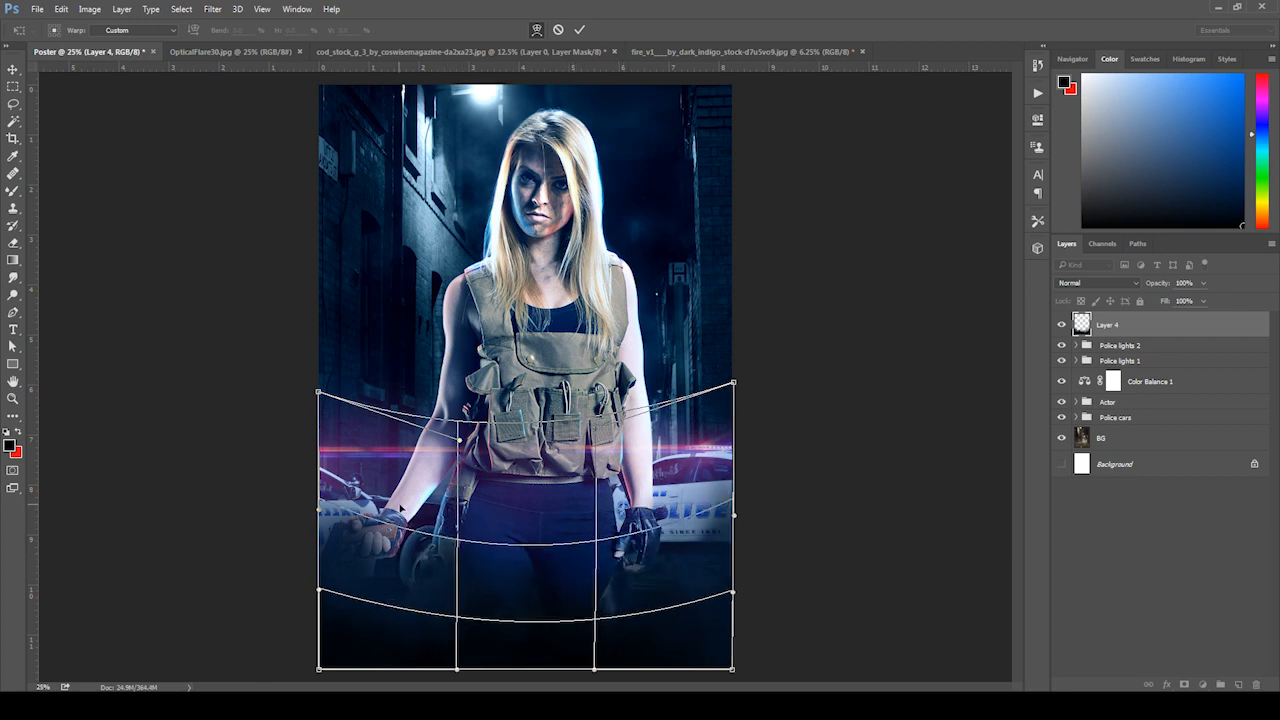
{"action": "left_click_drag", "start_coordinate": [401, 510], "coordinate": [399, 500]}
{"action": "left_click_drag", "start_coordinate": [690, 478], "coordinate": [689, 476]}
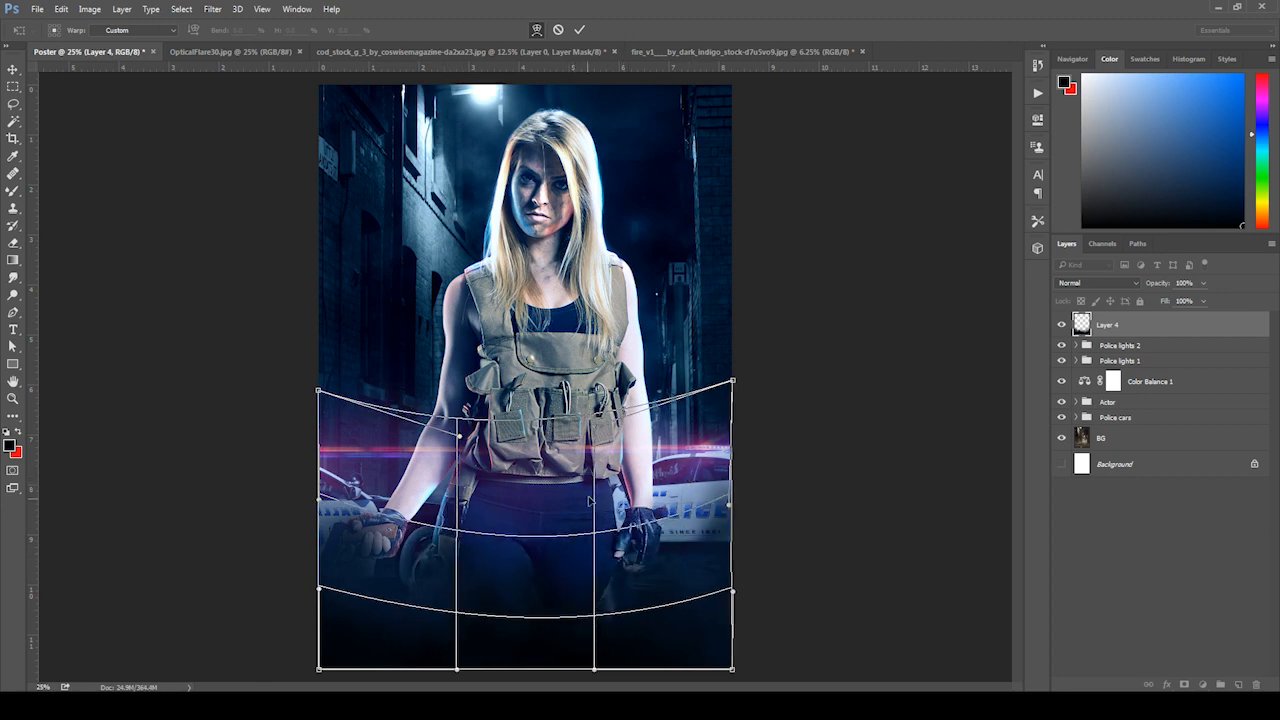
{"action": "left_click_drag", "start_coordinate": [589, 498], "coordinate": [584, 490]}
{"action": "left_click_drag", "start_coordinate": [404, 510], "coordinate": [402, 499]}
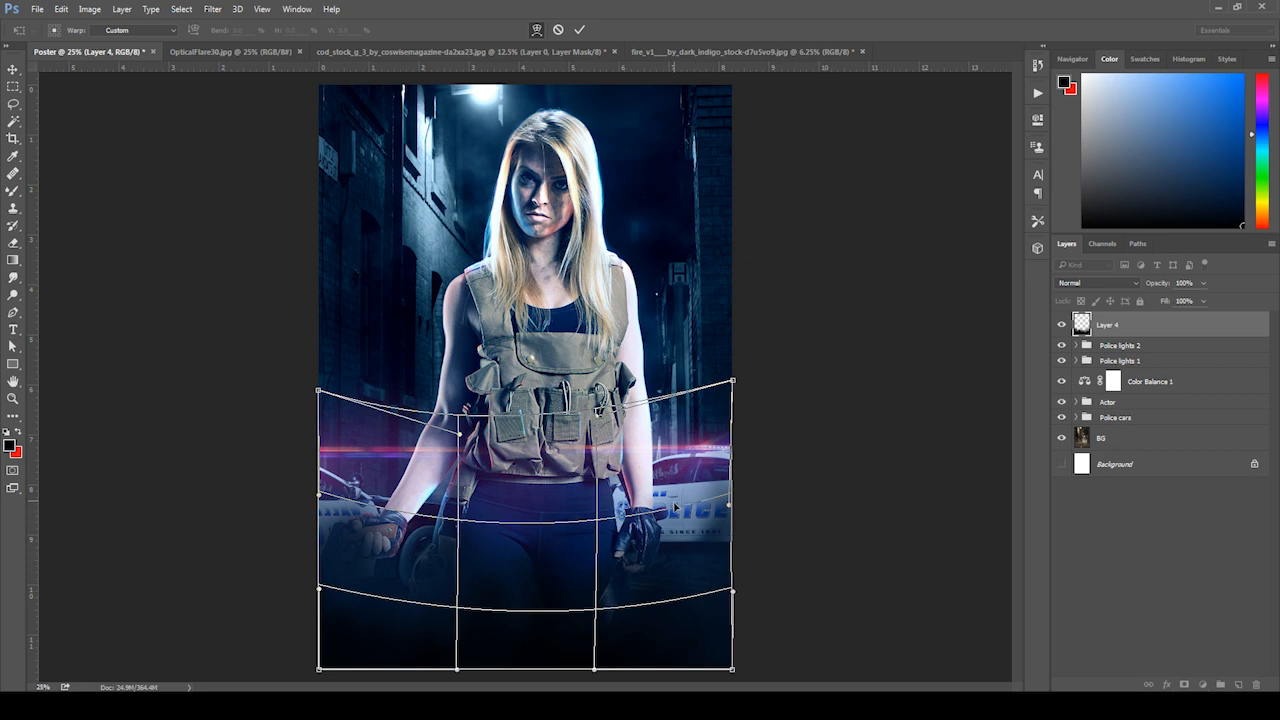
{"action": "left_click_drag", "start_coordinate": [551, 563], "coordinate": [551, 565]}
{"action": "left_click_drag", "start_coordinate": [367, 494], "coordinate": [357, 485]}
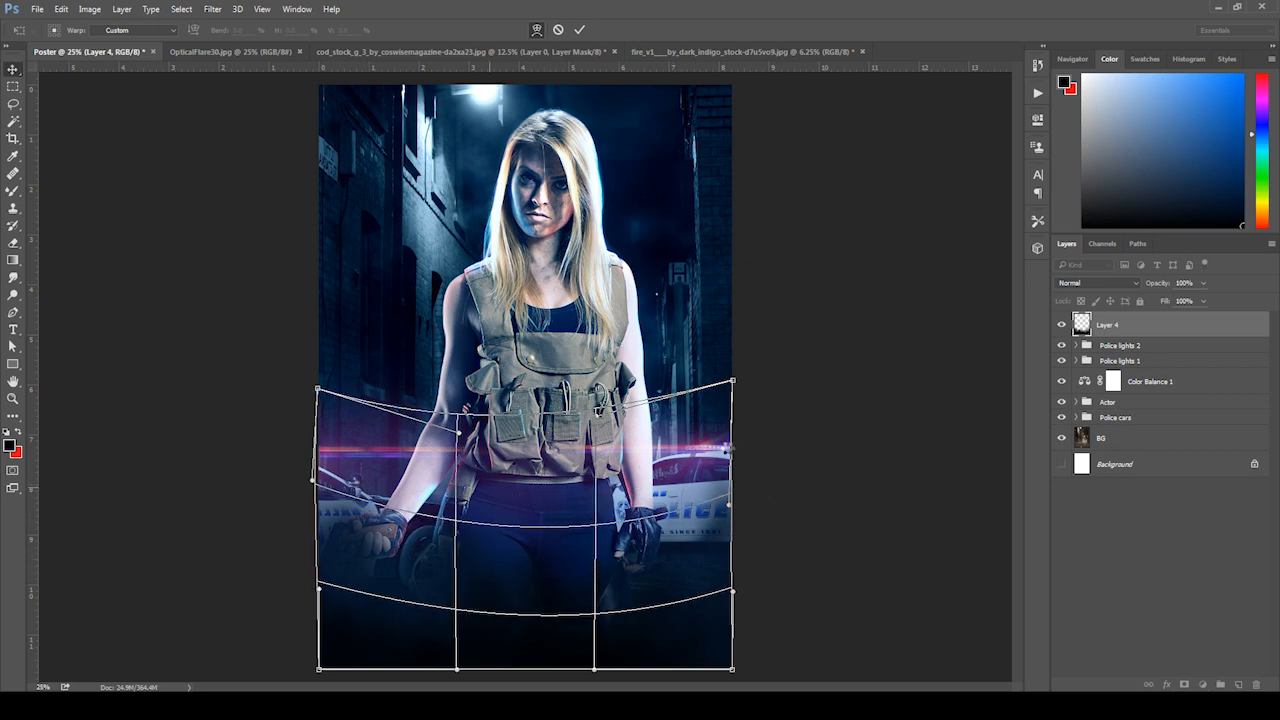
{"action": "key", "text": "Return"}
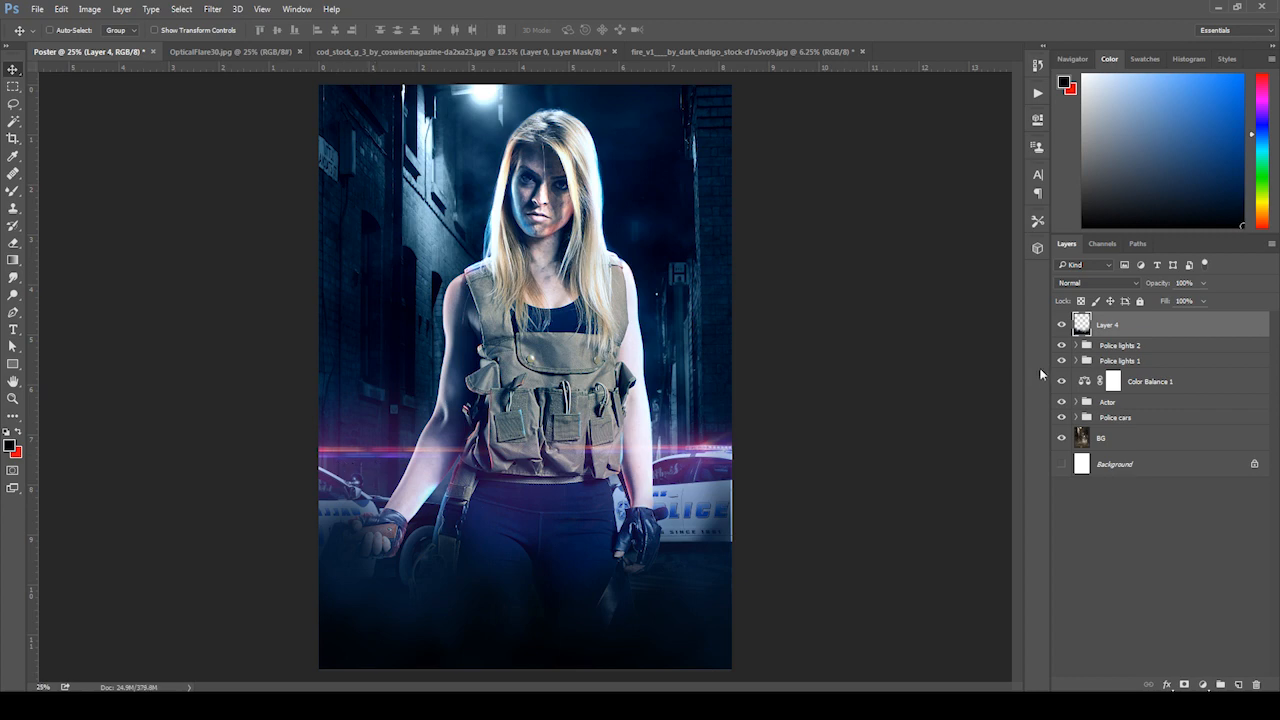
- Move Layer 4 beneath the Police lights 1 group and rename the Color Balance 1 layer as Main color
{"action": "left_click_drag", "start_coordinate": [1144, 330], "coordinate": [1160, 381]}
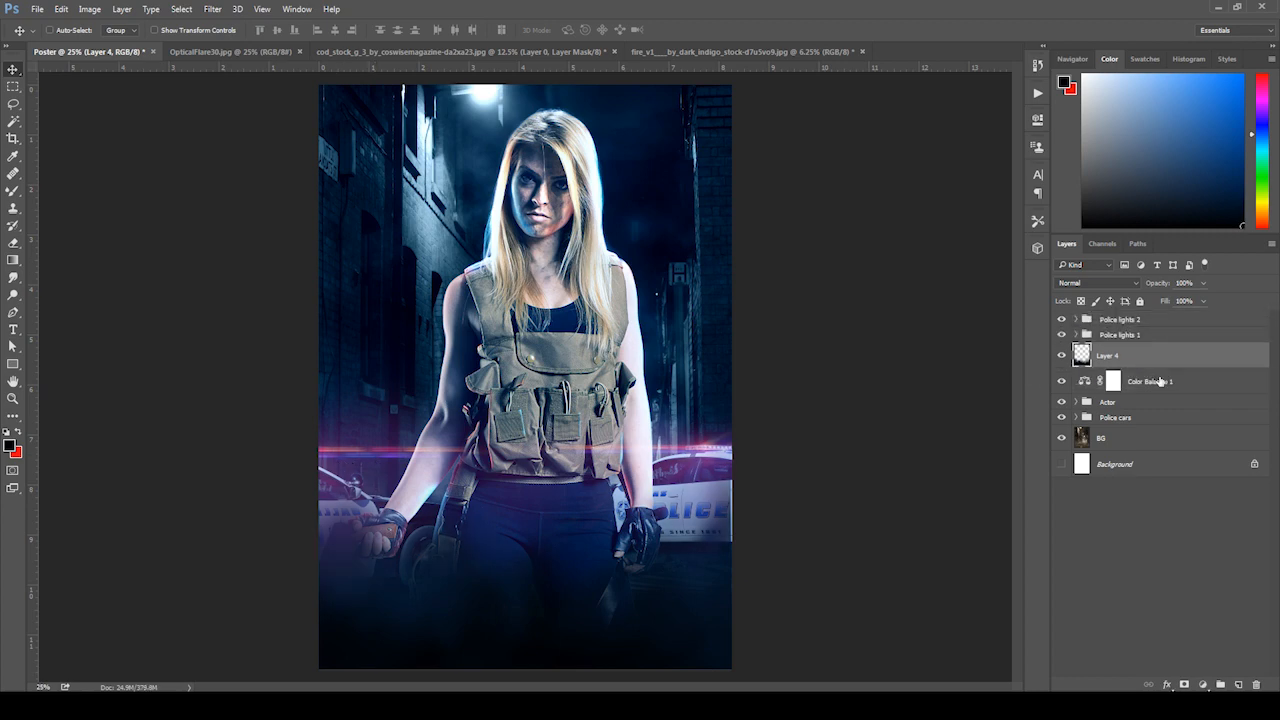
{"action": "double_click", "coordinate": [1150, 382]}
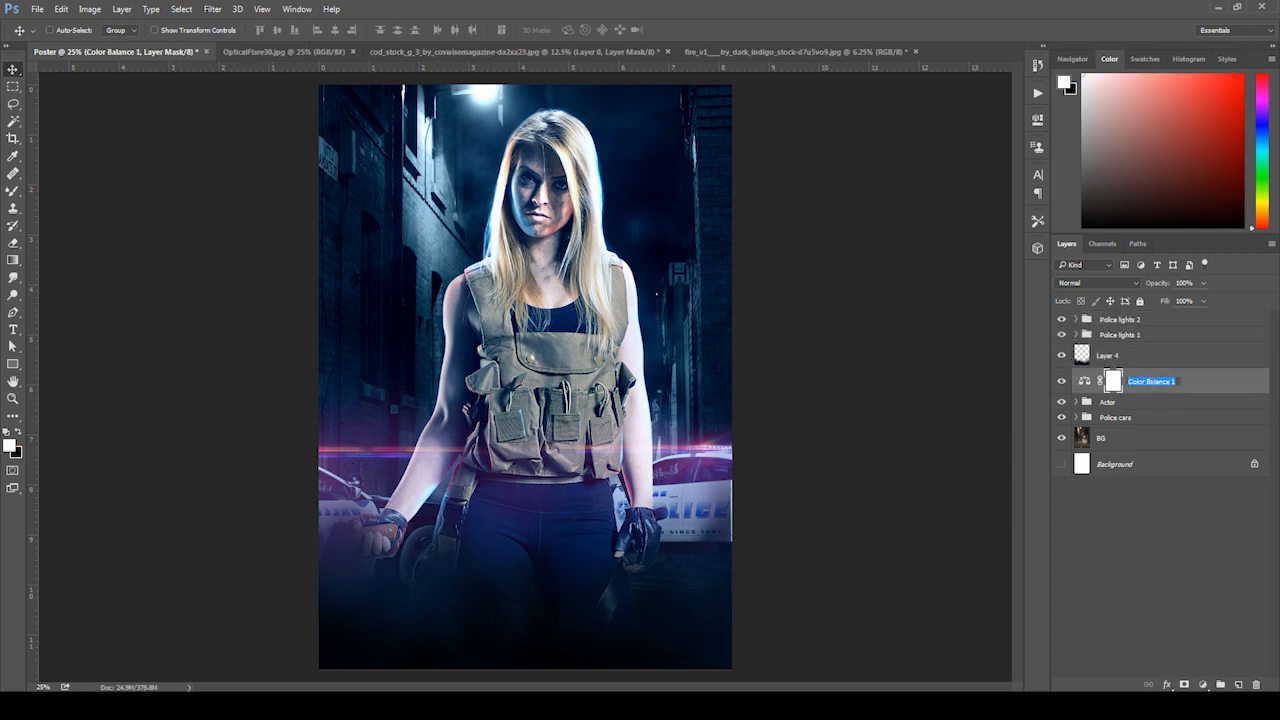
{"action": "type", "text": "Main color"}
{"action": "key", "text": "Return"}
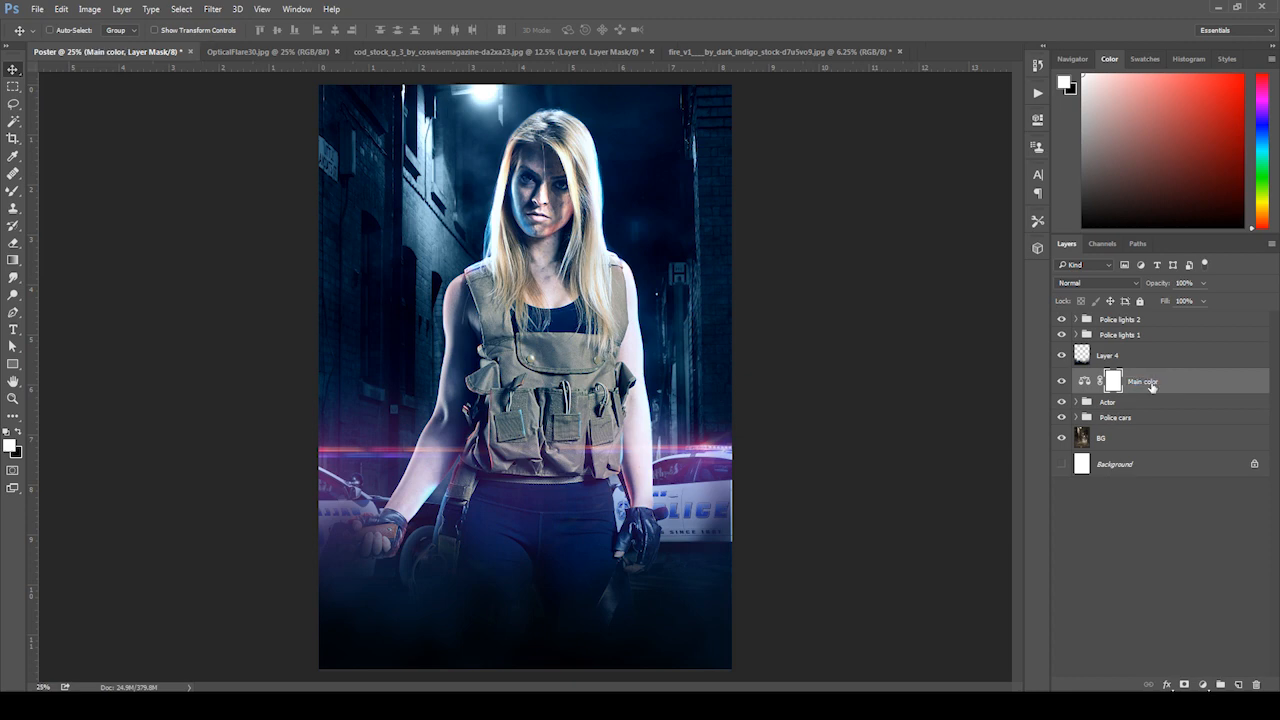
- Rename Layer 4 as Smoke and toggle its visibility to compare the poster with and without the fog
{"action": "left_click", "coordinate": [1155, 494]}
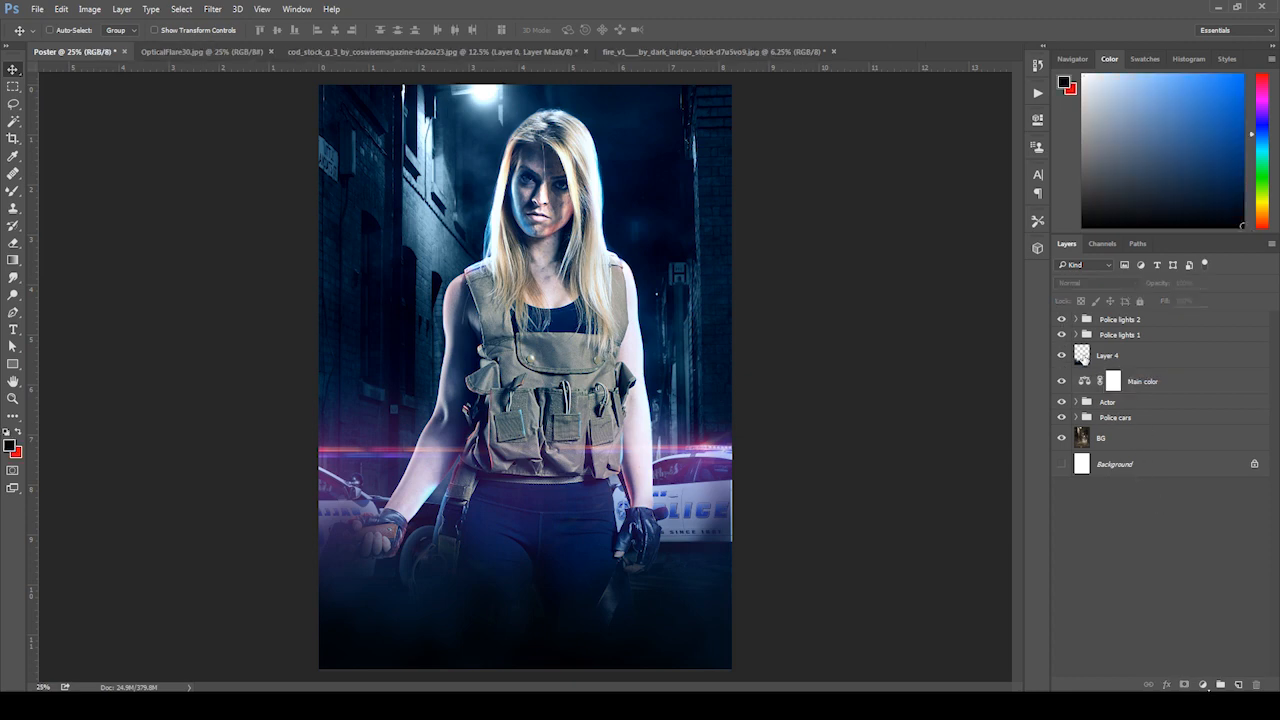
{"action": "double_click", "coordinate": [1107, 356]}
{"action": "type", "text": "Smo"}
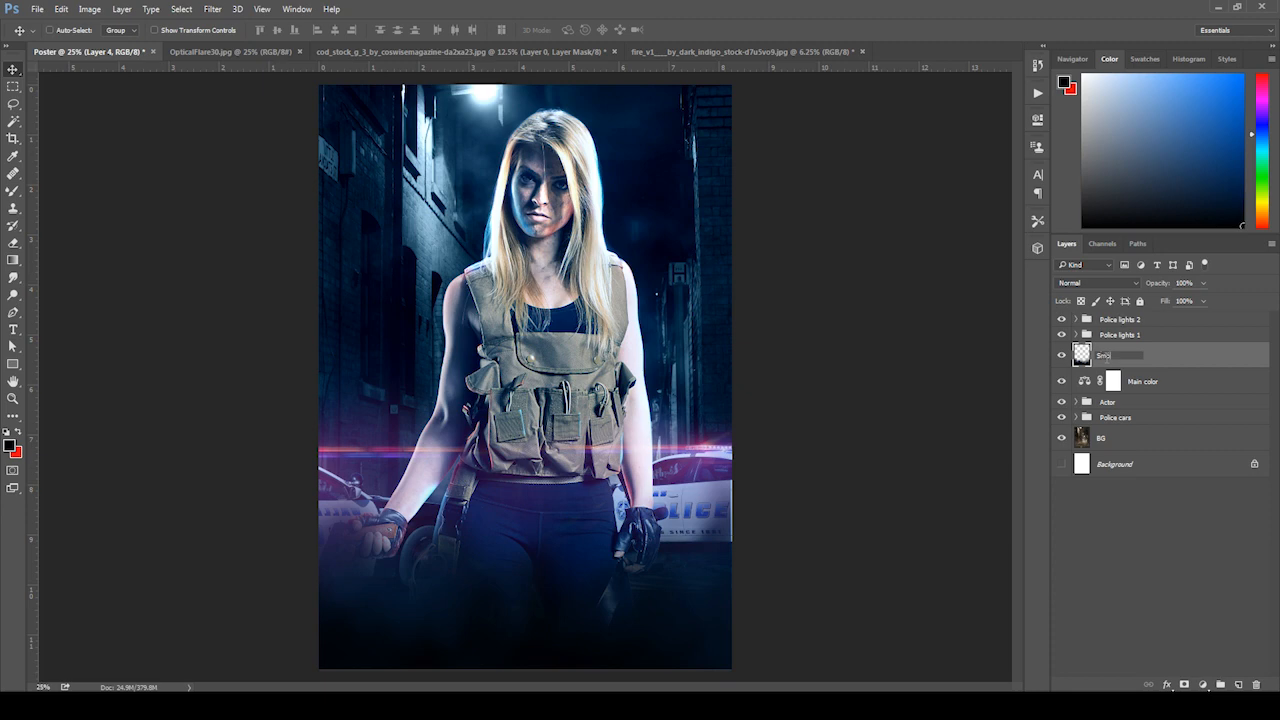
{"action": "type", "text": "ke"}
{"action": "key", "text": "Return"}
{"action": "left_click", "coordinate": [1063, 361]}
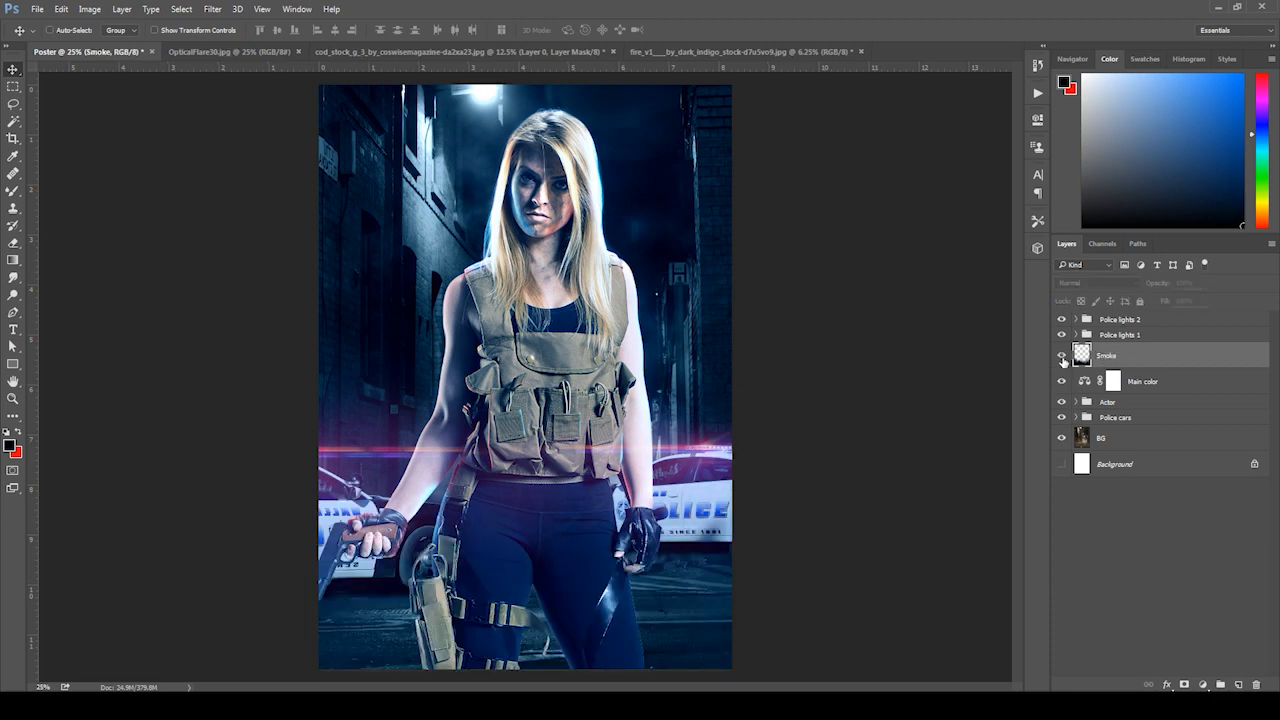
- Add the title word НУУЦ in Roboto Black at the woman's waist, above the Smoke layer
{"action": "key", "text": "ctrl+plus"}
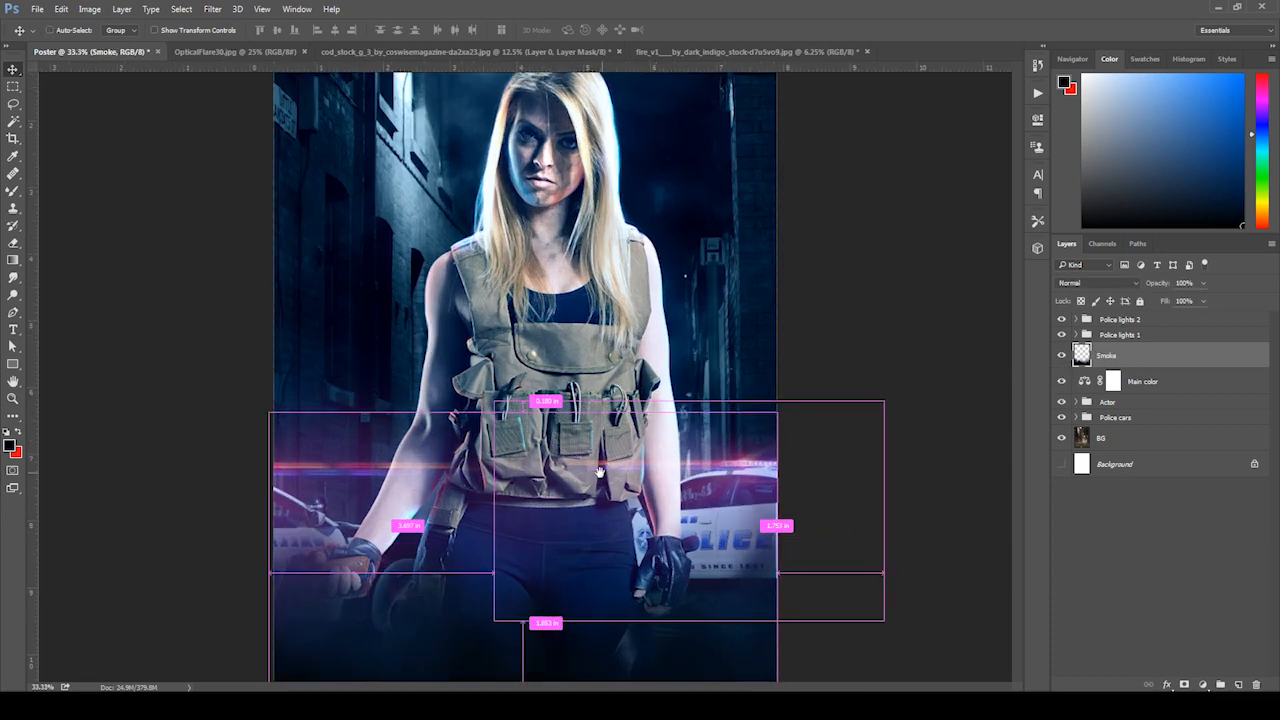
{"action": "left_click_drag", "start_coordinate": [602, 502], "coordinate": [630, 344]}
{"action": "left_click_drag", "start_coordinate": [636, 413], "coordinate": [628, 434]}
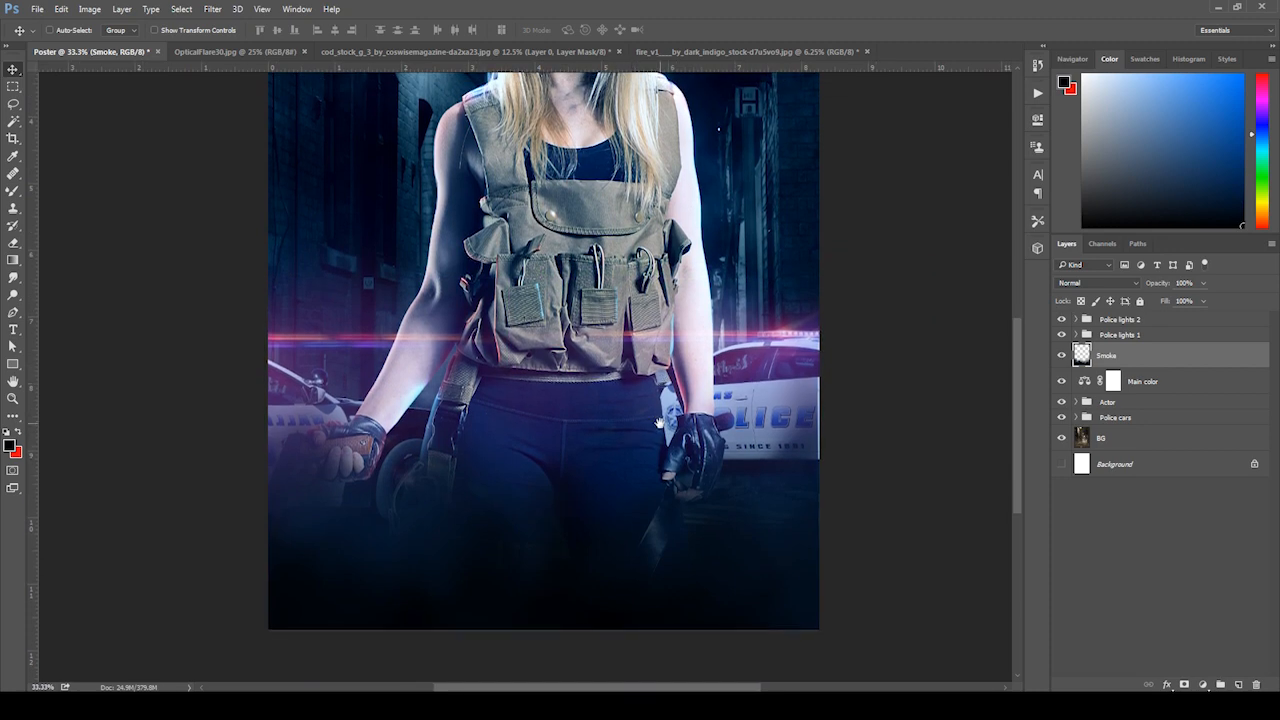
{"action": "left_click_drag", "start_coordinate": [541, 391], "coordinate": [536, 458]}
{"action": "key", "text": "t"}
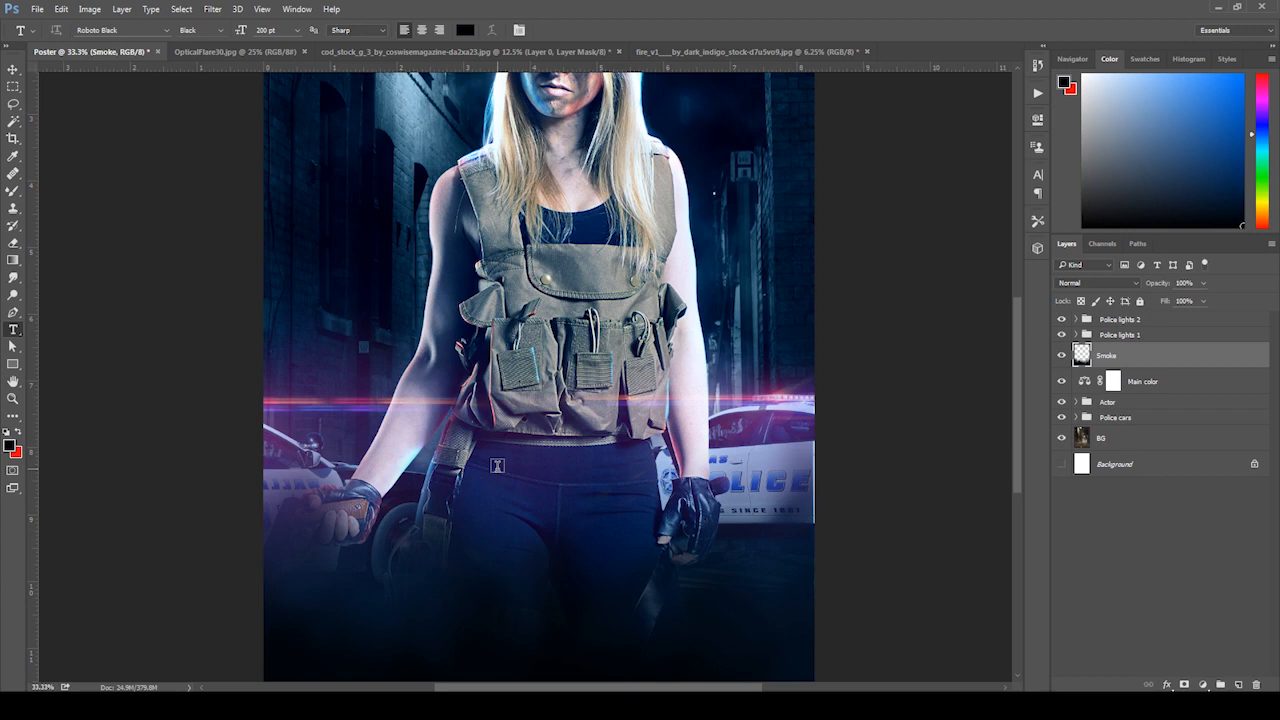
{"action": "left_click", "coordinate": [497, 467]}
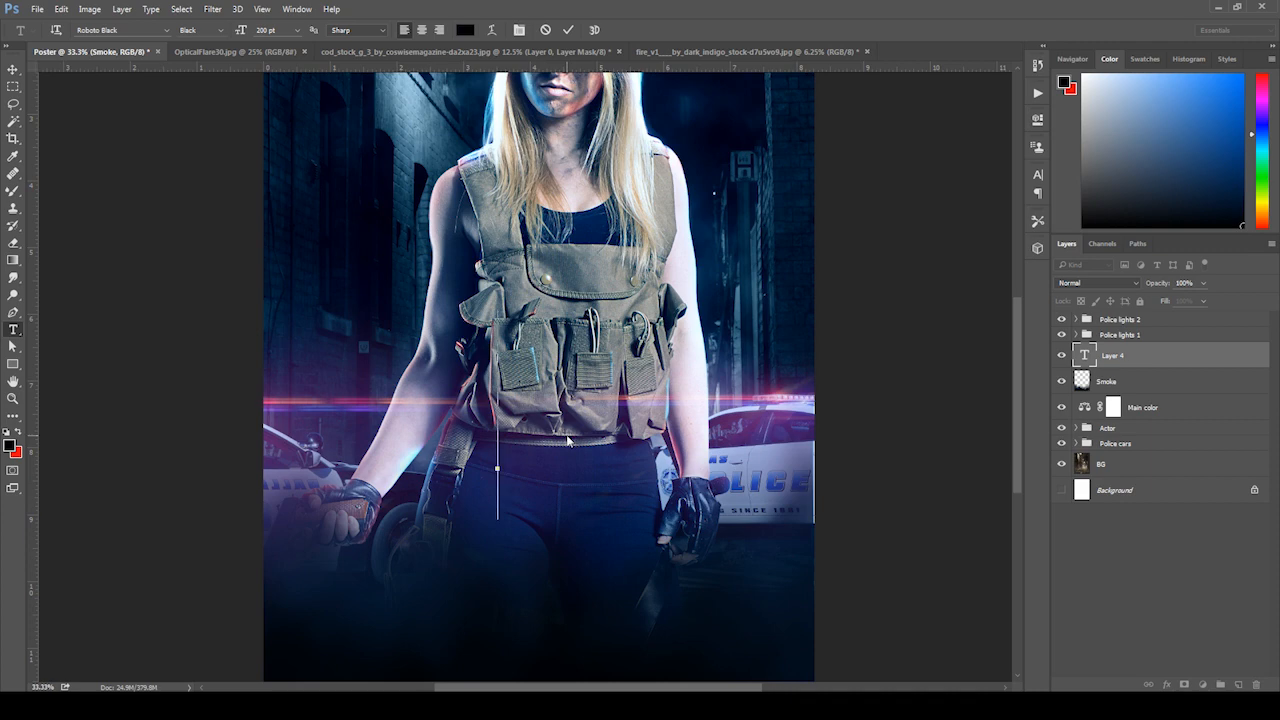
{"action": "type", "text": "HYУ"}
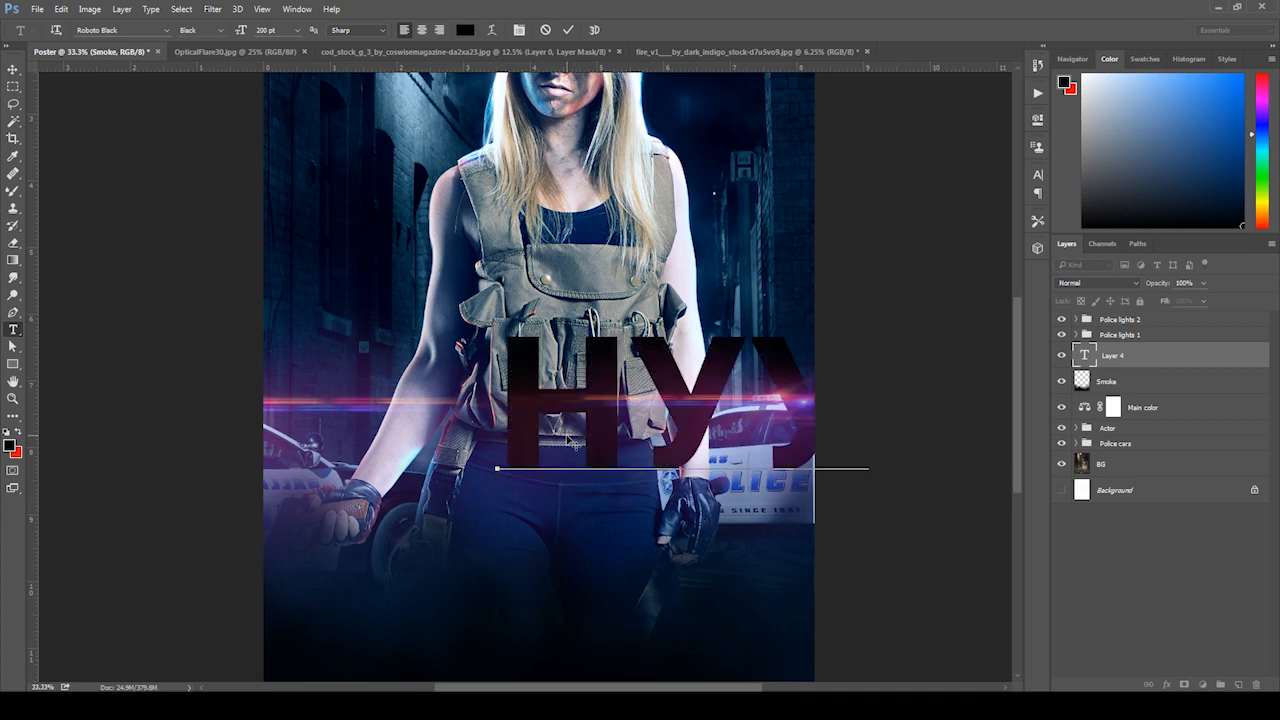
- Reduce the НУУЦ text to 131 pt and centre it horizontally over the woman's waist
{"action": "key", "text": "ctrl+a"}
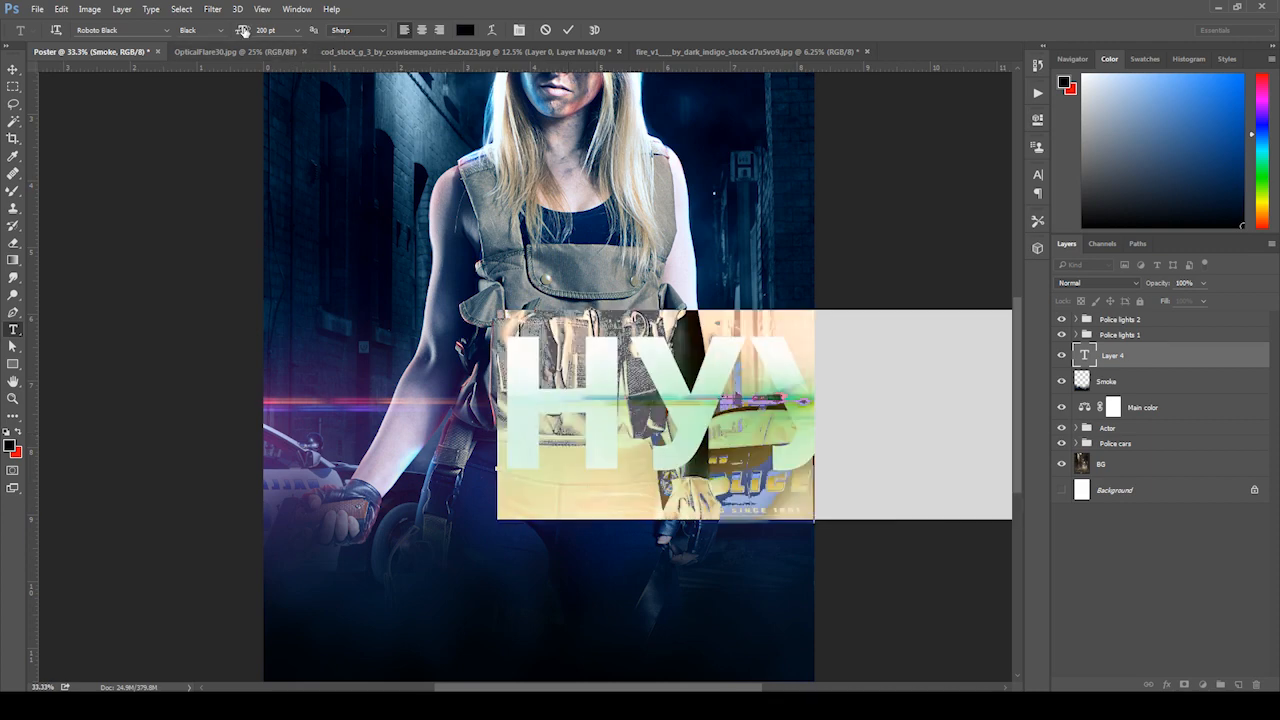
{"action": "left_click_drag", "start_coordinate": [245, 32], "coordinate": [199, 47]}
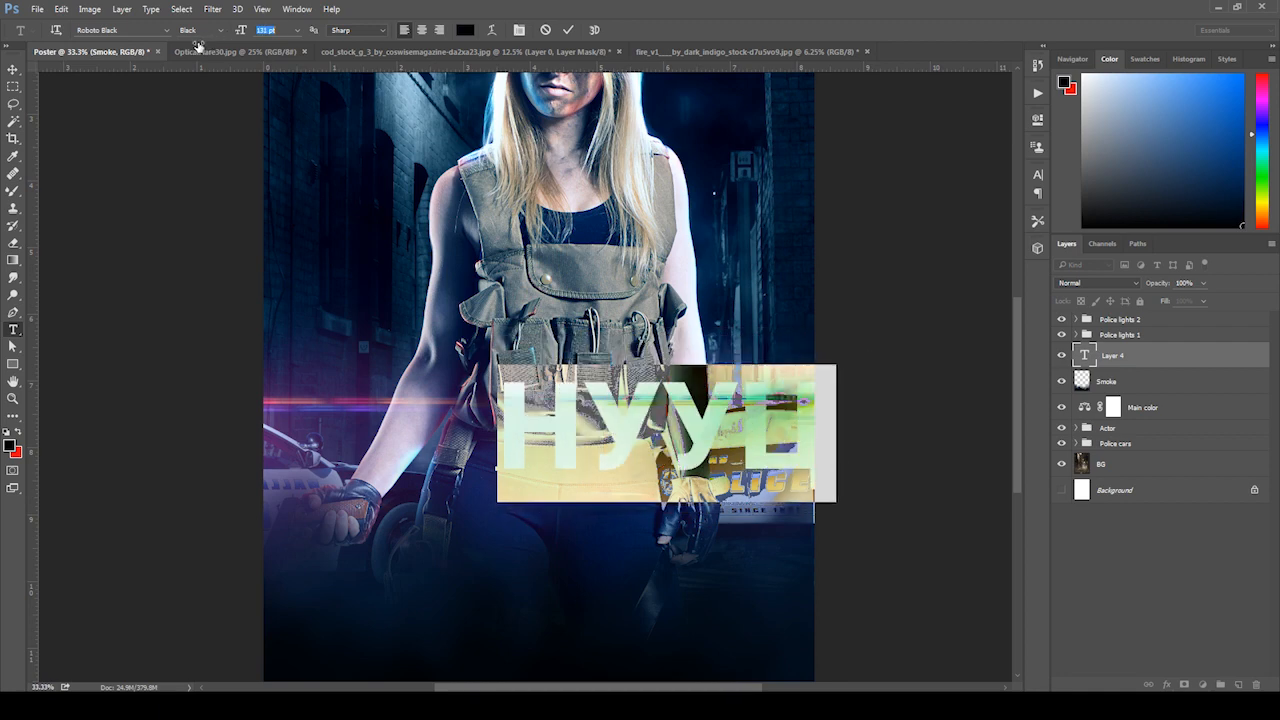
{"action": "left_click", "coordinate": [13, 69]}
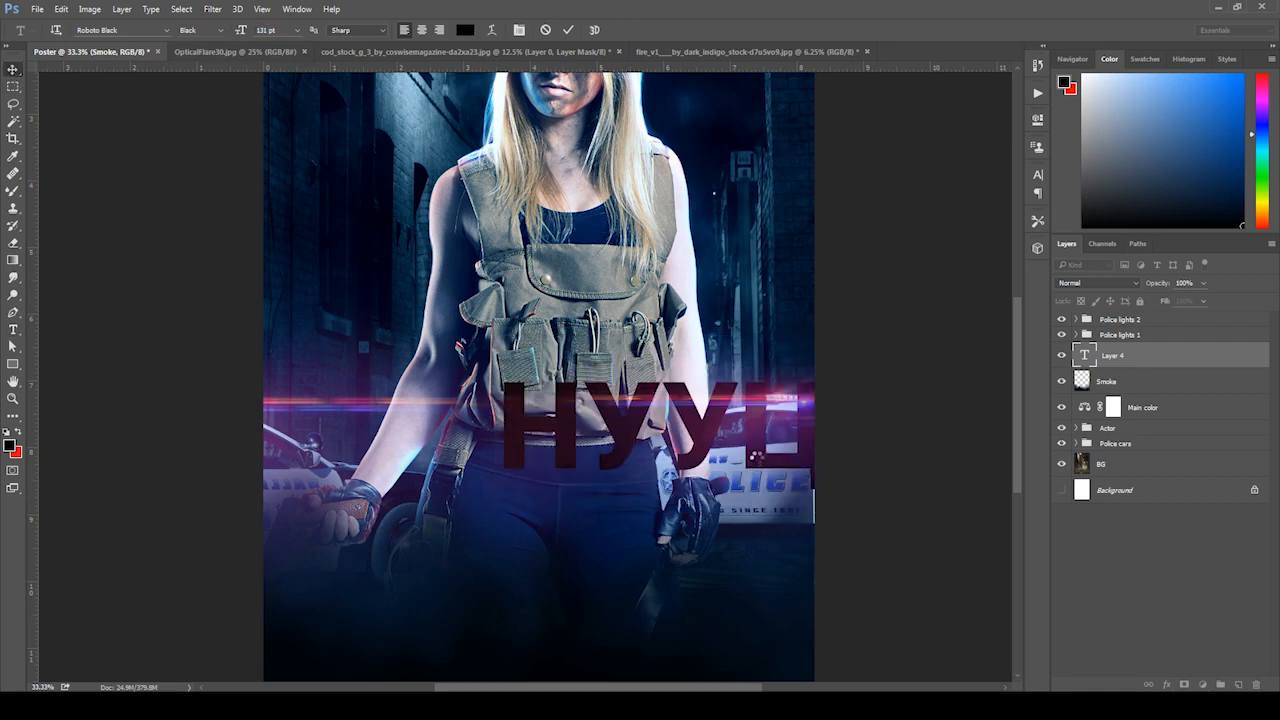
{"action": "left_click_drag", "start_coordinate": [728, 440], "coordinate": [628, 450]}
{"action": "scroll", "coordinate": [669, 443], "scroll_direction": "down", "scroll_amount": 2}
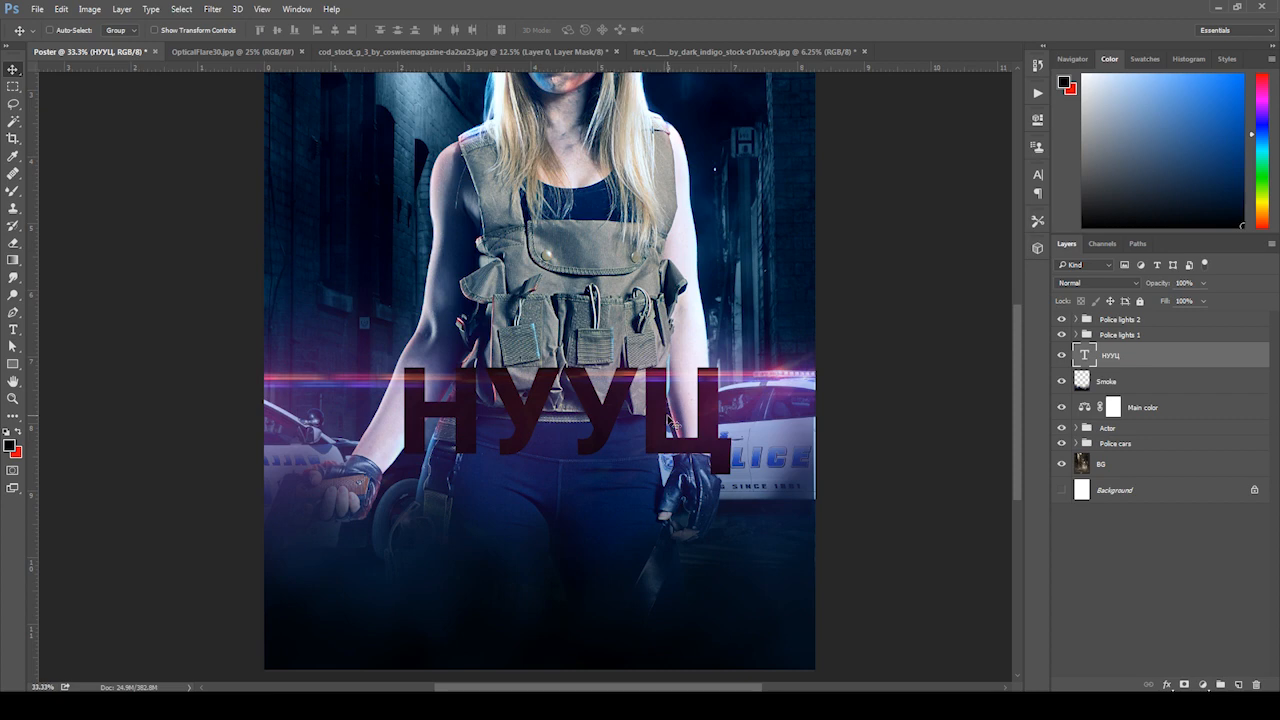
- Duplicate the НУУЦ text layer below the original and change the copy's text to ДААЛГАВАР
{"action": "left_click_drag", "start_coordinate": [654, 425], "coordinate": [647, 545]}
{"action": "double_click", "coordinate": [595, 515]}
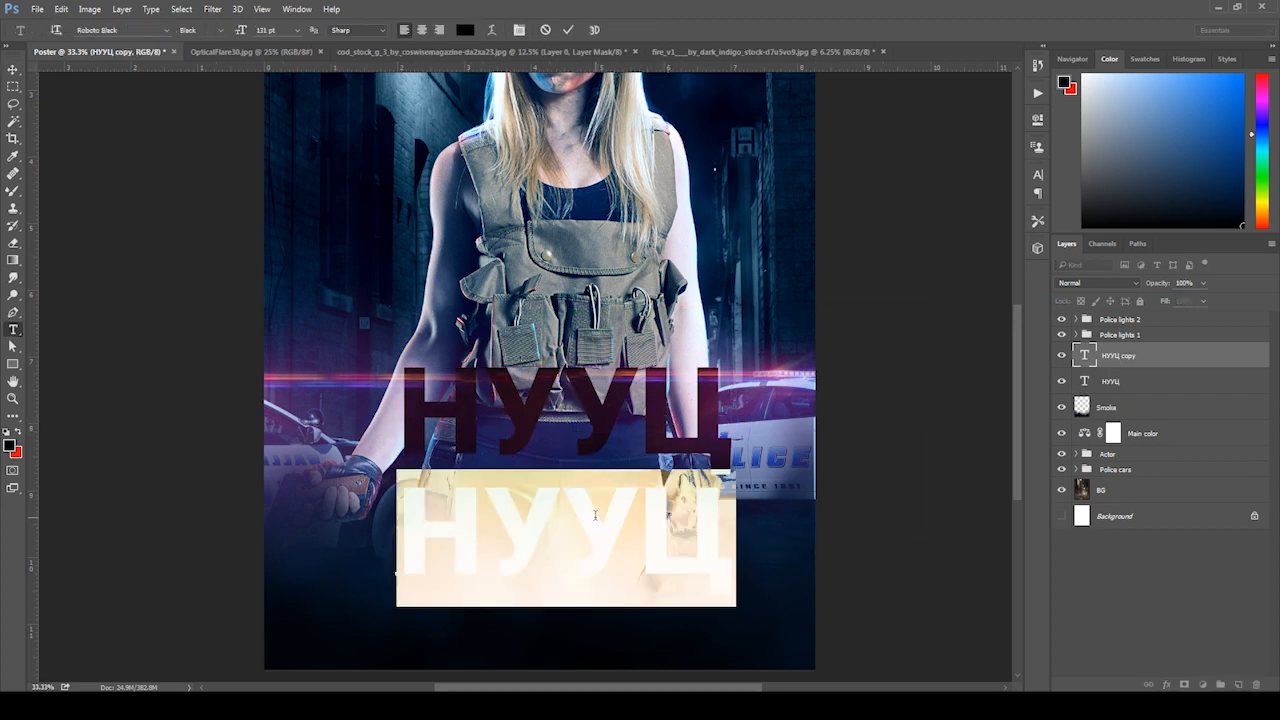
{"action": "type", "text": "ДА"}
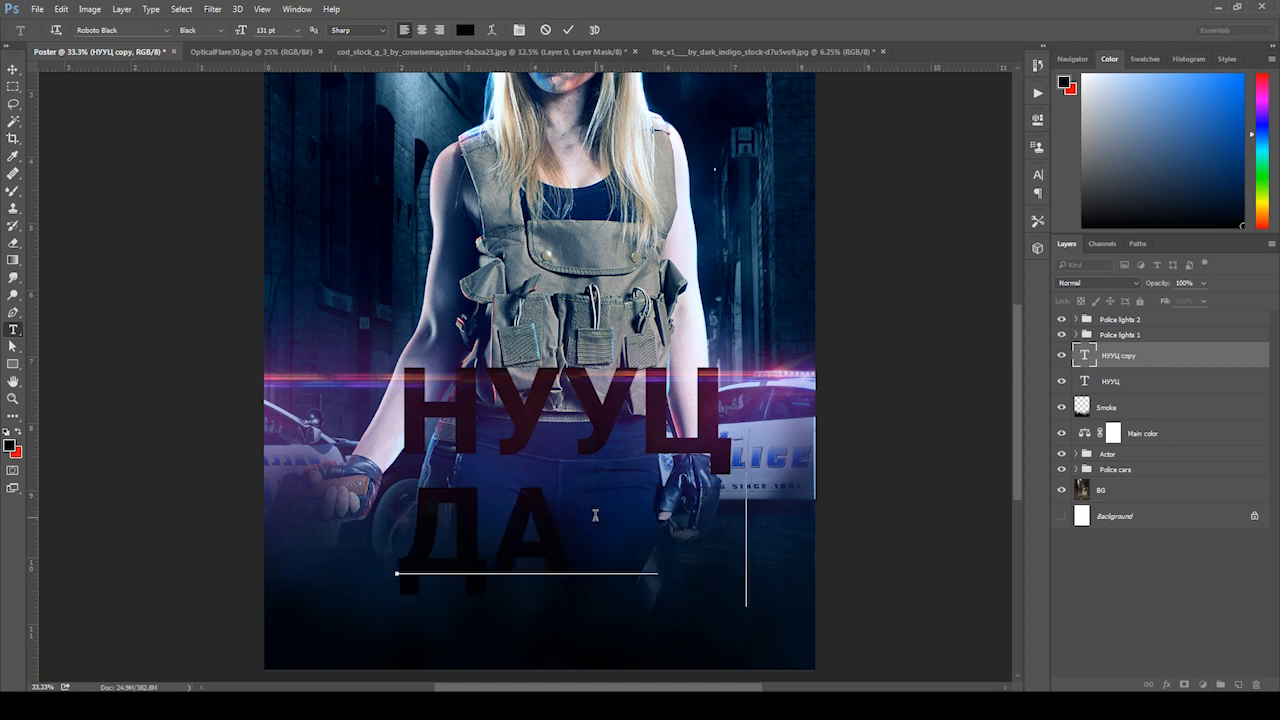
{"action": "type", "text": "АЛГ"}
- Shrink the ДААЛГАВАР text and centre it directly beneath НУУЦ
{"action": "key", "text": "ctrl+a"}
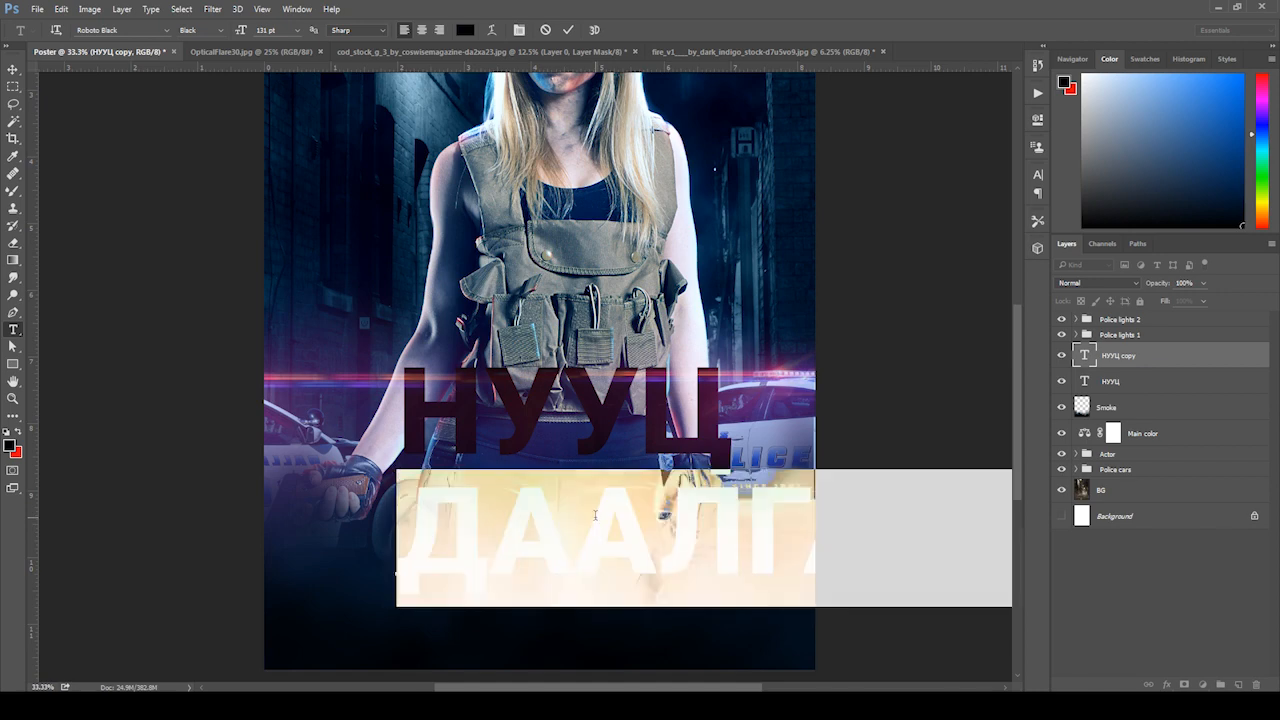
{"action": "left_click_drag", "start_coordinate": [243, 30], "coordinate": [205, 55]}
{"action": "left_click", "coordinate": [13, 69]}
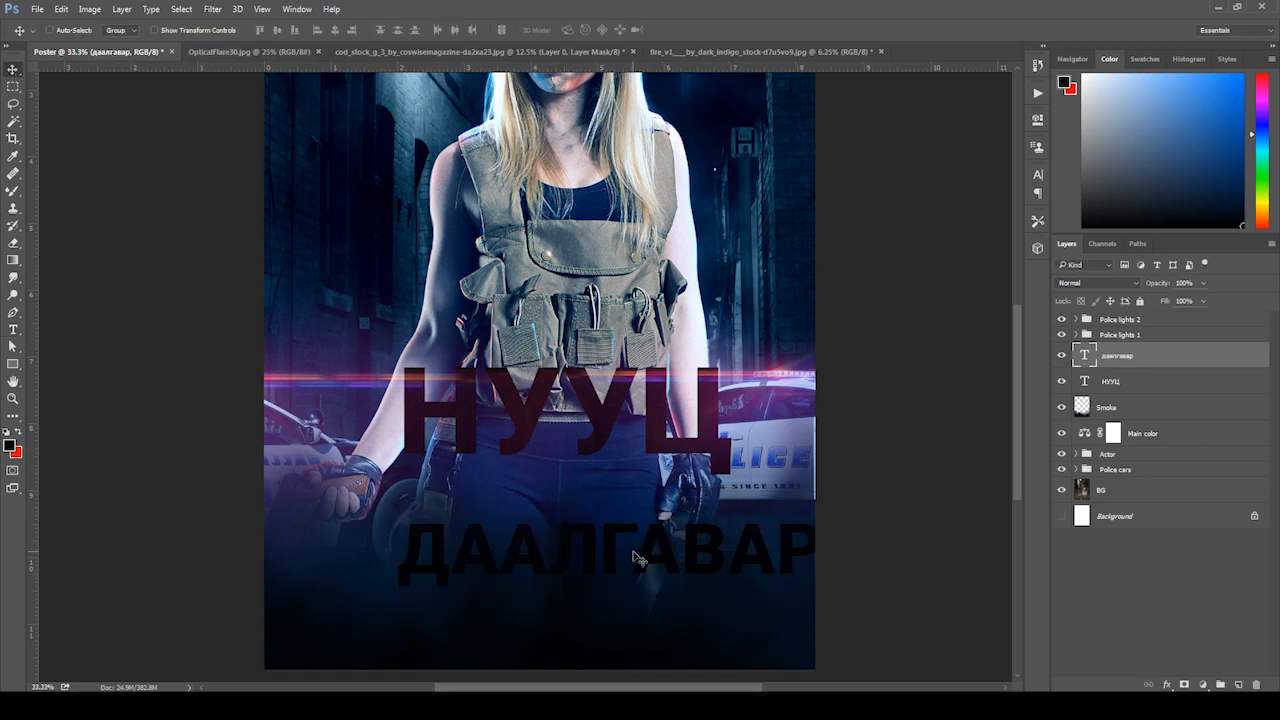
{"action": "left_click_drag", "start_coordinate": [629, 541], "coordinate": [588, 495]}
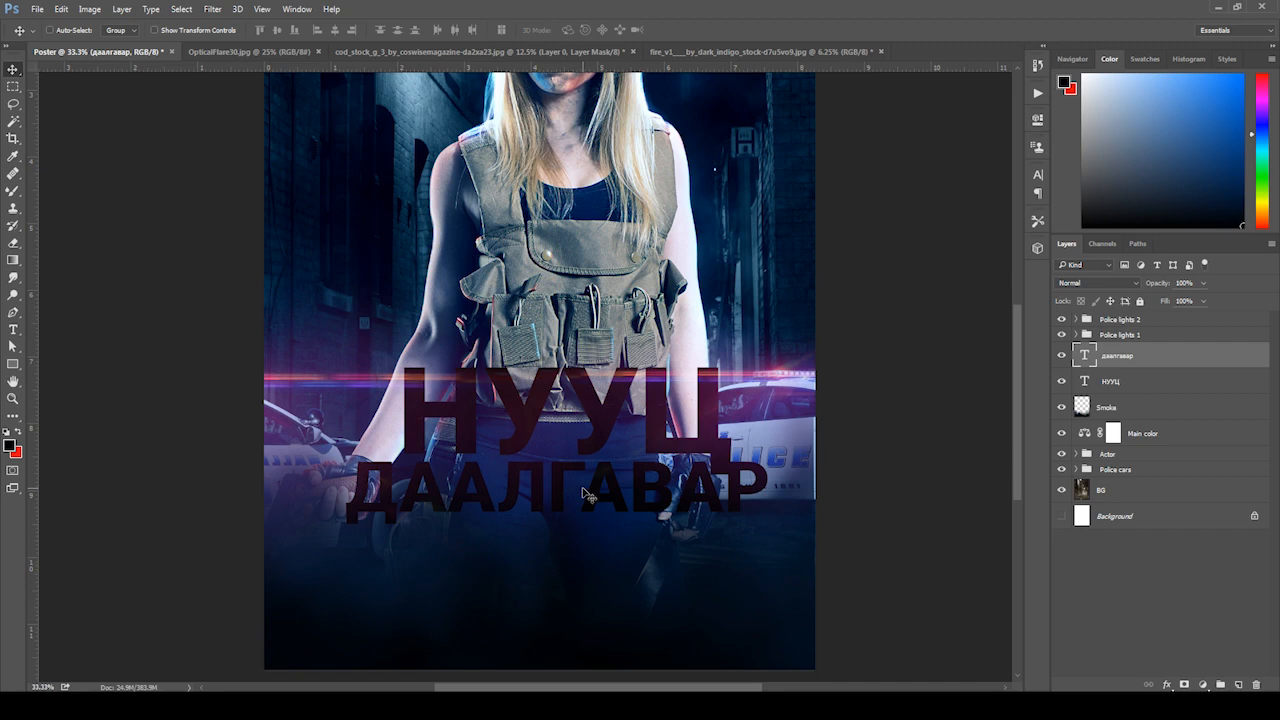
- Add a layer mask to the НУУЦ text and fill it with black over the Ц's tail to hide the part below the baseline
{"action": "key", "text": "ctrl+plus"}
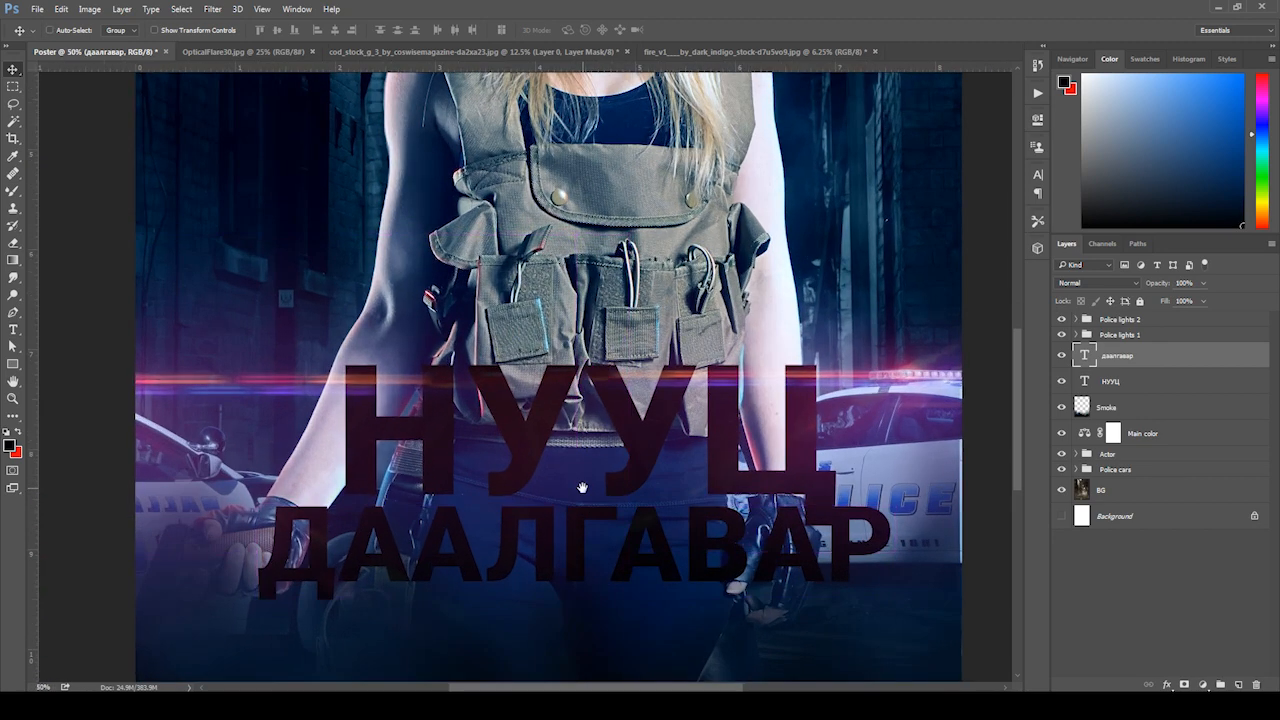
{"action": "left_click_drag", "start_coordinate": [588, 492], "coordinate": [579, 436]}
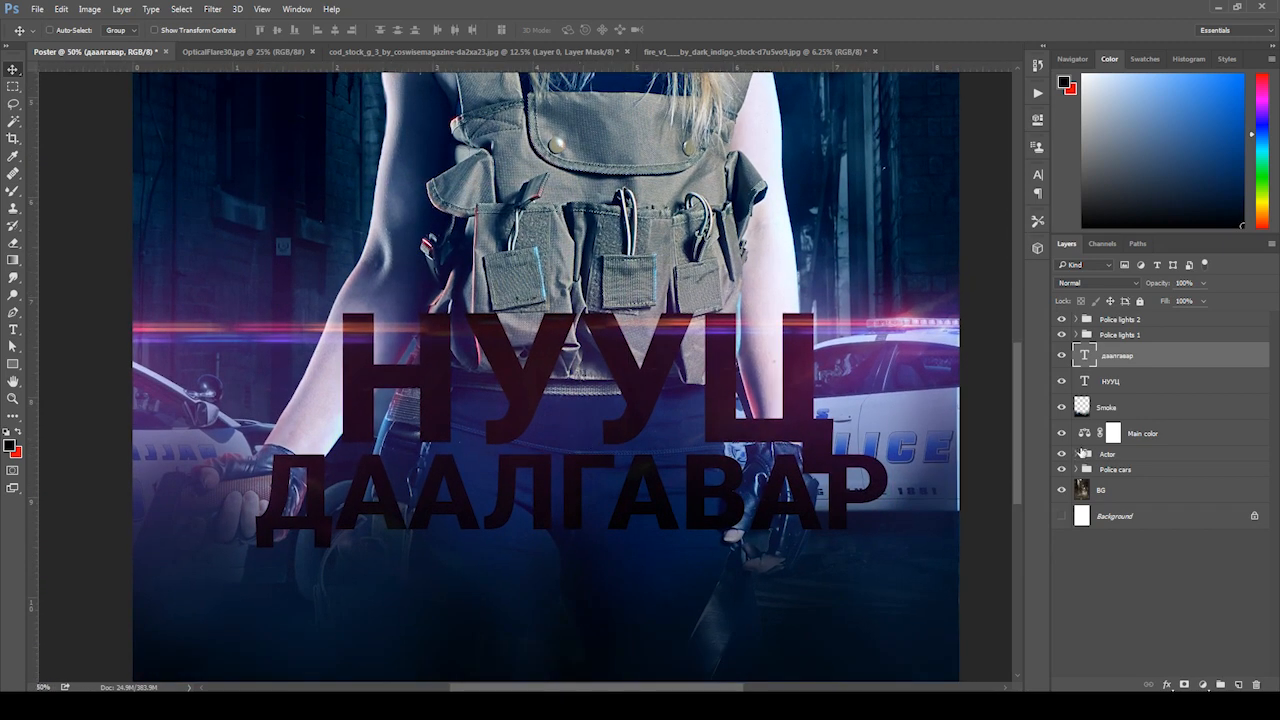
{"action": "left_click", "coordinate": [1088, 386]}
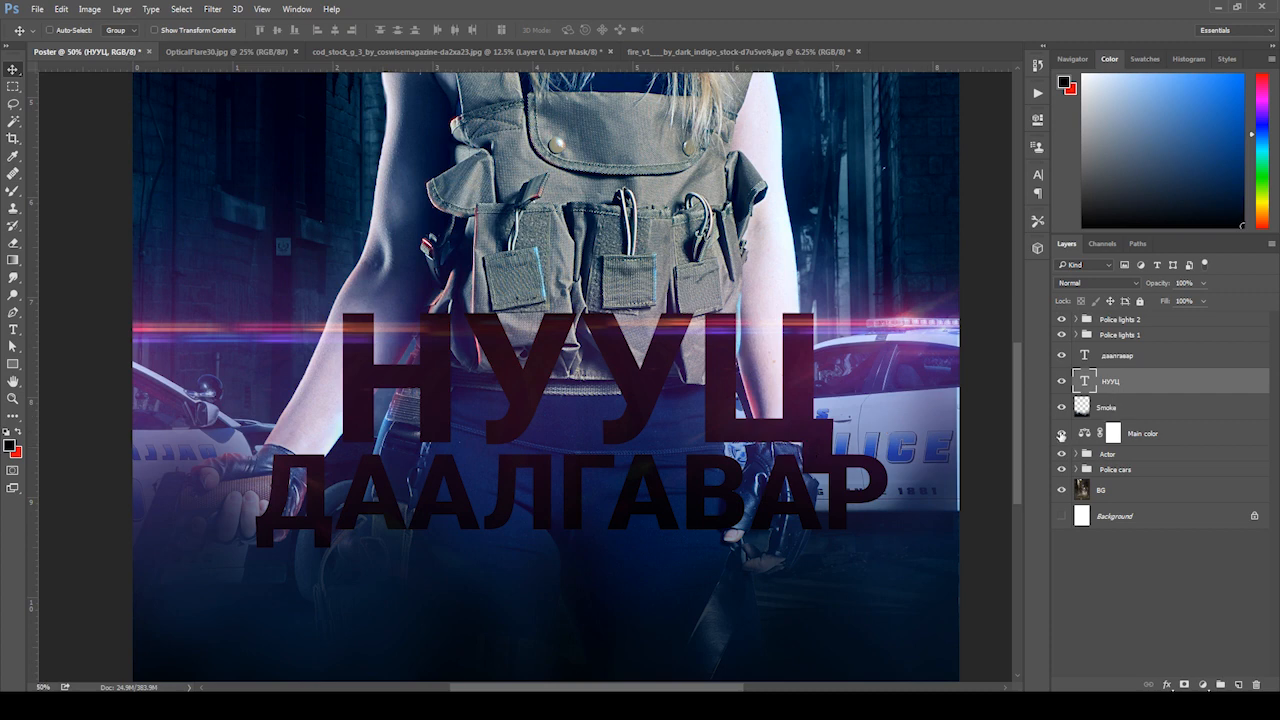
{"action": "left_click", "coordinate": [1184, 684]}
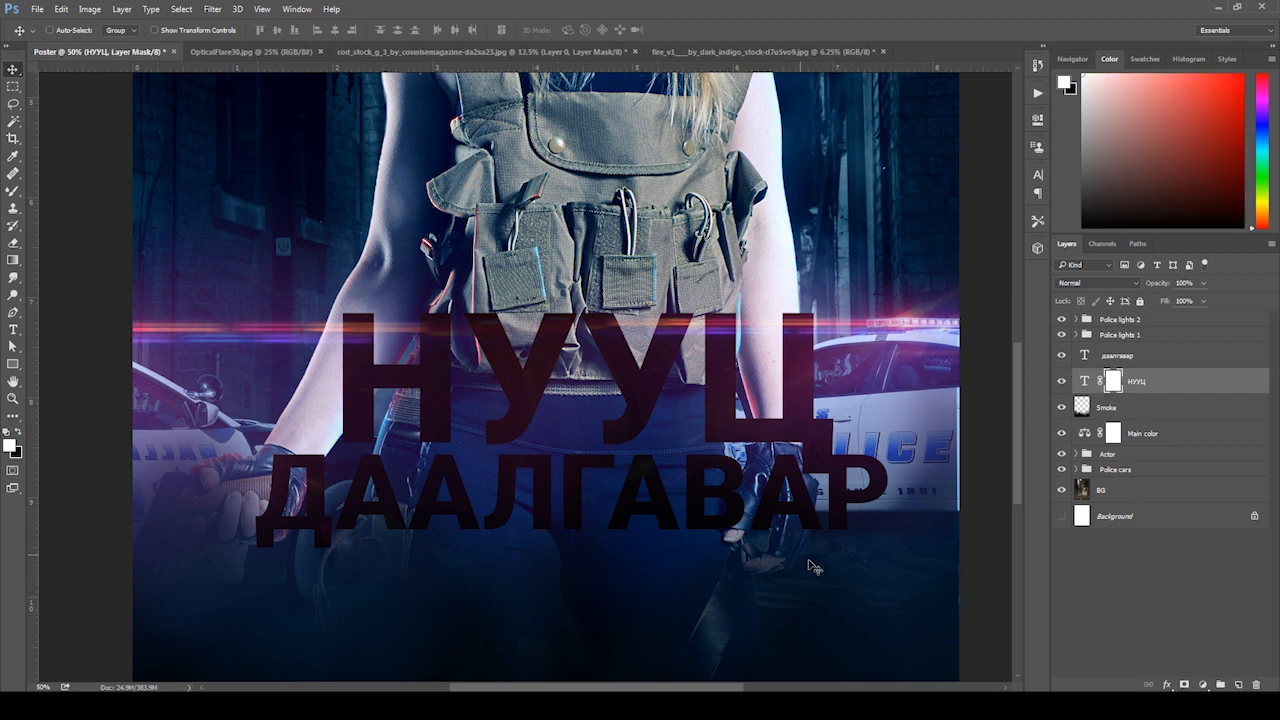
{"action": "key", "text": "m"}
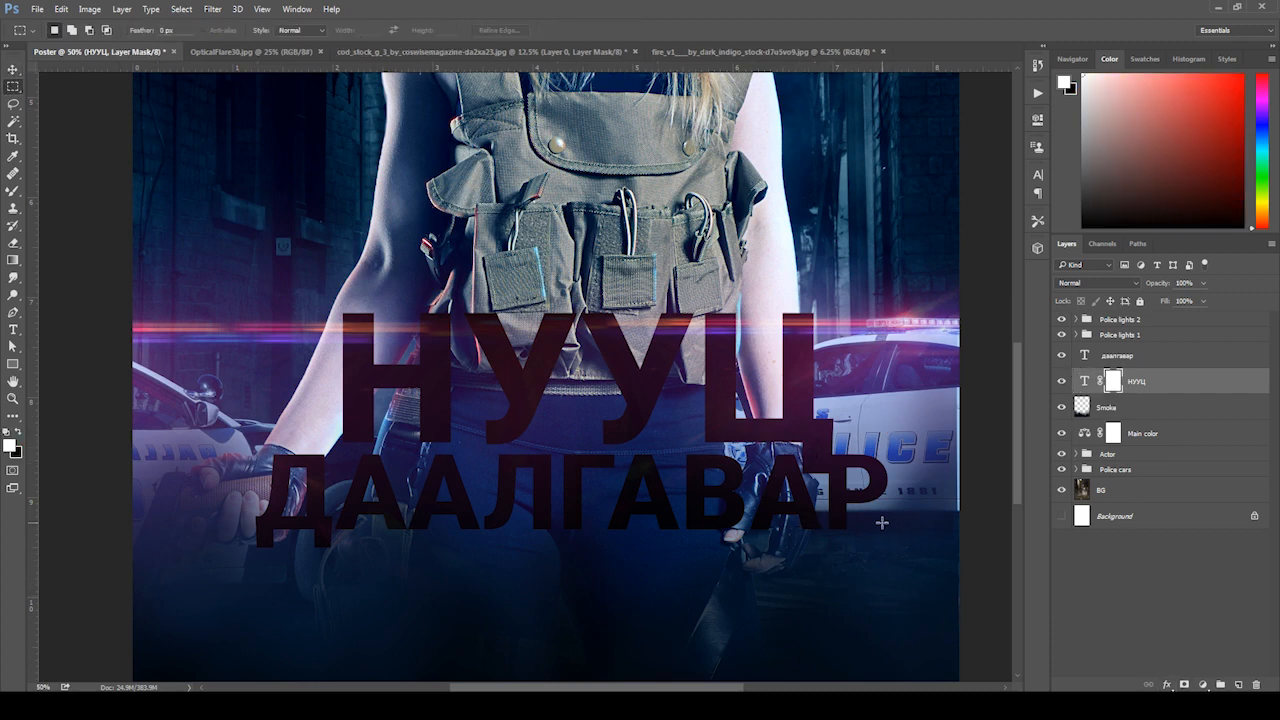
{"action": "left_click_drag", "start_coordinate": [888, 527], "coordinate": [657, 442]}
{"action": "right_click", "coordinate": [752, 172]}
{"action": "left_click", "coordinate": [806, 365]}
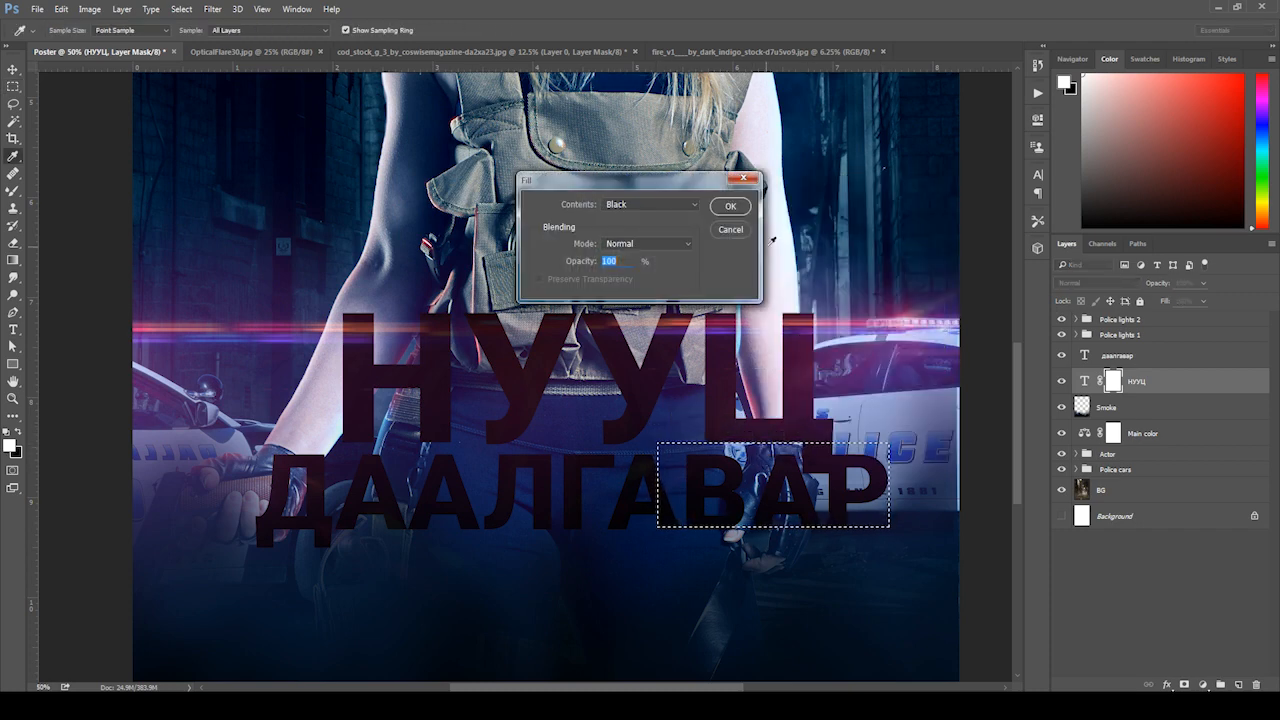
{"action": "left_click", "coordinate": [730, 206]}
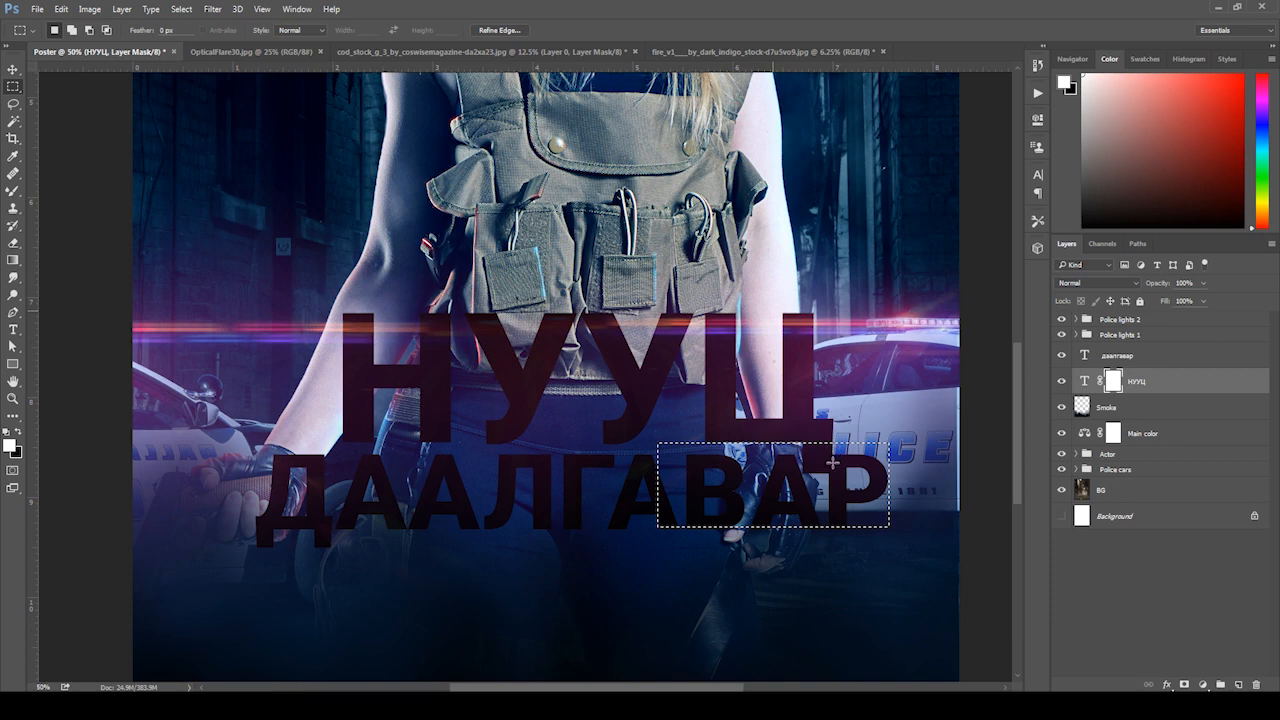
{"action": "key", "text": "ctrl+d"}
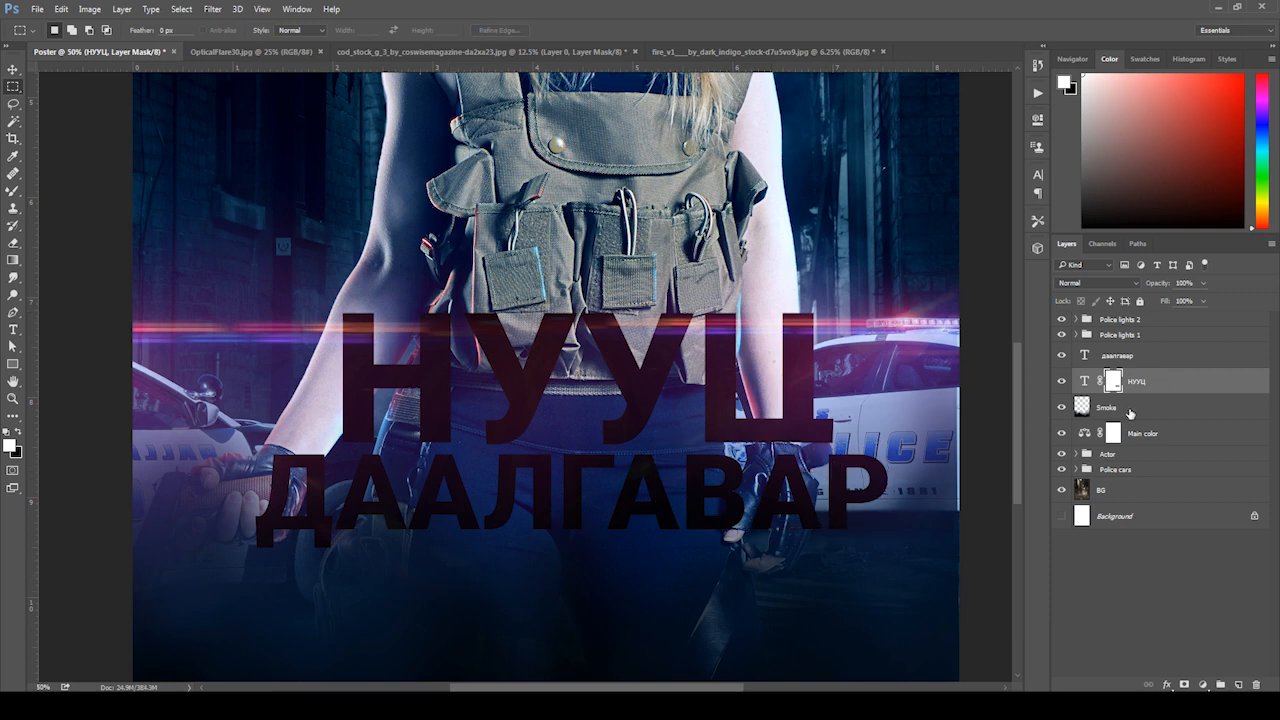
- Add a layer mask to the ДААЛГАВАР text and mask out the feet of the Д below the baseline
{"action": "left_click", "coordinate": [1130, 410]}
{"action": "left_click", "coordinate": [1130, 358]}
{"action": "left_click", "coordinate": [1185, 685]}
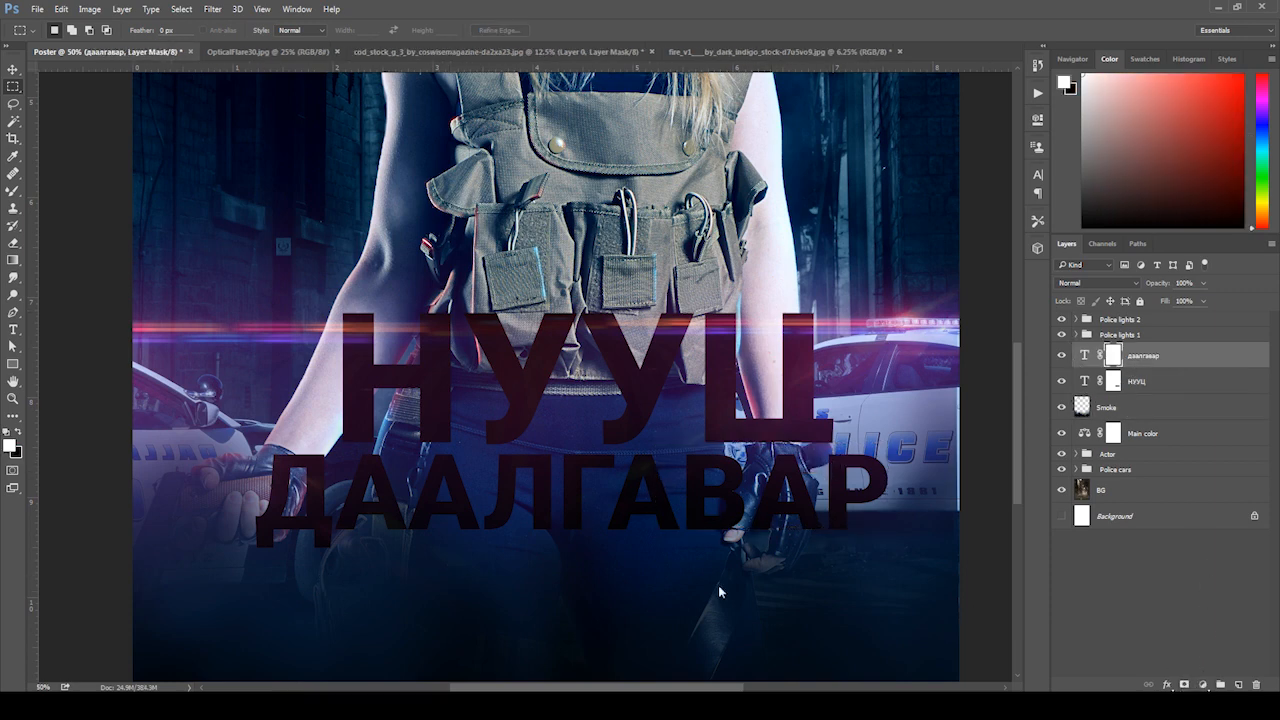
{"action": "left_click_drag", "start_coordinate": [398, 584], "coordinate": [183, 531]}
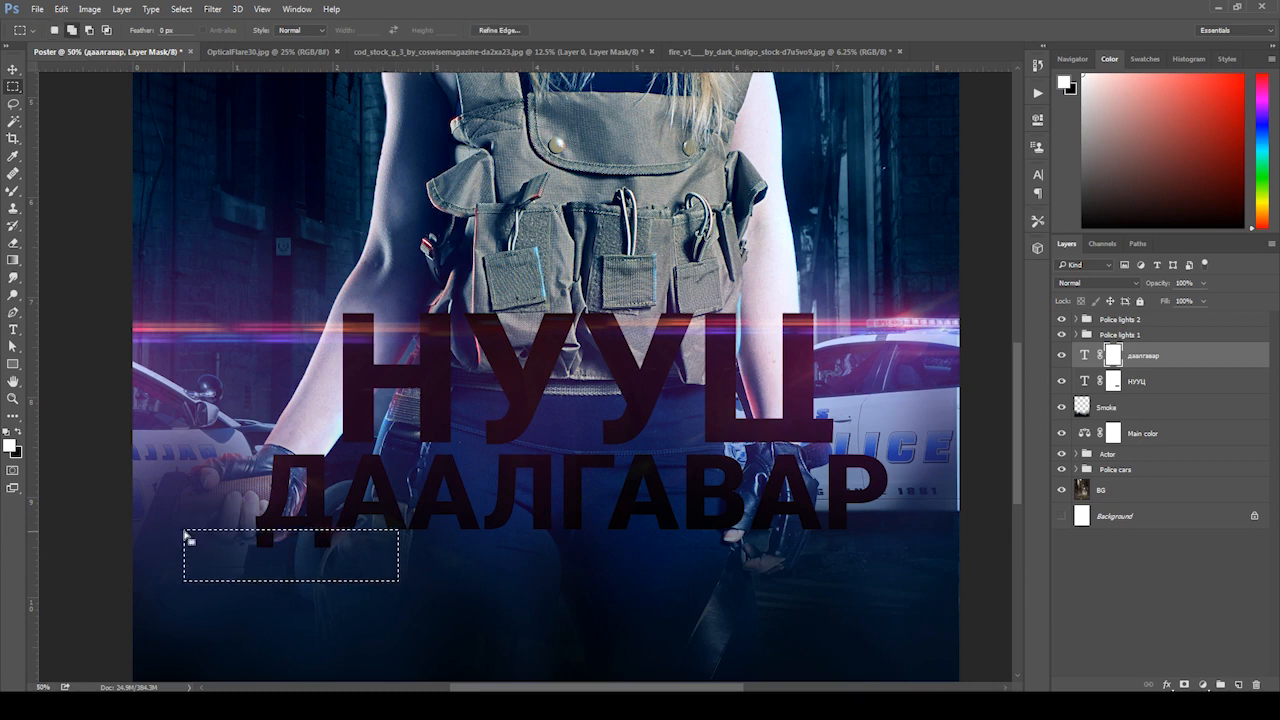
{"action": "key", "text": "shift+BackSpace"}
{"action": "key", "text": "Return"}
{"action": "key", "text": "ctrl+d"}
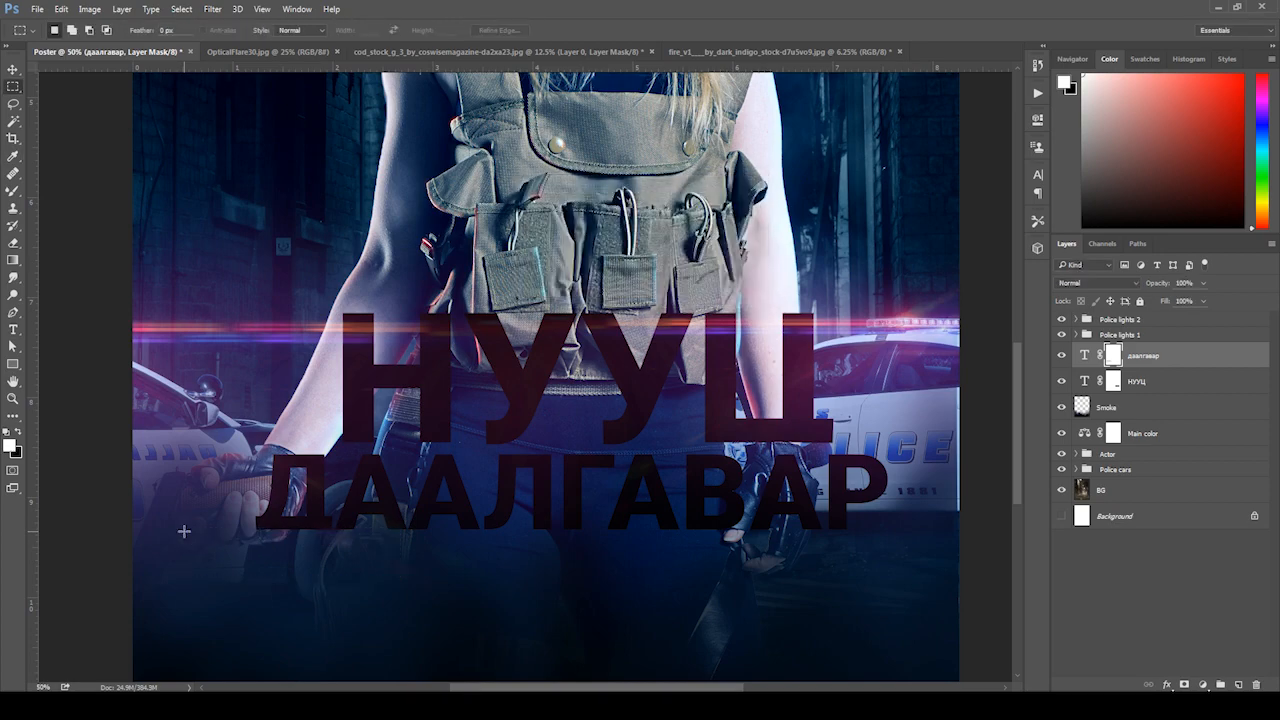
{"action": "key", "text": "v"}
{"action": "key", "text": "ctrl+minus"}
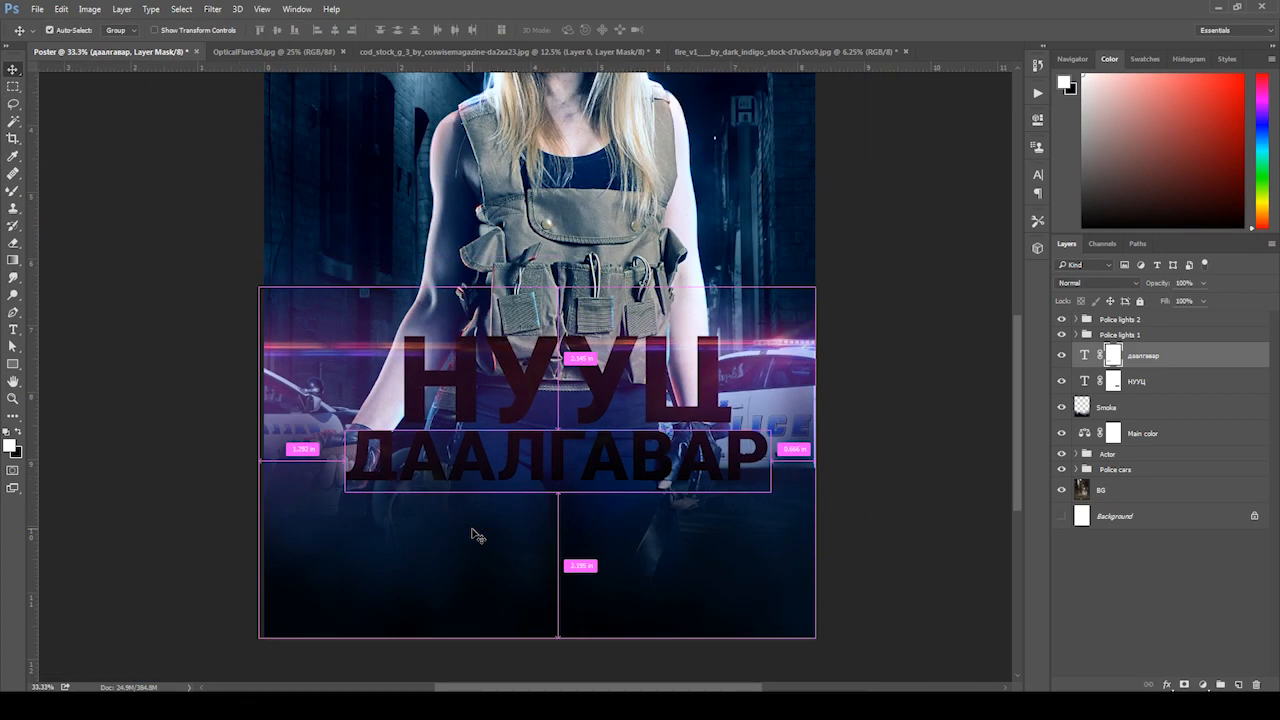
{"action": "key", "text": "ctrl+plus"}
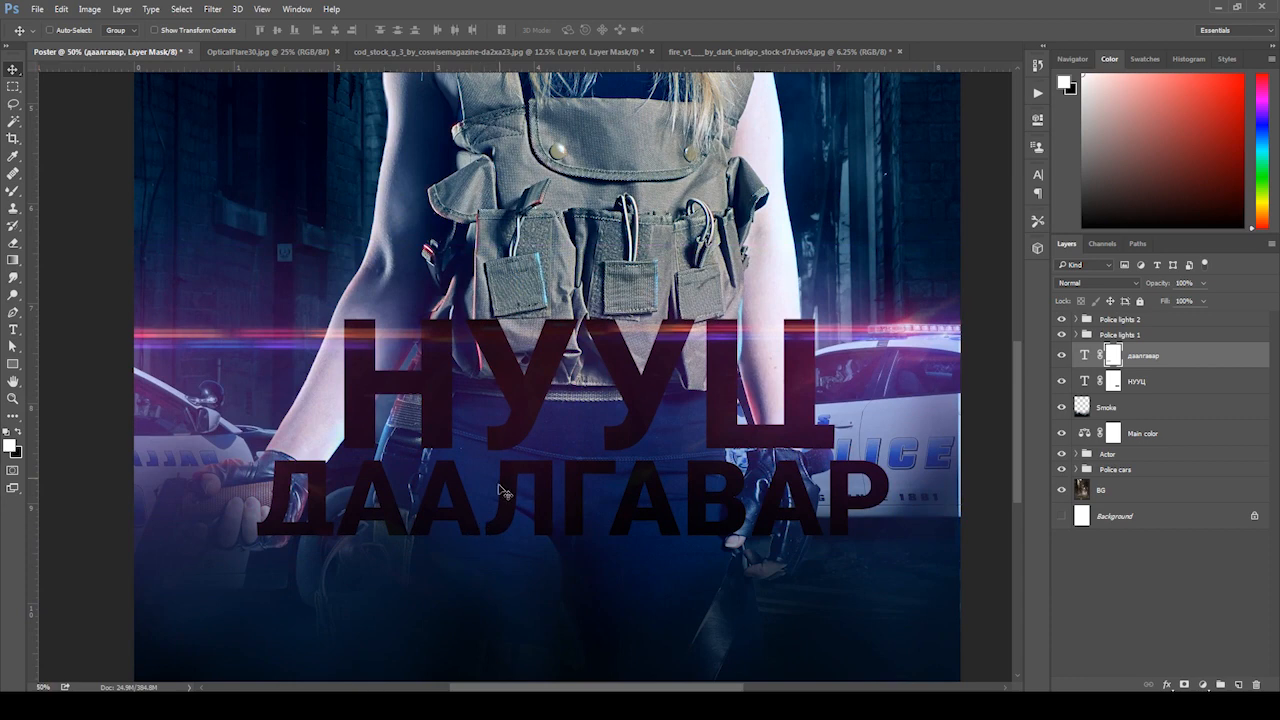
{"action": "left_click_drag", "start_coordinate": [463, 417], "coordinate": [454, 354]}
{"action": "left_click_drag", "start_coordinate": [509, 392], "coordinate": [510, 427]}
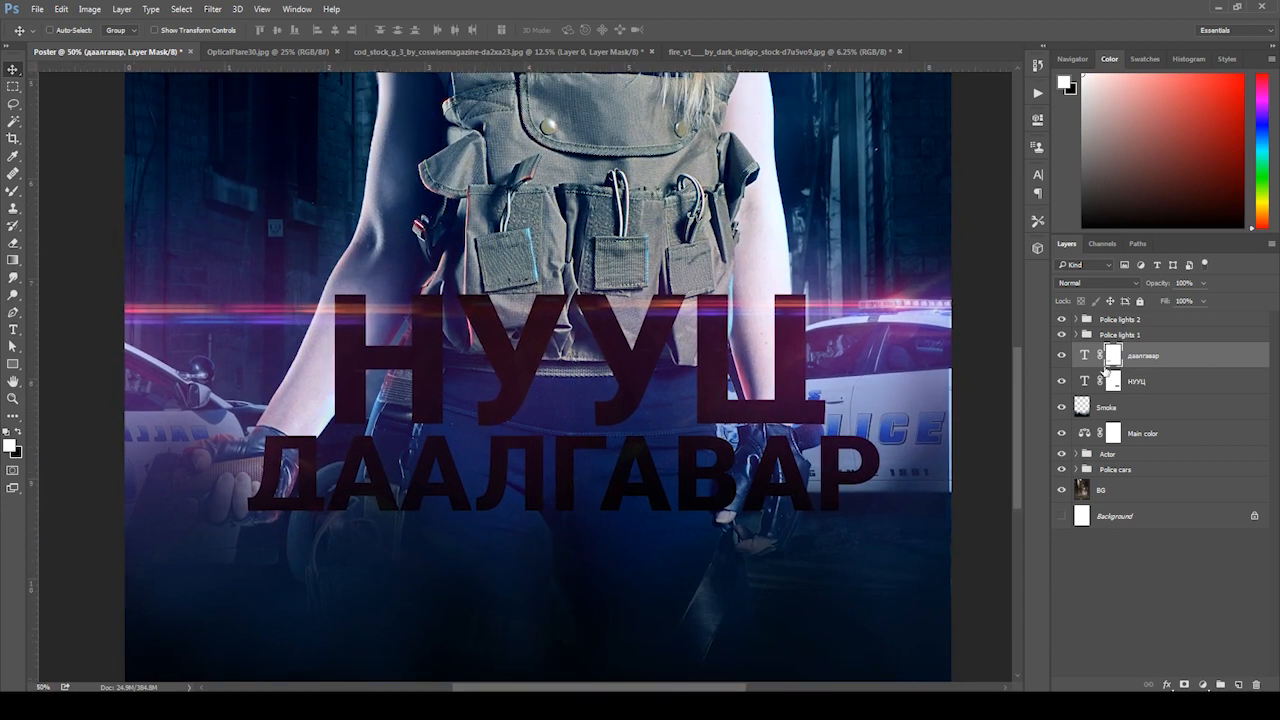
{"action": "left_click_drag", "start_coordinate": [603, 409], "coordinate": [609, 437]}
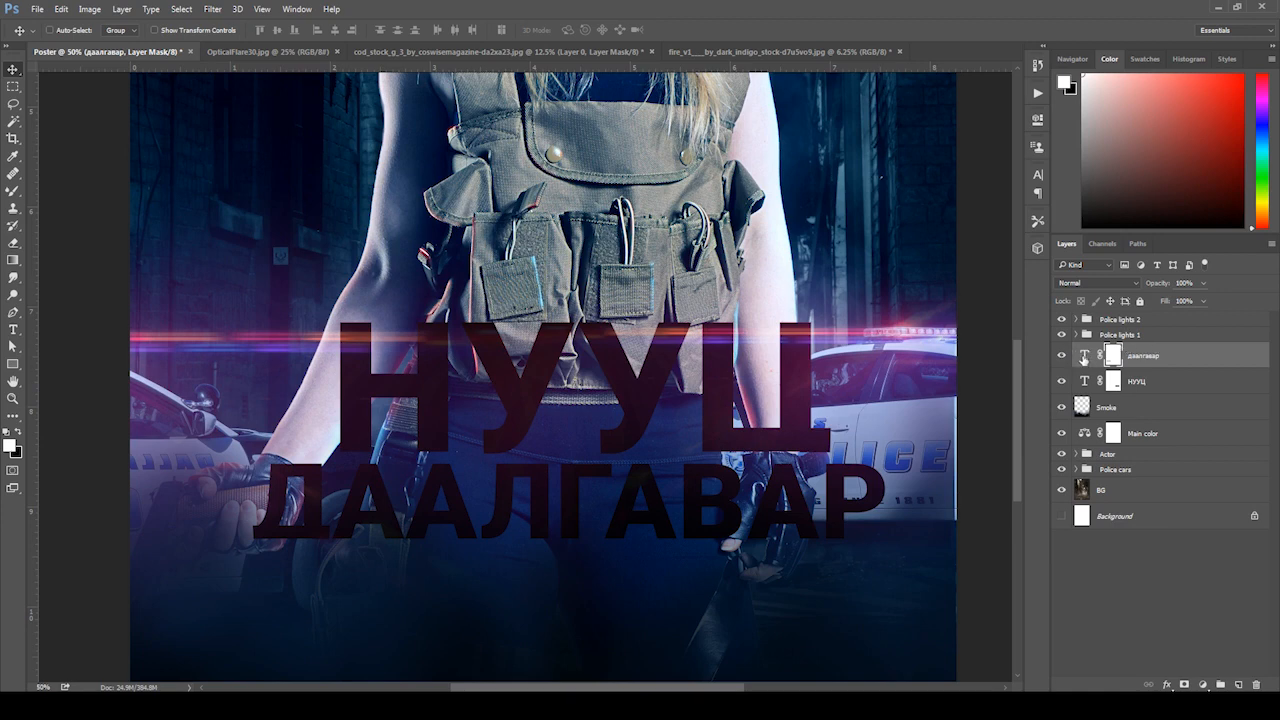
{"action": "right_click", "coordinate": [1086, 357]}
{"action": "left_click", "coordinate": [893, 401]}
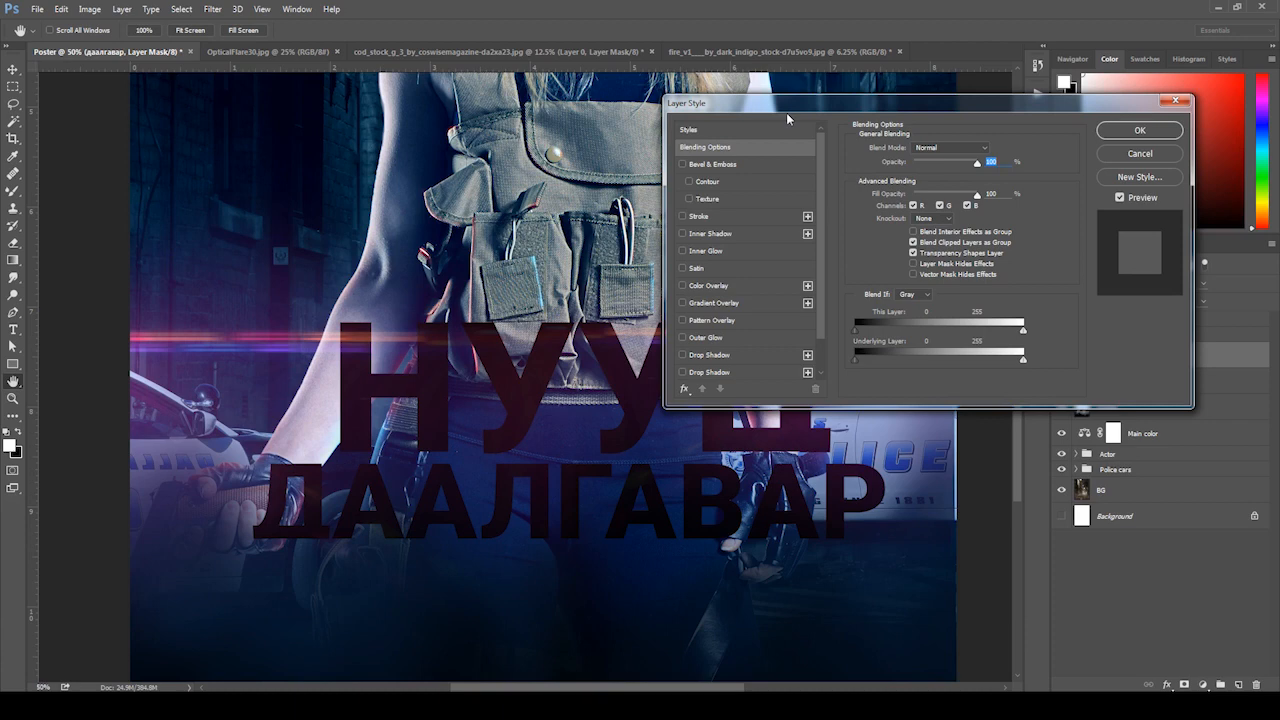
{"action": "left_click_drag", "start_coordinate": [786, 112], "coordinate": [755, 179]}
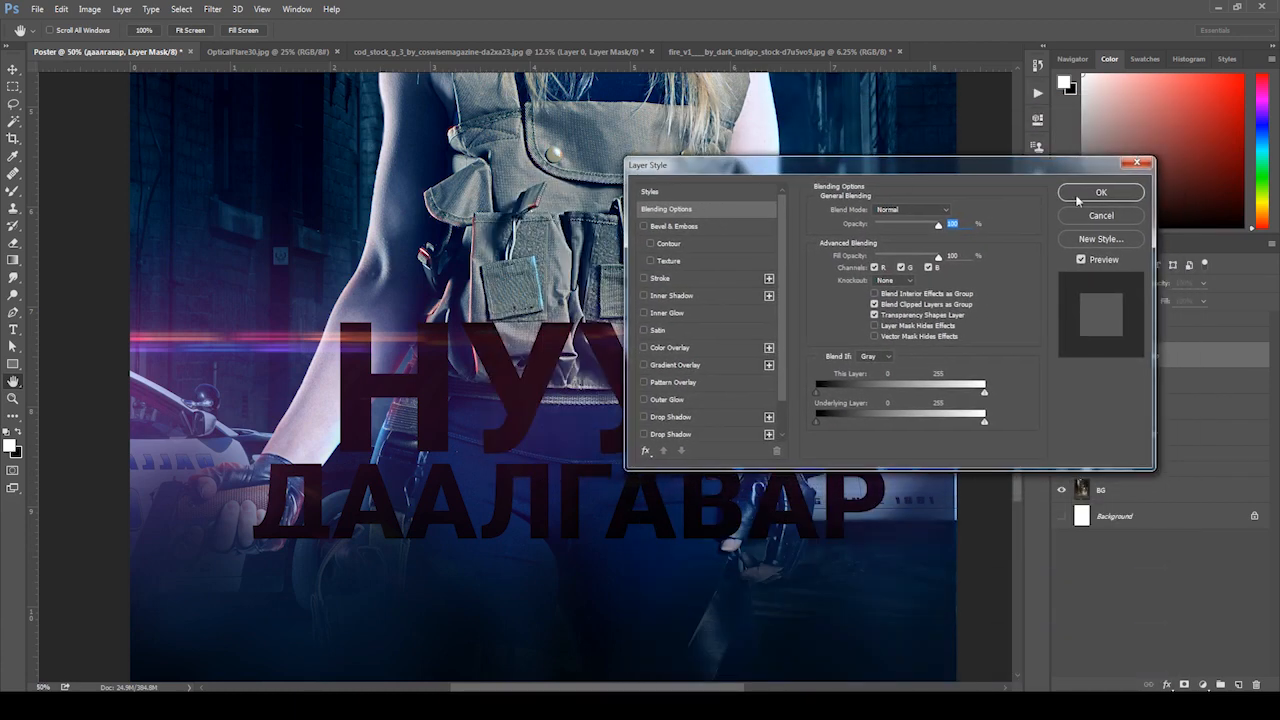
{"action": "left_click", "coordinate": [1114, 218]}
- Move the НУУЦ layer above the ДААЛГАВАР layer and group both text layers as TITLE
{"action": "left_click_drag", "start_coordinate": [1139, 387], "coordinate": [1155, 347]}
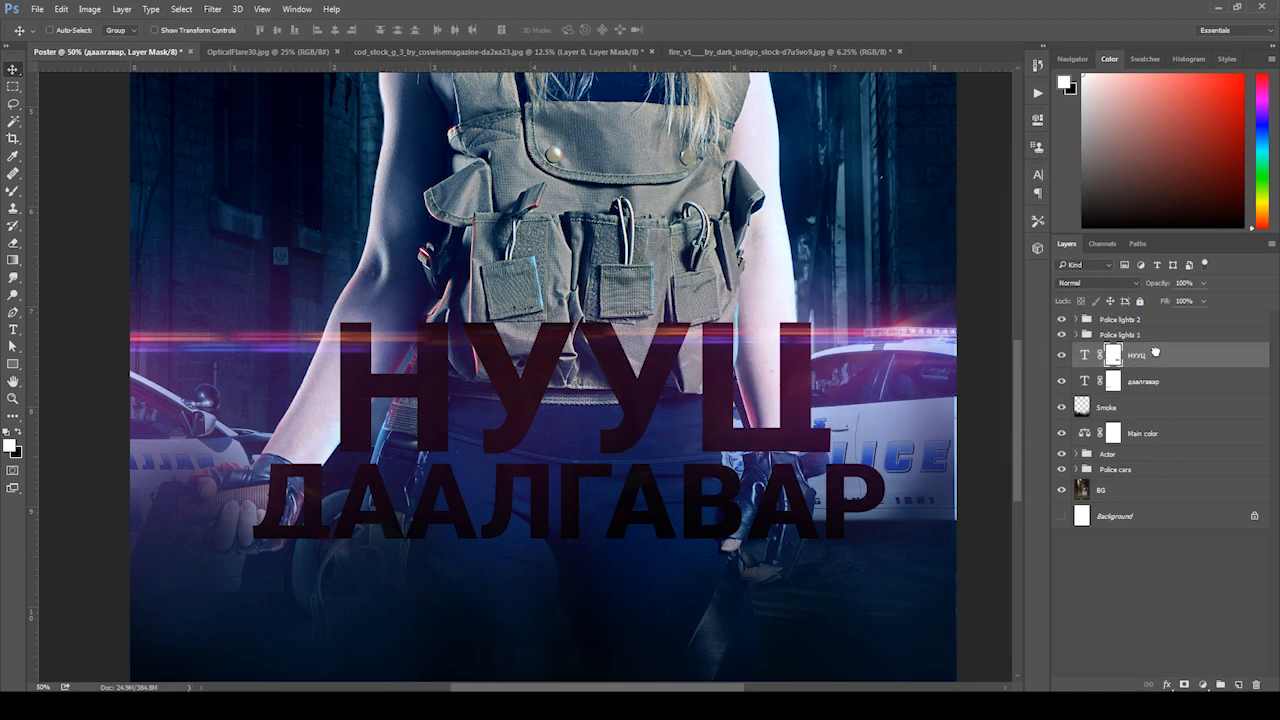
{"action": "left_click", "coordinate": [1150, 383], "text": "shift"}
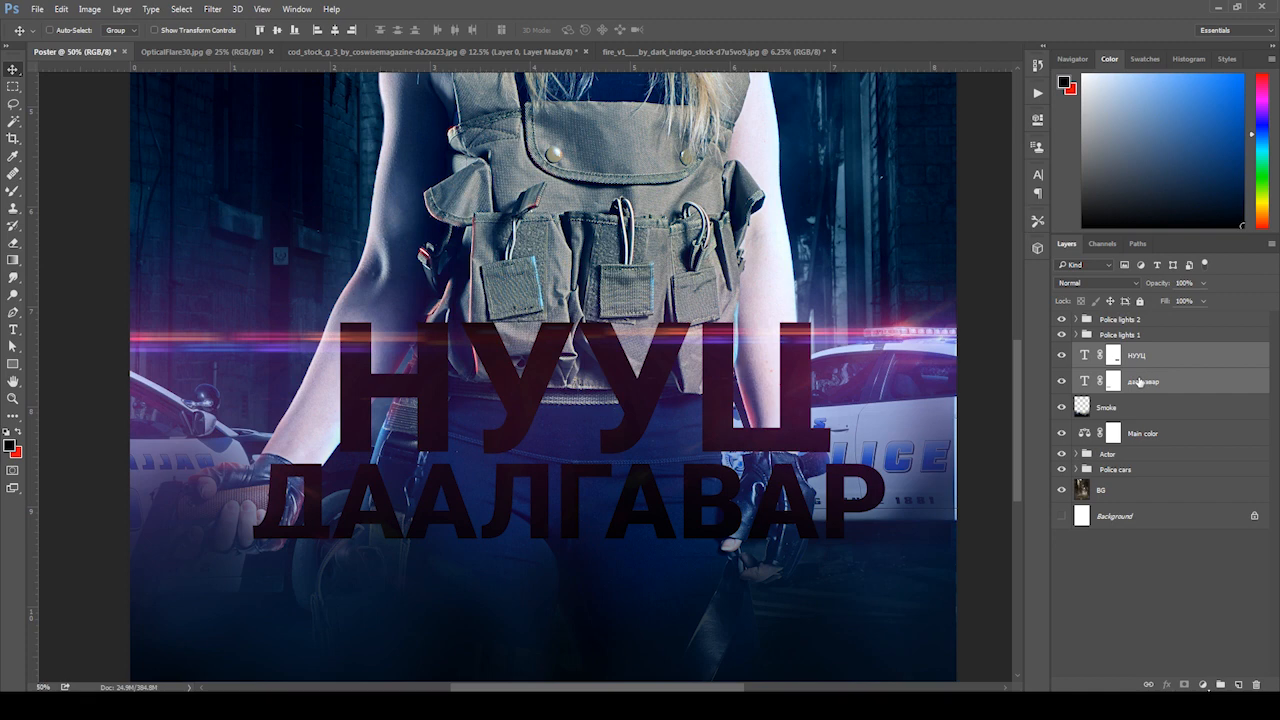
{"action": "key", "text": "ctrl+g"}
{"action": "double_click", "coordinate": [1110, 350]}
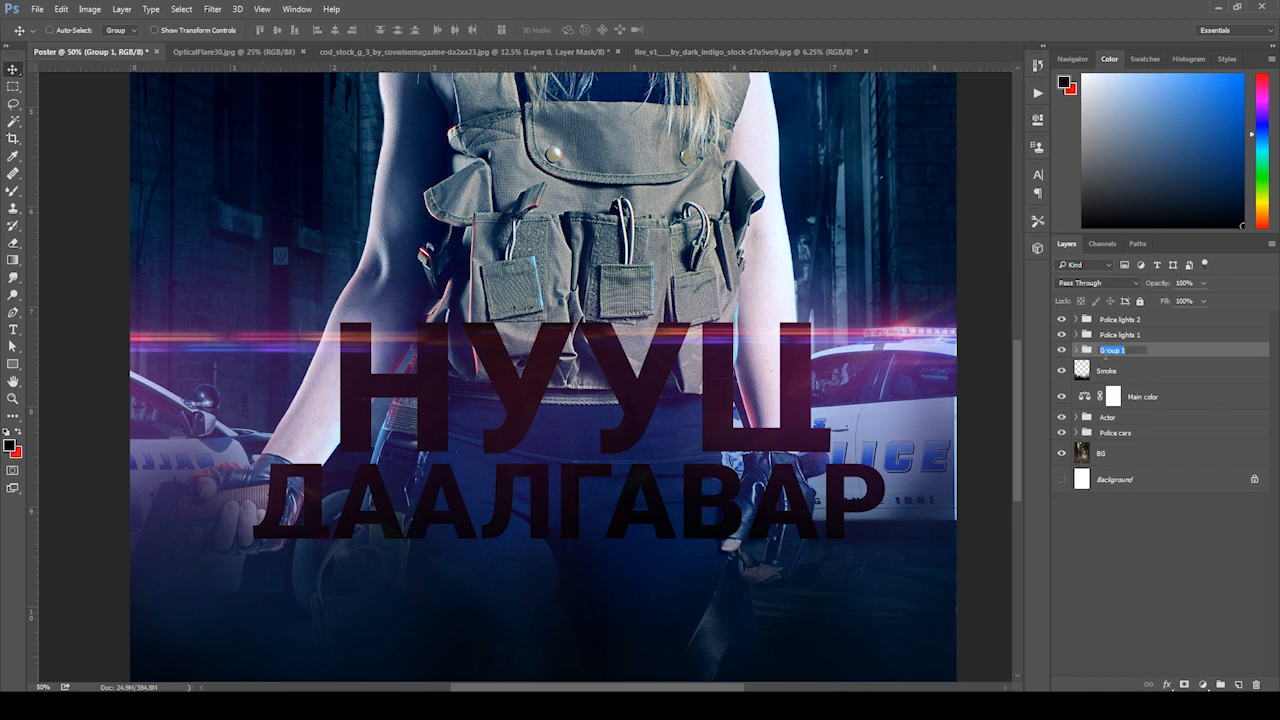
{"action": "type", "text": "TITLE"}
{"action": "key", "text": "Return"}
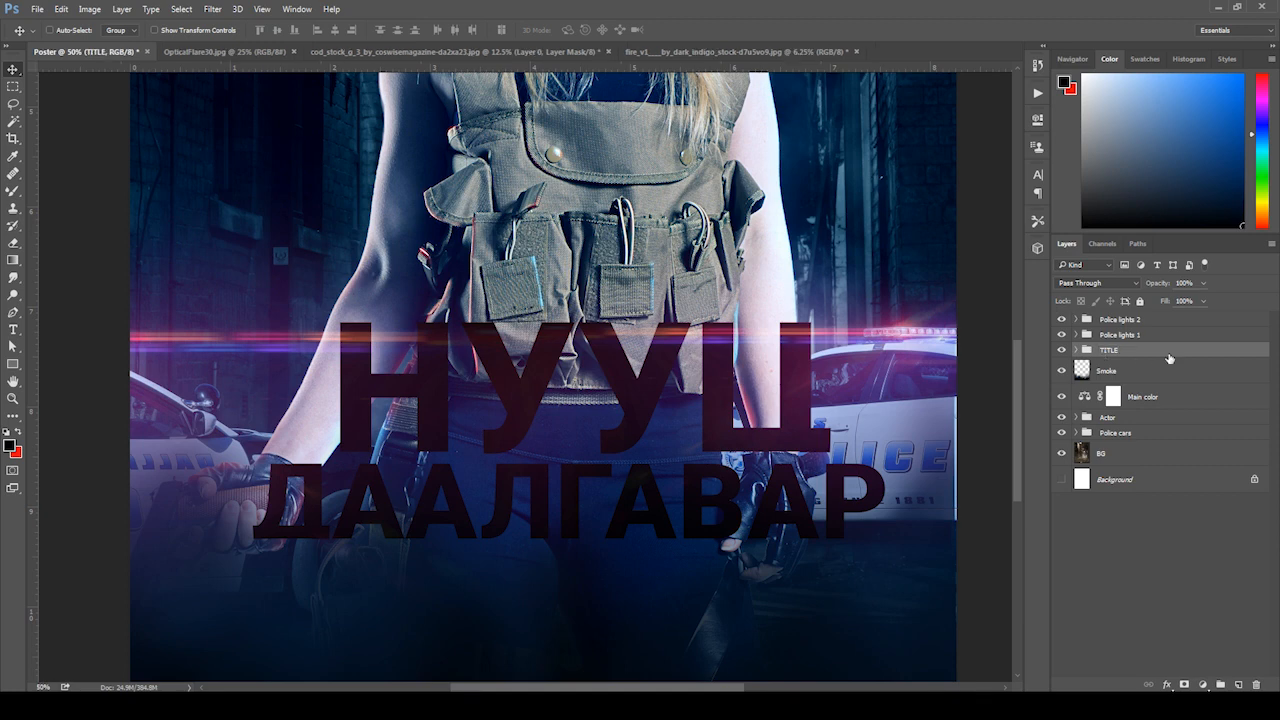
- Add a Gradient Overlay to the НУУЦ layer in the TITLE group, using the Foreground to Background preset
{"action": "left_click", "coordinate": [1076, 350]}
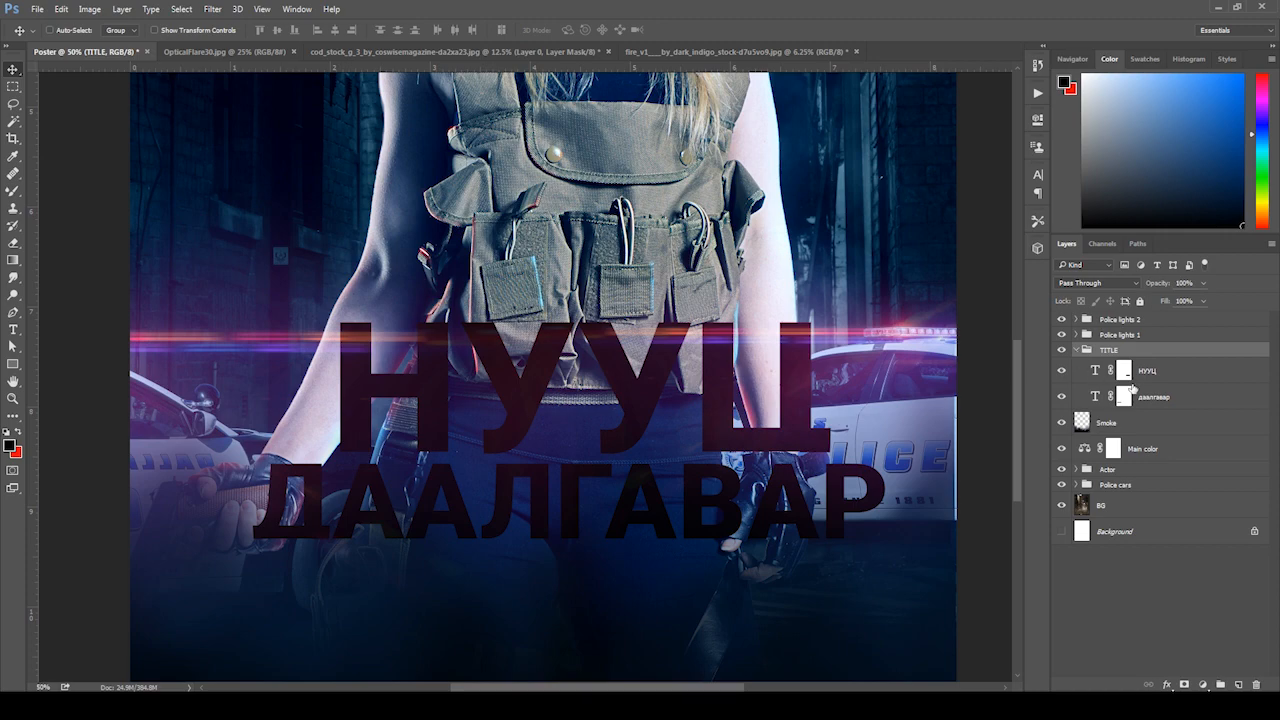
{"action": "right_click", "coordinate": [1174, 372]}
{"action": "left_click", "coordinate": [886, 121]}
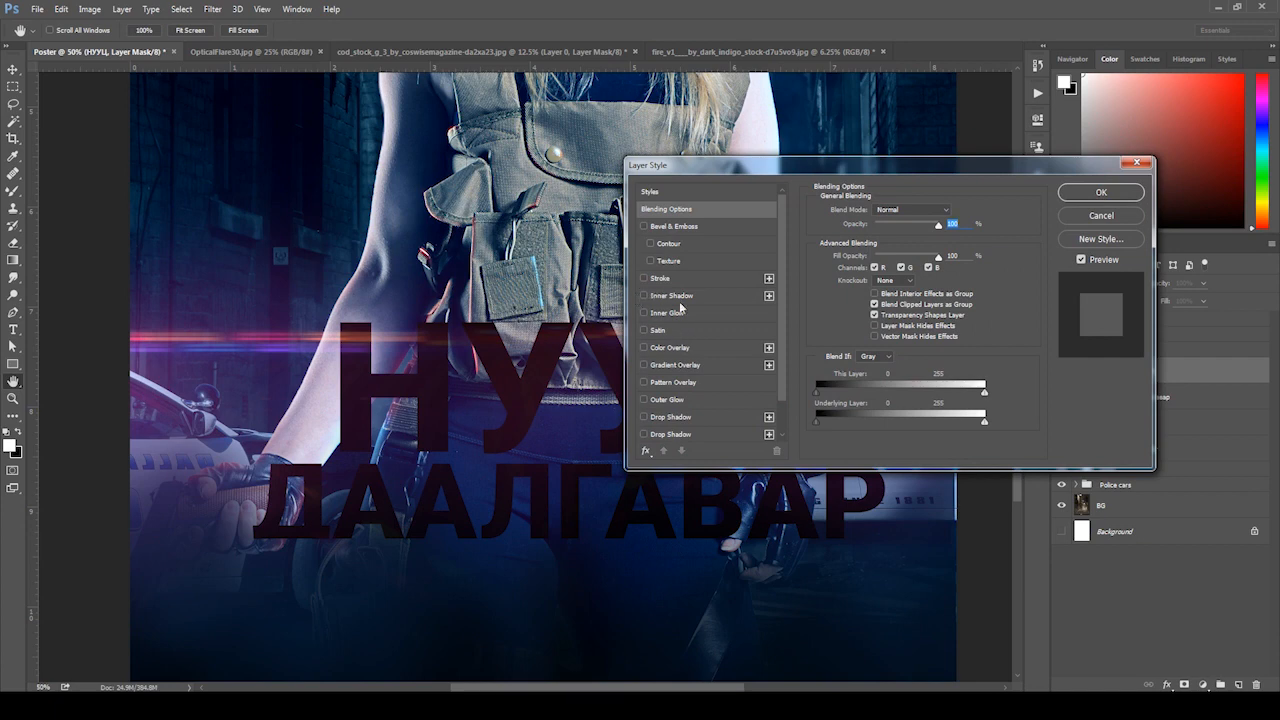
{"action": "left_click", "coordinate": [644, 366]}
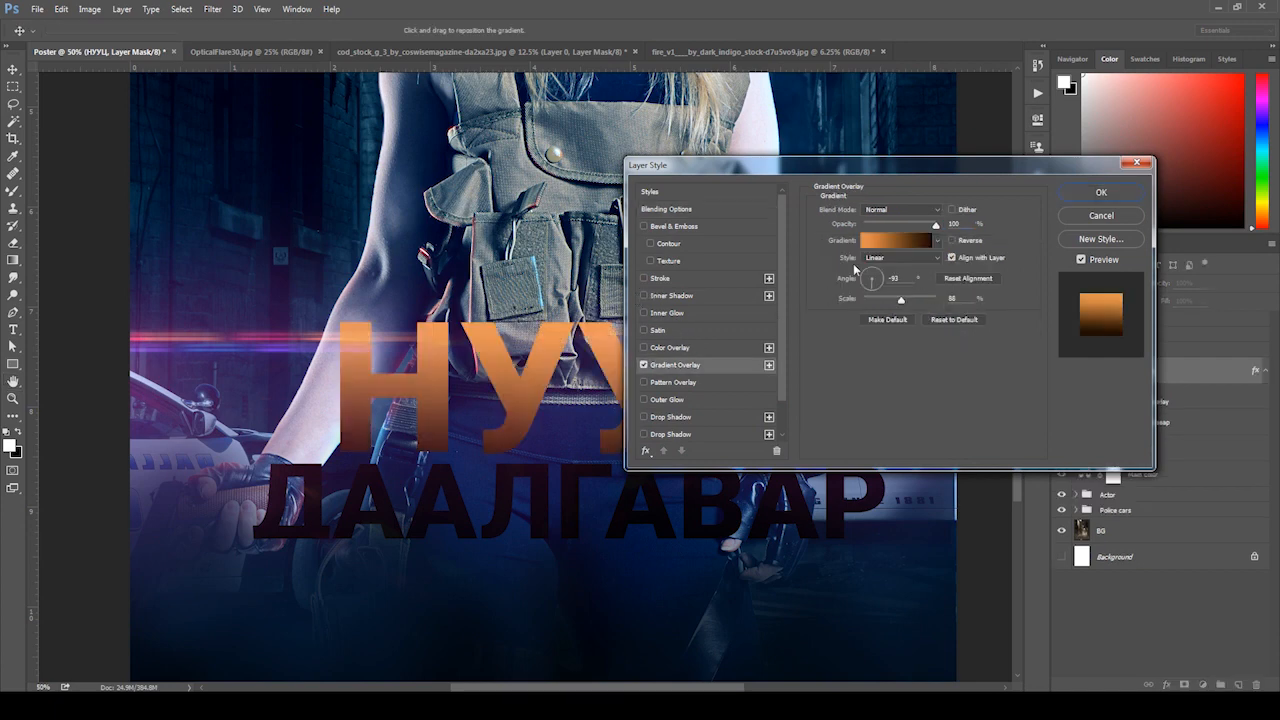
{"action": "left_click", "coordinate": [884, 242]}
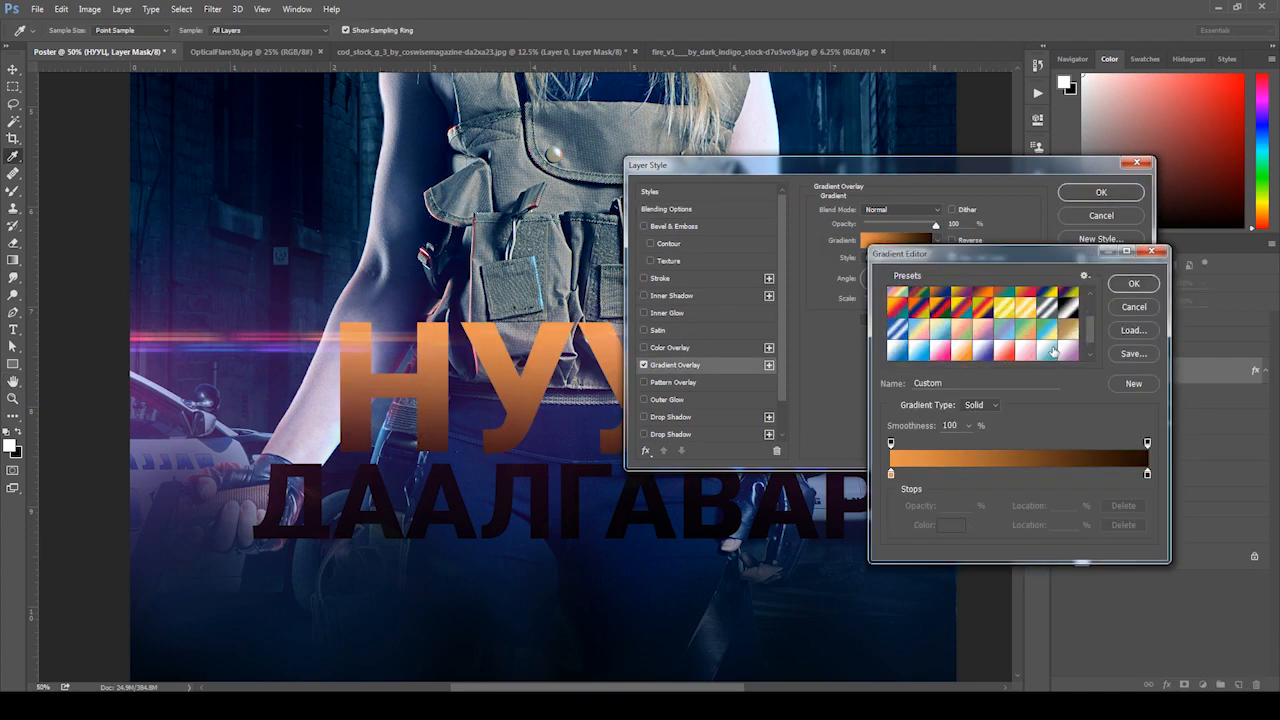
{"action": "left_click", "coordinate": [897, 298]}
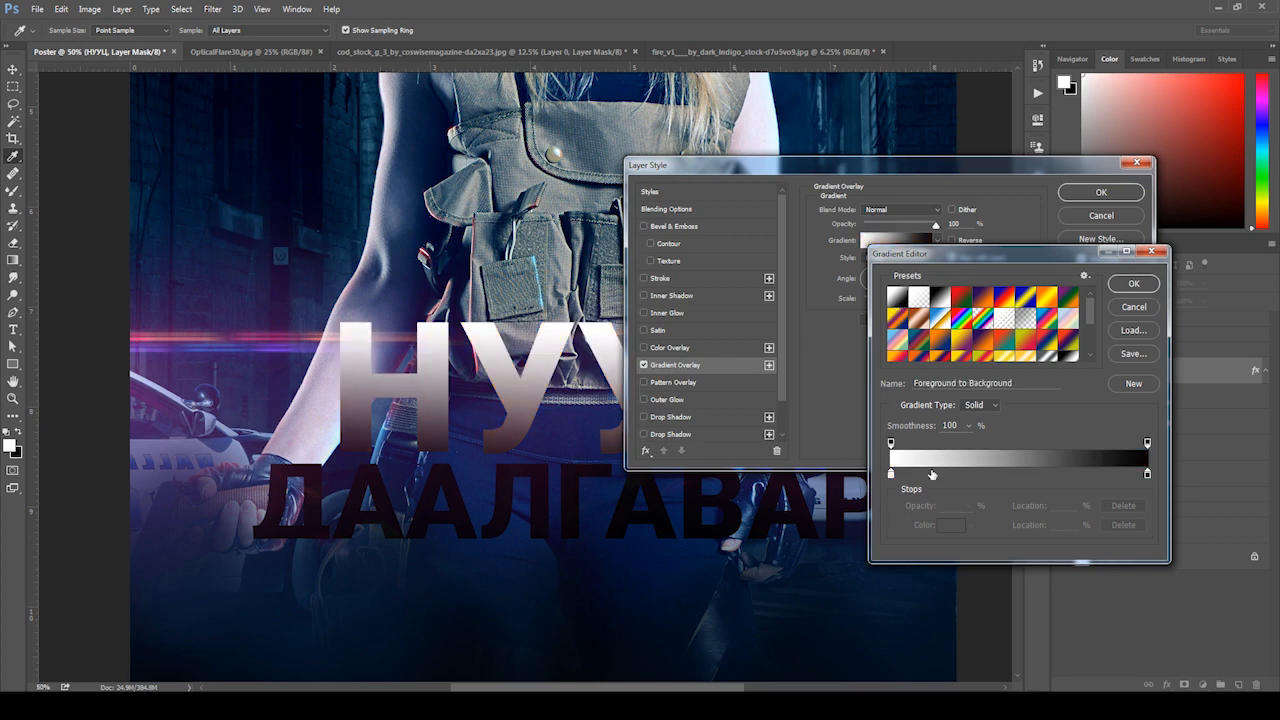
- Set the gradient's starting colour stop to light blue 9abbff
{"action": "left_click", "coordinate": [891, 475]}
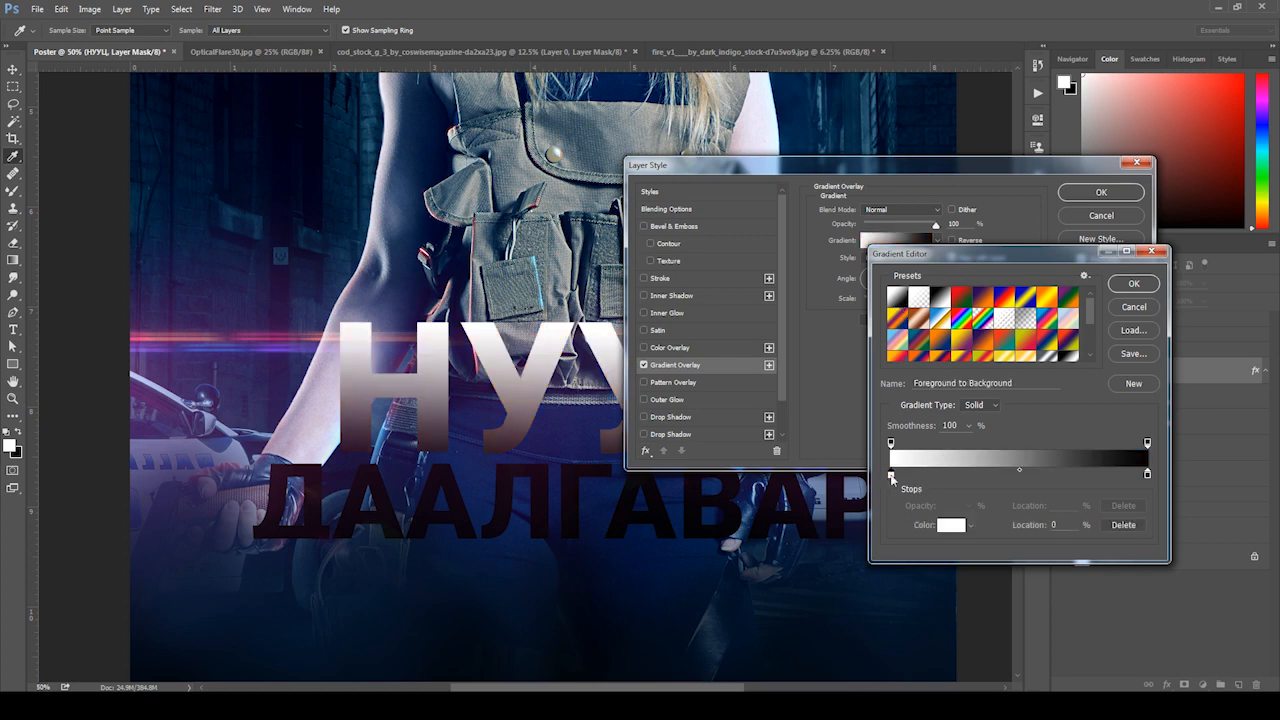
{"action": "left_click", "coordinate": [951, 526]}
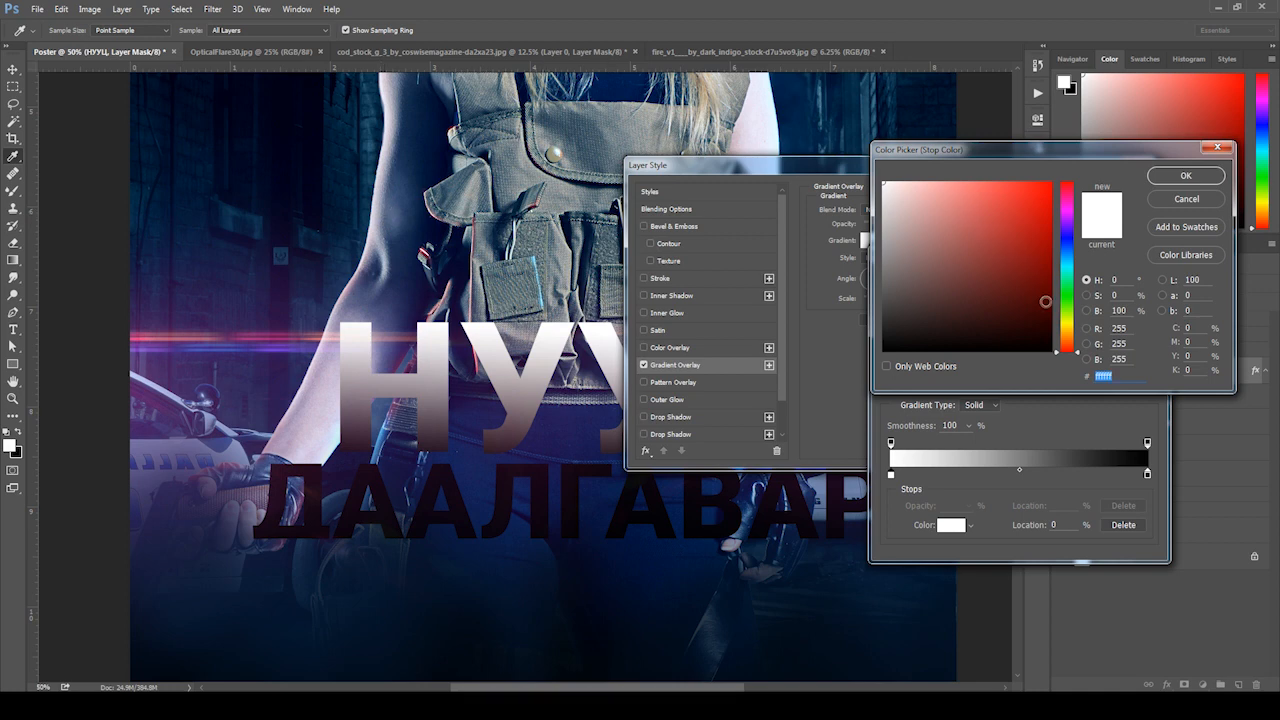
{"action": "left_click_drag", "start_coordinate": [1063, 246], "coordinate": [1064, 259]}
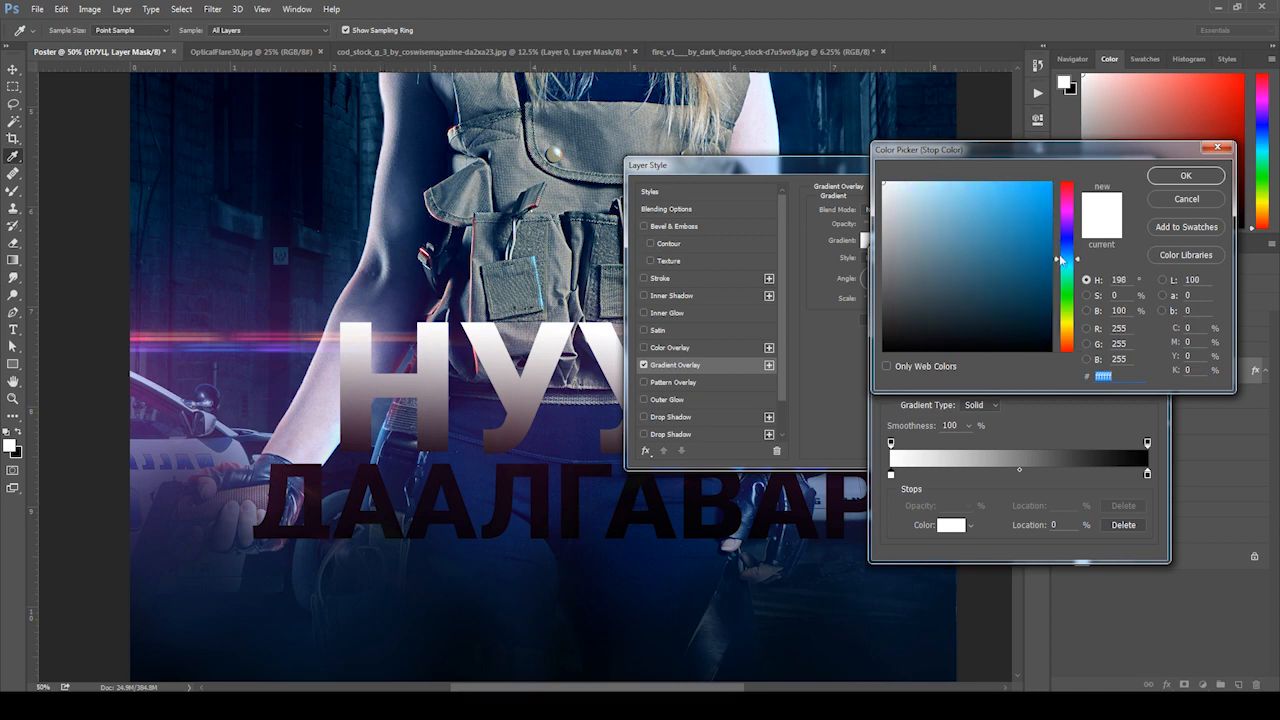
{"action": "type", "text": "9aceff"}
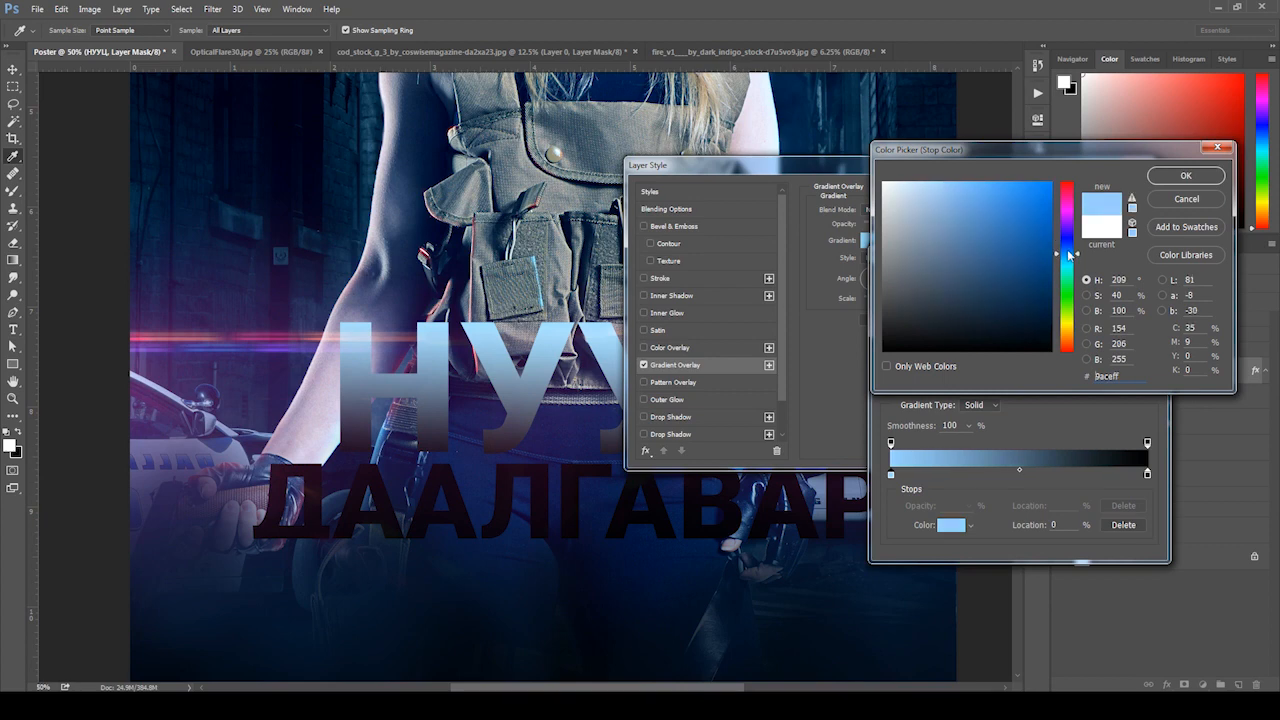
{"action": "left_click_drag", "start_coordinate": [1072, 255], "coordinate": [1071, 248]}
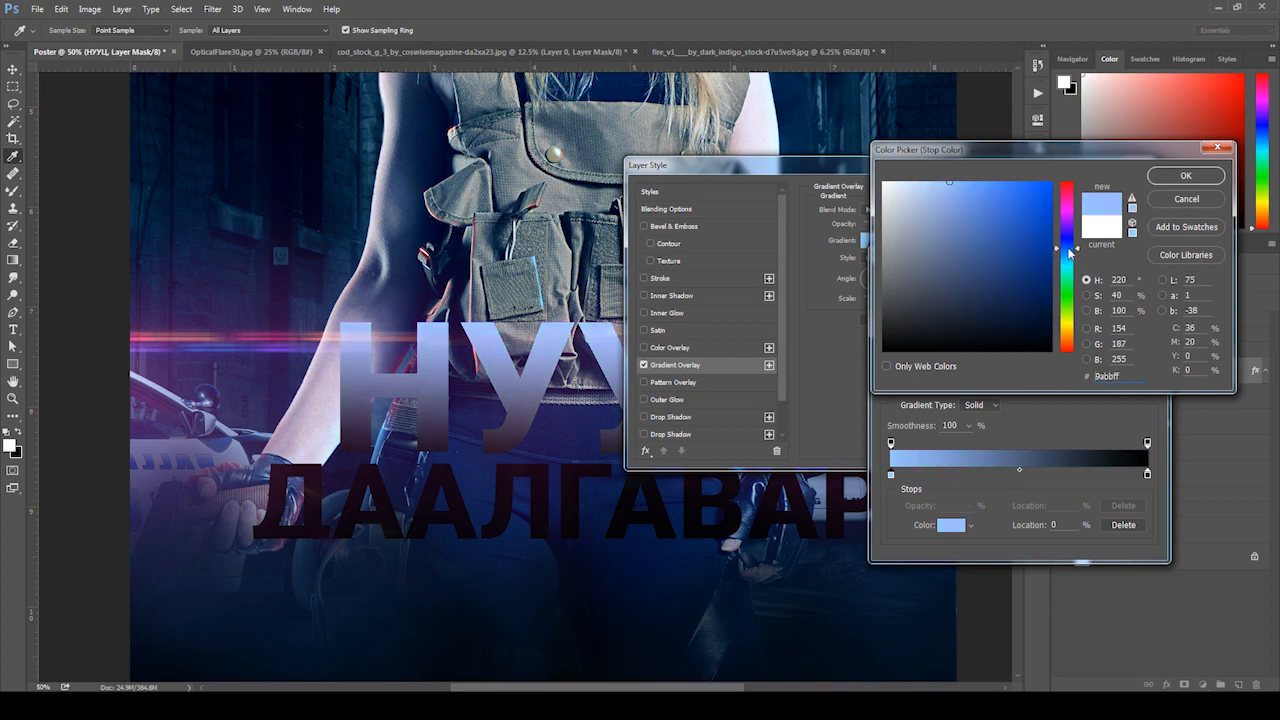
{"action": "left_click", "coordinate": [1168, 178]}
- Set the gradient's end stop to a very dark navy blue, reduce the overlay's scale and apply the layer style
{"action": "left_click", "coordinate": [1147, 474]}
{"action": "left_click", "coordinate": [951, 524]}
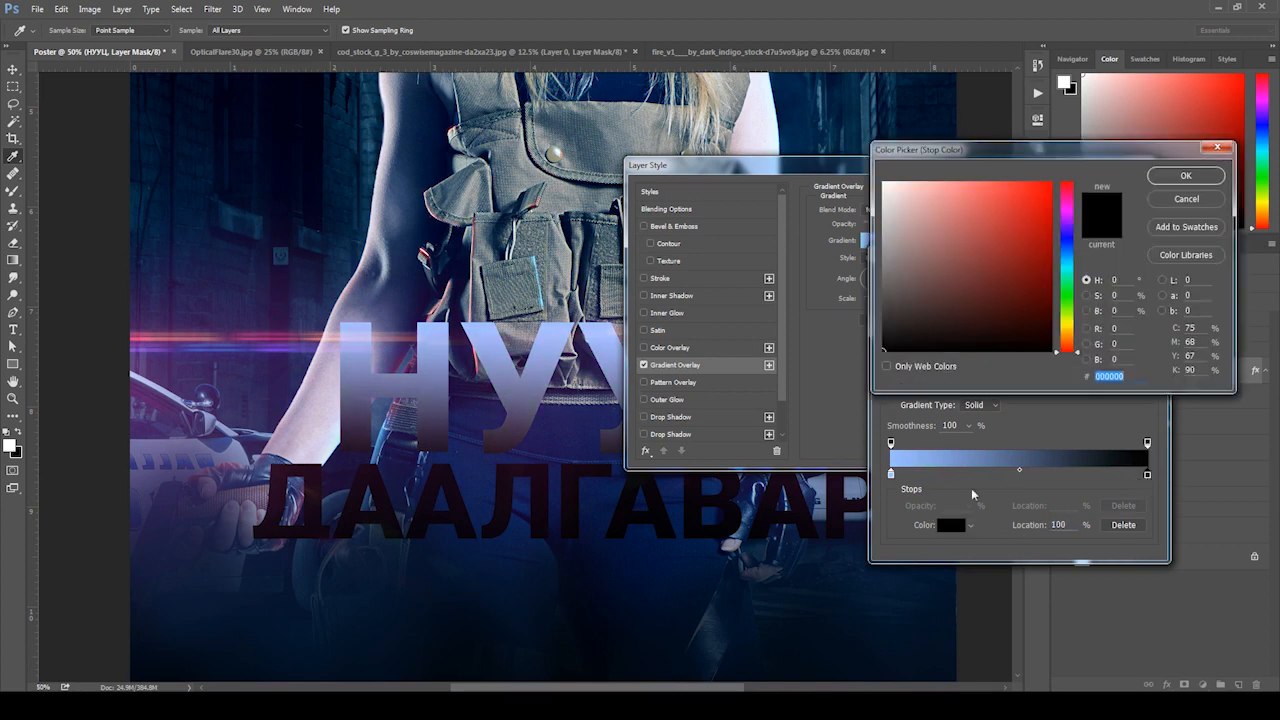
{"action": "left_click", "coordinate": [1067, 246]}
{"action": "left_click_drag", "start_coordinate": [1043, 317], "coordinate": [1034, 333]}
{"action": "left_click", "coordinate": [1160, 178]}
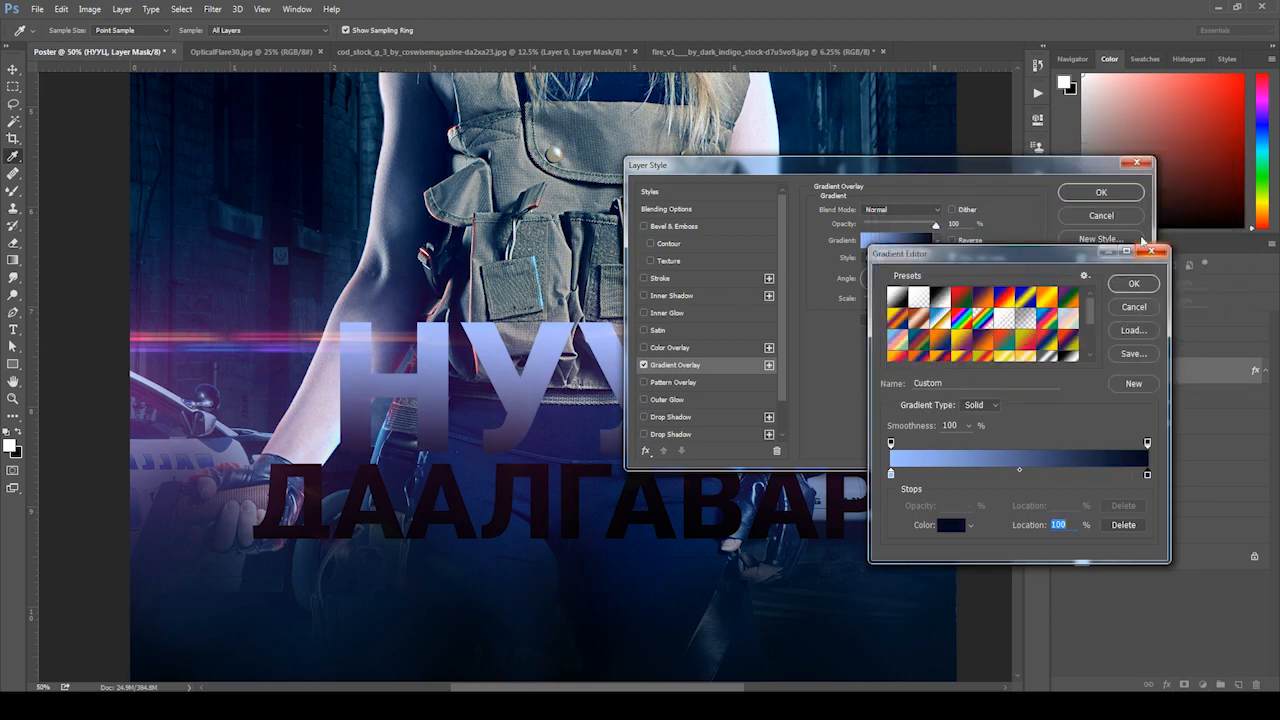
{"action": "left_click", "coordinate": [1137, 287]}
{"action": "left_click_drag", "start_coordinate": [902, 305], "coordinate": [884, 306]}
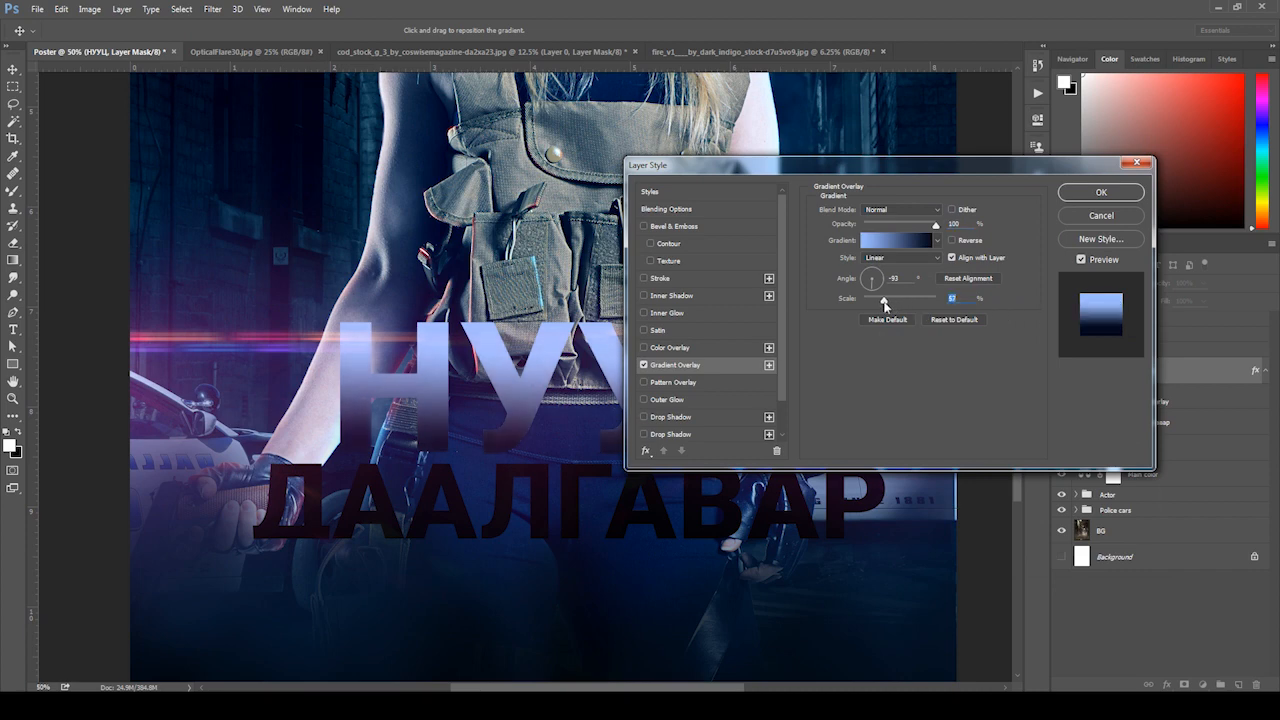
{"action": "left_click", "coordinate": [1101, 192]}
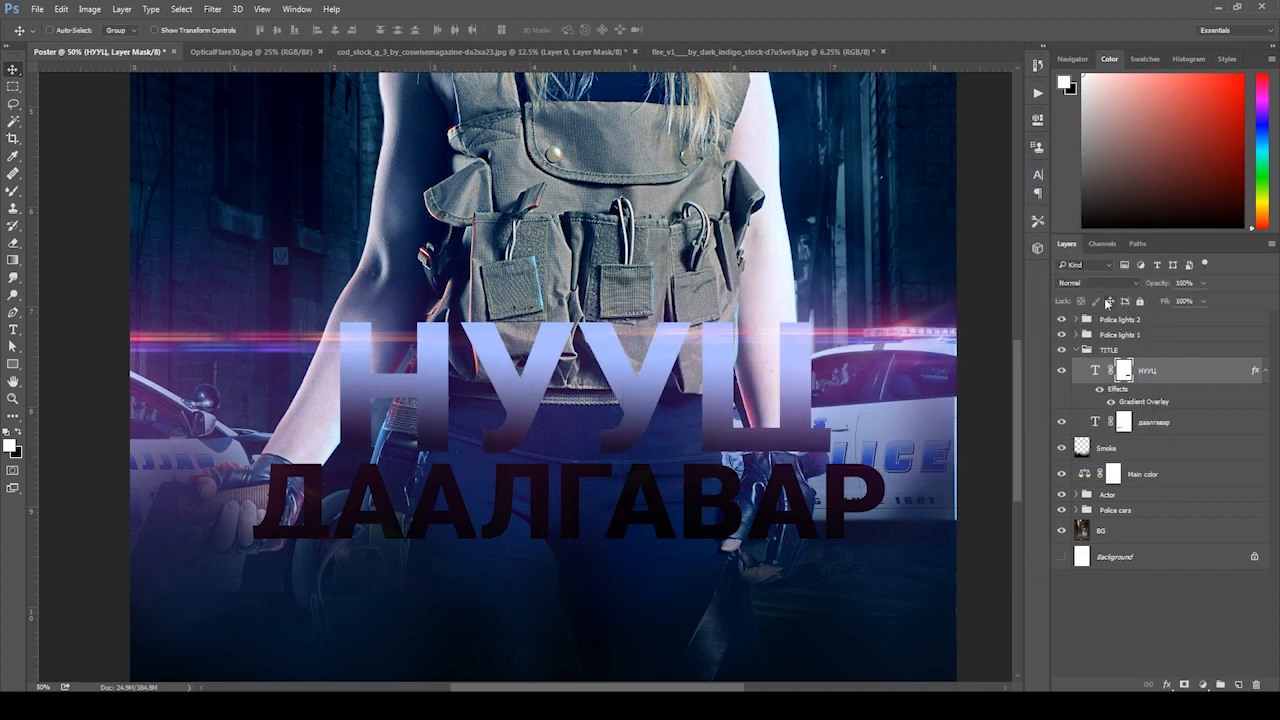
- Try the Color Dodge blend mode on the НУУЦ text layer and return it to Normal
{"action": "left_click", "coordinate": [1096, 371]}
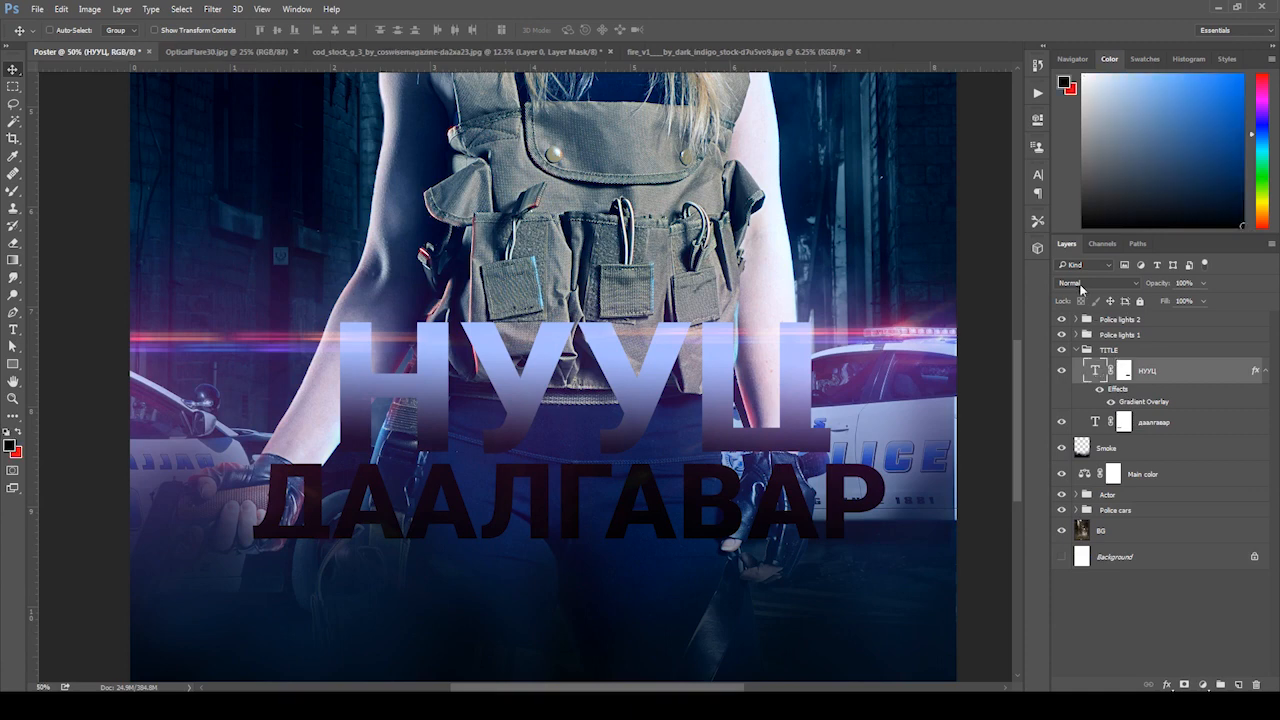
{"action": "left_click", "coordinate": [1097, 283]}
{"action": "left_click", "coordinate": [1176, 375]}
{"action": "left_click", "coordinate": [1088, 284]}
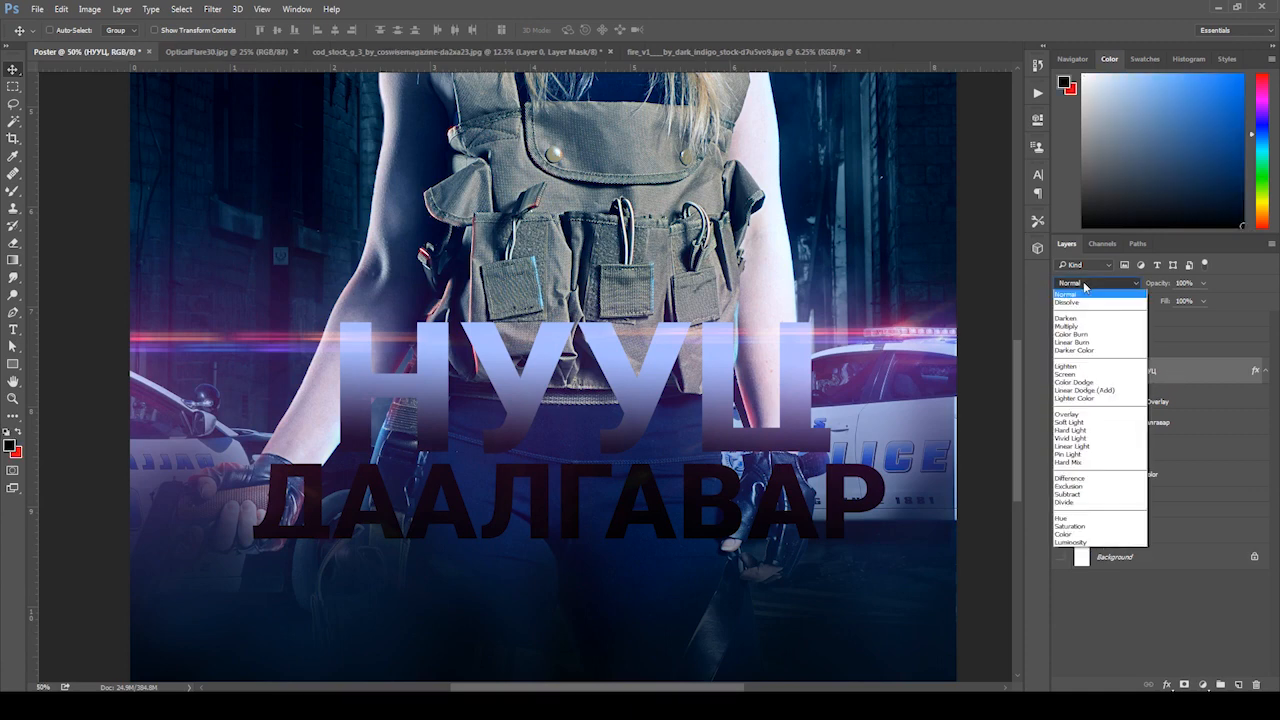
{"action": "left_click", "coordinate": [1108, 383]}
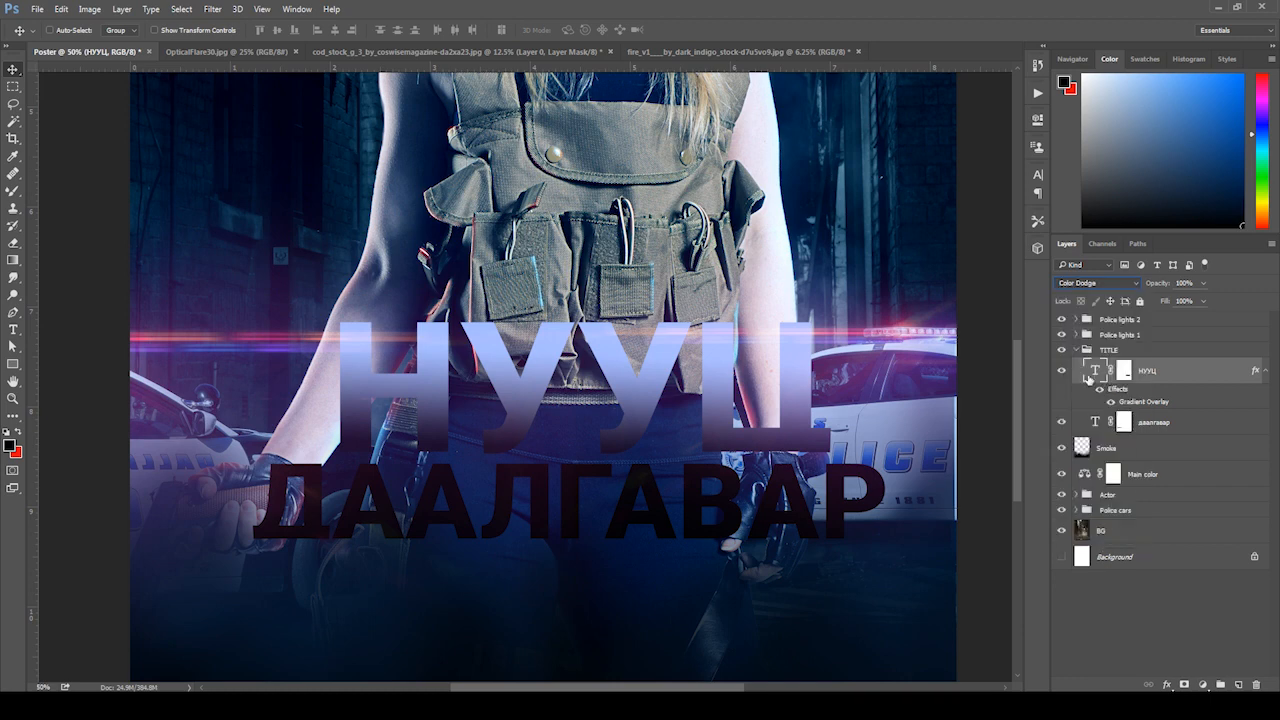
{"action": "left_click", "coordinate": [1086, 286]}
{"action": "left_click", "coordinate": [1086, 292]}
- Duplicate the НУУЦ layer, add an empty layer above the copy and merge the two into one raster layer
{"action": "key", "text": "ctrl+j"}
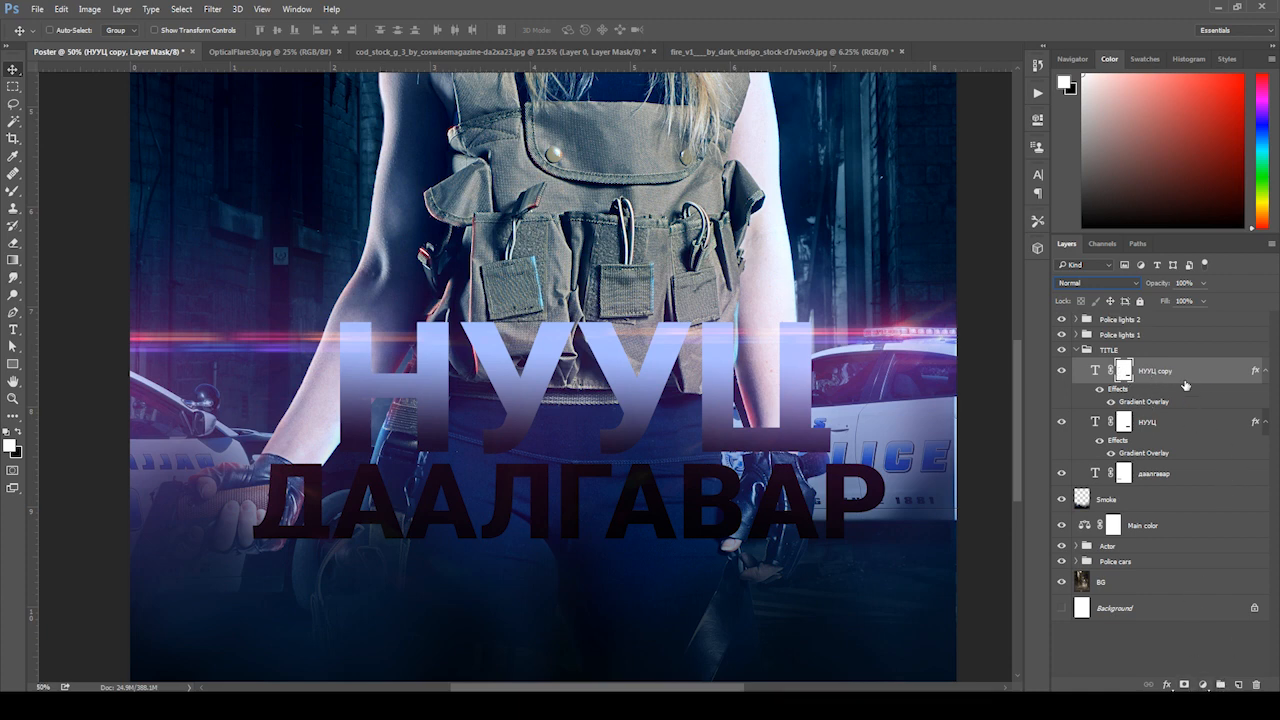
{"action": "left_click", "coordinate": [1239, 685]}
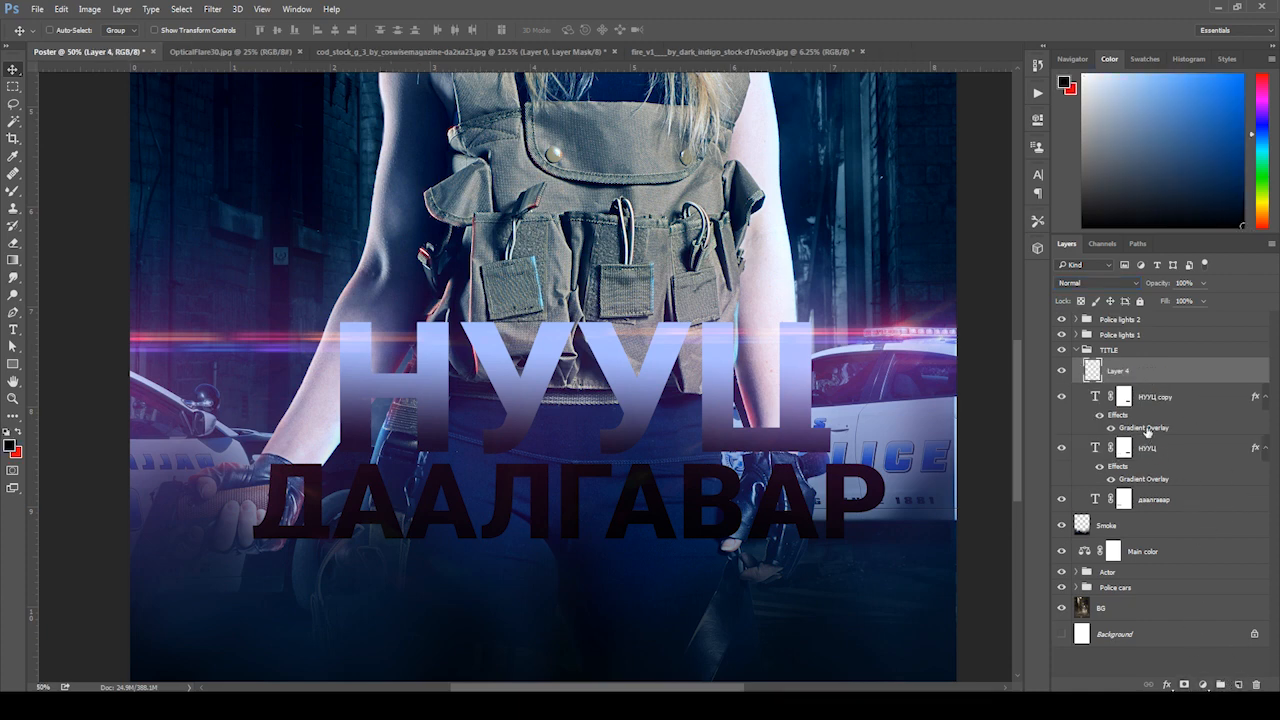
{"action": "right_click", "coordinate": [1176, 401]}
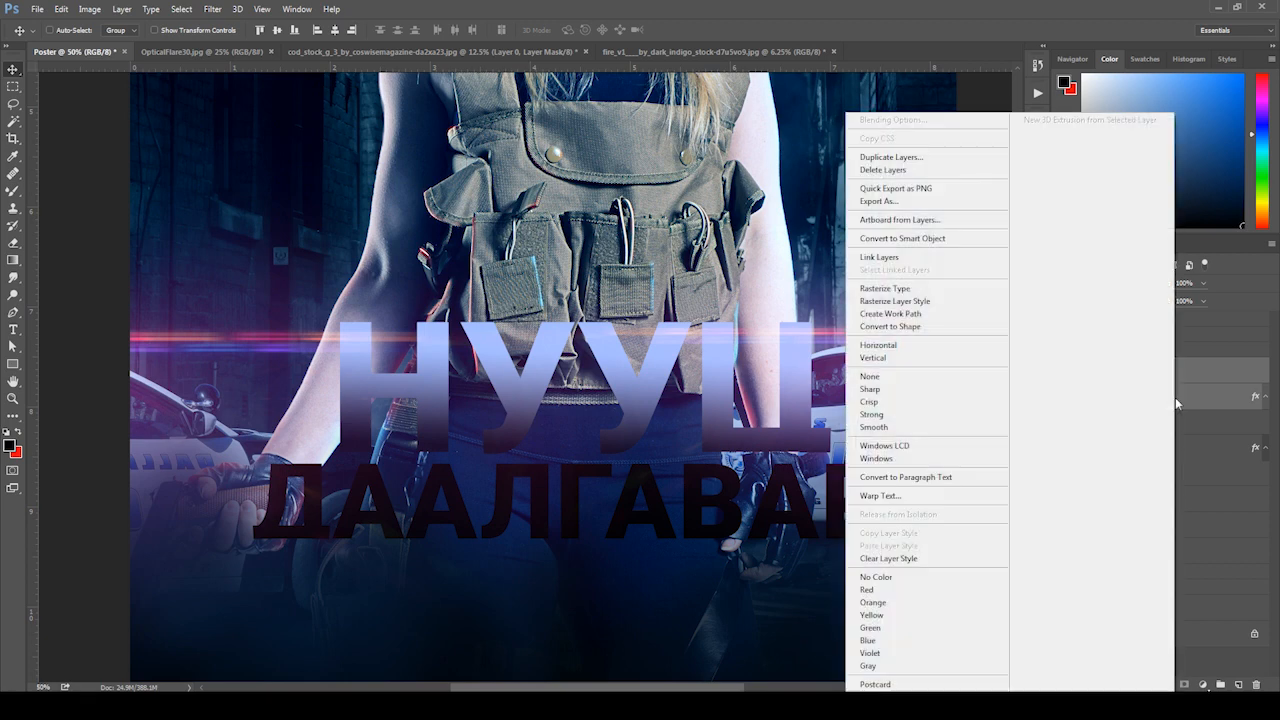
{"action": "left_click", "coordinate": [903, 7]}
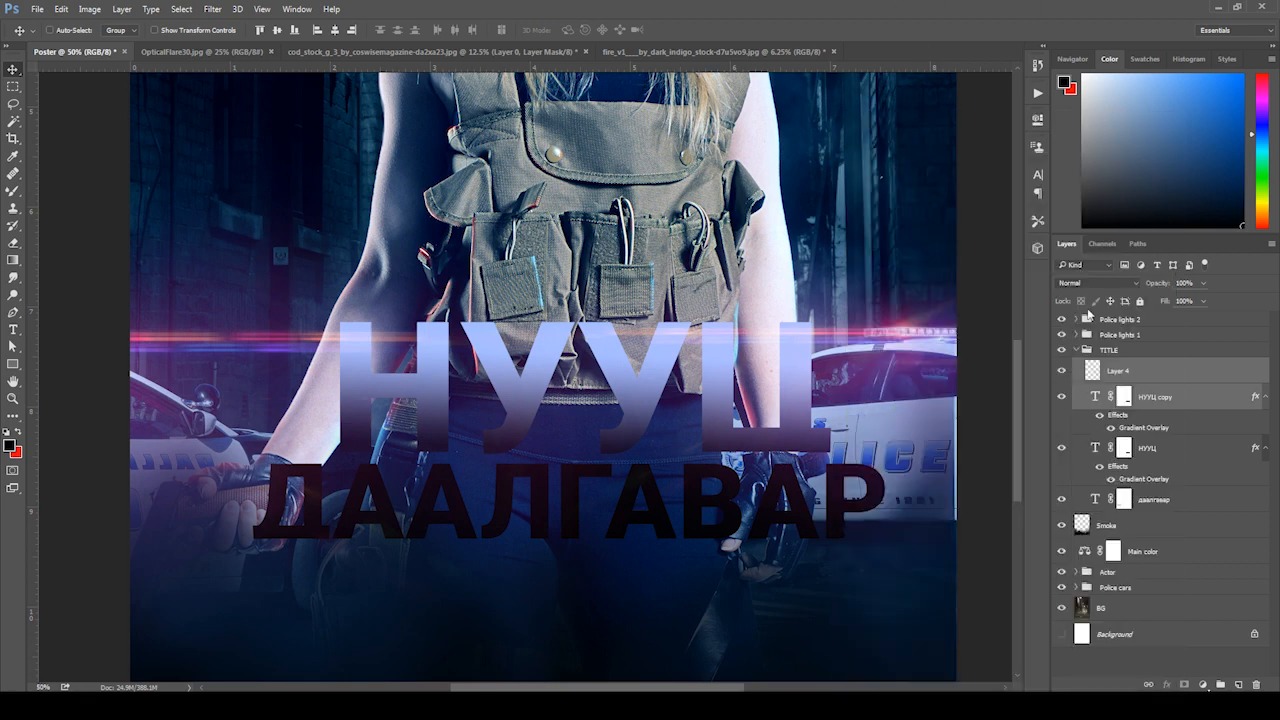
{"action": "left_click", "coordinate": [152, 9]}
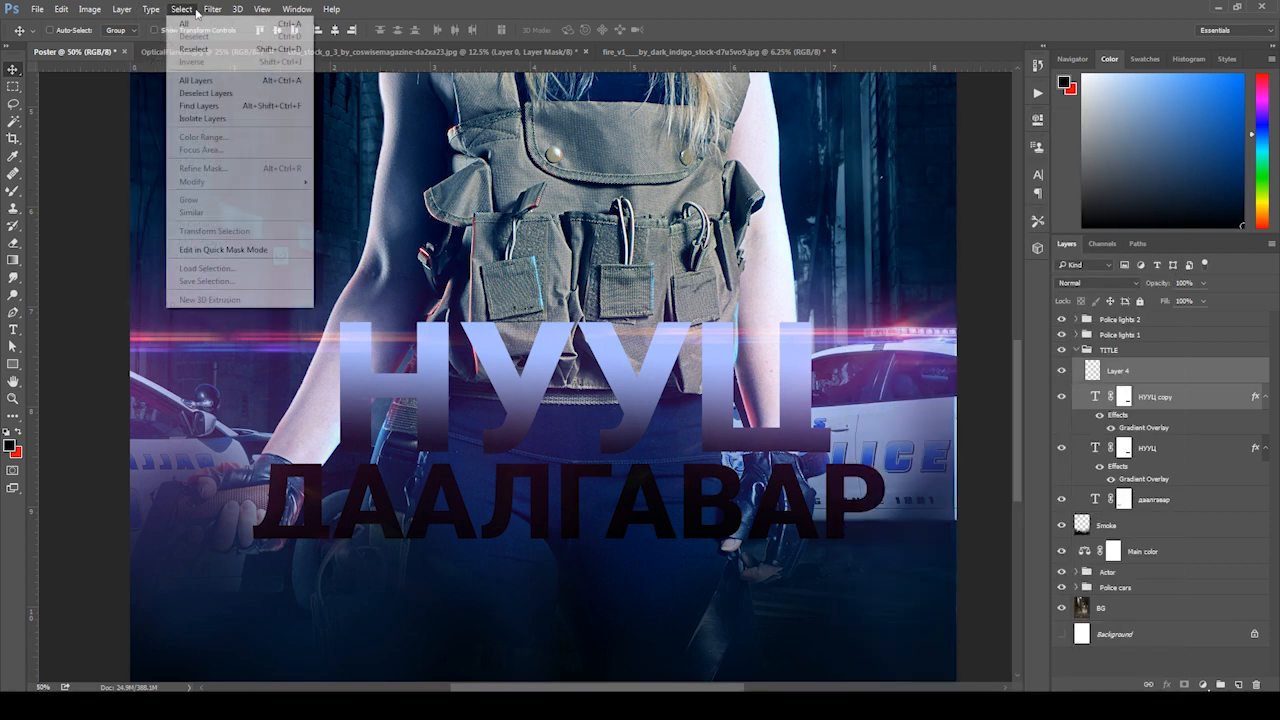
{"action": "mouse_move", "coordinate": [130, 9]}
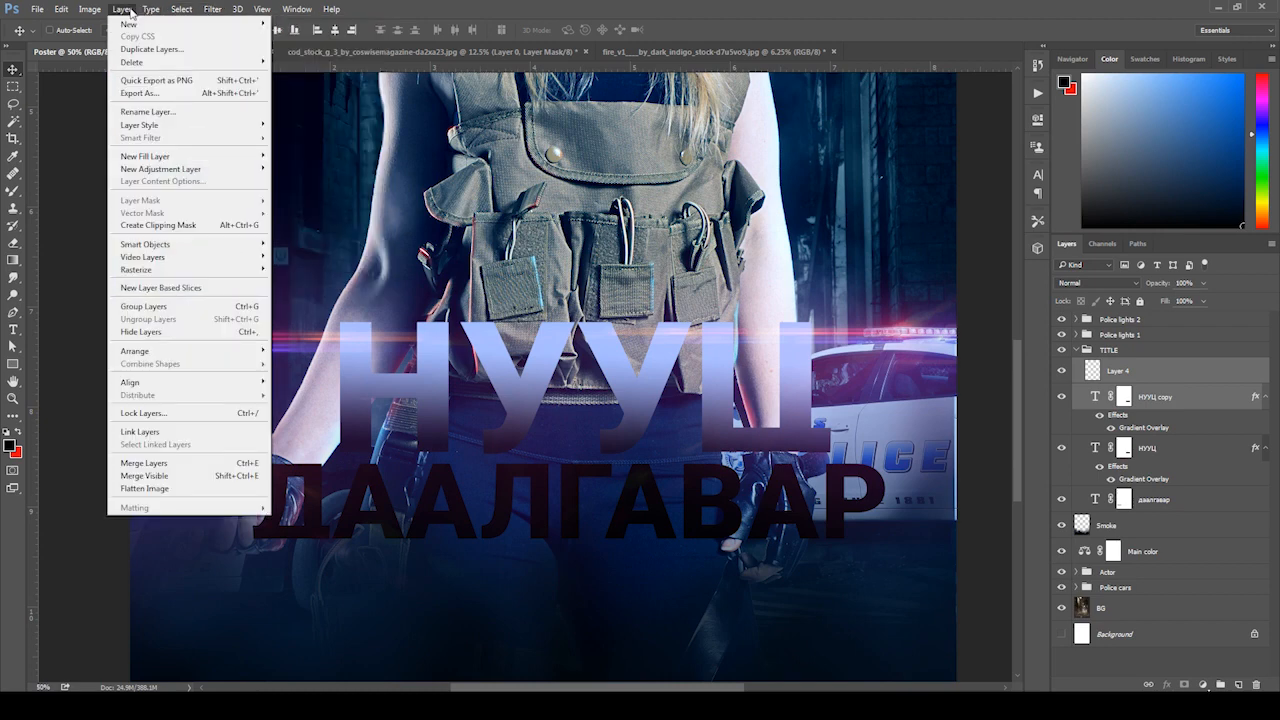
{"action": "left_click", "coordinate": [250, 464]}
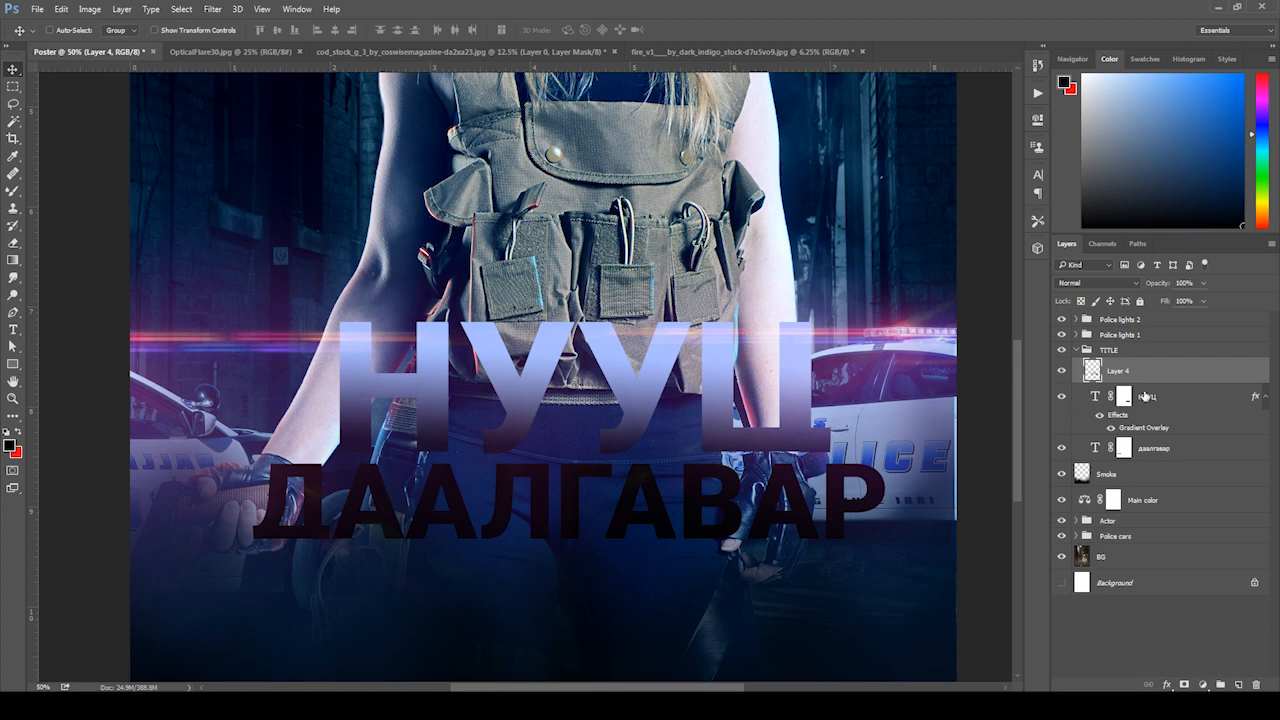
- Hide the original НУУЦ text layer and toggle the merged layer's visibility to check it
{"action": "left_click", "coordinate": [1124, 397]}
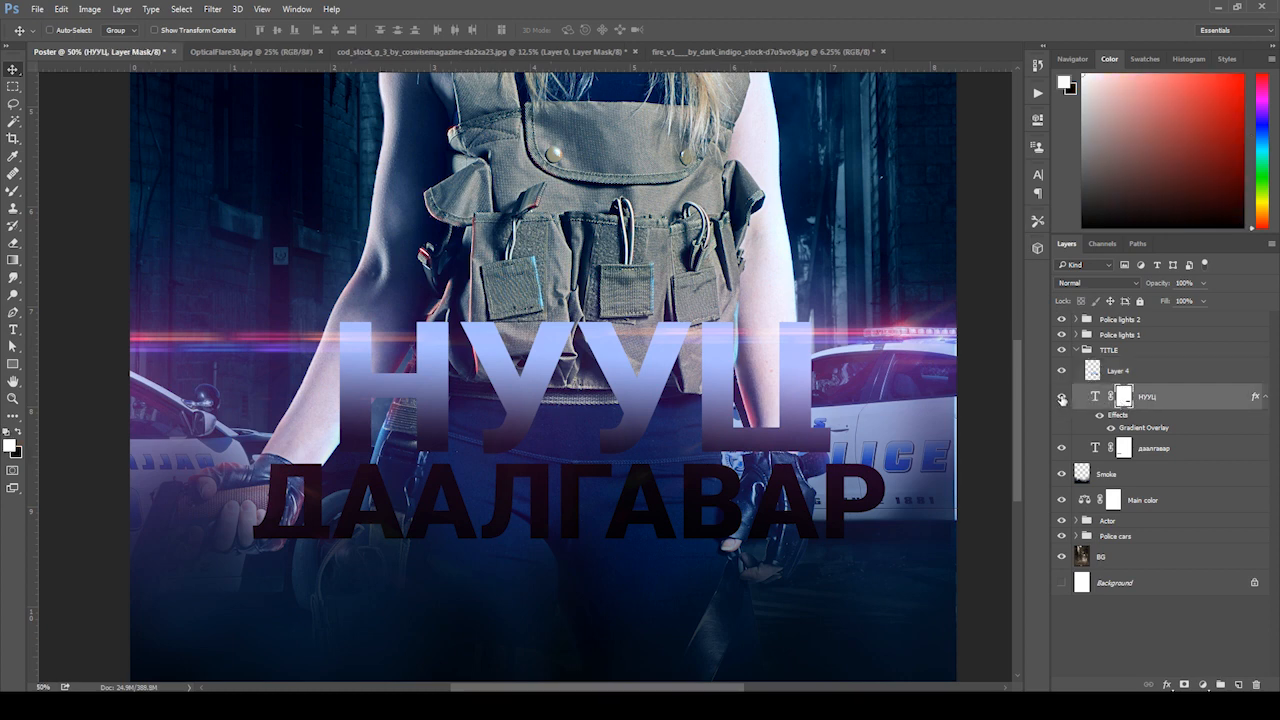
{"action": "left_click", "coordinate": [1067, 400]}
{"action": "left_click", "coordinate": [1112, 375]}
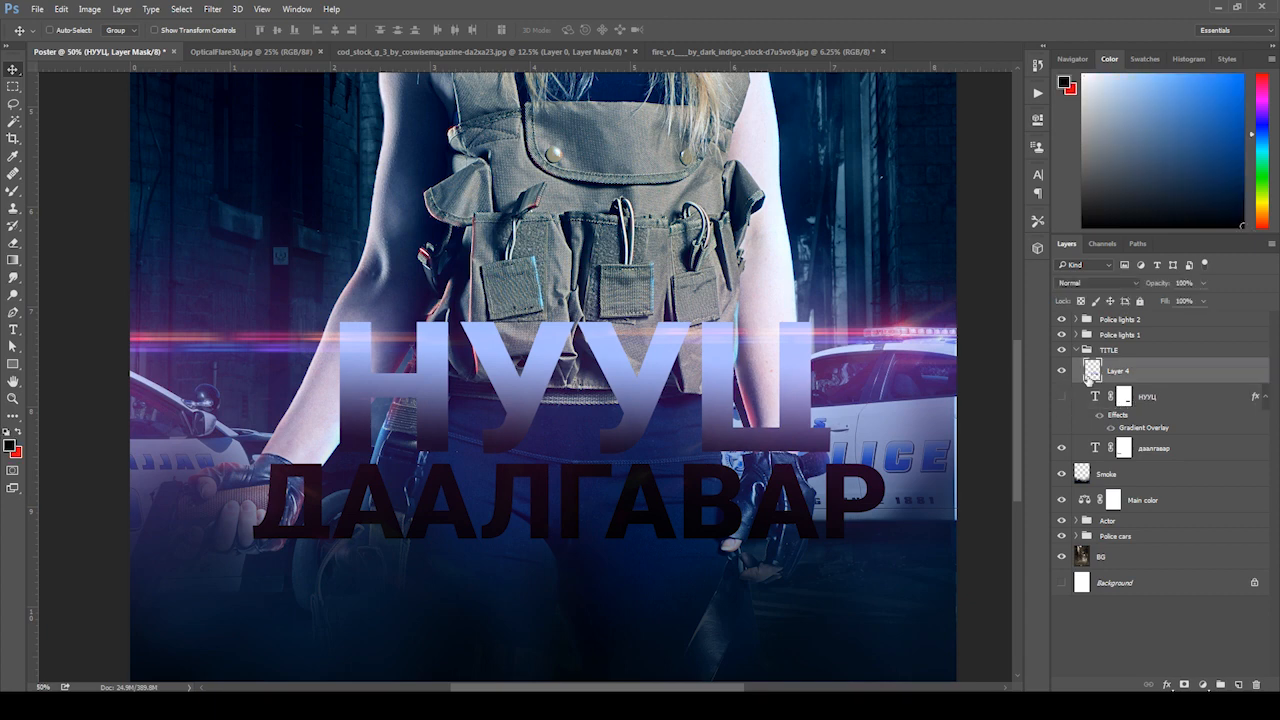
{"action": "left_click", "coordinate": [1062, 376]}
{"action": "left_click", "coordinate": [1062, 375]}
{"action": "left_click", "coordinate": [1062, 375]}
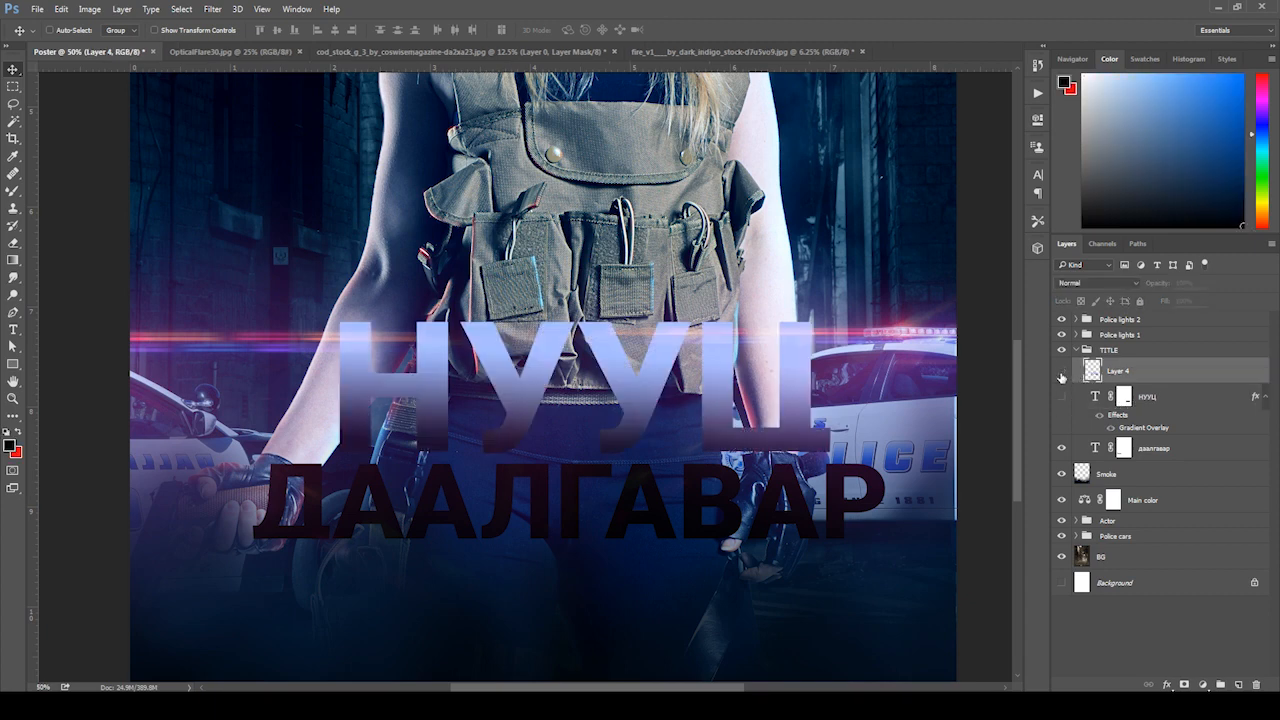
{"action": "left_click", "coordinate": [1062, 375]}
- Rename the merged title layer as НУУЦ Raster
{"action": "double_click", "coordinate": [1113, 372]}
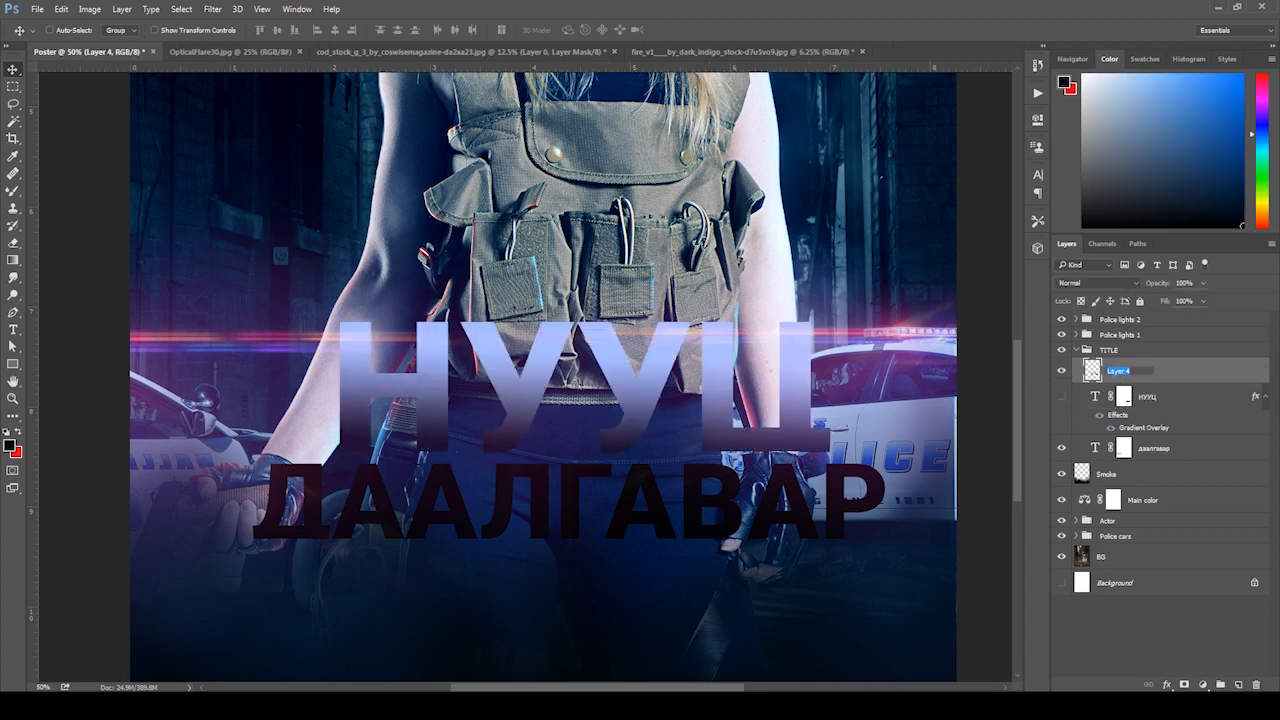
{"action": "type", "text": "Нэ"}
{"action": "type", "text": "УЦ Raster"}
{"action": "key", "text": "Return"}
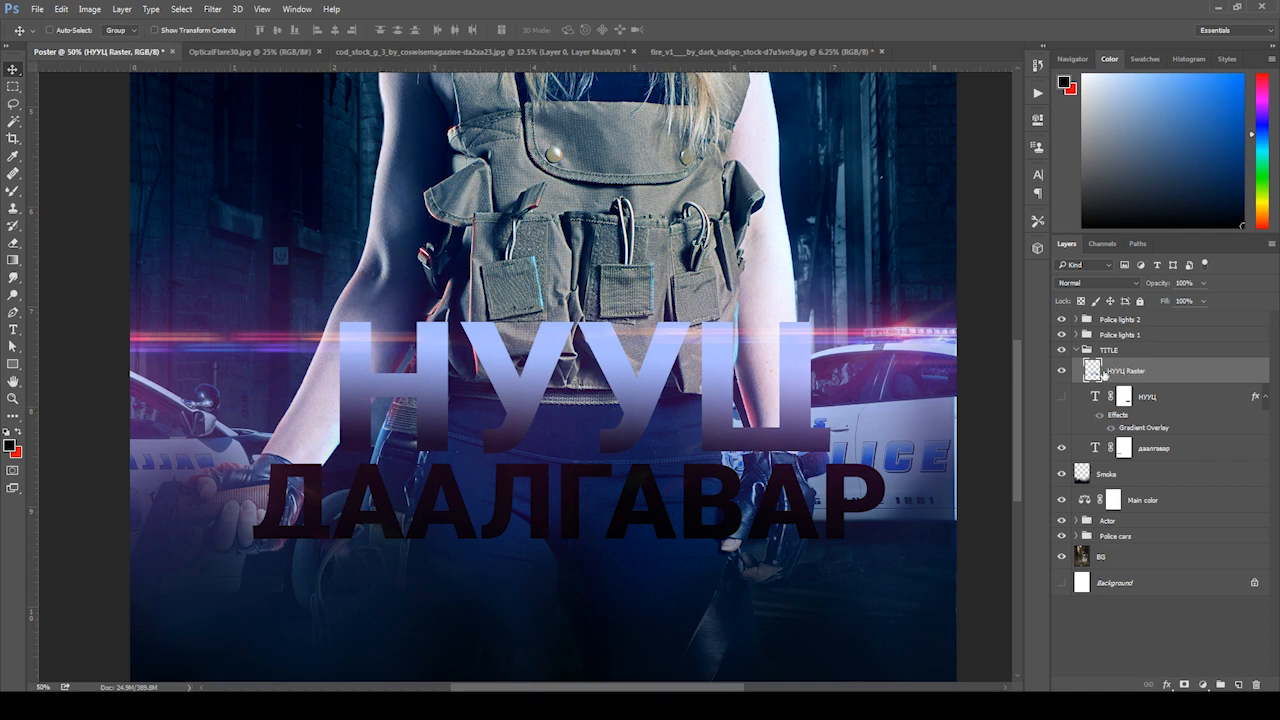
- Try the Overlay blend mode on the НУУЦ Raster layer
{"action": "left_click", "coordinate": [1062, 372]}
{"action": "left_click", "coordinate": [1148, 400]}
{"action": "left_click", "coordinate": [1117, 369]}
{"action": "left_click", "coordinate": [1095, 283]}
{"action": "left_click", "coordinate": [1097, 415]}
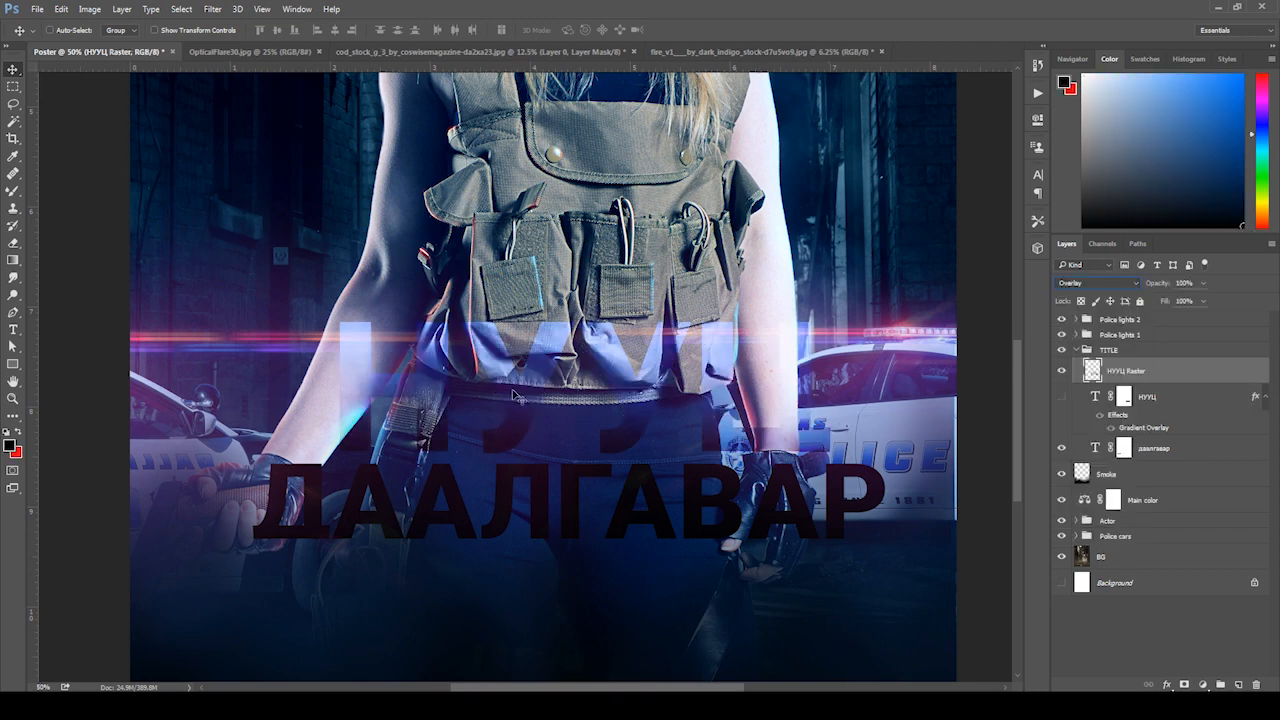
- Set the НУУЦ Raster layer's blend mode to Color Dodge and check the title on the poster
{"action": "left_click", "coordinate": [1122, 285]}
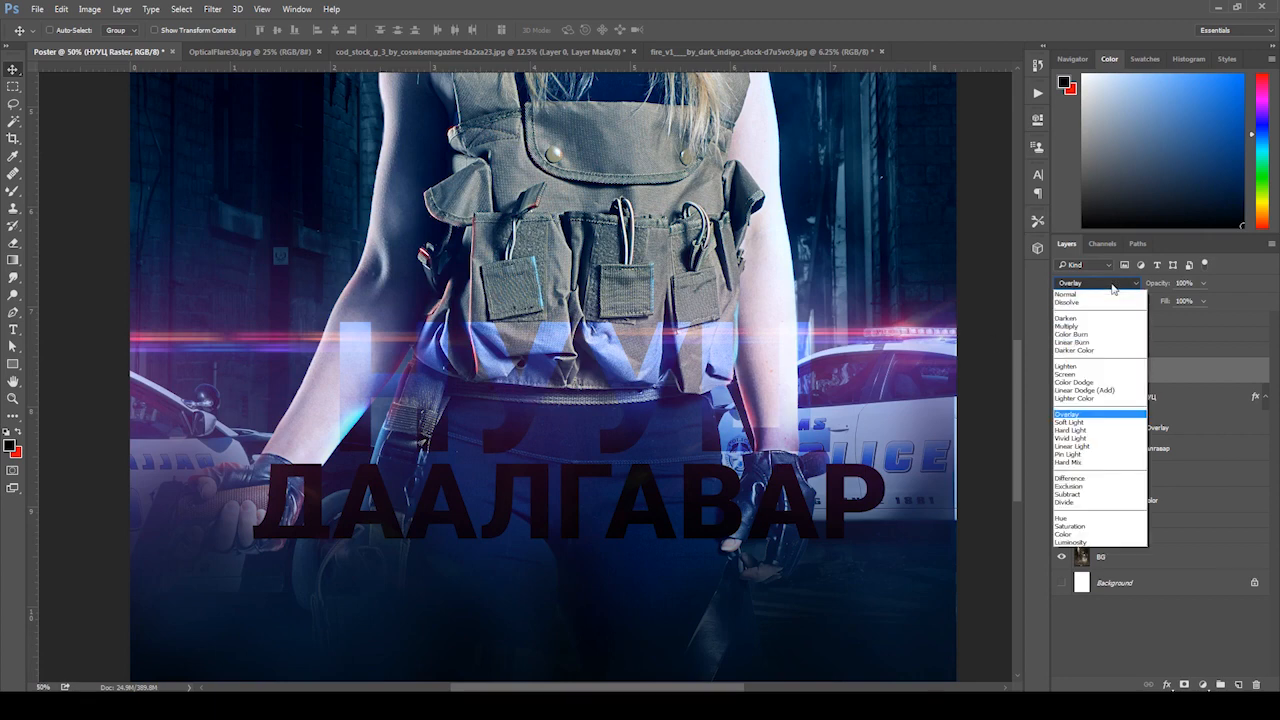
{"action": "left_click", "coordinate": [1080, 382]}
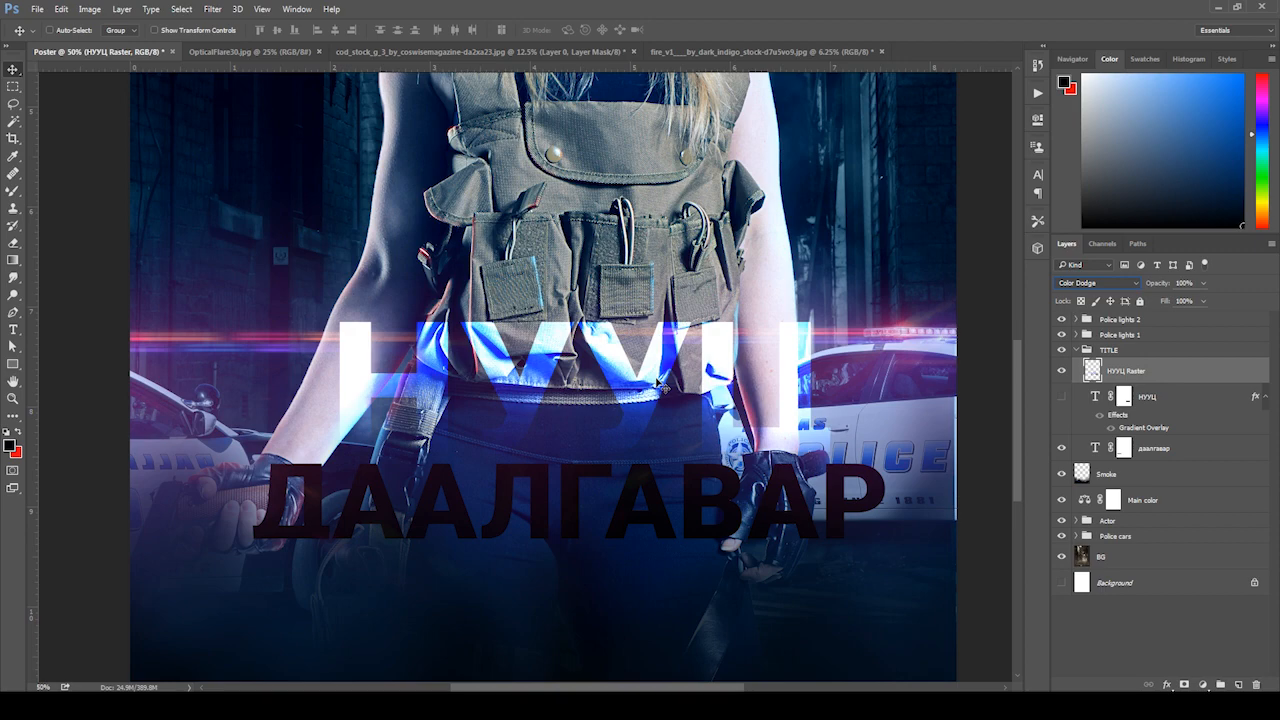
{"action": "key", "text": "ctrl+minus"}
{"action": "key", "text": "ctrl+plus"}
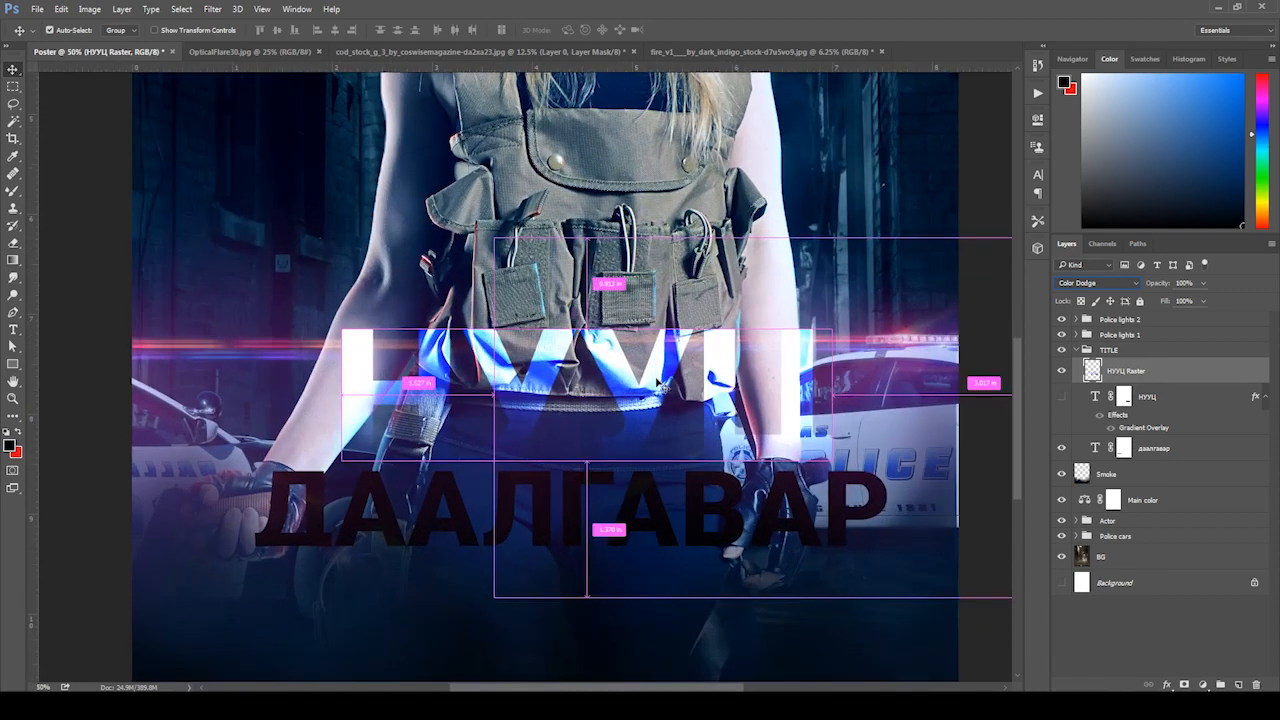
- Compare Lighter Color and Linear Dodge (Add) on the НУУЦ Raster layer and return it to Color Dodge
{"action": "left_click", "coordinate": [1105, 285]}
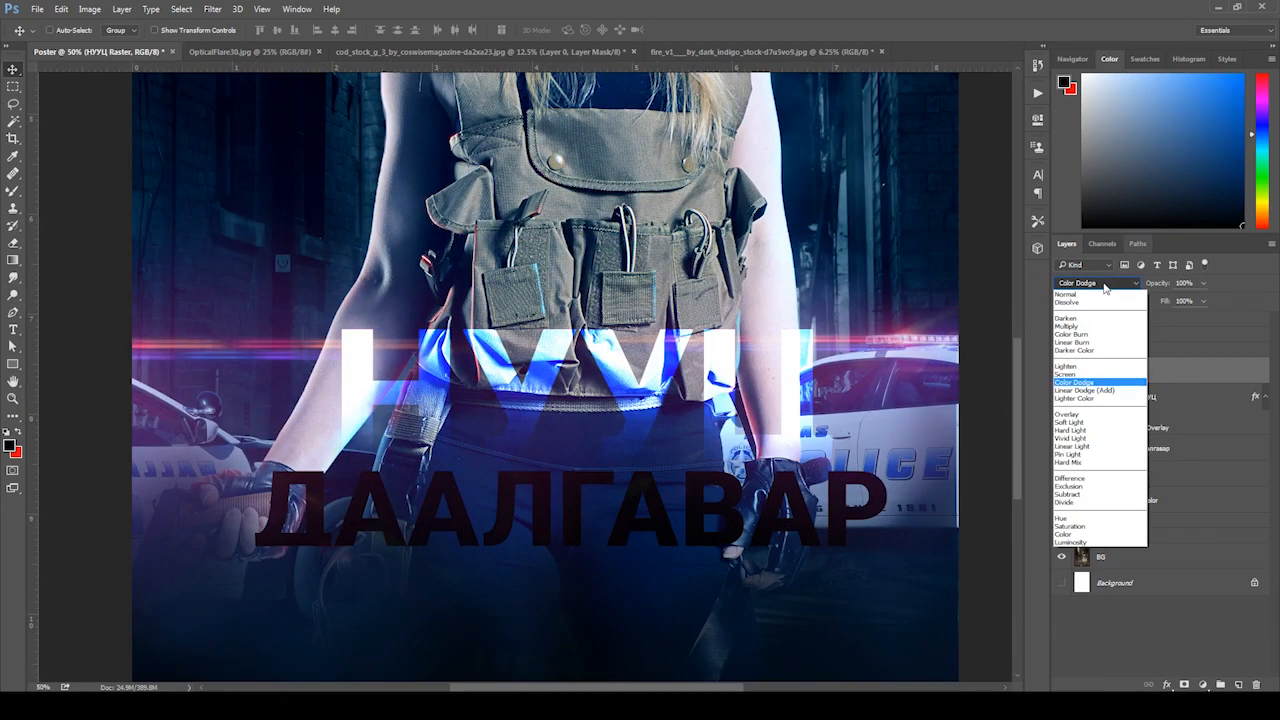
{"action": "left_click", "coordinate": [1100, 398]}
{"action": "left_click", "coordinate": [1092, 285]}
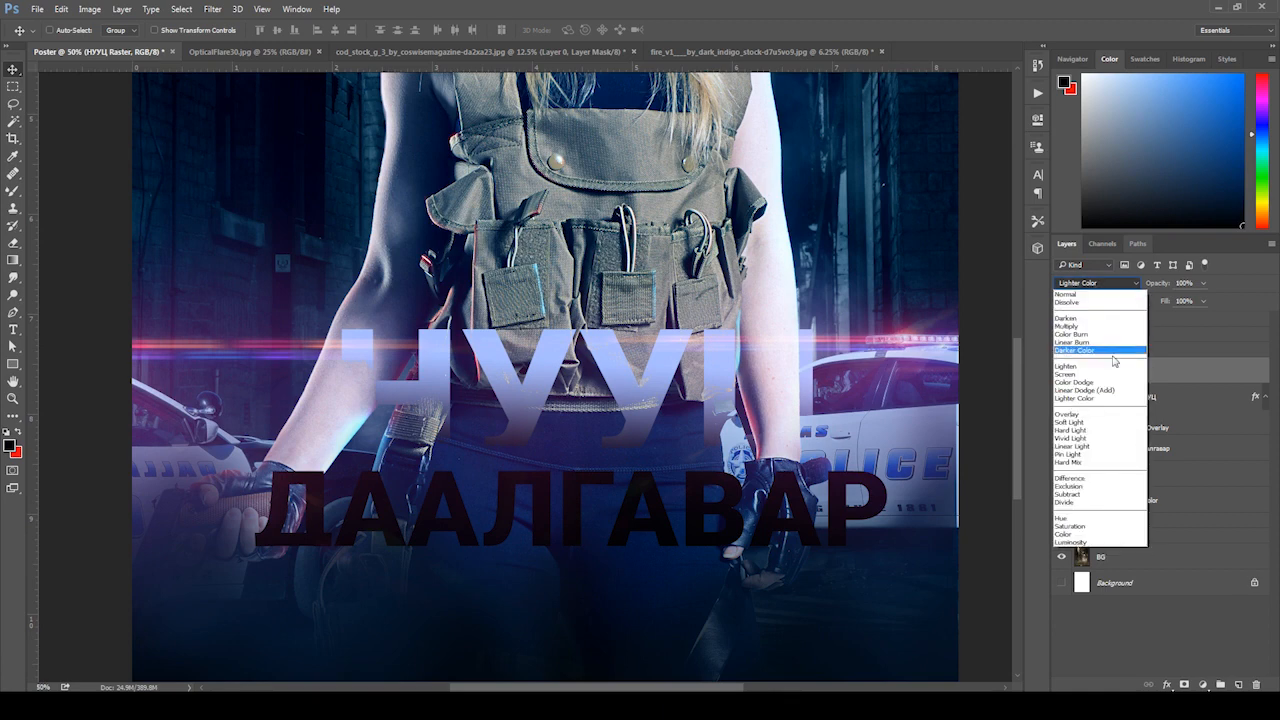
{"action": "left_click", "coordinate": [1100, 390]}
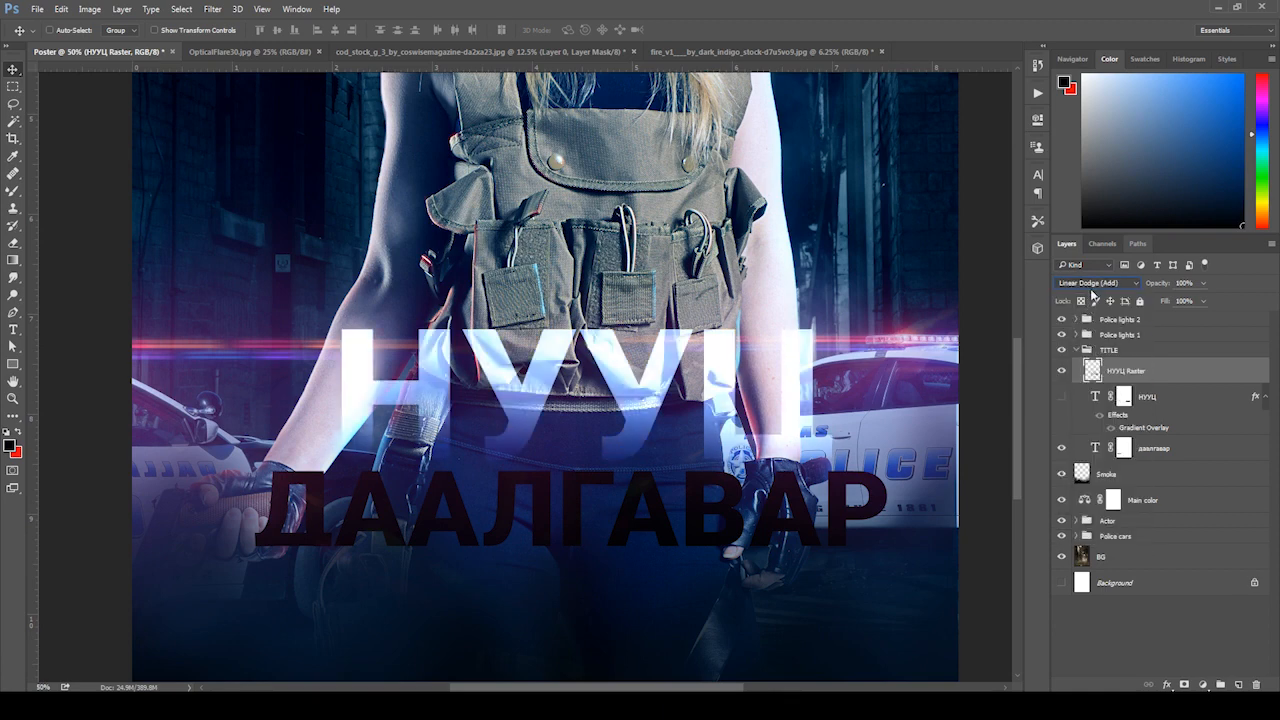
{"action": "left_click", "coordinate": [1095, 285]}
{"action": "left_click", "coordinate": [1100, 384]}
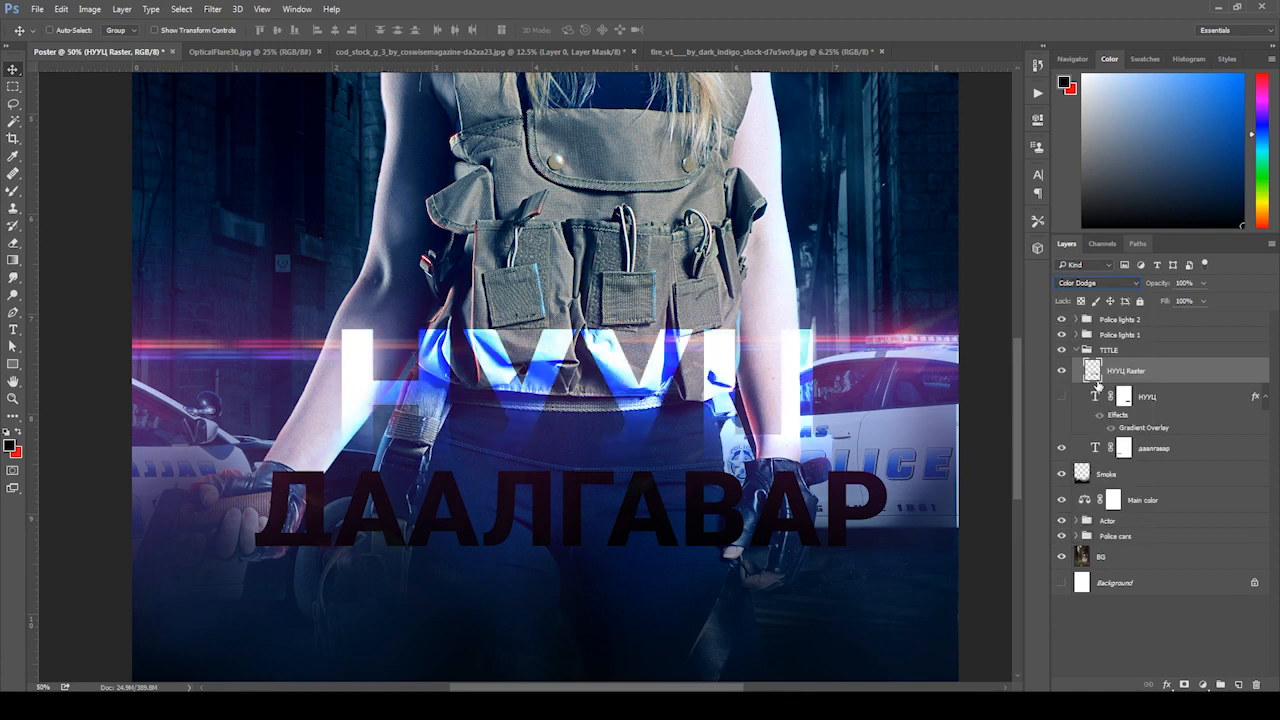
{"action": "key", "text": "Up"}
{"action": "key", "text": "Up"}
{"action": "key", "text": "Down"}
{"action": "key", "text": "Down"}
{"action": "key", "text": "ctrl"}
{"action": "key", "text": "ctrl+minus"}
{"action": "key", "text": "ctrl+plus"}
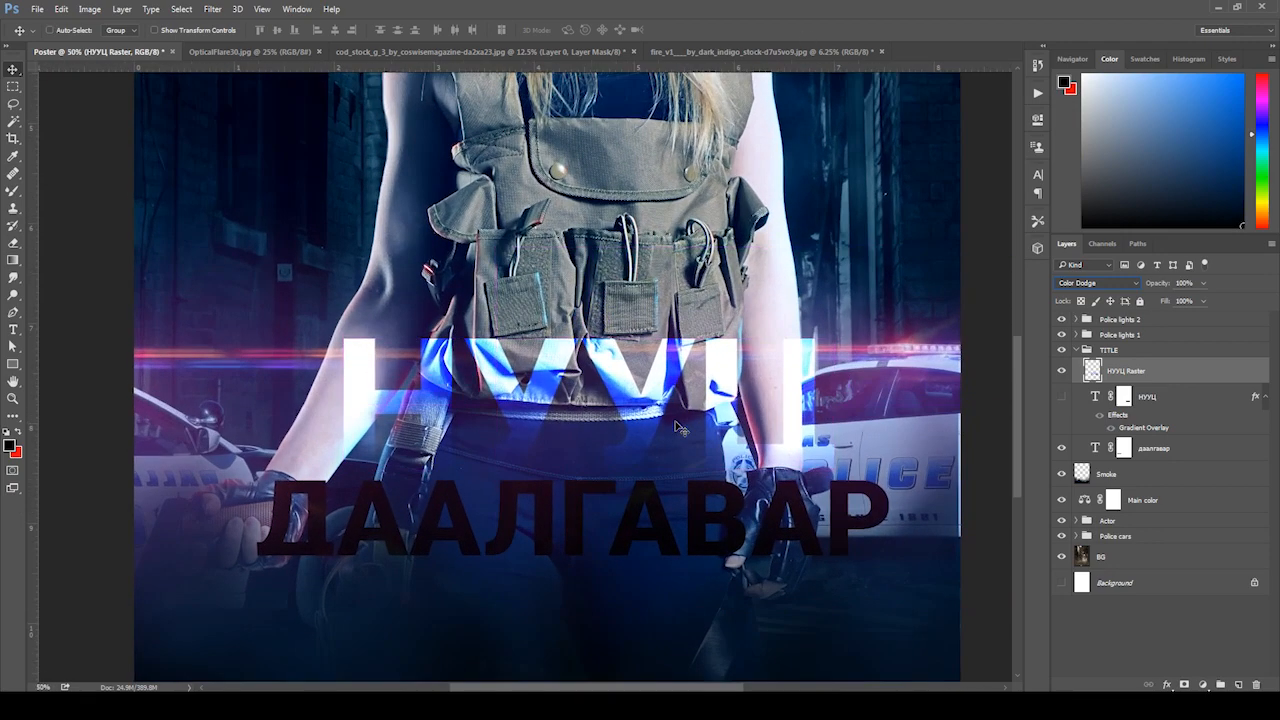
- Add an empty layer above НУУЦ Raster, activate the Mixer Brush and set the foreground colour to amber ffc002
{"action": "left_click_drag", "start_coordinate": [624, 378], "coordinate": [646, 325]}
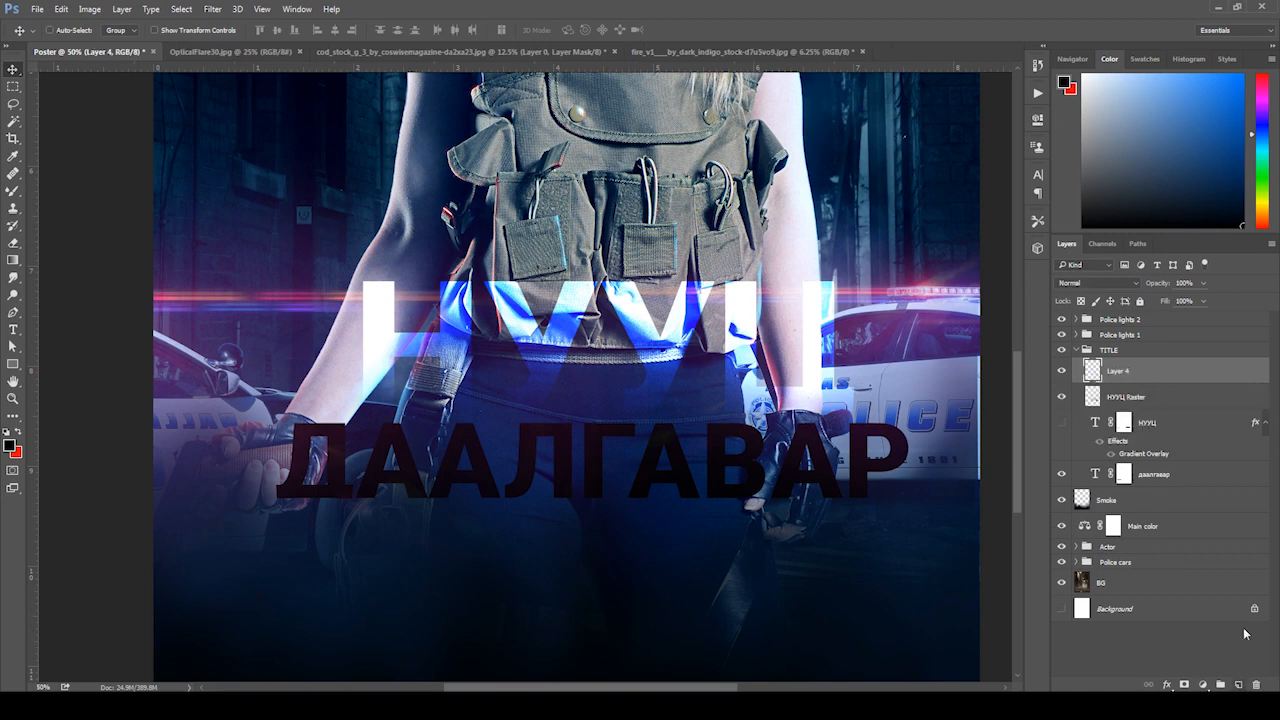
{"action": "left_click", "coordinate": [1238, 685]}
{"action": "left_click", "coordinate": [13, 190]}
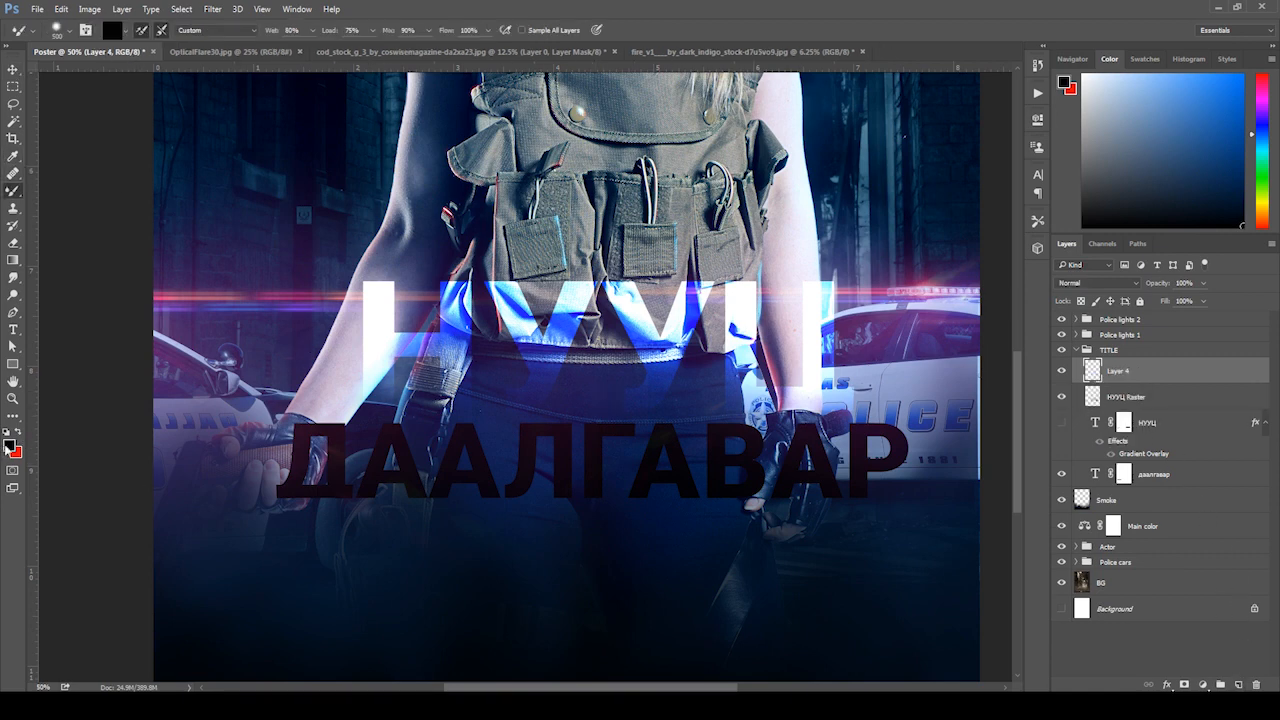
{"action": "left_click", "coordinate": [9, 446]}
{"action": "left_click", "coordinate": [1067, 335]}
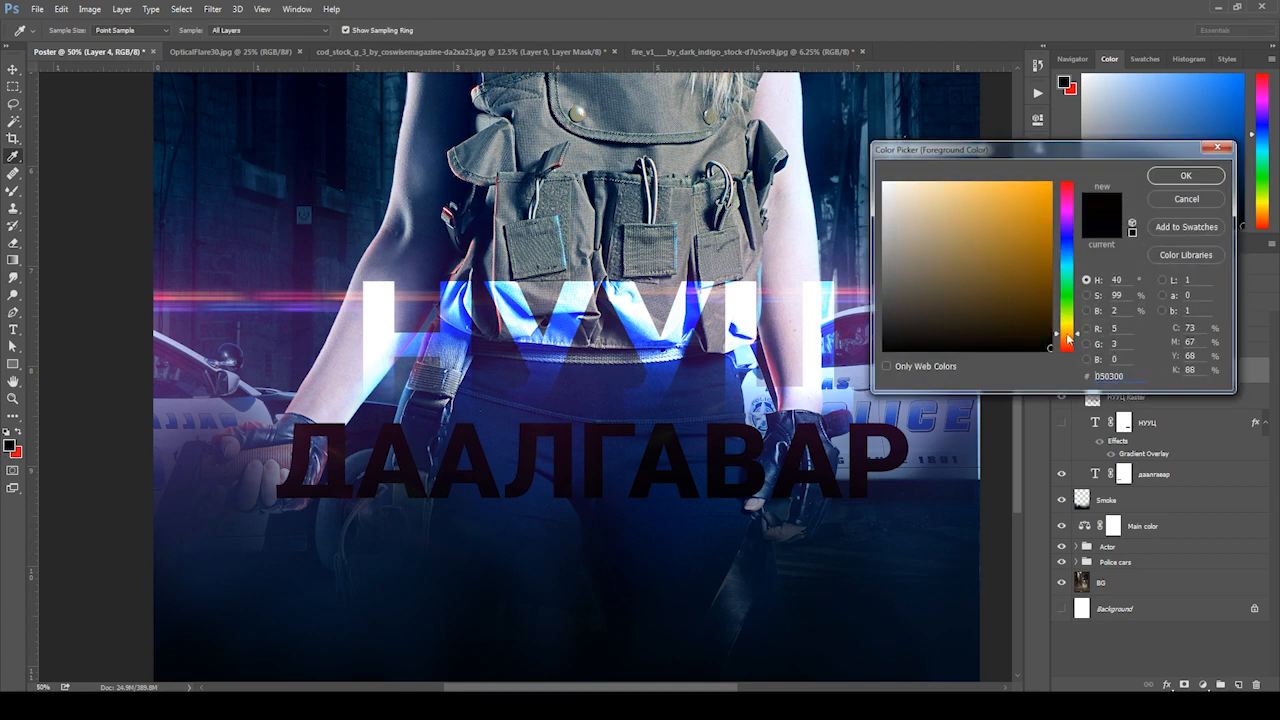
{"action": "left_click_drag", "start_coordinate": [1067, 335], "coordinate": [1051, 162]}
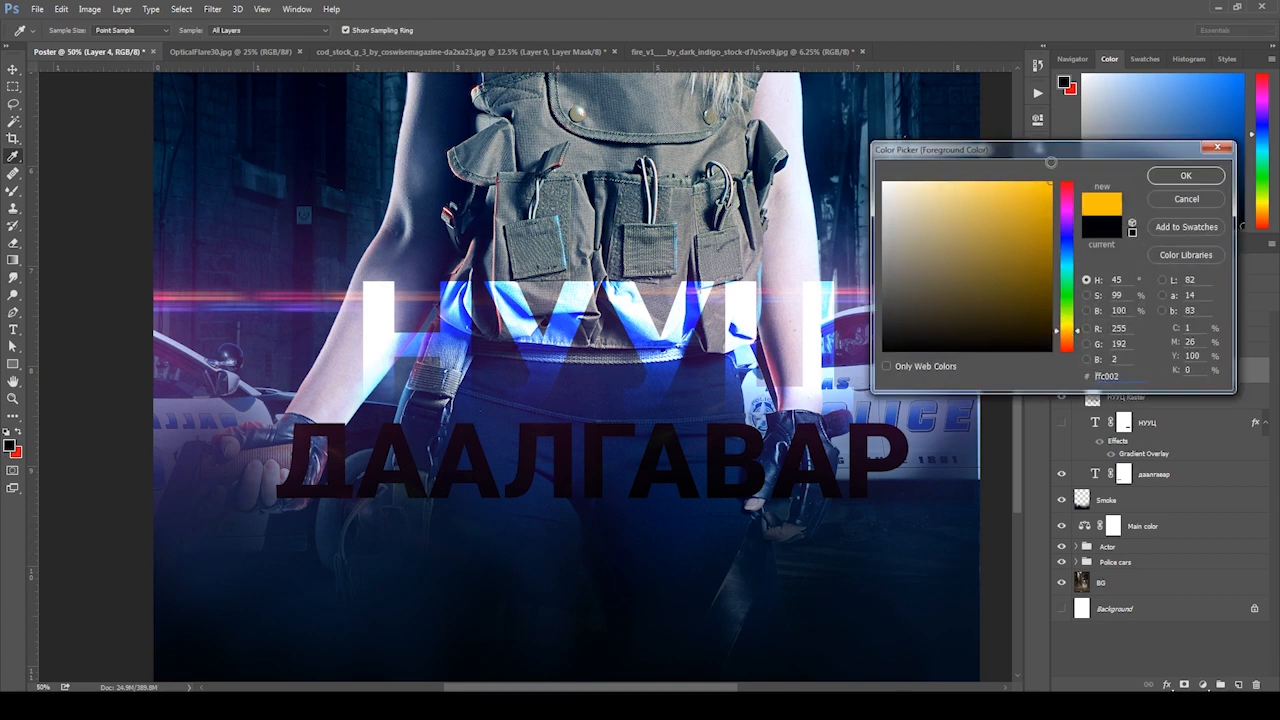
{"action": "left_click", "coordinate": [1186, 175]}
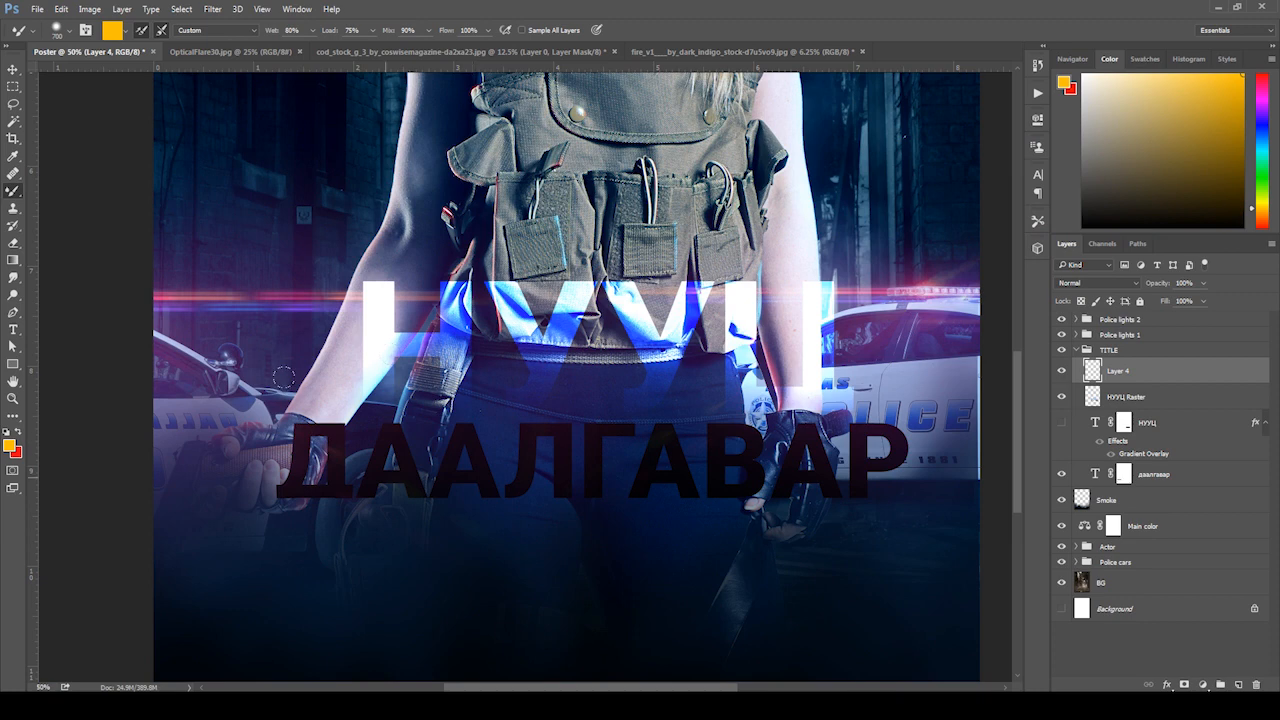
- Choose a cloud-like textured brush tip and paint amber strokes across the lower part of the title on the new layer
{"action": "key", "text": "bracketleft"}
{"action": "right_click", "coordinate": [368, 430]}
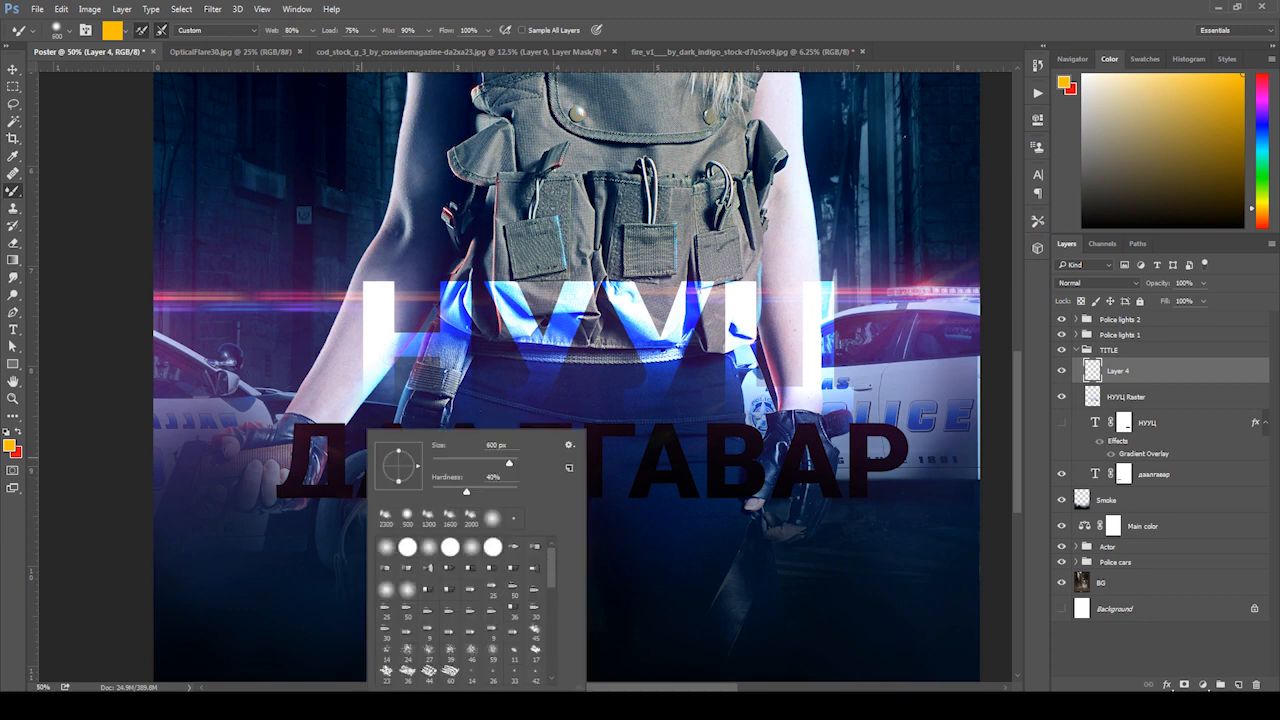
{"action": "right_click", "coordinate": [634, 234]}
{"action": "scroll", "coordinate": [740, 420], "scroll_direction": "down", "scroll_amount": 5}
{"action": "scroll", "coordinate": [760, 456], "scroll_direction": "down", "scroll_amount": 8}
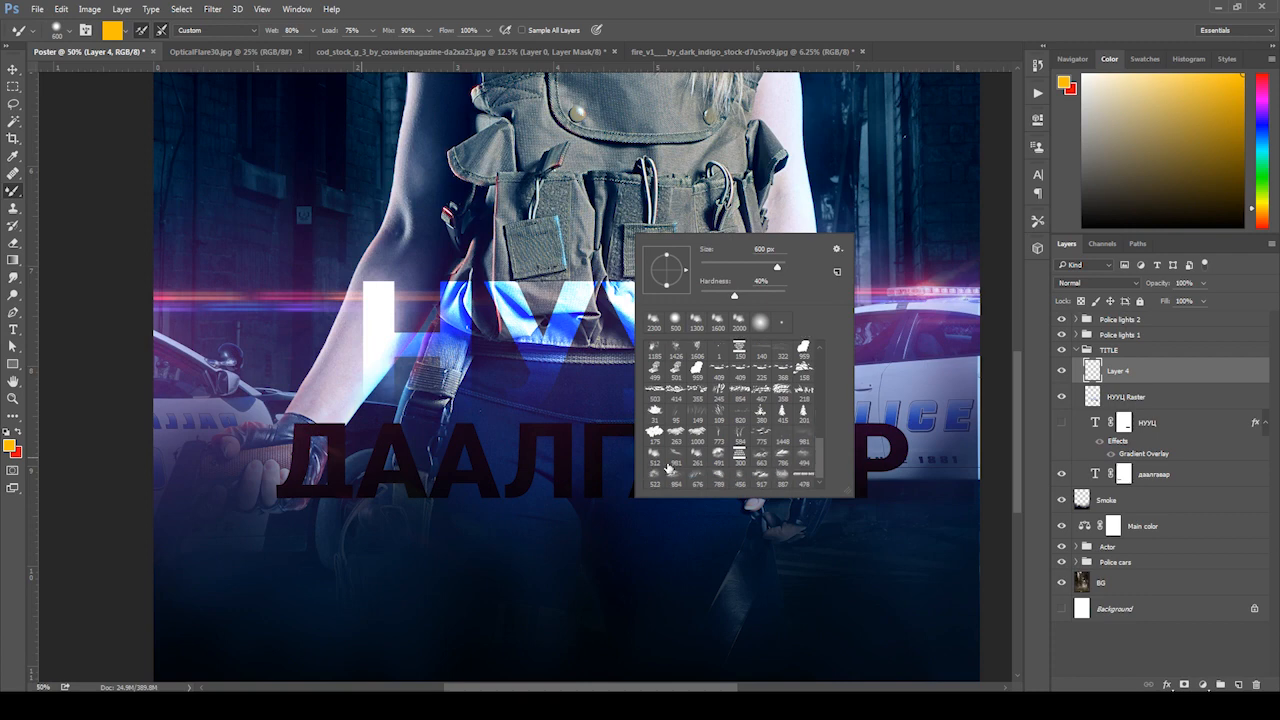
{"action": "left_click", "coordinate": [653, 457]}
{"action": "left_click", "coordinate": [591, 410]}
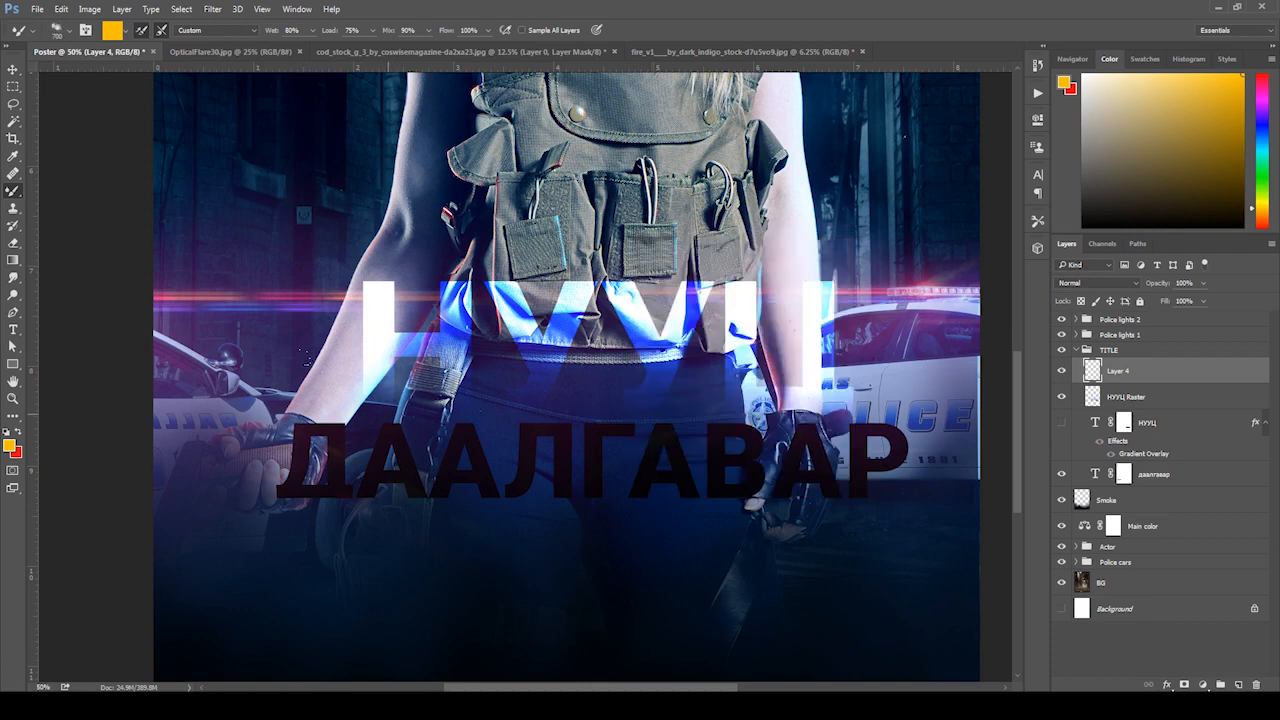
{"action": "mouse_move", "coordinate": [308, 364]}
{"action": "left_mouse_down"}
{"action": "mouse_move", "coordinate": [400, 436]}
{"action": "mouse_move", "coordinate": [600, 530]}
{"action": "left_mouse_up"}
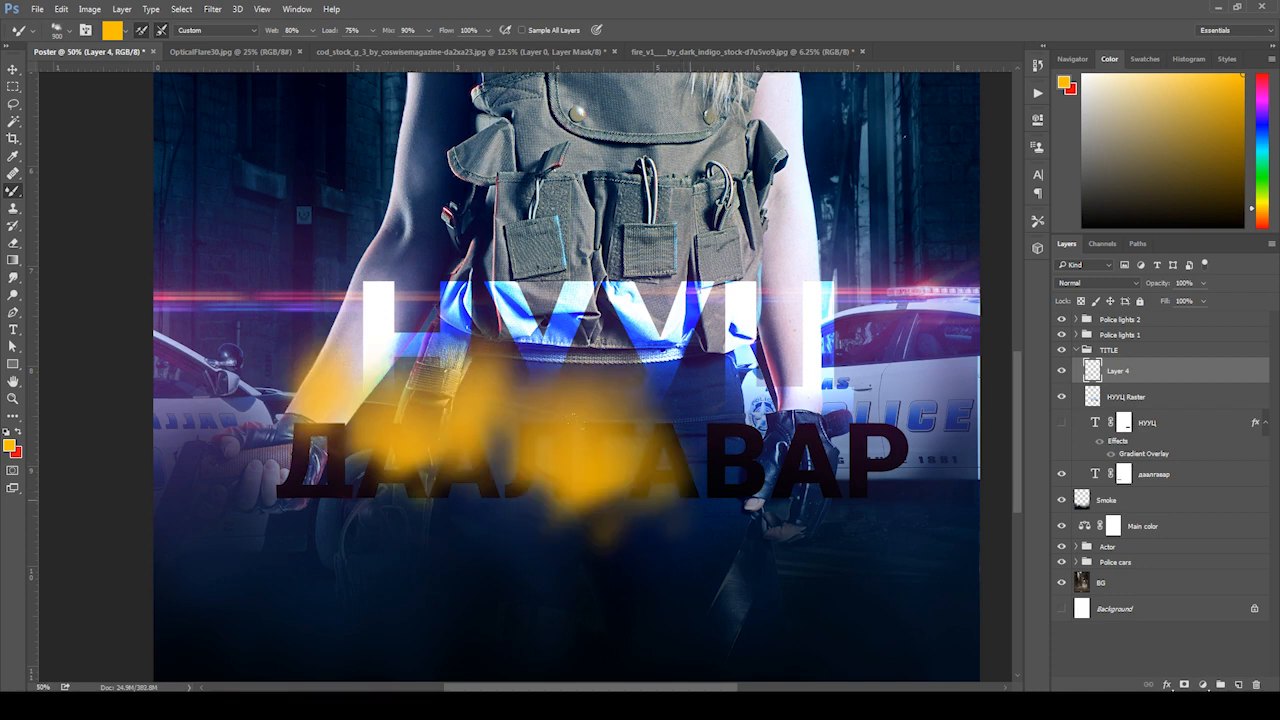
{"action": "left_click_drag", "start_coordinate": [615, 470], "coordinate": [850, 500]}
- Clip Layer 4 to the НУУЦ Raster layer and compare the title with and without the amber paint
{"action": "key", "text": "v"}
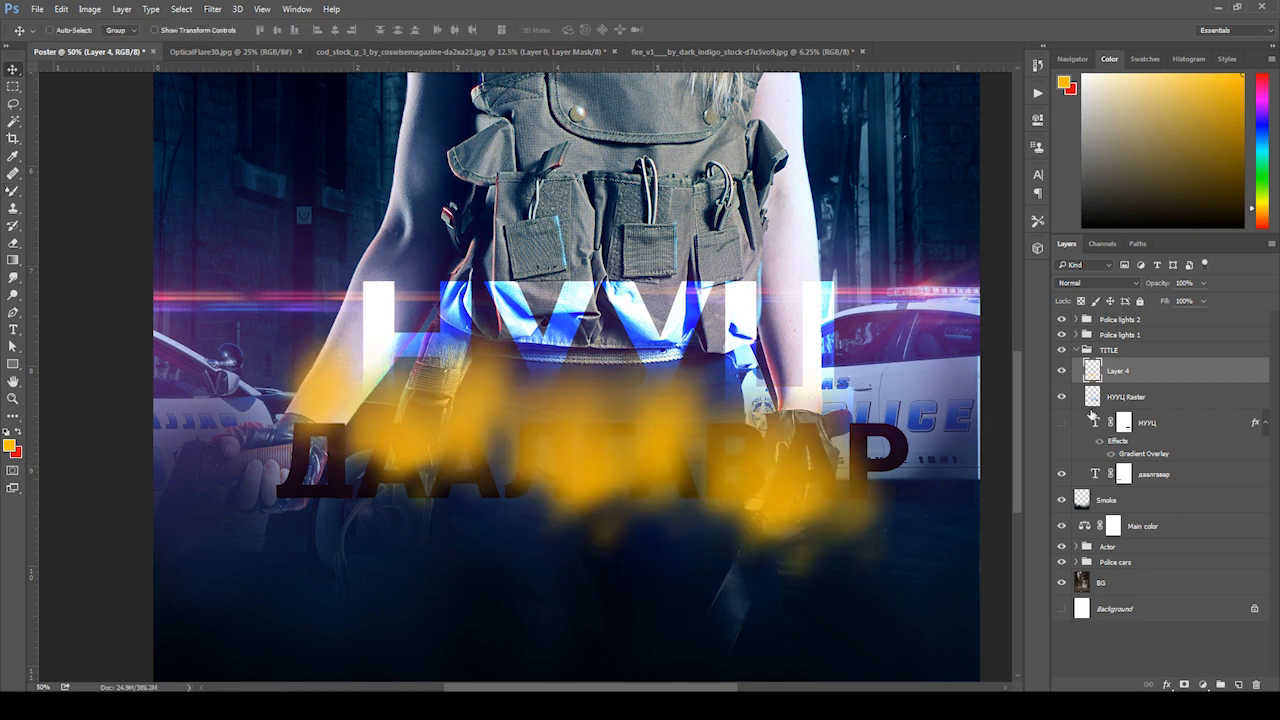
{"action": "right_click", "coordinate": [1125, 383]}
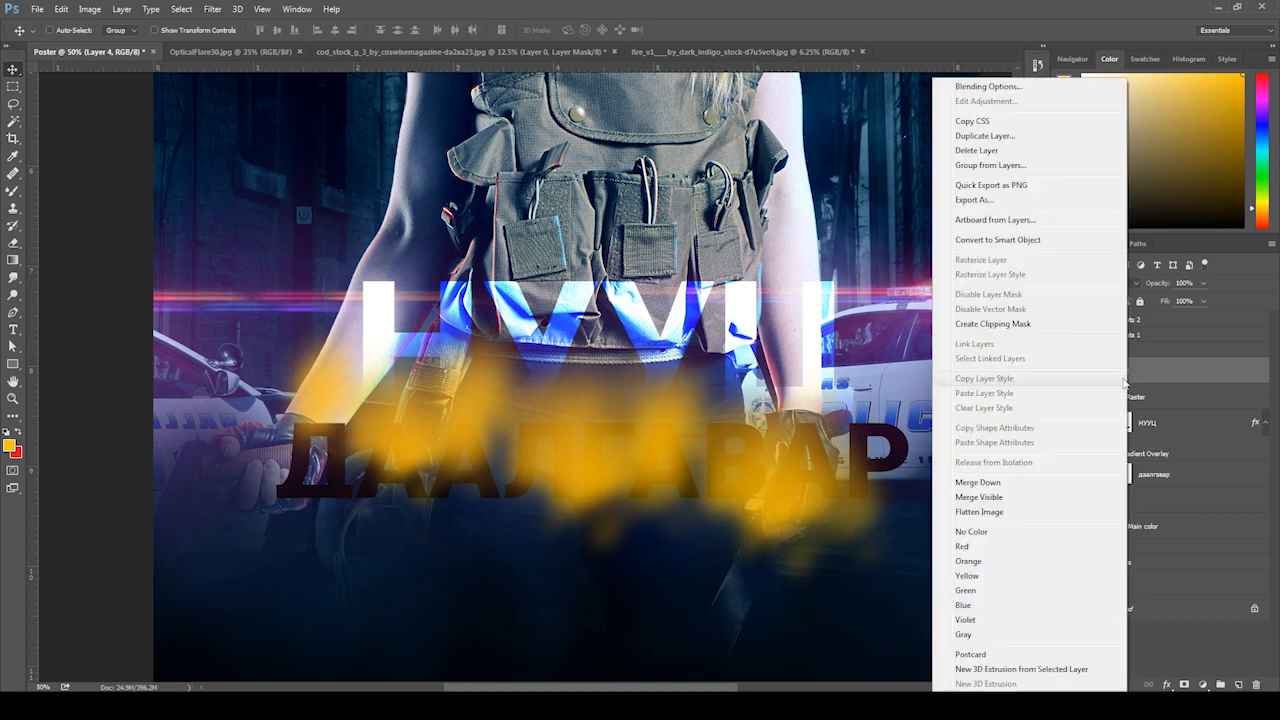
{"action": "left_click", "coordinate": [1022, 329]}
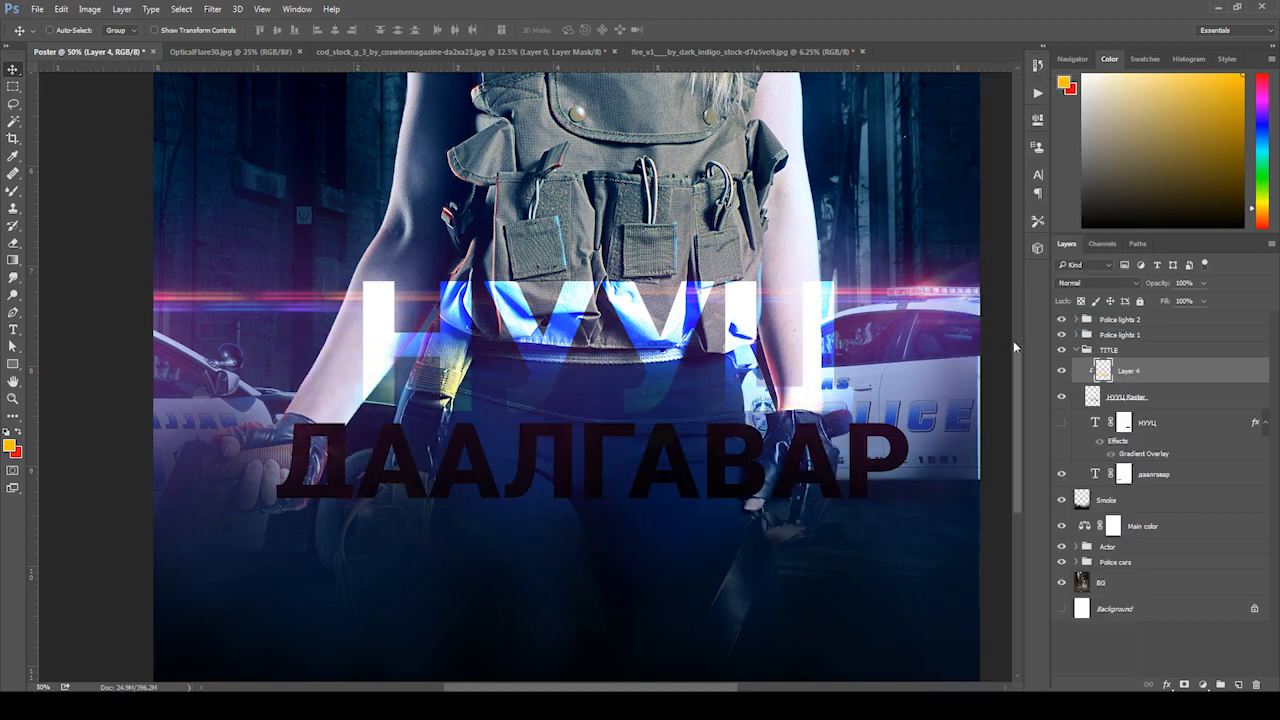
{"action": "left_click", "coordinate": [1062, 371]}
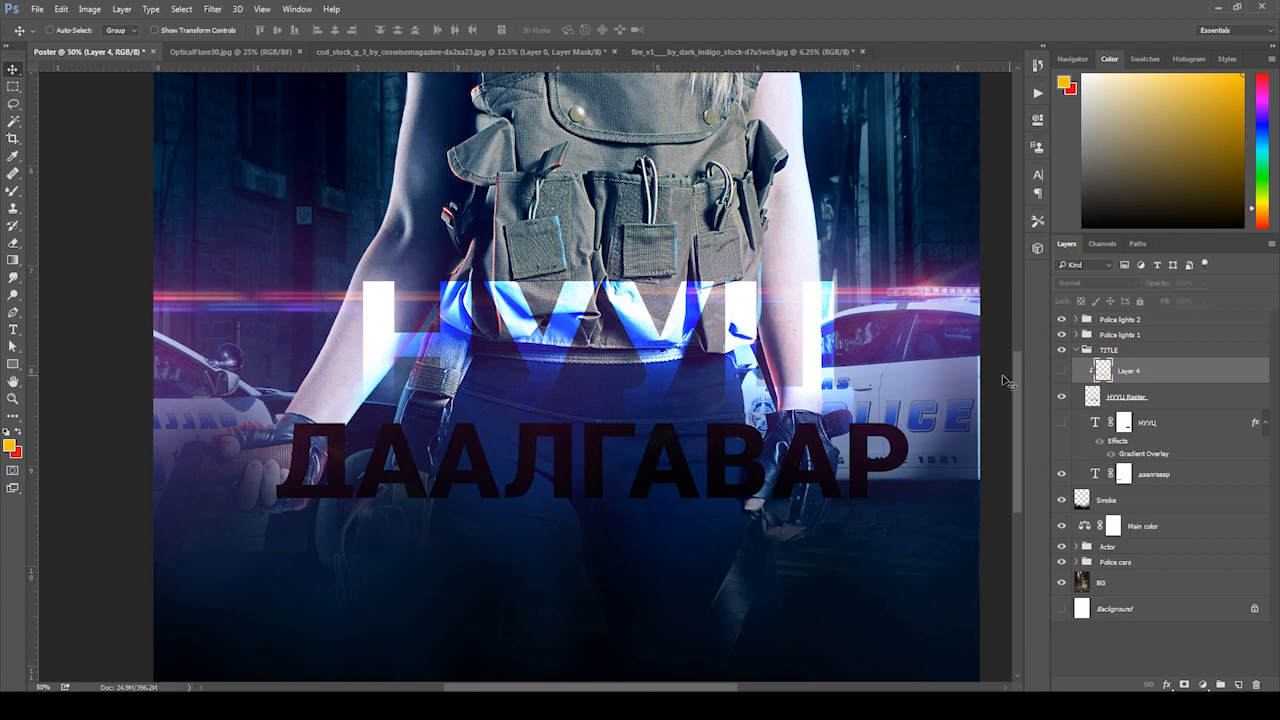
{"action": "left_click", "coordinate": [1062, 371]}
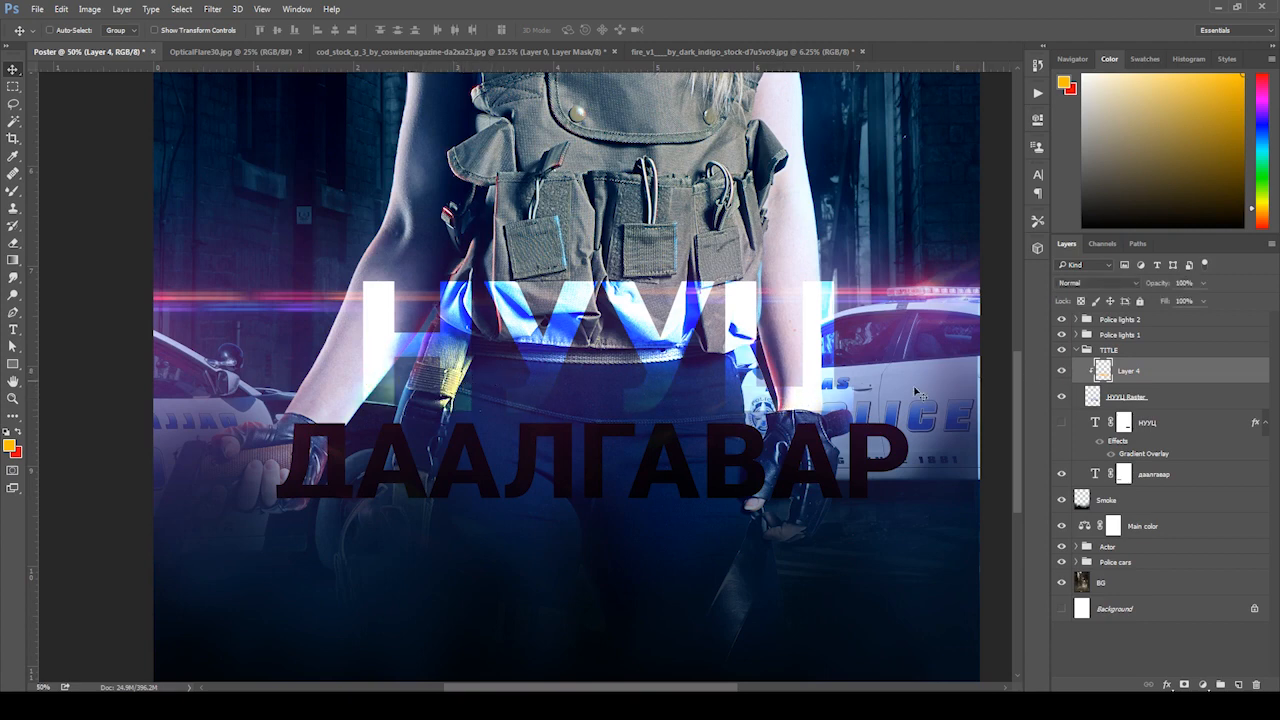
{"action": "left_click", "coordinate": [1062, 371]}
{"action": "left_click", "coordinate": [1062, 371]}
- Choose a violet foreground colour for the Mixer Brush and paint strokes over the НУУЦ letters on Layer 4
{"action": "key", "text": "b"}
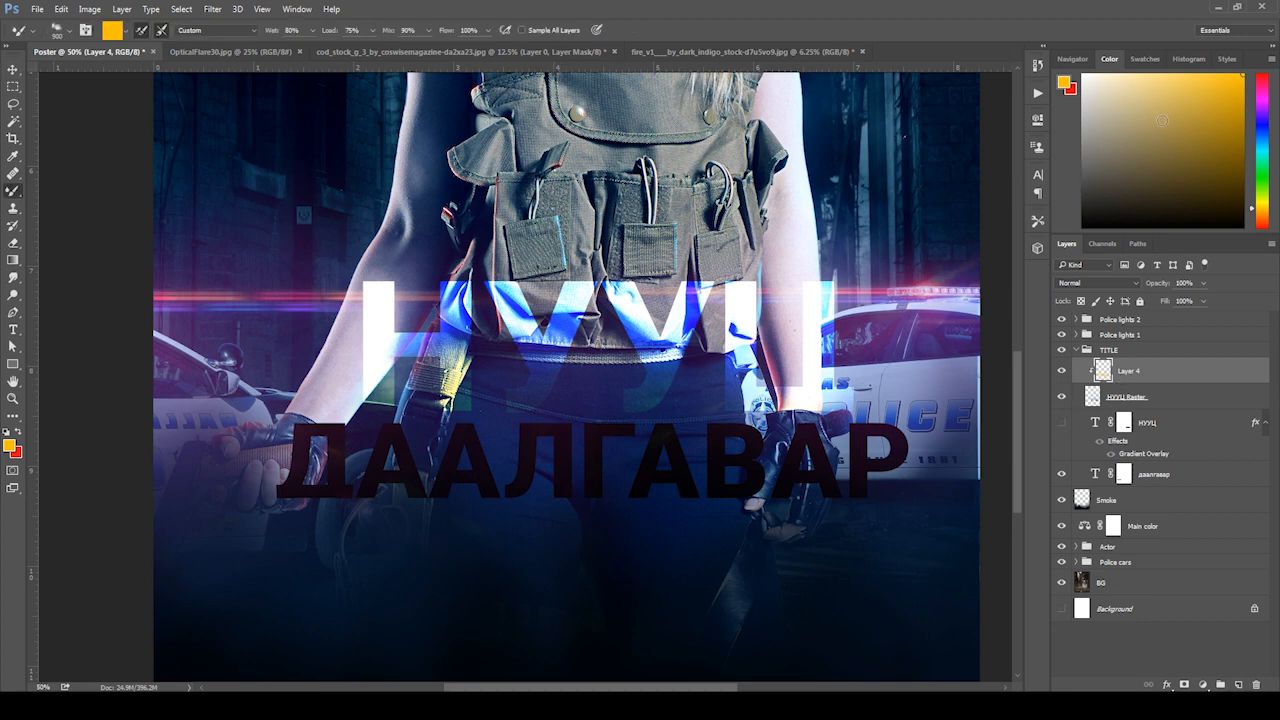
{"action": "left_click", "coordinate": [1258, 106]}
{"action": "left_click", "coordinate": [1239, 133]}
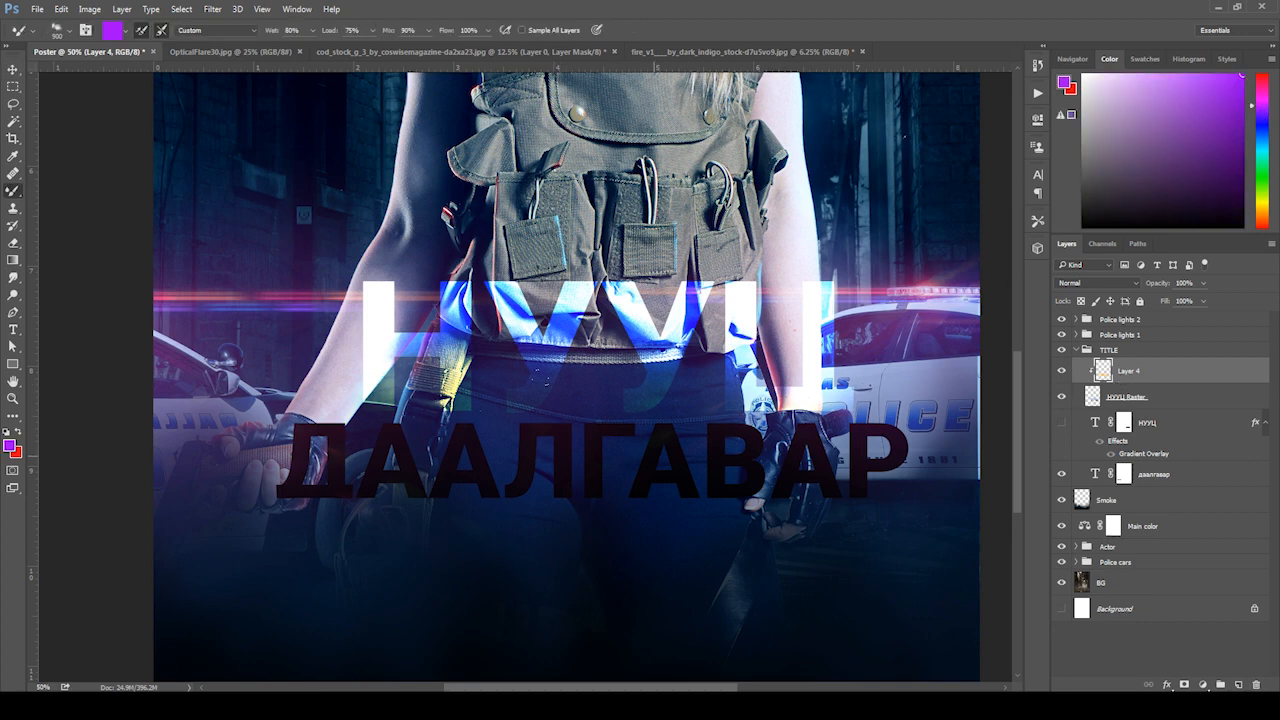
{"action": "left_click", "coordinate": [655, 431]}
{"action": "left_click", "coordinate": [655, 425]}
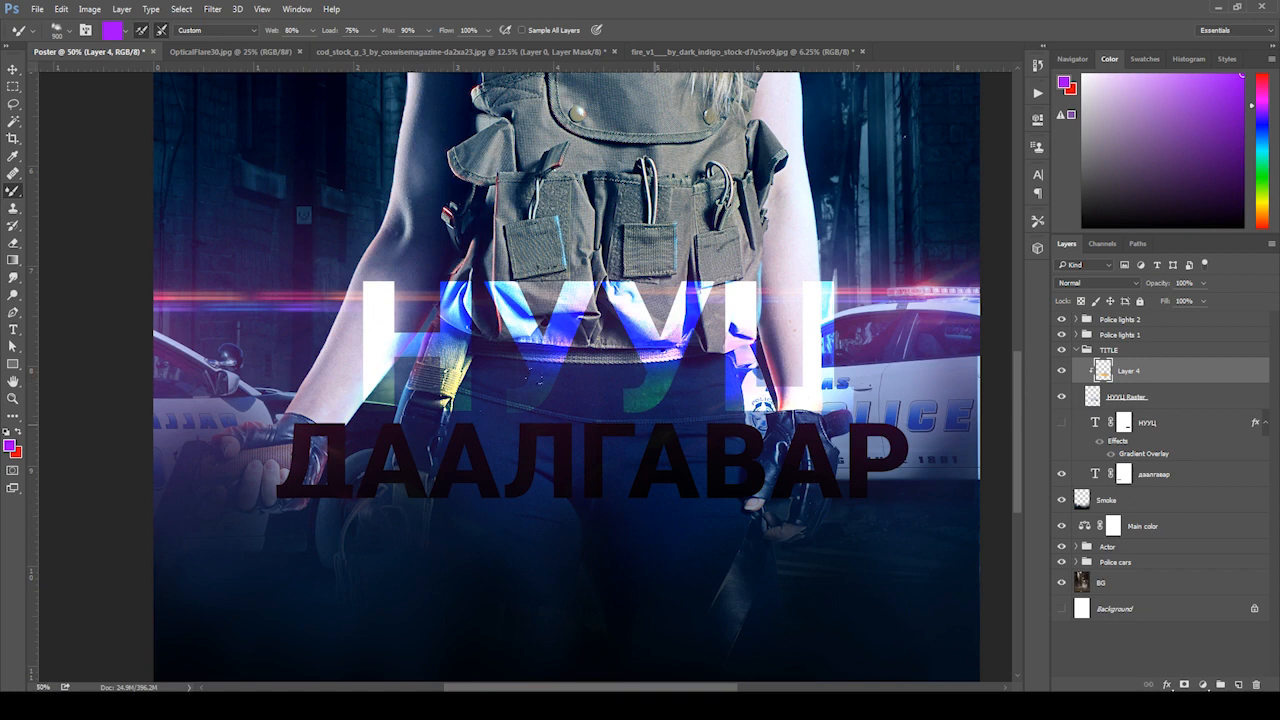
- Paint green and blue accents across the upper parts of the НУУЦ letters on Layer 4
{"action": "left_click", "coordinate": [1262, 176]}
{"action": "left_click", "coordinate": [509, 301]}
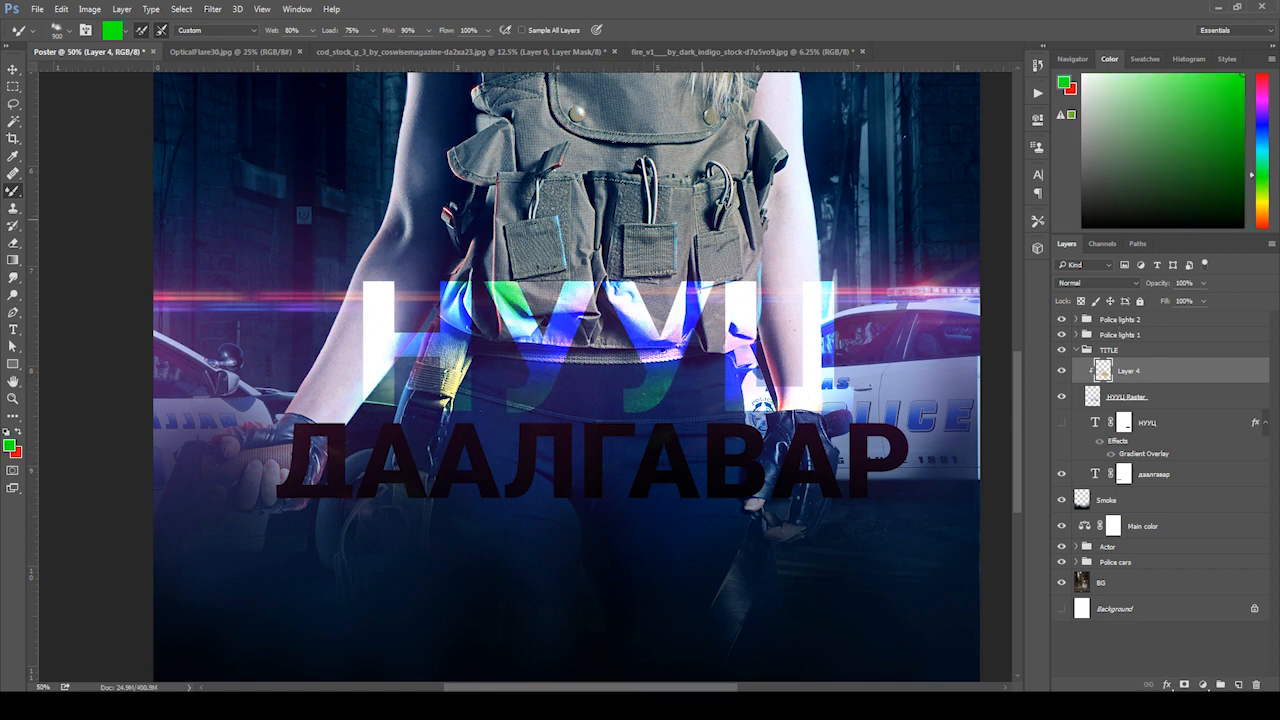
{"action": "left_click", "coordinate": [1264, 131]}
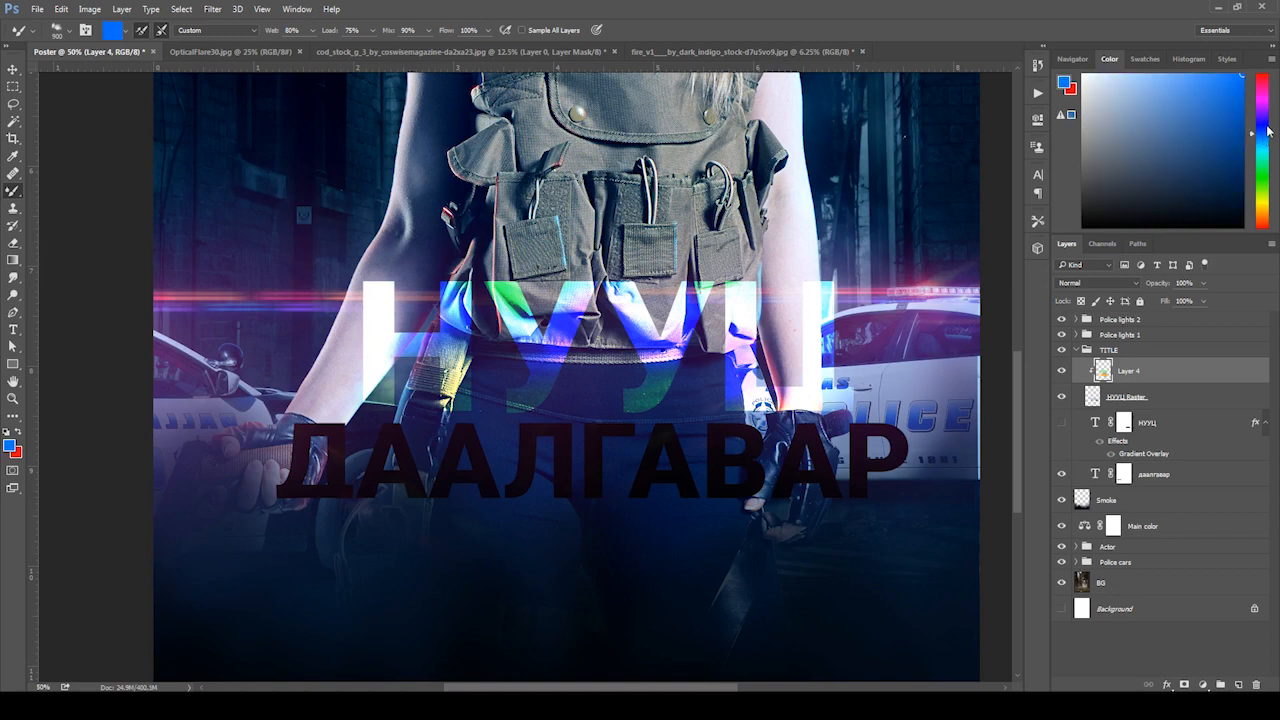
{"action": "left_click", "coordinate": [1264, 126]}
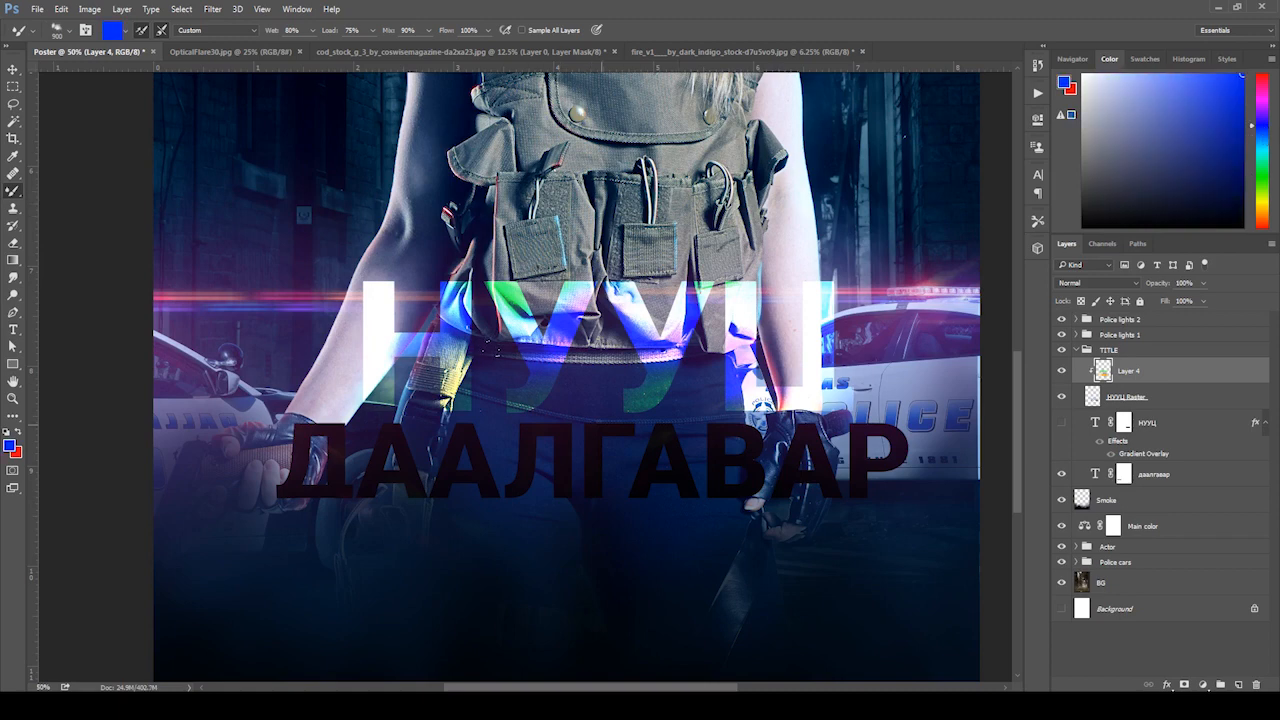
{"action": "left_click", "coordinate": [1264, 176]}
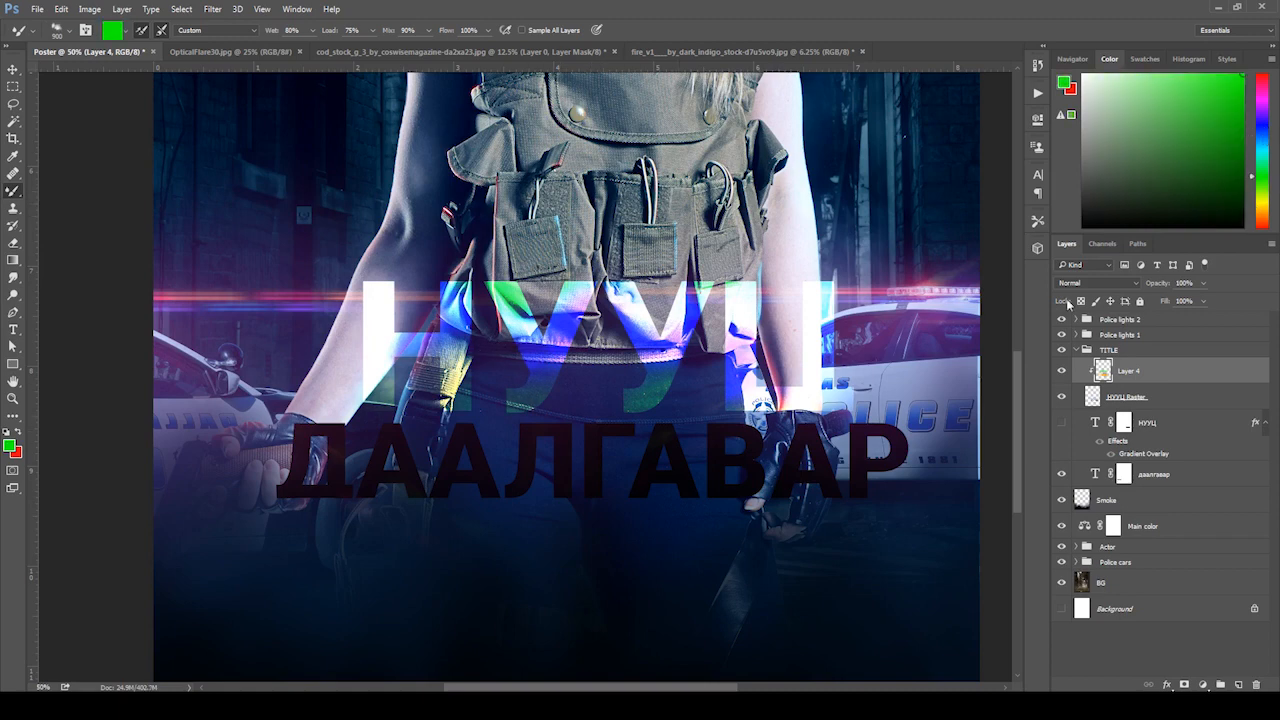
- Paint orange and dark brown accents onto the НУУЦ letters on Layer 4 and check the title on the poster
{"action": "left_click", "coordinate": [1264, 221]}
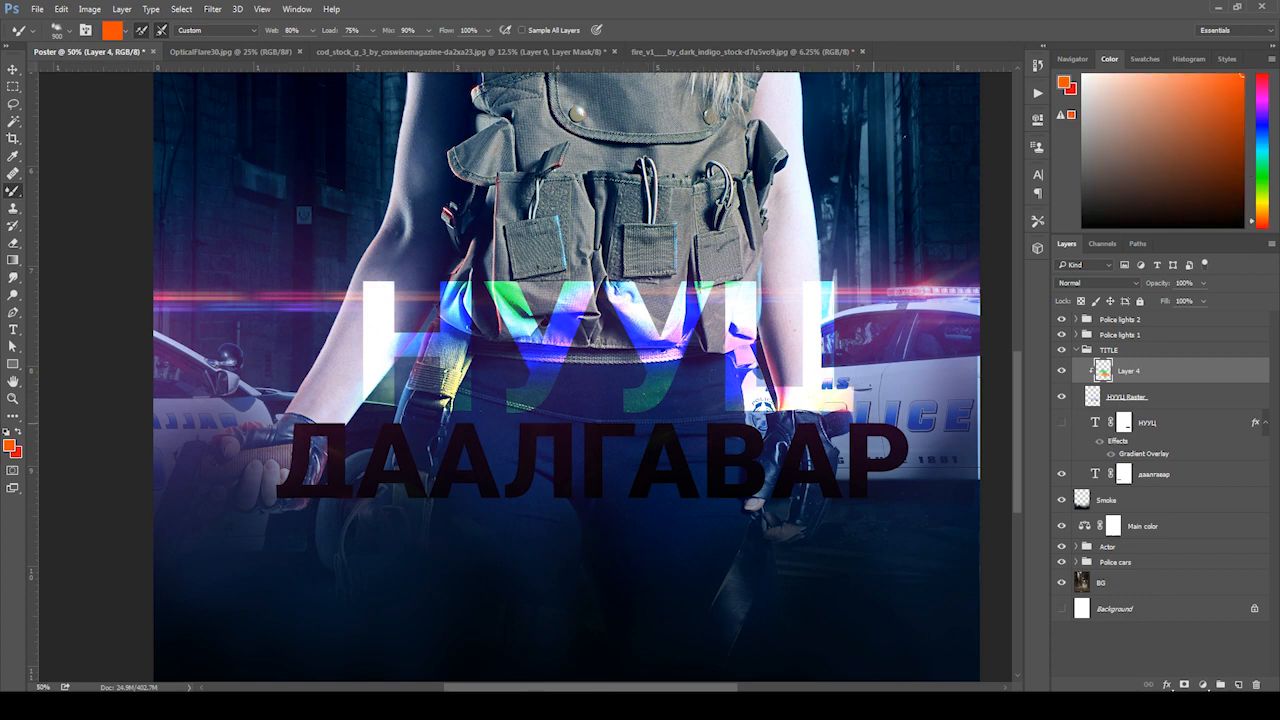
{"action": "left_click", "coordinate": [447, 482]}
{"action": "left_click_drag", "start_coordinate": [1222, 180], "coordinate": [1229, 194]}
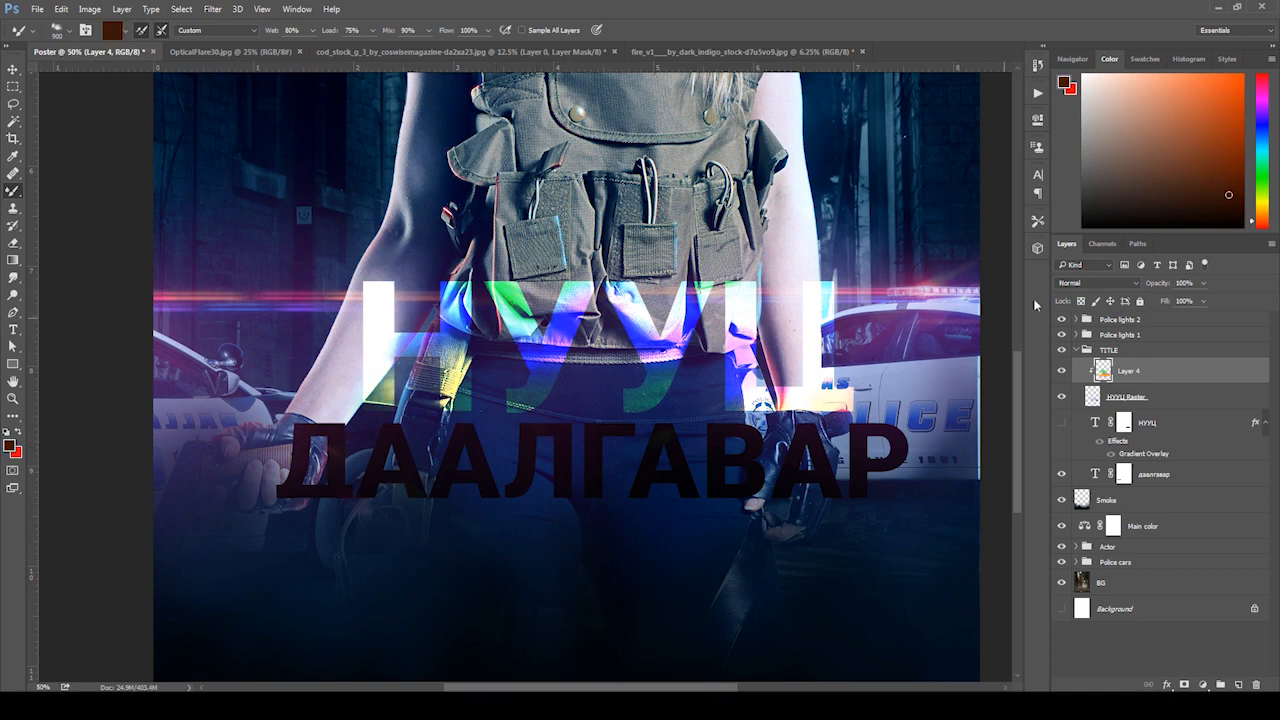
{"action": "left_click", "coordinate": [1231, 169]}
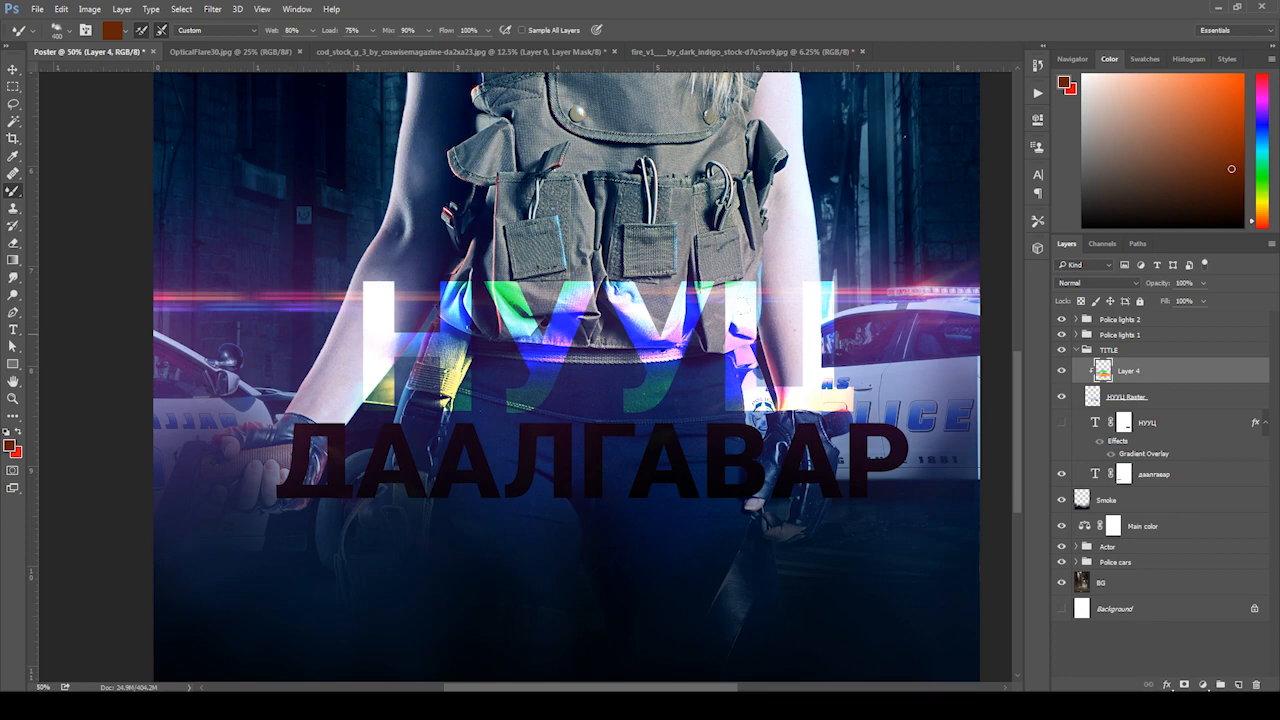
{"action": "key", "text": "ctrl+minus"}
{"action": "scroll", "coordinate": [812, 365], "scroll_direction": "up", "scroll_amount": 5}
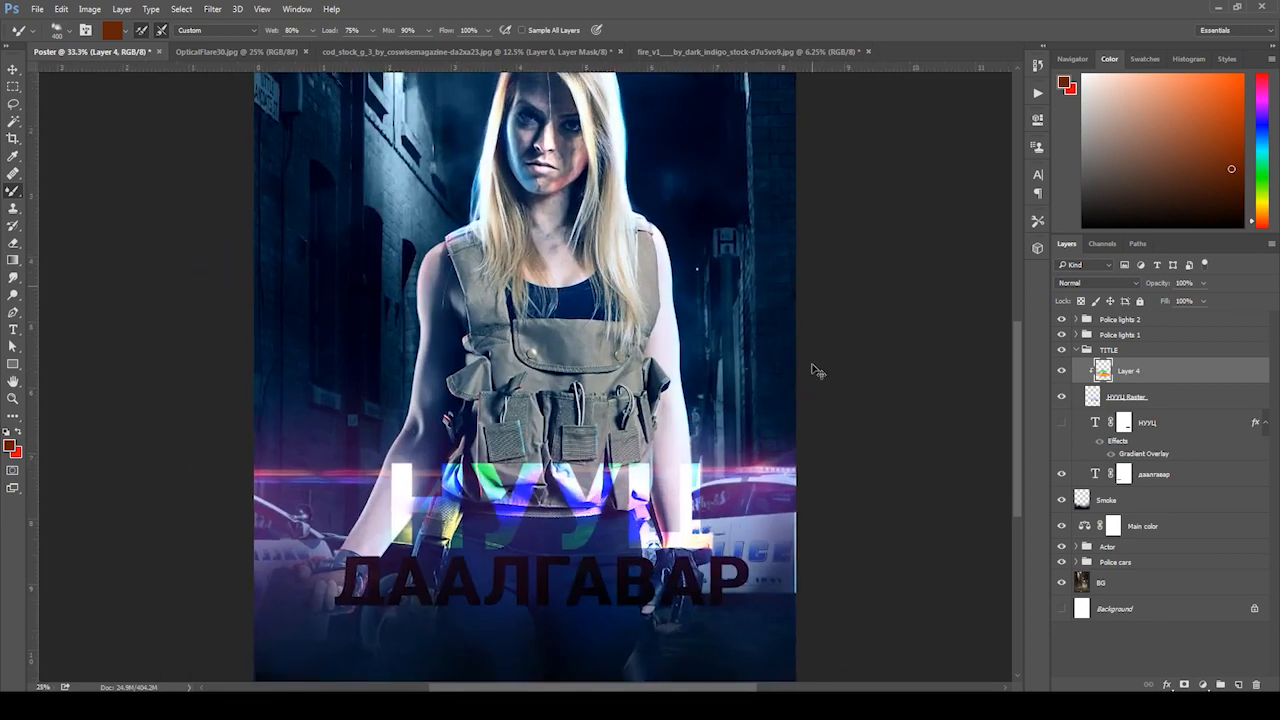
{"action": "key", "text": "ctrl+plus"}
{"action": "scroll", "coordinate": [700, 420], "scroll_direction": "down", "scroll_amount": 6}
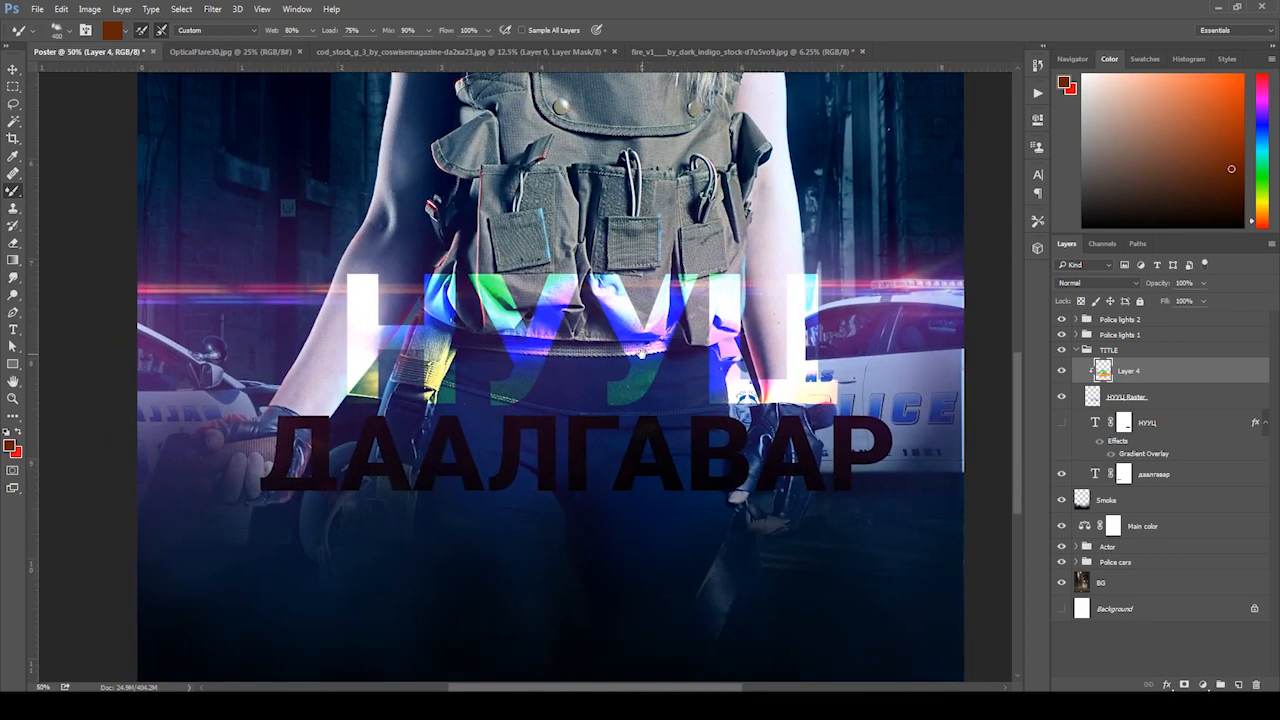
{"action": "mouse_move", "coordinate": [598, 385]}
{"action": "left_mouse_down"}
{"action": "mouse_move", "coordinate": [629, 364]}
{"action": "mouse_move", "coordinate": [574, 382]}
{"action": "left_mouse_up"}
- Group Layer 4 with НУУЦ Raster inside TITLE and name the new group НУУЦ
{"action": "key", "text": "v"}
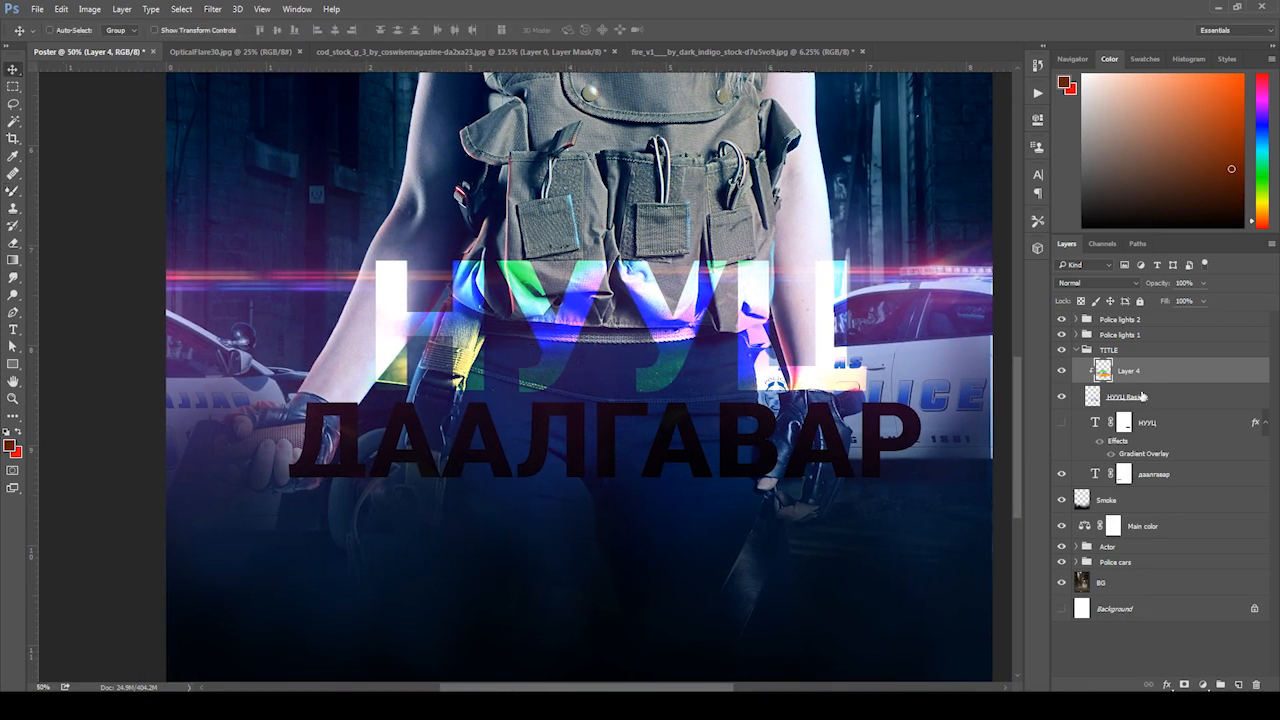
{"action": "left_click", "coordinate": [1143, 398], "text": "shift"}
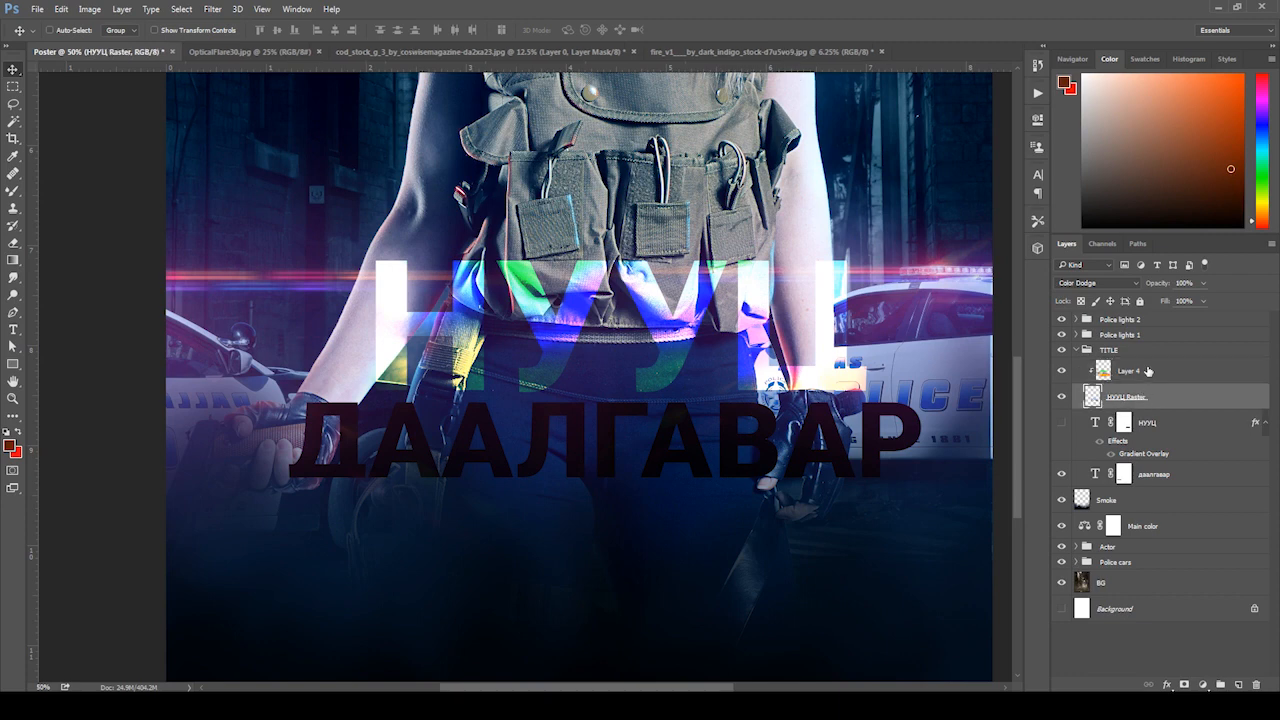
{"action": "key", "text": "ctrl+g"}
{"action": "double_click", "coordinate": [1125, 365]}
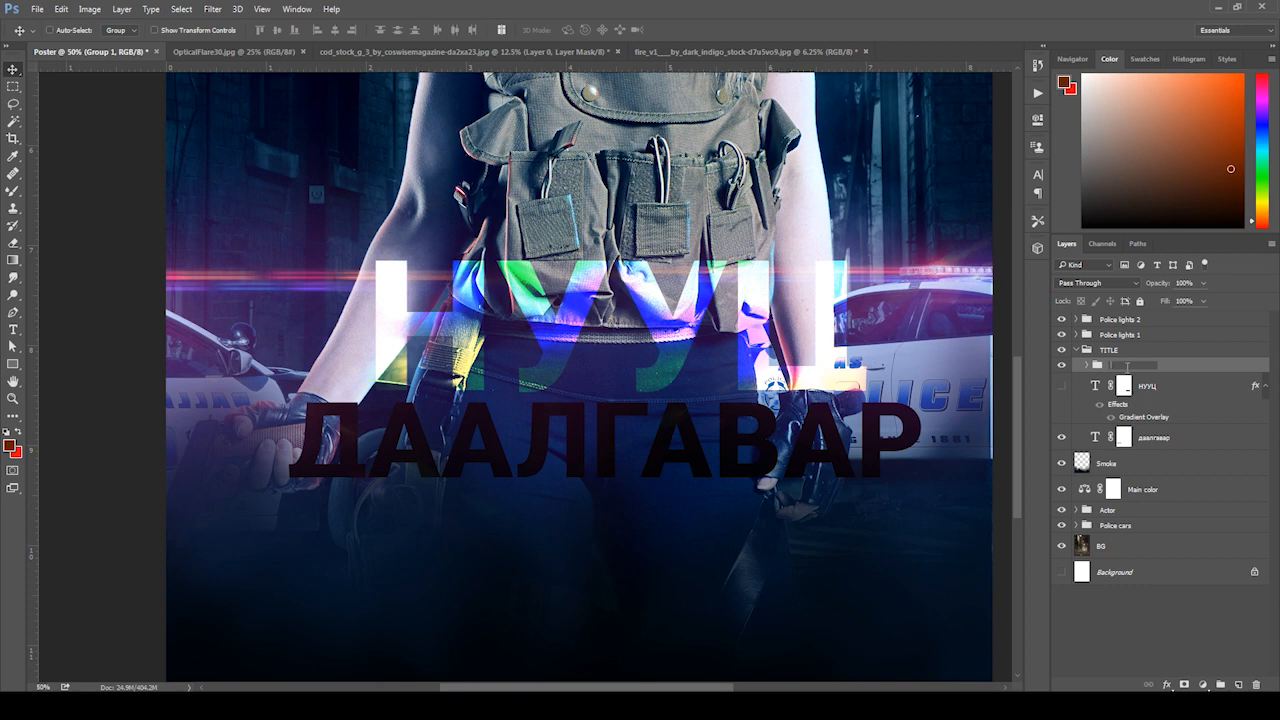
{"action": "type", "text": "НУУЦ"}
{"action": "key", "text": "Return"}
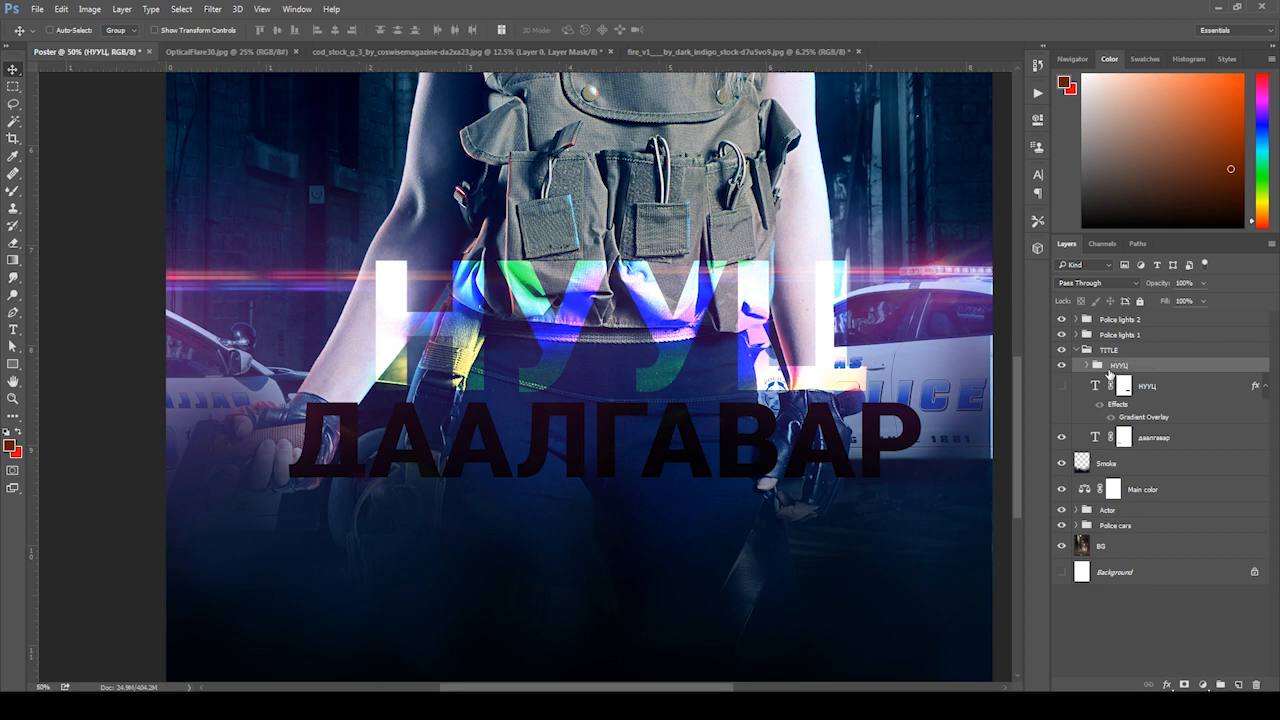
- Enable a Drop Shadow effect on the НУУЦ group and set its angle to 138°
{"action": "right_click", "coordinate": [1135, 366]}
{"action": "left_click", "coordinate": [990, 249]}
{"action": "left_click_drag", "start_coordinate": [808, 162], "coordinate": [1007, 160]}
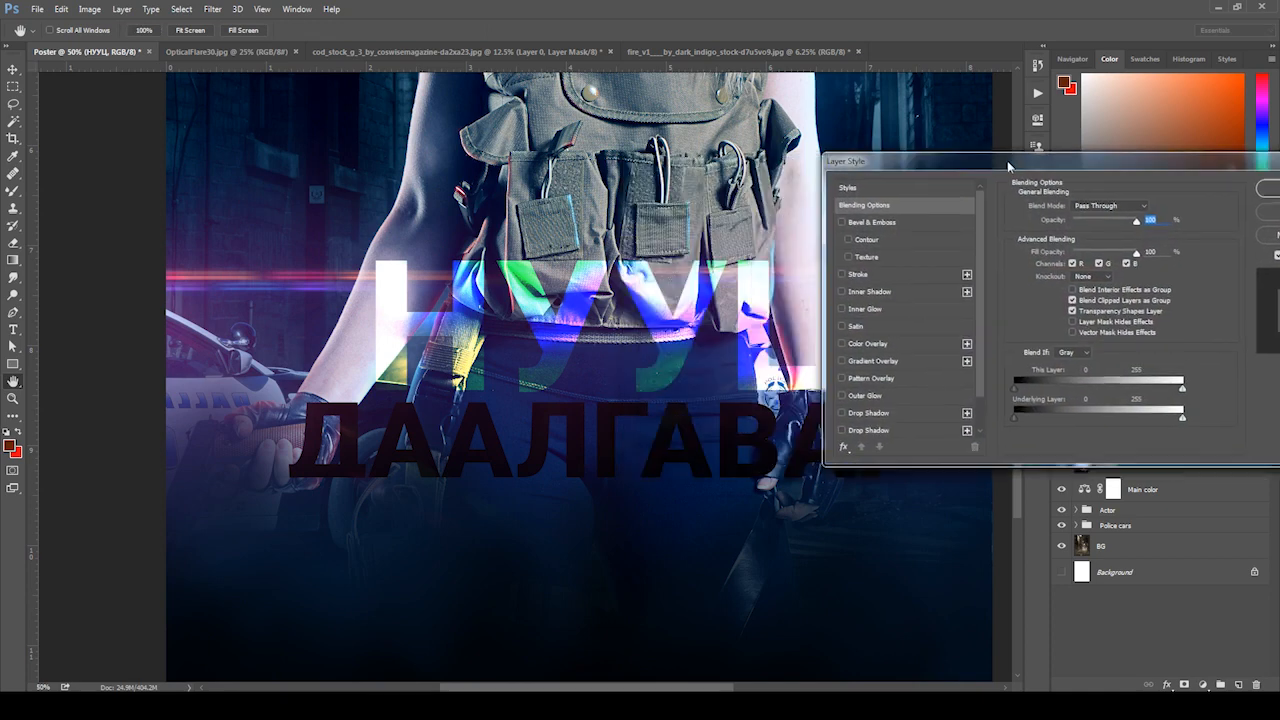
{"action": "left_click", "coordinate": [842, 413]}
{"action": "left_click", "coordinate": [878, 414]}
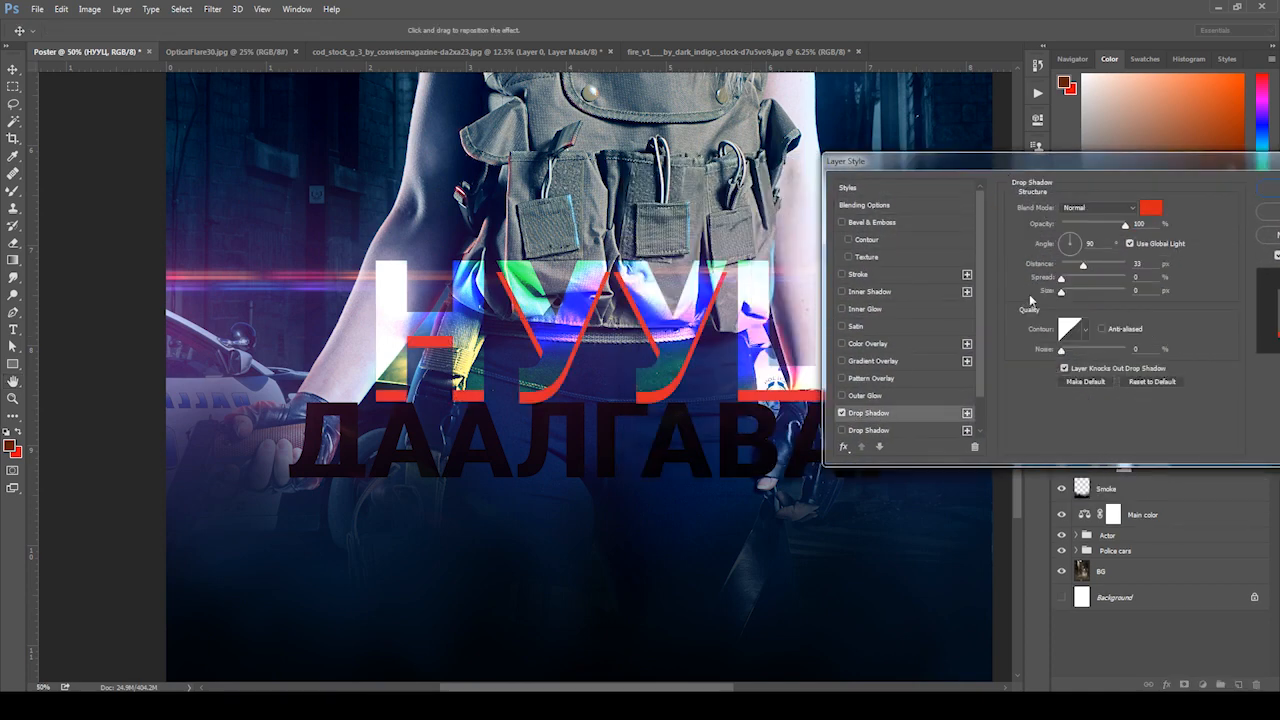
{"action": "left_click", "coordinate": [1067, 243]}
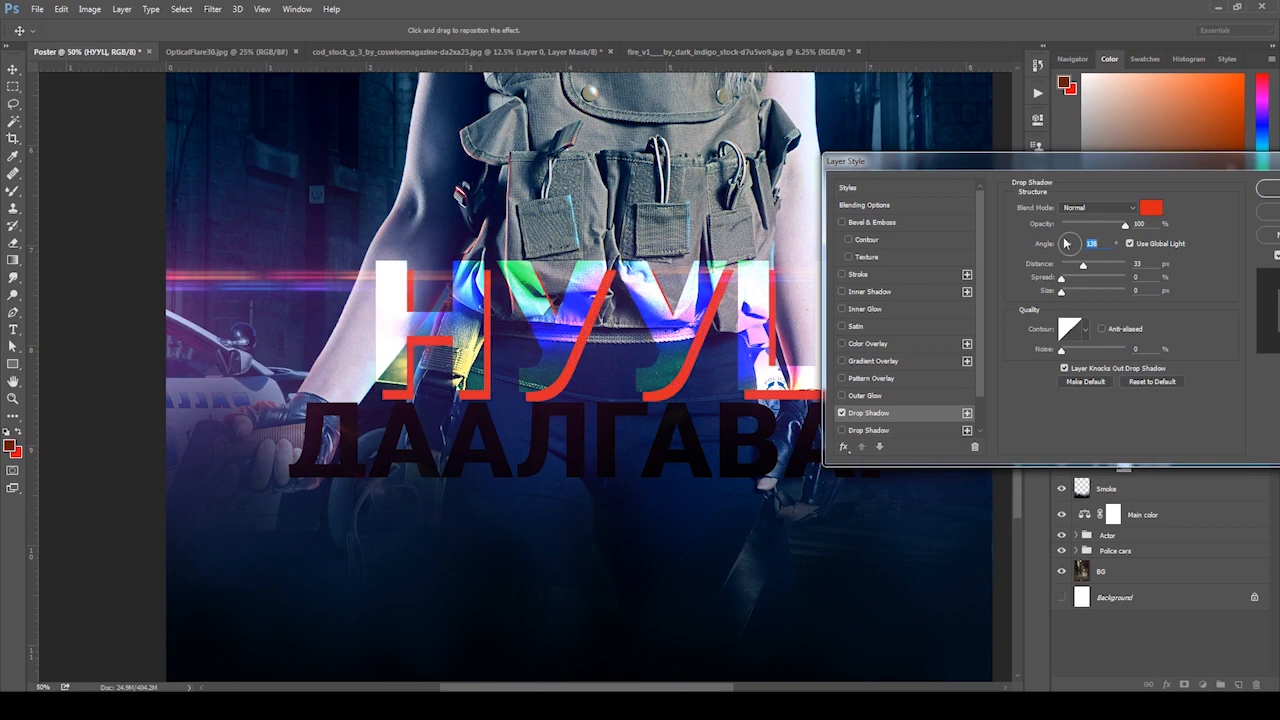
{"action": "left_click_drag", "start_coordinate": [1037, 163], "coordinate": [1036, 188]}
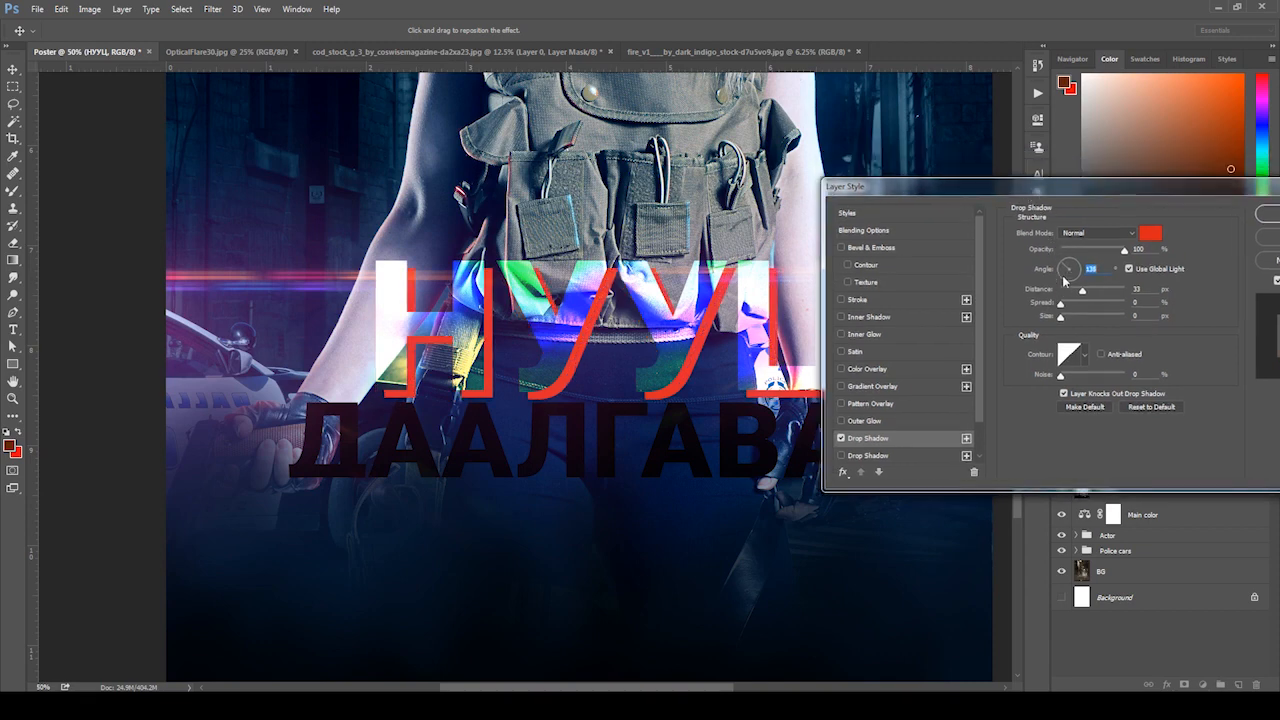
- Try Overlay for the НУУЦ drop shadow, reduce its distance to 17 px and set its blend mode to Multiply
{"action": "left_click", "coordinate": [1096, 233]}
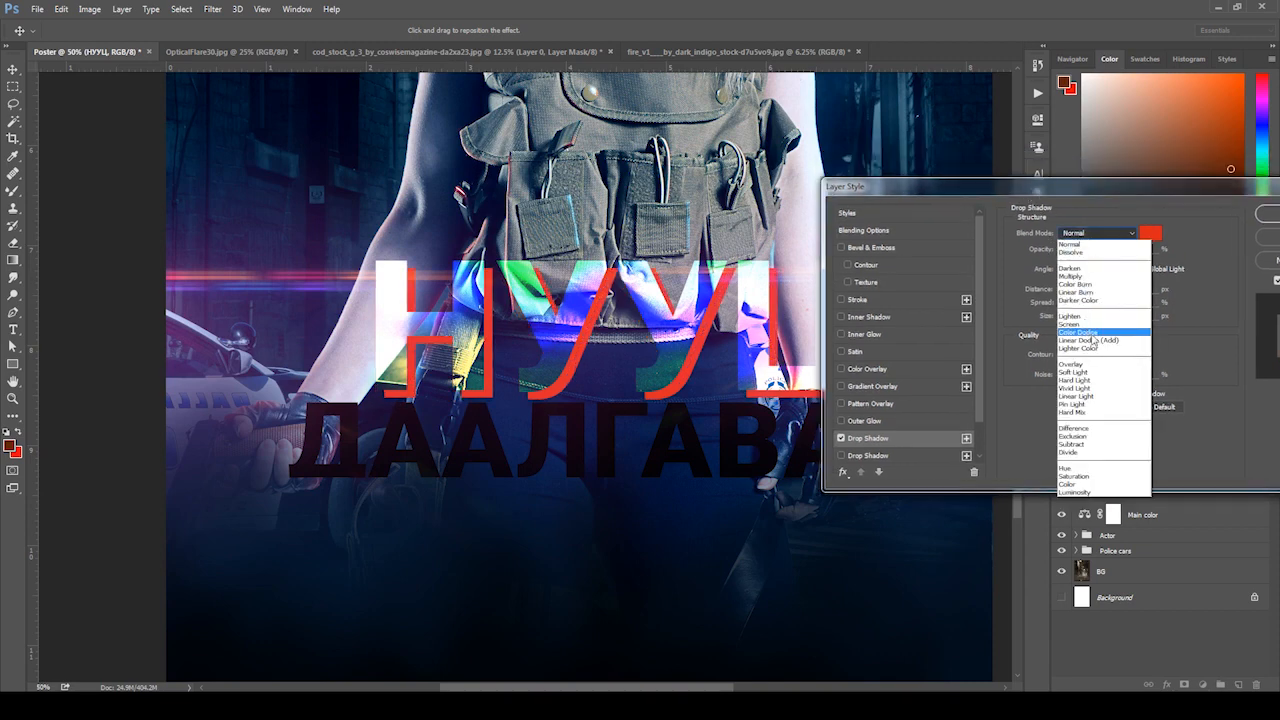
{"action": "left_click", "coordinate": [1085, 365]}
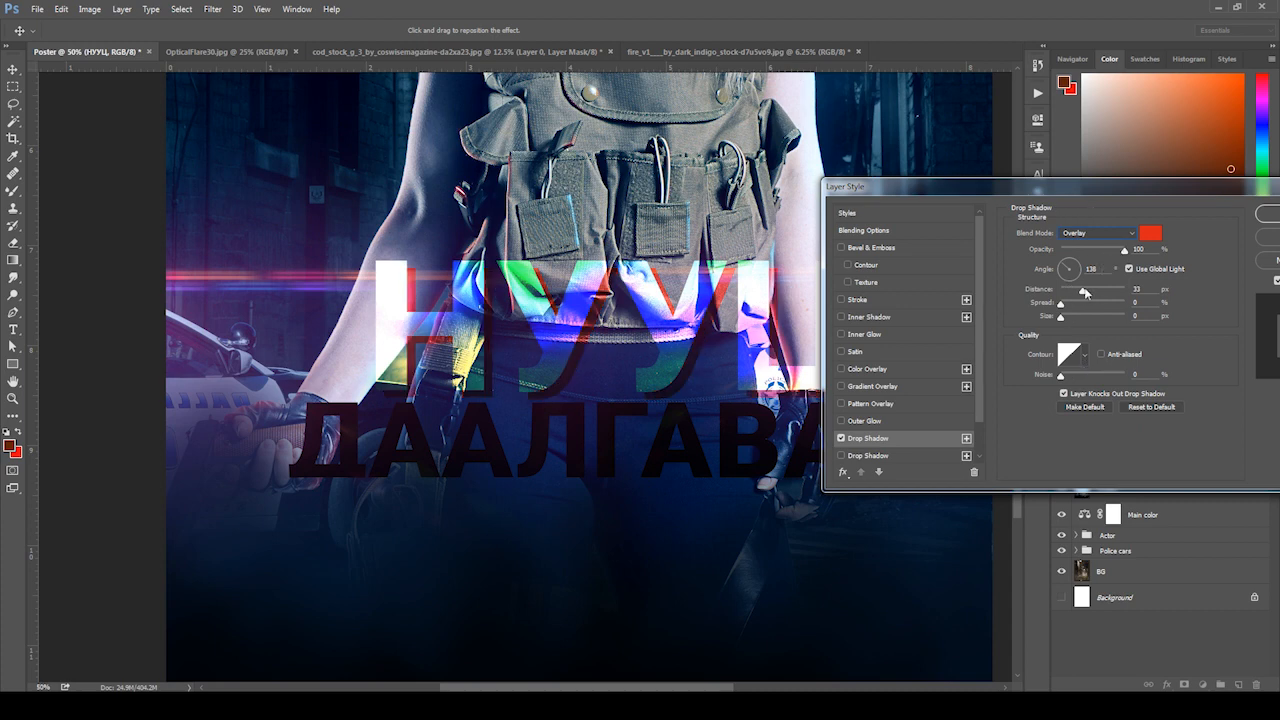
{"action": "left_click_drag", "start_coordinate": [1086, 292], "coordinate": [1076, 294]}
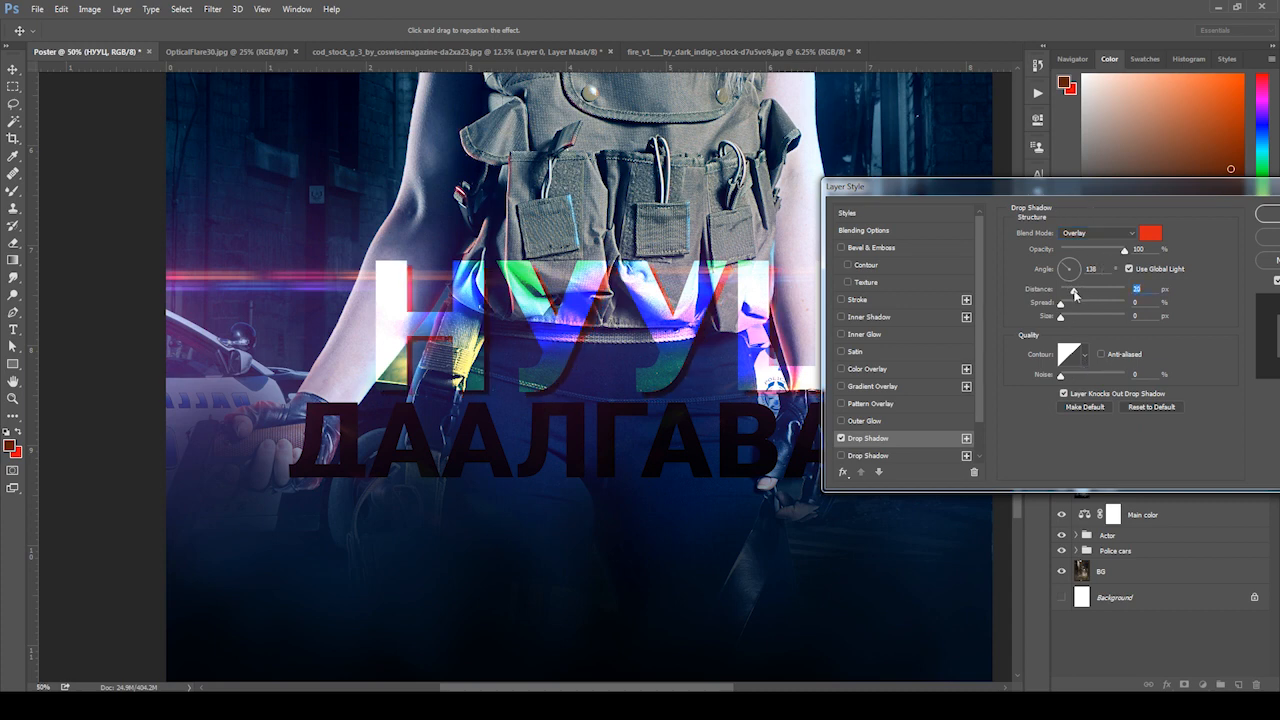
{"action": "left_click", "coordinate": [1079, 233]}
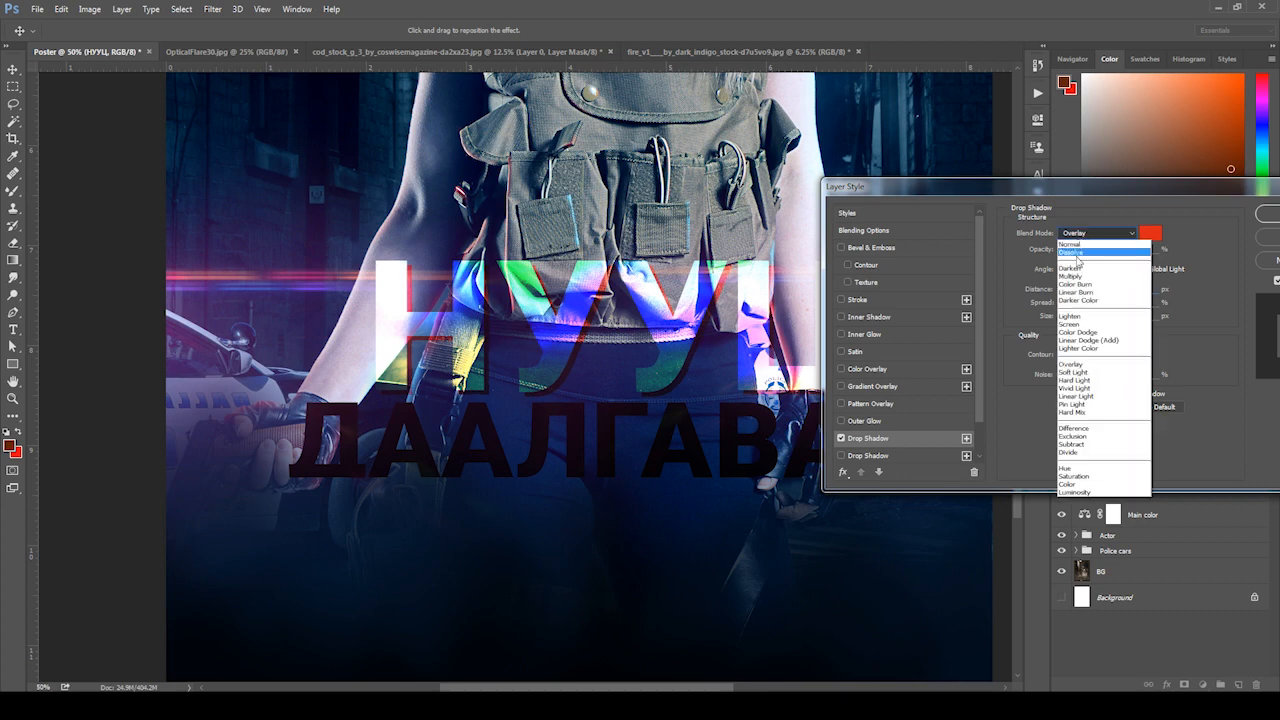
{"action": "left_click", "coordinate": [1075, 281]}
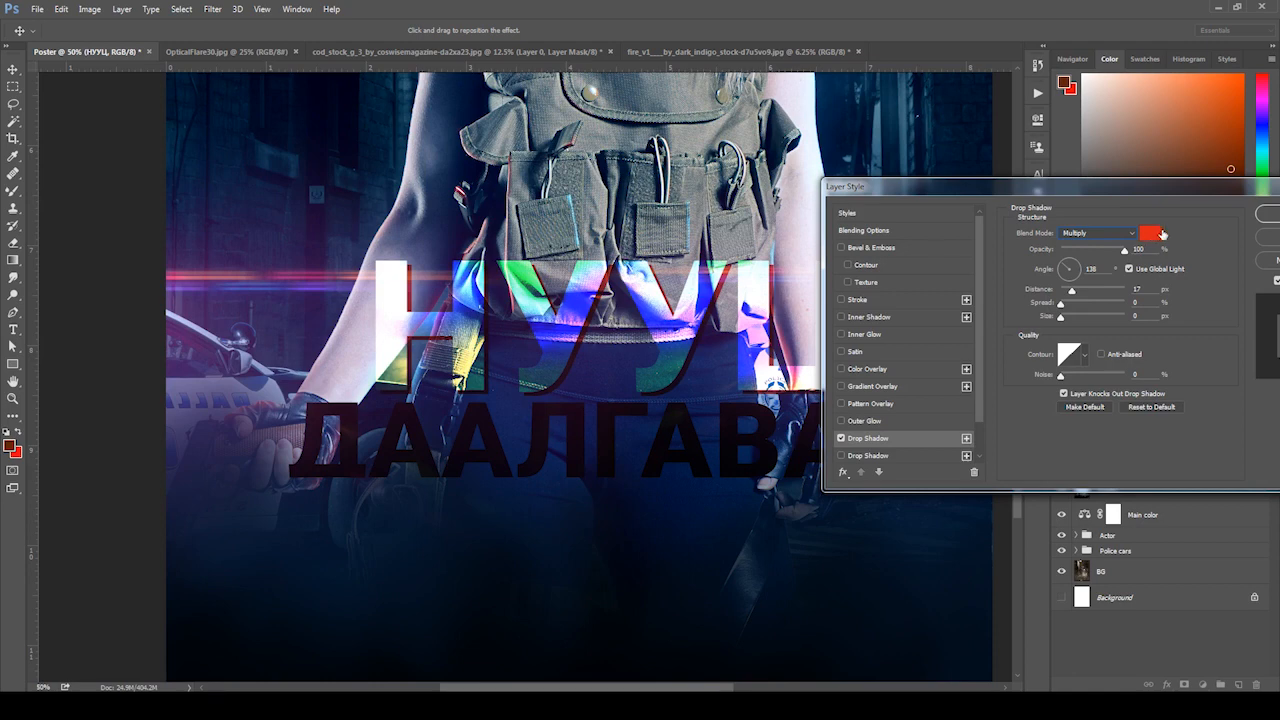
- Try a dark purple colour for the НУУЦ group's drop shadow
{"action": "left_click", "coordinate": [1161, 232]}
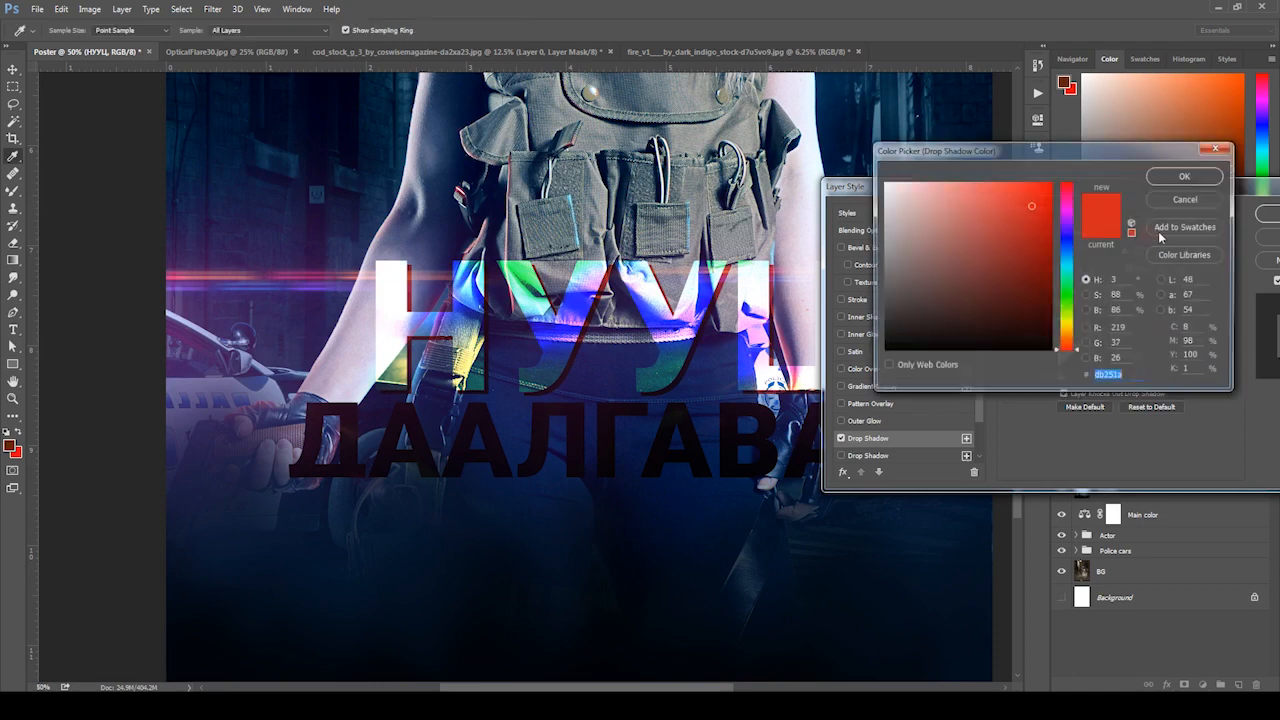
{"action": "left_click", "coordinate": [762, 437]}
{"action": "left_click", "coordinate": [1032, 317]}
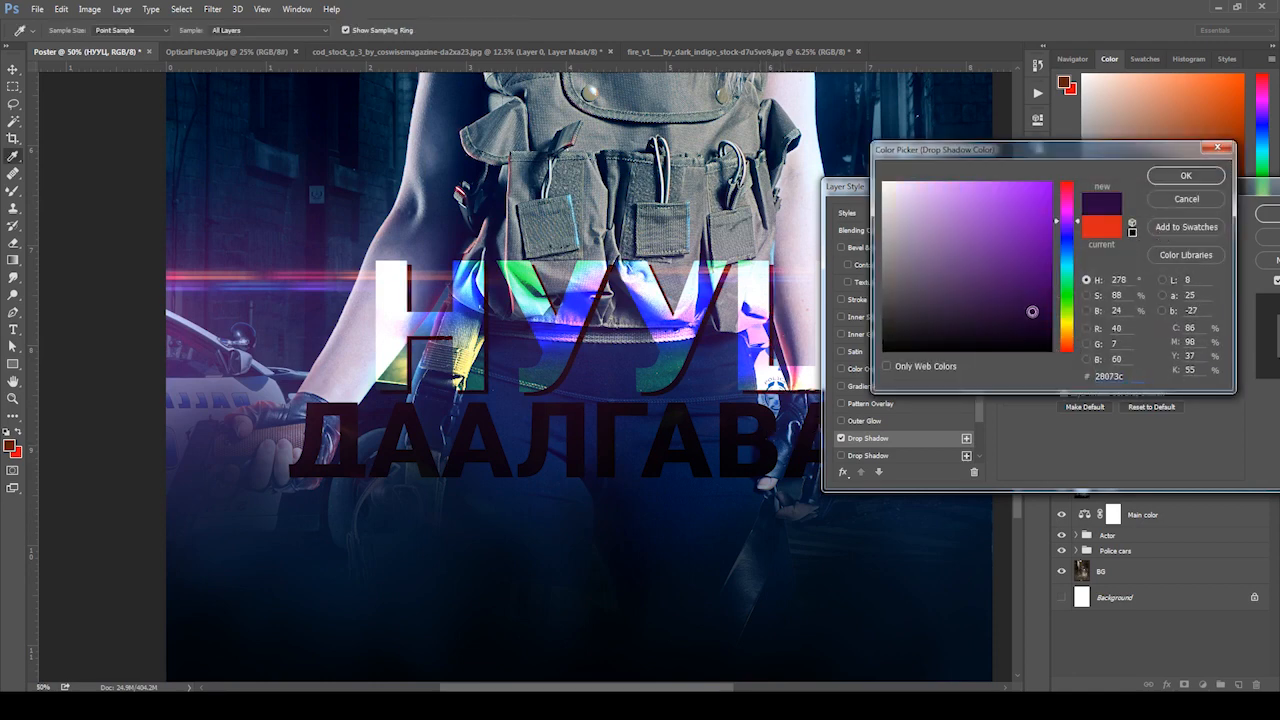
{"action": "left_click", "coordinate": [1170, 176]}
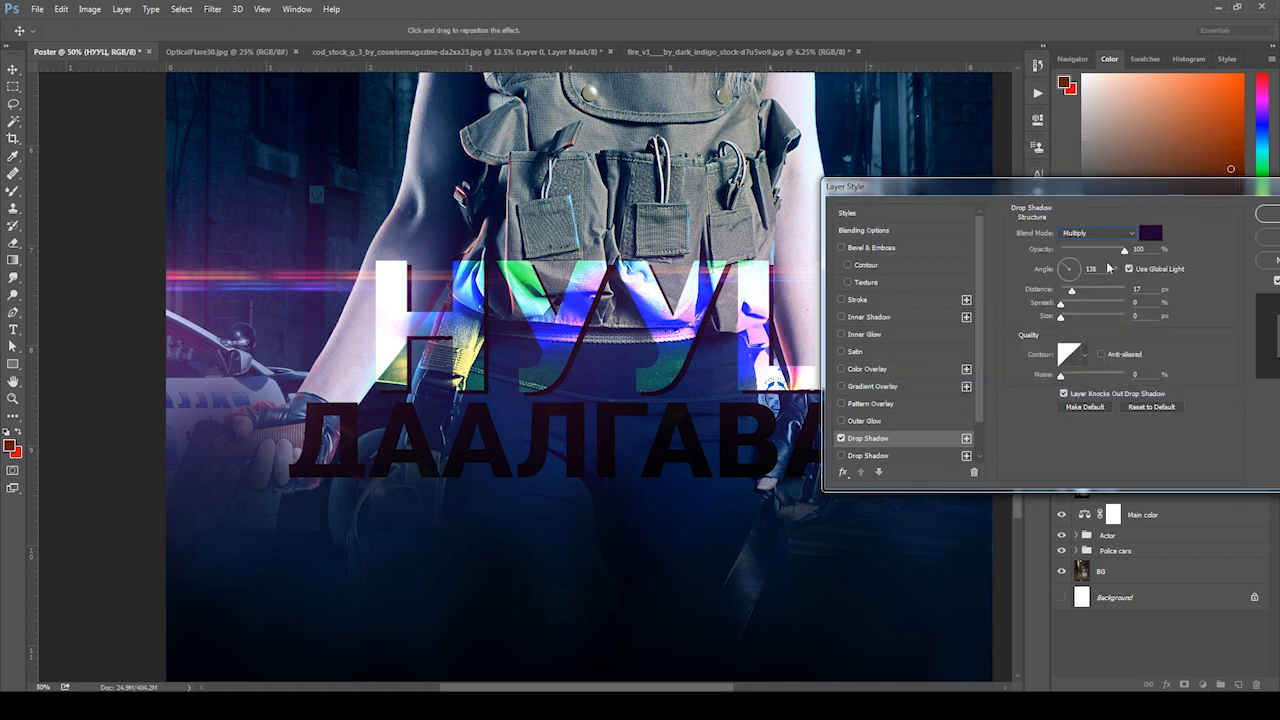
- Reduce the opacity of the НУУЦ drop shadow and change its colour to dark red
{"action": "mouse_move", "coordinate": [1106, 251]}
{"action": "left_mouse_down"}
{"action": "mouse_move", "coordinate": [1077, 254]}
{"action": "mouse_move", "coordinate": [1089, 254]}
{"action": "left_mouse_up"}
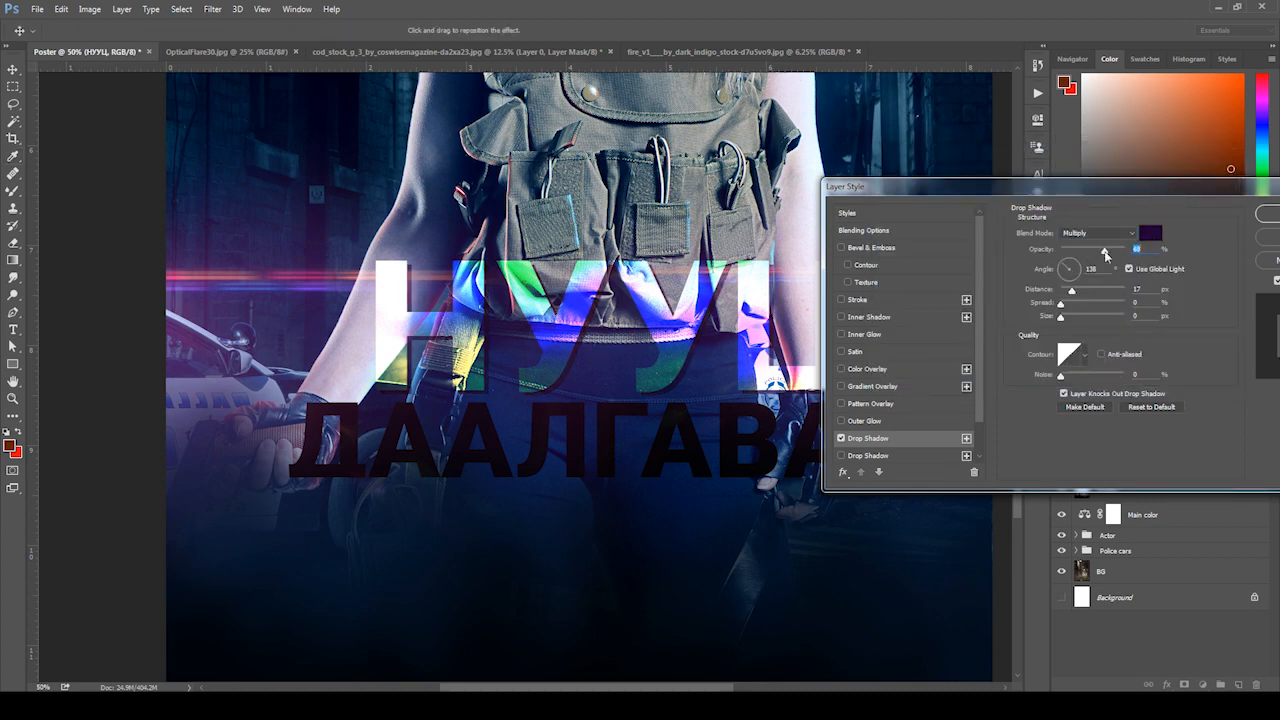
{"action": "left_click", "coordinate": [1149, 233]}
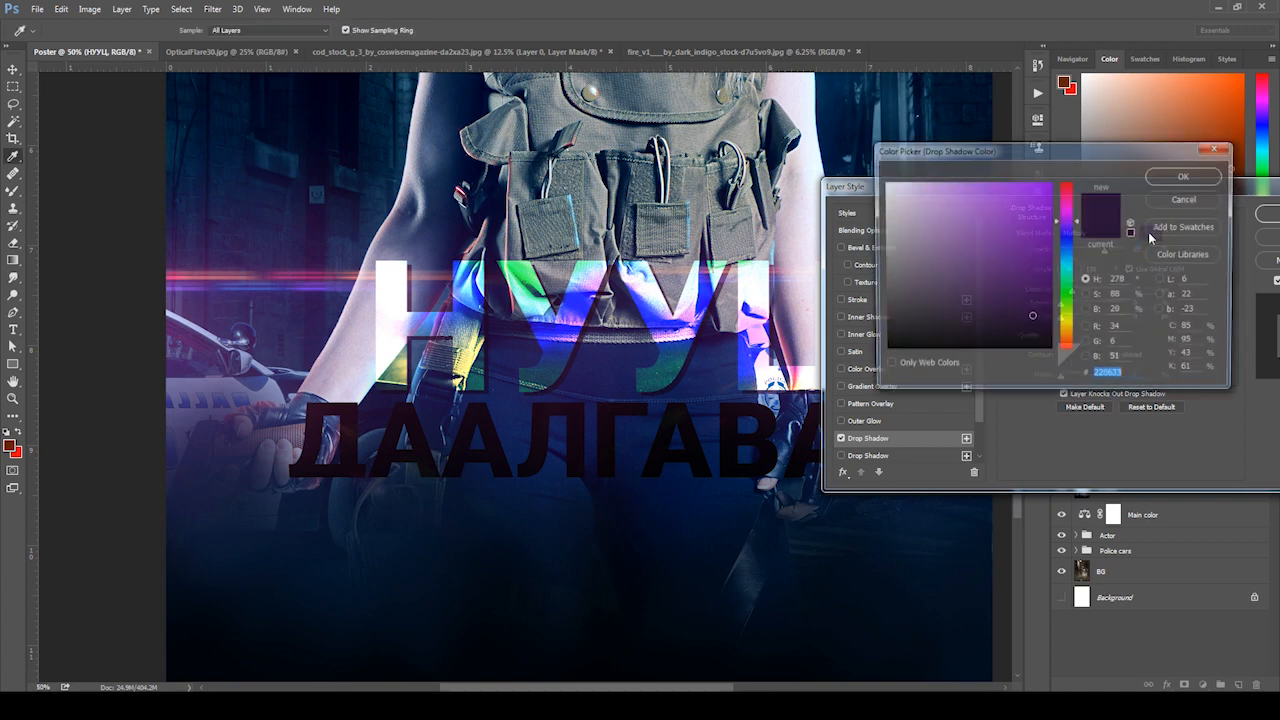
{"action": "left_click", "coordinate": [1070, 194]}
{"action": "left_click", "coordinate": [1069, 183]}
{"action": "left_click_drag", "start_coordinate": [1036, 298], "coordinate": [1052, 244]}
{"action": "left_click", "coordinate": [1185, 175]}
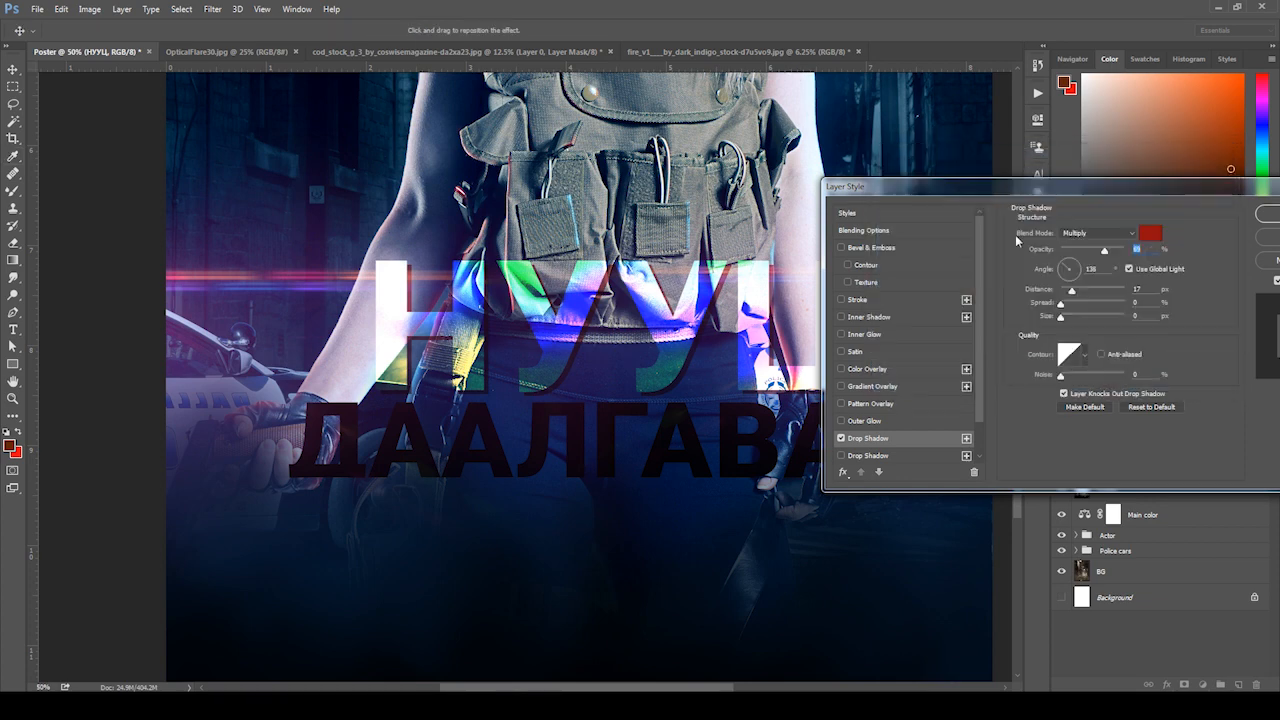
- Enable a Bevel & Emboss effect on the НУУЦ group and show its settings
{"action": "left_click", "coordinate": [842, 300]}
{"action": "left_click", "coordinate": [842, 300]}
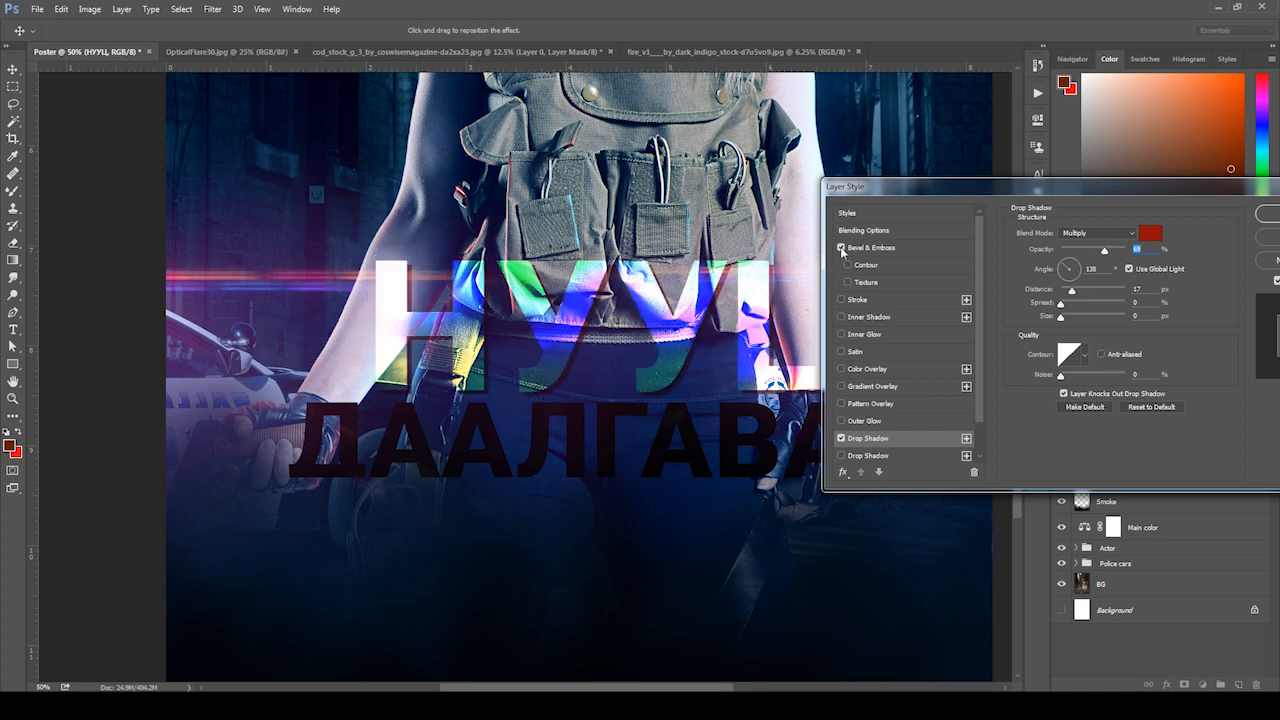
{"action": "left_click", "coordinate": [857, 250]}
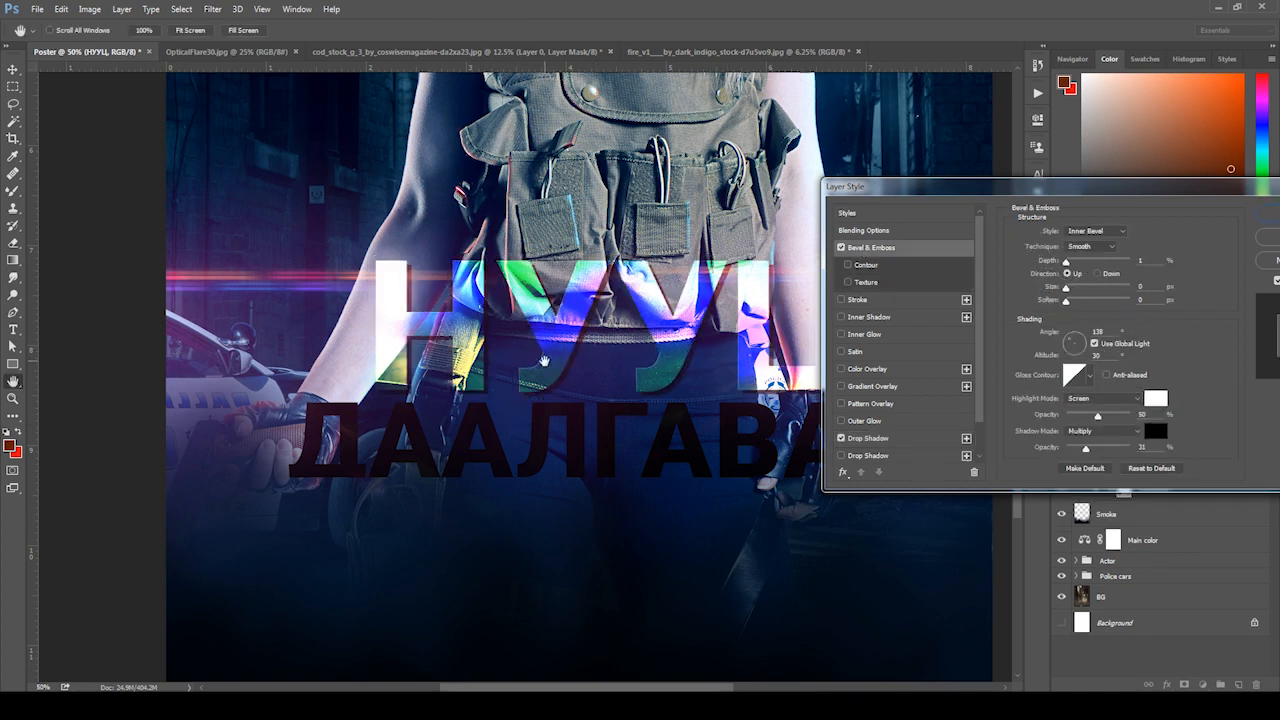
- Compare several gloss contours for the НУУЦ bevel, choose the deep cove-shaped one and apply the layer style
{"action": "left_click", "coordinate": [1089, 378]}
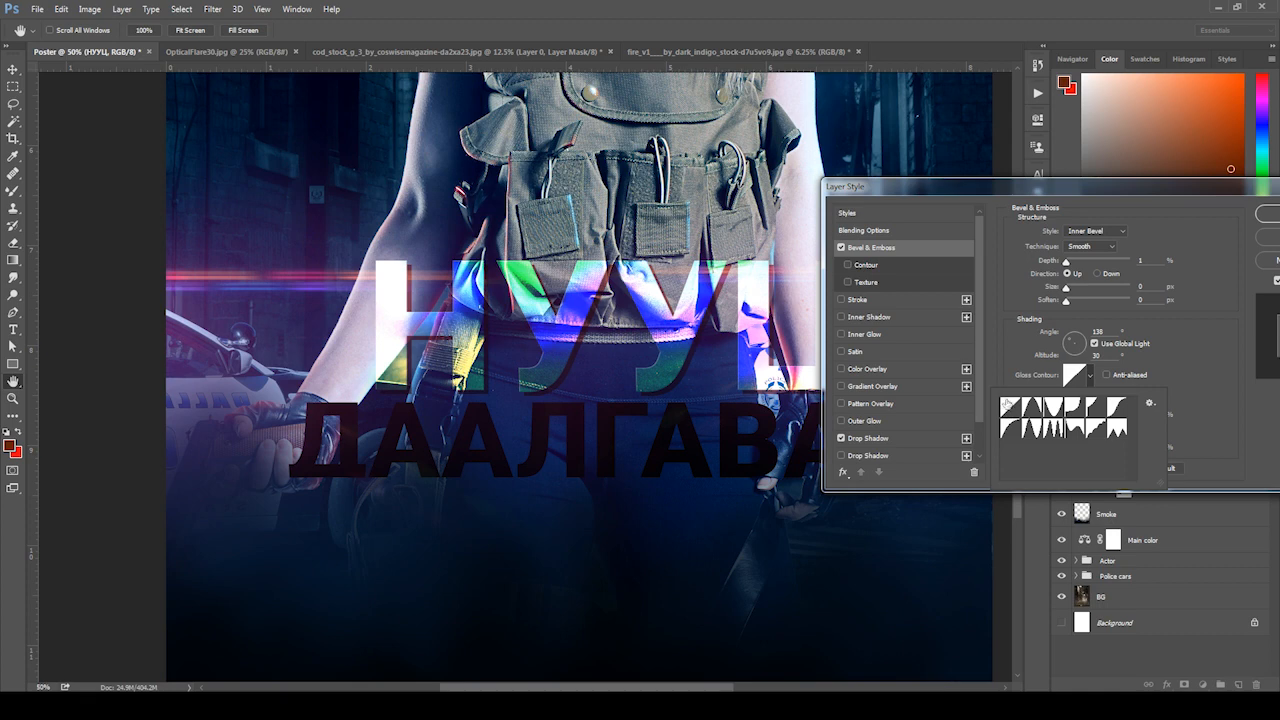
{"action": "left_click", "coordinate": [1056, 410]}
{"action": "left_click", "coordinate": [1073, 410]}
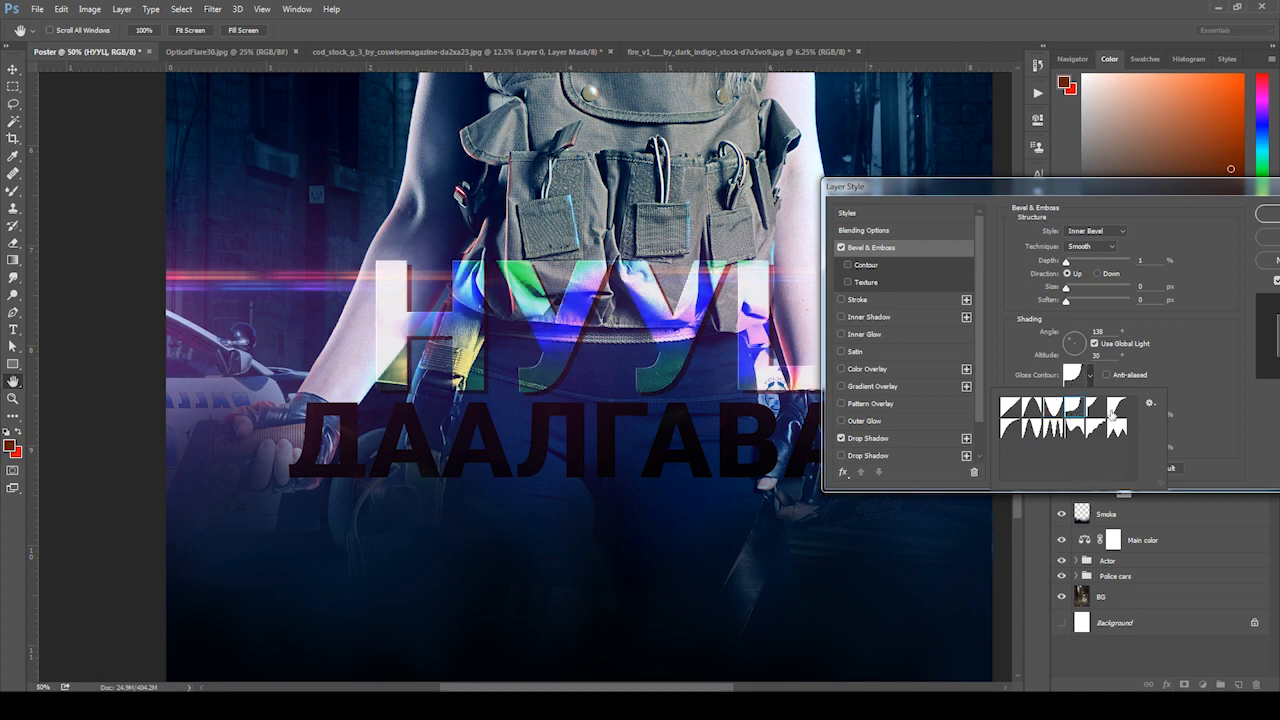
{"action": "left_click", "coordinate": [1112, 414]}
{"action": "left_click", "coordinate": [1118, 430]}
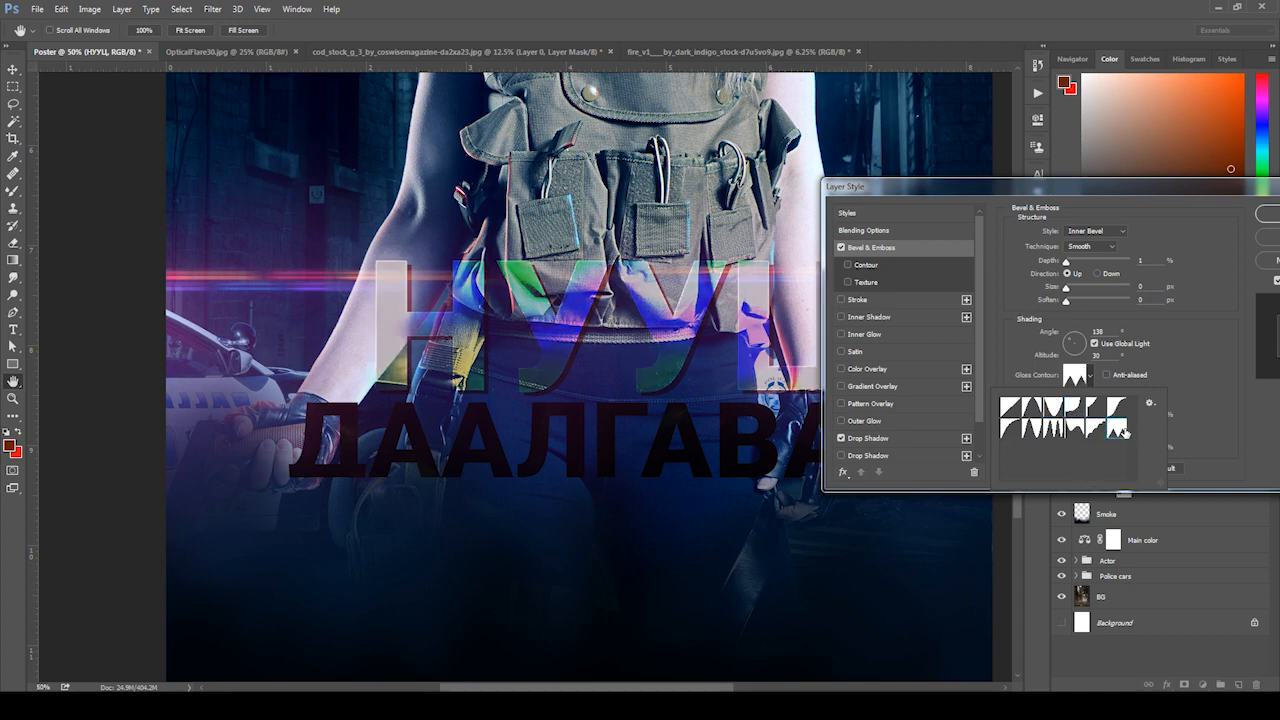
{"action": "left_click", "coordinate": [1098, 432]}
{"action": "left_click", "coordinate": [1079, 435]}
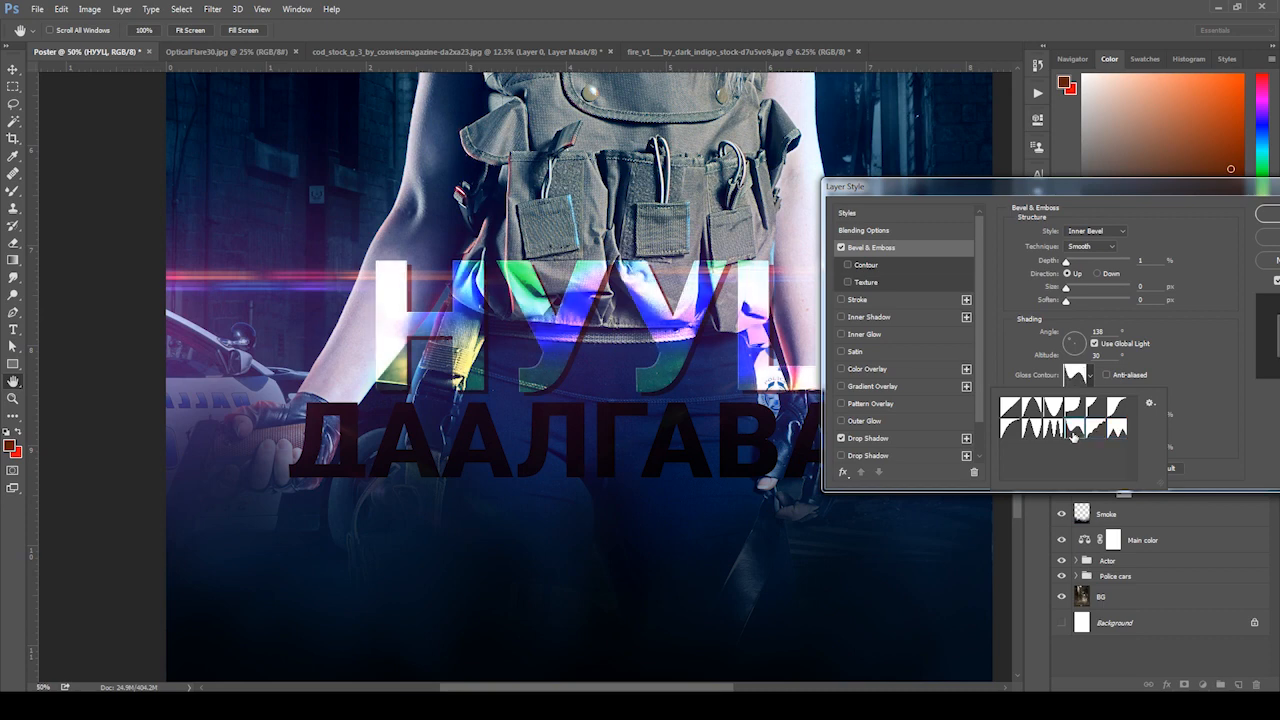
{"action": "left_click", "coordinate": [1100, 433]}
{"action": "left_click", "coordinate": [1119, 417]}
{"action": "left_click", "coordinate": [1095, 408]}
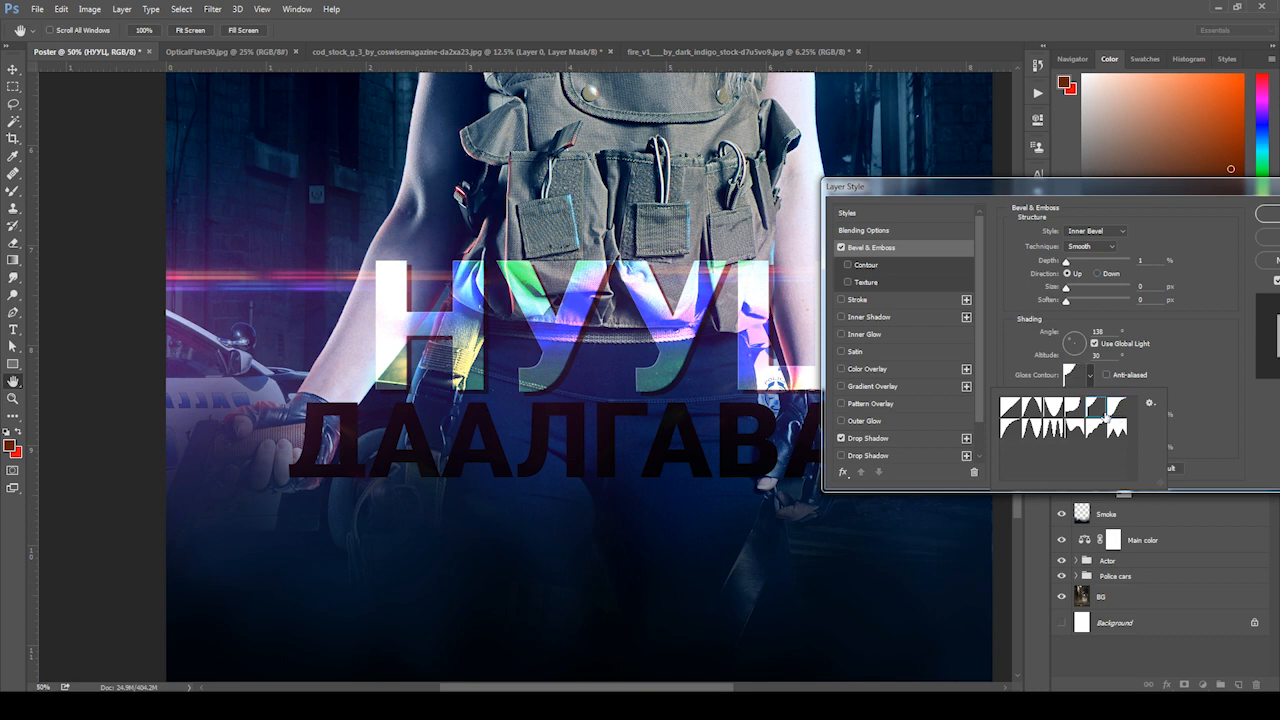
{"action": "left_click", "coordinate": [1098, 430]}
{"action": "left_click", "coordinate": [1070, 417]}
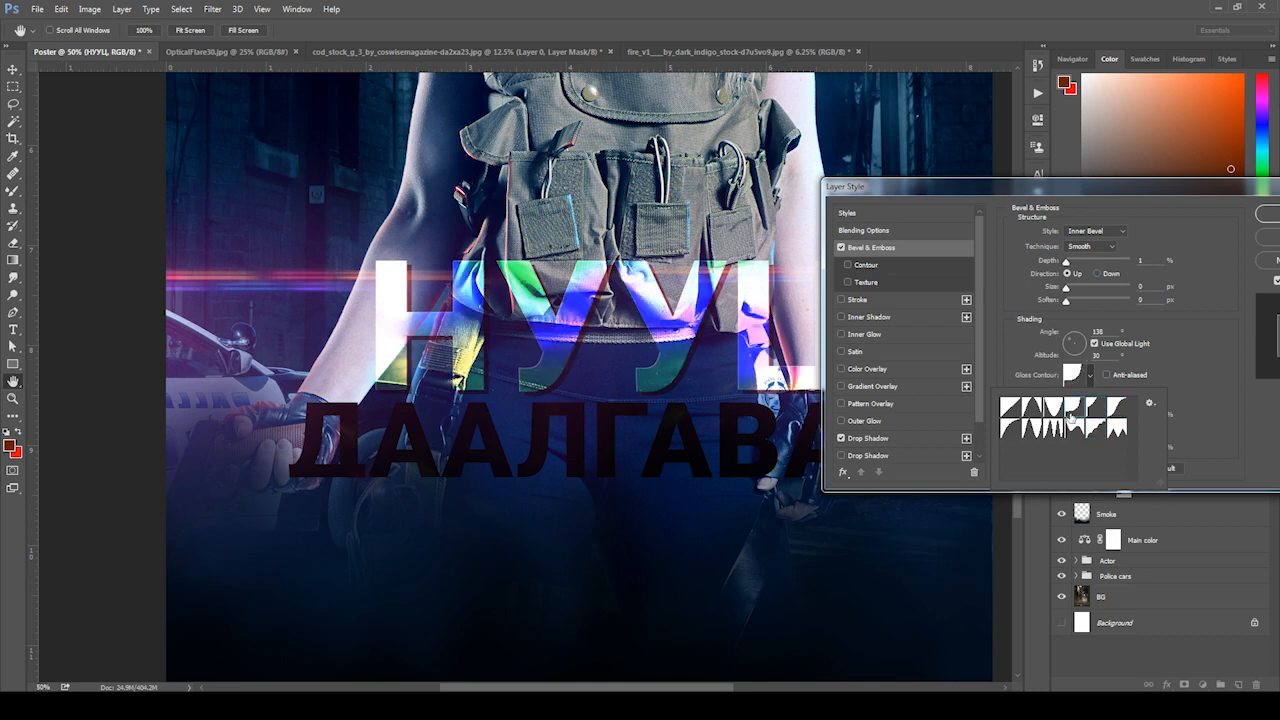
{"action": "left_click", "coordinate": [1213, 378]}
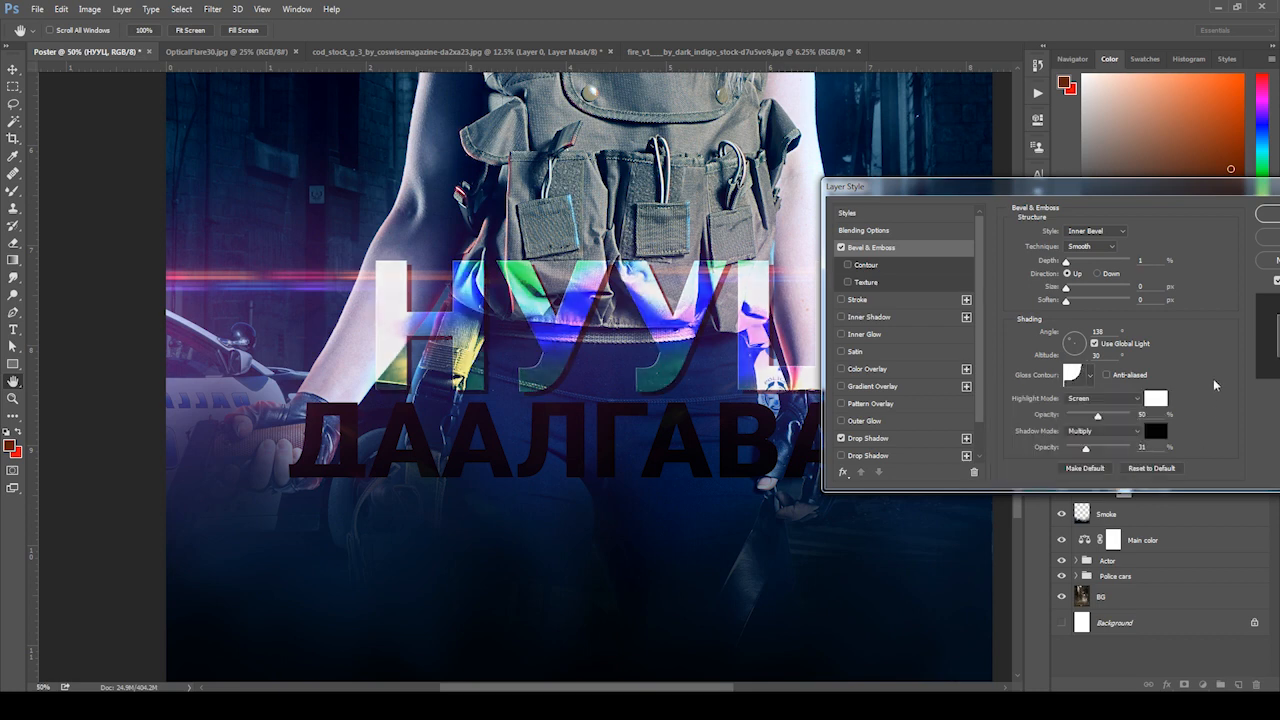
{"action": "left_click_drag", "start_coordinate": [945, 192], "coordinate": [808, 231]}
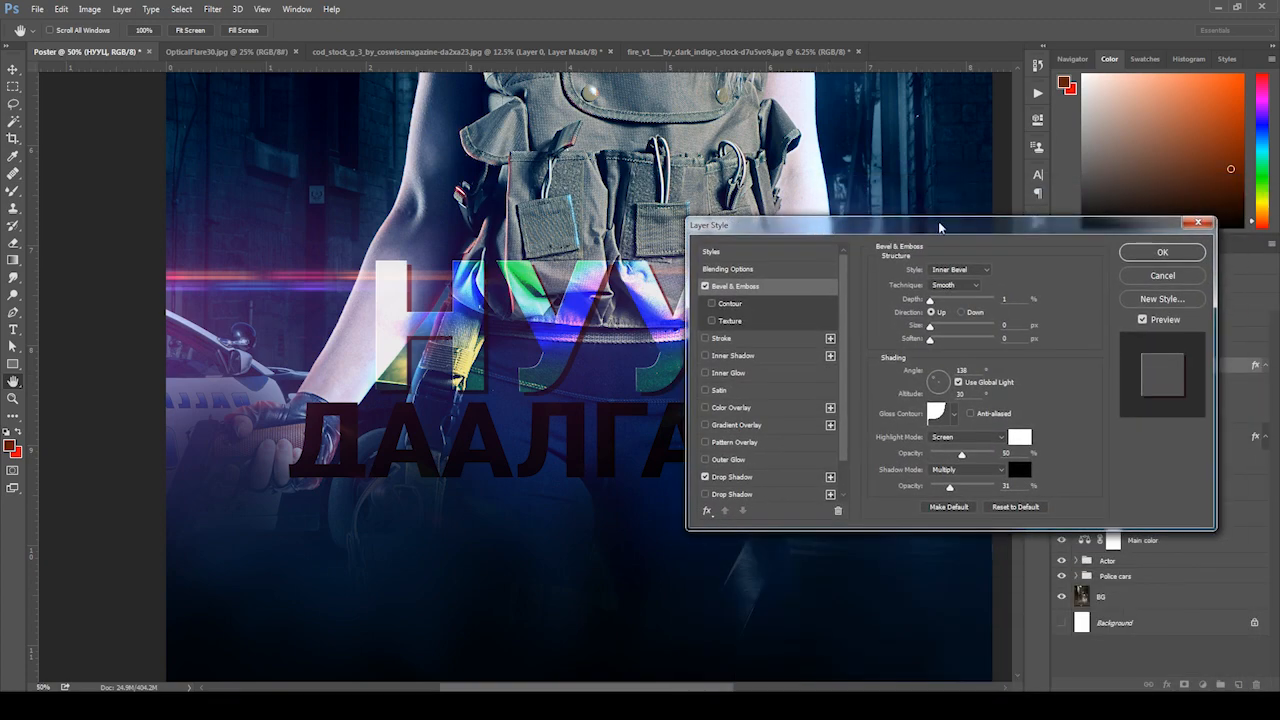
{"action": "left_click", "coordinate": [1160, 252]}
- Check the styled title on the poster and collapse the НУУЦ group's effects list
{"action": "key", "text": "v"}
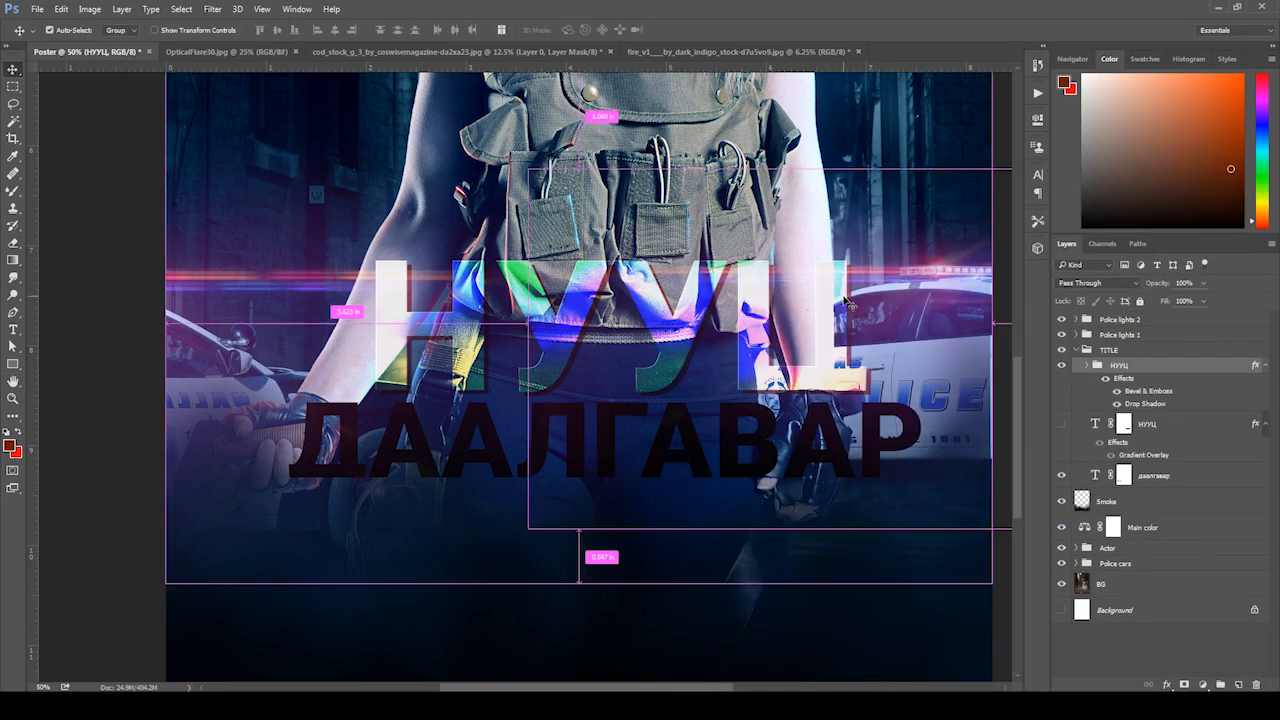
{"action": "key", "text": "ctrl+minus"}
{"action": "key", "text": "ctrl+minus"}
{"action": "key", "text": "ctrl+plus"}
{"action": "key", "text": "ctrl+plus"}
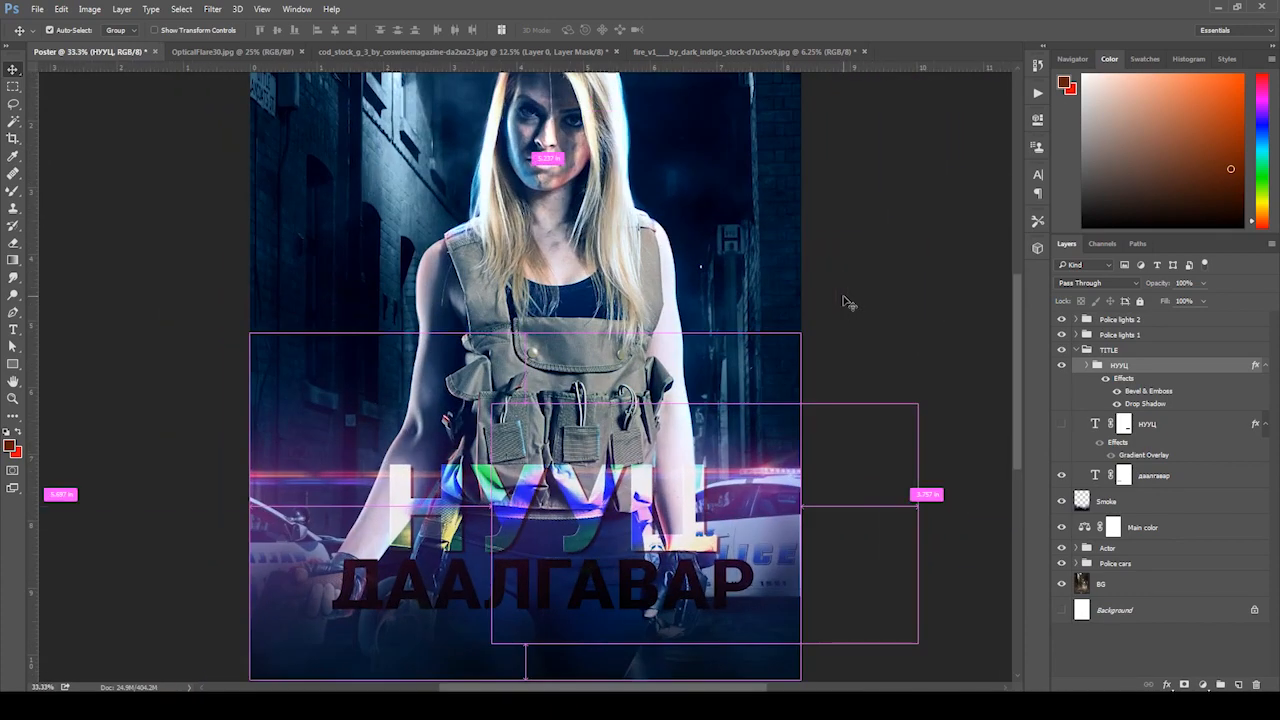
{"action": "left_click_drag", "start_coordinate": [726, 320], "coordinate": [762, 311]}
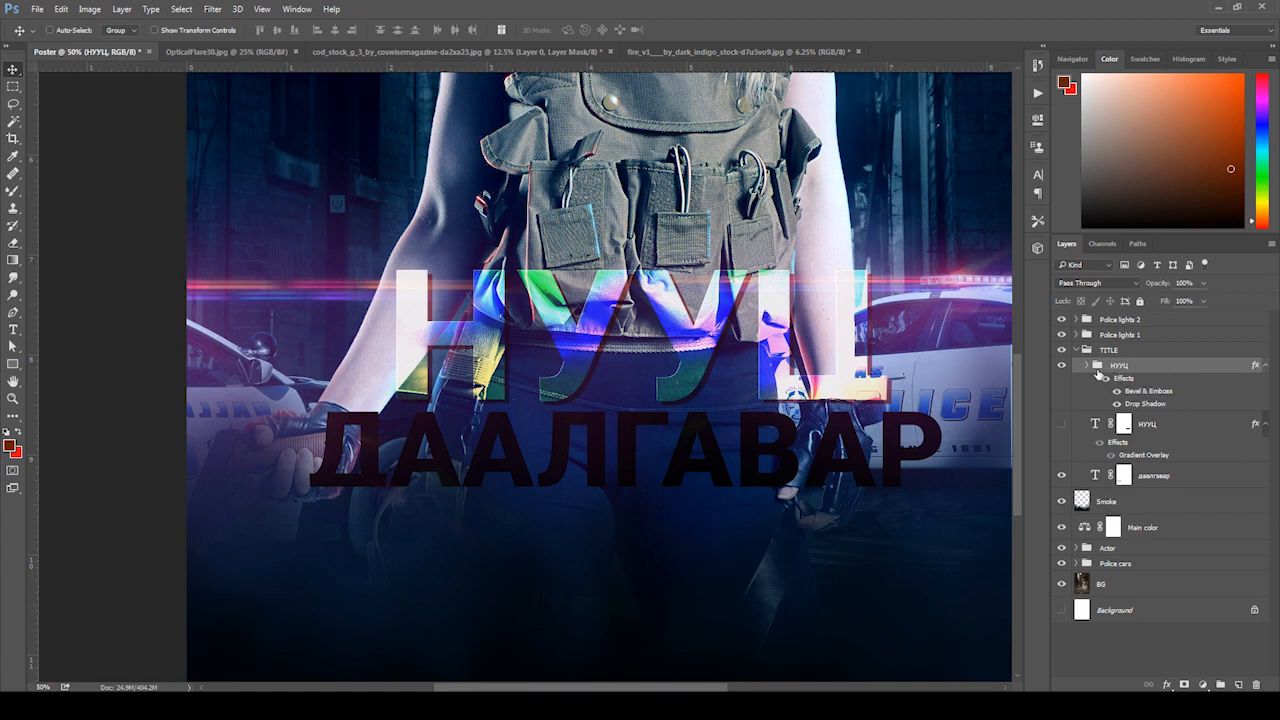
{"action": "left_click", "coordinate": [1266, 366]}
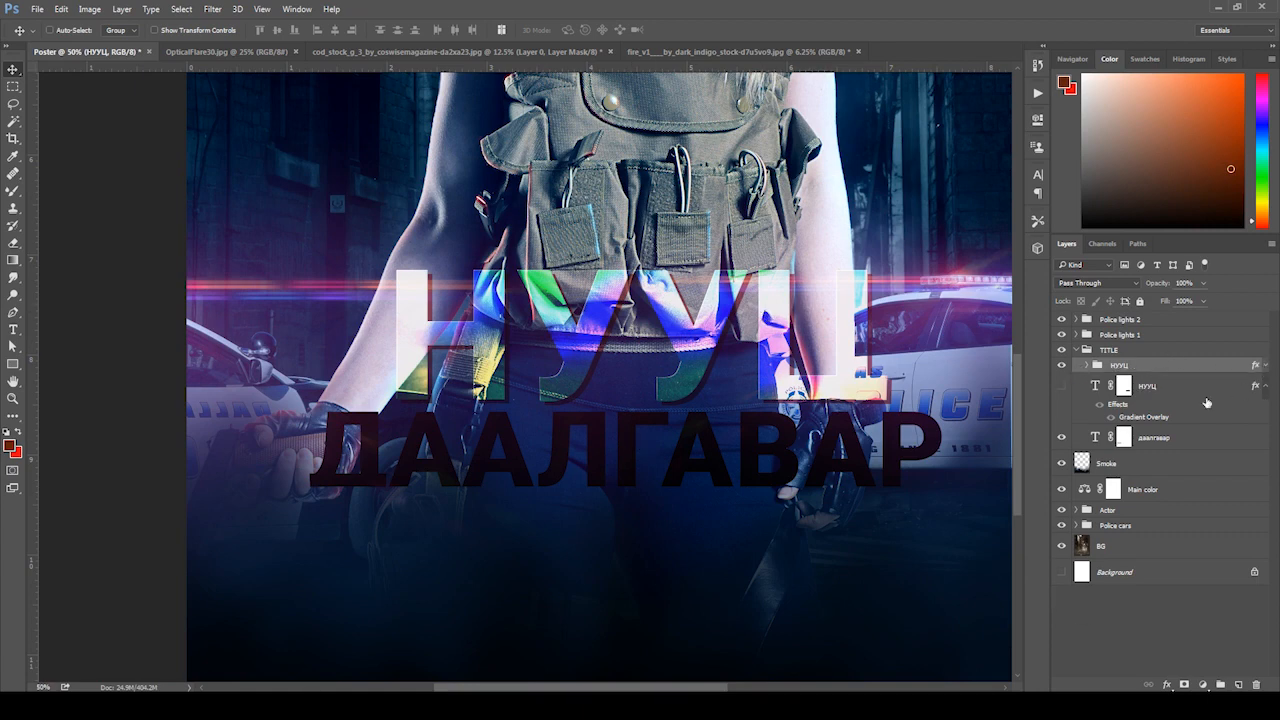
- Enable a Gradient Overlay effect on the даалгавар text layer
{"action": "left_click", "coordinate": [1174, 390]}
{"action": "left_click", "coordinate": [1163, 438]}
{"action": "left_click_drag", "start_coordinate": [790, 395], "coordinate": [783, 360]}
{"action": "right_click", "coordinate": [1177, 442]}
{"action": "left_click", "coordinate": [918, 125]}
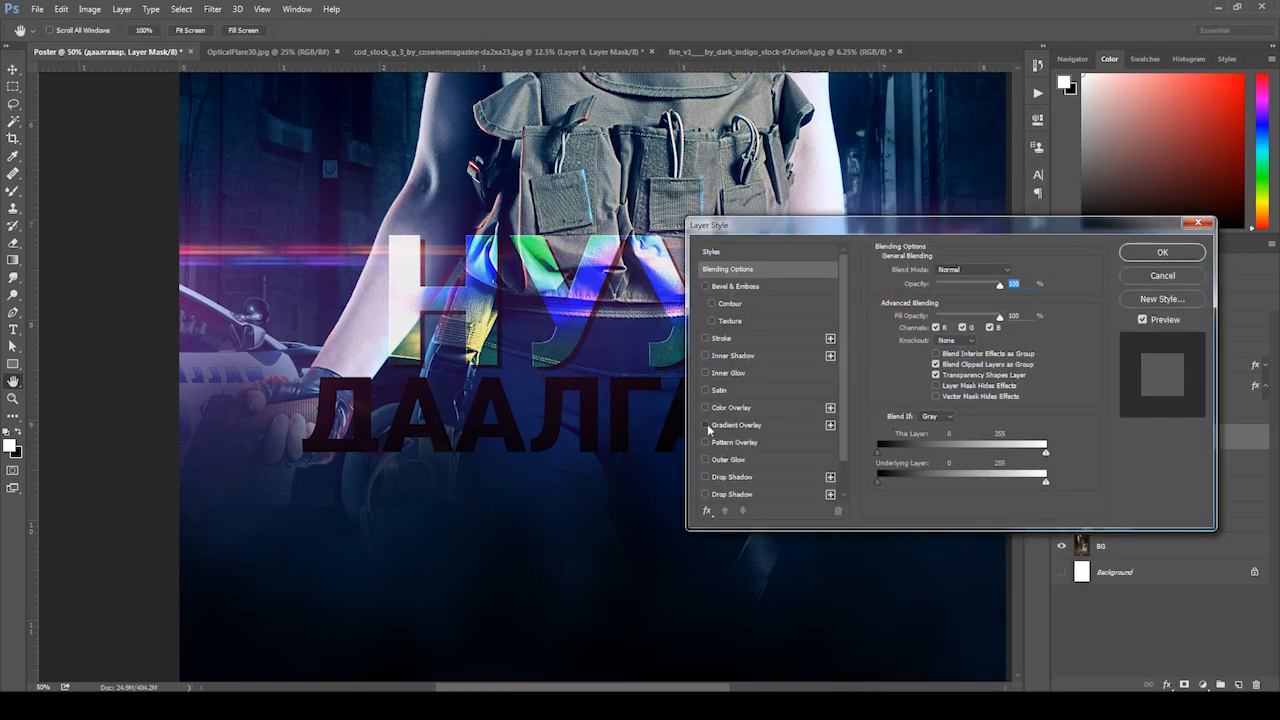
{"action": "left_click", "coordinate": [708, 428]}
- Base the ДААЛГАВАР gradient on the white-to-black preset and set its starting colour stop to light blue
{"action": "left_click", "coordinate": [945, 318]}
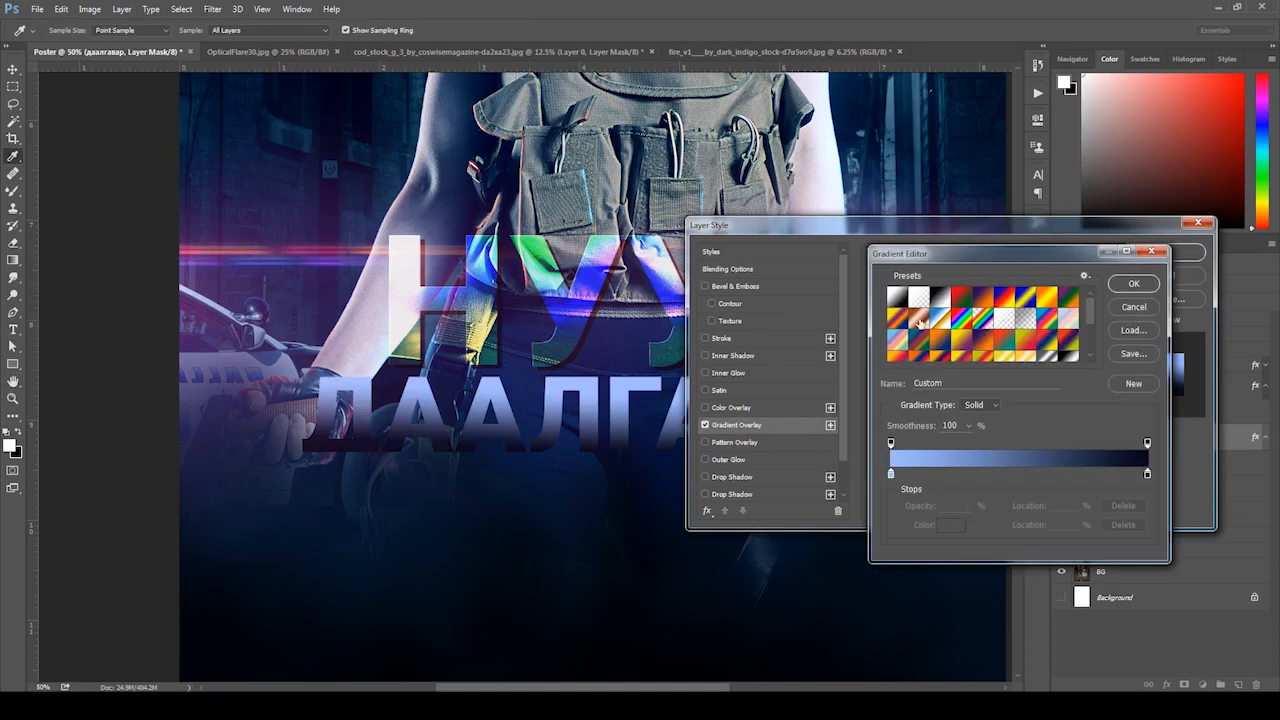
{"action": "scroll", "coordinate": [960, 320], "scroll_direction": "down", "scroll_amount": 4}
{"action": "scroll", "coordinate": [960, 320], "scroll_direction": "up", "scroll_amount": 4}
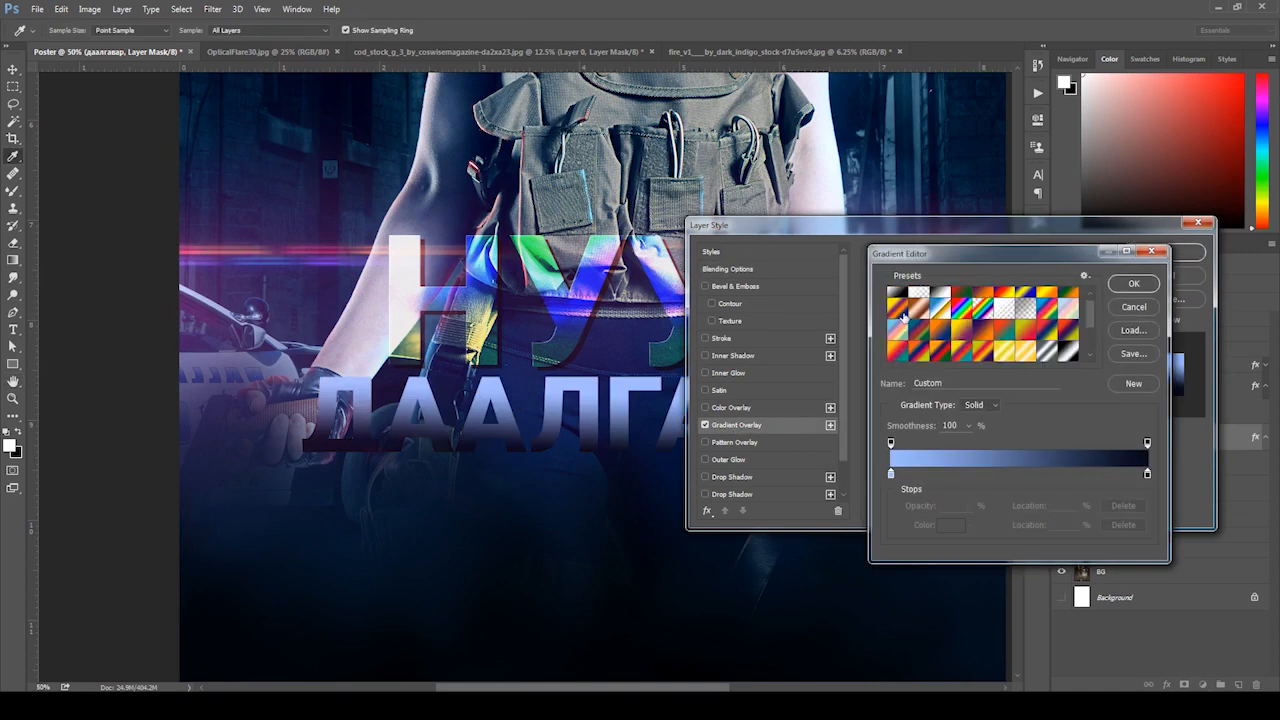
{"action": "left_click", "coordinate": [897, 298]}
{"action": "left_click", "coordinate": [891, 473]}
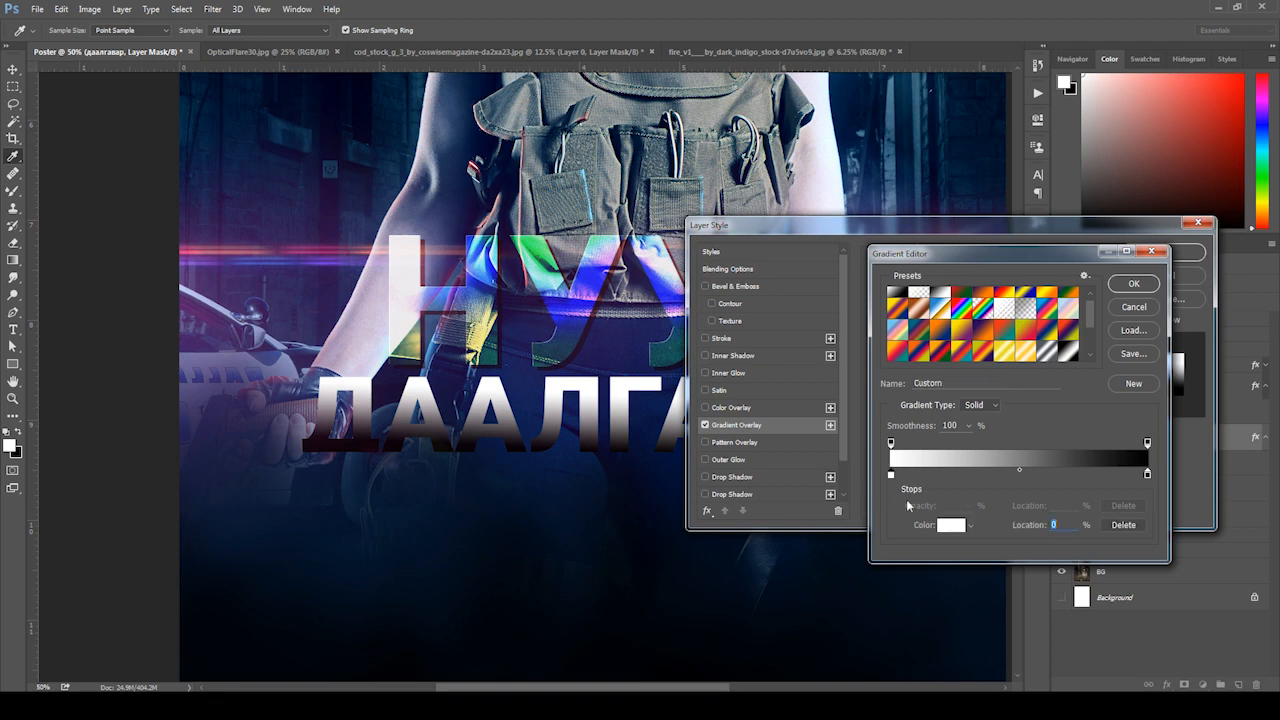
{"action": "left_click", "coordinate": [951, 525]}
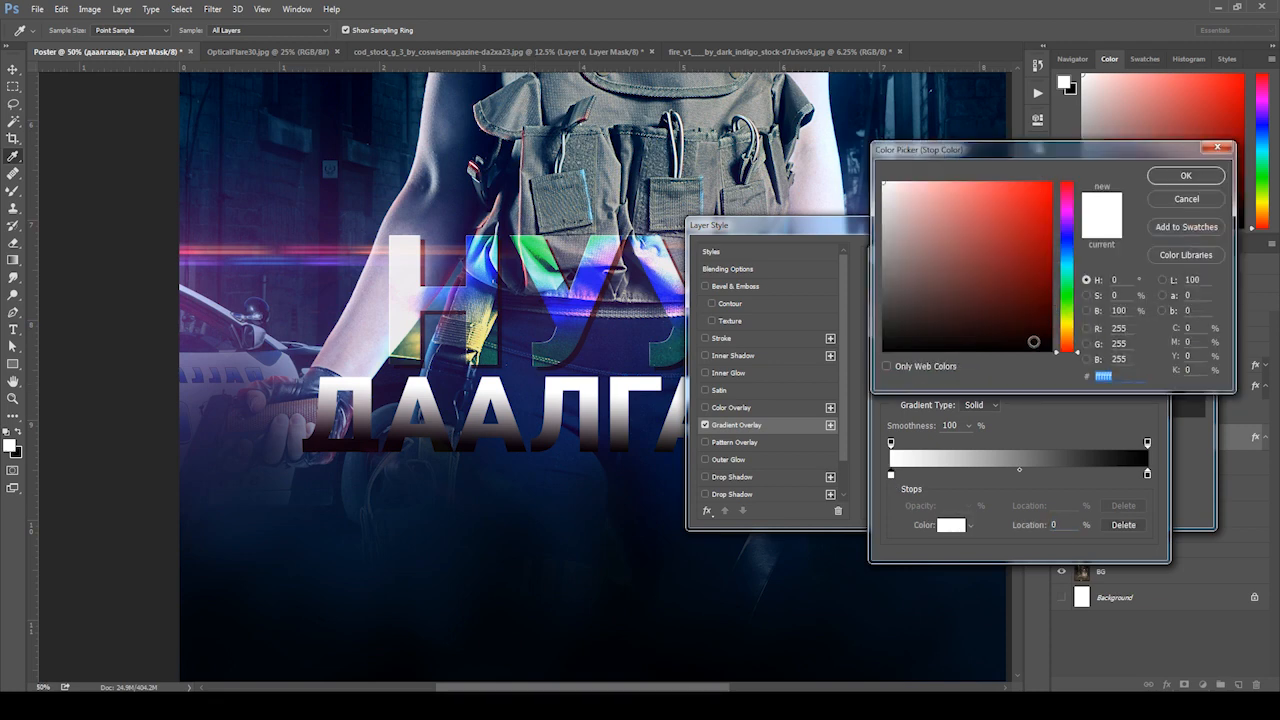
{"action": "left_click_drag", "start_coordinate": [1073, 262], "coordinate": [984, 189]}
{"action": "left_click", "coordinate": [1003, 245]}
{"action": "left_click", "coordinate": [1027, 224]}
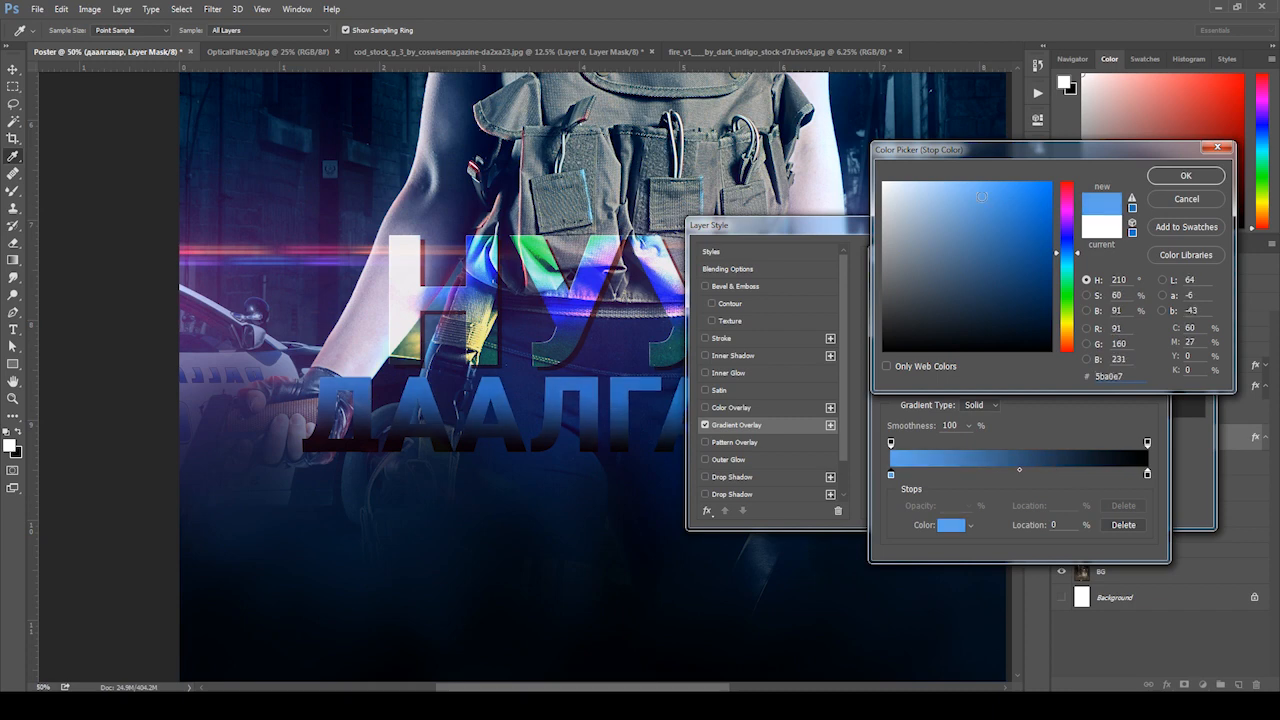
{"action": "left_click", "coordinate": [1210, 176]}
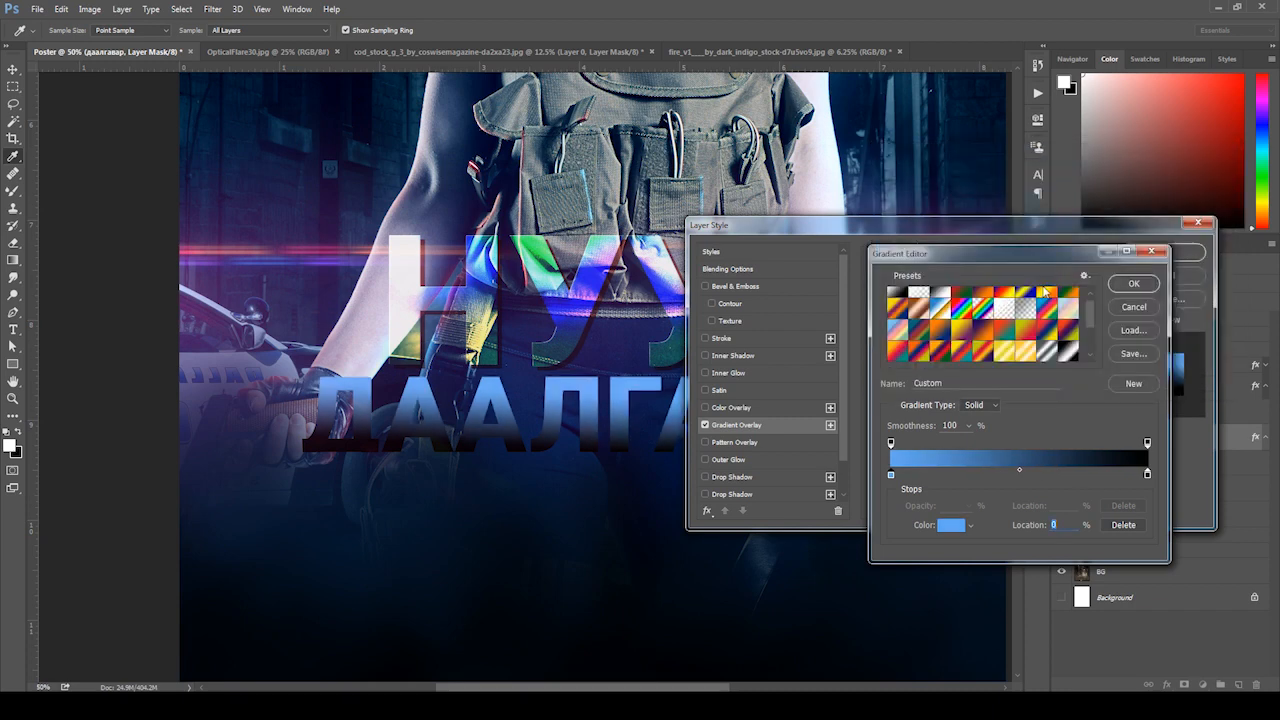
- Set the gradient's end colour stop to red #d13737 and apply the overlay to ДААЛГАВАР
{"action": "left_click", "coordinate": [1146, 474]}
{"action": "left_click", "coordinate": [950, 525]}
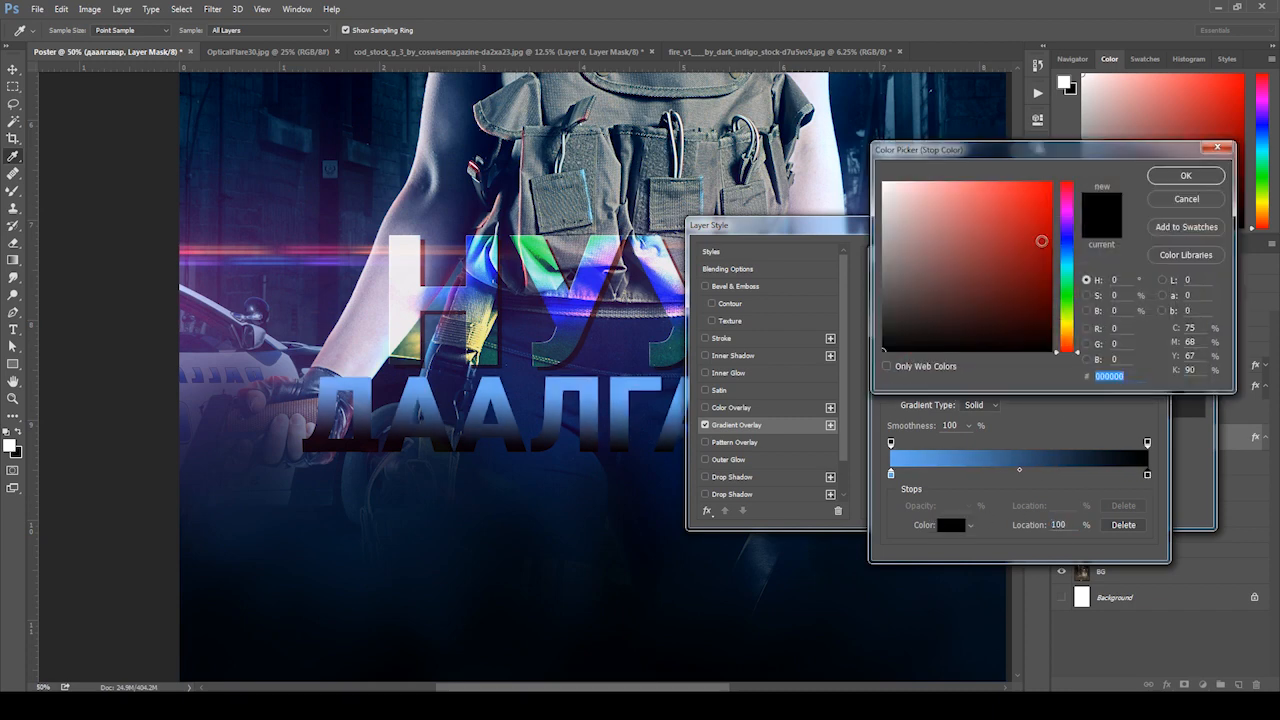
{"action": "left_click_drag", "start_coordinate": [1041, 241], "coordinate": [1007, 212]}
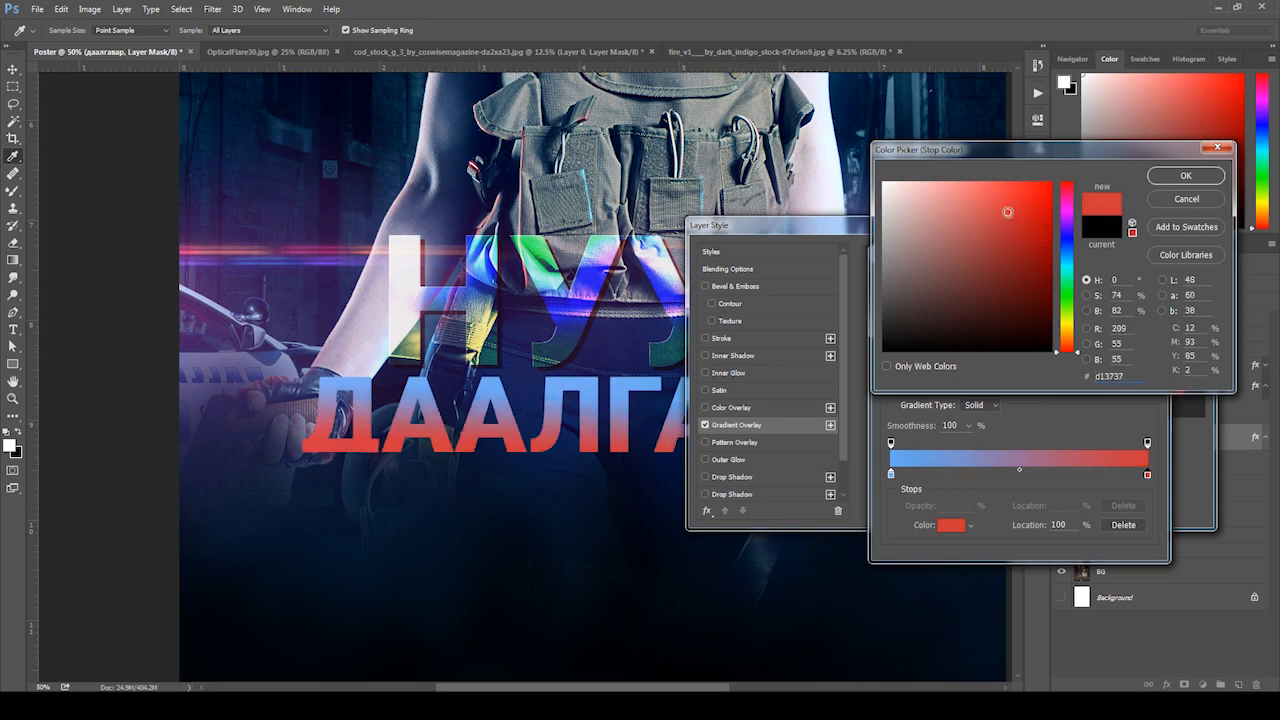
{"action": "left_click", "coordinate": [1185, 175]}
{"action": "left_click", "coordinate": [1136, 287]}
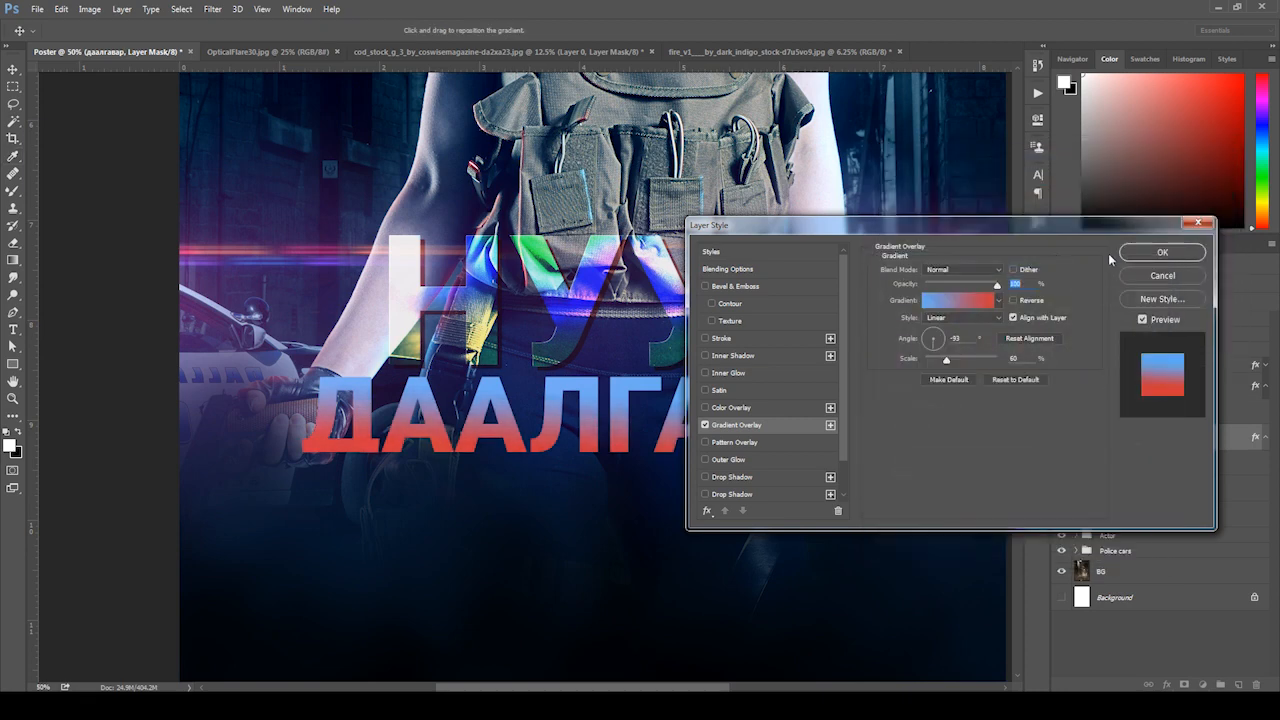
{"action": "left_click", "coordinate": [1143, 251]}
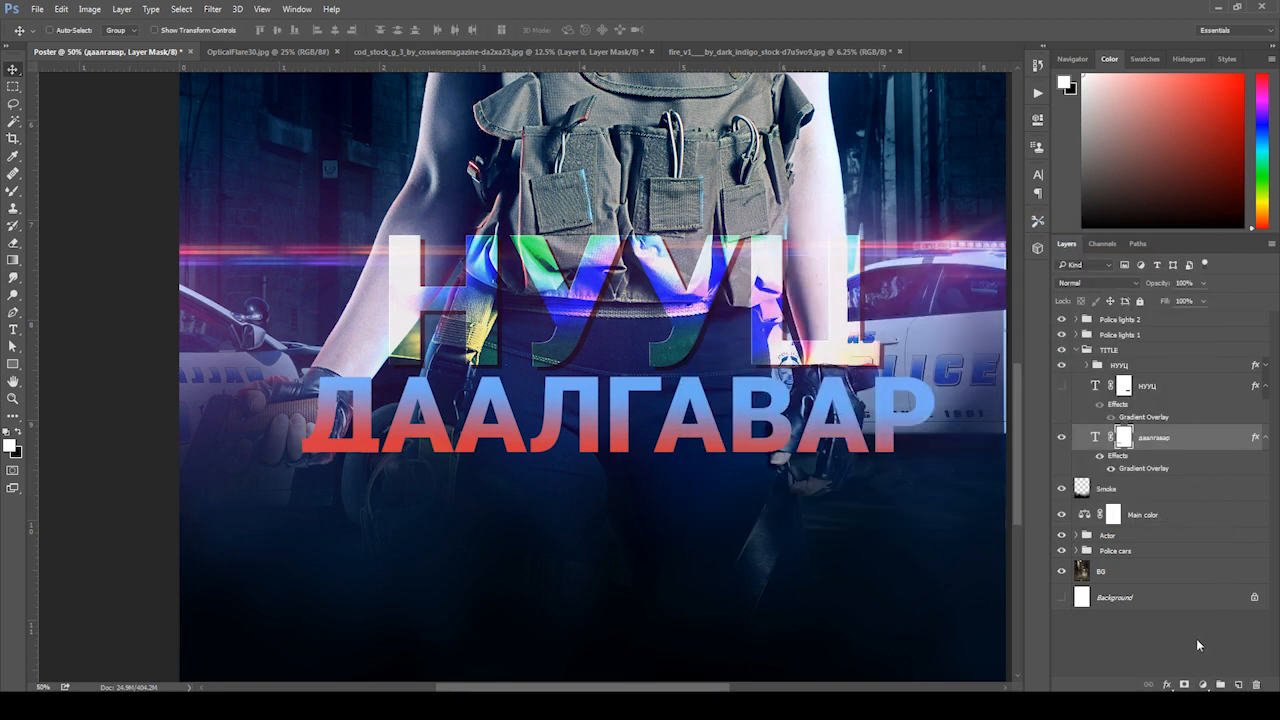
- Duplicate the даалгавар text layer, hide the original and merge the copy with a new empty layer
{"action": "key", "text": "ctrl+j"}
{"action": "left_click", "coordinate": [1062, 489]}
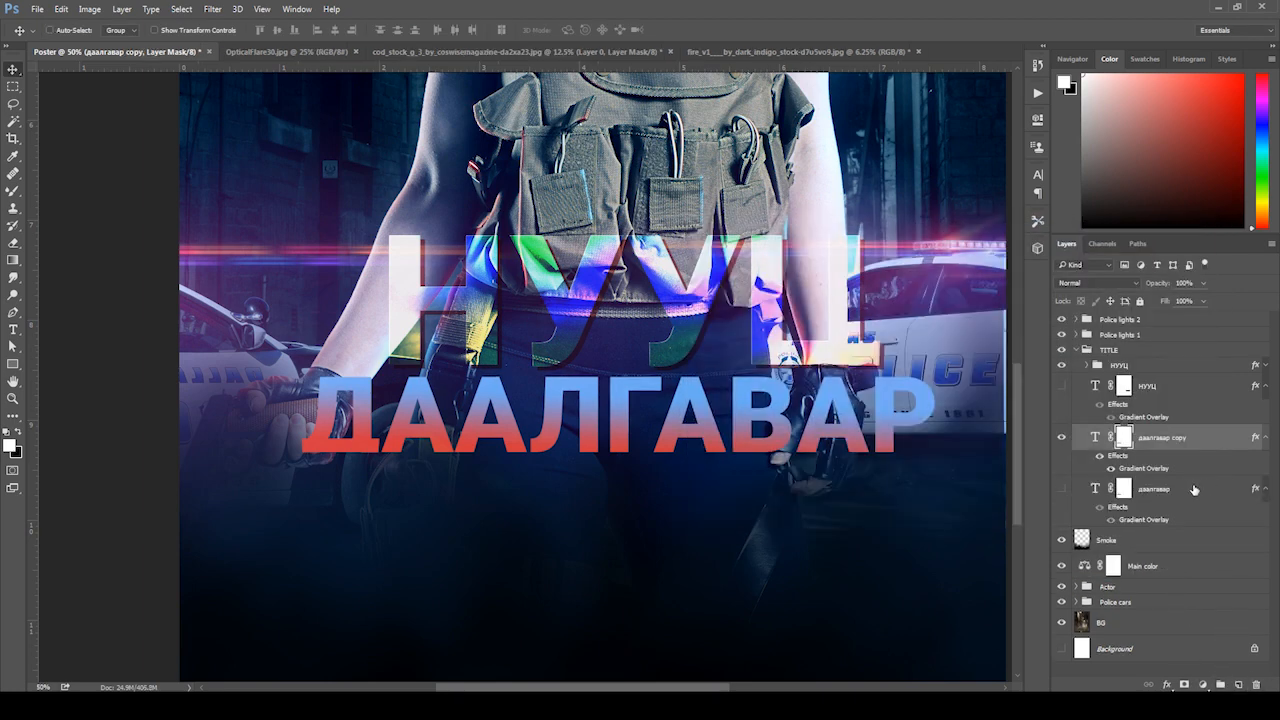
{"action": "left_click", "coordinate": [1239, 686]}
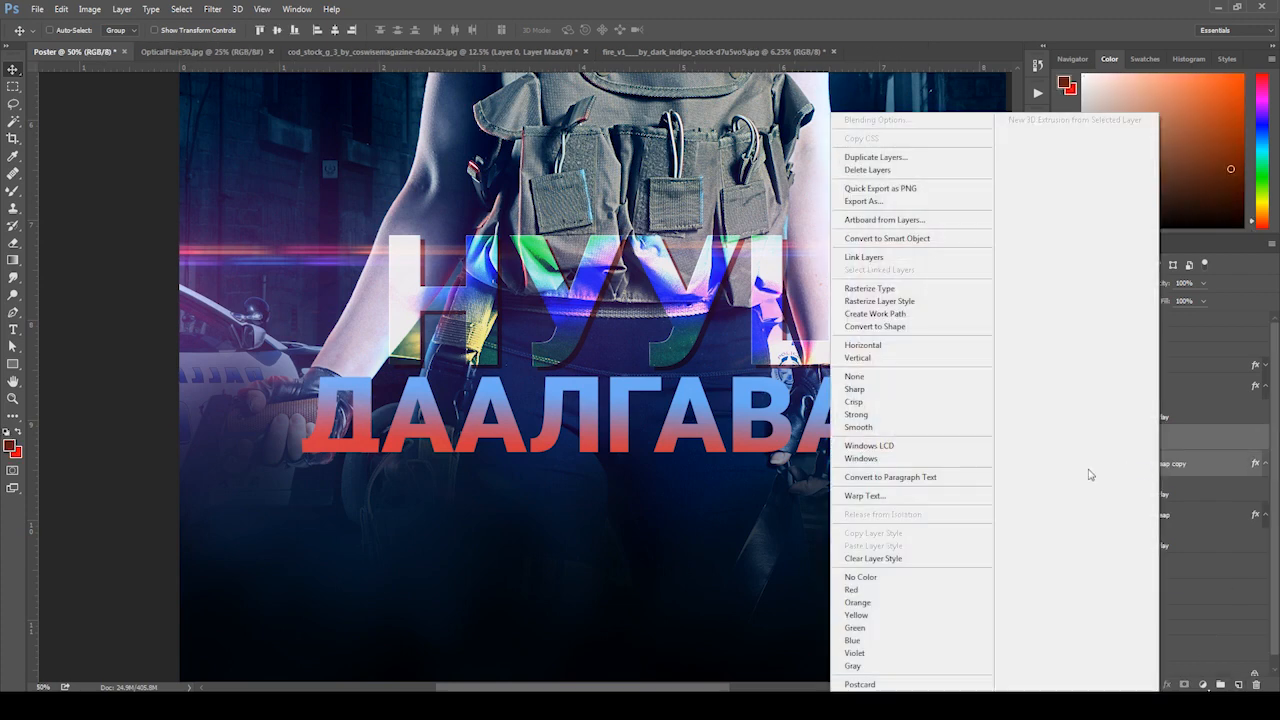
{"action": "key", "text": "Escape"}
{"action": "key", "text": "ctrl+e"}
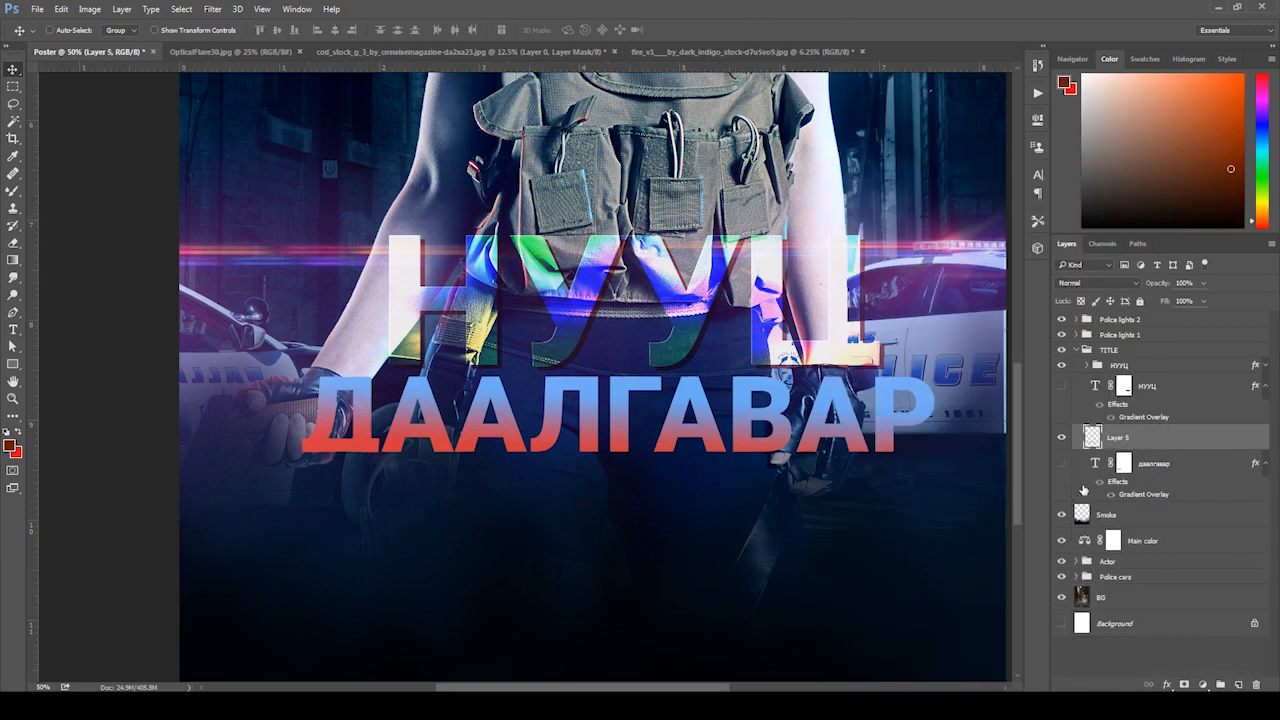
- Rename the merged ДААЛГАВАР layer as Даалгавар Raster
{"action": "double_click", "coordinate": [1116, 439]}
{"action": "type", "text": "Даалгавар Raster"}
{"action": "key", "text": "Return"}
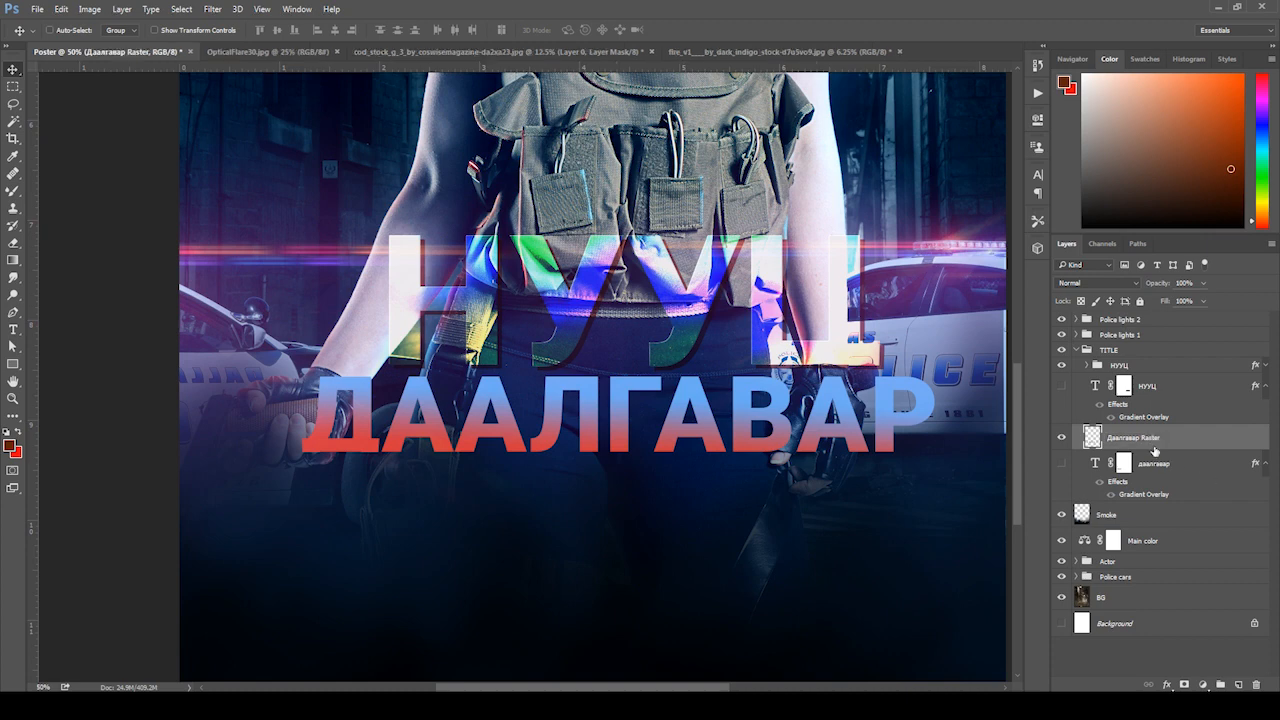
- Try the Linear Dodge (Add), Lighter Color, Difference, Divide and Overlay blend modes on the Даалгавар Raster layer
{"action": "left_click", "coordinate": [1061, 442]}
{"action": "left_click", "coordinate": [1061, 442]}
{"action": "left_click", "coordinate": [1097, 283]}
{"action": "left_click", "coordinate": [1098, 390]}
{"action": "left_click", "coordinate": [1097, 285]}
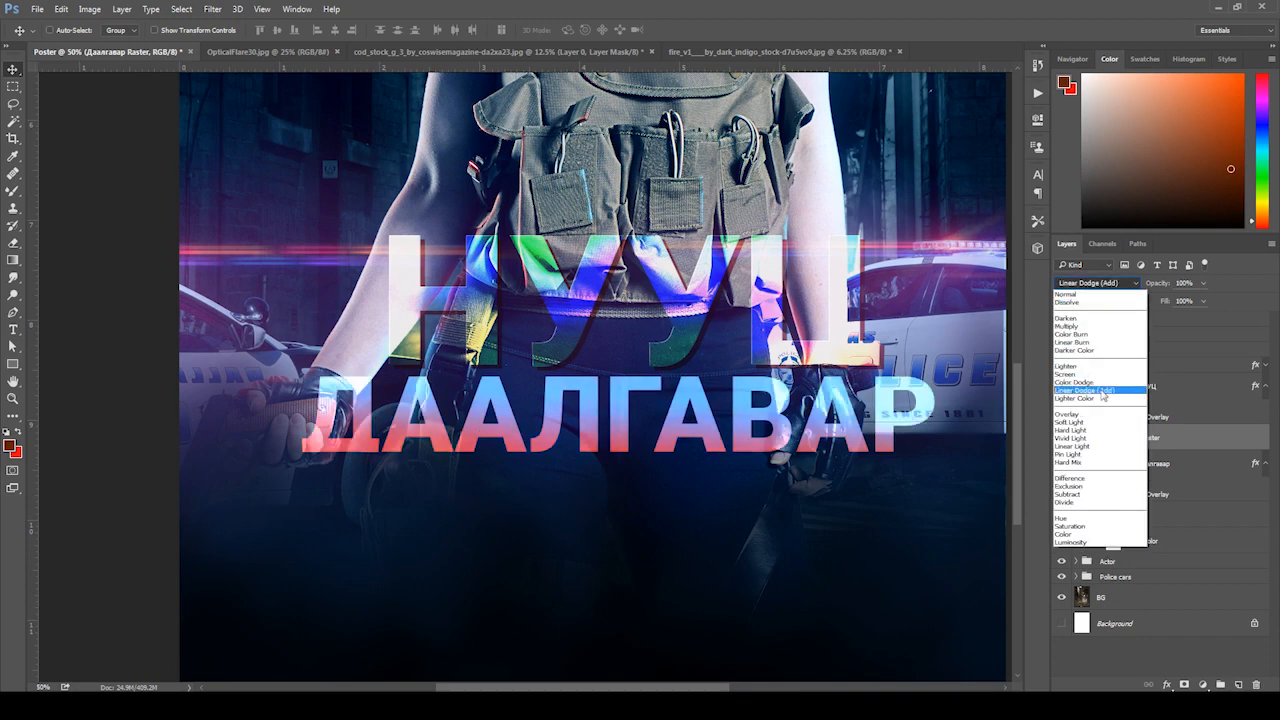
{"action": "left_click", "coordinate": [1094, 398]}
{"action": "left_click", "coordinate": [1094, 285]}
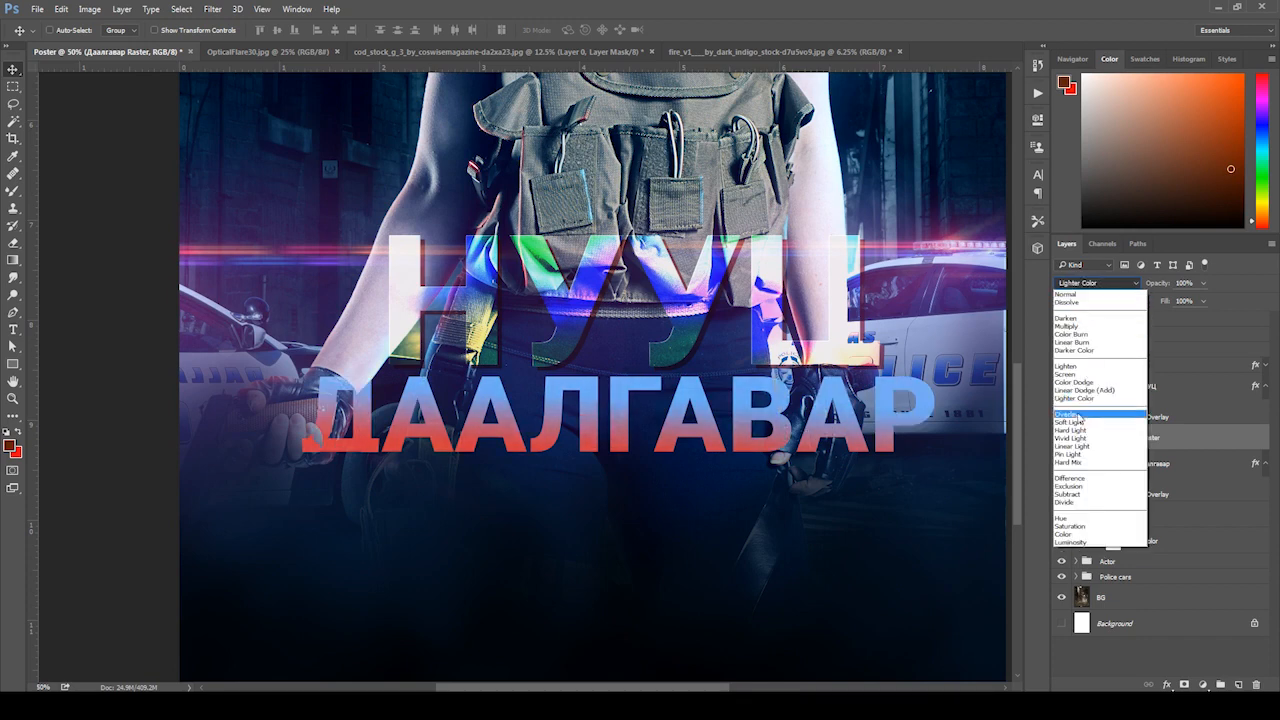
{"action": "left_click", "coordinate": [1070, 479]}
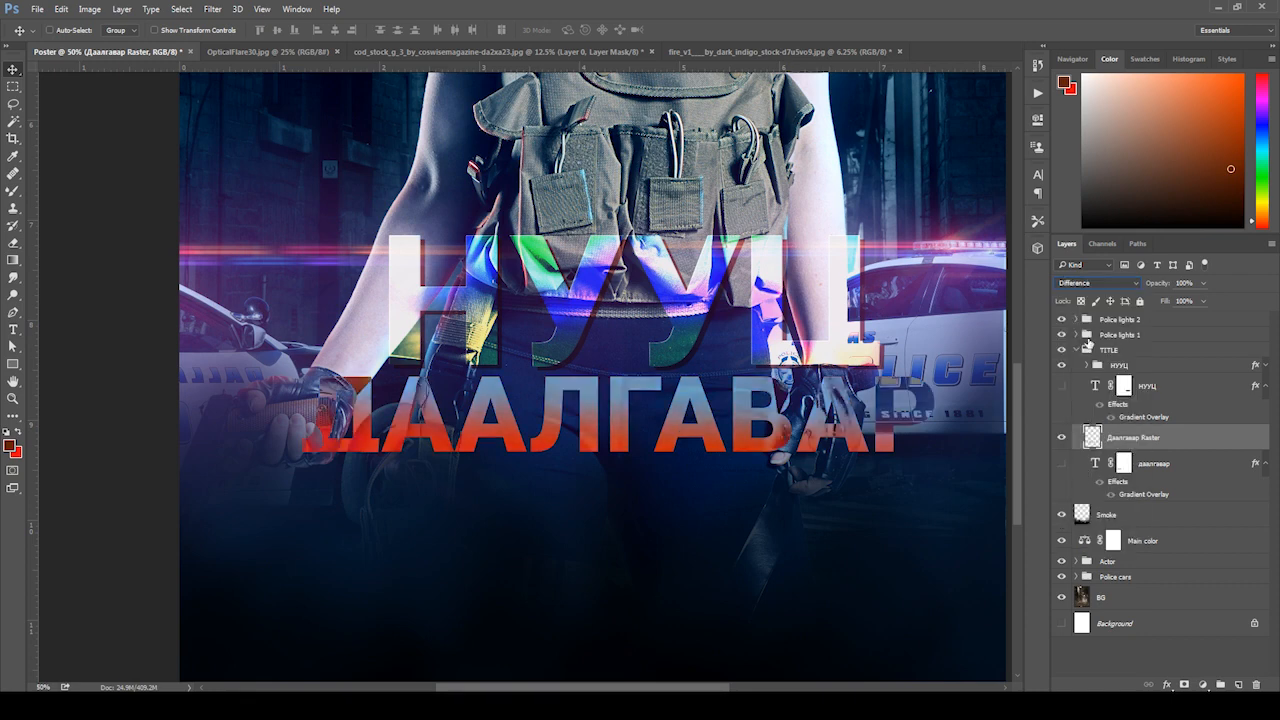
{"action": "left_click", "coordinate": [1094, 286]}
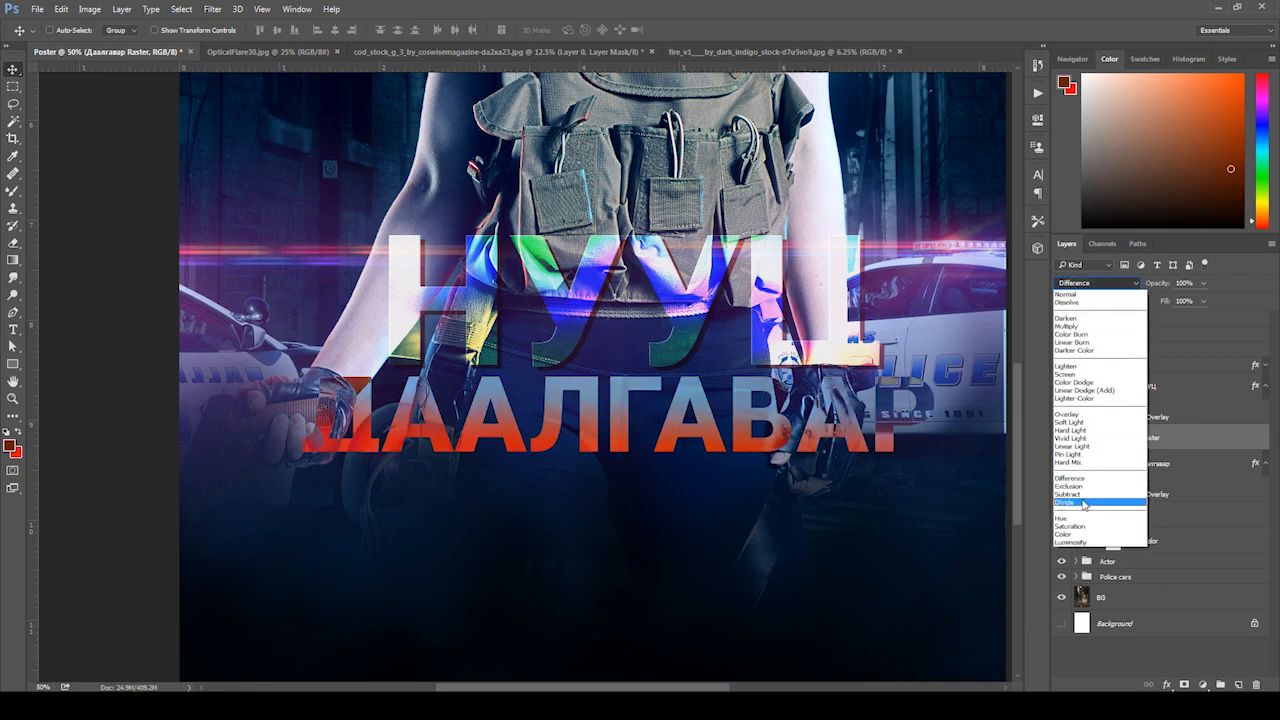
{"action": "left_click", "coordinate": [1079, 492]}
{"action": "left_click", "coordinate": [1095, 283]}
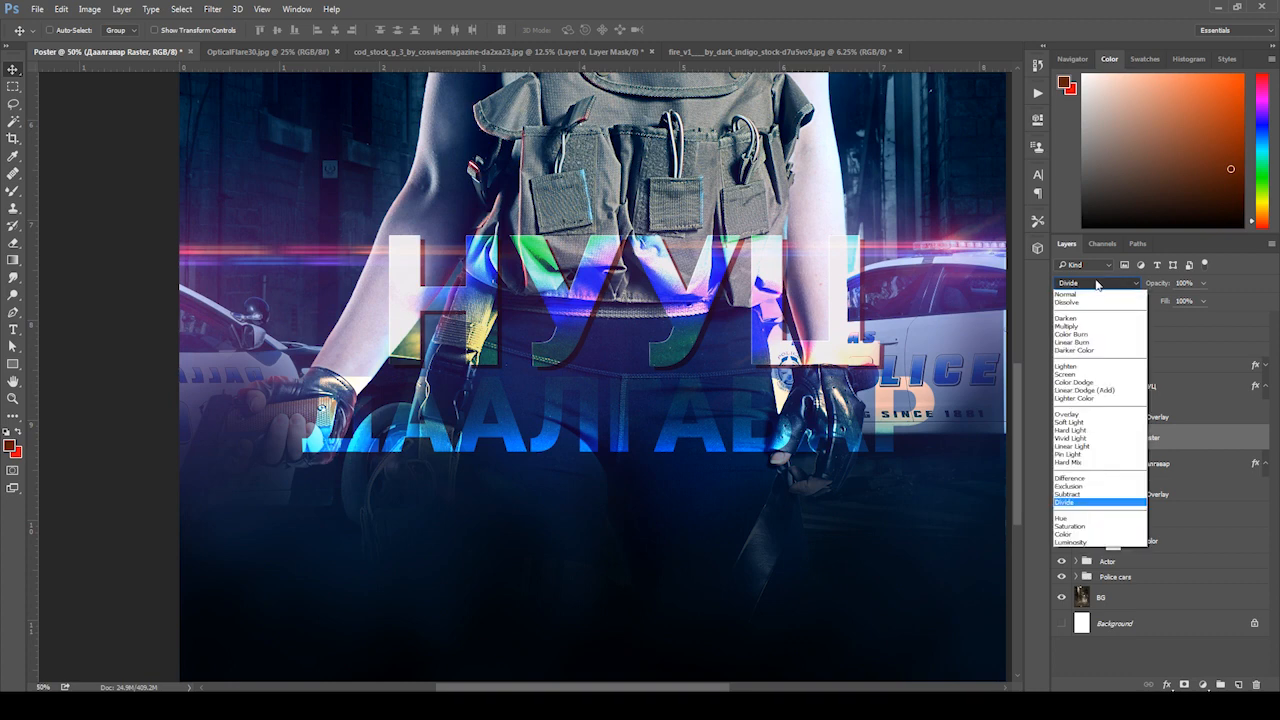
{"action": "left_click", "coordinate": [1095, 278]}
{"action": "left_click", "coordinate": [1095, 283]}
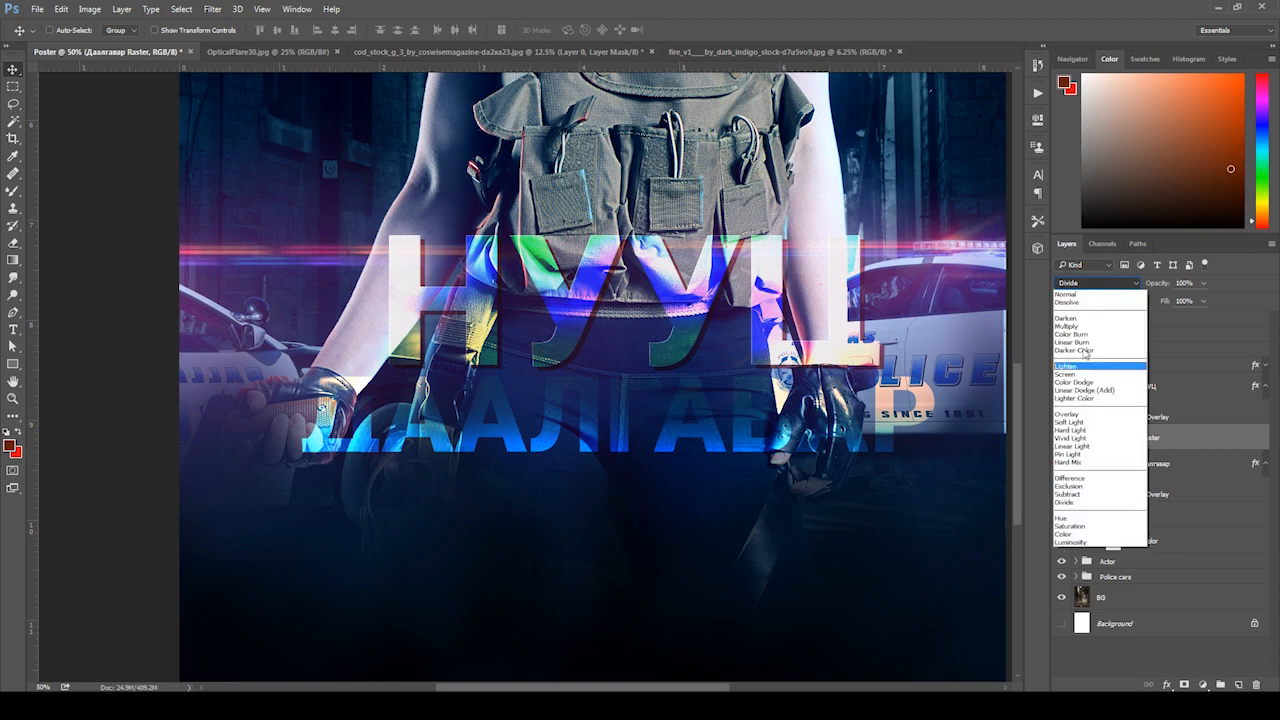
{"action": "left_click", "coordinate": [1100, 420]}
- Set the Даалгавар Raster layer's blend mode to Linear Dodge (Add) and compare the poster with the layer hidden and shown
{"action": "left_click", "coordinate": [1095, 284]}
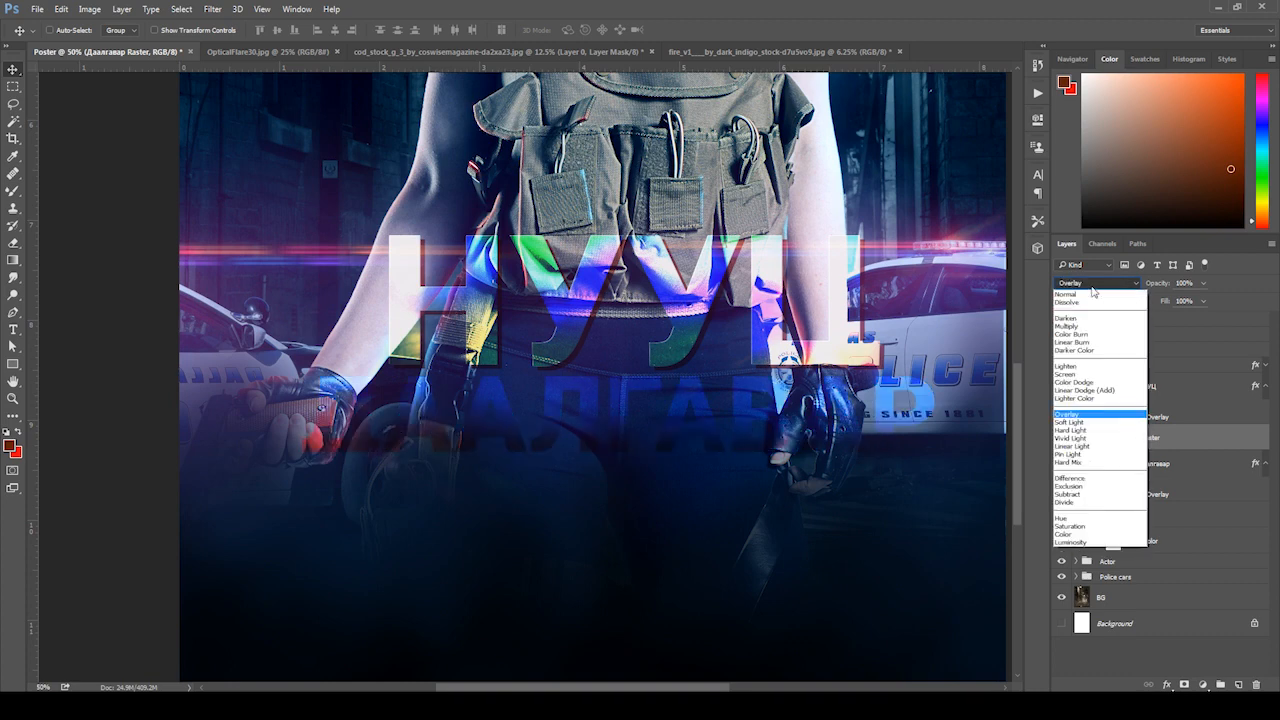
{"action": "left_click", "coordinate": [1102, 394]}
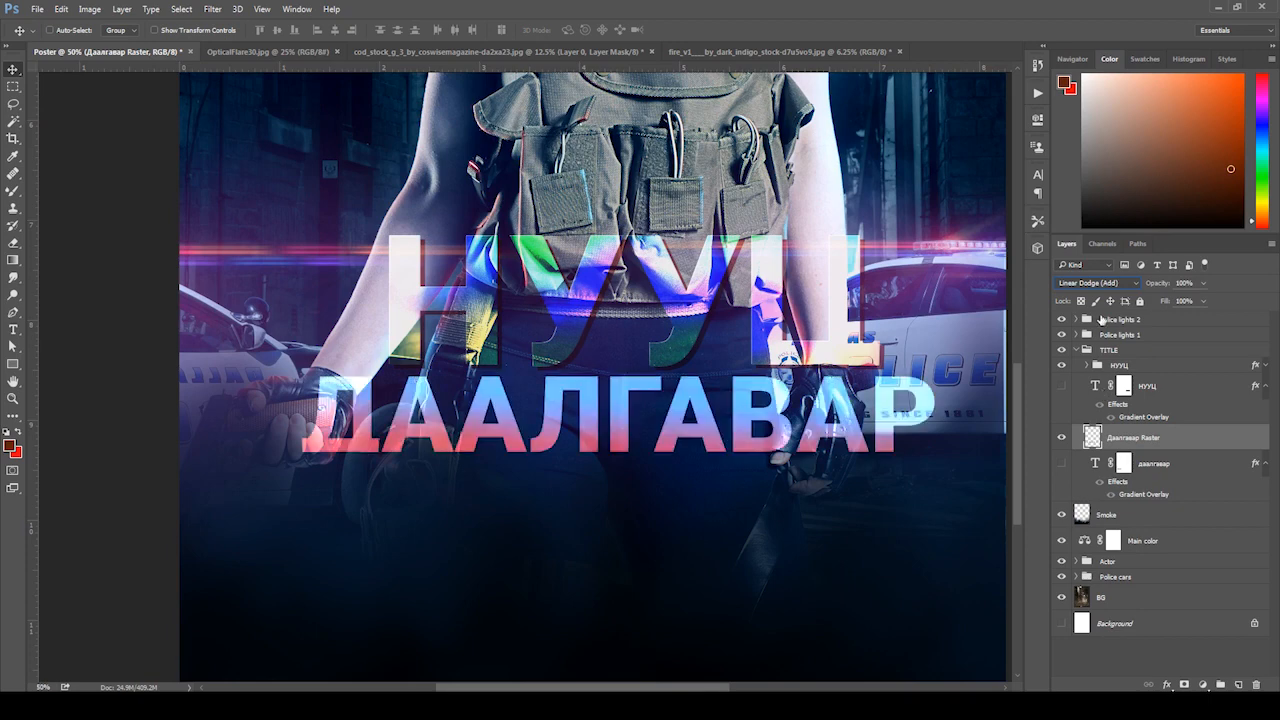
{"action": "left_click", "coordinate": [1130, 628]}
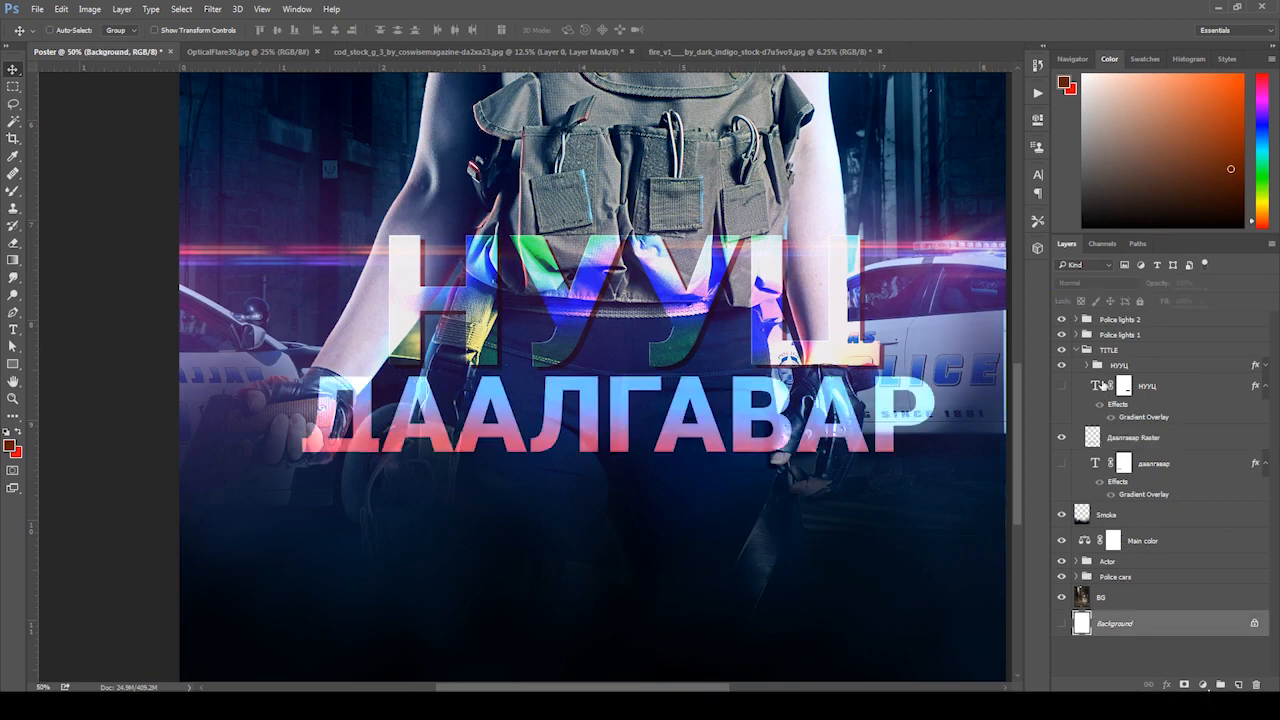
{"action": "left_click", "coordinate": [1150, 437]}
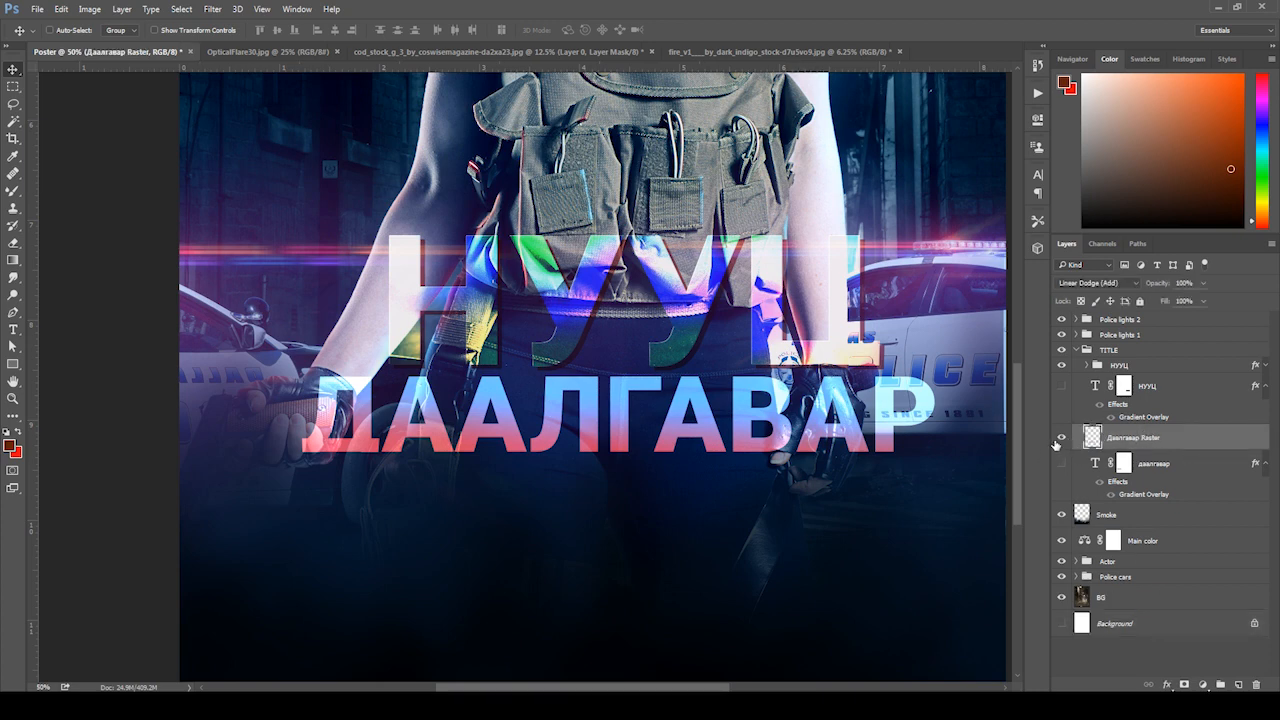
{"action": "left_click", "coordinate": [1062, 440]}
{"action": "left_click", "coordinate": [1062, 440]}
- Bring the fire photo from the fire_v1 document into the poster as a new layer directly above Даалгавар Raster
{"action": "left_click", "coordinate": [760, 51]}
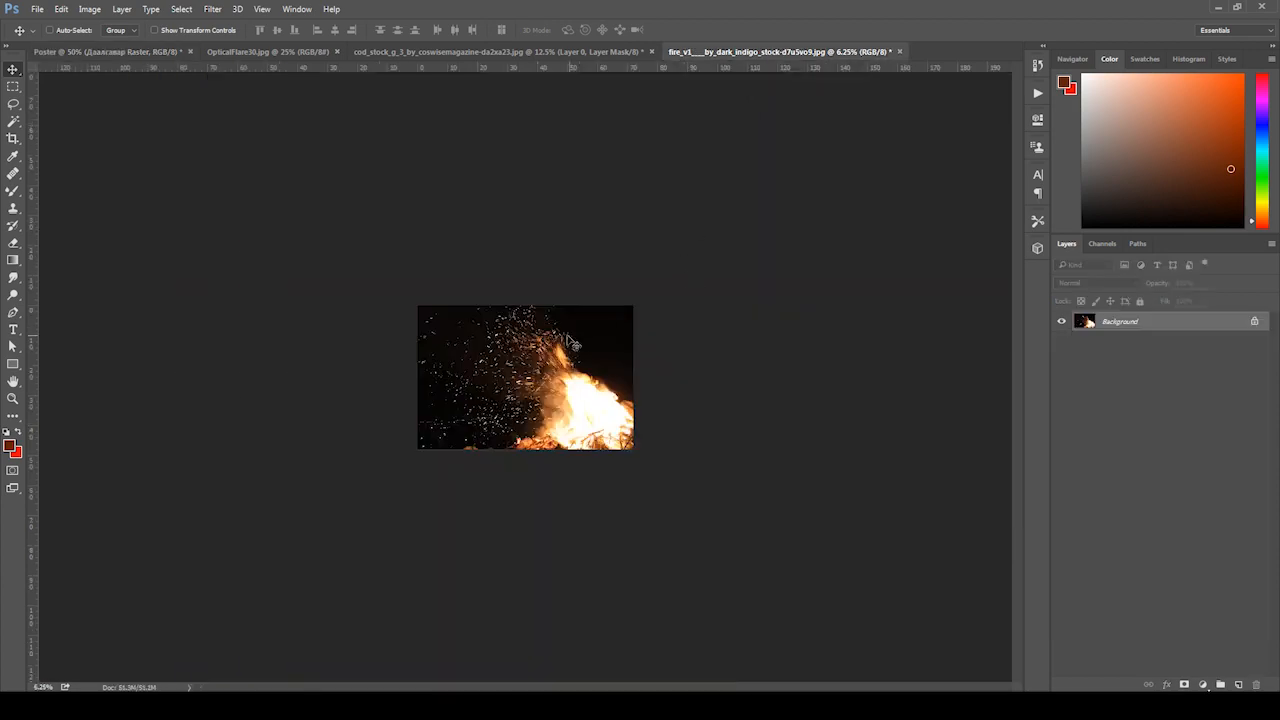
{"action": "key", "text": "ctrl+plus"}
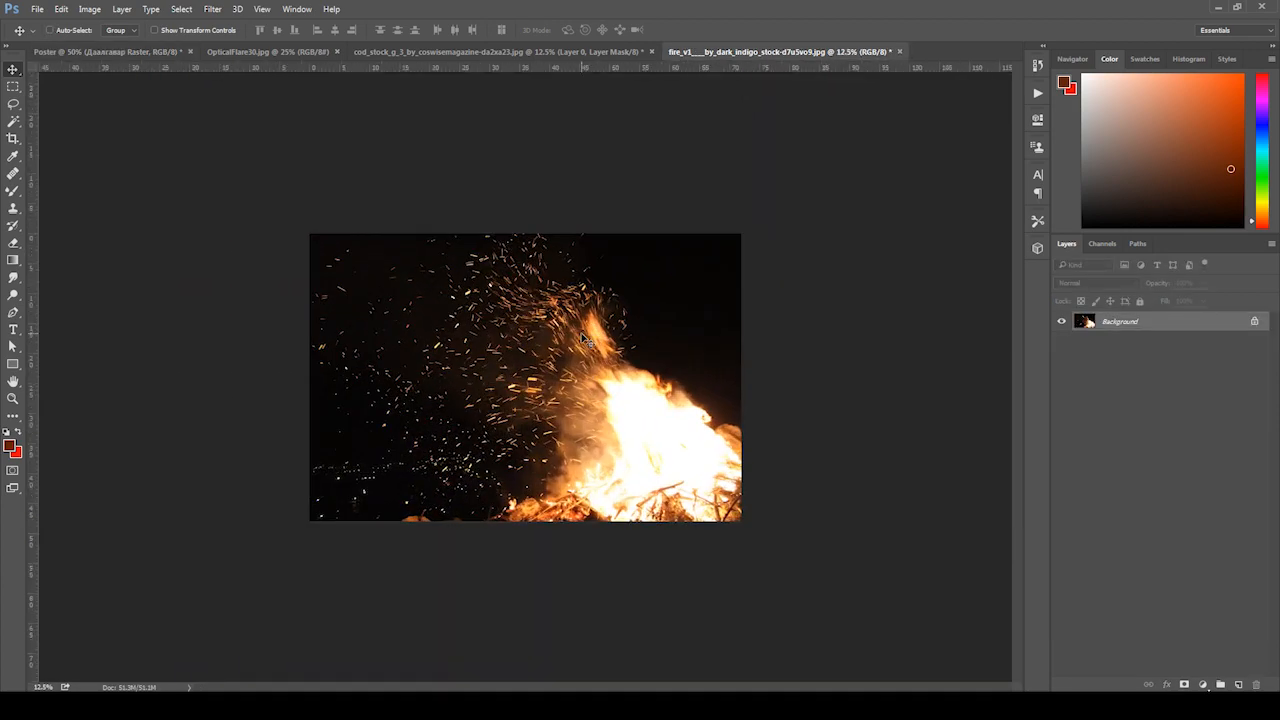
{"action": "left_click", "coordinate": [120, 51]}
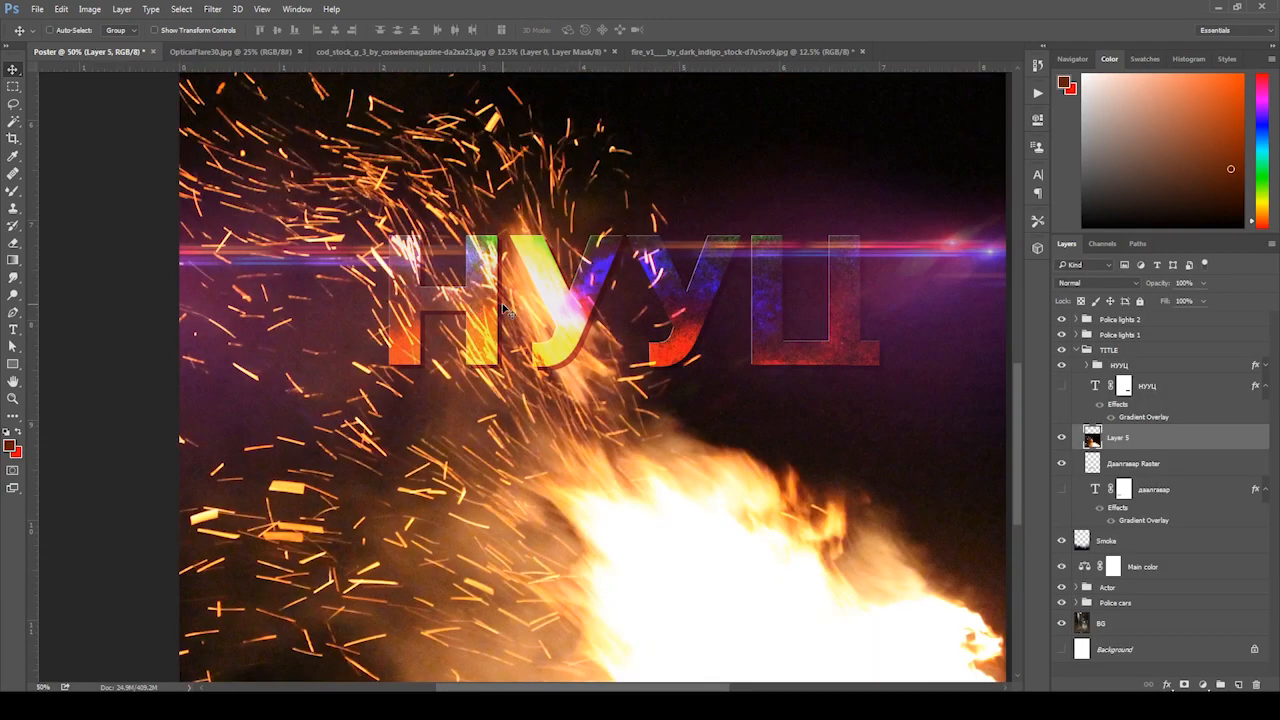
{"action": "key", "text": "ctrl+minus"}
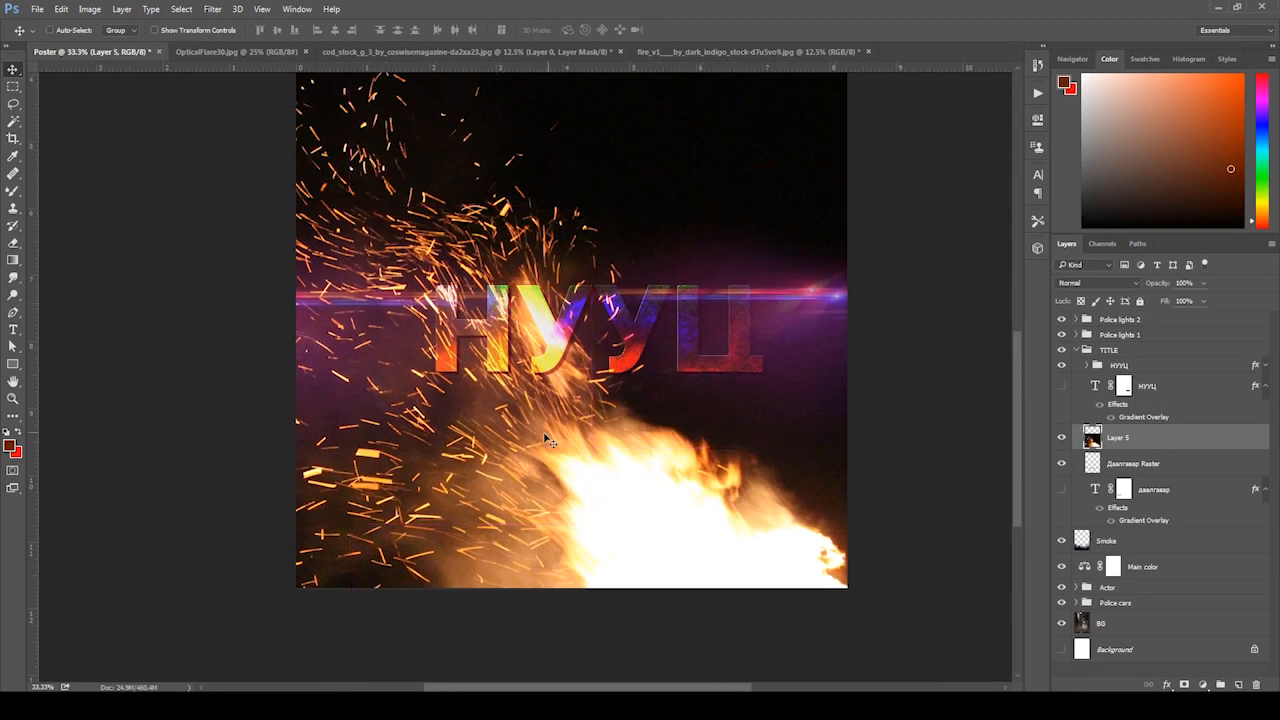
- Scale the fire layer down to about 34% and place it over the title, flush with the poster's right edge
{"action": "key", "text": "ctrl+t"}
{"action": "key", "text": "ctrl+minus"}
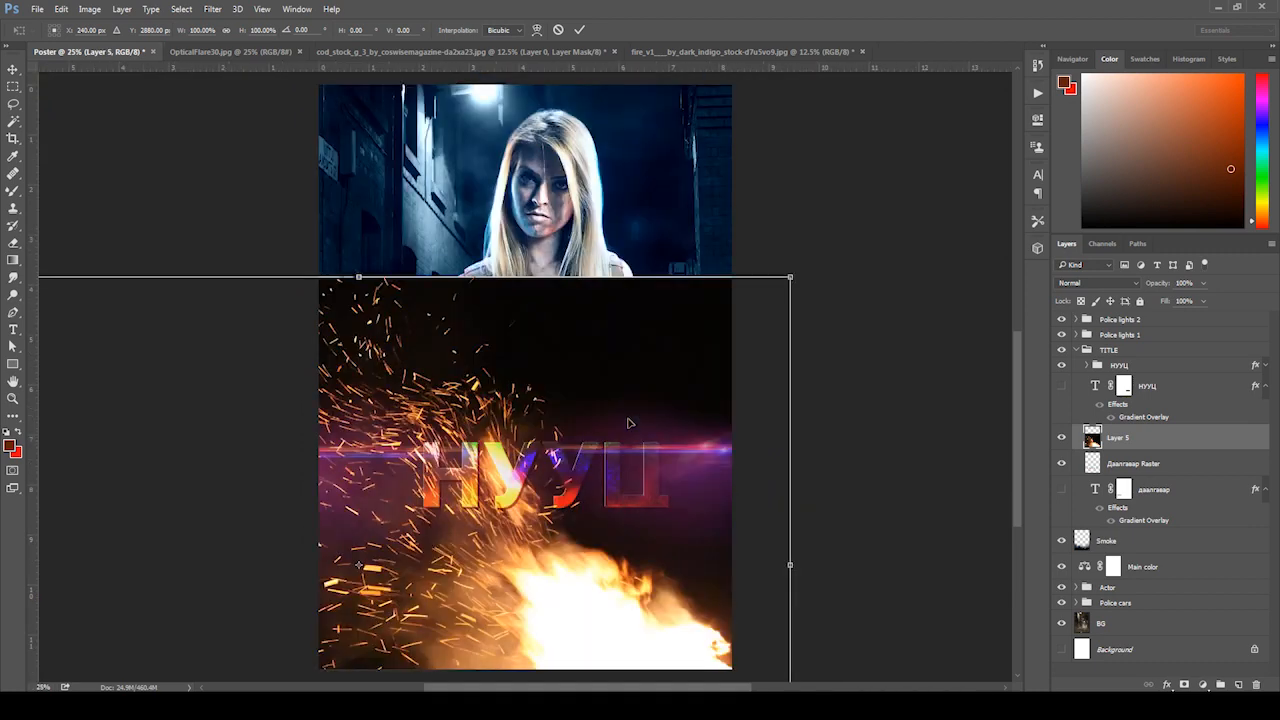
{"action": "key", "text": "ctrl+minus"}
{"action": "left_click_drag", "start_coordinate": [702, 313], "coordinate": [647, 347]}
{"action": "left_click_drag", "start_coordinate": [674, 385], "coordinate": [568, 494]}
{"action": "key", "text": "ctrl+z"}
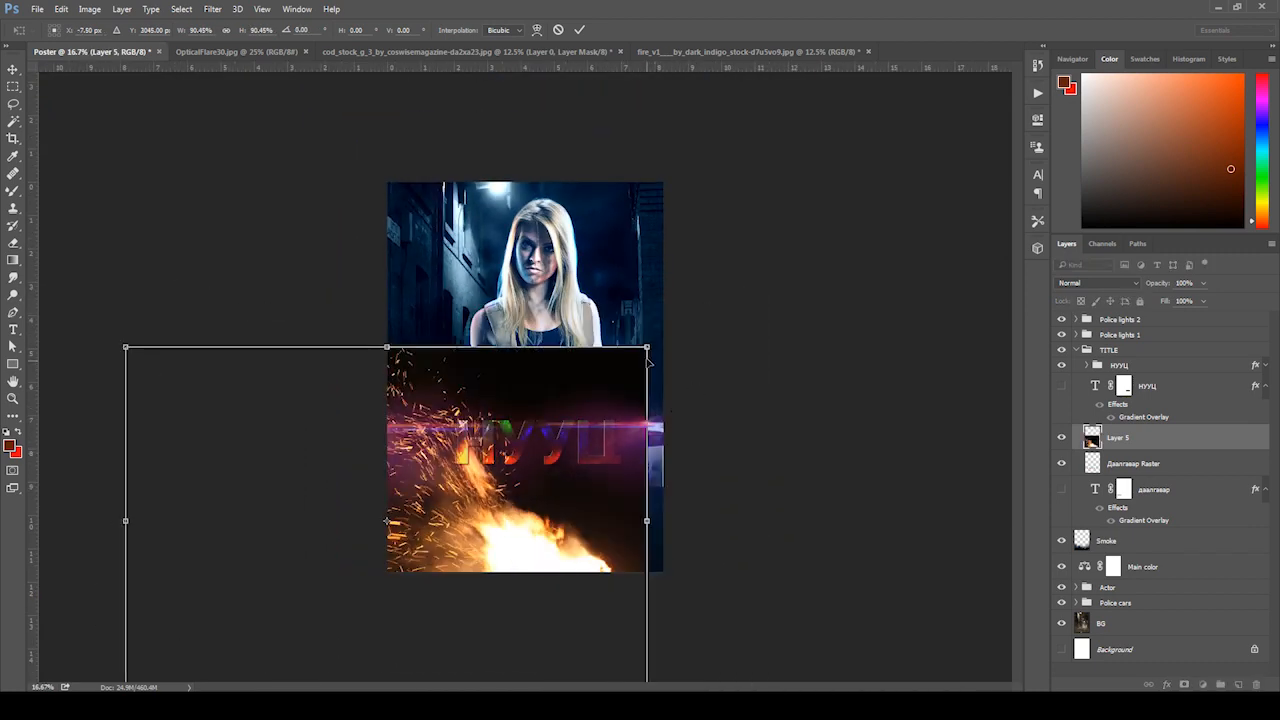
{"action": "left_click_drag", "start_coordinate": [647, 347], "coordinate": [397, 513]}
{"action": "left_click_drag", "start_coordinate": [351, 557], "coordinate": [652, 410]}
{"action": "left_click_drag", "start_coordinate": [700, 366], "coordinate": [662, 394]}
{"action": "left_click_drag", "start_coordinate": [664, 448], "coordinate": [617, 492]}
{"action": "key", "text": "Return"}
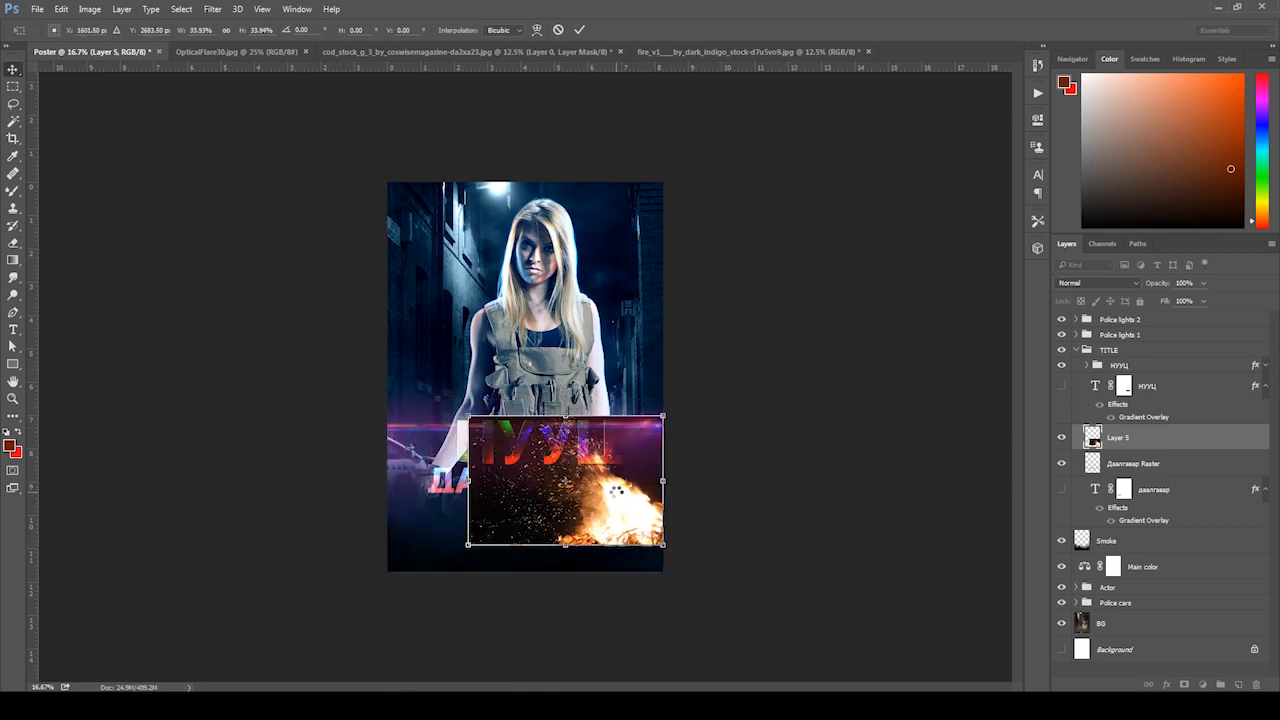
- Duplicate the fire layer, move the copy above all other layers, rename it Fire and hide it
{"action": "key", "text": "ctrl+plus"}
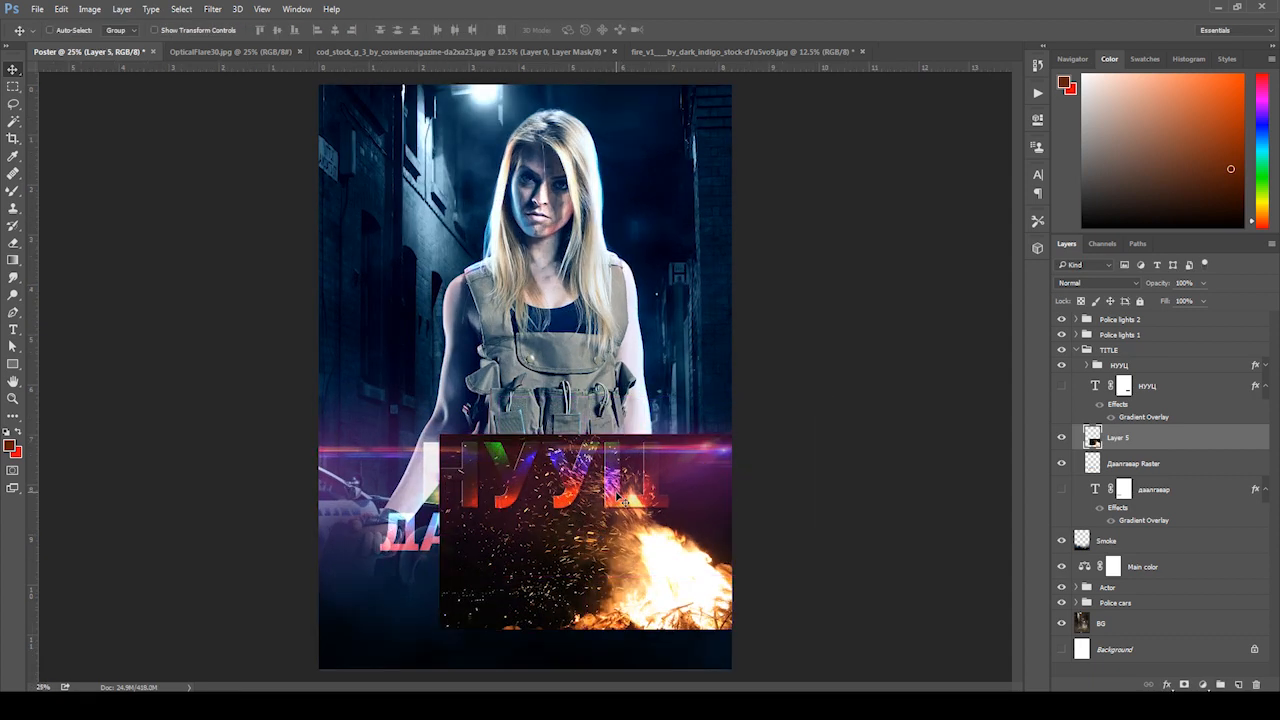
{"action": "key", "text": "ctrl+j"}
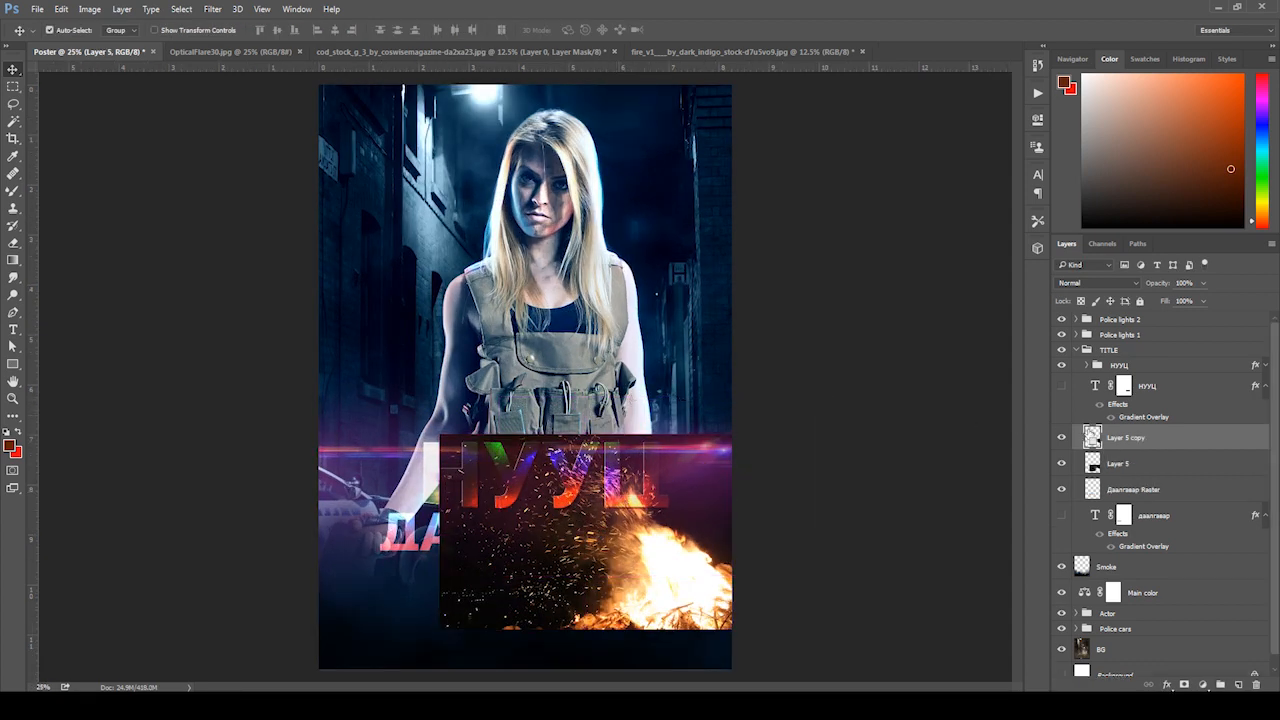
{"action": "left_click_drag", "start_coordinate": [1110, 440], "coordinate": [1120, 318]}
{"action": "double_click", "coordinate": [1116, 326]}
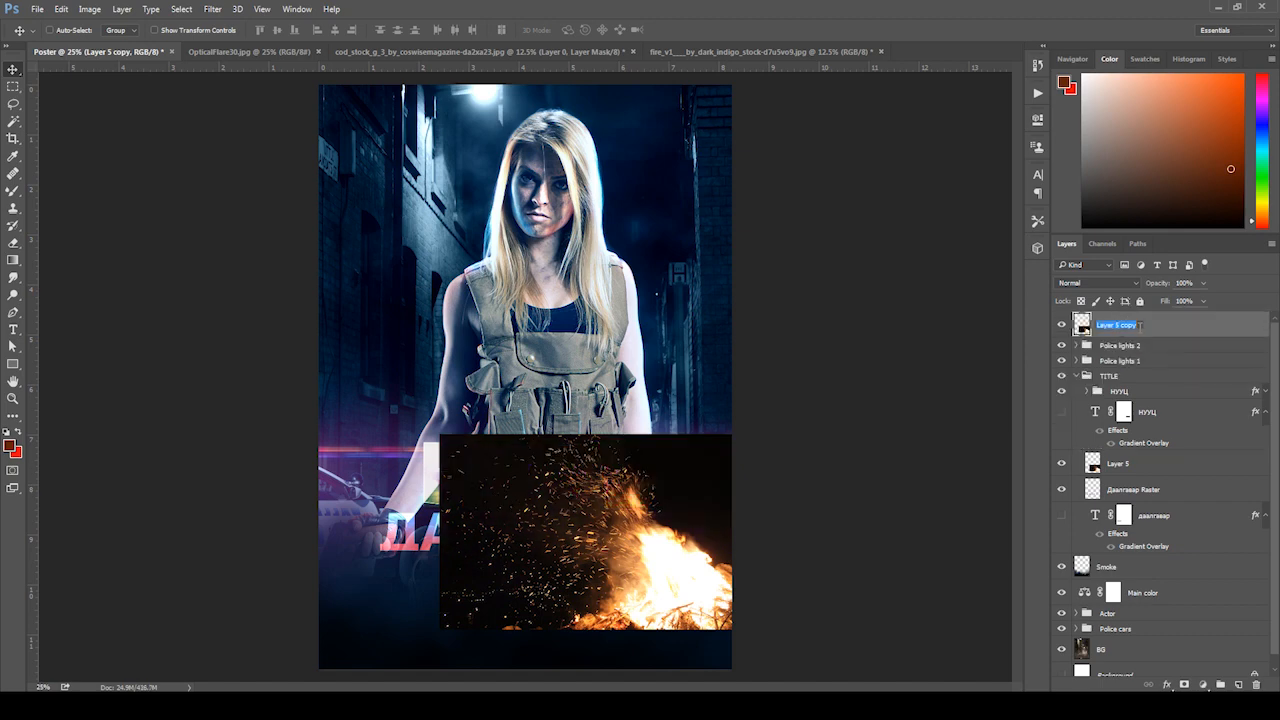
{"action": "type", "text": "Fire"}
{"action": "key", "text": "Return"}
{"action": "left_click", "coordinate": [1061, 325]}
- Stretch the remaining fire layer in the TITLE group to about 134% width and 73% height, covering the ДААЛГАВАР lettering
{"action": "left_click", "coordinate": [1112, 466]}
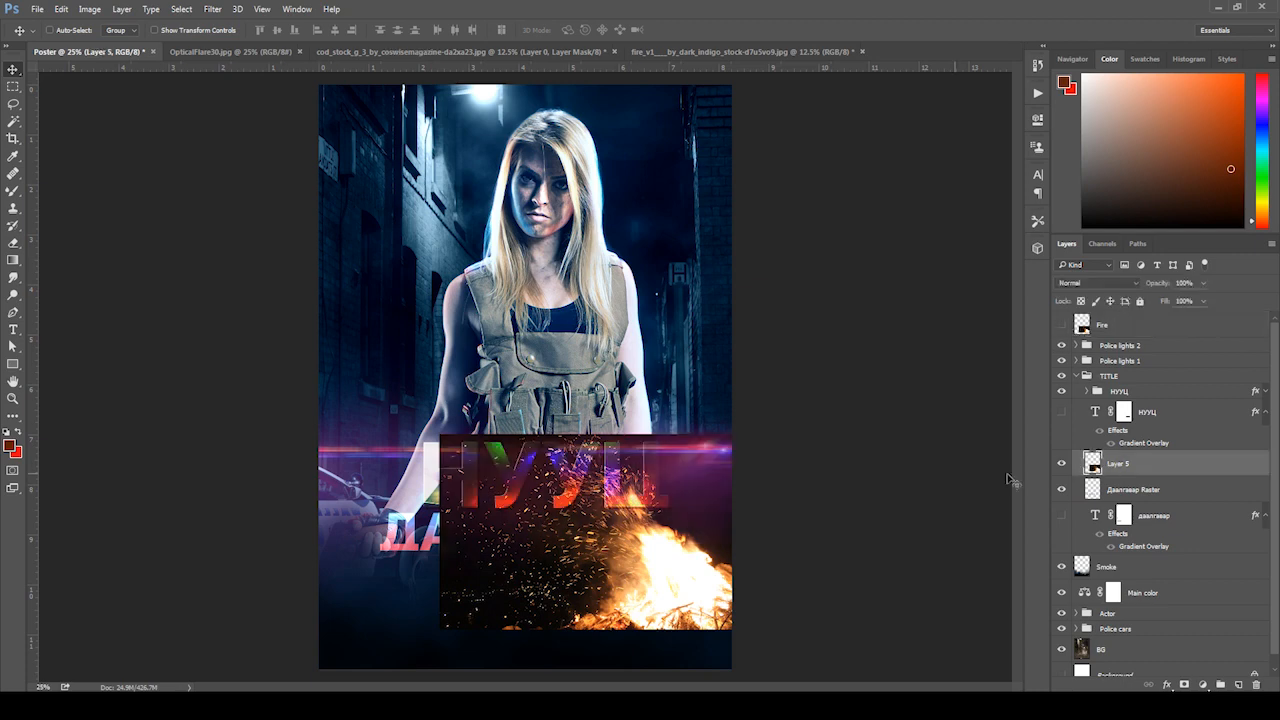
{"action": "key", "text": "ctrl+plus"}
{"action": "key", "text": "ctrl+plus"}
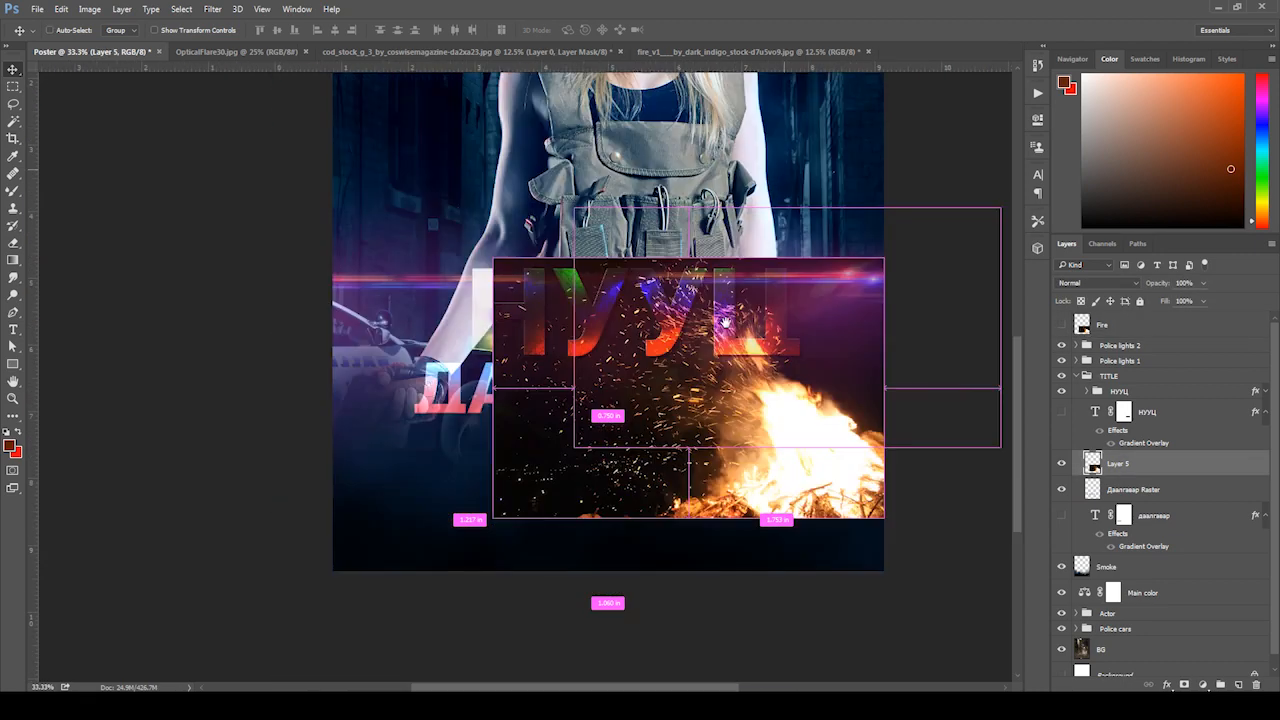
{"action": "key", "text": "ctrl+t"}
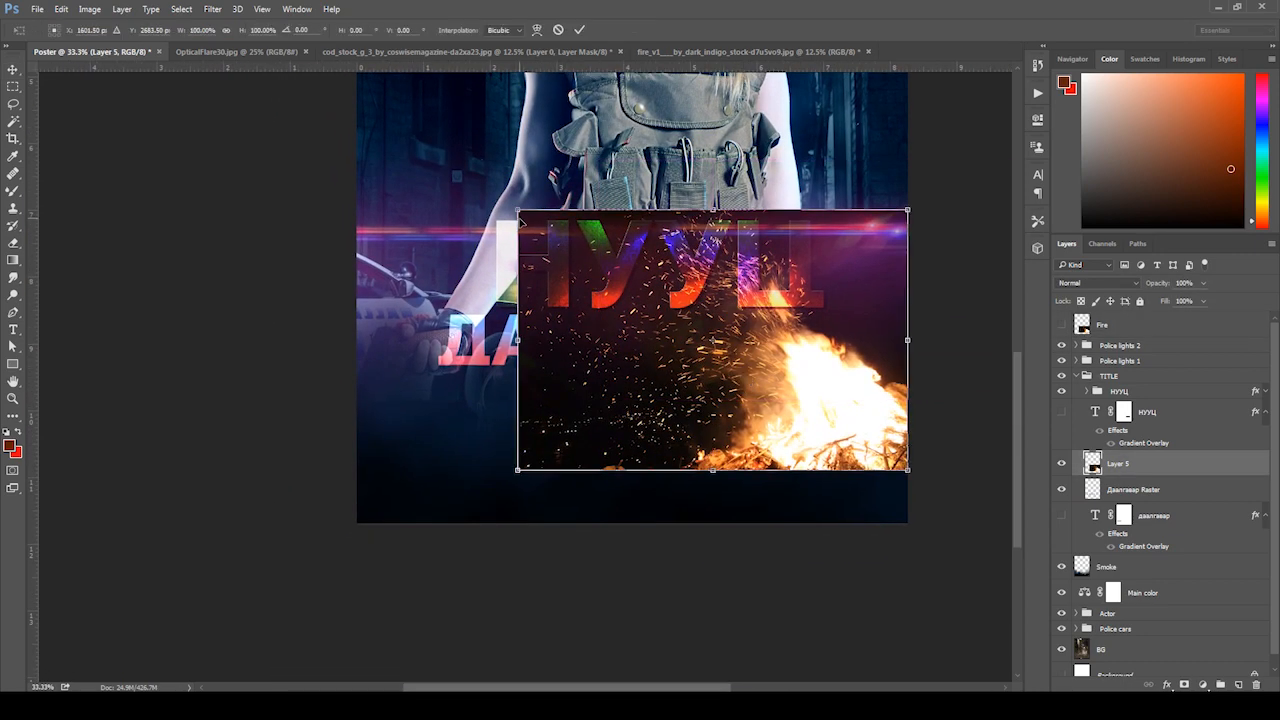
{"action": "left_click_drag", "start_coordinate": [510, 235], "coordinate": [382, 286]}
{"action": "left_click_drag", "start_coordinate": [535, 428], "coordinate": [522, 370]}
{"action": "key", "text": "Return"}
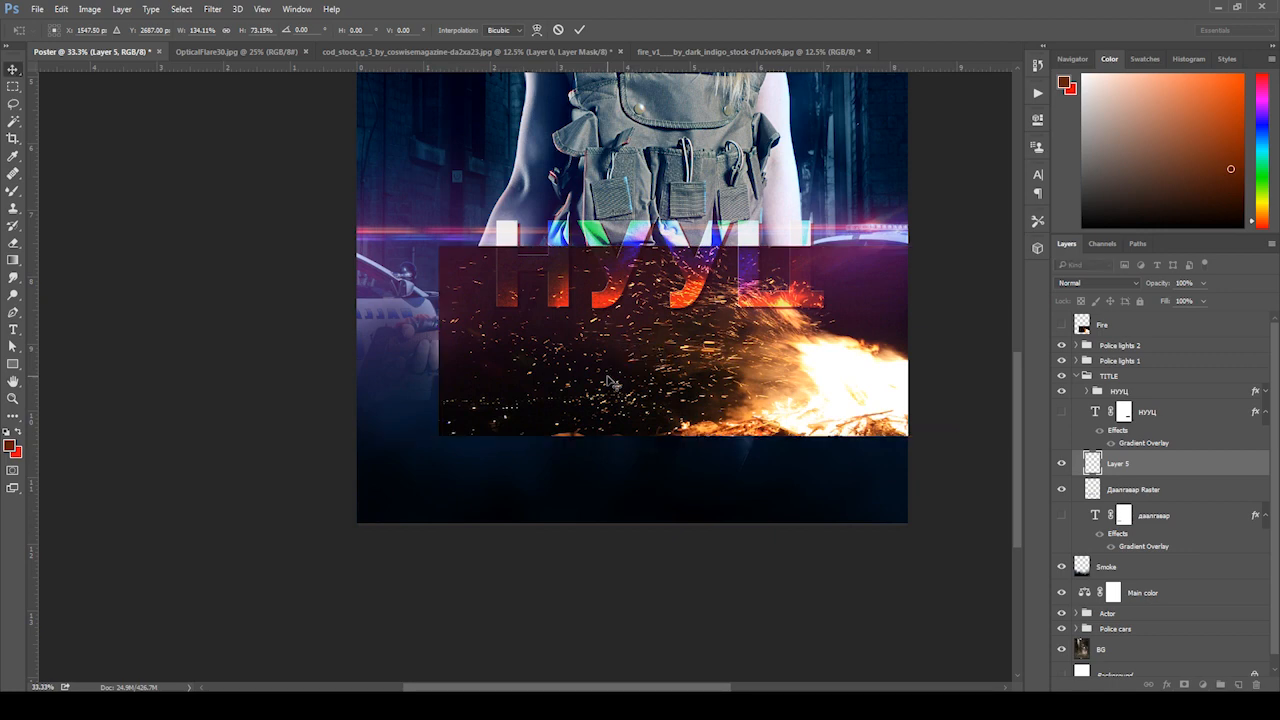
- Clip the fire layer to Даалгавар Raster so the sparks and flames fill only the letters, and keep it shown
{"action": "left_click", "coordinate": [1062, 464]}
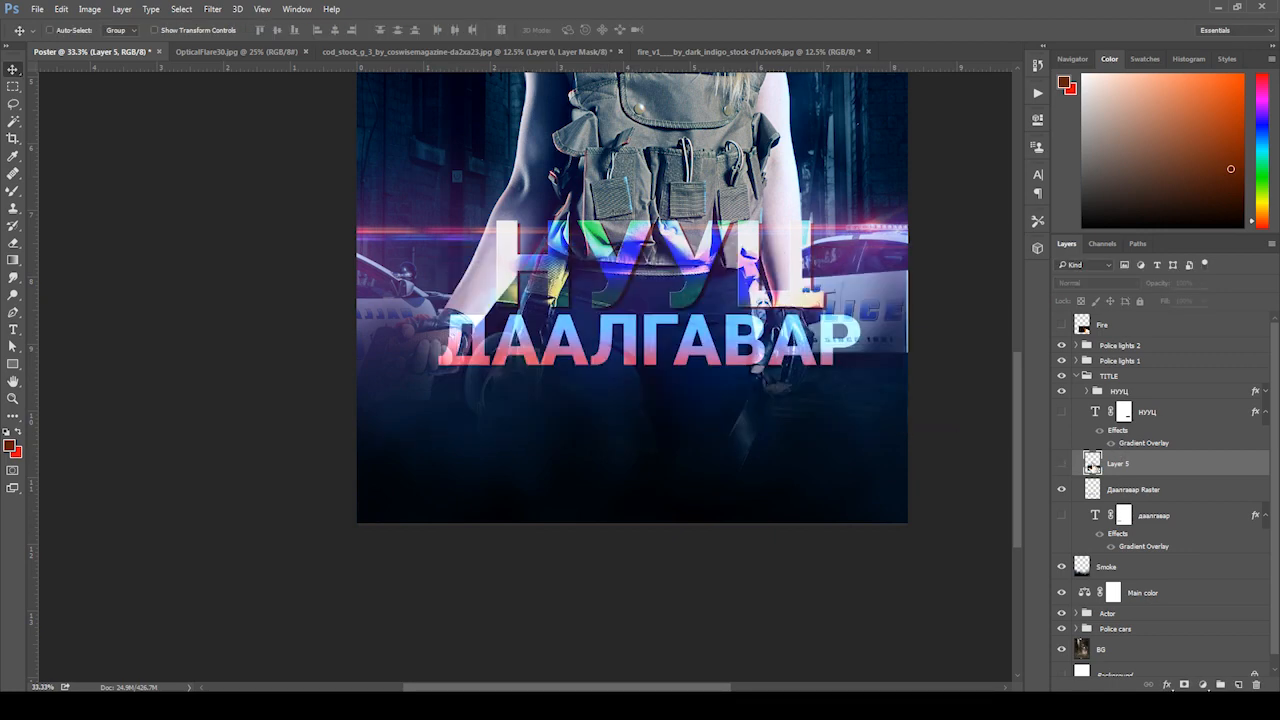
{"action": "left_click", "coordinate": [1099, 474], "text": "alt"}
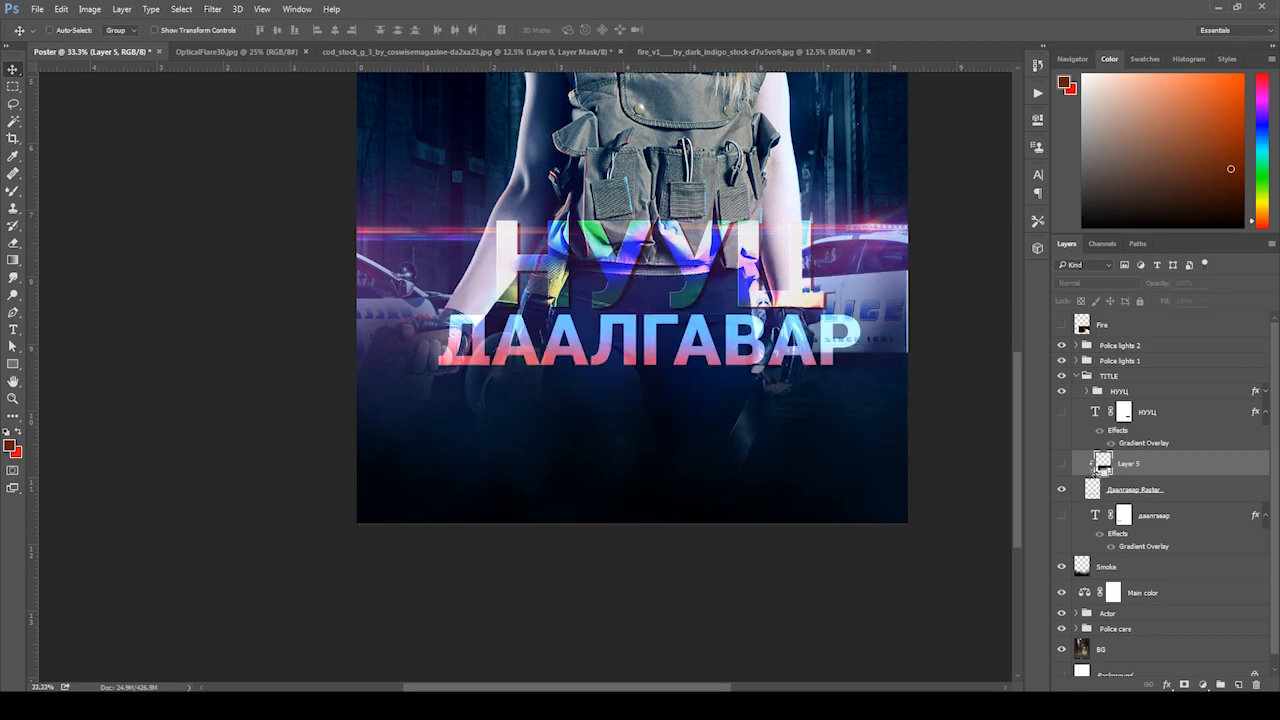
{"action": "key", "text": "ctrl+equal"}
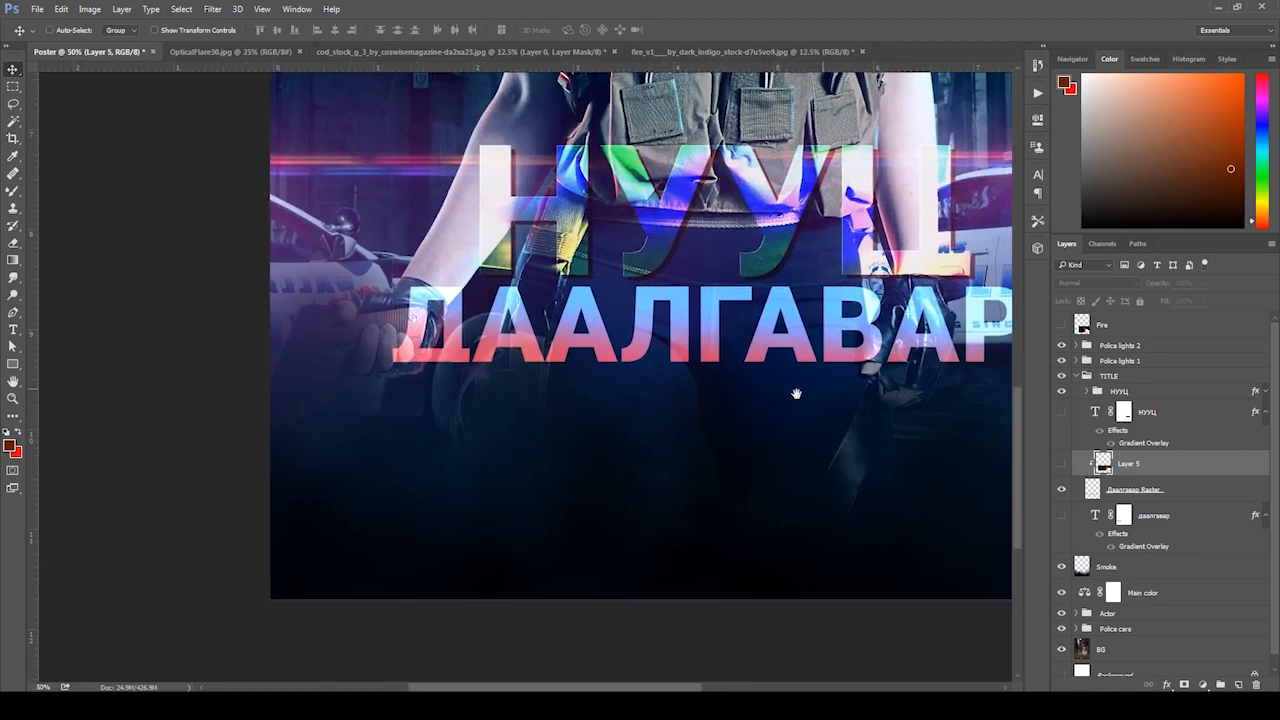
{"action": "left_click_drag", "start_coordinate": [796, 393], "coordinate": [749, 427]}
{"action": "left_click", "coordinate": [1061, 464]}
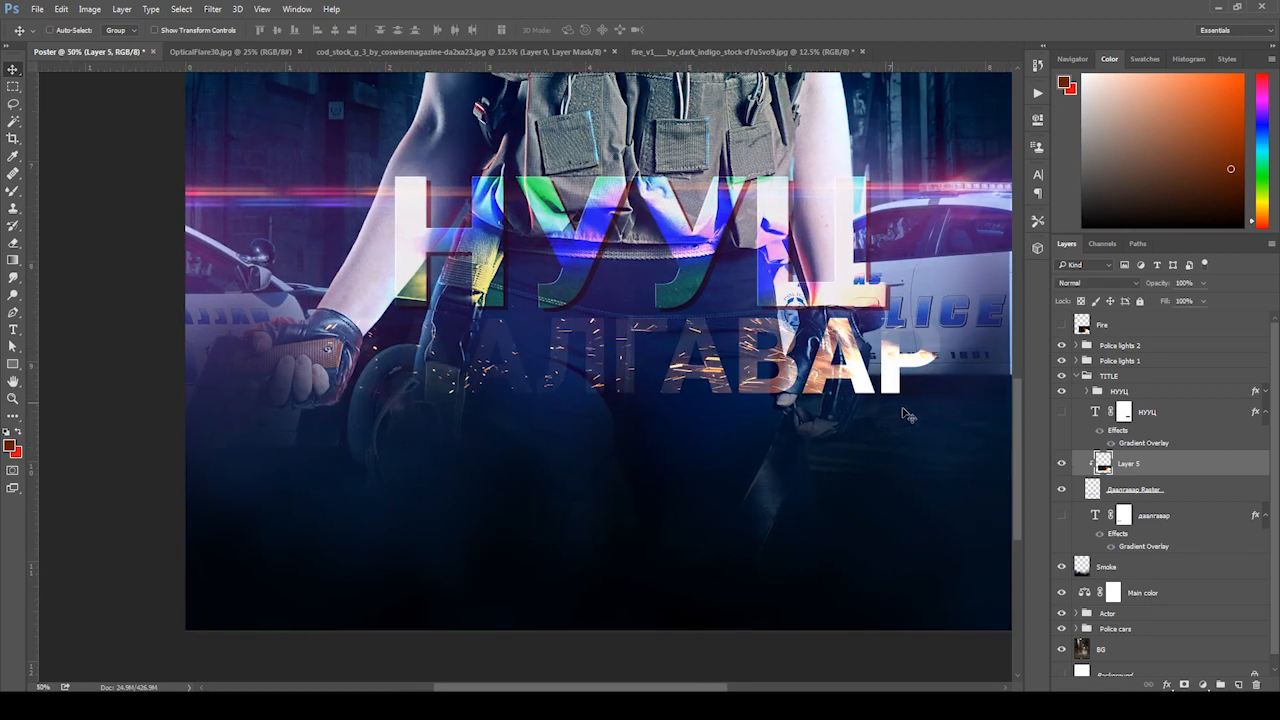
{"action": "left_click_drag", "start_coordinate": [867, 400], "coordinate": [863, 416]}
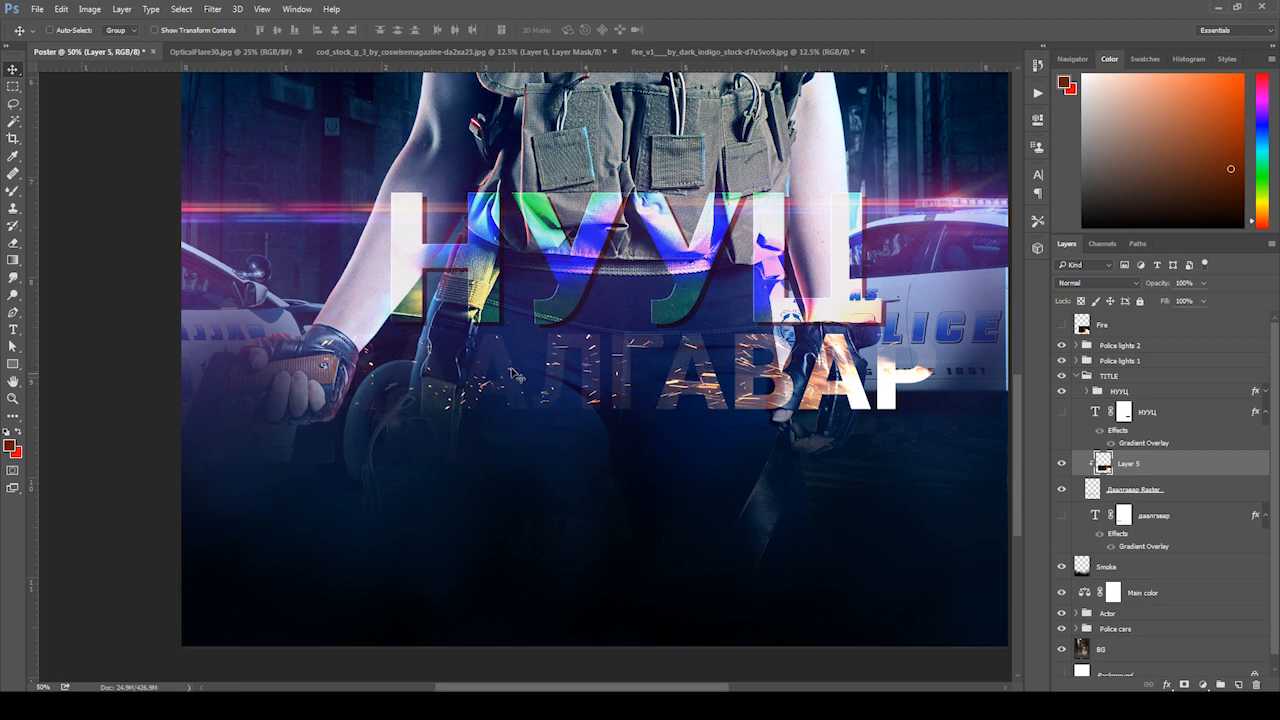
{"action": "double_click", "coordinate": [1180, 490]}
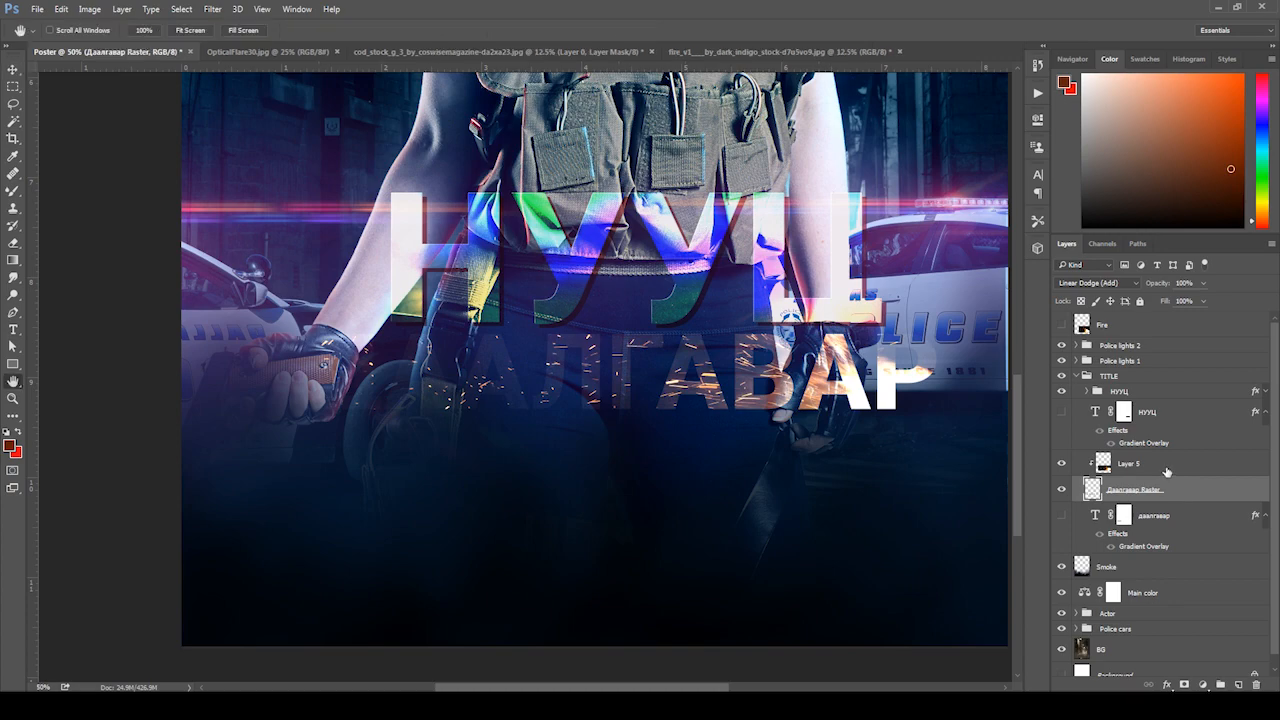
{"action": "left_click", "coordinate": [1179, 280]}
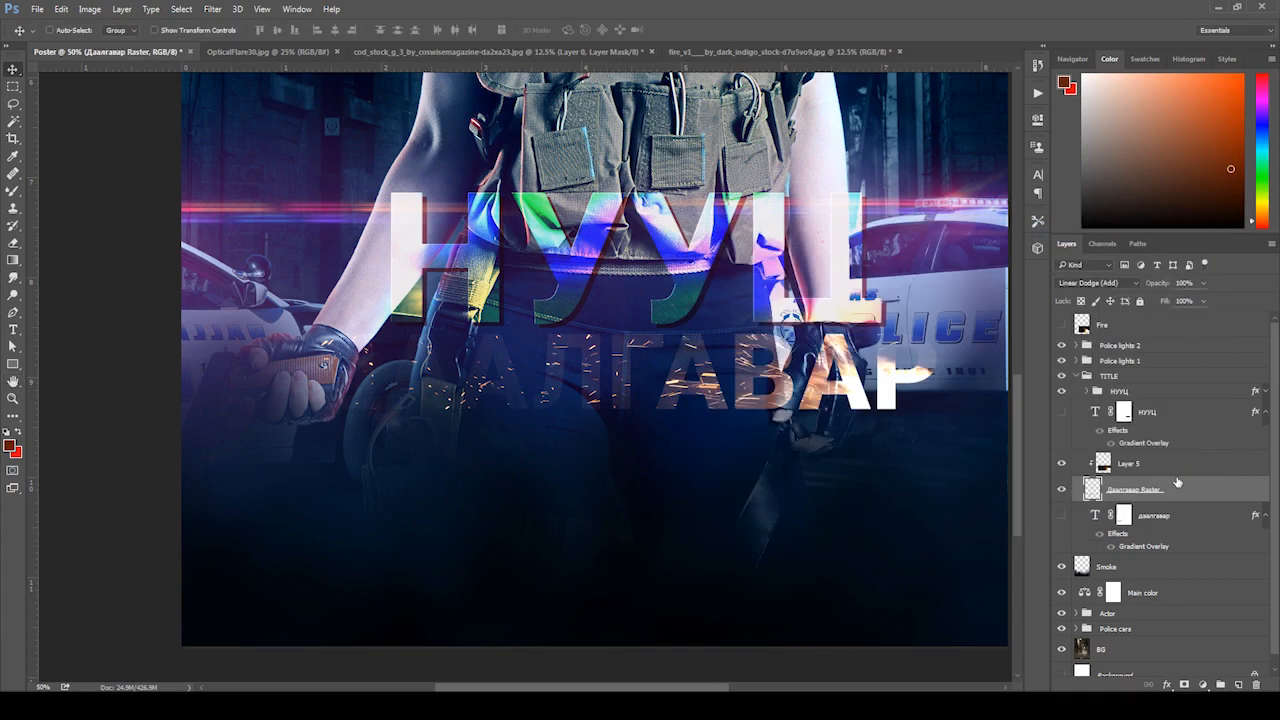
{"action": "left_click", "coordinate": [1122, 466]}
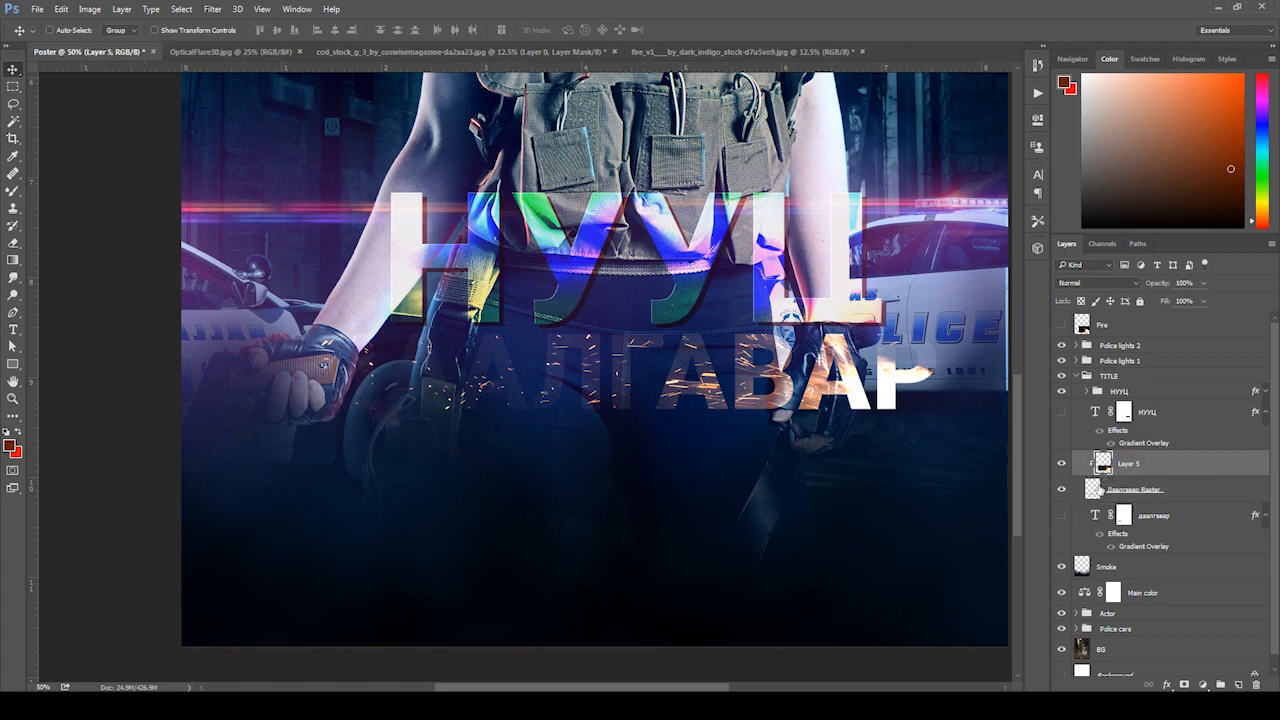
{"action": "left_click", "coordinate": [1108, 491]}
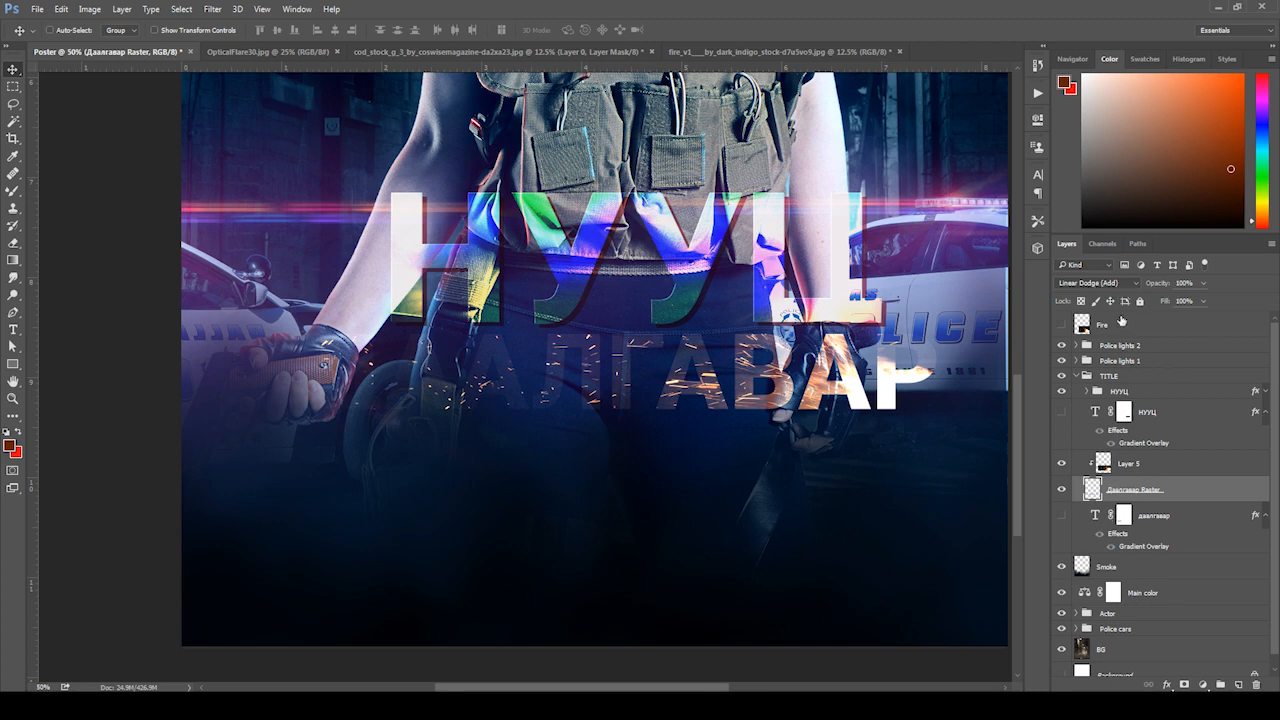
{"action": "left_click", "coordinate": [1126, 463]}
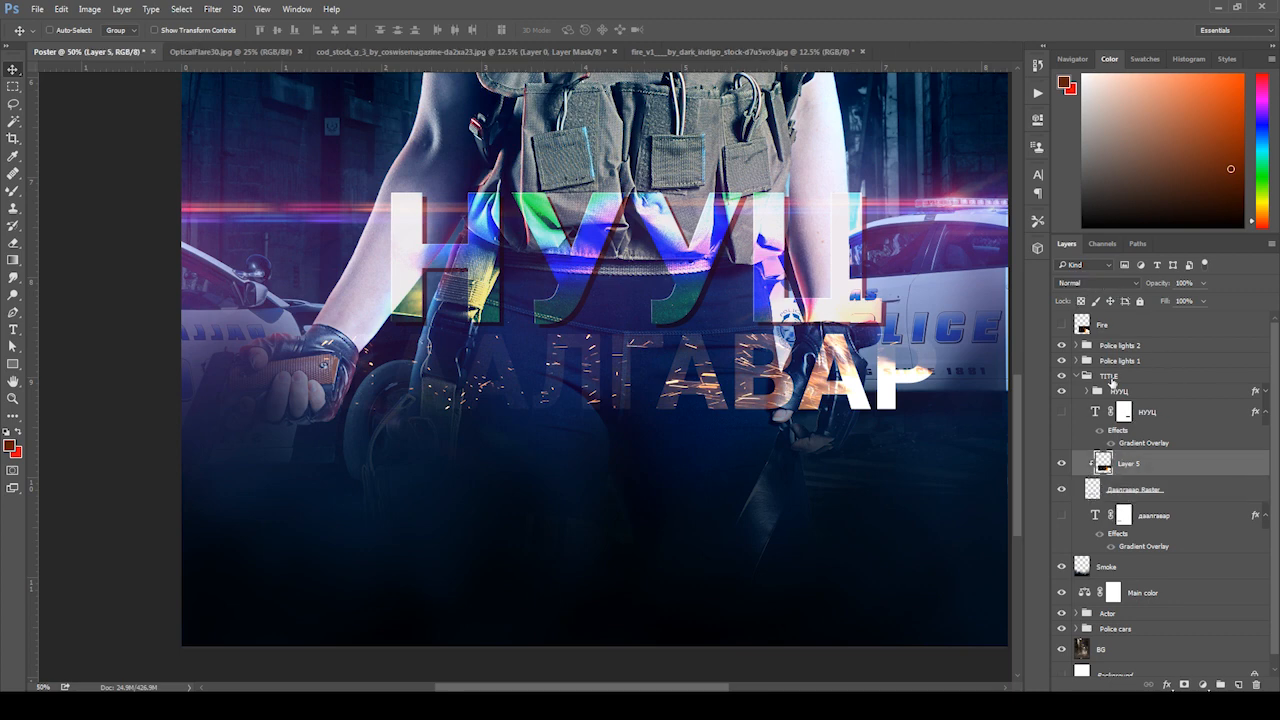
{"action": "left_click", "coordinate": [1091, 284]}
{"action": "left_click", "coordinate": [1091, 284]}
- Try Overlay, Vivid Light, Difference, Hue and Saturation blending on the Даалгавар Raster layer, and return it to Linear Dodge (Add)
{"action": "left_click", "coordinate": [1123, 489]}
{"action": "left_click", "coordinate": [1104, 288]}
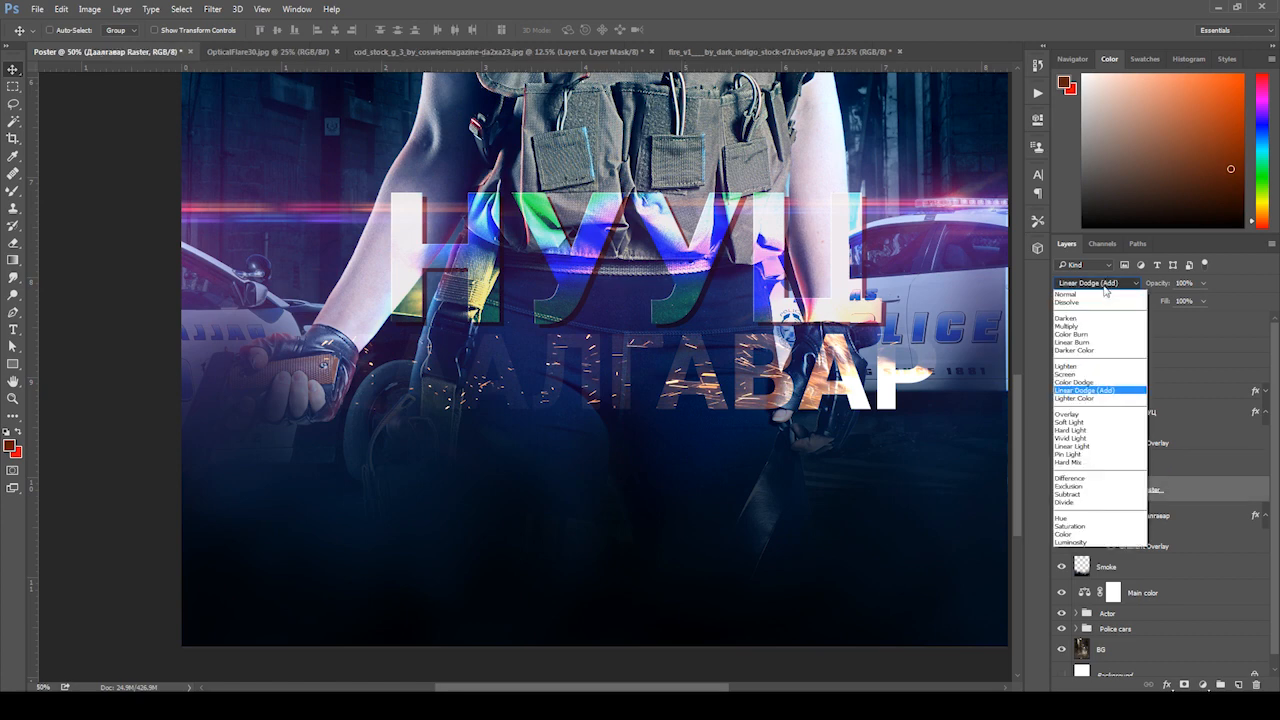
{"action": "left_click", "coordinate": [1103, 418]}
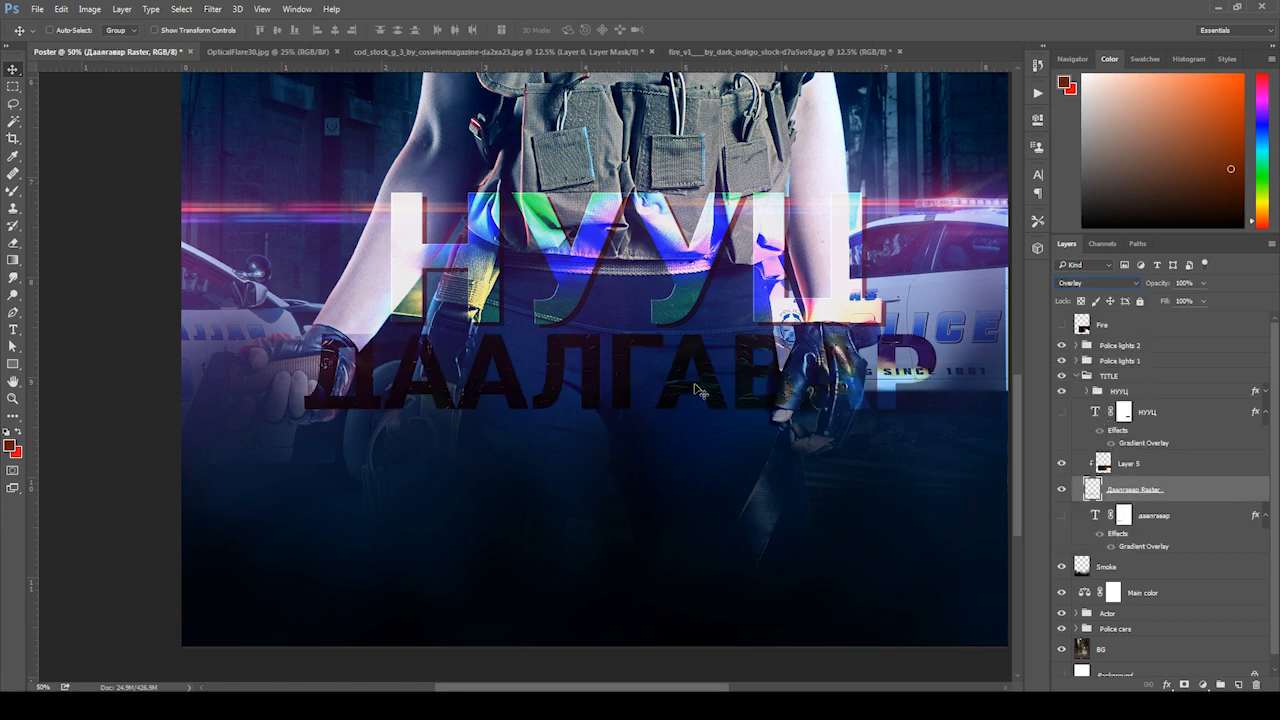
{"action": "left_click", "coordinate": [1086, 289]}
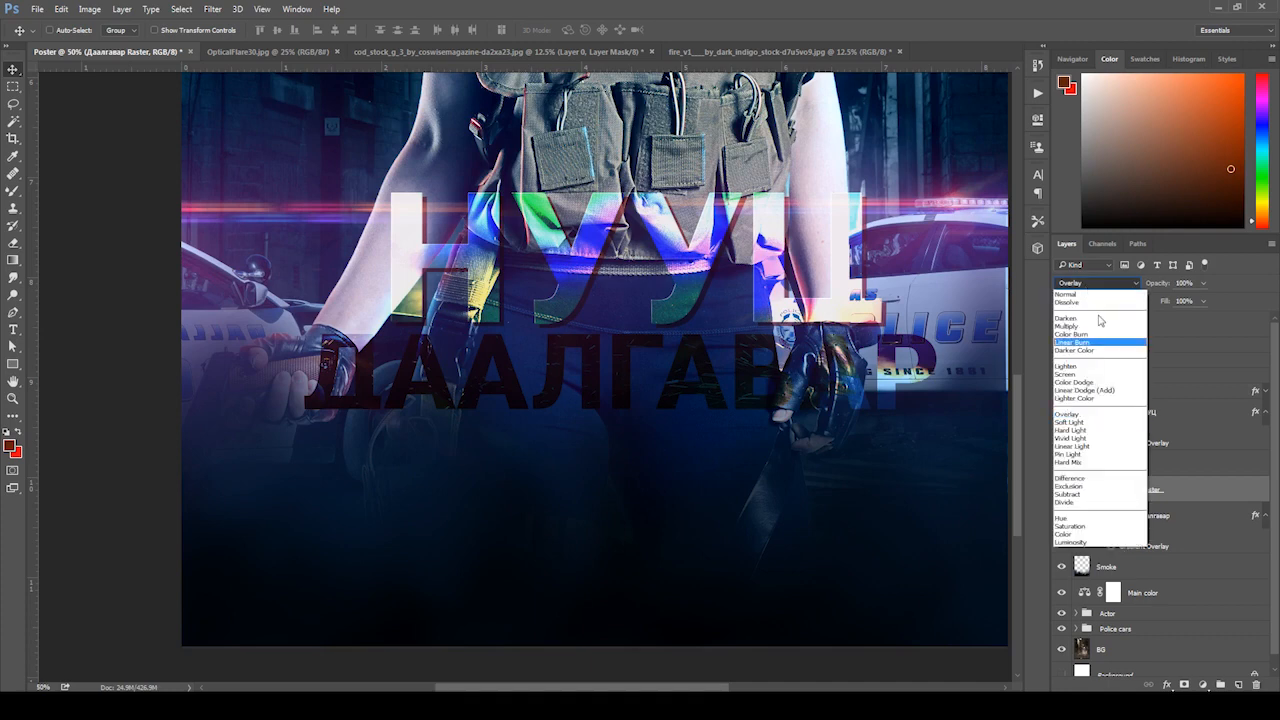
{"action": "left_click", "coordinate": [1112, 446]}
{"action": "left_click", "coordinate": [1100, 289]}
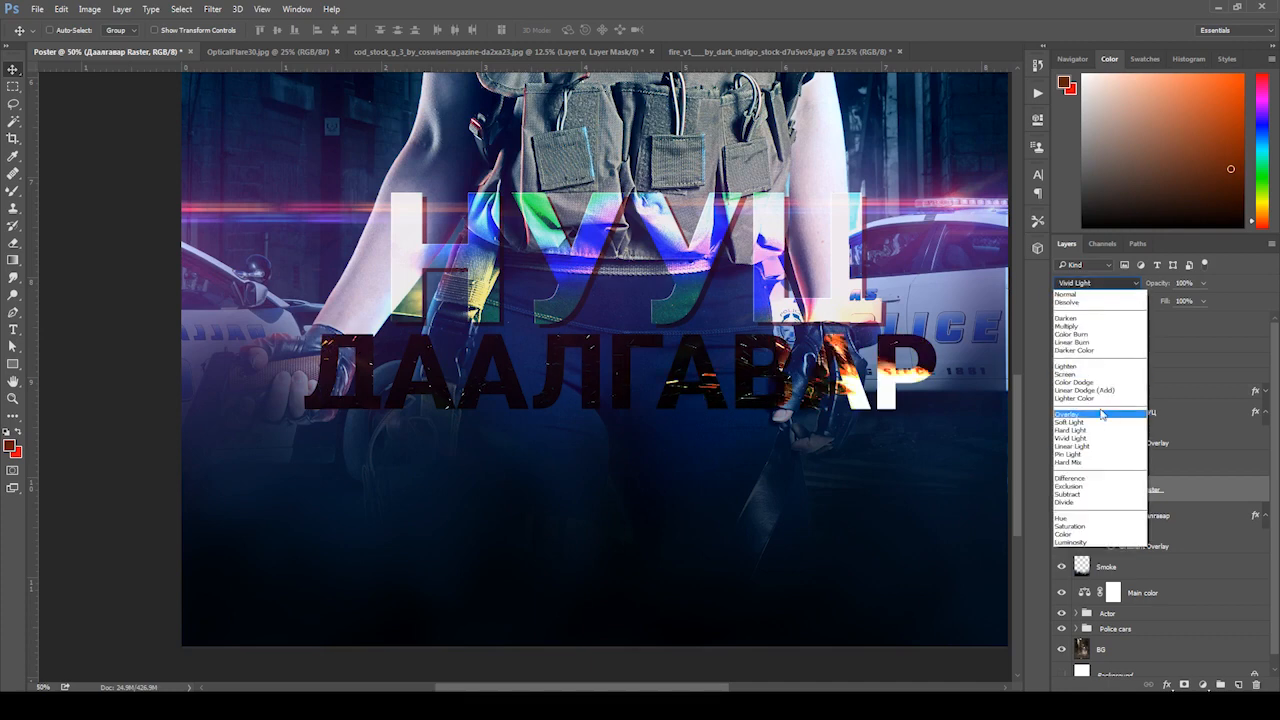
{"action": "left_click", "coordinate": [1100, 482]}
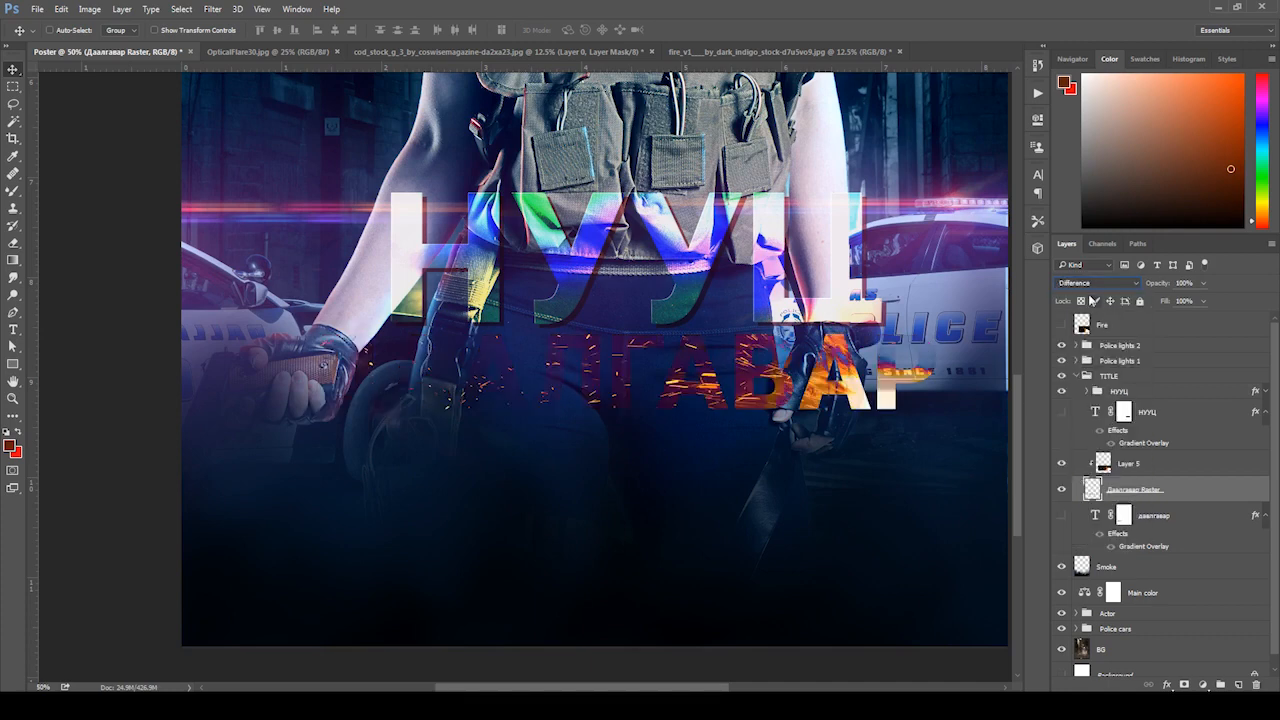
{"action": "left_click", "coordinate": [1095, 283]}
{"action": "left_click", "coordinate": [1082, 519]}
{"action": "left_click", "coordinate": [1095, 283]}
{"action": "left_click", "coordinate": [1101, 526]}
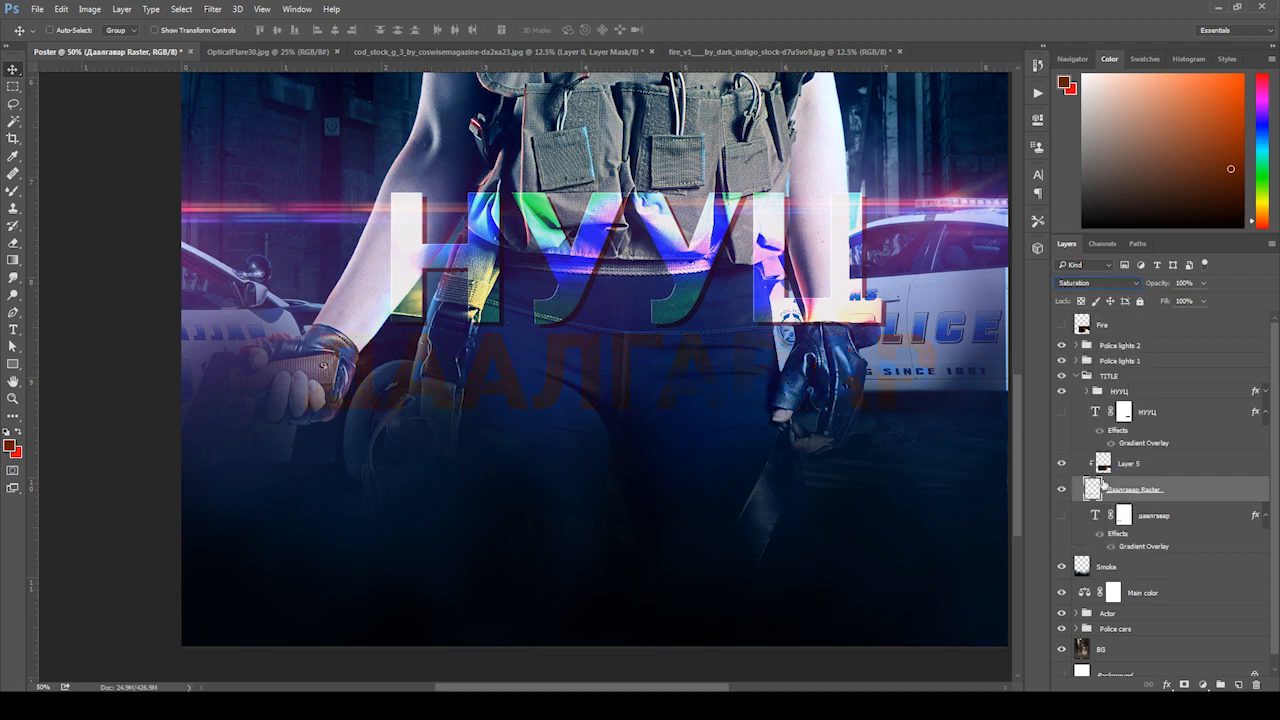
{"action": "left_click", "coordinate": [1094, 285]}
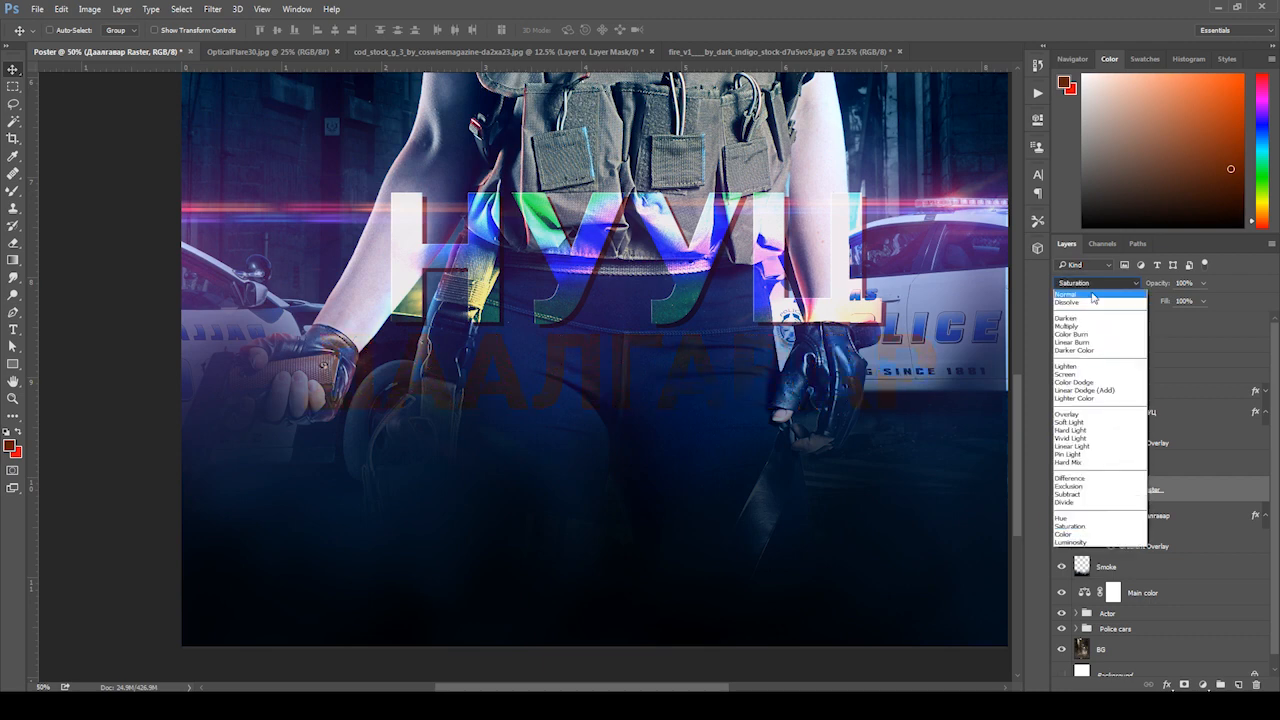
{"action": "left_click", "coordinate": [1088, 390]}
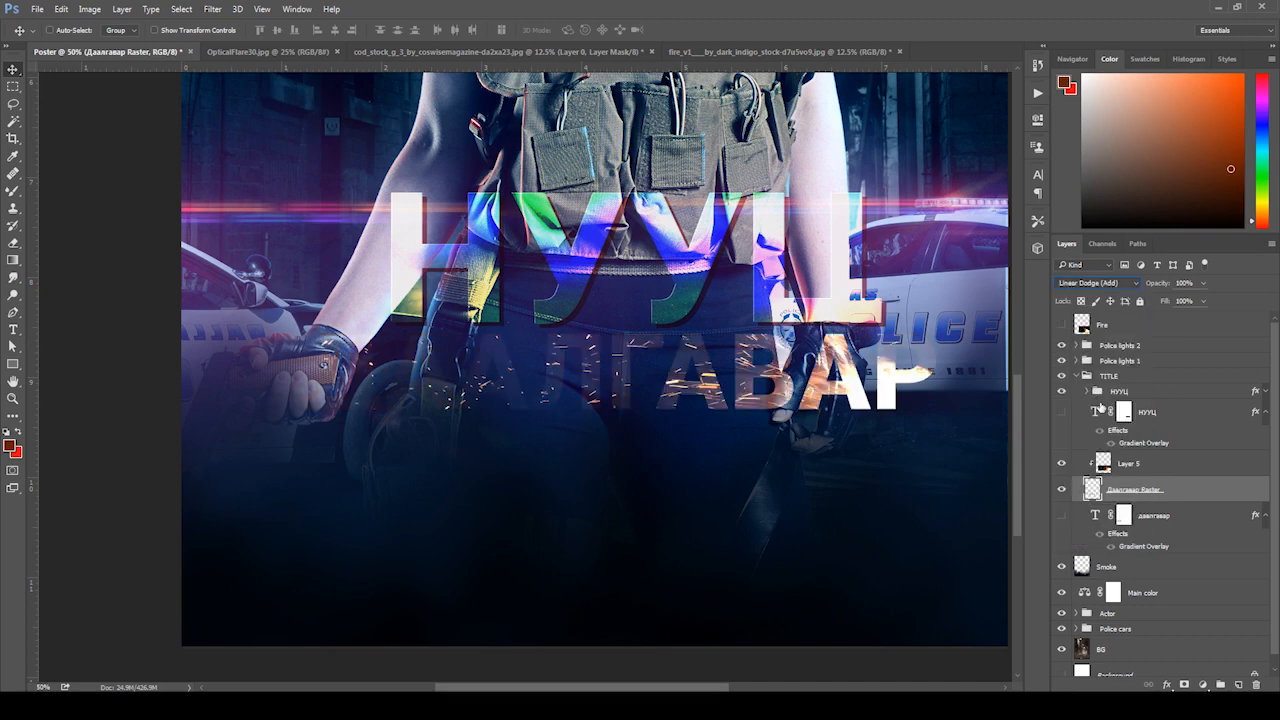
- Group Layer 5 with Даалгавар Raster and name the group Даалгавар
{"action": "left_click", "coordinate": [1148, 465]}
{"action": "key", "text": "ctrl+g"}
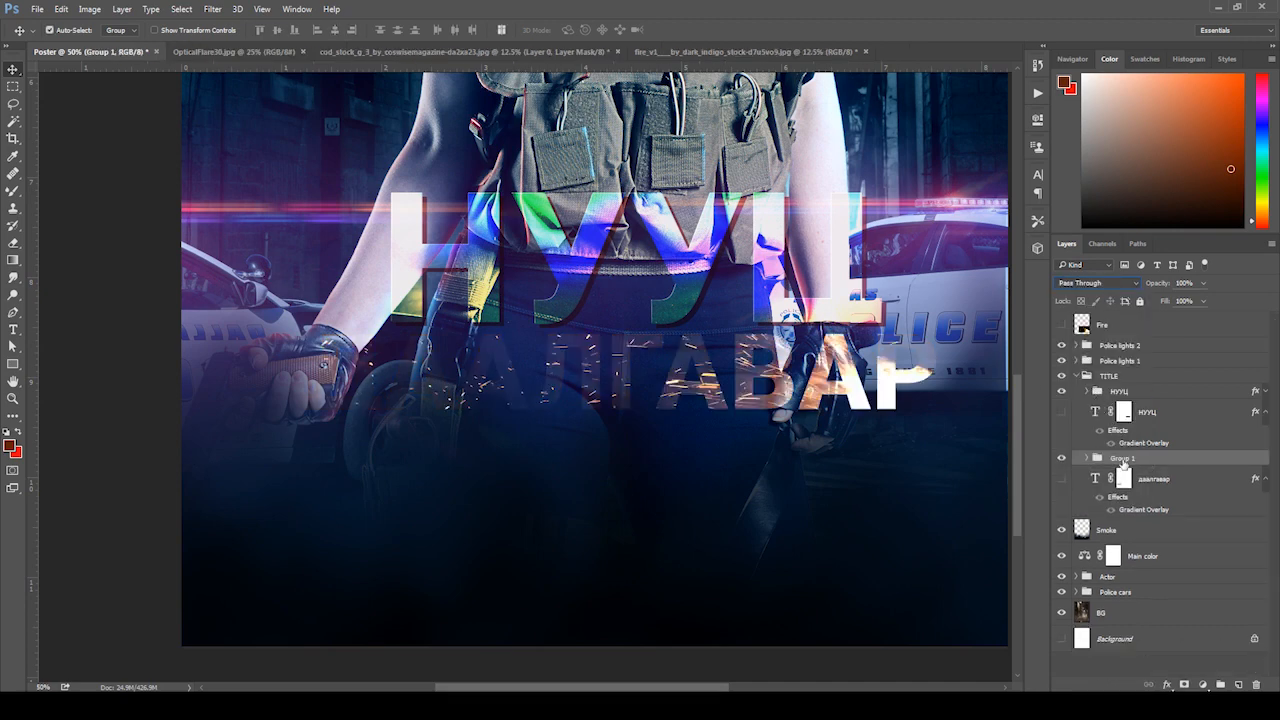
{"action": "double_click", "coordinate": [1123, 460]}
{"action": "type", "text": "д"}
{"action": "key", "text": "Return"}
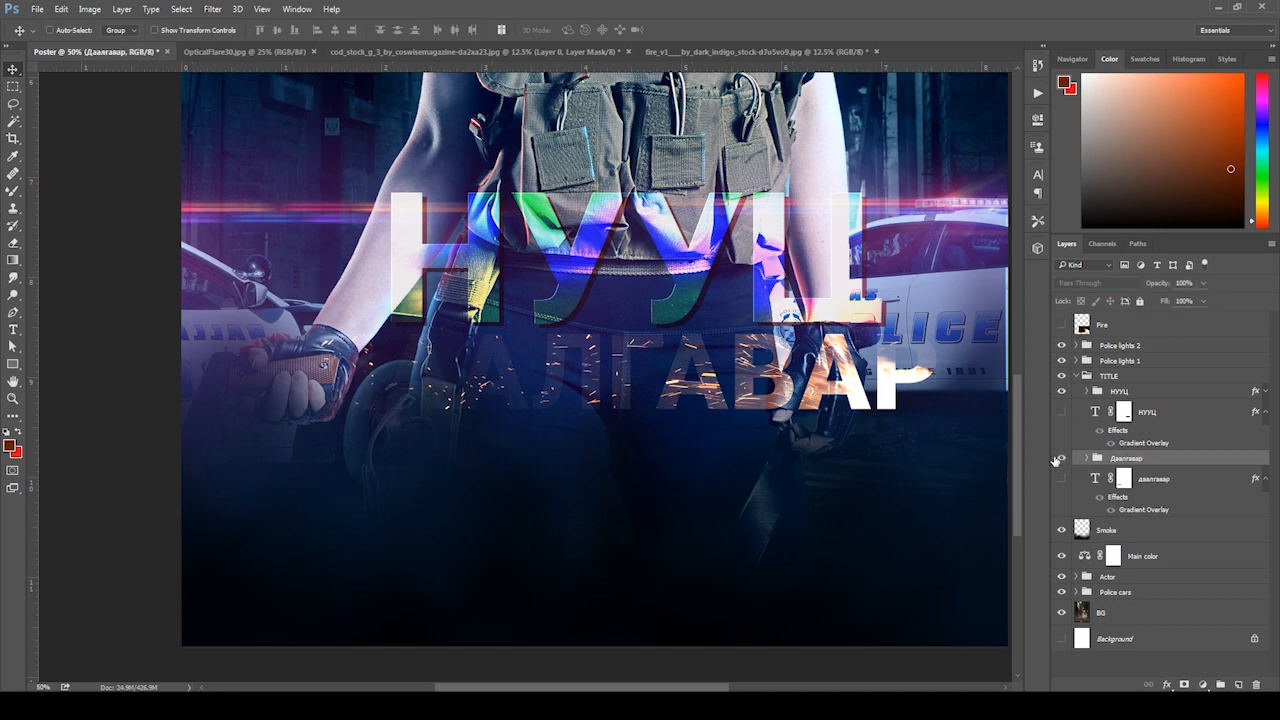
{"action": "right_click", "coordinate": [1136, 459]}
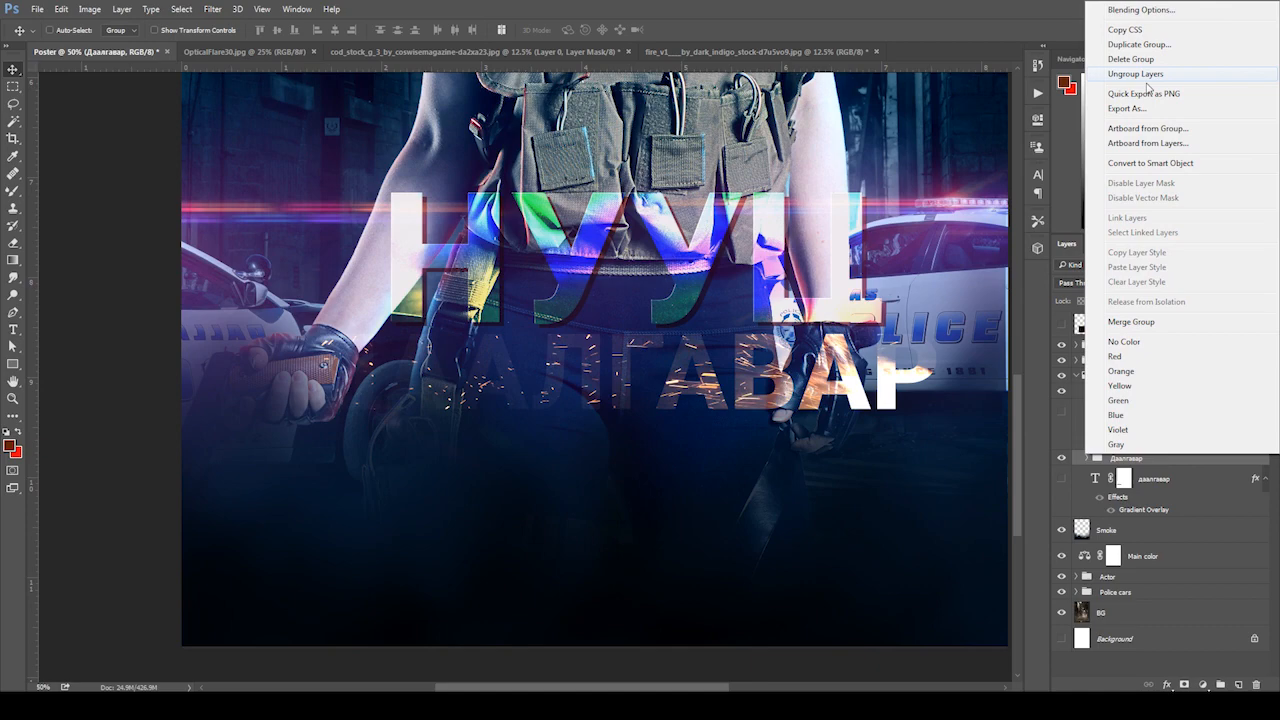
{"action": "left_click", "coordinate": [1141, 10]}
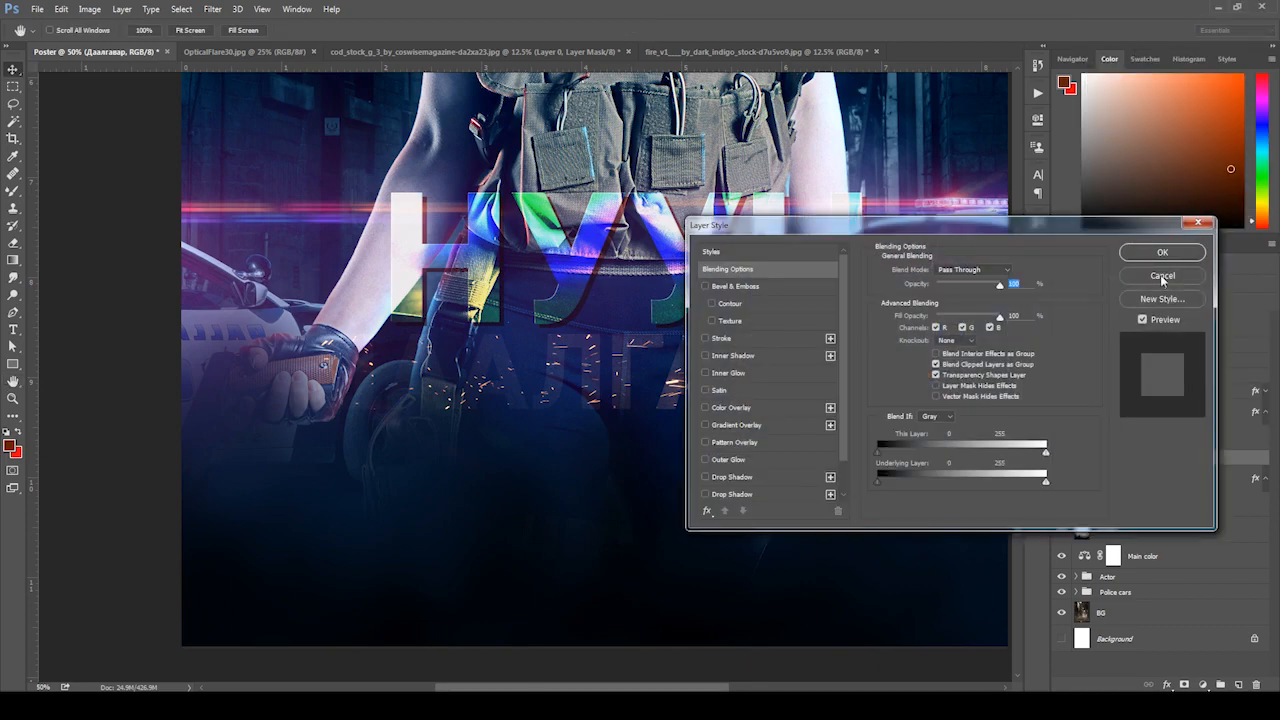
{"action": "left_click", "coordinate": [1161, 274]}
- Duplicate Layer 5, clip the copy to the ДААЛГАВАР lettering and shift its flames over the first letters ДАА
{"action": "left_click", "coordinate": [1131, 482]}
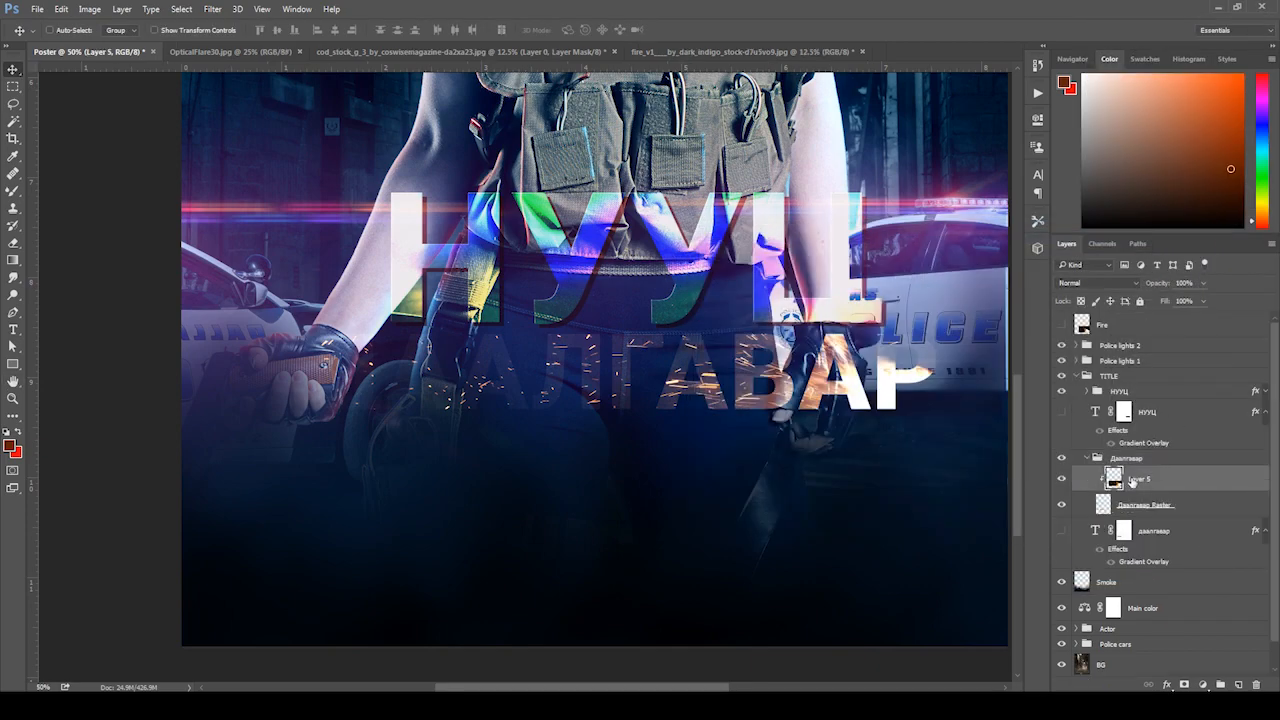
{"action": "key", "text": "ctrl+j"}
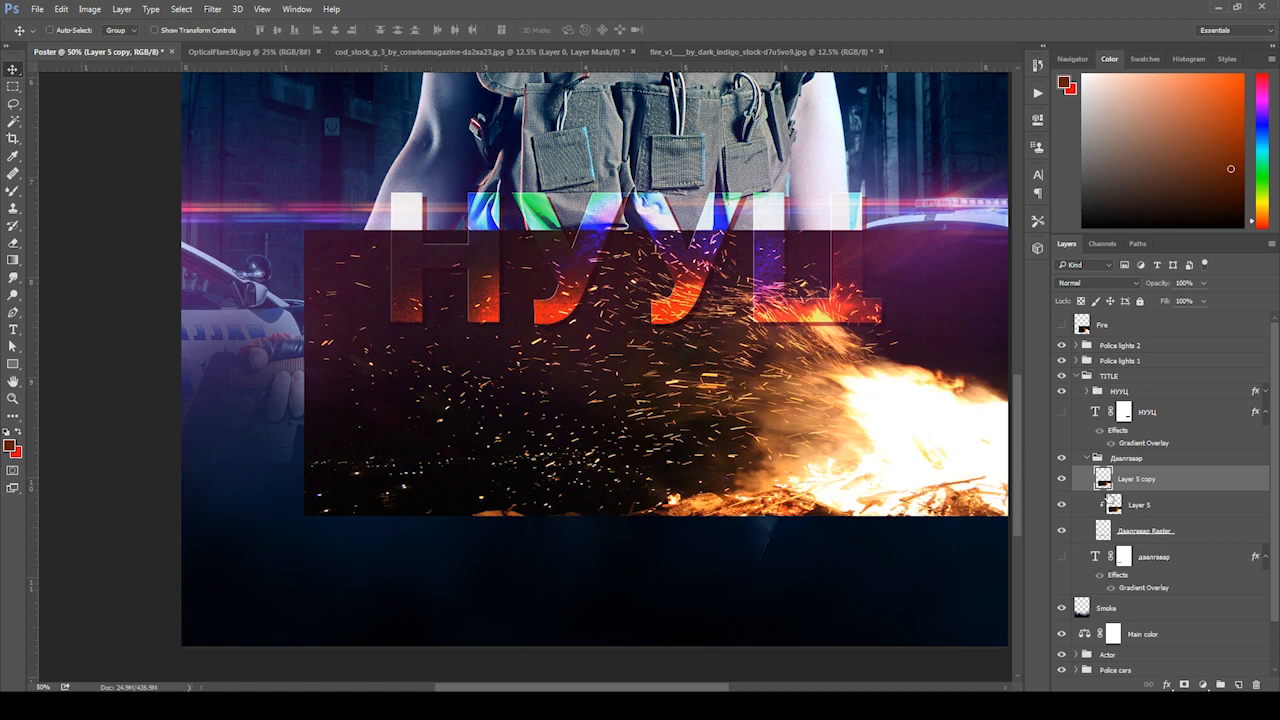
{"action": "left_click", "coordinate": [1108, 492], "text": "alt"}
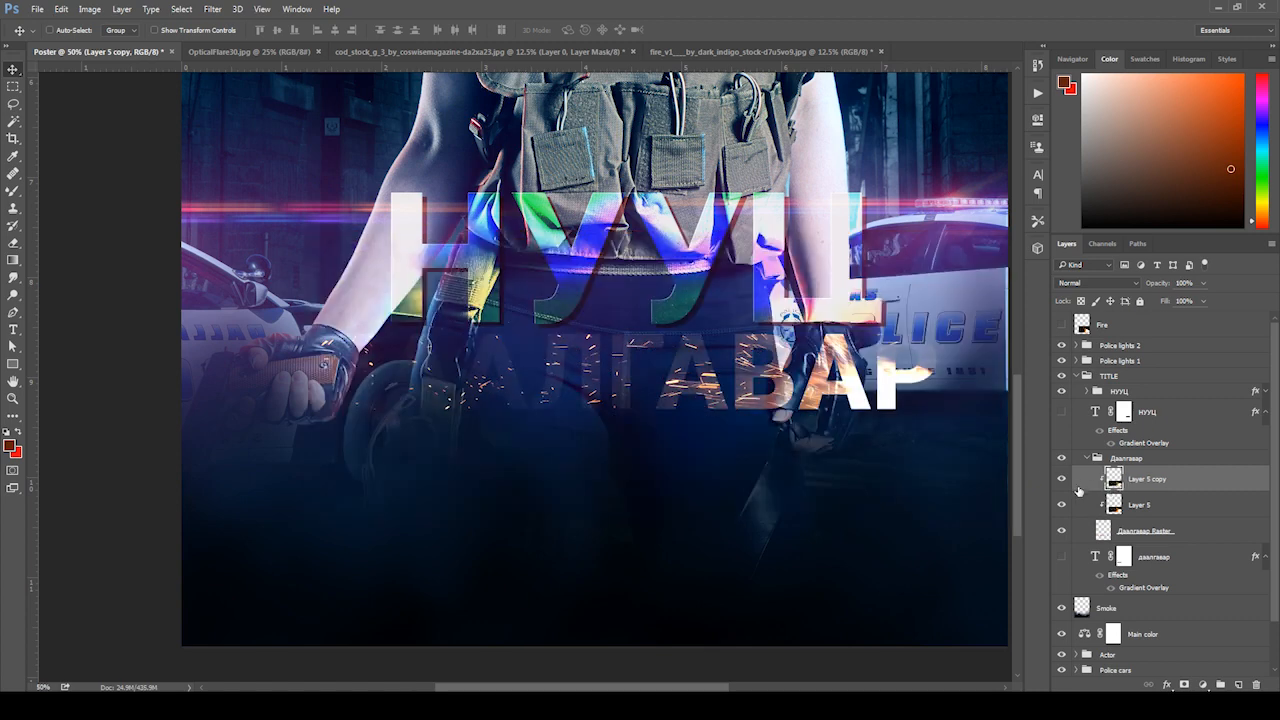
{"action": "left_click", "coordinate": [1062, 481]}
{"action": "left_click", "coordinate": [1062, 481]}
{"action": "left_click_drag", "start_coordinate": [912, 442], "coordinate": [556, 465]}
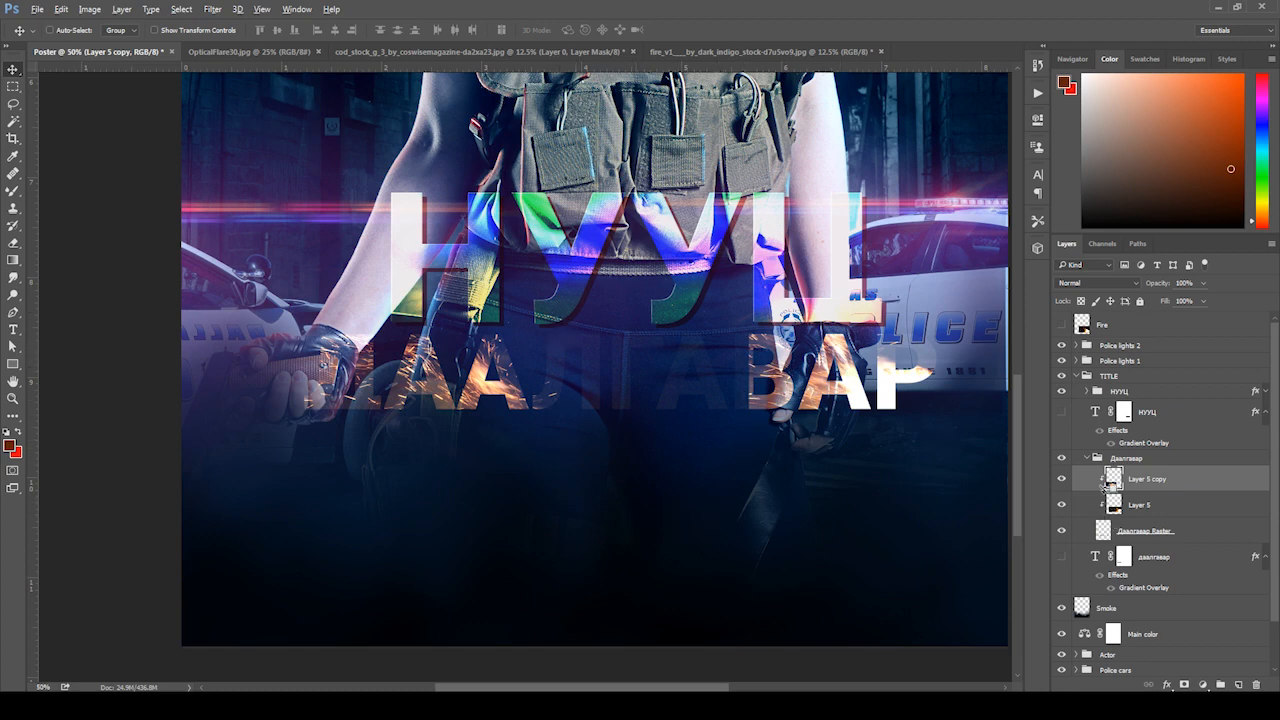
- Release Layer 5 copy from the clipping, add a white layer mask and make black the foreground colour
{"action": "left_click", "coordinate": [1104, 490], "text": "alt"}
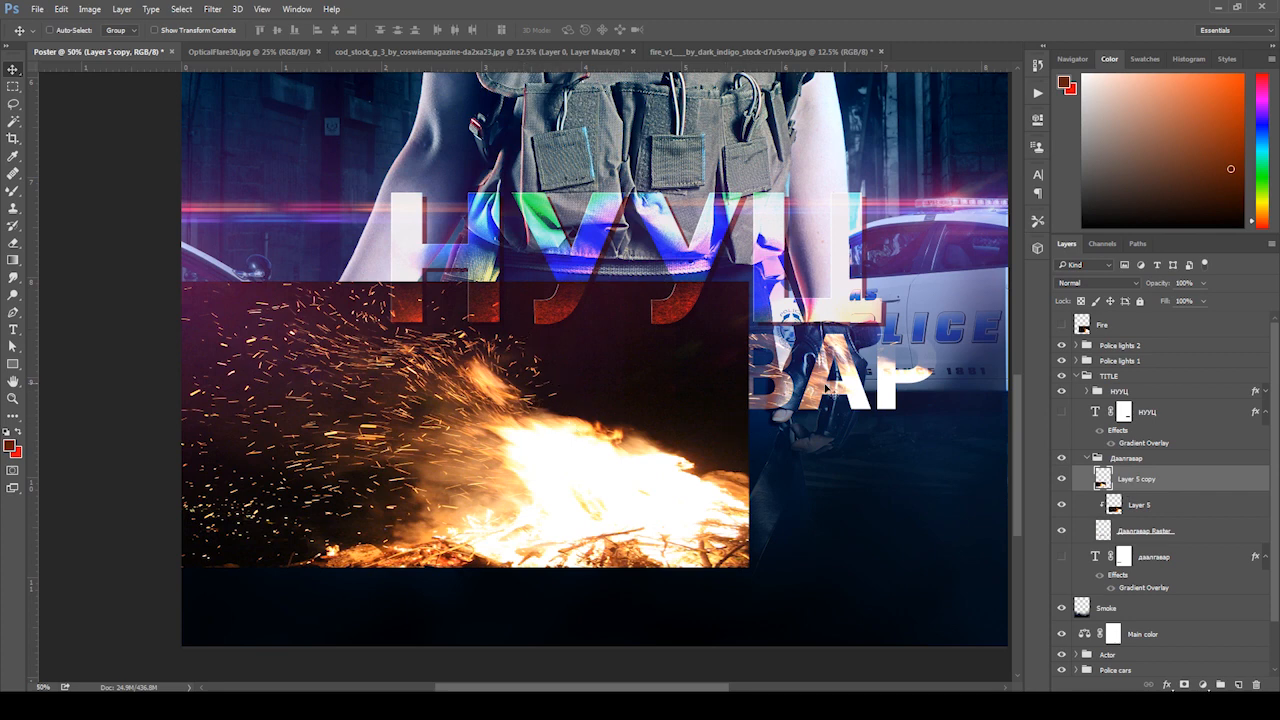
{"action": "left_click", "coordinate": [1184, 685]}
{"action": "key", "text": "b"}
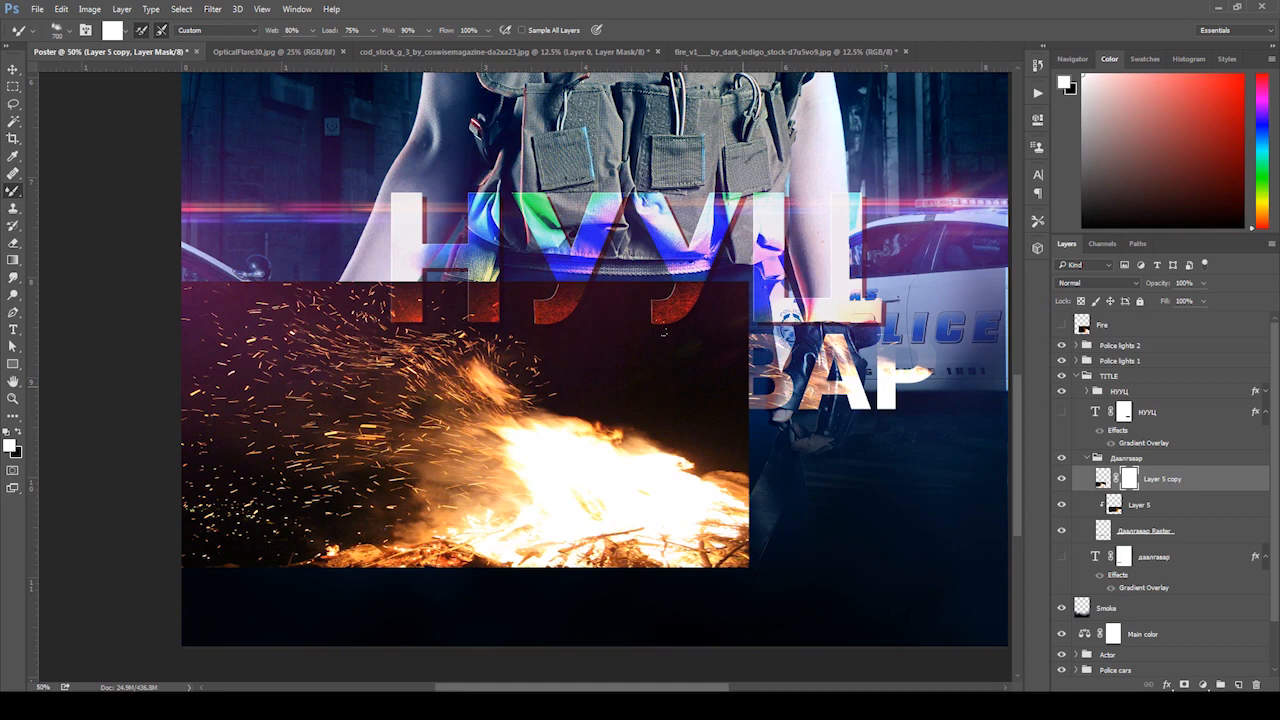
{"action": "key", "text": "x"}
{"action": "right_click", "coordinate": [757, 403]}
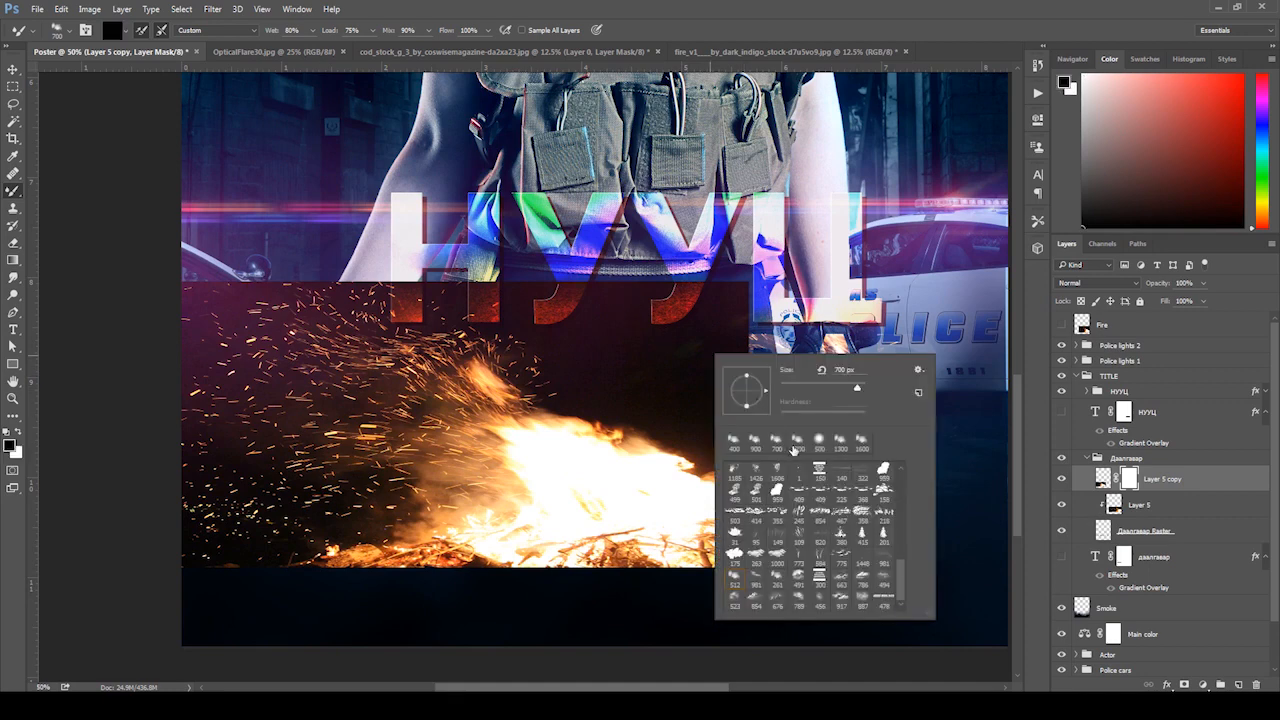
{"action": "double_click", "coordinate": [794, 449]}
{"action": "right_click", "coordinate": [731, 349]}
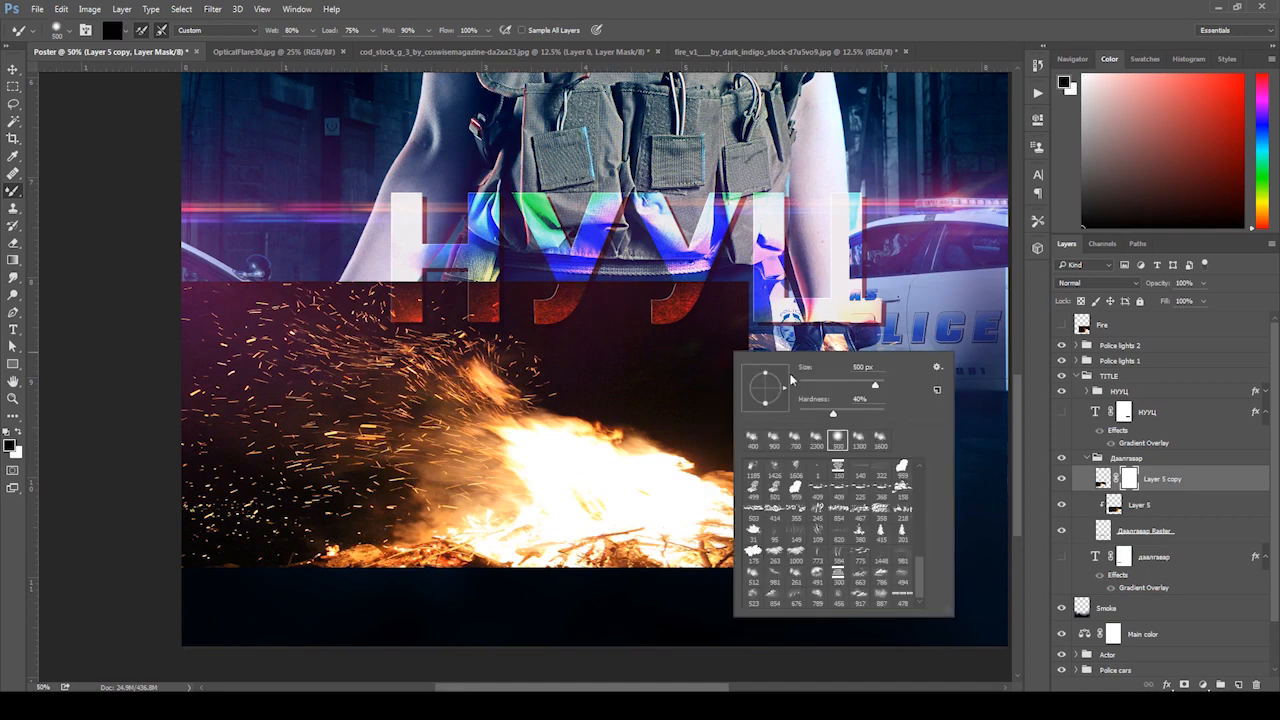
{"action": "left_click_drag", "start_coordinate": [832, 413], "coordinate": [799, 414]}
{"action": "key", "text": "Return"}
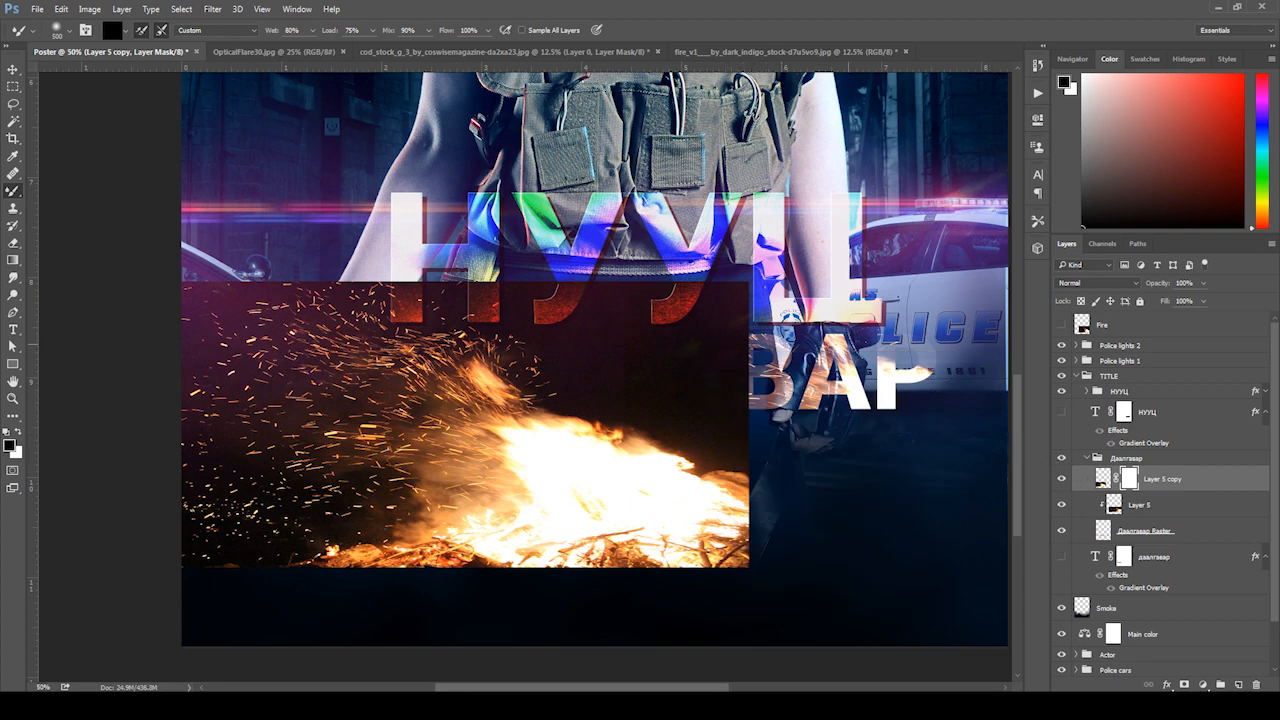
- Paint black with a soft 500 px Brush on the Layer 5 copy mask, fading the fire image's dark upper-right area and upper edge
{"action": "right_click", "coordinate": [5, 197]}
{"action": "left_click", "coordinate": [50, 192]}
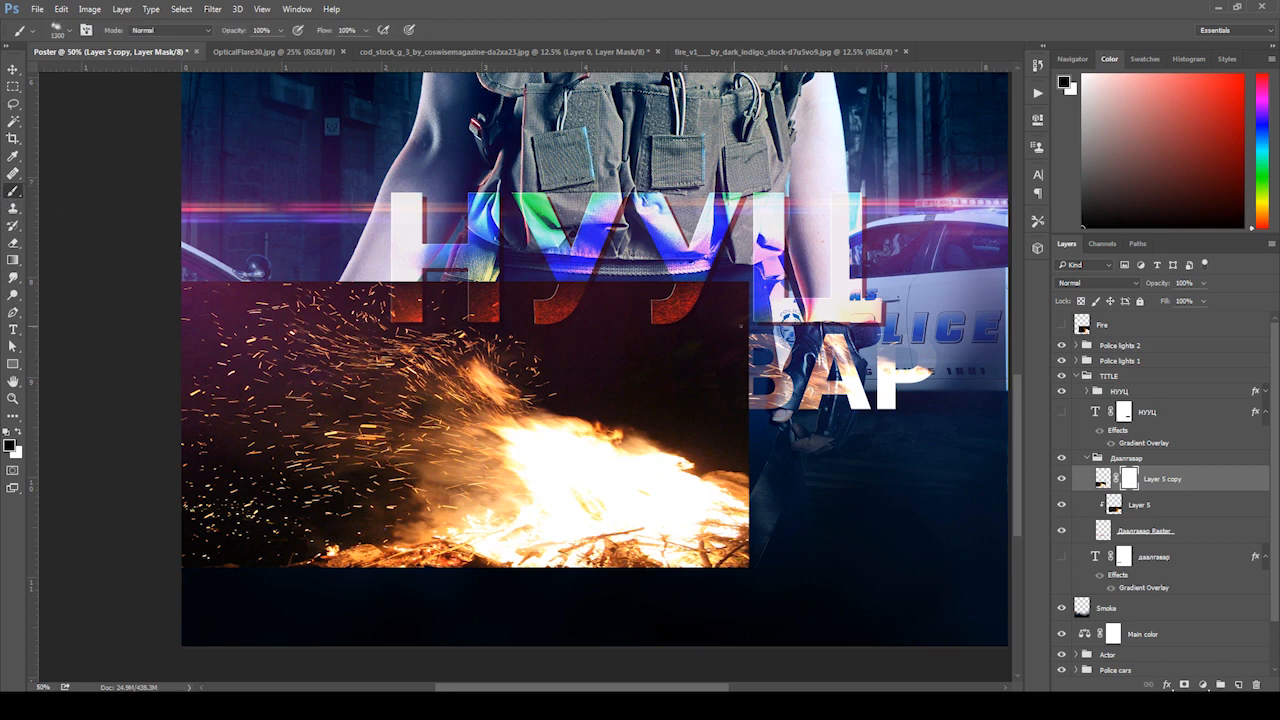
{"action": "right_click", "coordinate": [741, 324]}
{"action": "double_click", "coordinate": [760, 414]}
{"action": "left_click_drag", "start_coordinate": [765, 409], "coordinate": [731, 403]}
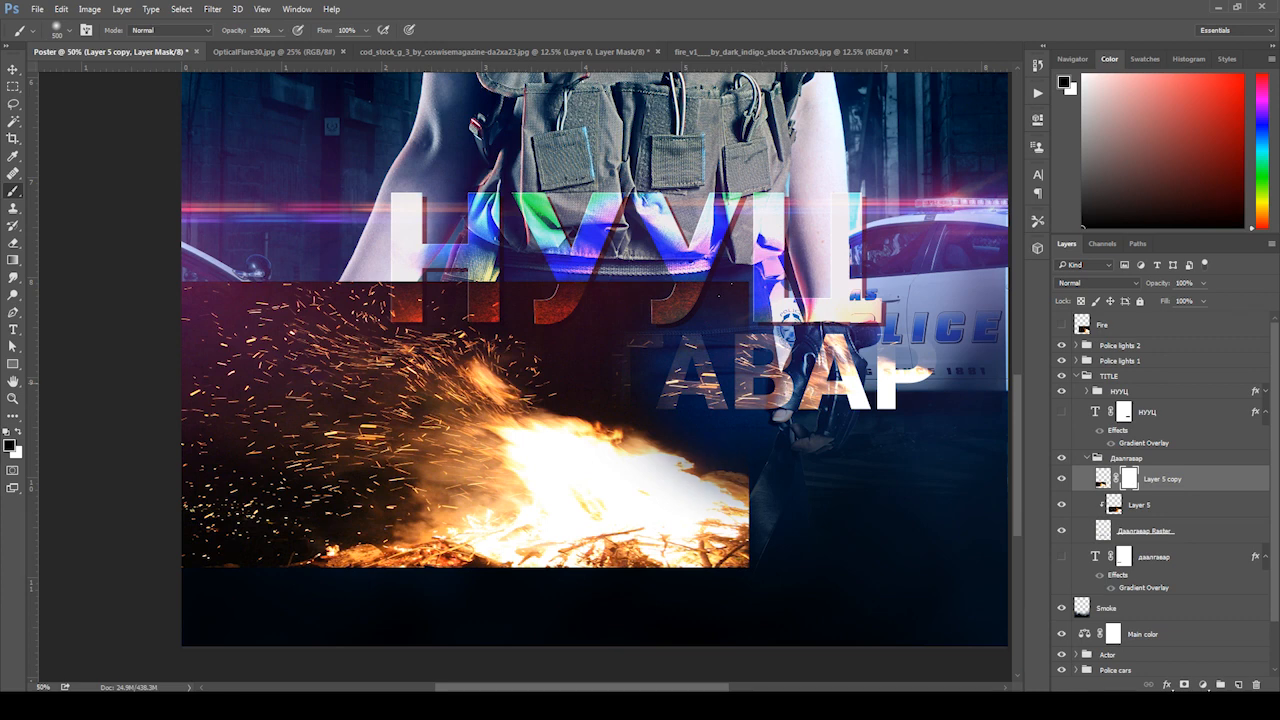
{"action": "mouse_move", "coordinate": [745, 300]}
{"action": "left_mouse_down"}
{"action": "mouse_move", "coordinate": [440, 300]}
{"action": "mouse_move", "coordinate": [600, 370]}
{"action": "left_mouse_up"}
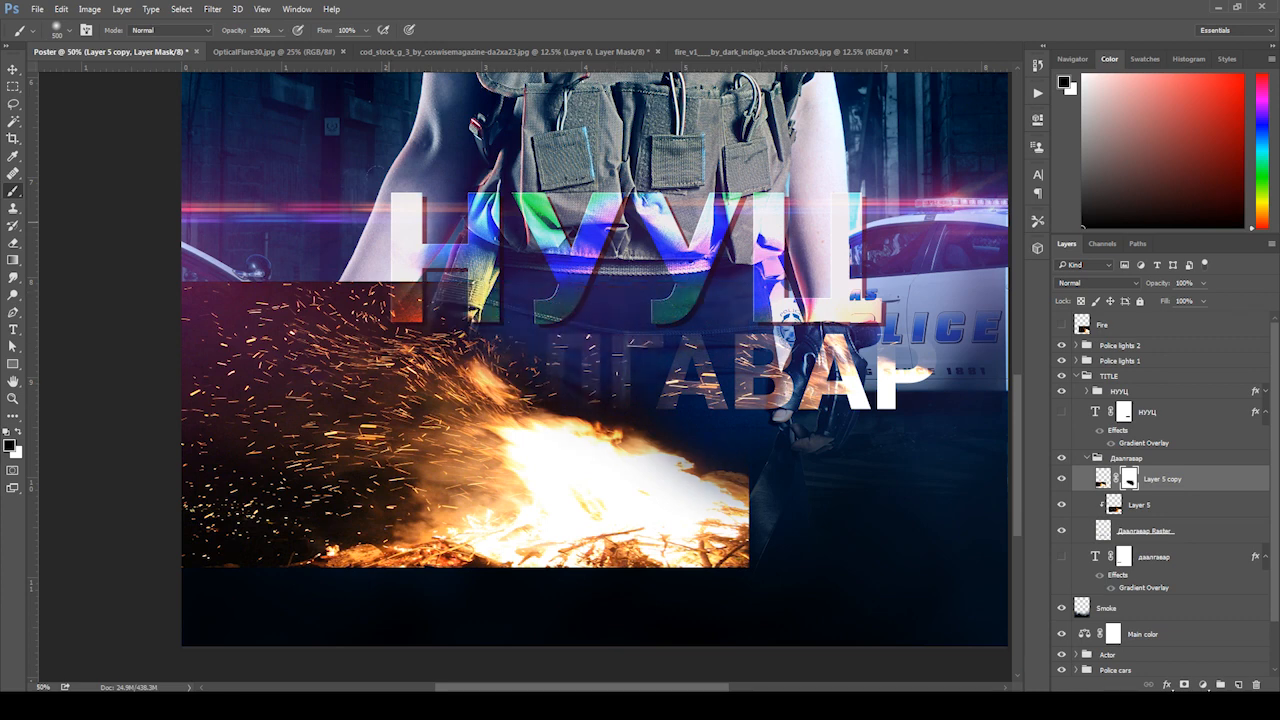
{"action": "mouse_move", "coordinate": [420, 295]}
{"action": "left_mouse_down"}
{"action": "mouse_move", "coordinate": [230, 300]}
{"action": "mouse_move", "coordinate": [370, 300]}
{"action": "mouse_move", "coordinate": [335, 295]}
{"action": "mouse_move", "coordinate": [350, 292]}
{"action": "left_mouse_up"}
- Clip Layer 5 copy back into the lettering and nudge its fire about 0.15 in left and 0.12 in down
{"action": "key", "text": "v"}
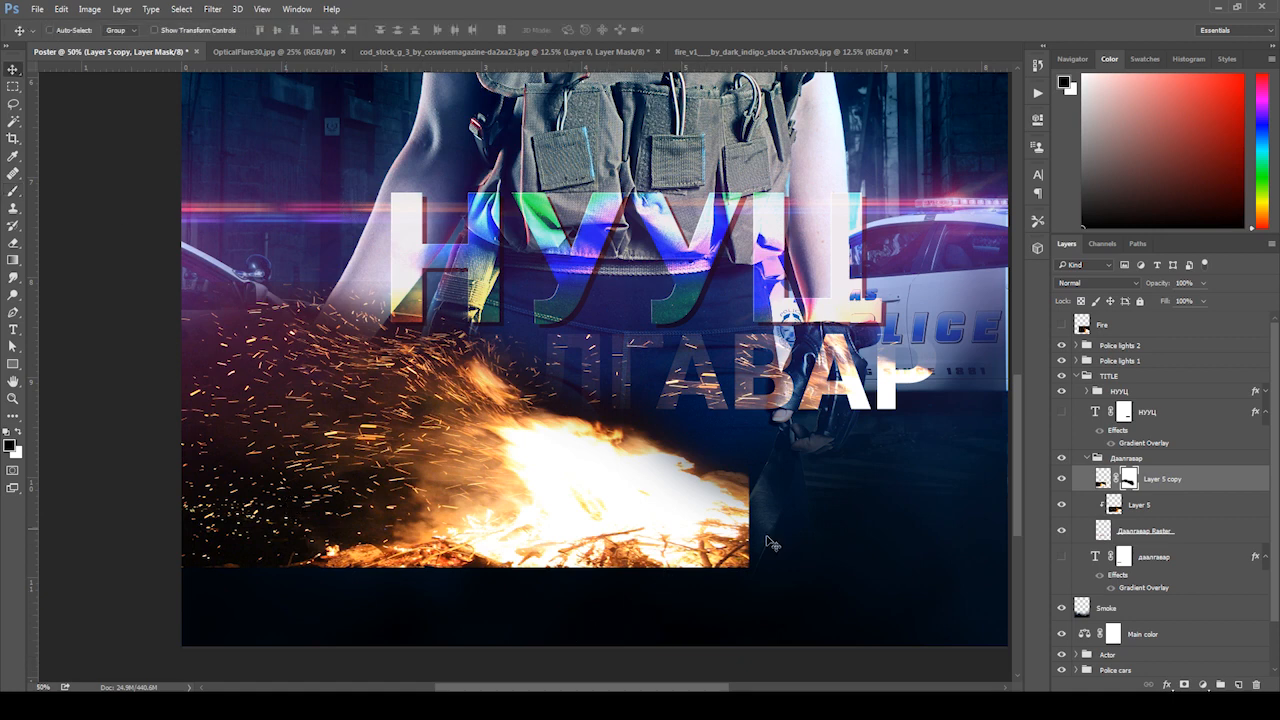
{"action": "left_click", "coordinate": [1103, 480]}
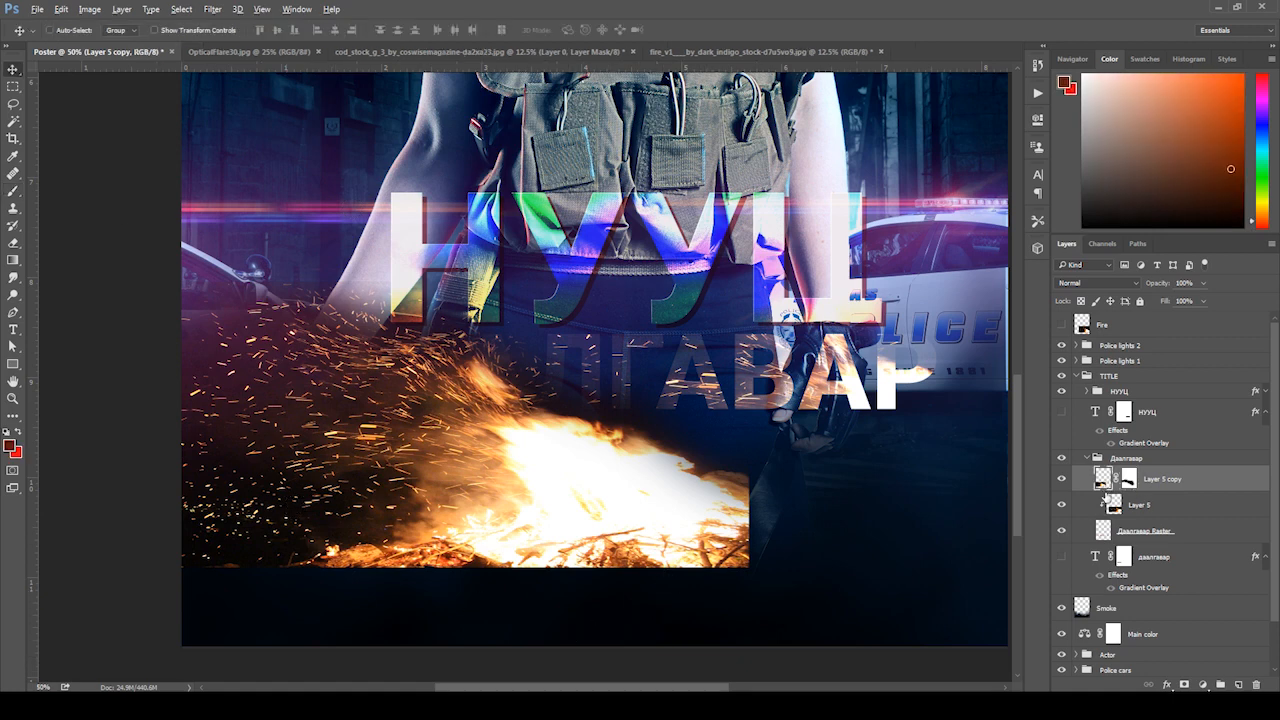
{"action": "left_click", "coordinate": [1103, 490], "text": "alt"}
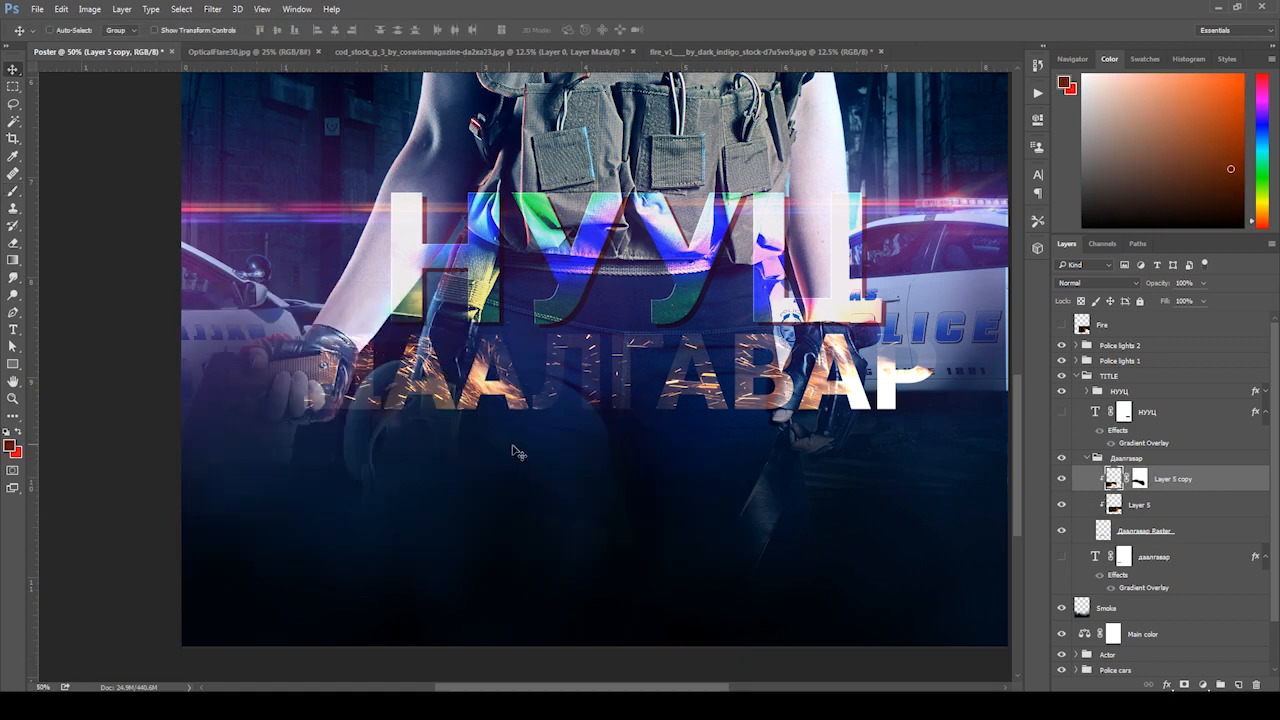
{"action": "left_click_drag", "start_coordinate": [494, 451], "coordinate": [491, 449]}
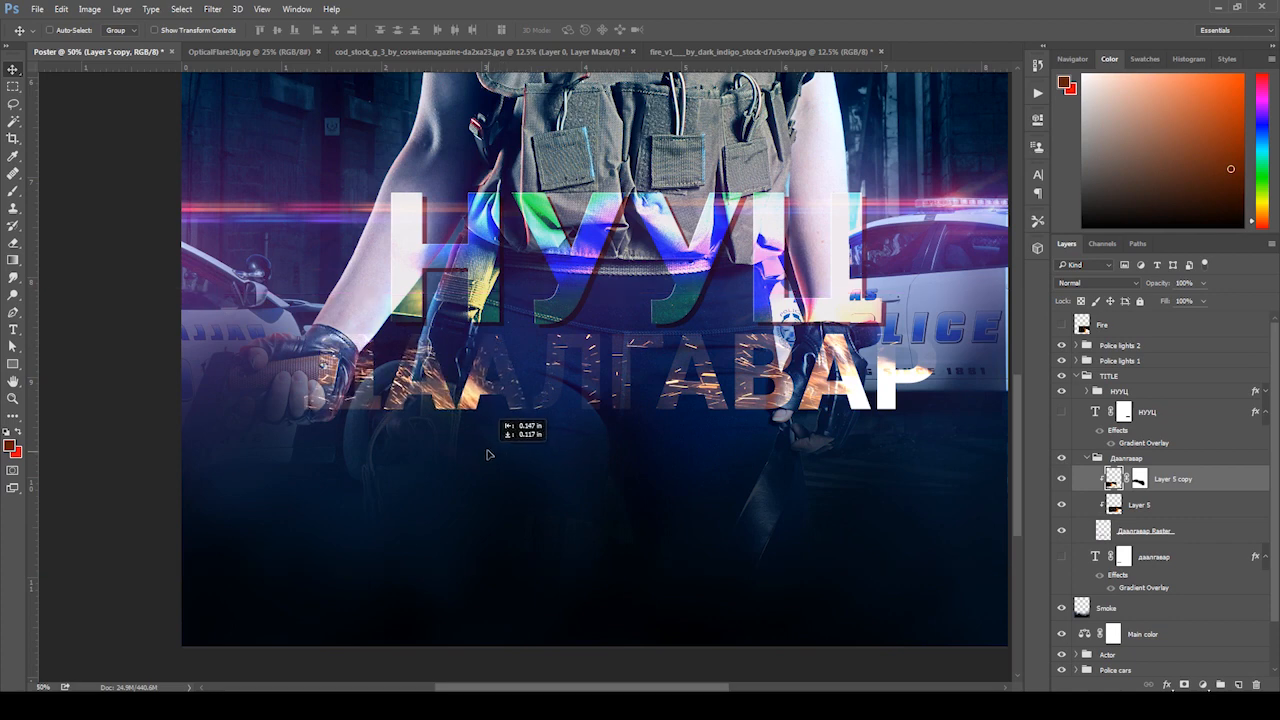
- Start a Free Transform on Layer 5 copy and bring up its transformation options
{"action": "key", "text": "ctrl+t"}
{"action": "right_click", "coordinate": [477, 397]}
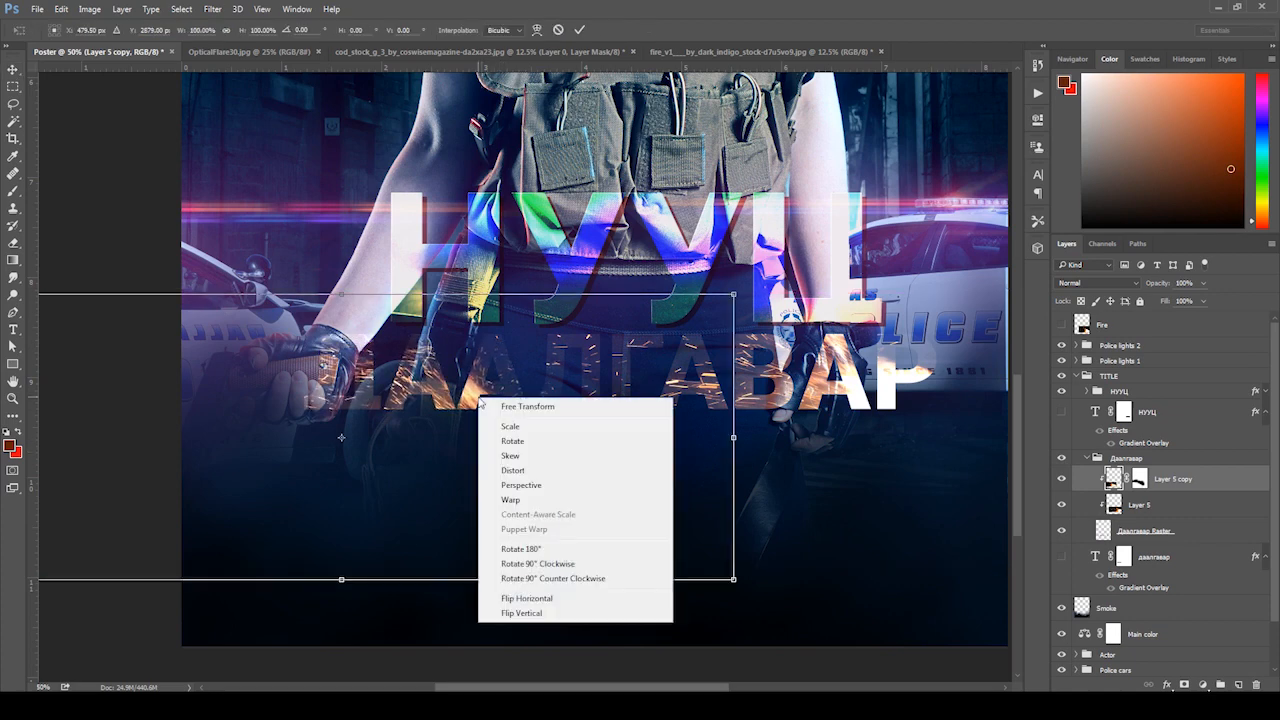
- Flip the Layer 5 copy sparks horizontally over the ДААЛГАВАР title and release the layer's clipping mask
{"action": "left_click", "coordinate": [530, 598]}
{"action": "mouse_move", "coordinate": [616, 451]}
{"action": "left_mouse_down"}
{"action": "mouse_move", "coordinate": [640, 450]}
{"action": "mouse_move", "coordinate": [628, 444]}
{"action": "mouse_move", "coordinate": [618, 468]}
{"action": "left_mouse_up"}
{"action": "key", "text": "Return"}
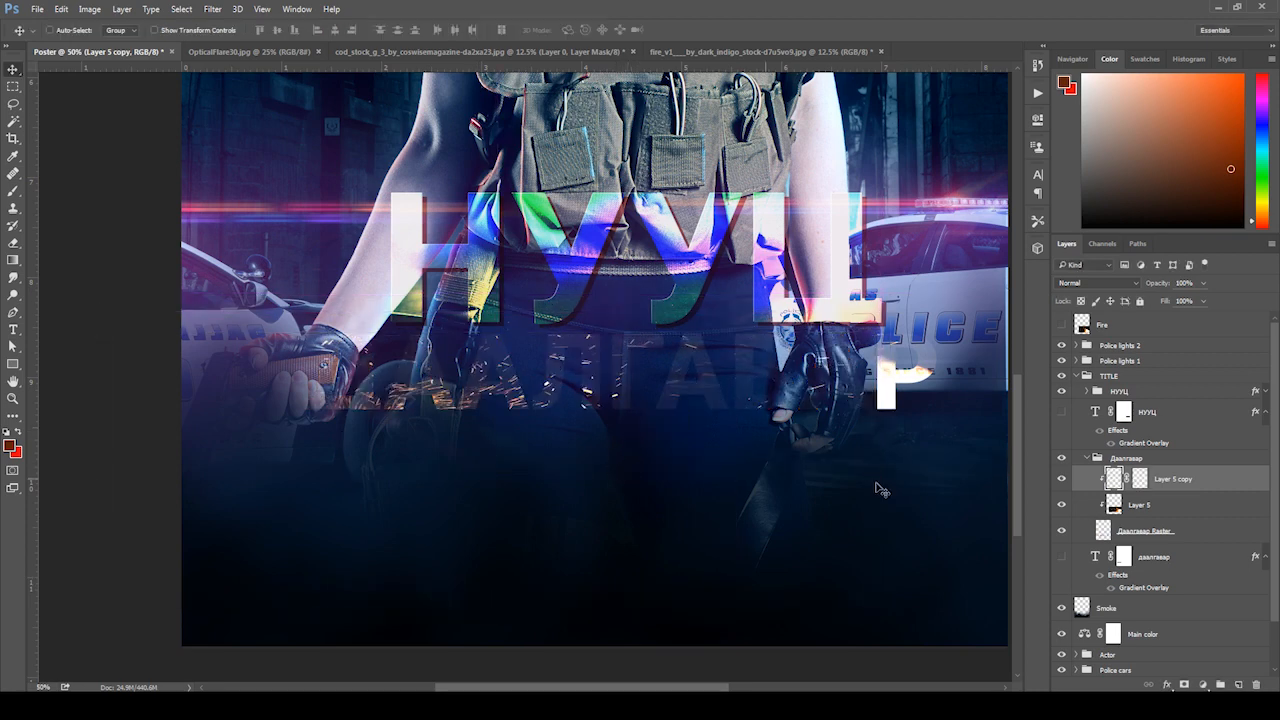
{"action": "left_click", "coordinate": [1118, 490], "text": "alt"}
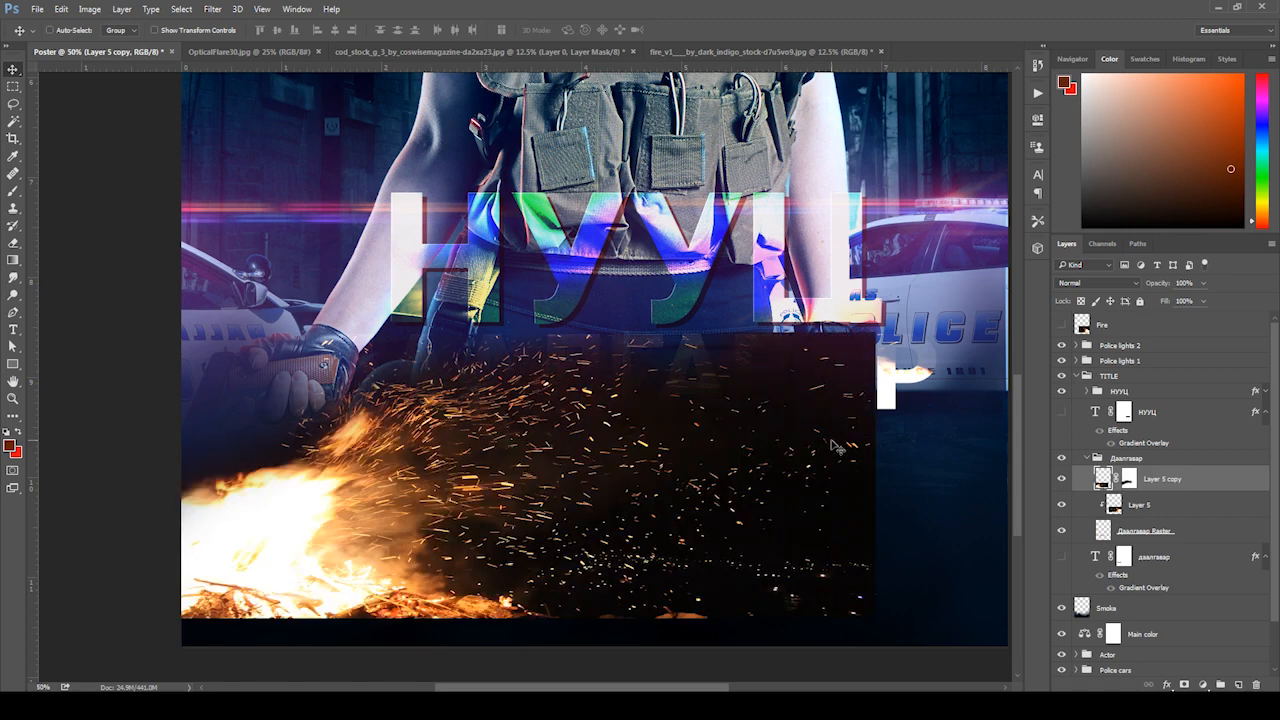
- Try to fade the upper and right edges of the fire image by painting black on the Layer 5 copy mask
{"action": "key", "text": "b"}
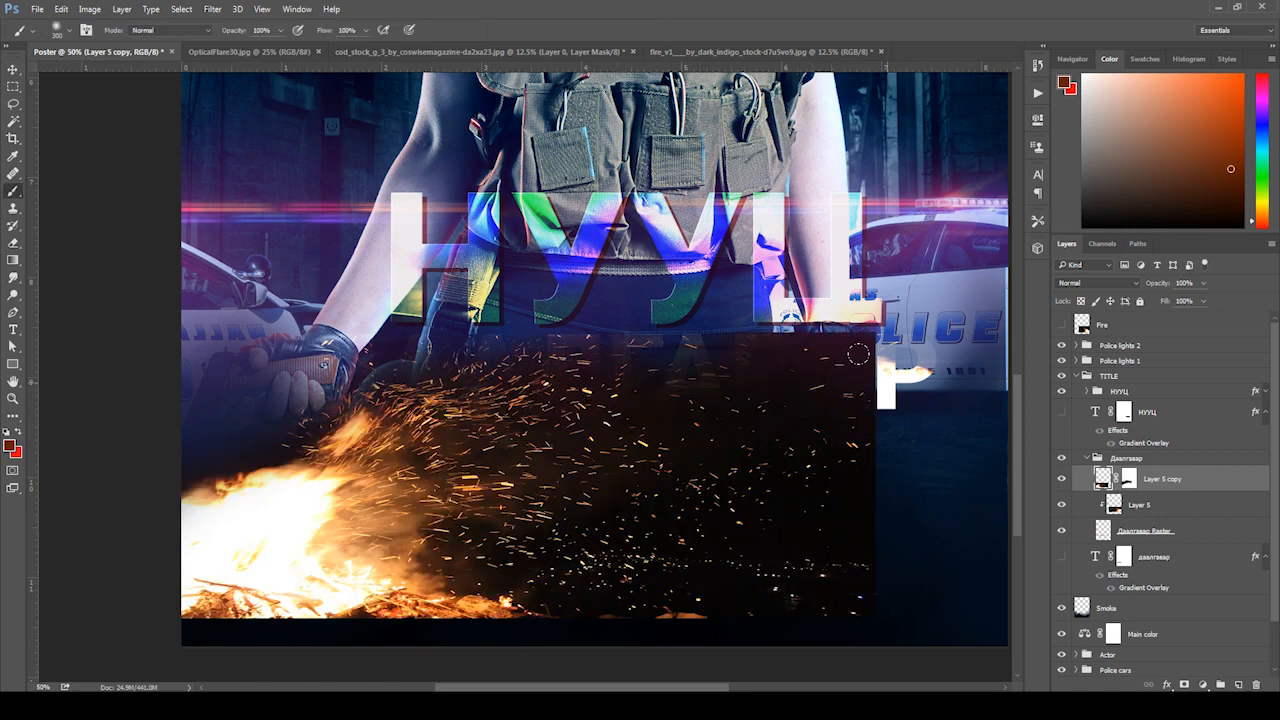
{"action": "mouse_move", "coordinate": [857, 353]}
{"action": "left_mouse_down"}
{"action": "mouse_move", "coordinate": [825, 337]}
{"action": "mouse_move", "coordinate": [868, 358]}
{"action": "mouse_move", "coordinate": [811, 341]}
{"action": "left_mouse_up"}
{"action": "key", "text": "ctrl+z"}
{"action": "left_click", "coordinate": [1130, 484]}
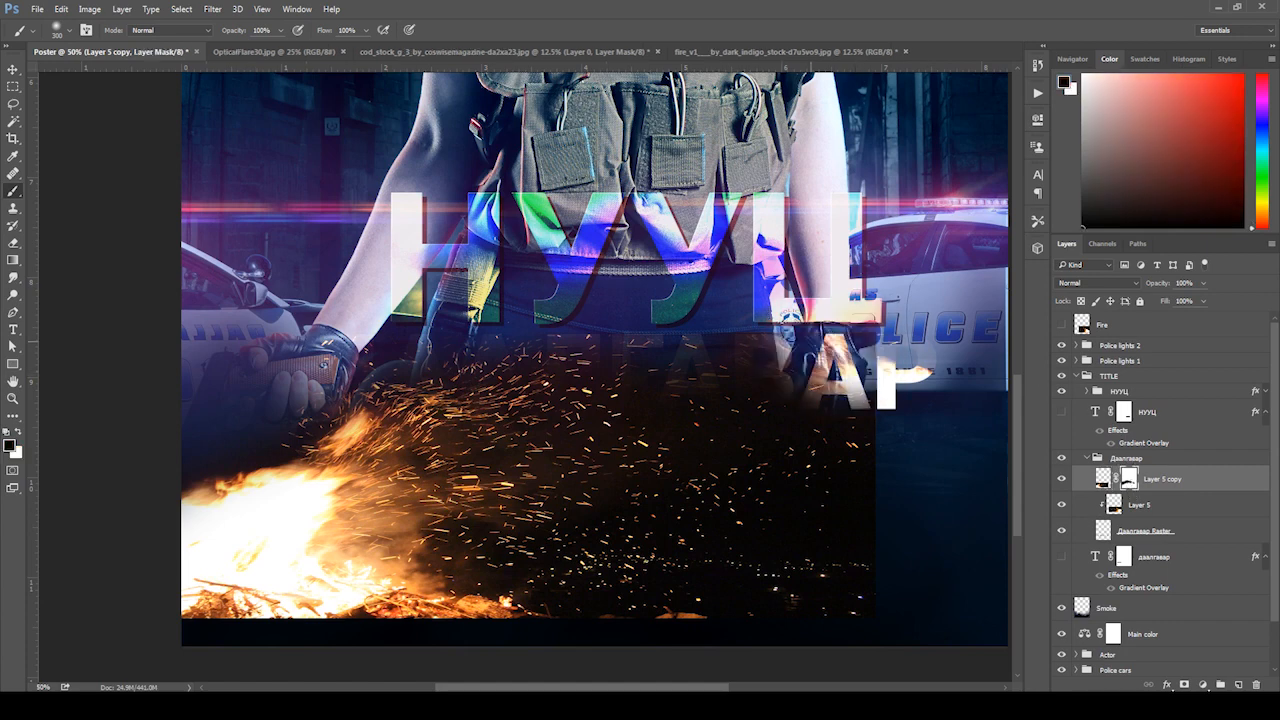
{"action": "mouse_move", "coordinate": [738, 322]}
{"action": "left_mouse_down"}
{"action": "mouse_move", "coordinate": [738, 350]}
{"action": "mouse_move", "coordinate": [815, 405]}
{"action": "left_mouse_up"}
{"action": "key", "text": "bracketright"}
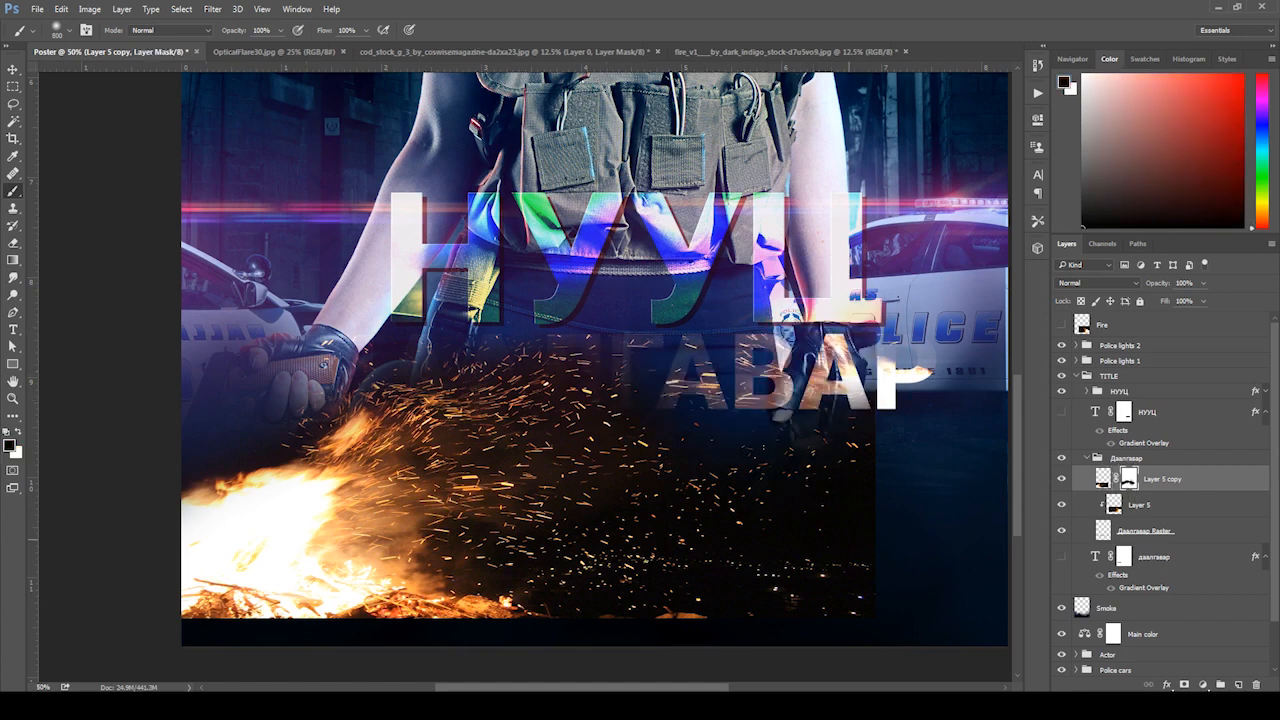
{"action": "mouse_move", "coordinate": [830, 470]}
{"action": "left_mouse_down"}
{"action": "mouse_move", "coordinate": [873, 483]}
{"action": "mouse_move", "coordinate": [847, 596]}
{"action": "left_mouse_up"}
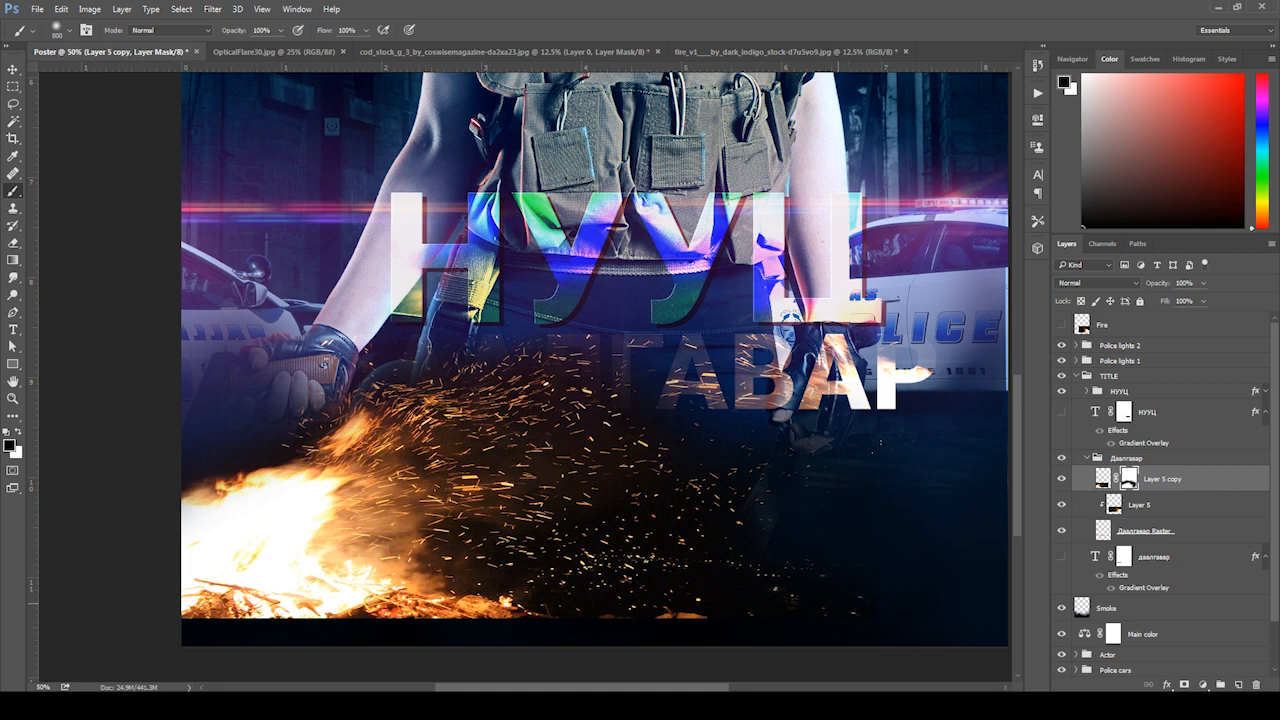
- Undo the brush strokes on the Layer 5 copy mask
{"action": "key", "text": "v"}
{"action": "key", "text": "ctrl+alt+z"}
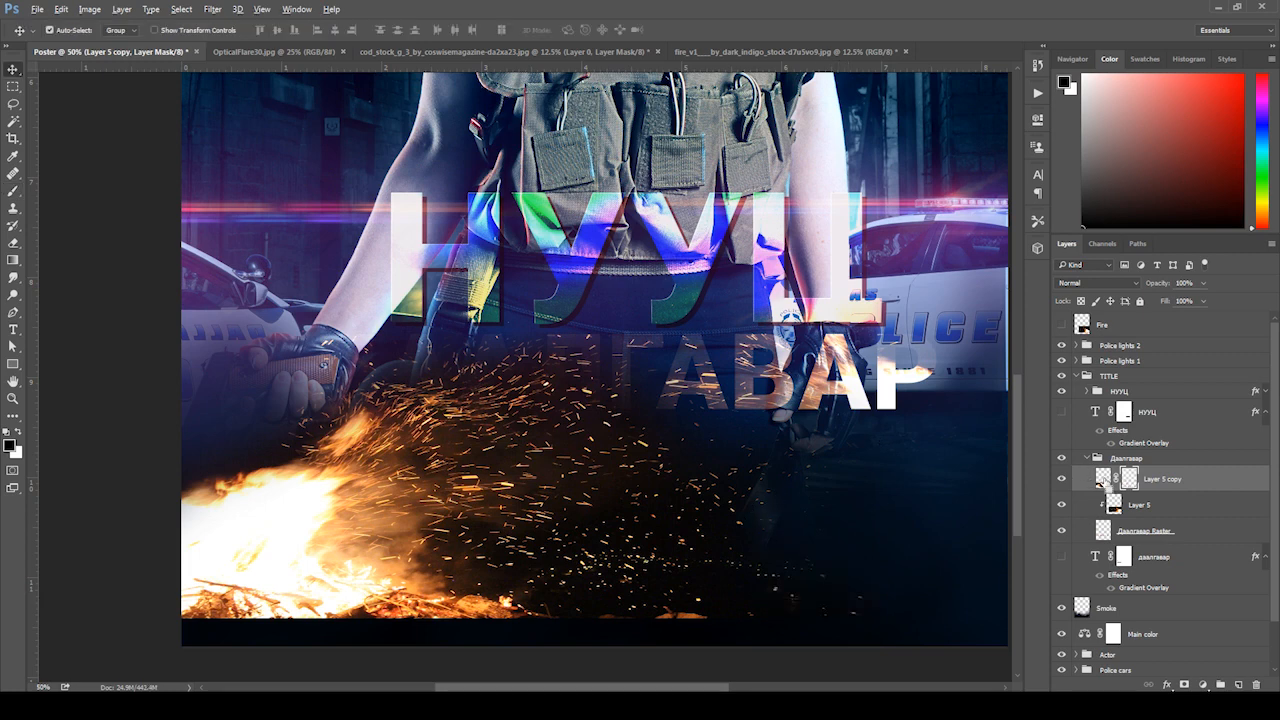
{"action": "key", "text": "ctrl+alt+z"}
{"action": "key", "text": "ctrl+alt+z"}
{"action": "key", "text": "ctrl+alt+z"}
{"action": "key", "text": "ctrl+alt+z"}
{"action": "key", "text": "ctrl+alt+z"}
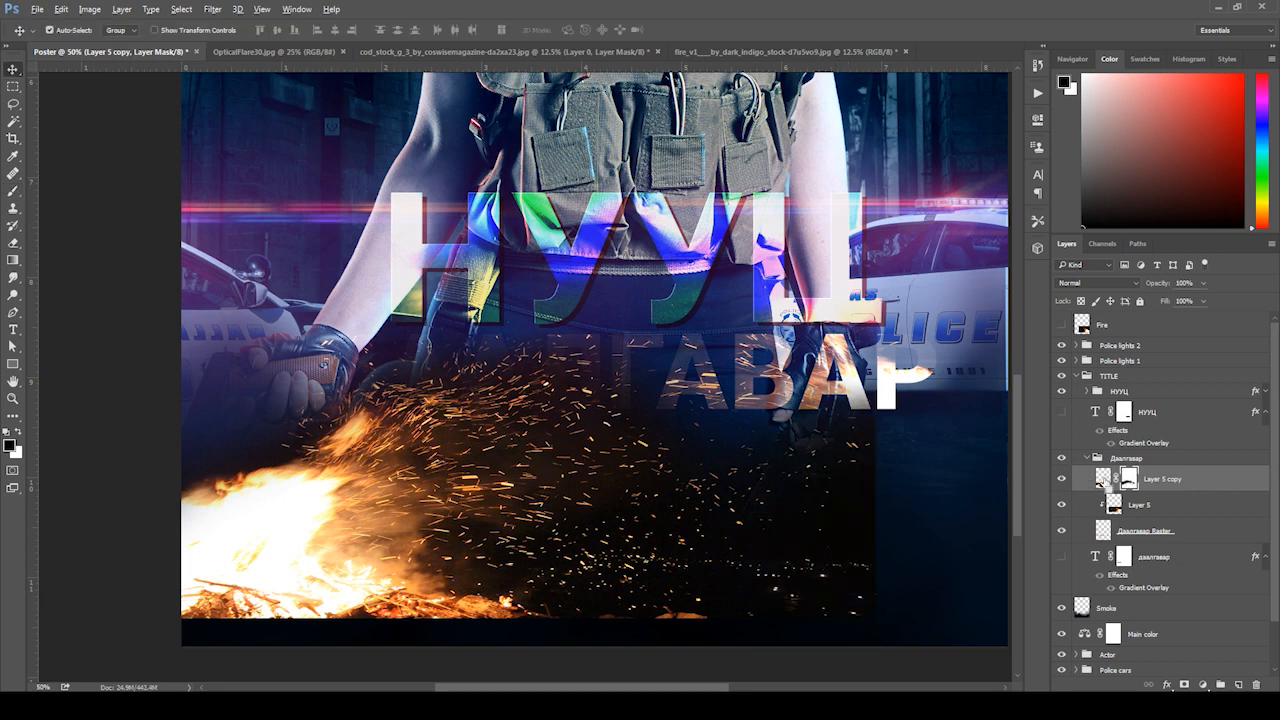
- Hide the dark tones of Layer 5 copy with the Blend If black limit for This Layer, and clip it to the title again
{"action": "right_click", "coordinate": [1102, 480]}
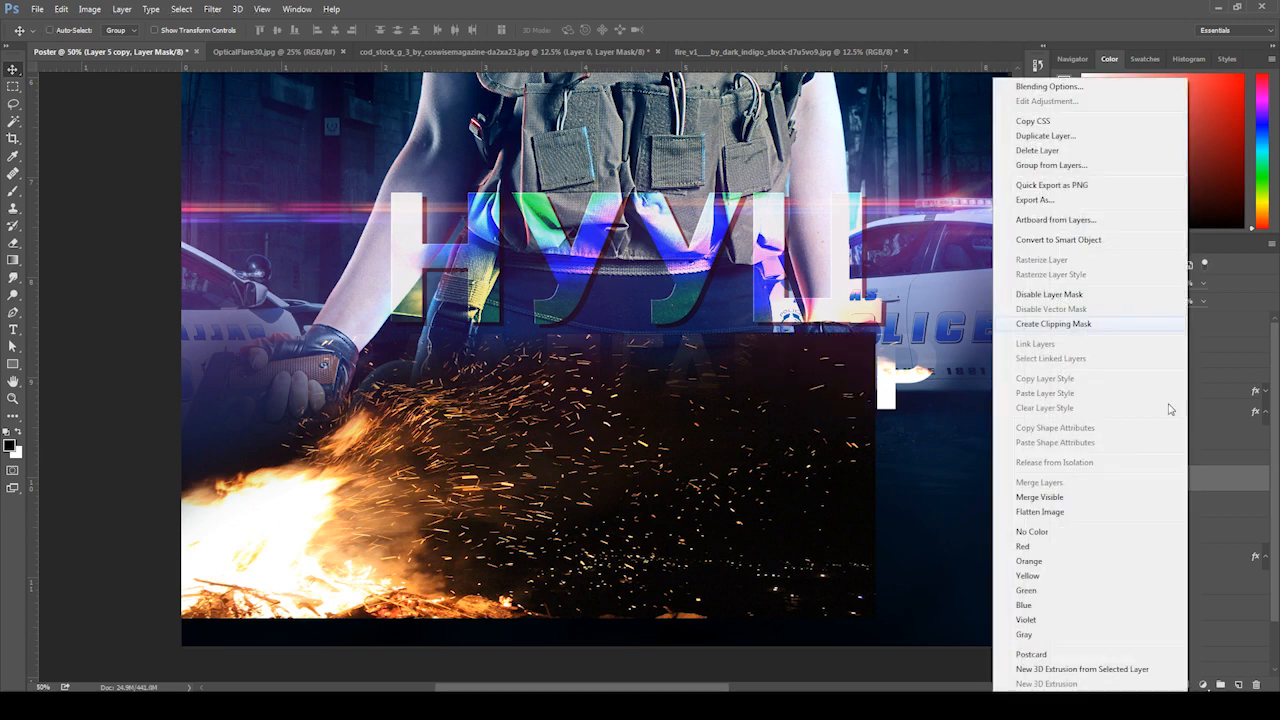
{"action": "left_click", "coordinate": [993, 268]}
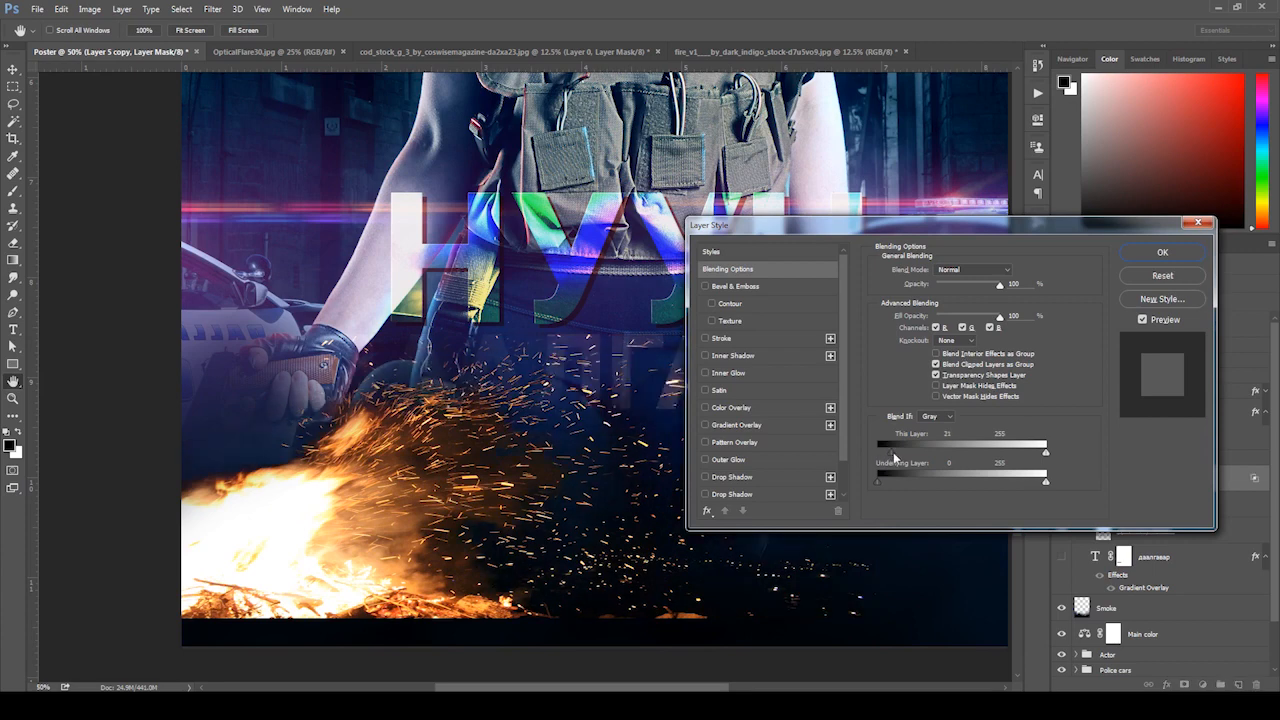
{"action": "left_click_drag", "start_coordinate": [893, 452], "coordinate": [951, 457]}
{"action": "left_click", "coordinate": [1162, 252]}
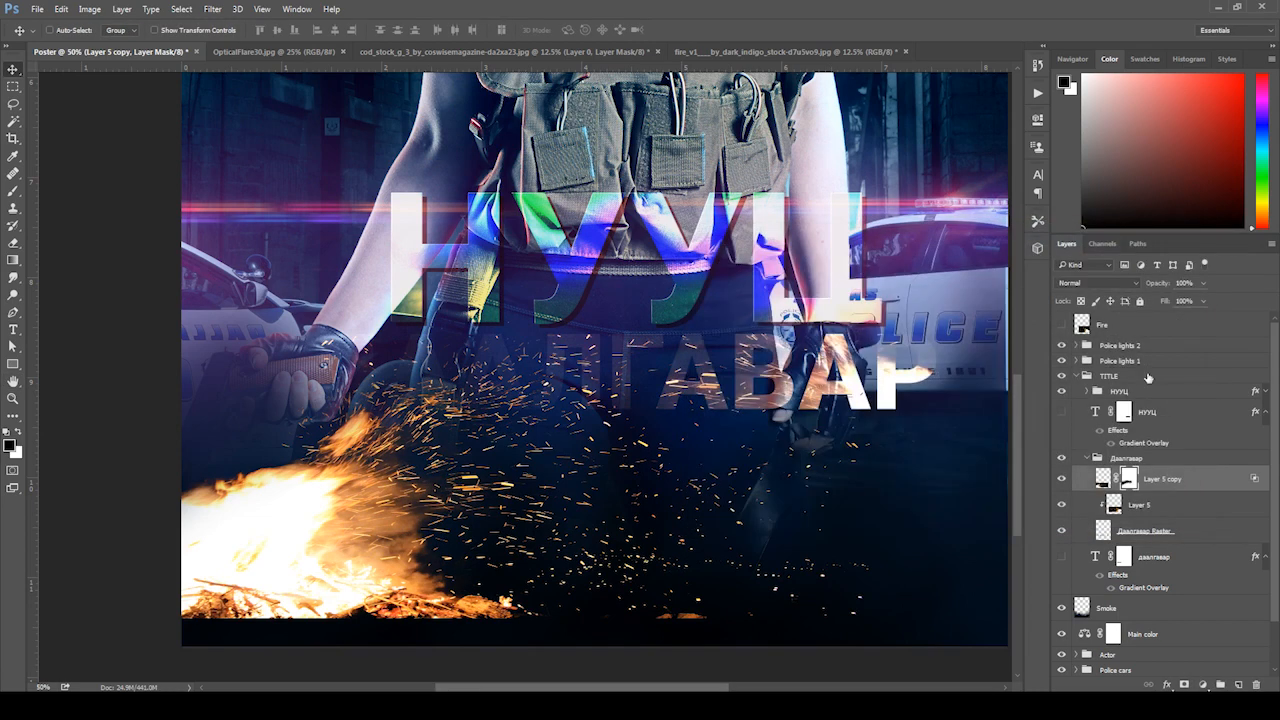
{"action": "left_click", "coordinate": [1104, 490], "text": "alt"}
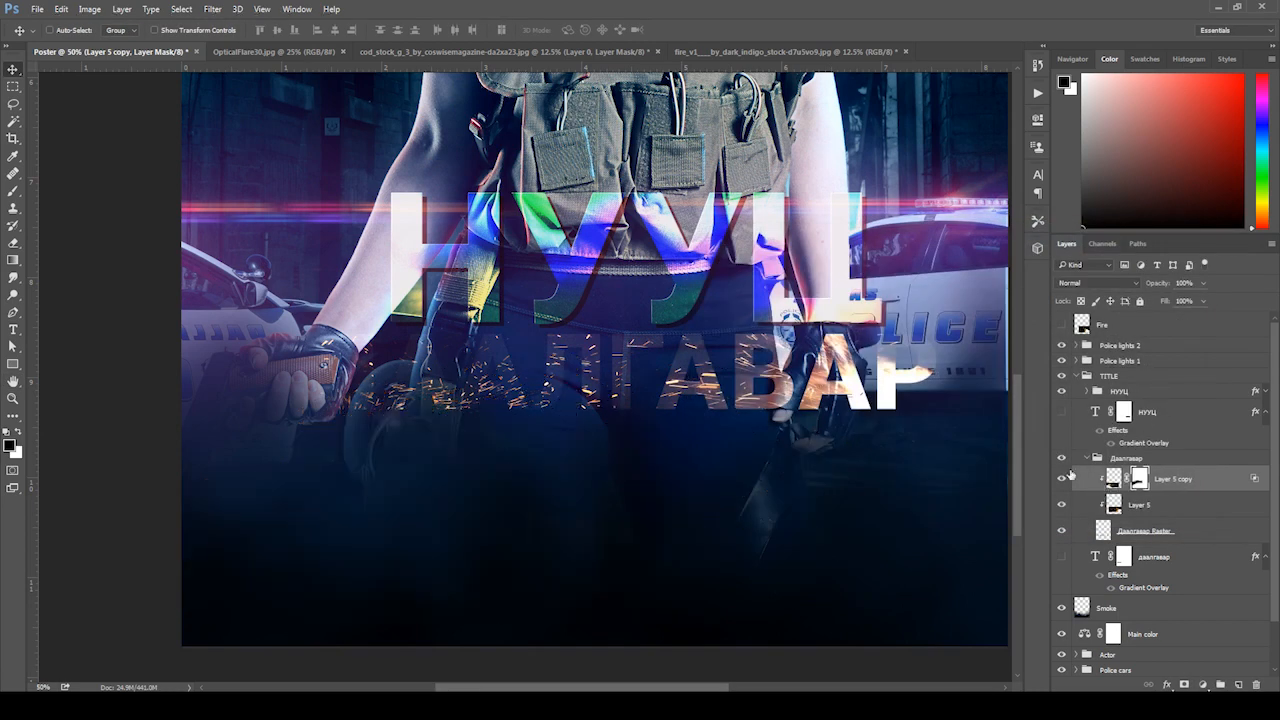
- Reposition the Layer 5 copy sparks and duplicate the layer to fill the whole ДААЛГАВАР title, collapsing the Даалгавар group
{"action": "left_click_drag", "start_coordinate": [494, 440], "coordinate": [431, 394]}
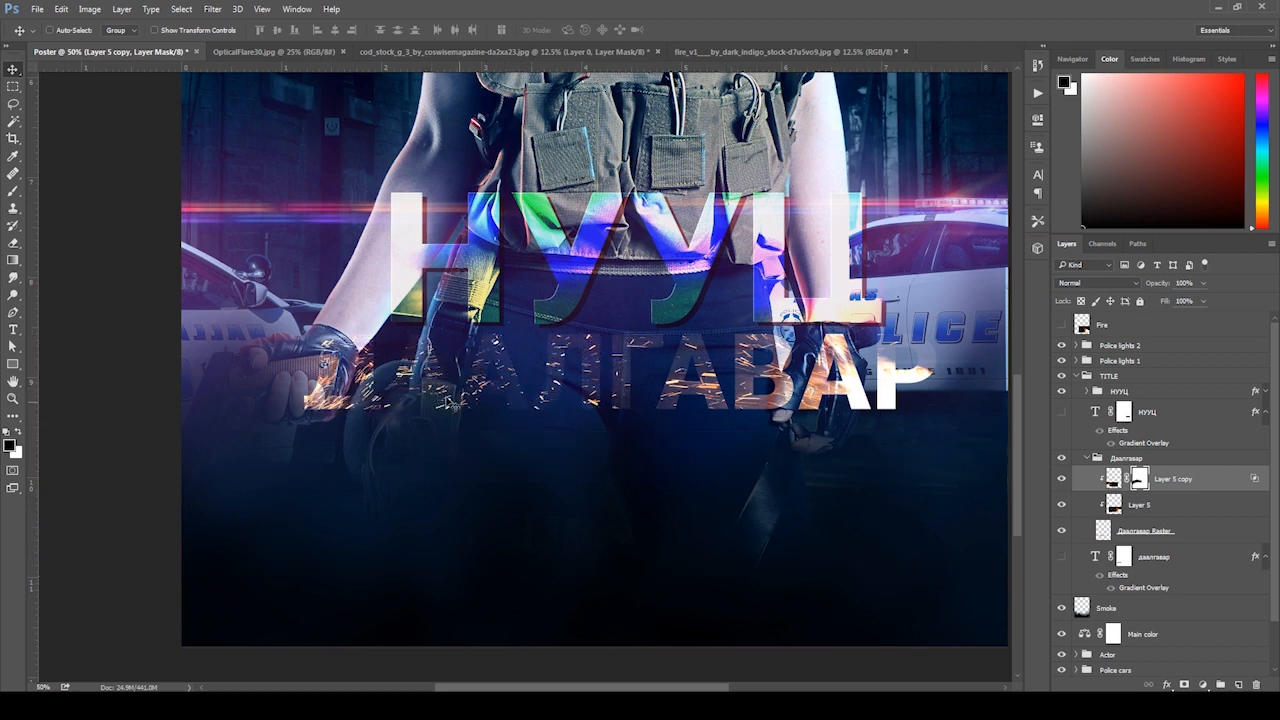
{"action": "left_click_drag", "start_coordinate": [452, 462], "coordinate": [453, 361]}
{"action": "left_click_drag", "start_coordinate": [409, 409], "coordinate": [664, 471]}
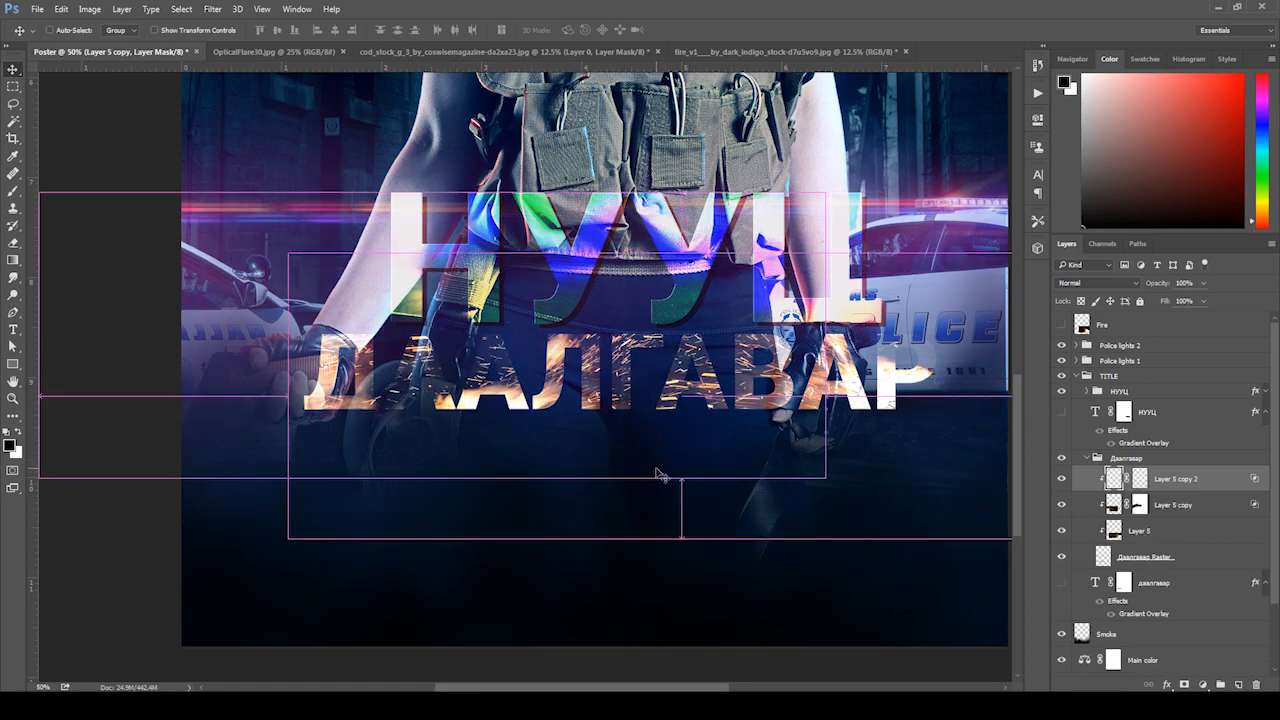
{"action": "left_click", "coordinate": [1085, 460]}
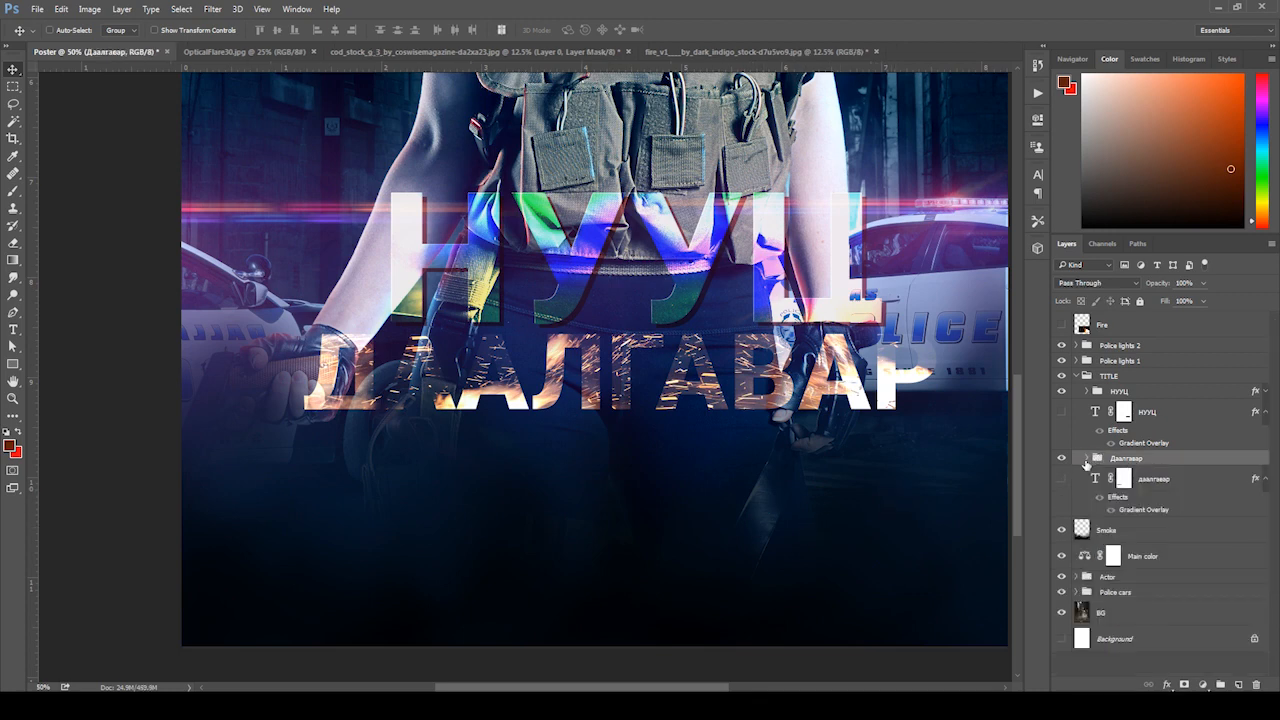
- Examine the spark-filled ДААЛГАВАР title at several zoom levels
{"action": "key", "text": "ctrl+minus"}
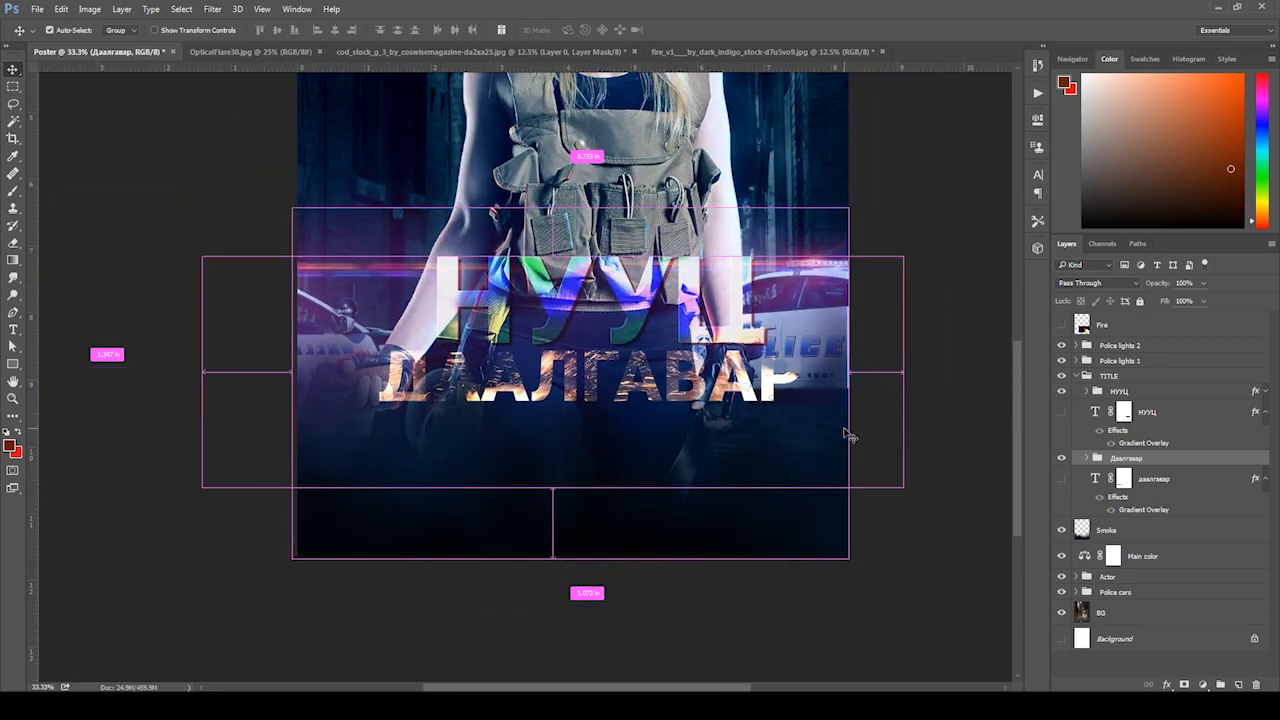
{"action": "key", "text": "ctrl+plus"}
{"action": "scroll", "coordinate": [765, 424], "scroll_direction": "up", "scroll_amount": 2}
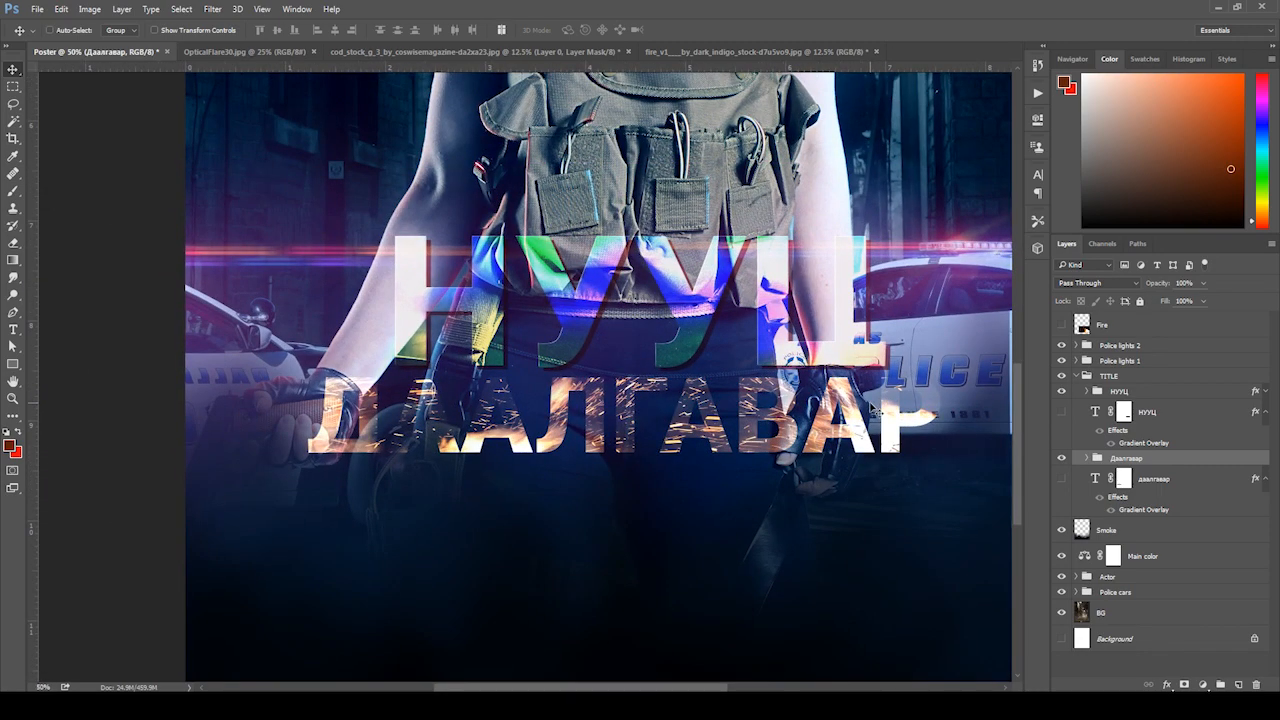
{"action": "key", "text": "ctrl+minus"}
{"action": "key", "text": "ctrl+plus"}
{"action": "key", "text": "ctrl+plus"}
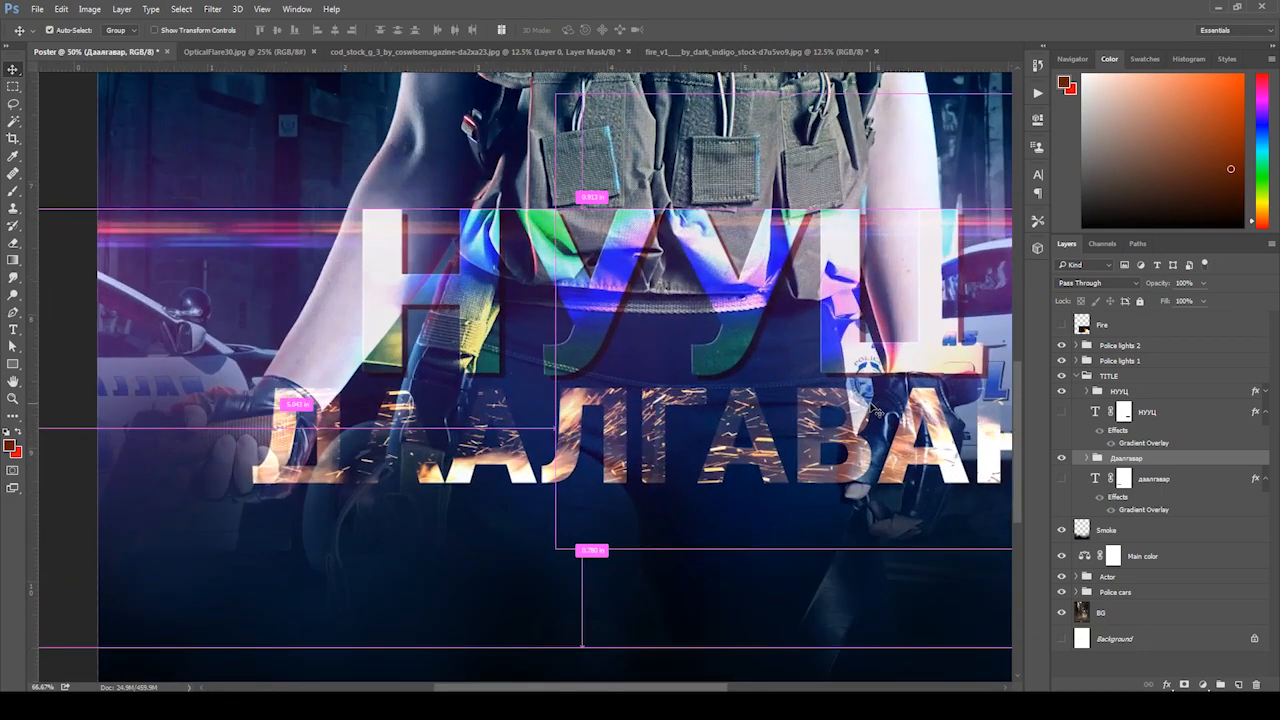
{"action": "key", "text": "ctrl+minus"}
{"action": "key", "text": "ctrl+plus"}
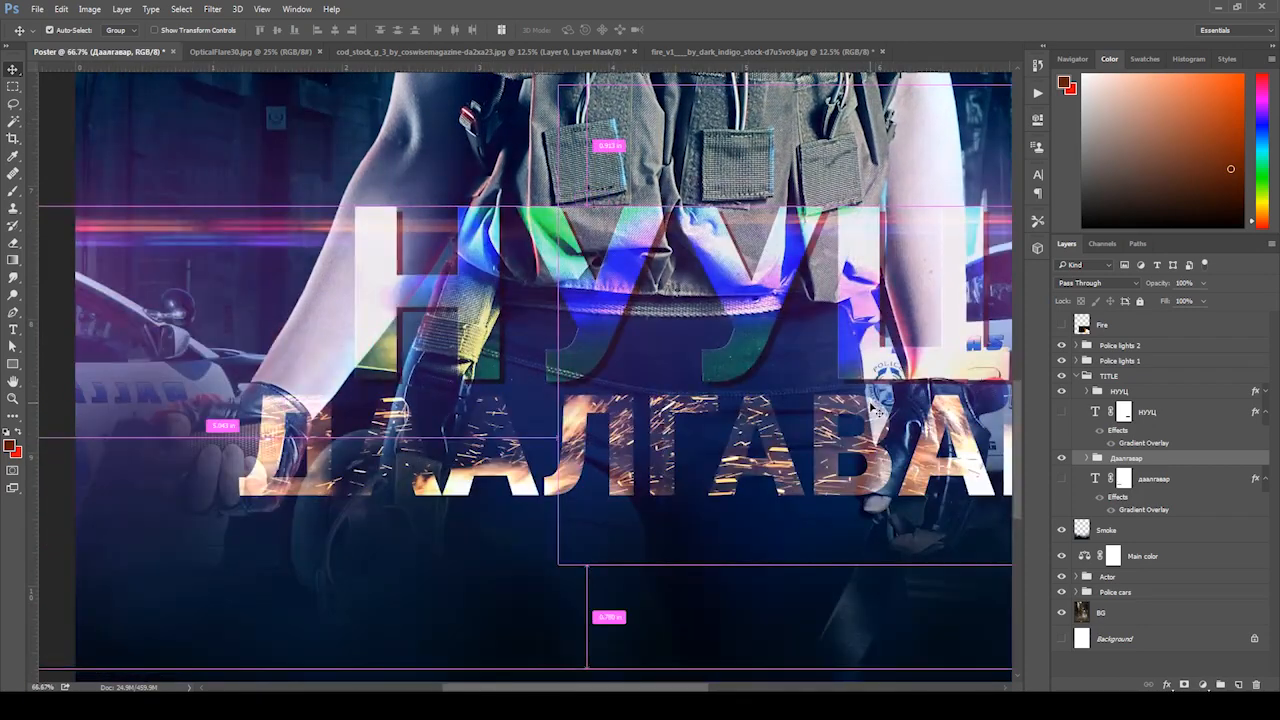
{"action": "key", "text": "ctrl+minus"}
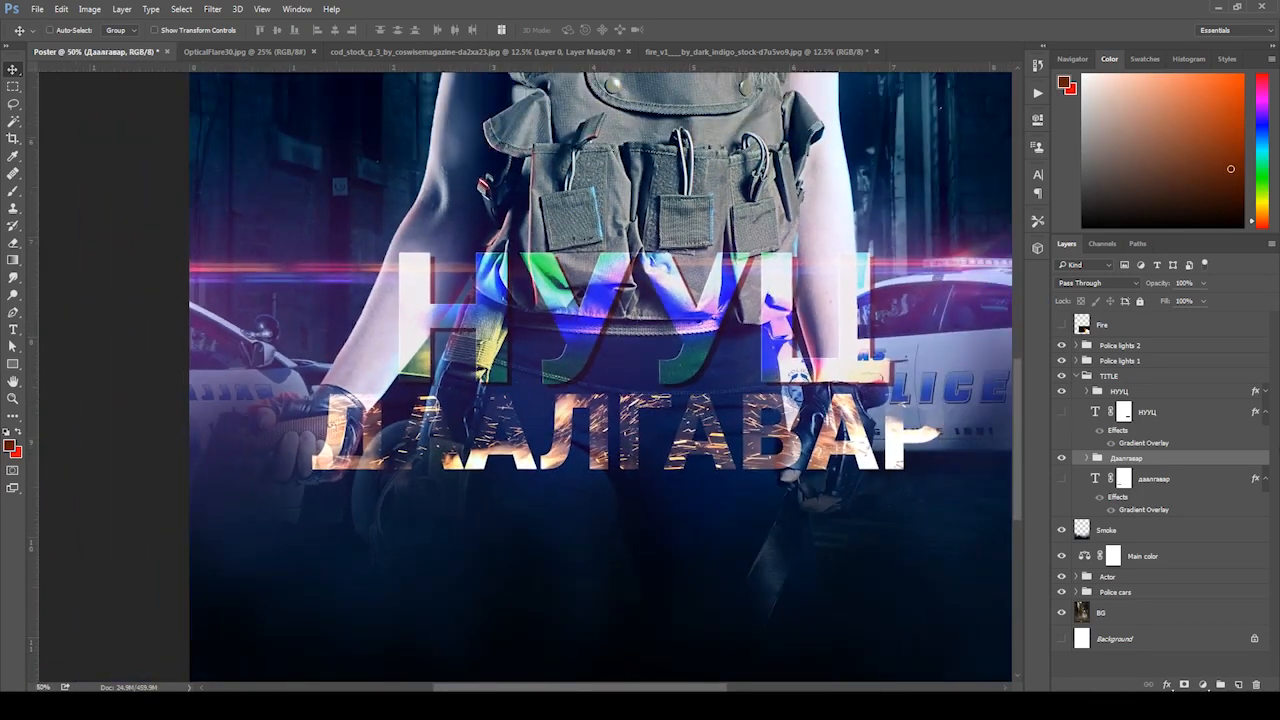
- Add an Outer Glow effect to the Даалгавар group and show its settings
{"action": "right_click", "coordinate": [1153, 460]}
{"action": "left_click", "coordinate": [1135, 10]}
{"action": "left_click_drag", "start_coordinate": [810, 228], "coordinate": [869, 194]}
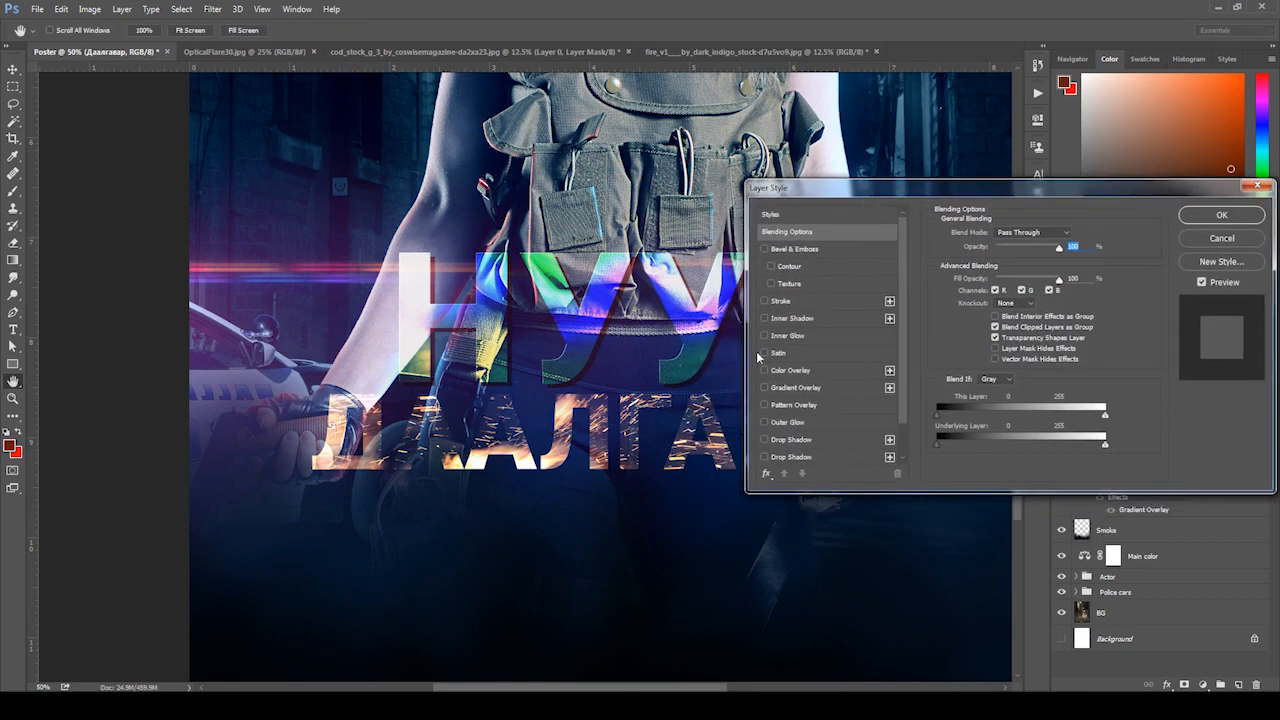
{"action": "scroll", "coordinate": [903, 397], "scroll_direction": "down", "scroll_amount": 2}
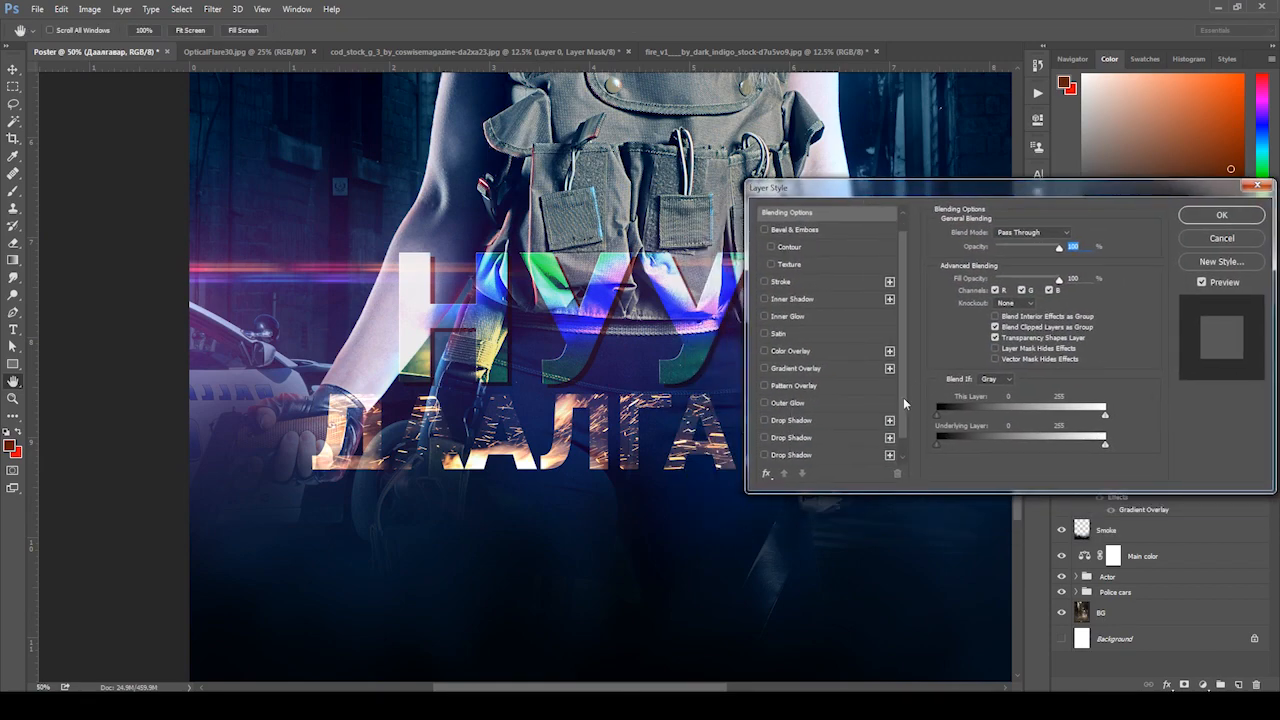
{"action": "left_click", "coordinate": [764, 406]}
{"action": "left_click", "coordinate": [788, 407]}
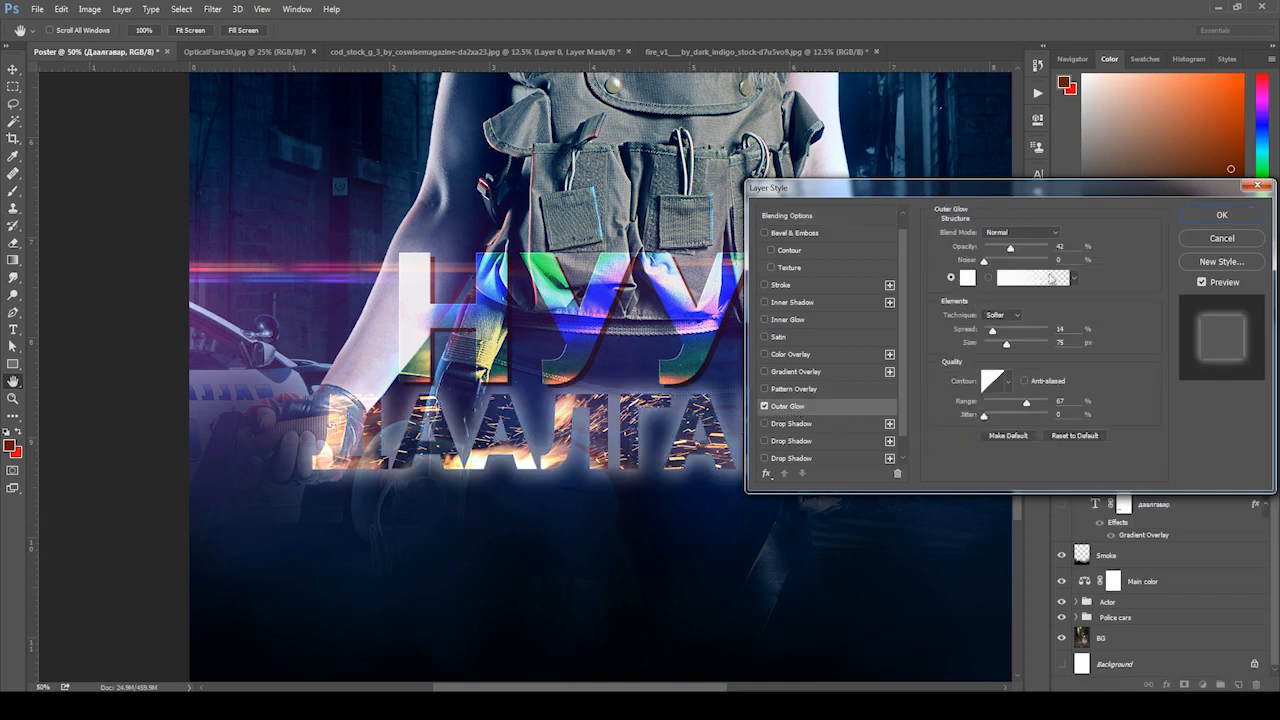
- Set the outer glow color to orange #ff7200
{"action": "left_click", "coordinate": [966, 278]}
{"action": "left_click_drag", "start_coordinate": [1068, 330], "coordinate": [1067, 344]}
{"action": "left_click", "coordinate": [1040, 230]}
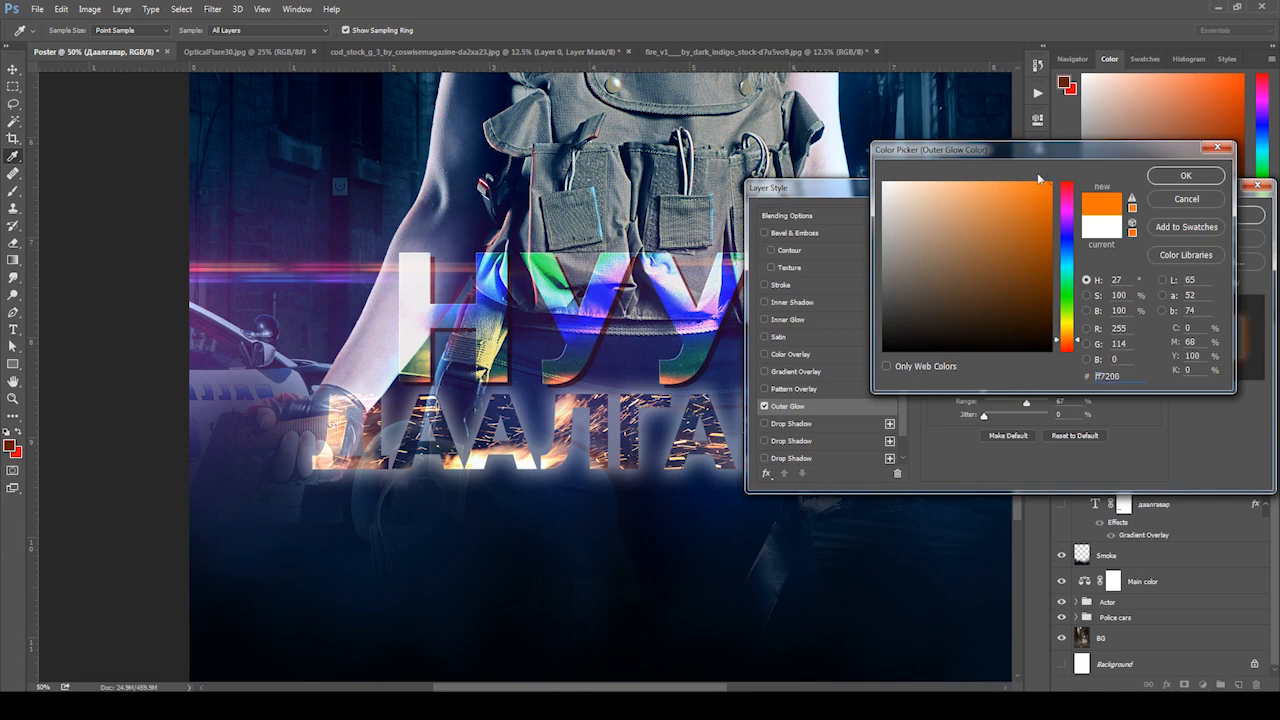
{"action": "left_click", "coordinate": [1185, 175]}
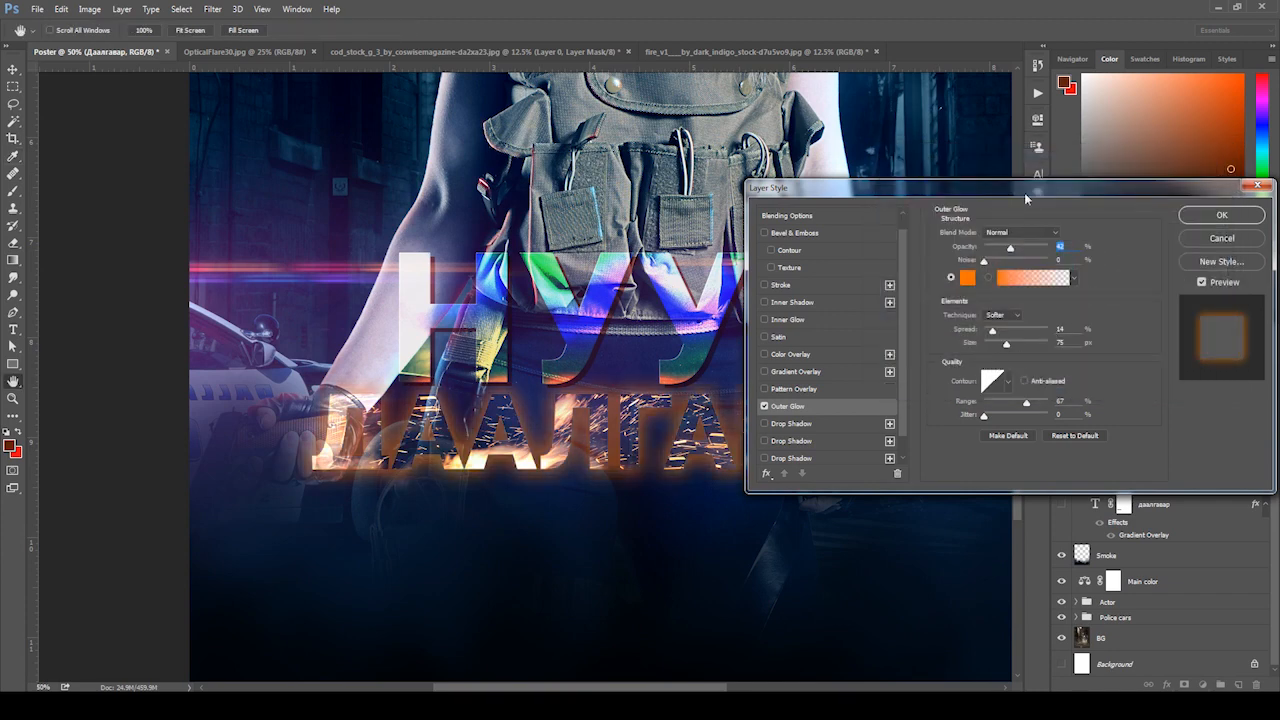
- Set the outer glow's size to 131 px and its spread to 0%
{"action": "left_click_drag", "start_coordinate": [1024, 197], "coordinate": [966, 56]}
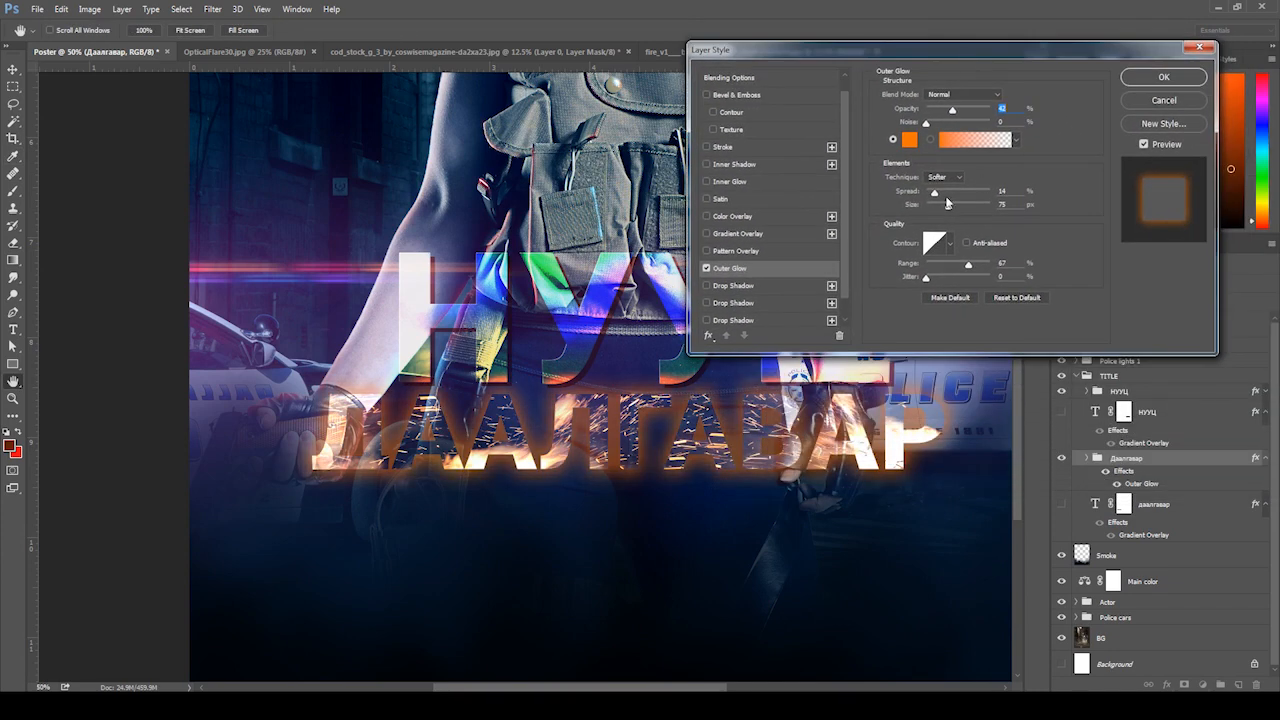
{"action": "left_click_drag", "start_coordinate": [947, 209], "coordinate": [965, 209]}
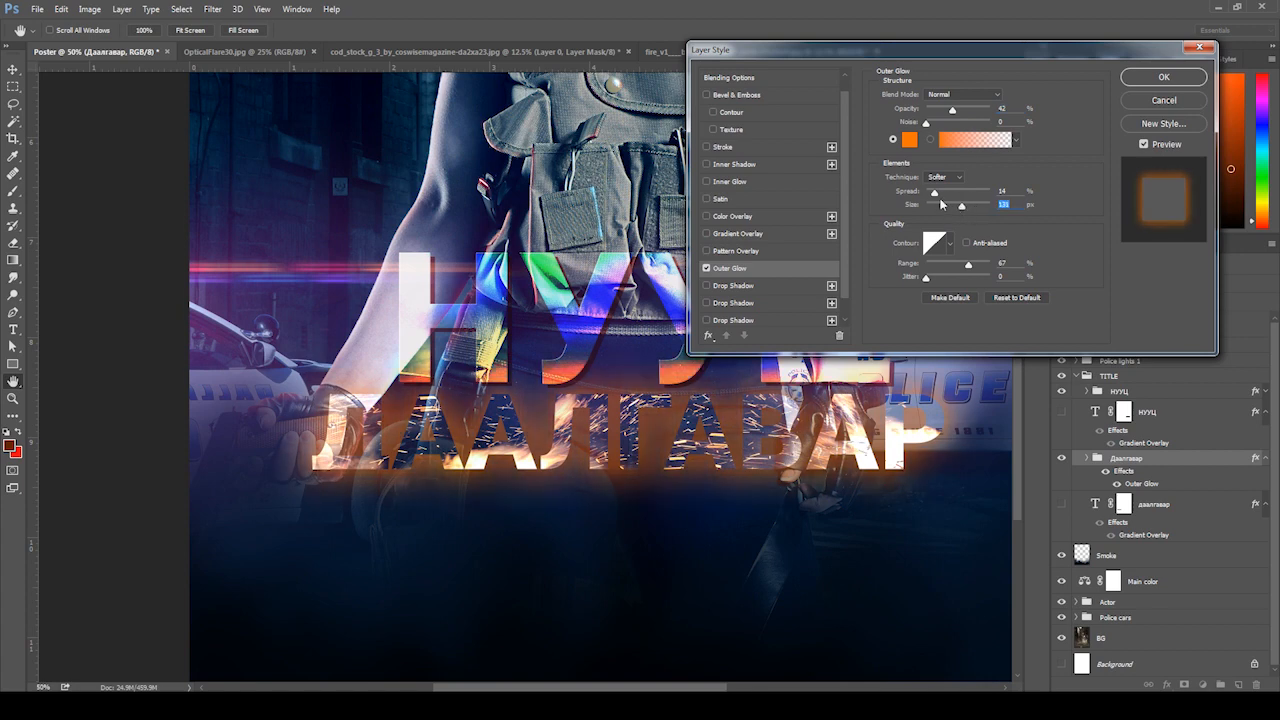
{"action": "left_click_drag", "start_coordinate": [934, 192], "coordinate": [925, 198]}
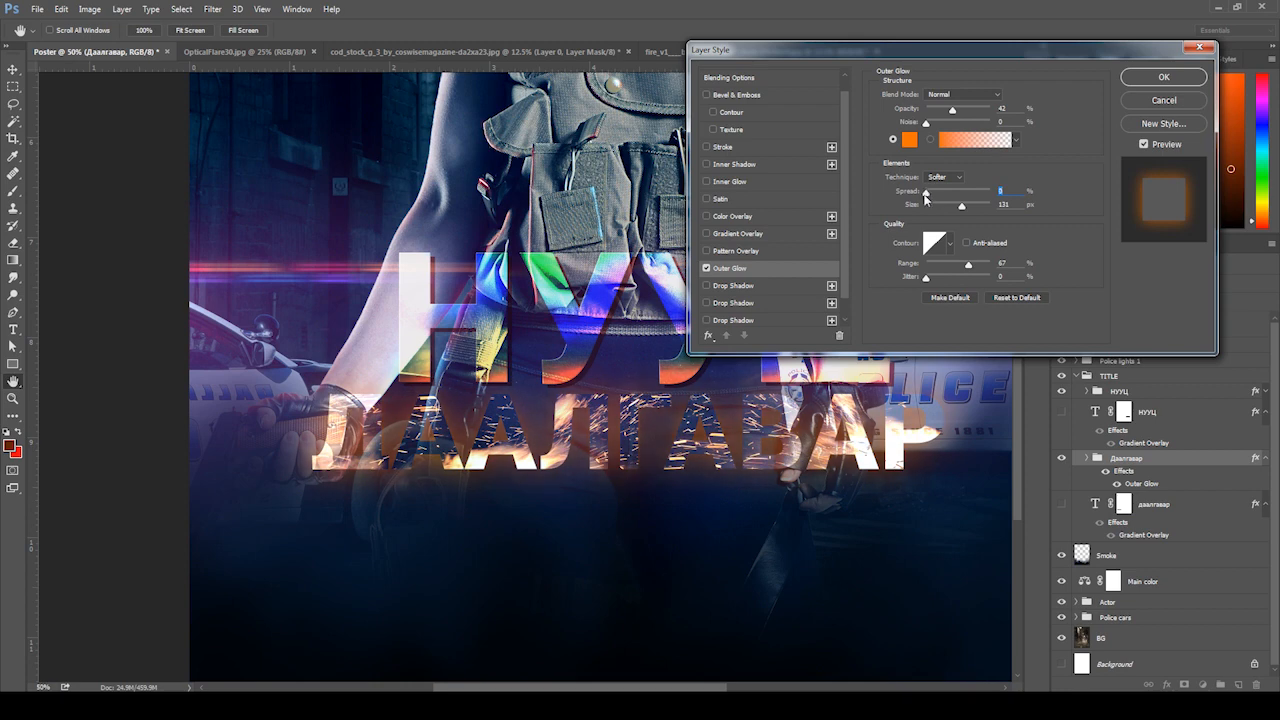
- Change the outer glow color to blue #0078ff and lower its opacity to 4%
{"action": "left_click", "coordinate": [910, 140]}
{"action": "left_click", "coordinate": [1067, 246]}
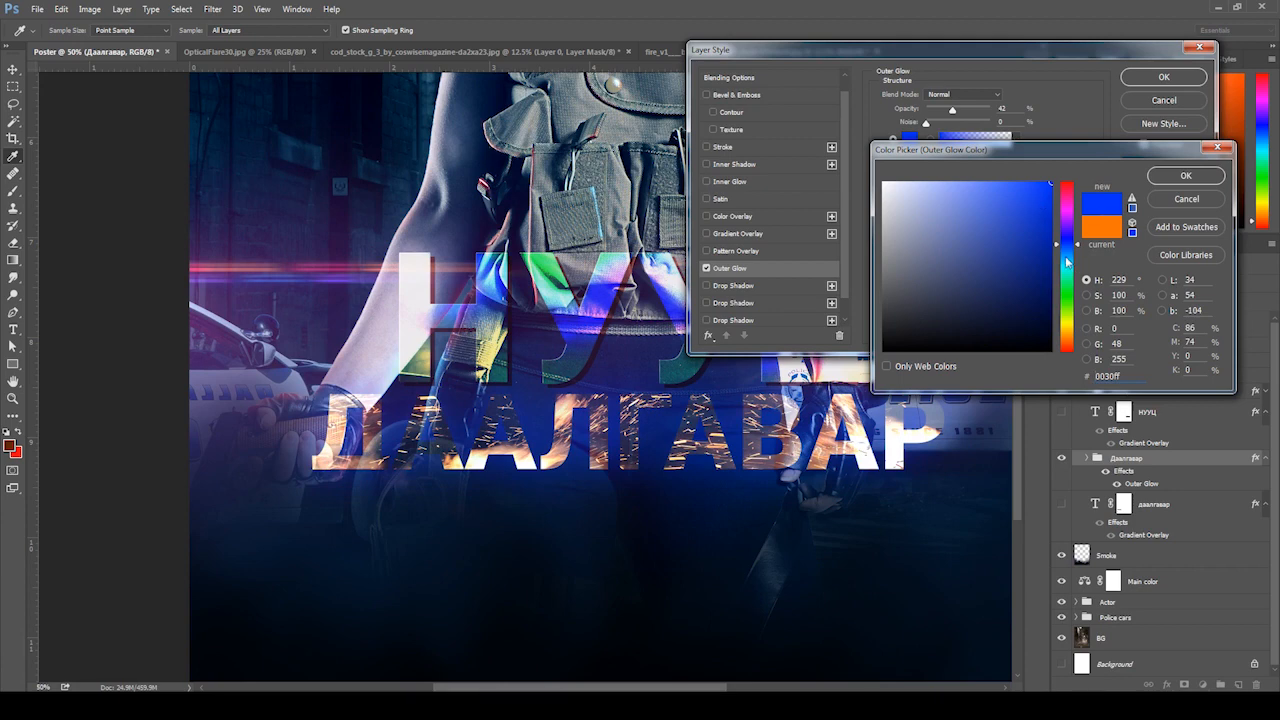
{"action": "left_click", "coordinate": [1067, 252]}
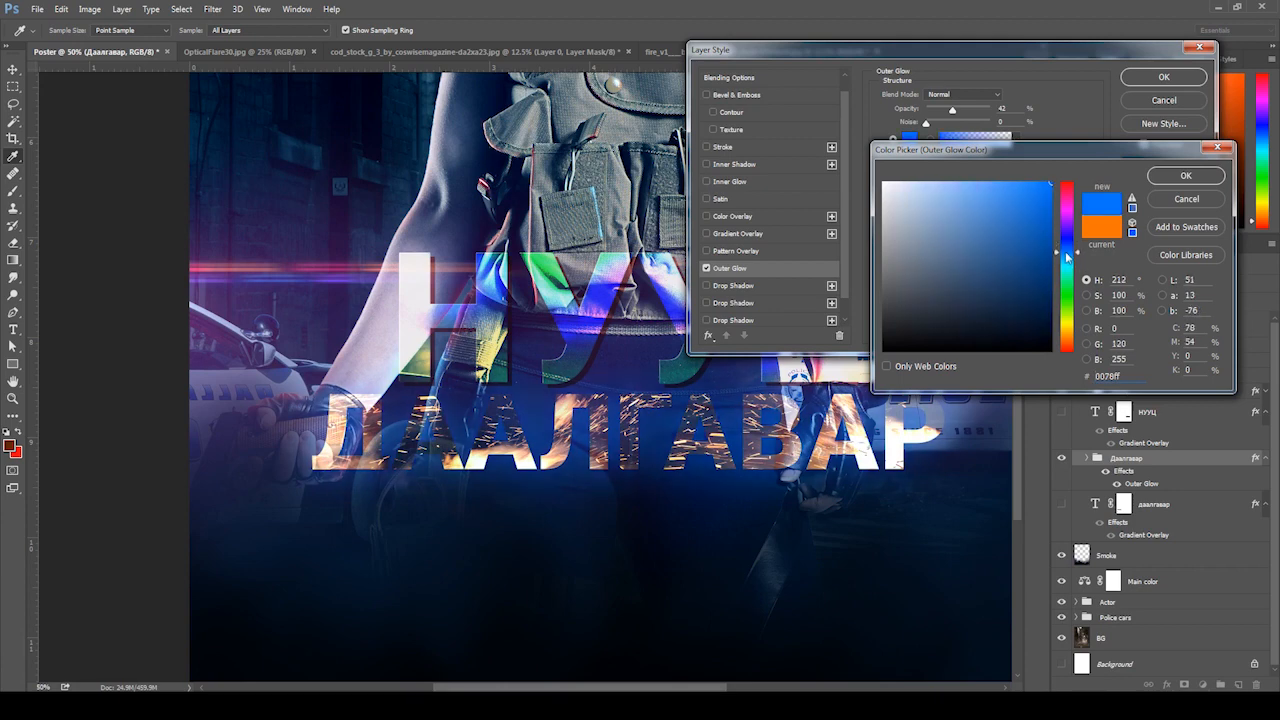
{"action": "left_click", "coordinate": [1186, 175]}
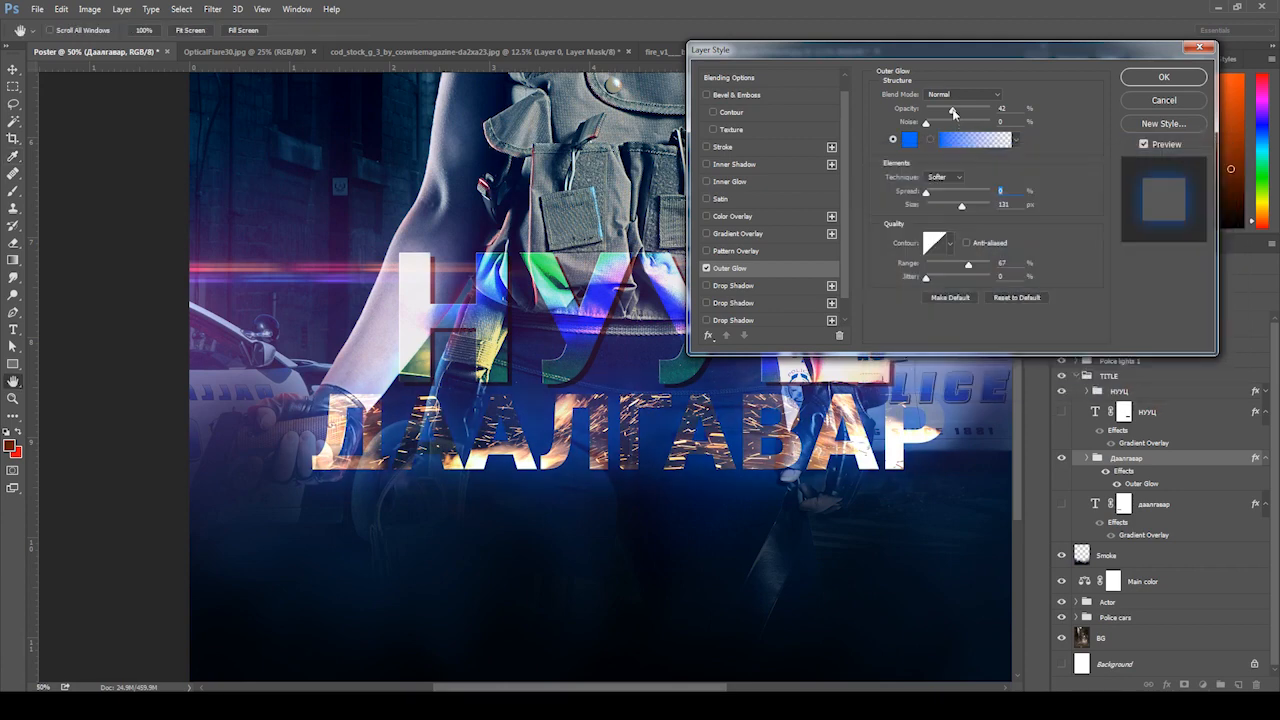
{"action": "left_click_drag", "start_coordinate": [953, 112], "coordinate": [928, 116]}
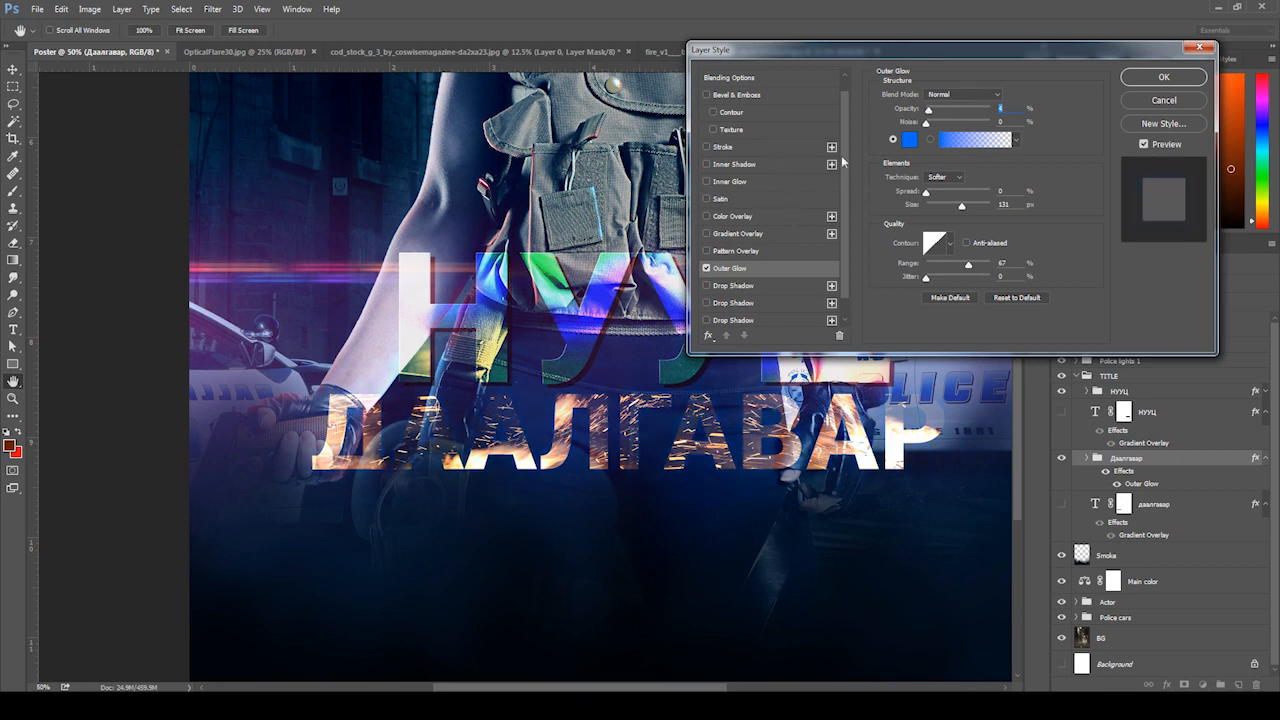
- Add Bevel & Emboss to the Даалгавар group with Satin left off, and apply the layer style
{"action": "left_click", "coordinate": [707, 199]}
{"action": "left_click", "coordinate": [707, 199]}
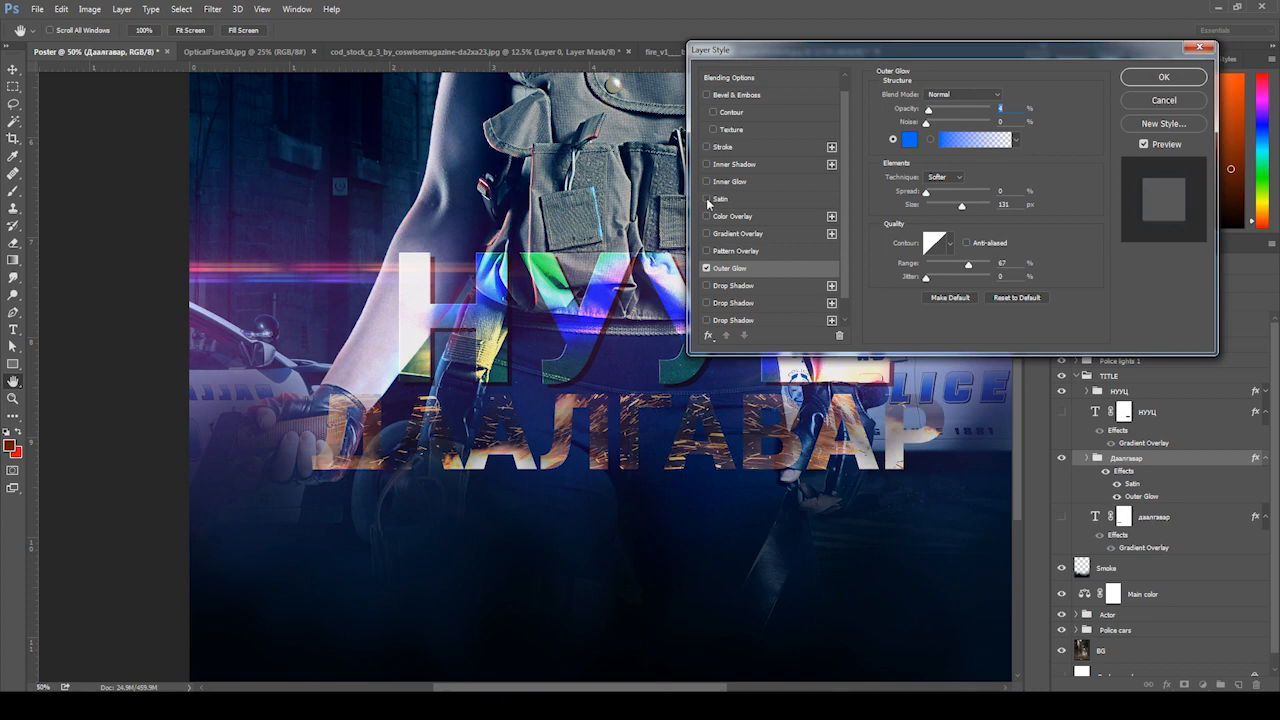
{"action": "left_click", "coordinate": [748, 95]}
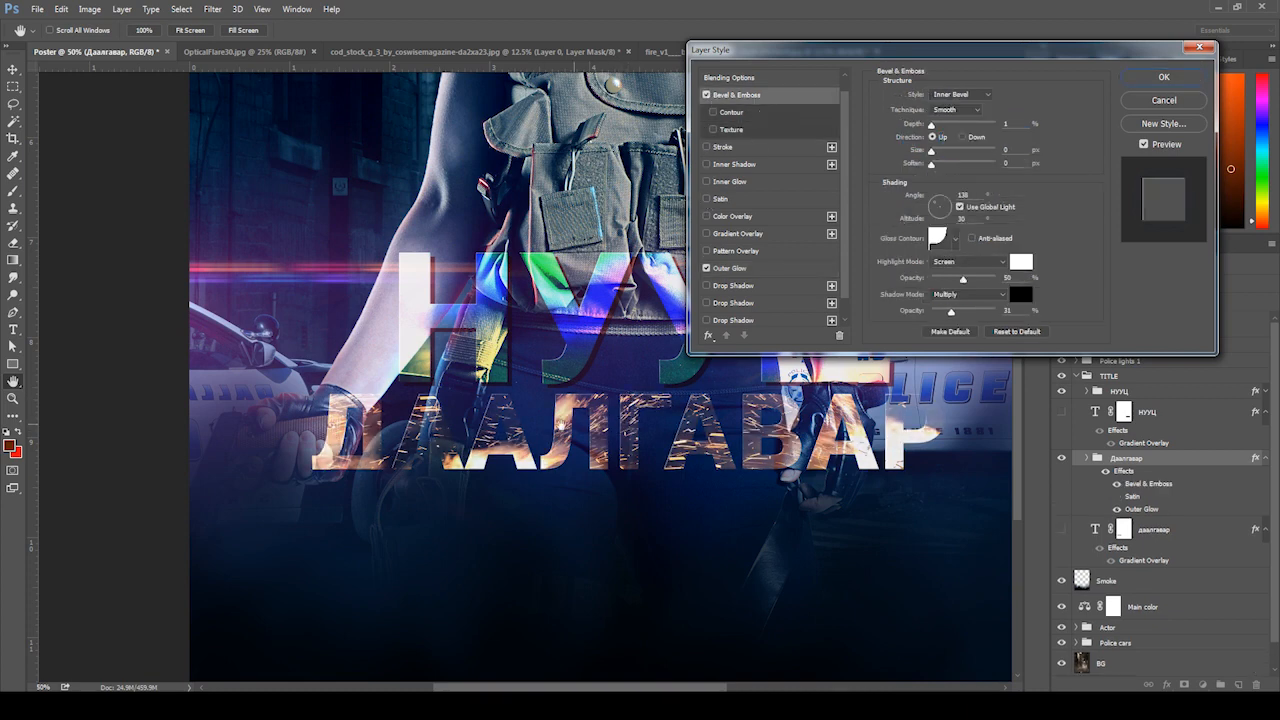
{"action": "left_click", "coordinate": [1164, 78]}
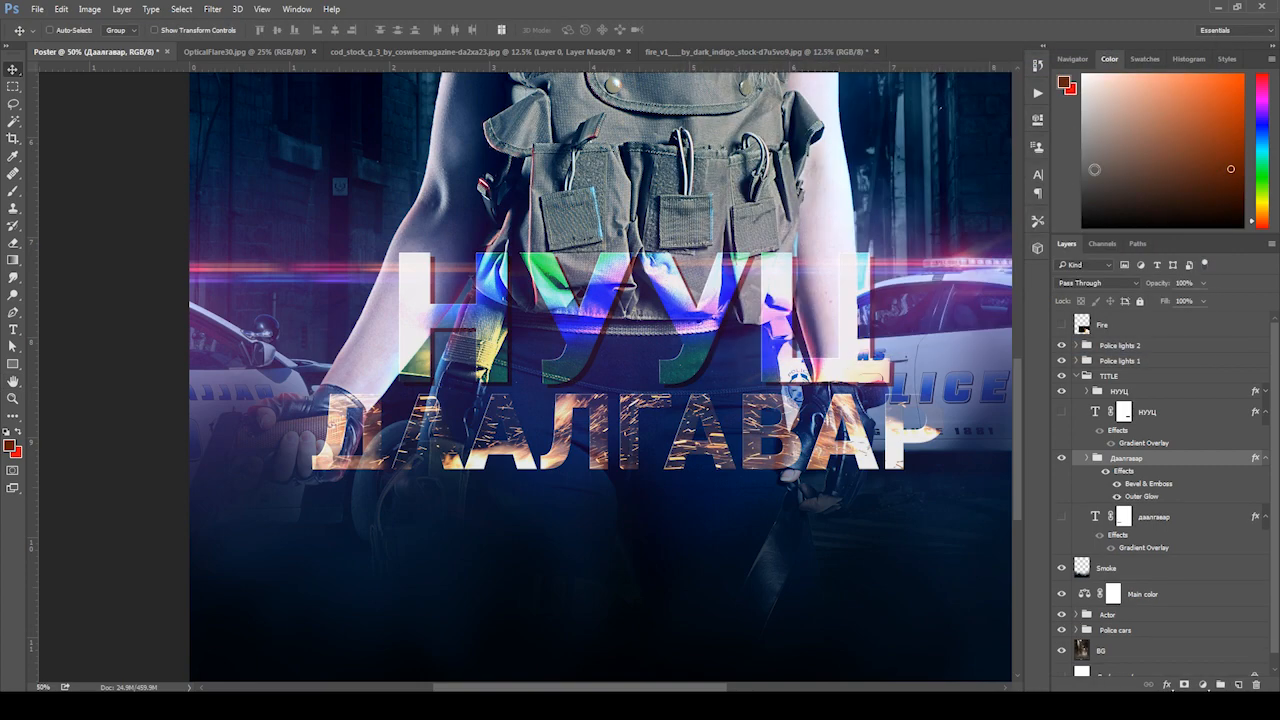
- Examine the НУУЦ and ДААЛГАВАР title effects against the whole poster and up close
{"action": "key", "text": "ctrl+minus"}
{"action": "key", "text": "ctrl+minus"}
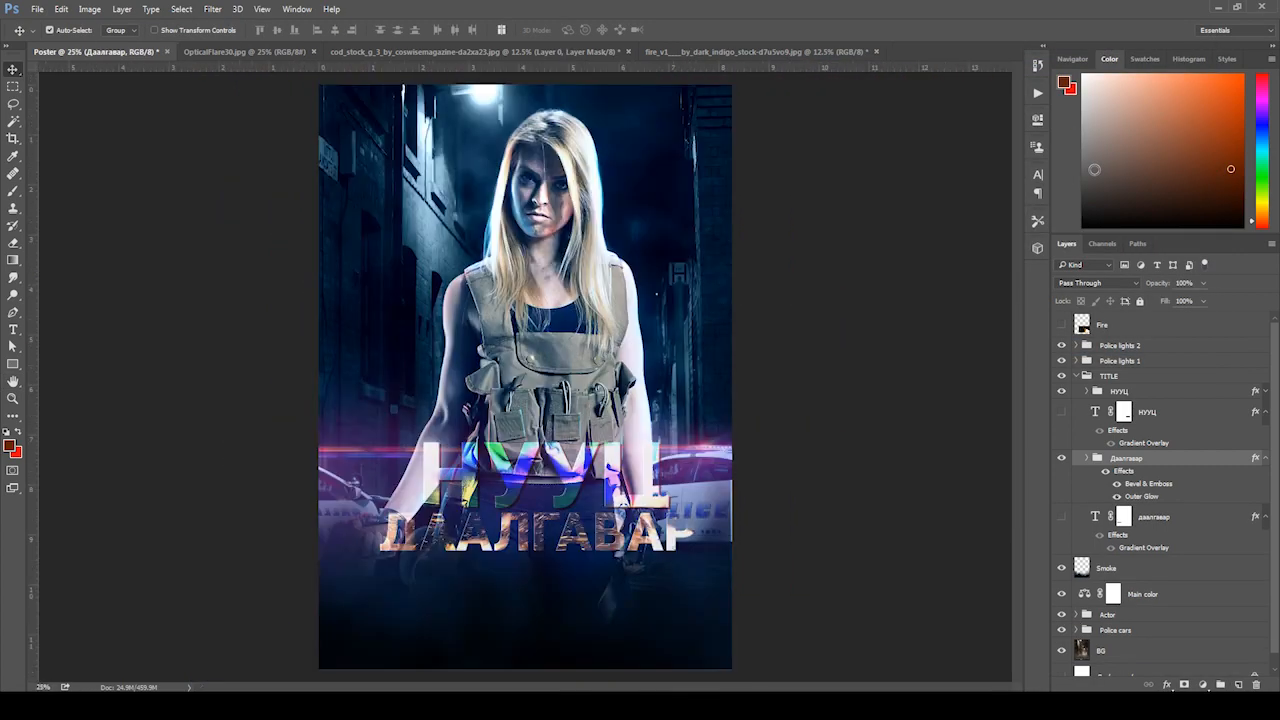
{"action": "key", "text": "ctrl+plus"}
{"action": "key", "text": "ctrl+plus"}
{"action": "left_click_drag", "start_coordinate": [806, 528], "coordinate": [859, 398]}
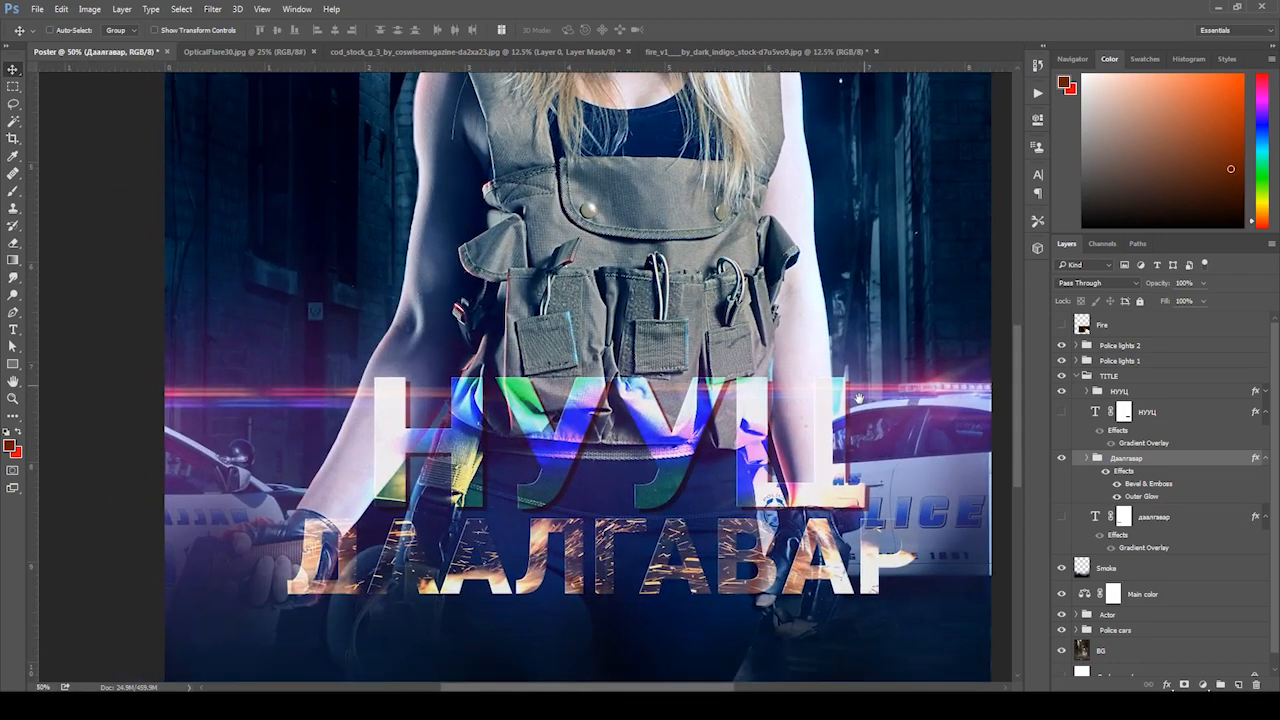
{"action": "key", "text": "ctrl+minus"}
{"action": "key", "text": "ctrl+plus"}
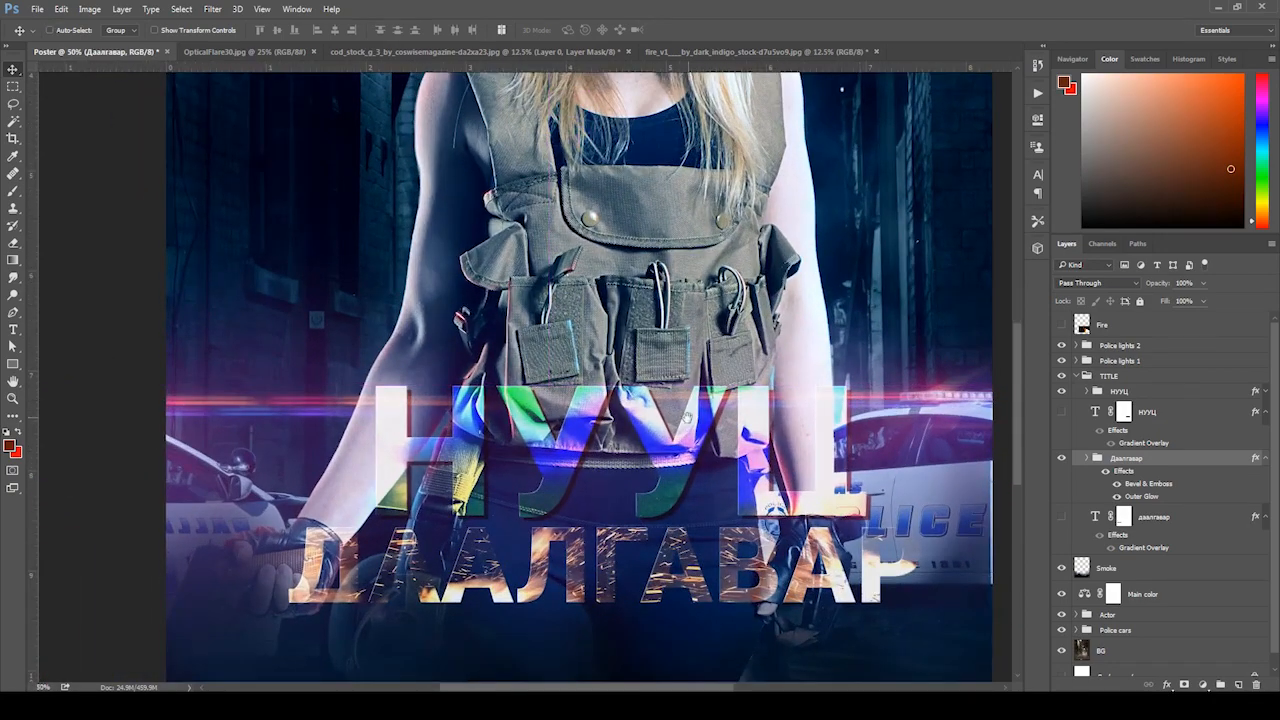
{"action": "left_click_drag", "start_coordinate": [687, 418], "coordinate": [731, 278]}
{"action": "left_click_drag", "start_coordinate": [822, 320], "coordinate": [774, 345]}
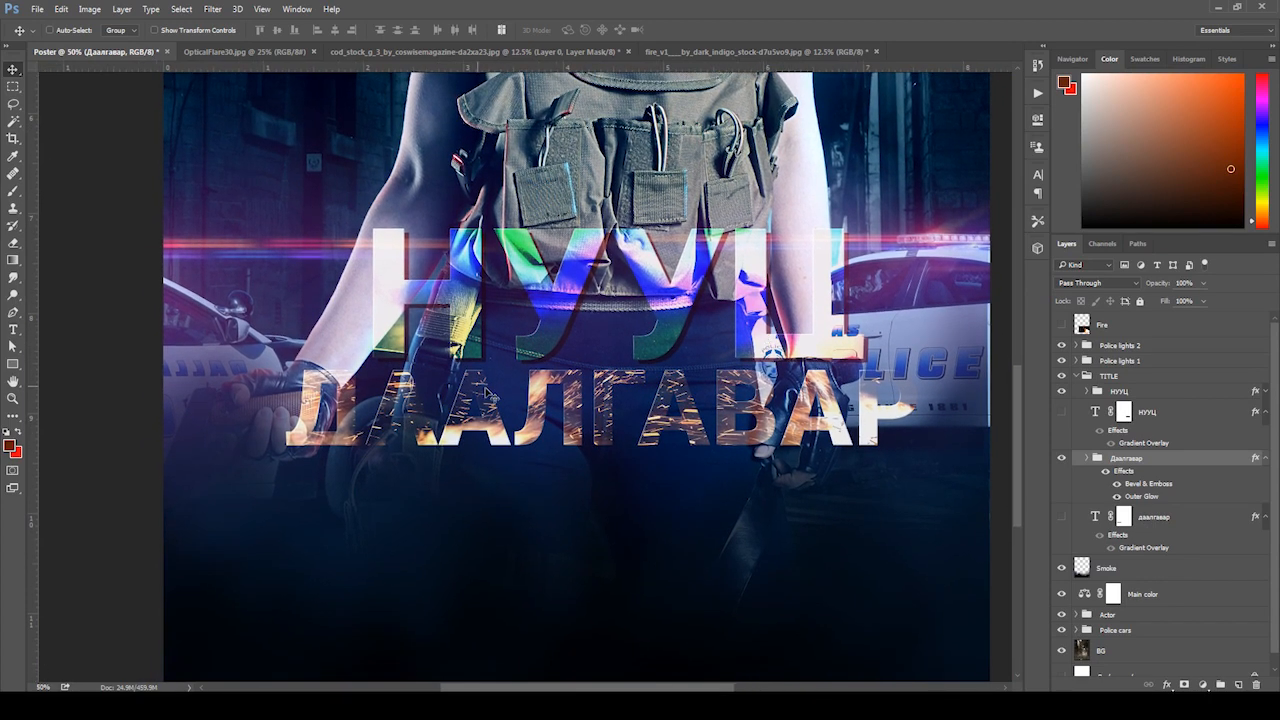
- Add a Gradient Overlay to the Даалгавар group's layer style and set its blend mode to Overlay
{"action": "right_click", "coordinate": [1141, 449]}
{"action": "left_click", "coordinate": [1108, 27]}
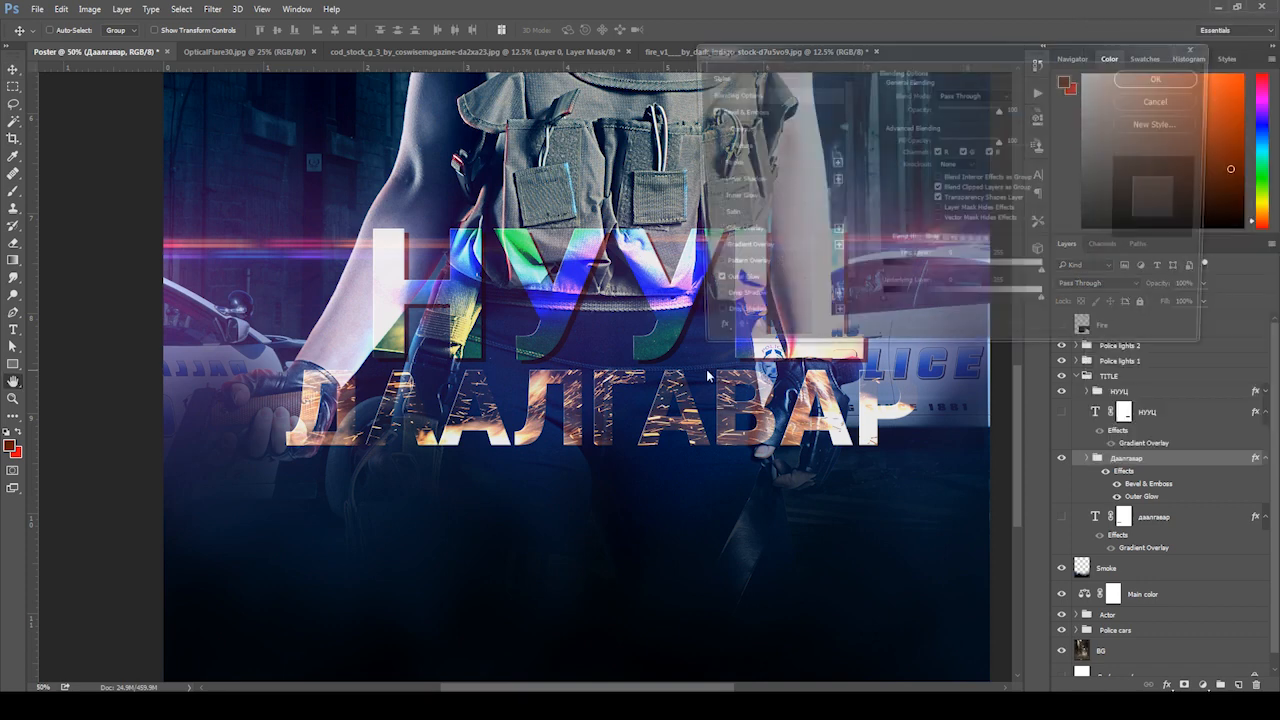
{"action": "left_click", "coordinate": [707, 250]}
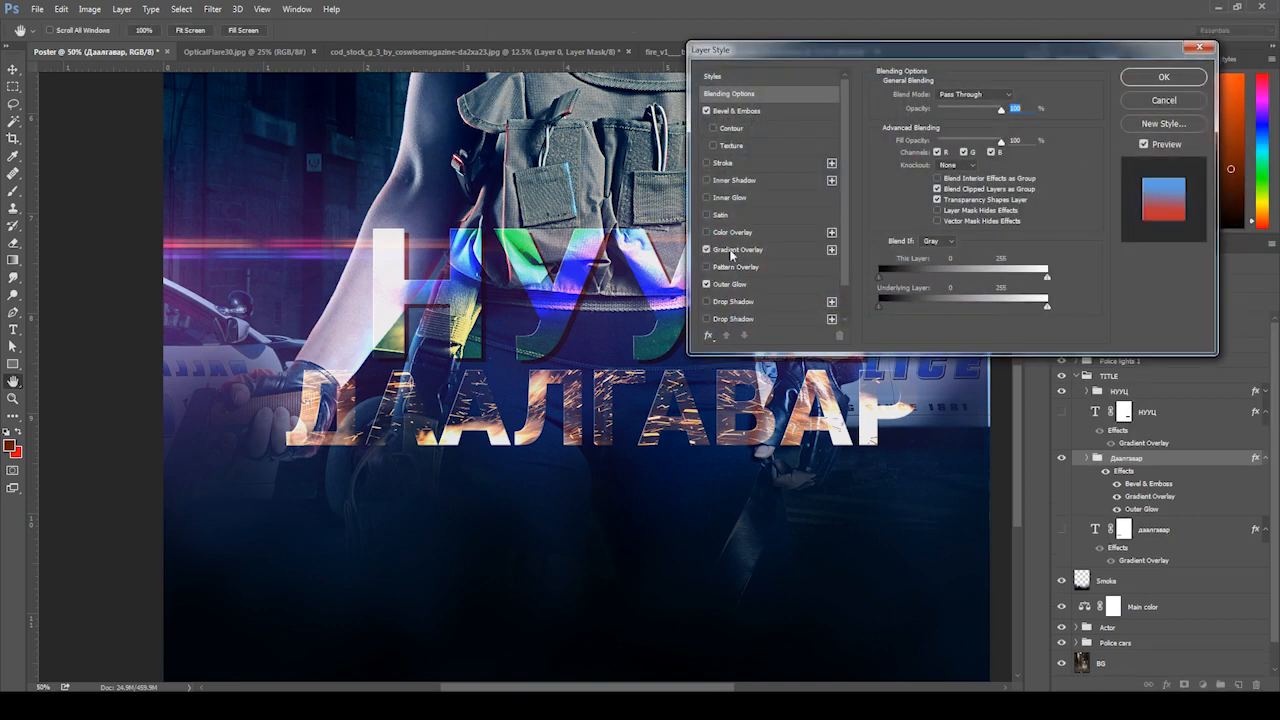
{"action": "left_click", "coordinate": [737, 250]}
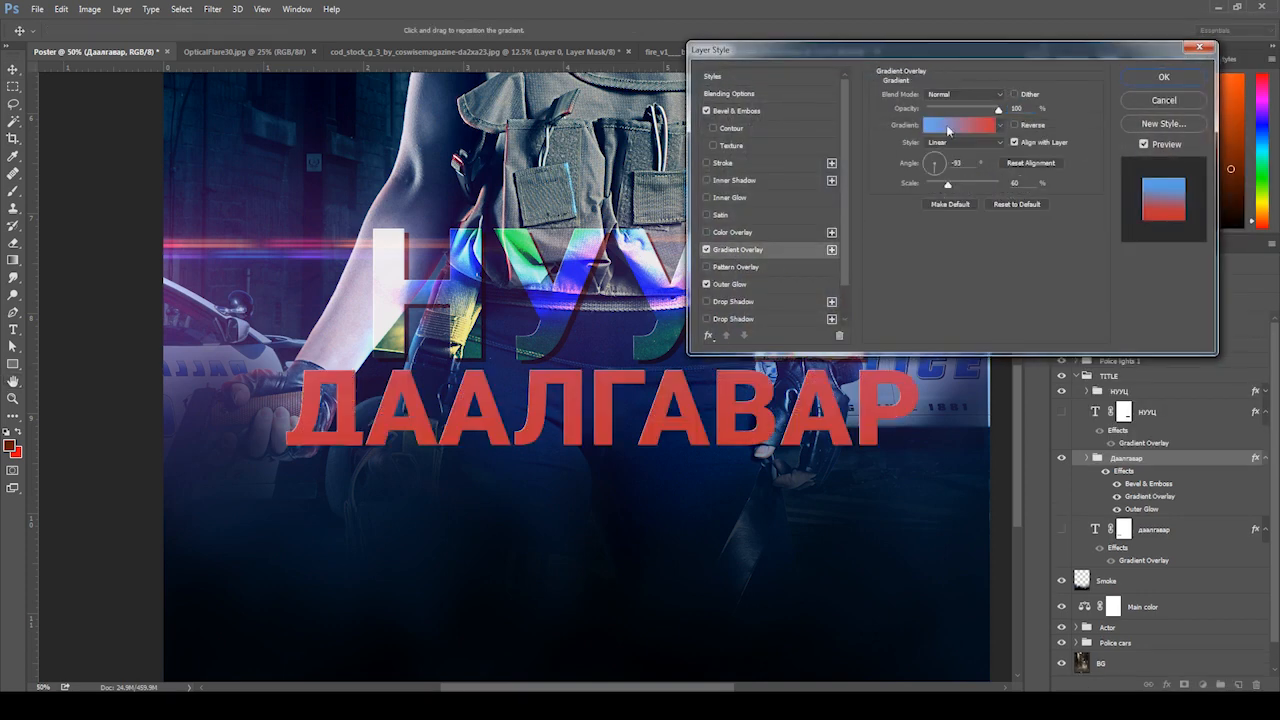
{"action": "left_click", "coordinate": [948, 127]}
{"action": "left_click", "coordinate": [1137, 287]}
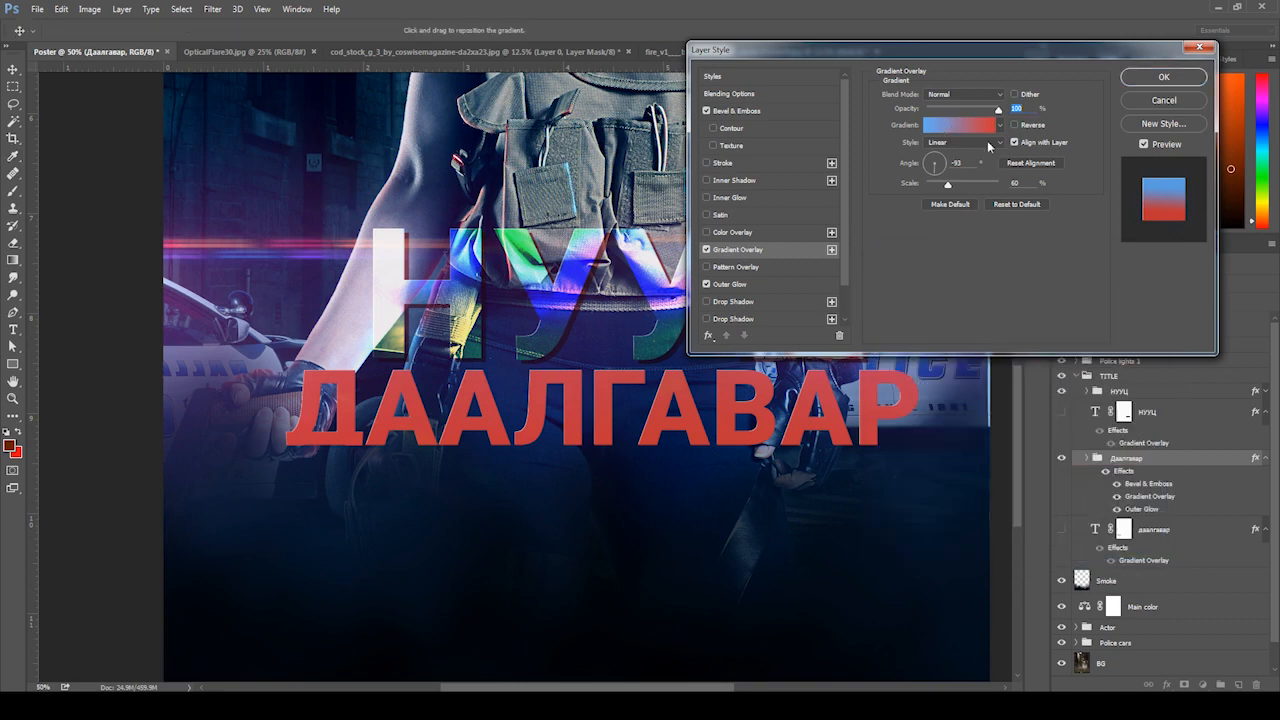
{"action": "left_click", "coordinate": [962, 94]}
{"action": "left_click", "coordinate": [937, 224]}
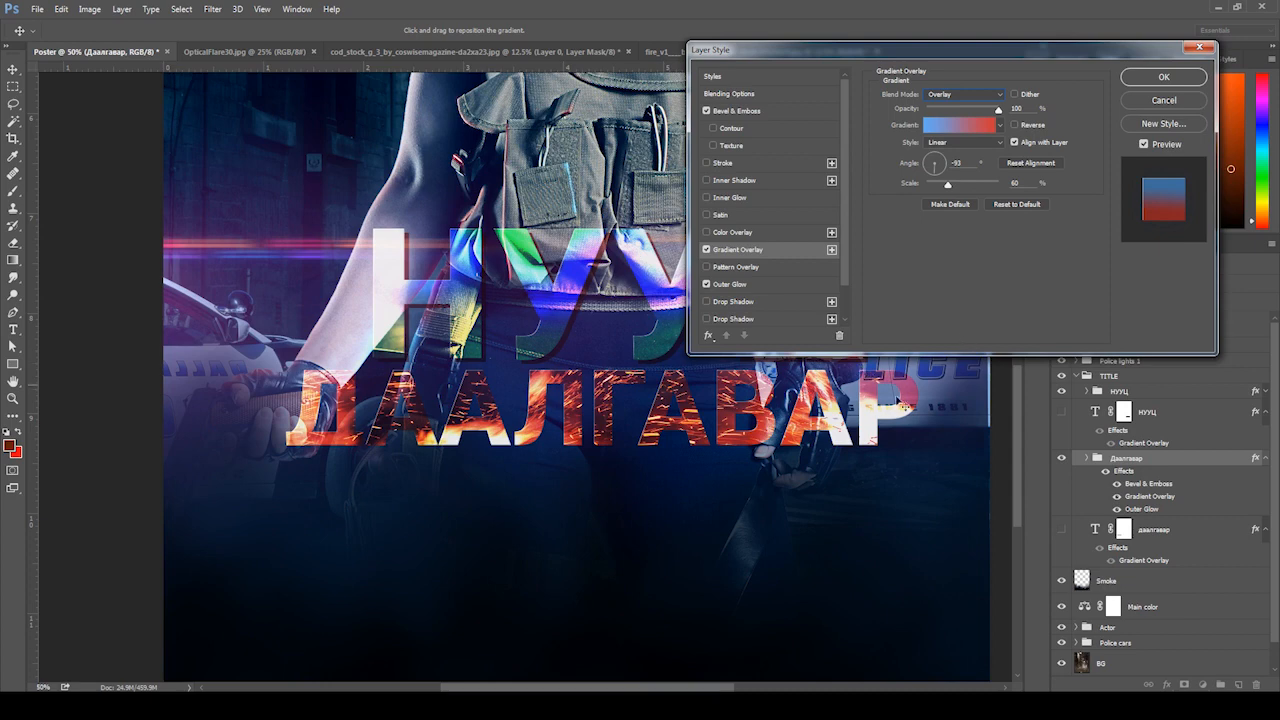
- Change the overlay gradient's color stop at 0% to light orange #f2a764
{"action": "left_click", "coordinate": [969, 127]}
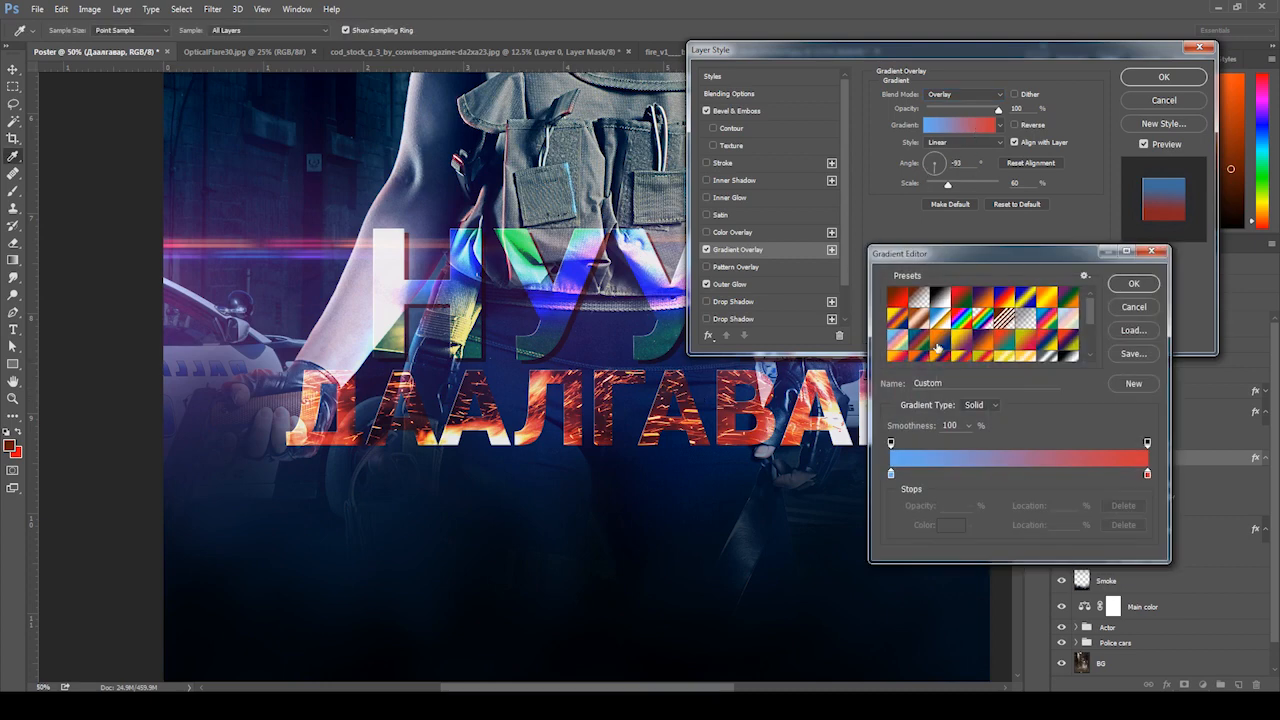
{"action": "left_click", "coordinate": [892, 475]}
{"action": "left_click", "coordinate": [951, 528]}
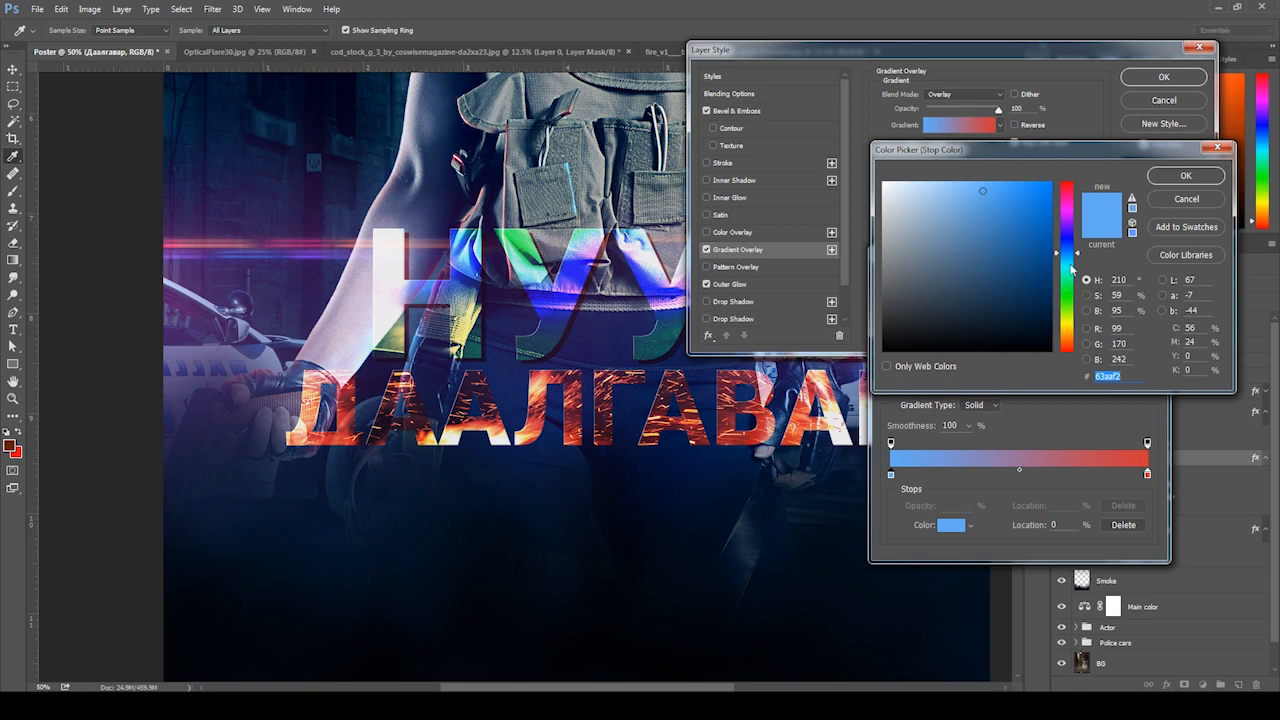
{"action": "left_click", "coordinate": [1017, 212]}
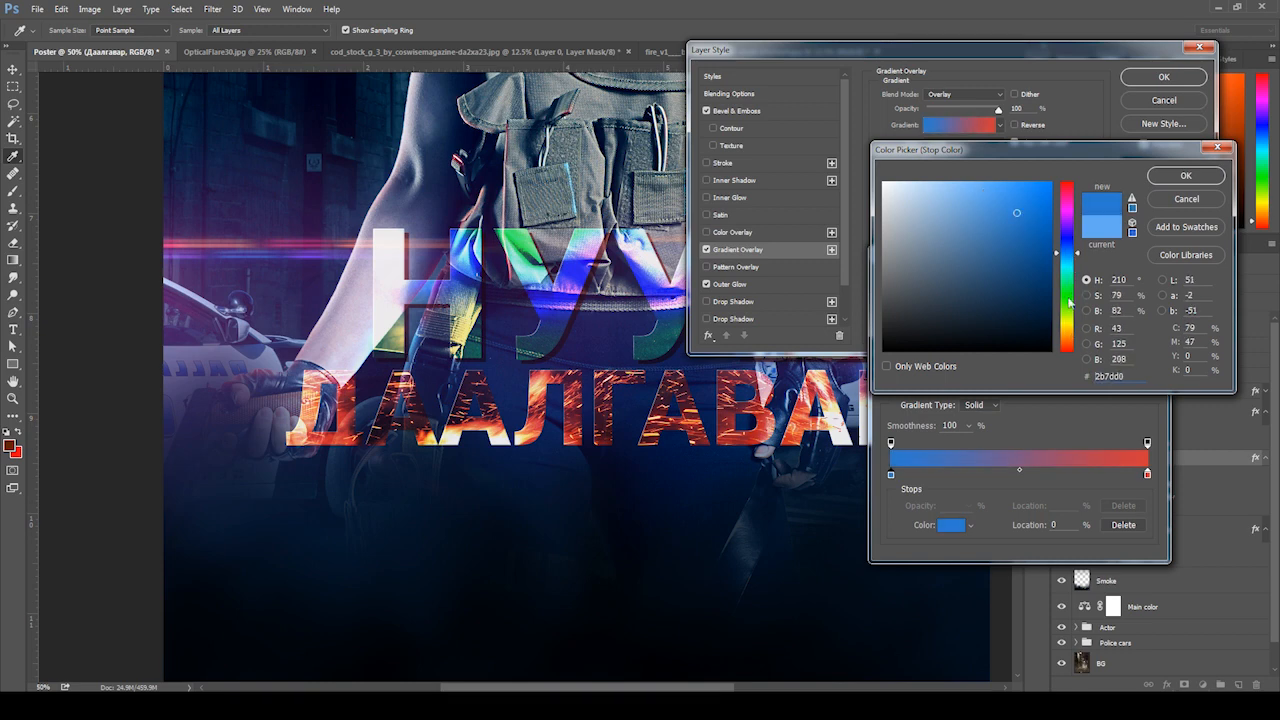
{"action": "left_click", "coordinate": [1067, 334]}
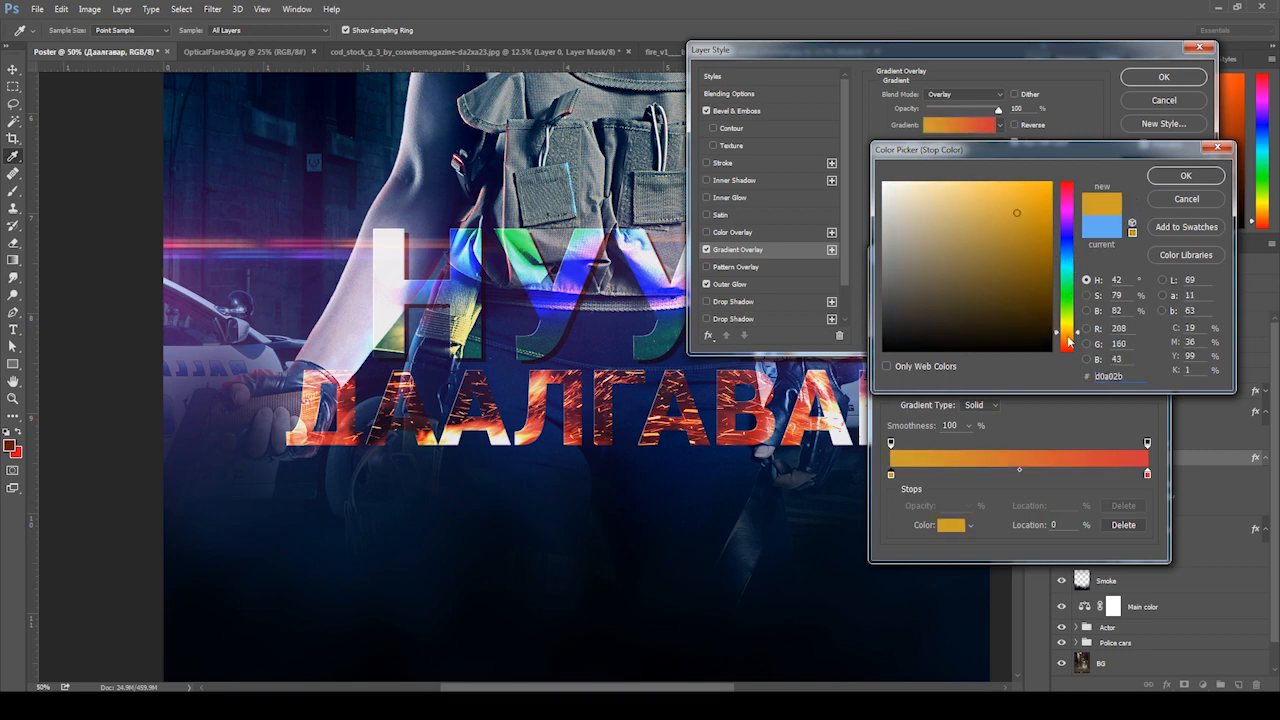
{"action": "left_click_drag", "start_coordinate": [1068, 340], "coordinate": [1071, 344]}
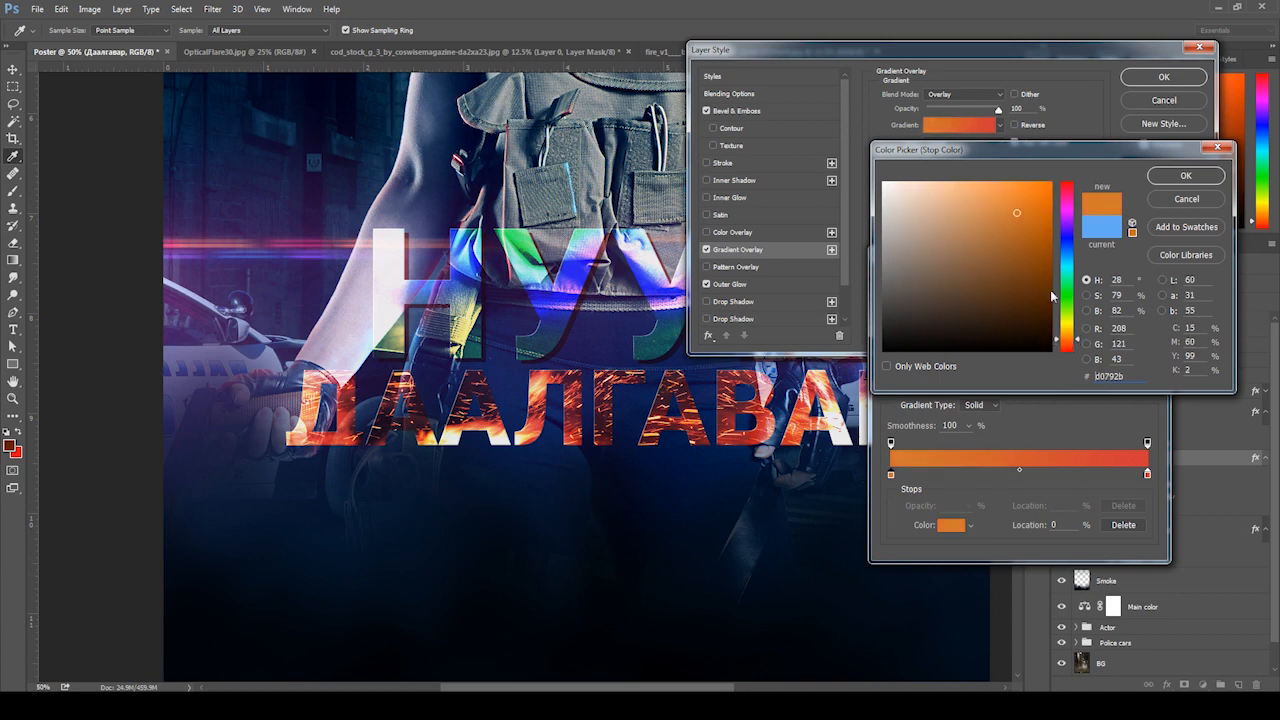
{"action": "left_click_drag", "start_coordinate": [988, 192], "coordinate": [982, 190]}
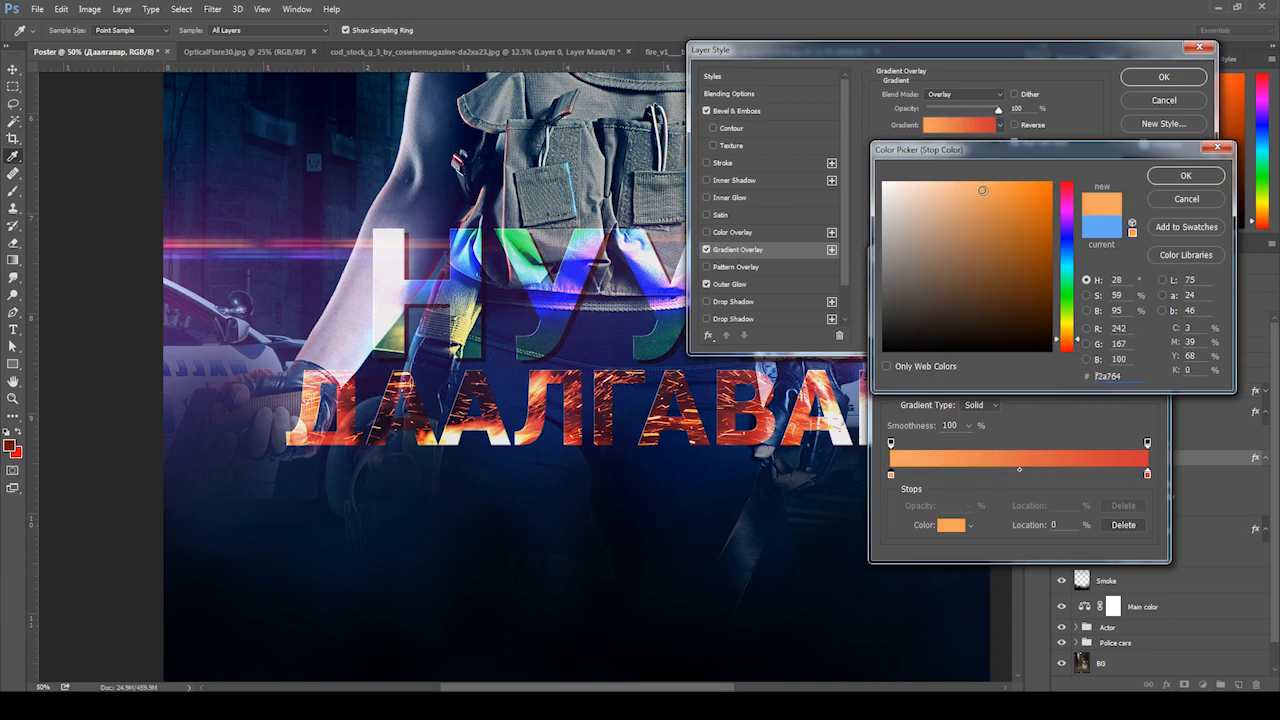
{"action": "left_click", "coordinate": [1157, 178]}
{"action": "left_click", "coordinate": [1147, 286]}
- Recolor the overlay gradient's stop at 0% to mint green
{"action": "left_click", "coordinate": [978, 128]}
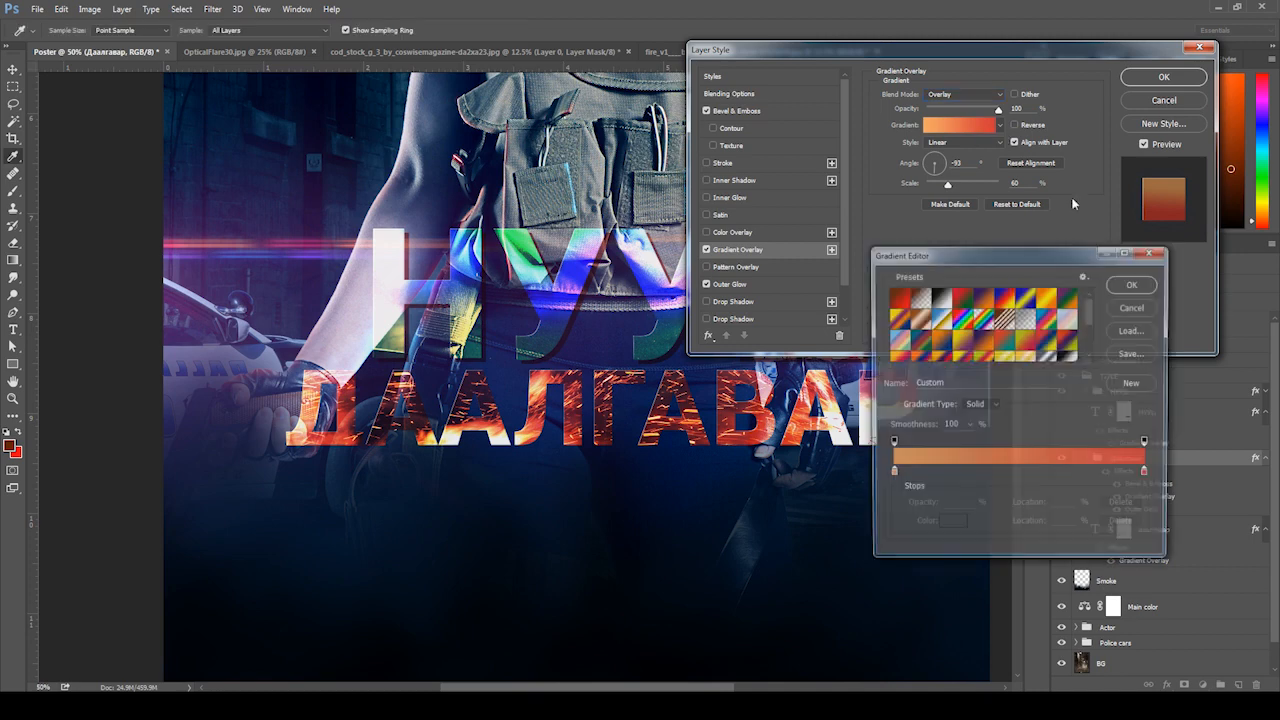
{"action": "left_click", "coordinate": [891, 474]}
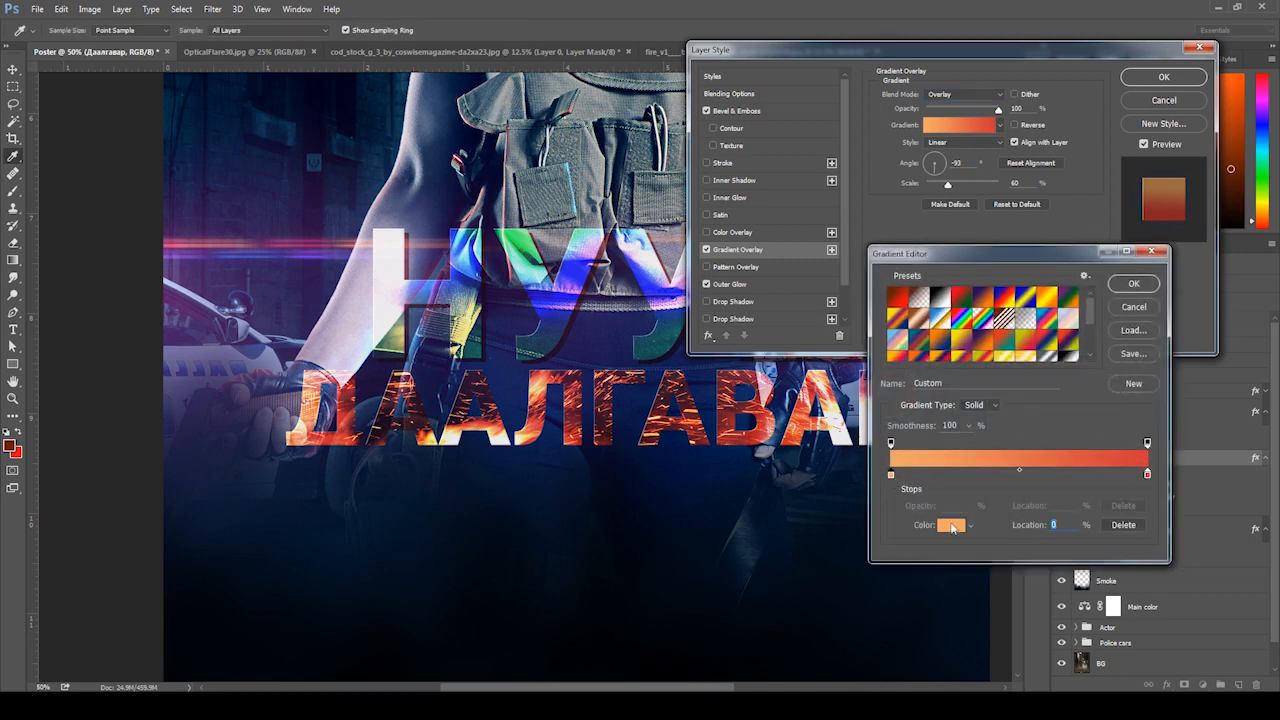
{"action": "left_click", "coordinate": [951, 525]}
{"action": "left_click", "coordinate": [1070, 326]}
{"action": "left_click_drag", "start_coordinate": [1070, 328], "coordinate": [1076, 285]}
{"action": "left_click", "coordinate": [1185, 175]}
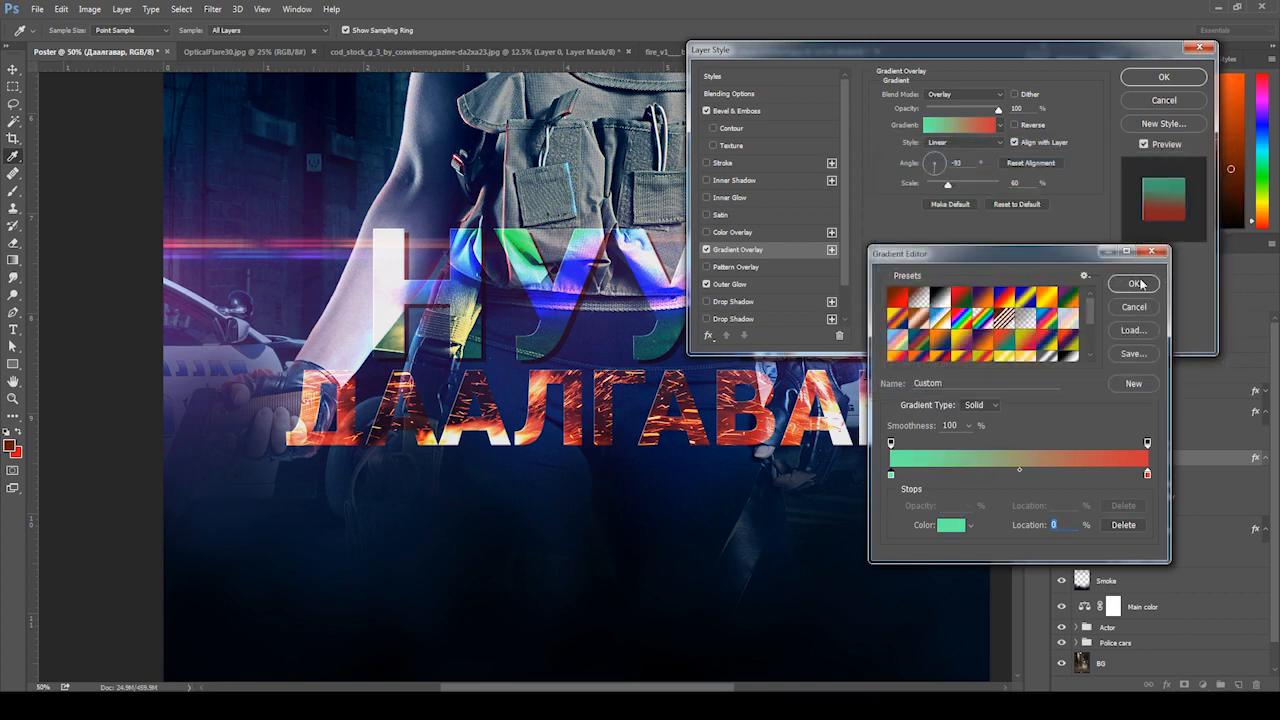
{"action": "left_click", "coordinate": [1134, 285]}
- Mute the overlay gradient's green stop at 0% to #91d4b5
{"action": "left_click", "coordinate": [953, 126]}
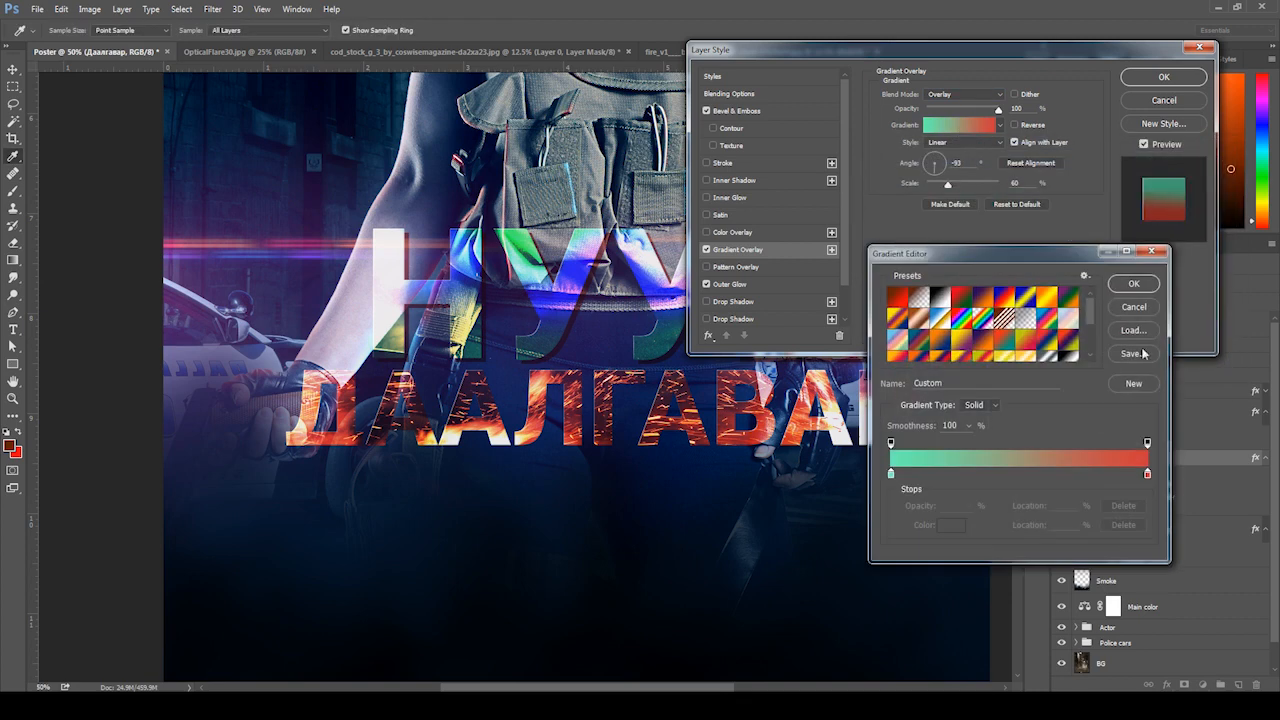
{"action": "left_click", "coordinate": [891, 474]}
{"action": "left_click", "coordinate": [950, 525]}
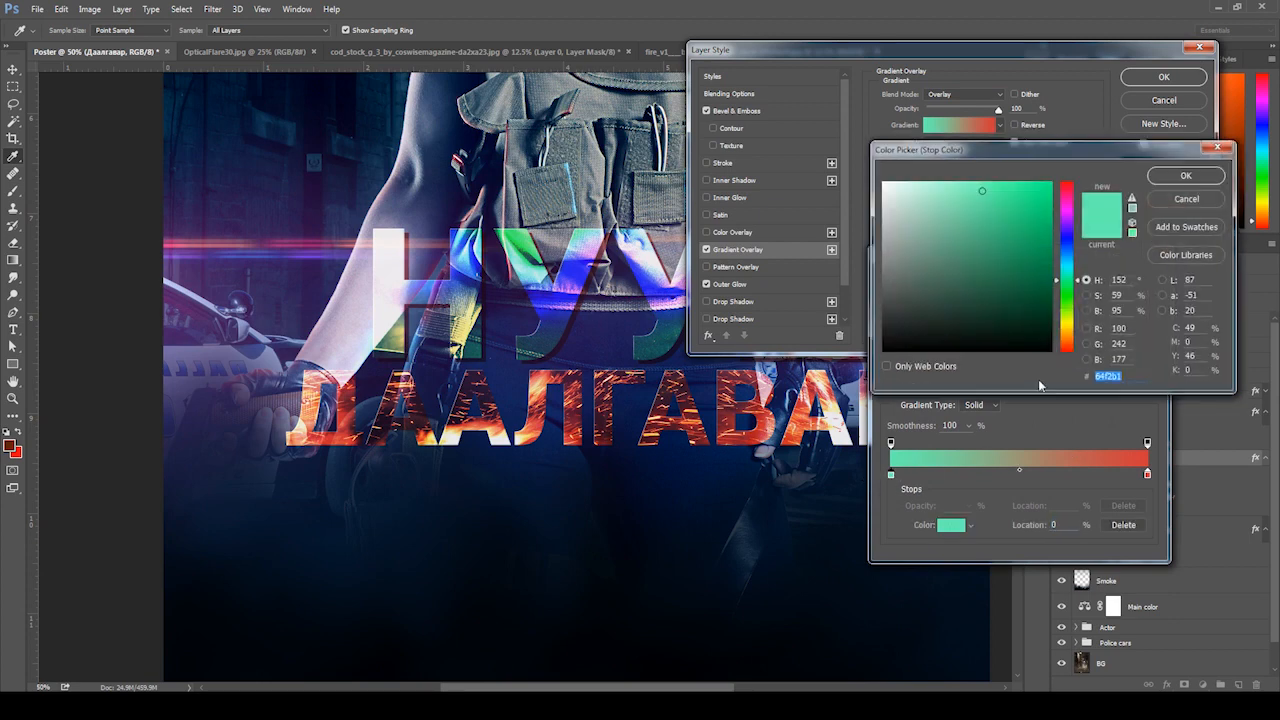
{"action": "left_click_drag", "start_coordinate": [960, 240], "coordinate": [904, 190]}
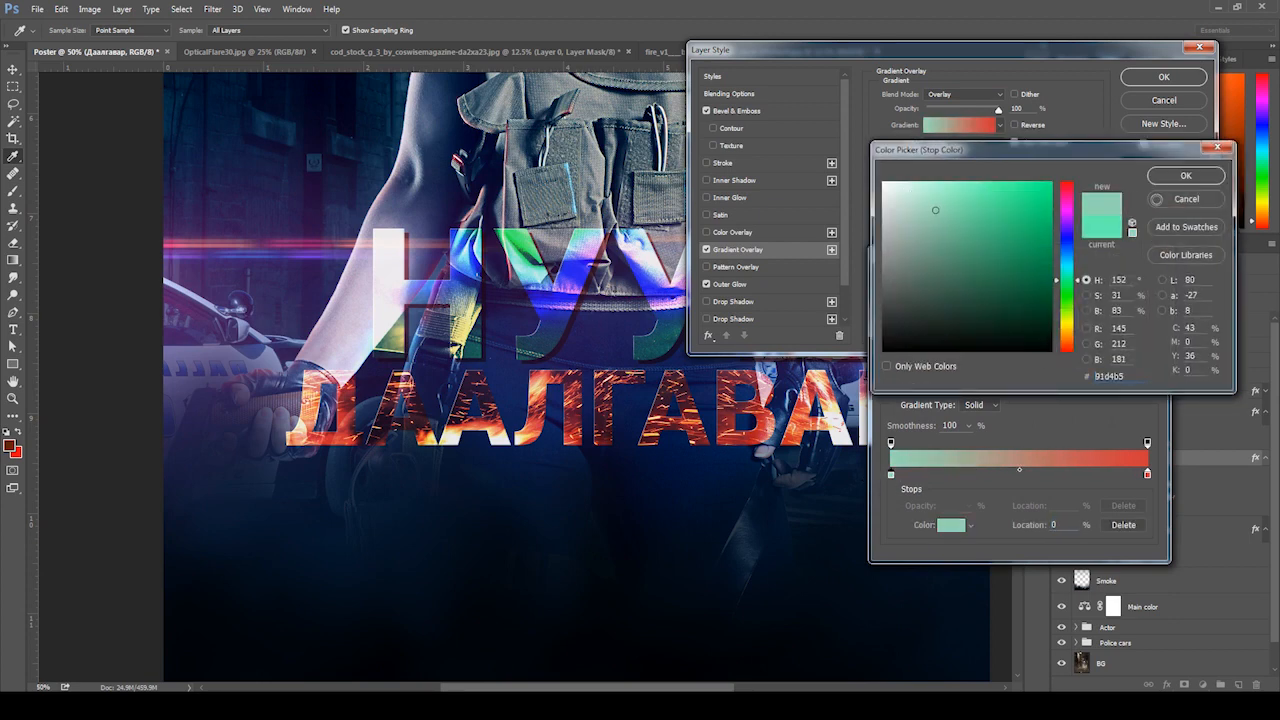
{"action": "left_click", "coordinate": [1186, 175]}
{"action": "left_click", "coordinate": [1150, 286]}
- Change the overlay gradient's red stop at 100% to orange and accept the gradient
{"action": "left_click", "coordinate": [967, 125]}
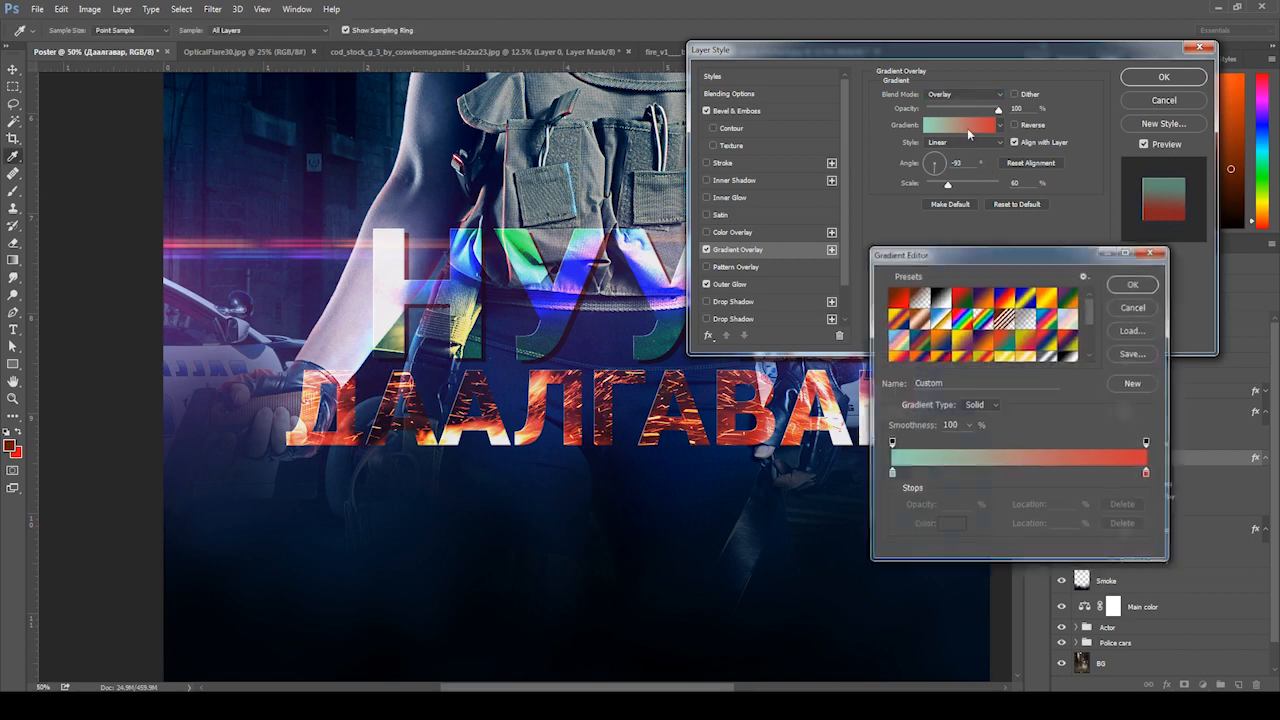
{"action": "left_click", "coordinate": [1147, 474]}
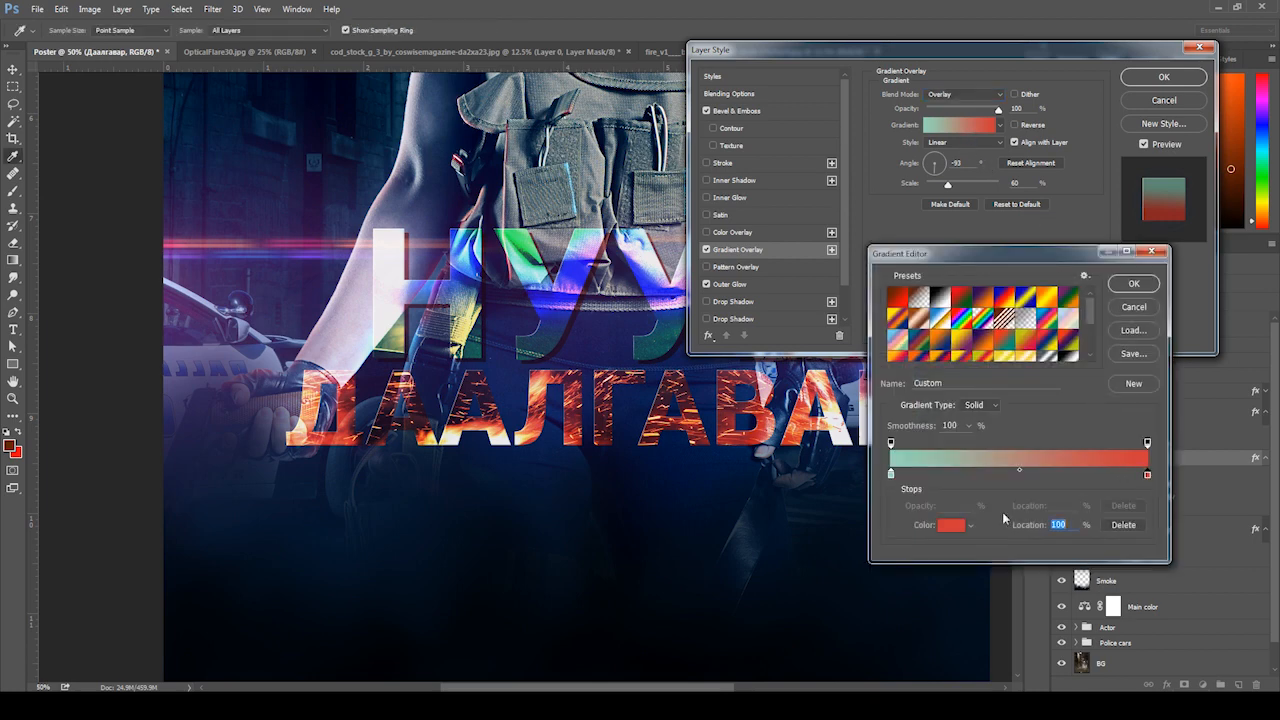
{"action": "left_click", "coordinate": [950, 525]}
{"action": "left_click", "coordinate": [1004, 200]}
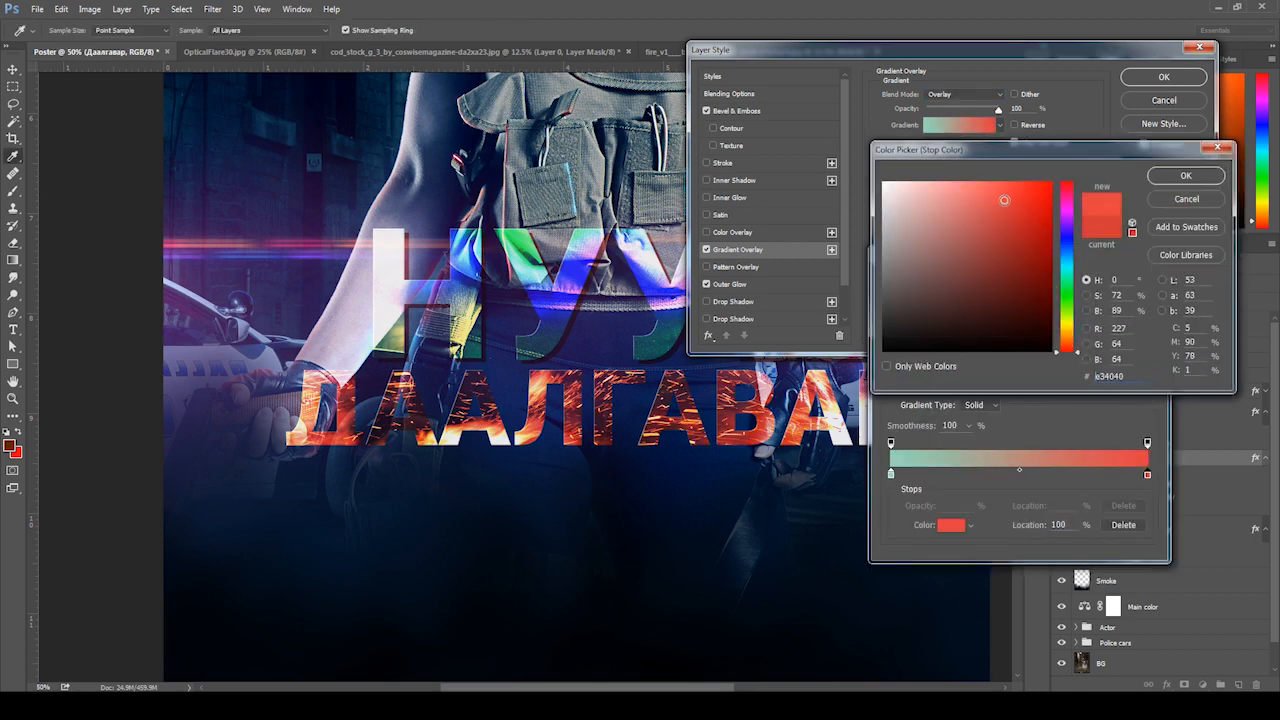
{"action": "mouse_move", "coordinate": [1011, 242]}
{"action": "left_mouse_down"}
{"action": "mouse_move", "coordinate": [957, 198]}
{"action": "mouse_move", "coordinate": [972, 208]}
{"action": "left_mouse_up"}
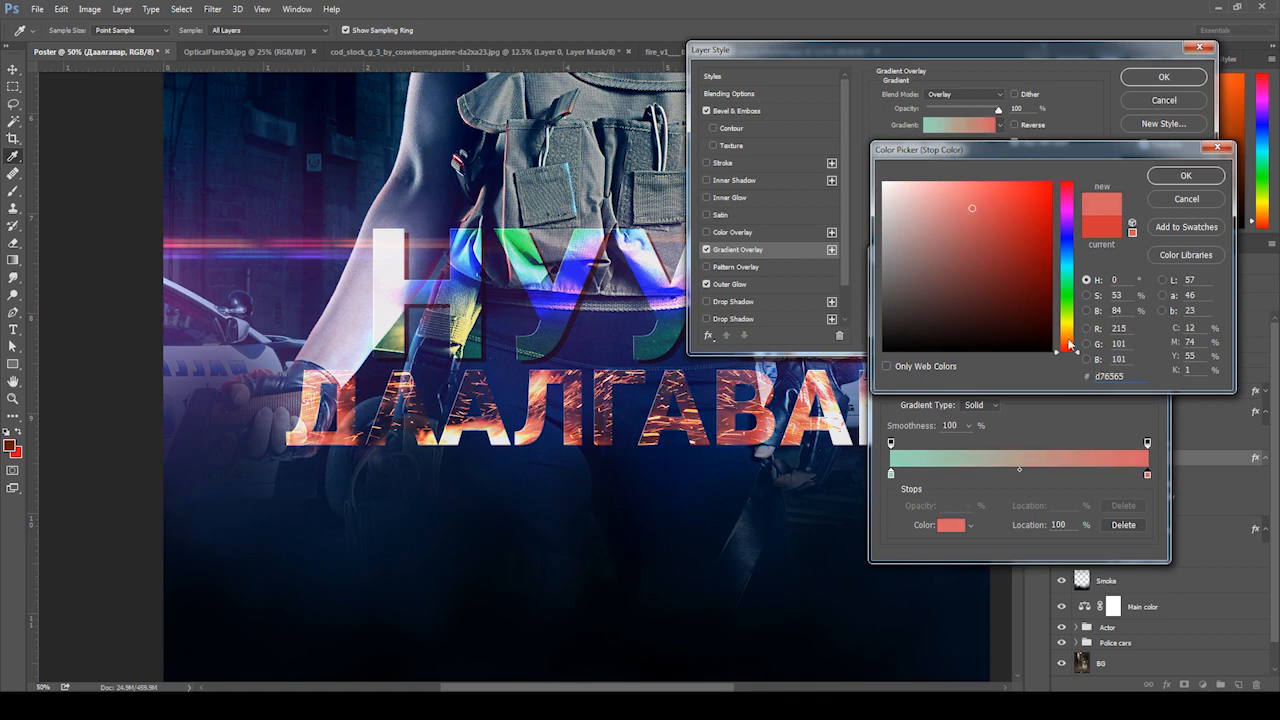
{"action": "left_click", "coordinate": [1068, 347]}
{"action": "left_click_drag", "start_coordinate": [1068, 349], "coordinate": [1071, 347]}
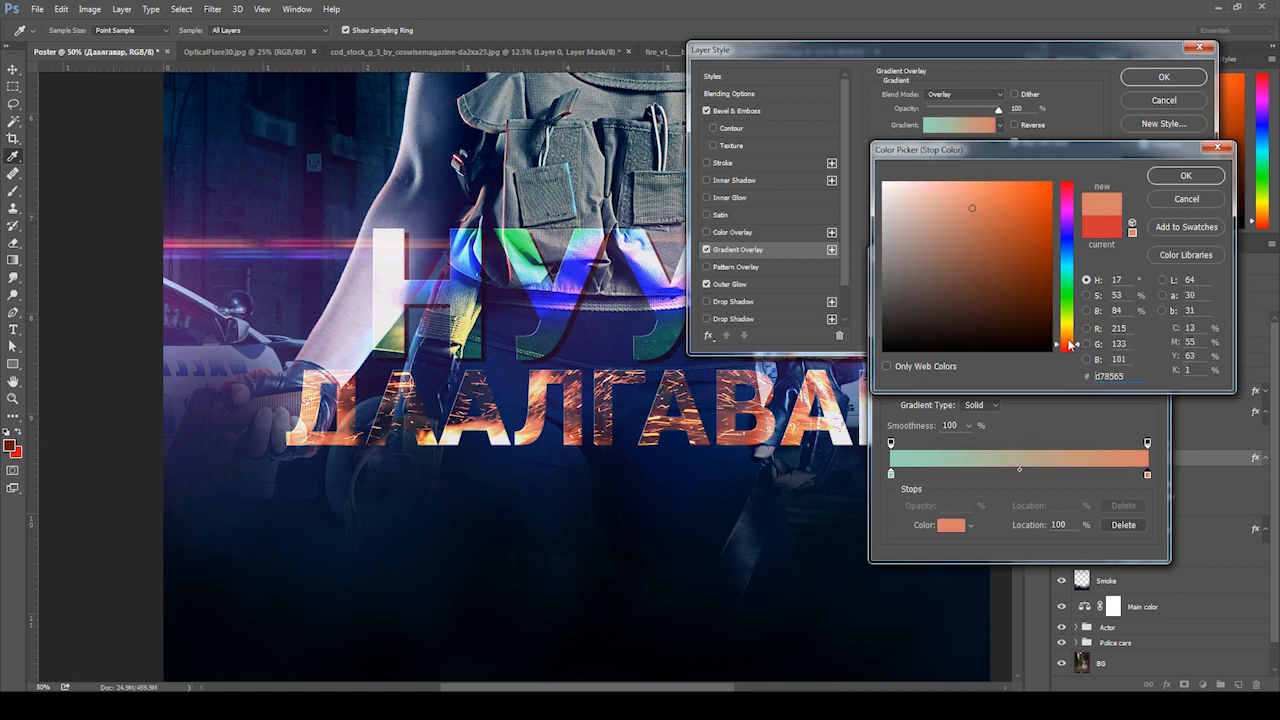
{"action": "left_click_drag", "start_coordinate": [1070, 345], "coordinate": [1071, 347]}
{"action": "left_click_drag", "start_coordinate": [980, 226], "coordinate": [1012, 197]}
{"action": "left_click", "coordinate": [1165, 178]}
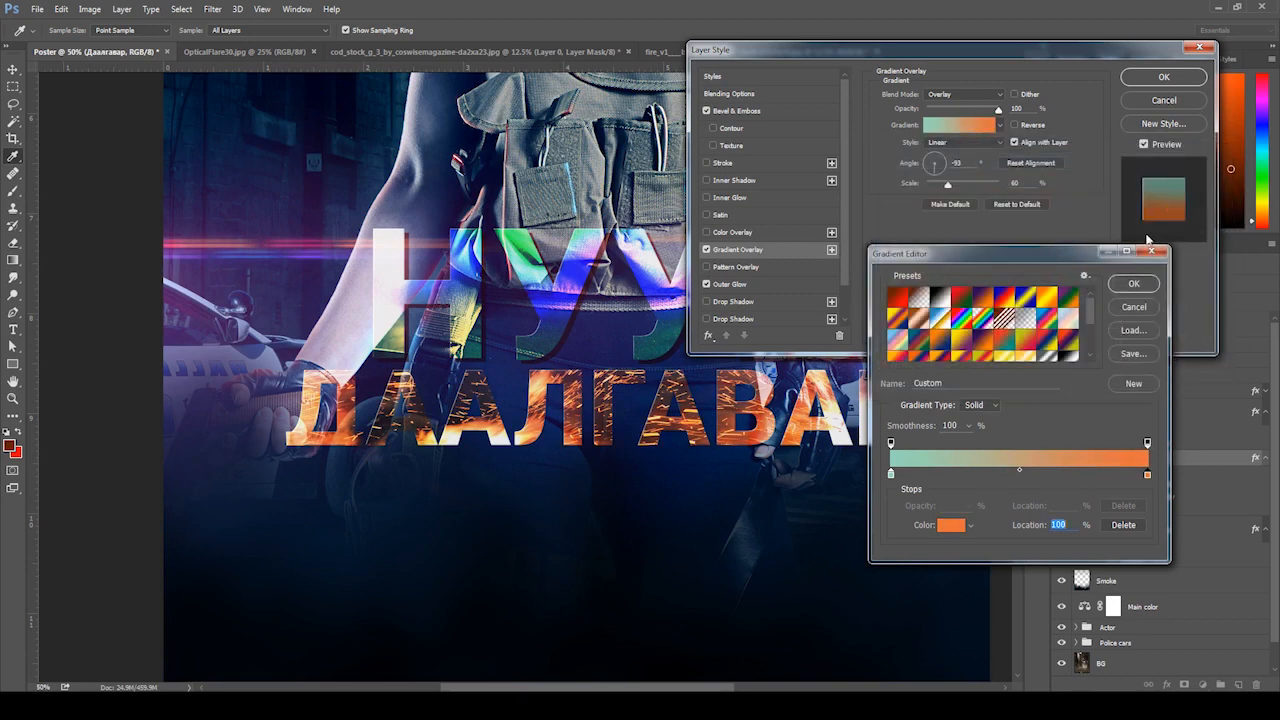
{"action": "left_click", "coordinate": [1134, 283]}
- Set the overlay gradient's color stop at 0% to teal blue #5bb8c0 and accept the gradient
{"action": "left_click", "coordinate": [958, 125]}
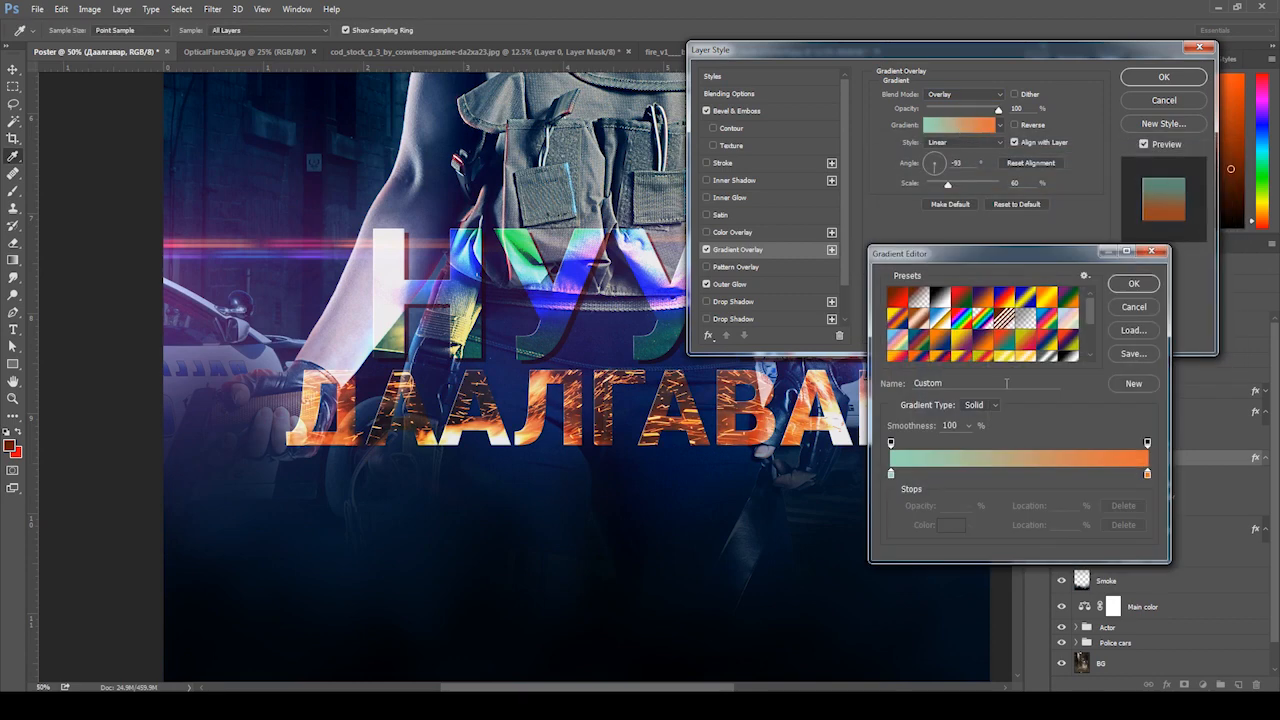
{"action": "left_click", "coordinate": [891, 474]}
{"action": "left_click", "coordinate": [952, 526]}
{"action": "left_click_drag", "start_coordinate": [1066, 277], "coordinate": [1066, 268]}
{"action": "left_click_drag", "start_coordinate": [976, 238], "coordinate": [972, 222]}
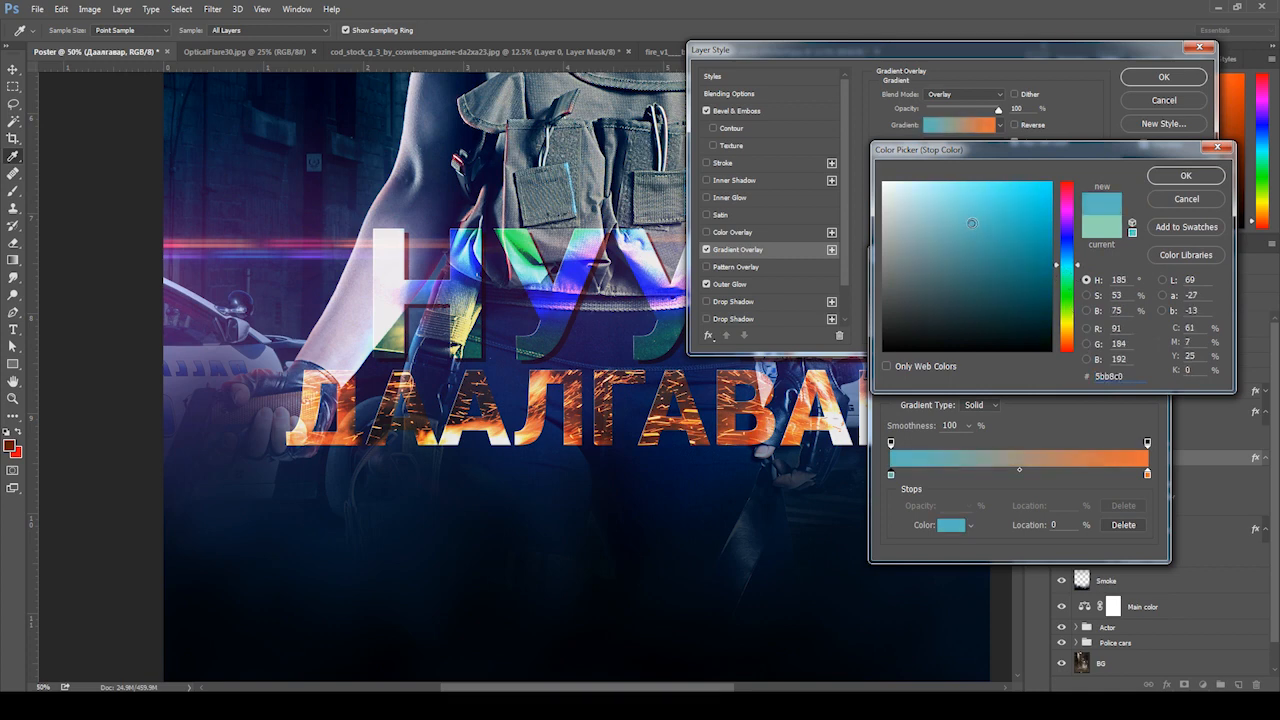
{"action": "left_click", "coordinate": [1185, 175]}
{"action": "left_click", "coordinate": [1122, 283]}
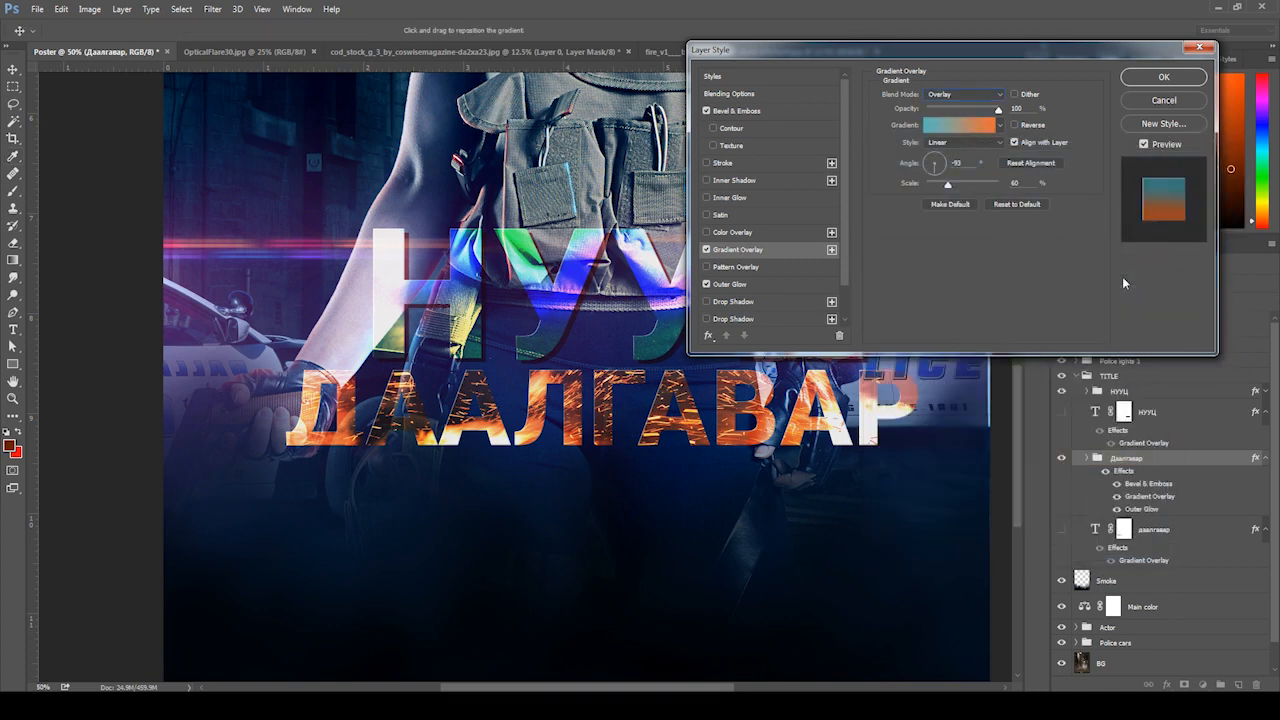
- Compare the title without and with the Gradient Overlay, keep it enabled and apply the layer style
{"action": "left_click", "coordinate": [707, 250]}
{"action": "left_click", "coordinate": [707, 252]}
{"action": "left_click", "coordinate": [1188, 79]}
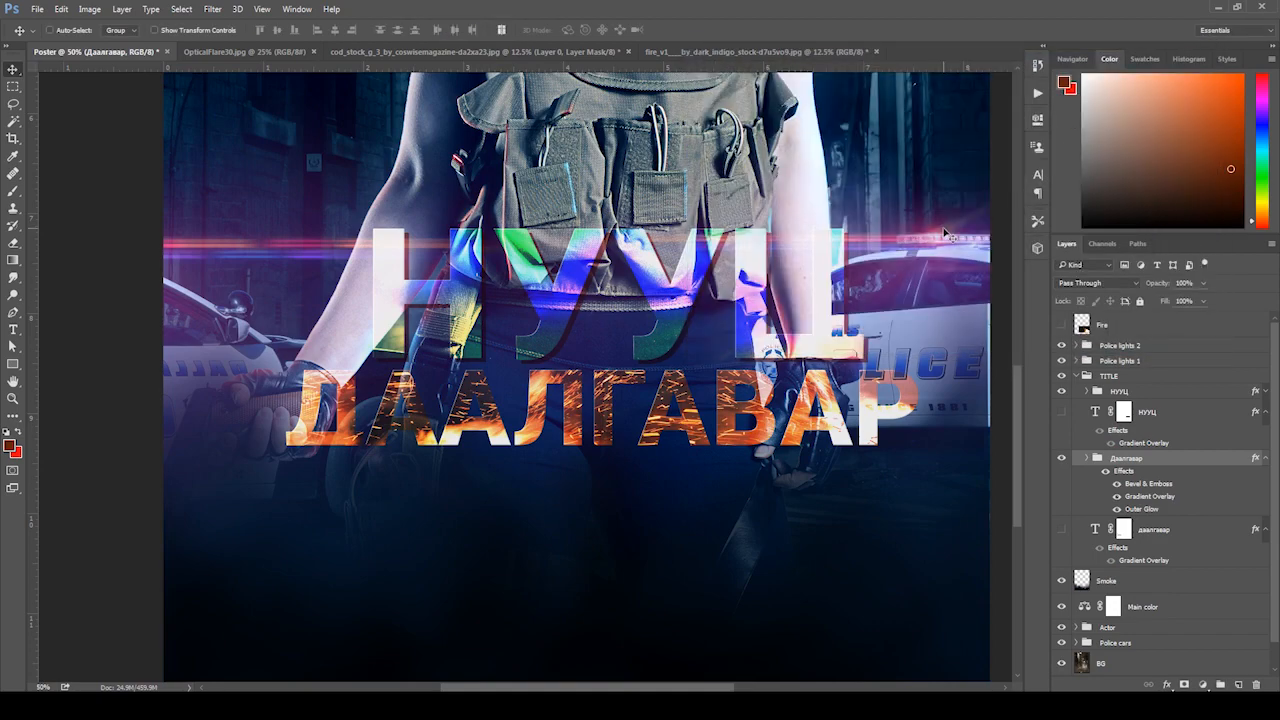
- Collapse the Даалгавар group's effects list and the TITLE group, leaving TITLE selected
{"action": "key", "text": "ctrl+0"}
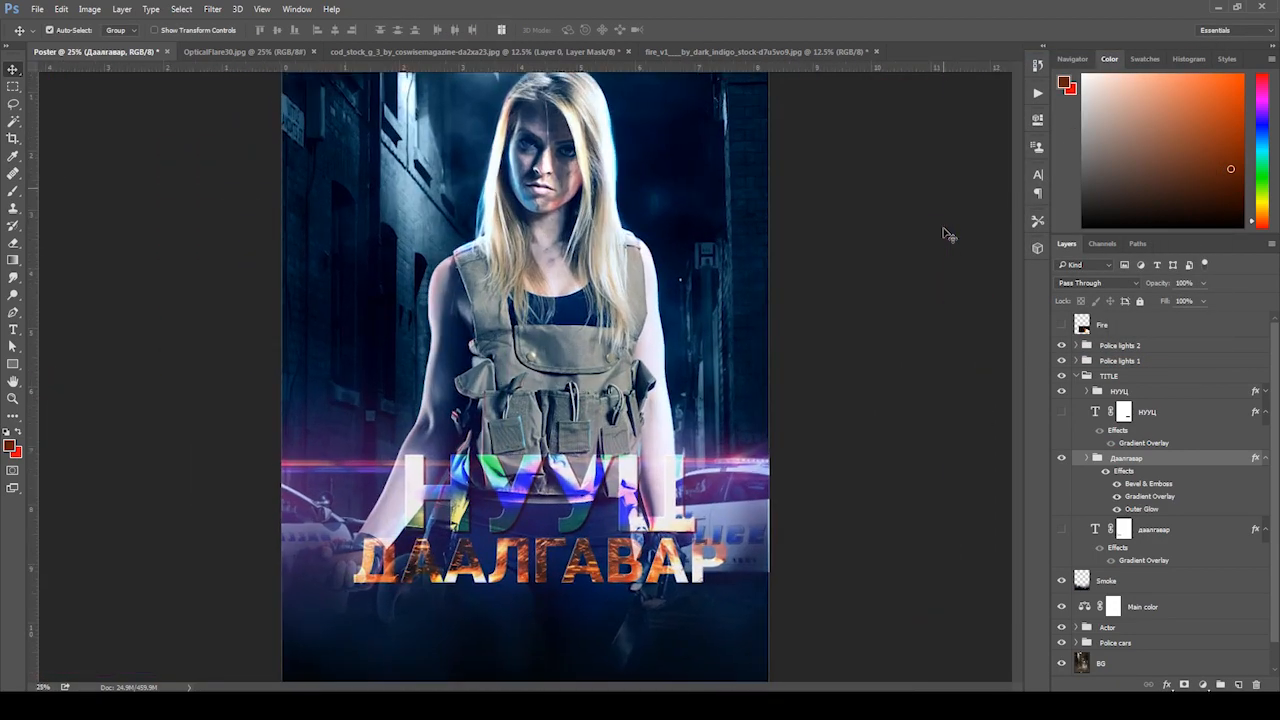
{"action": "key", "text": "ctrl+plus"}
{"action": "left_click", "coordinate": [1257, 459]}
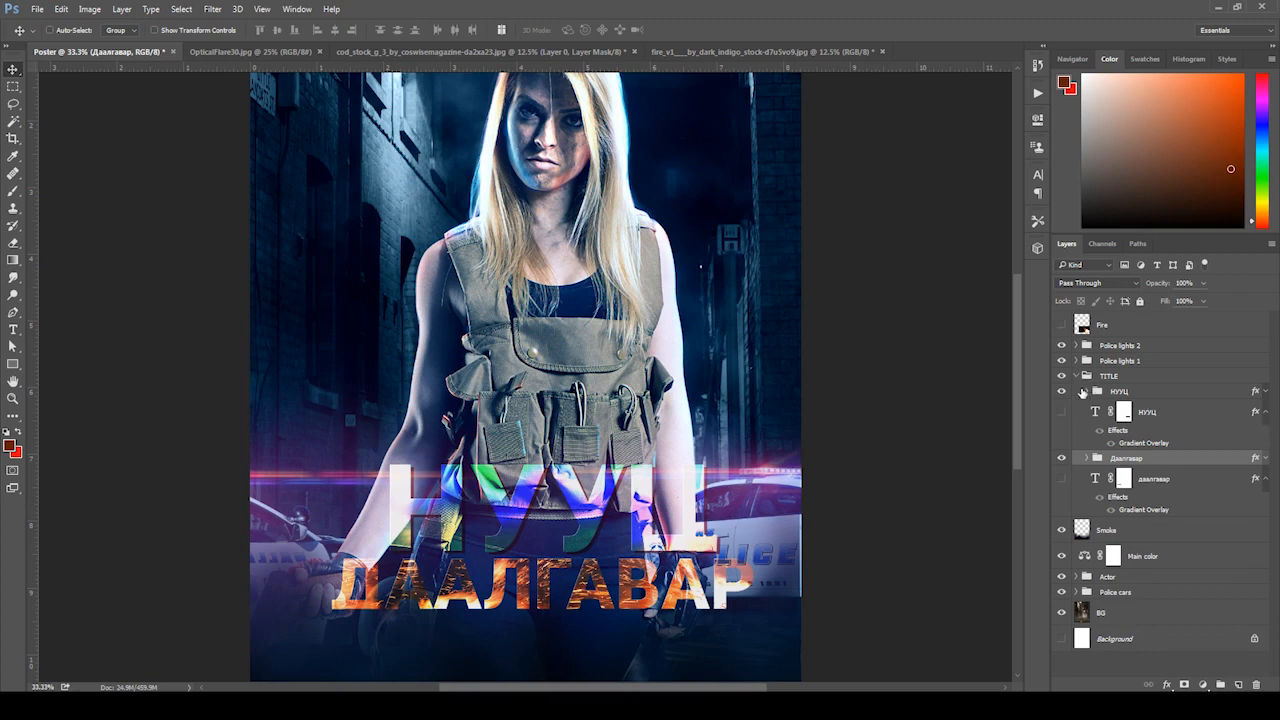
{"action": "left_click", "coordinate": [1085, 377]}
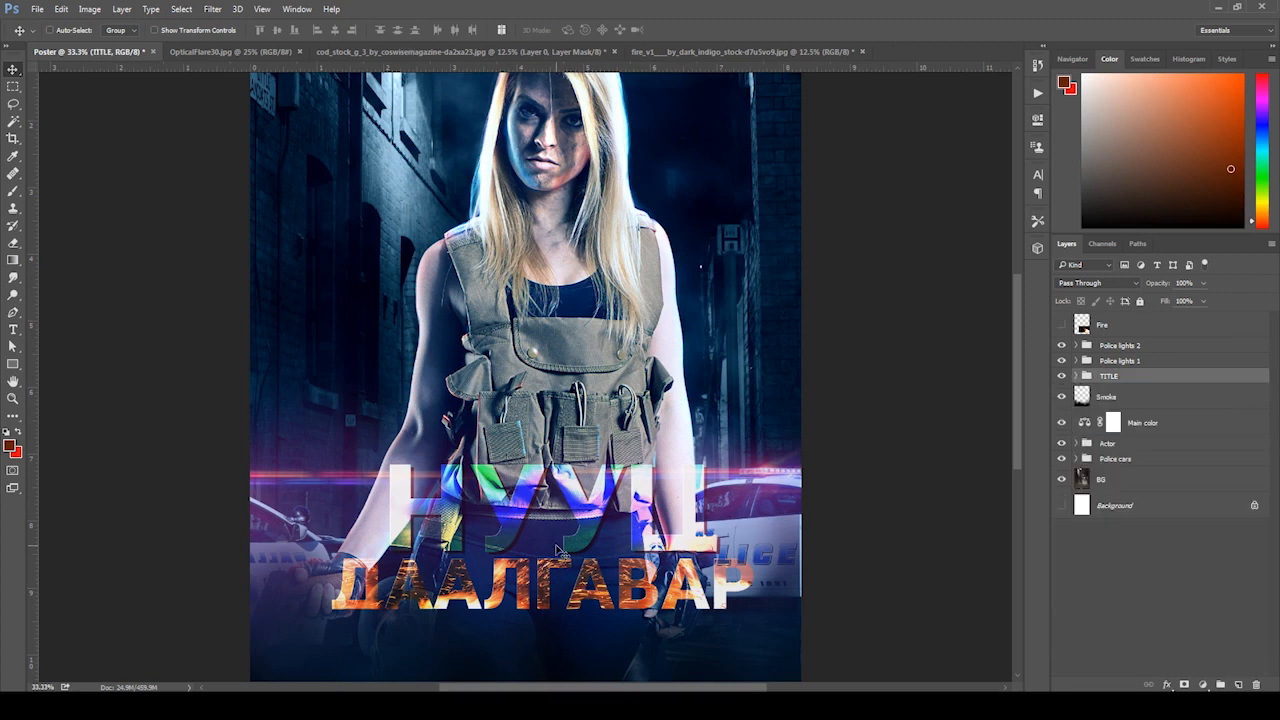
{"action": "left_click_drag", "start_coordinate": [480, 555], "coordinate": [565, 382]}
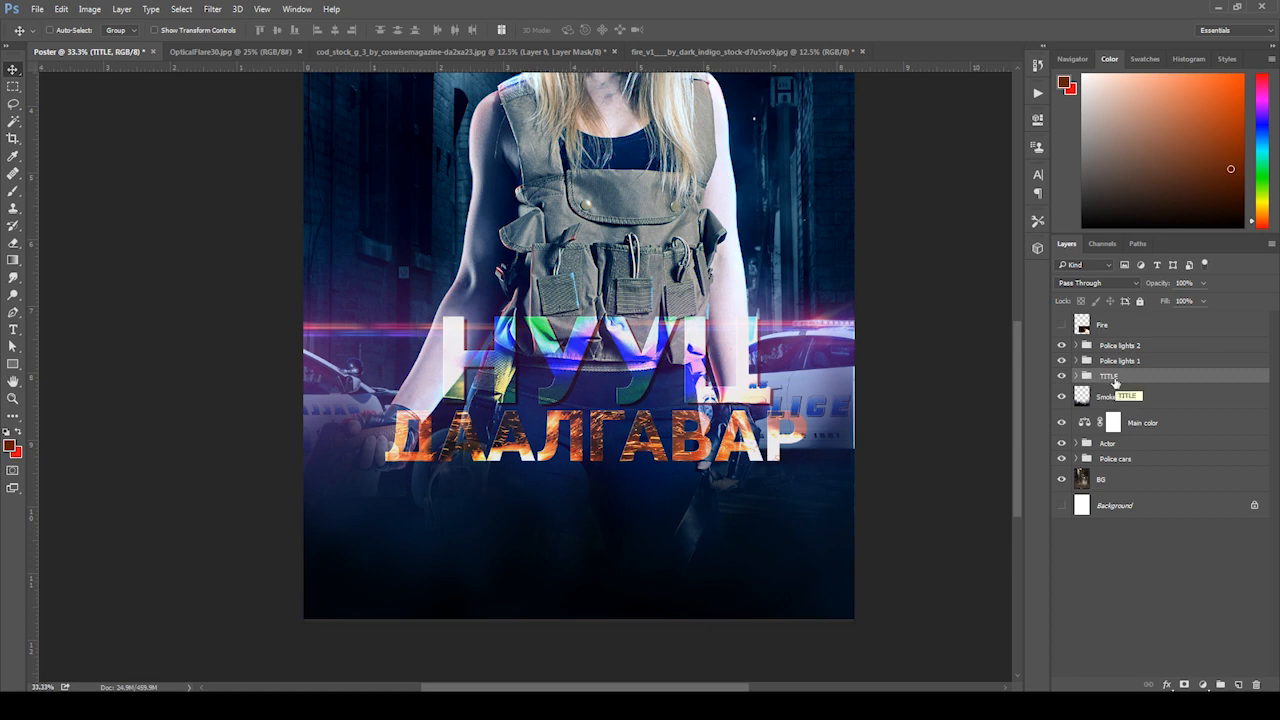
- Duplicate the TITLE group, check the copy by hiding and showing it, and add a layer mask to the copy
{"action": "key", "text": "ctrl+j"}
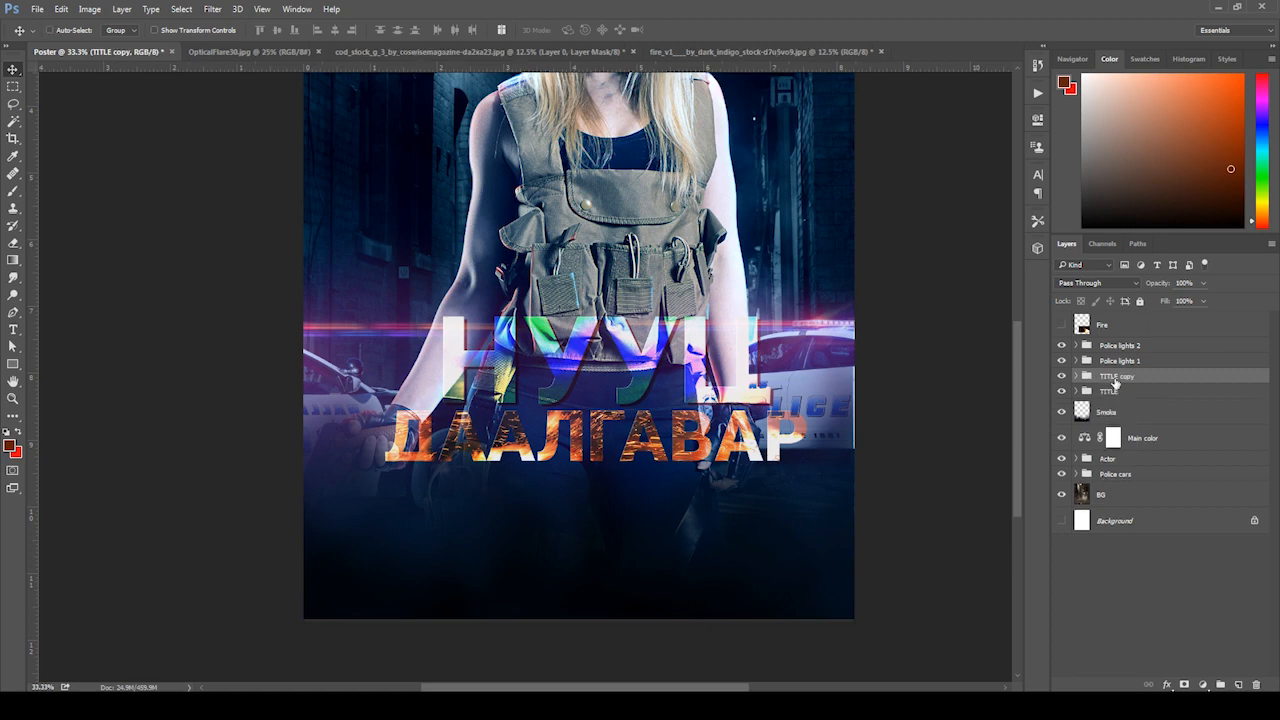
{"action": "left_click", "coordinate": [1062, 376]}
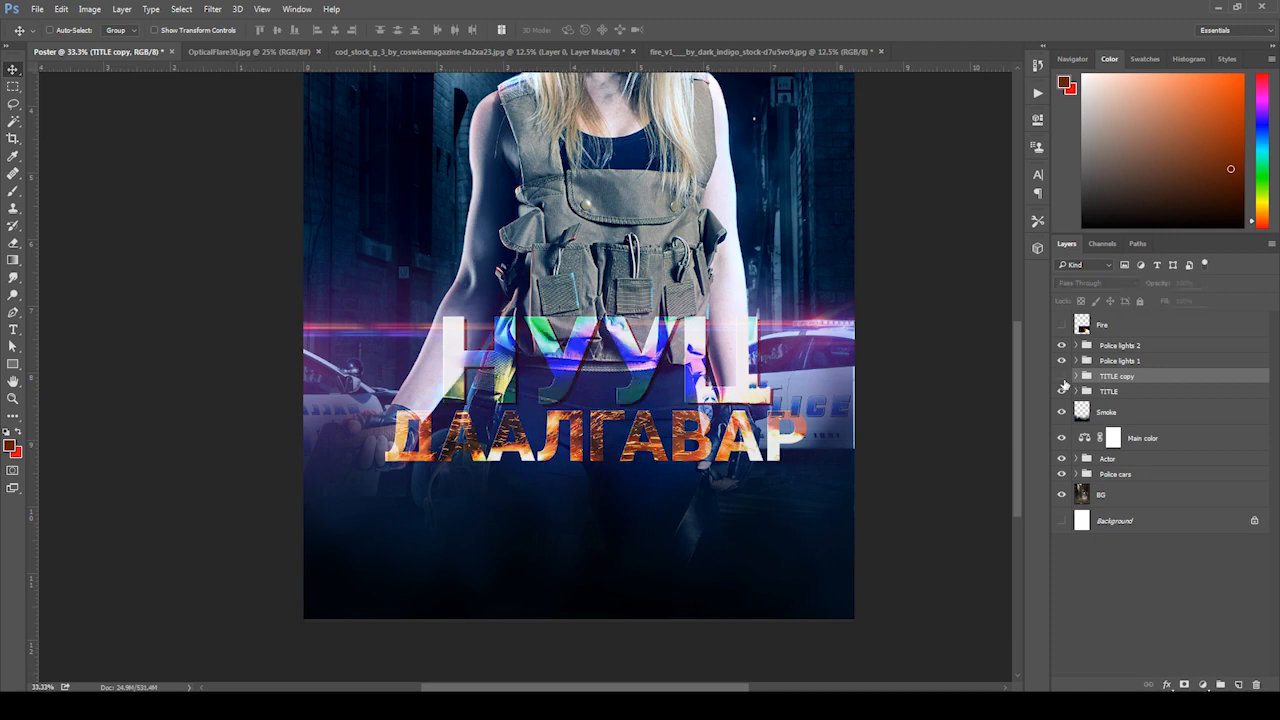
{"action": "left_click", "coordinate": [1062, 376]}
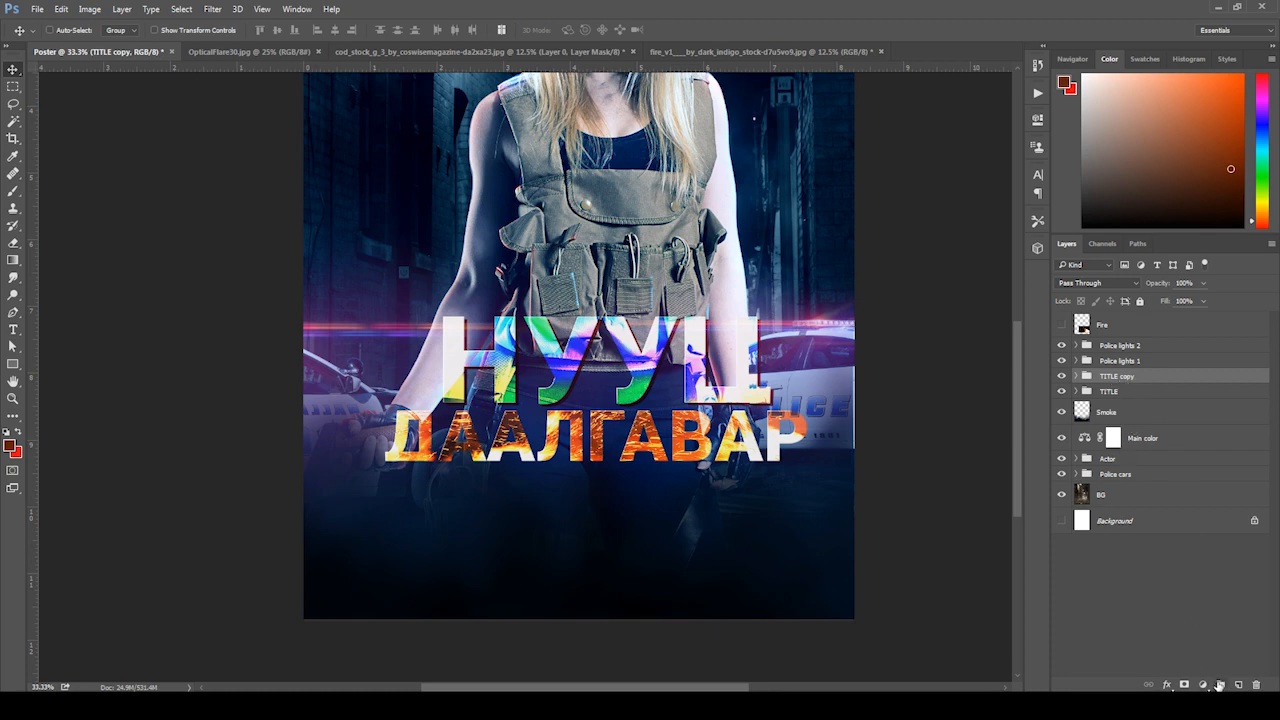
{"action": "left_click", "coordinate": [1185, 685]}
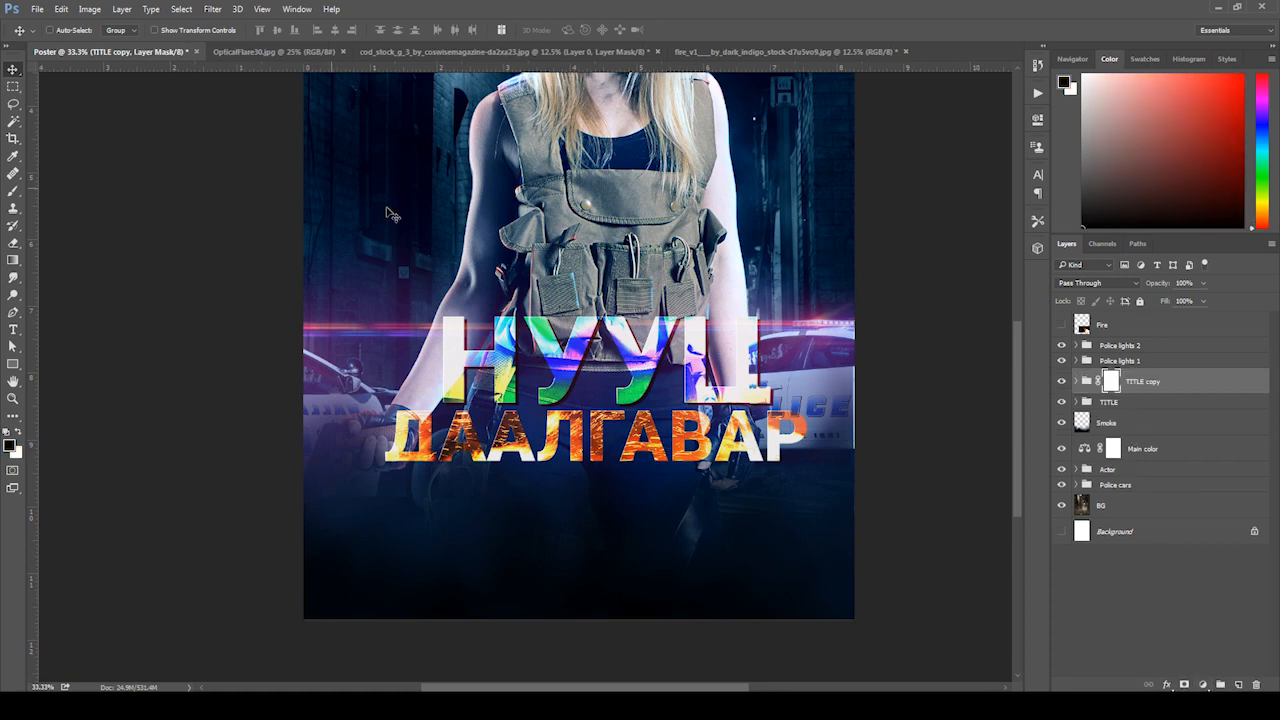
- Fill a polygonal selection of the title's lower-right half, cut diagonally, with black on the TITLE copy mask and deselect
{"action": "left_click_drag", "start_coordinate": [13, 104], "coordinate": [44, 119]}
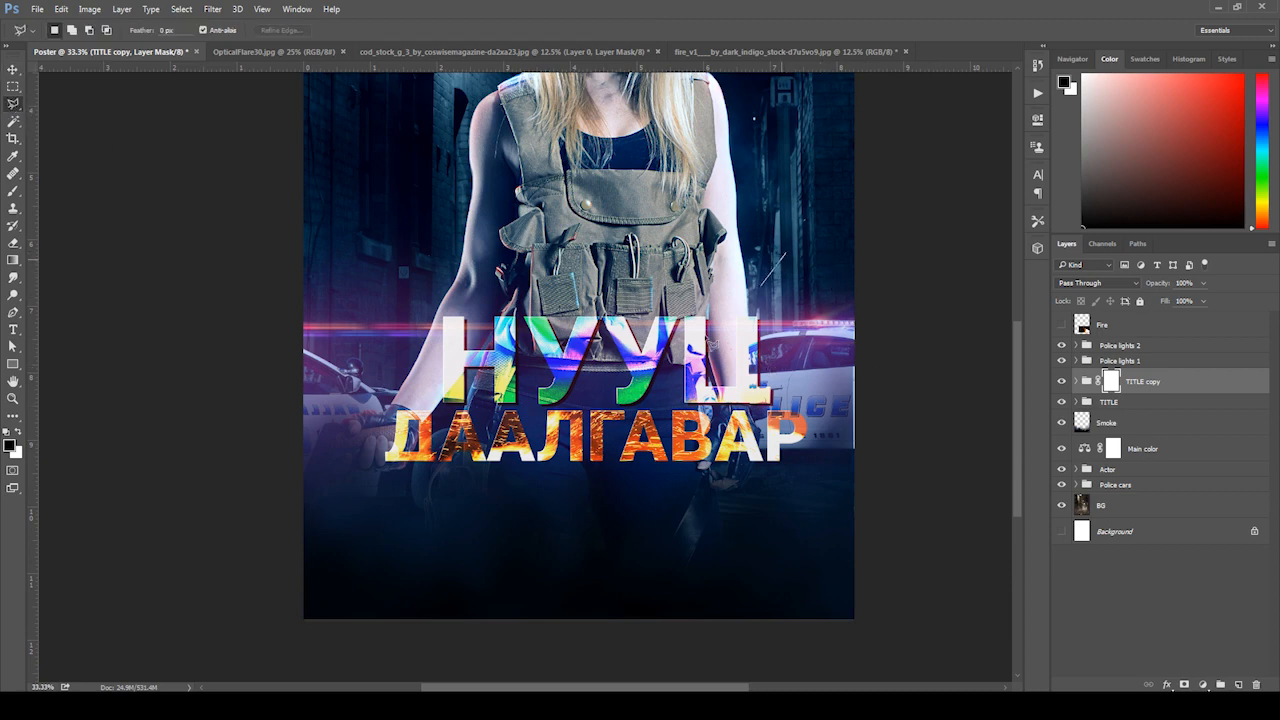
{"action": "left_click", "coordinate": [470, 495]}
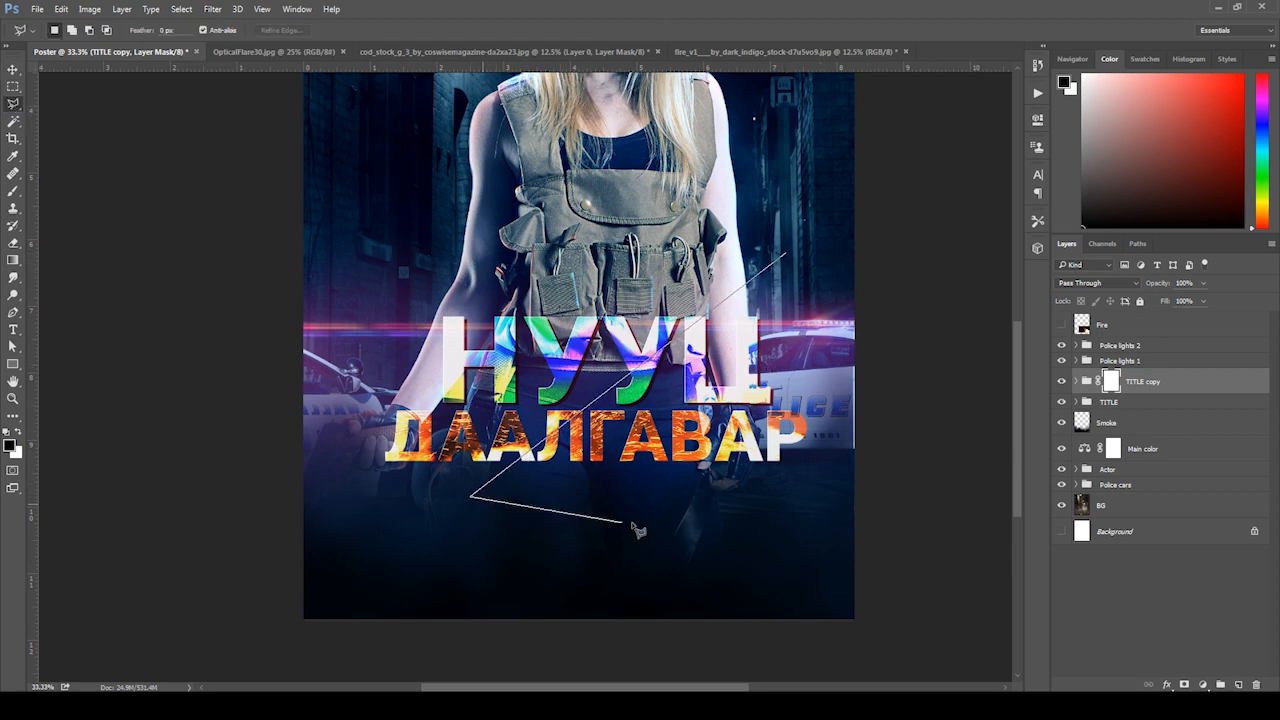
{"action": "left_click", "coordinate": [815, 540]}
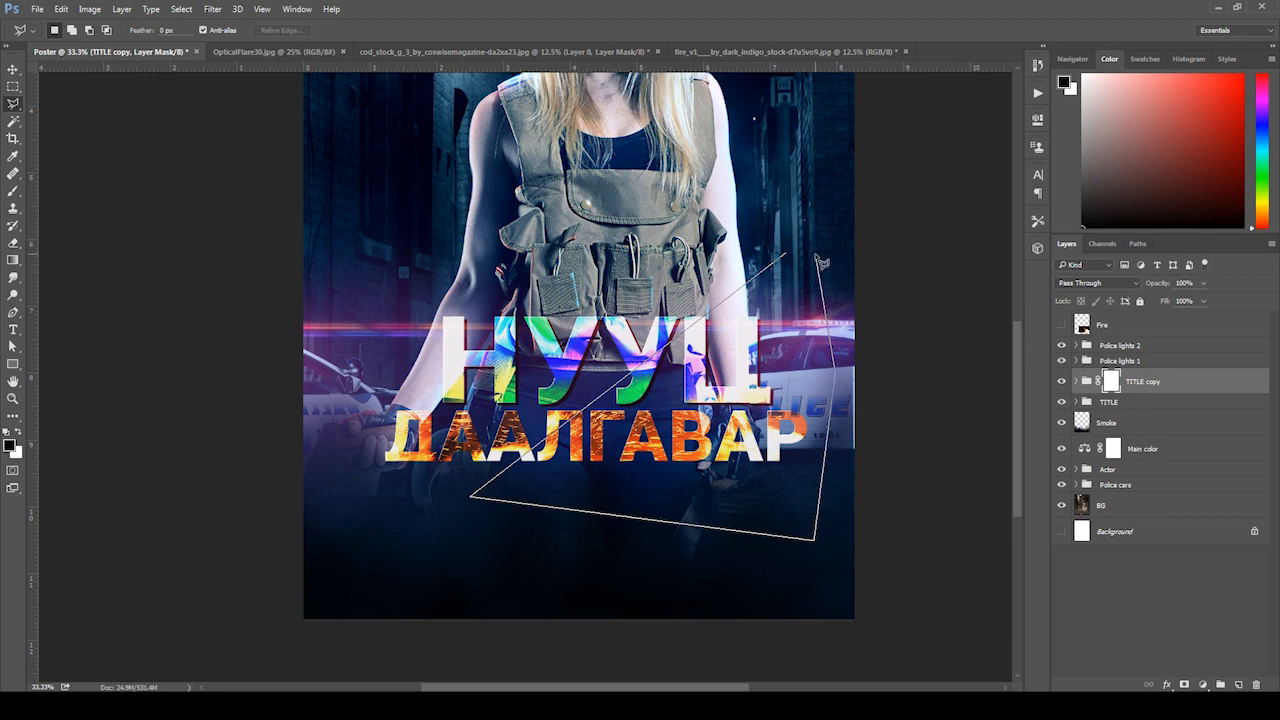
{"action": "left_click", "coordinate": [822, 262]}
{"action": "right_click", "coordinate": [775, 343]}
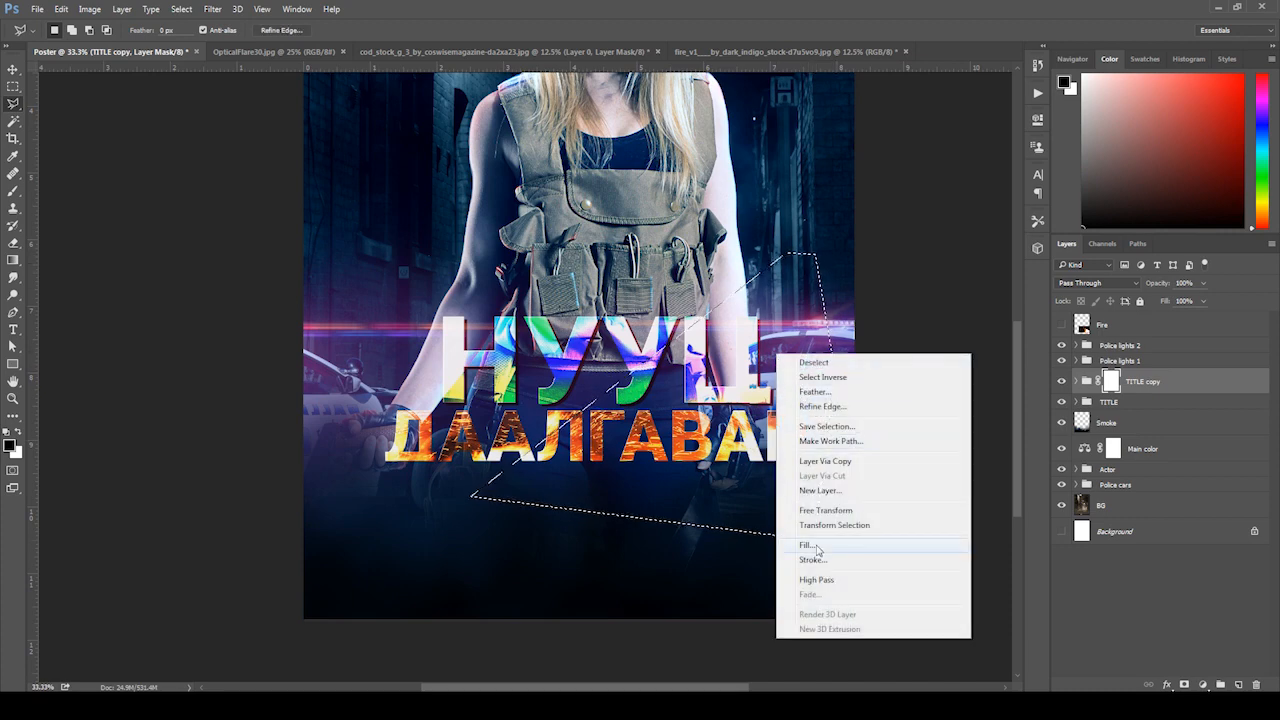
{"action": "left_click", "coordinate": [810, 543]}
{"action": "left_click", "coordinate": [729, 206]}
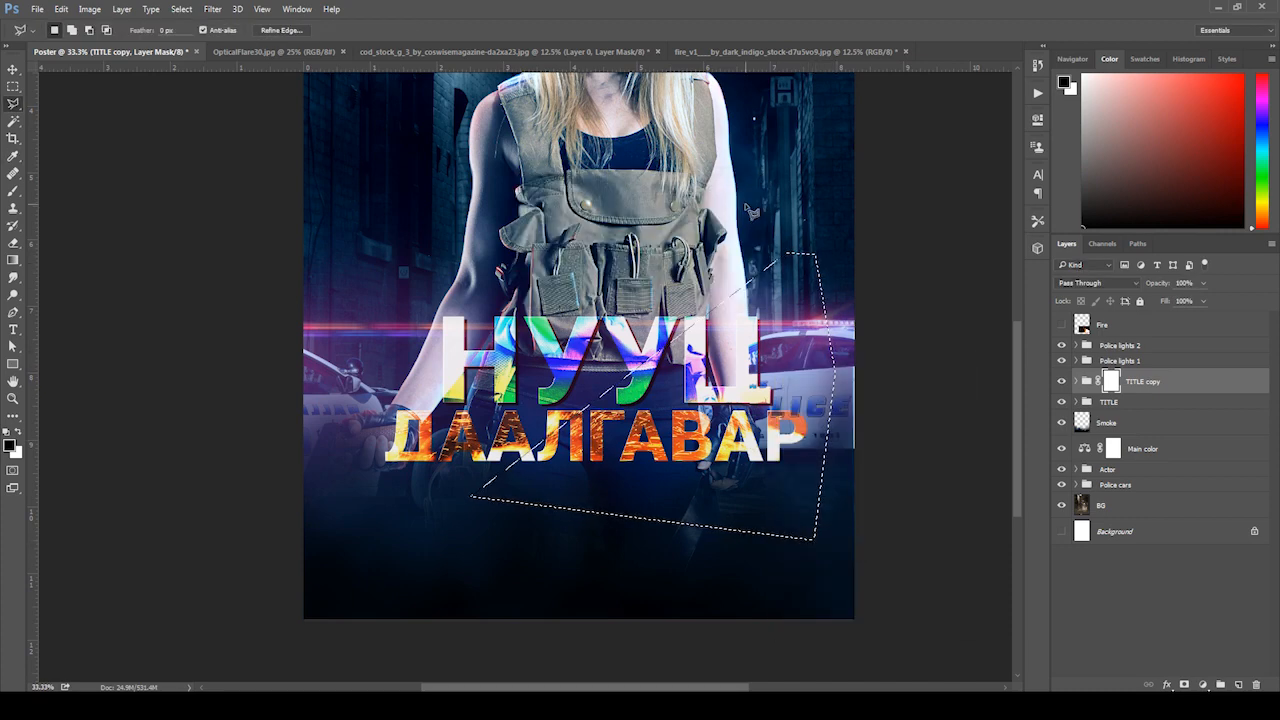
{"action": "key", "text": "ctrl+d"}
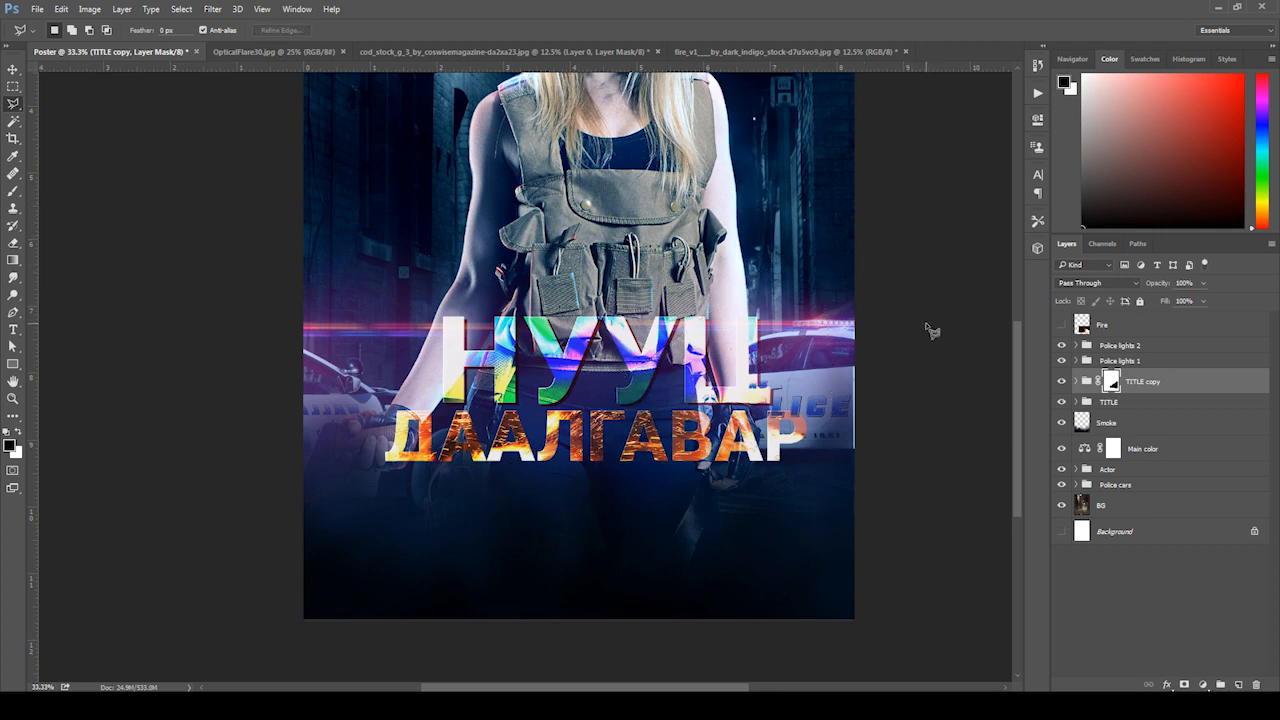
- Copy the TITLE copy group's mask onto the TITLE group and invert it there
{"action": "key", "text": "v"}
{"action": "left_click_drag", "start_coordinate": [1111, 383], "coordinate": [1122, 402]}
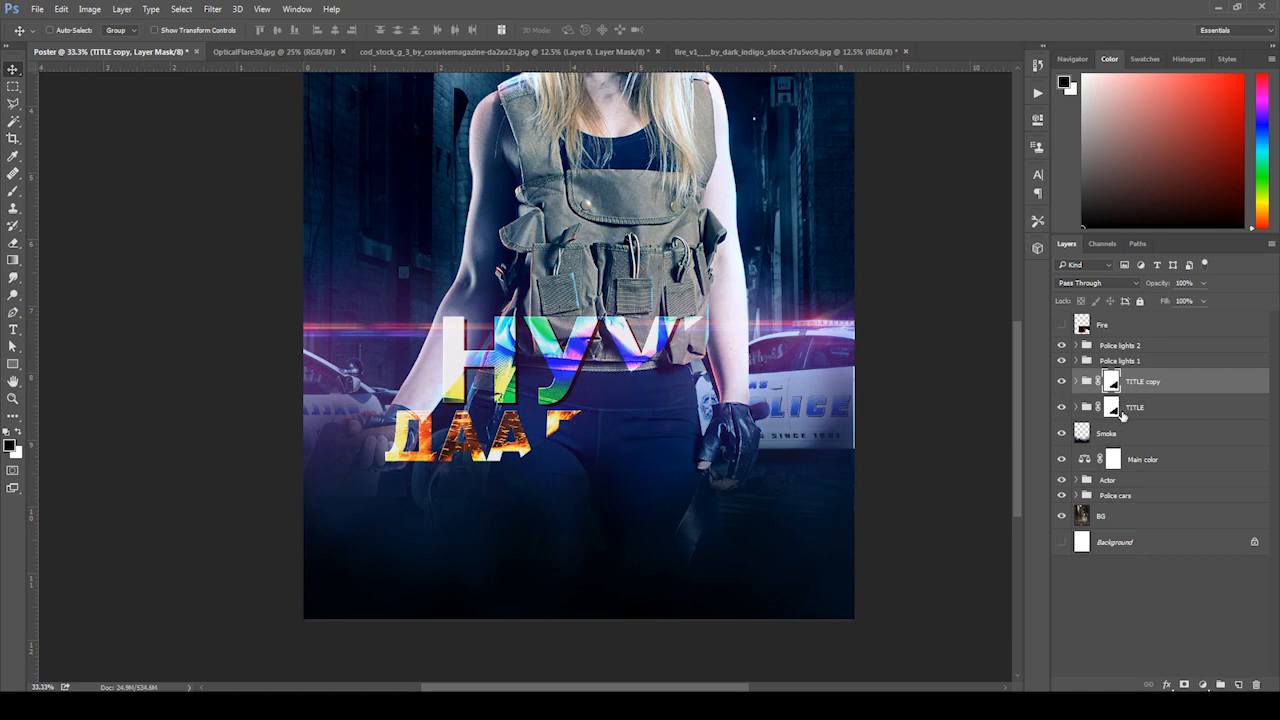
{"action": "double_click", "coordinate": [1112, 408]}
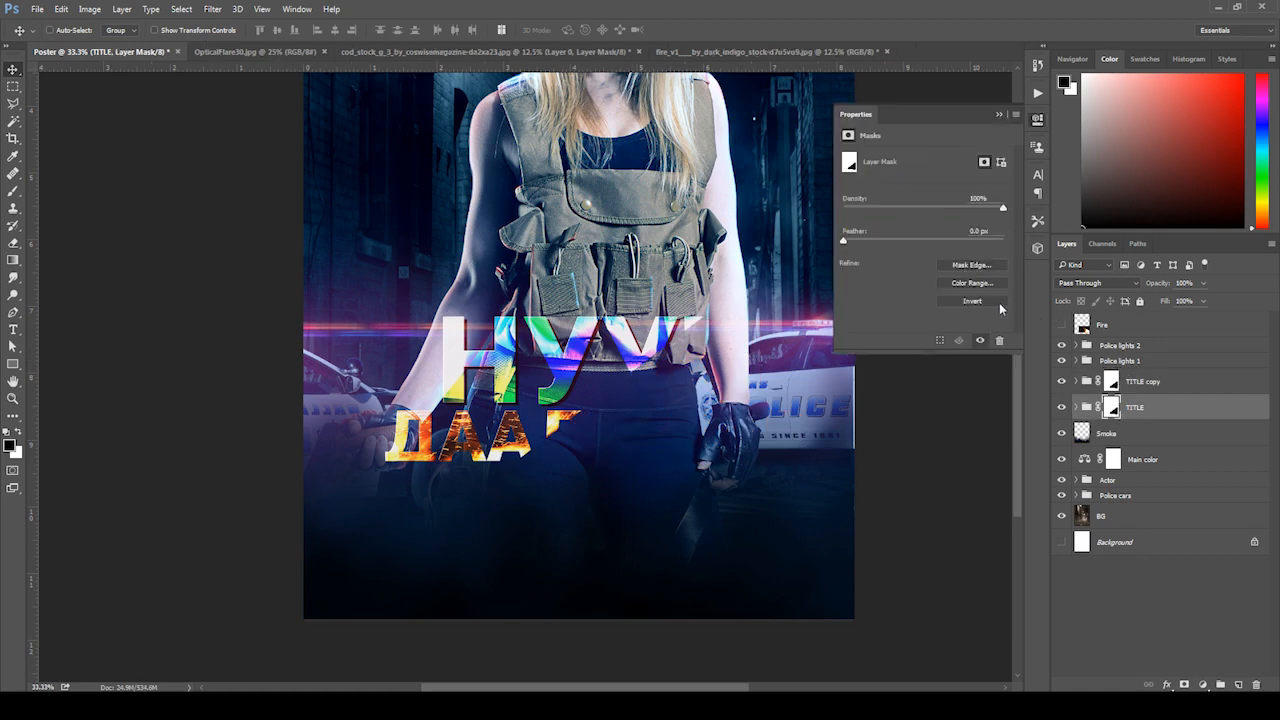
{"action": "left_click", "coordinate": [999, 302]}
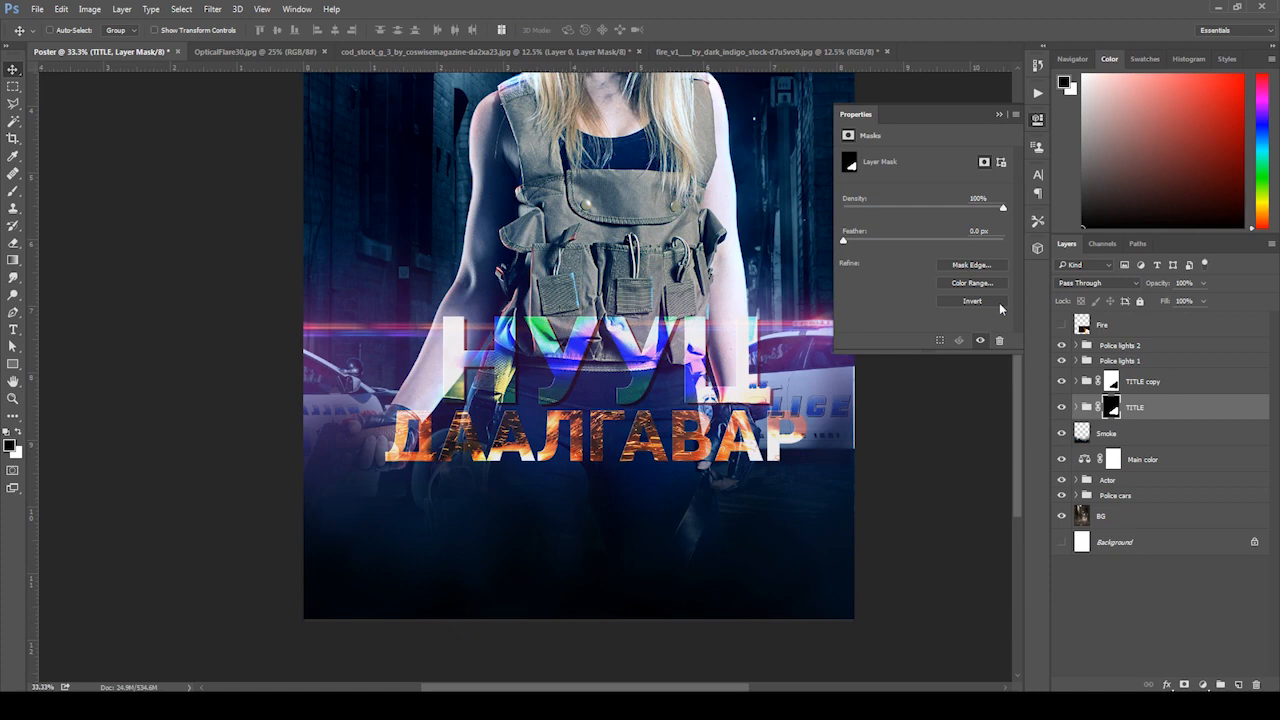
{"action": "left_click", "coordinate": [1037, 118]}
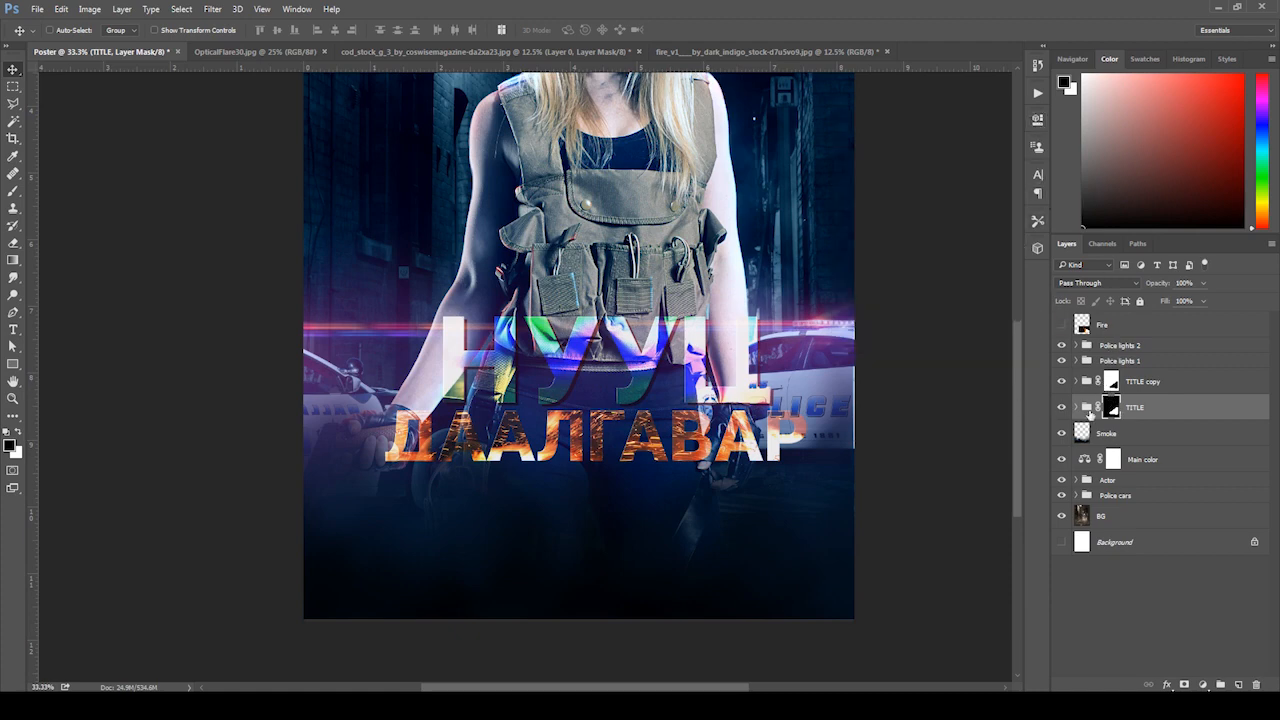
- Check the two title halves separately by hiding the TITLE and TITLE copy groups in turn
{"action": "left_click", "coordinate": [1128, 383]}
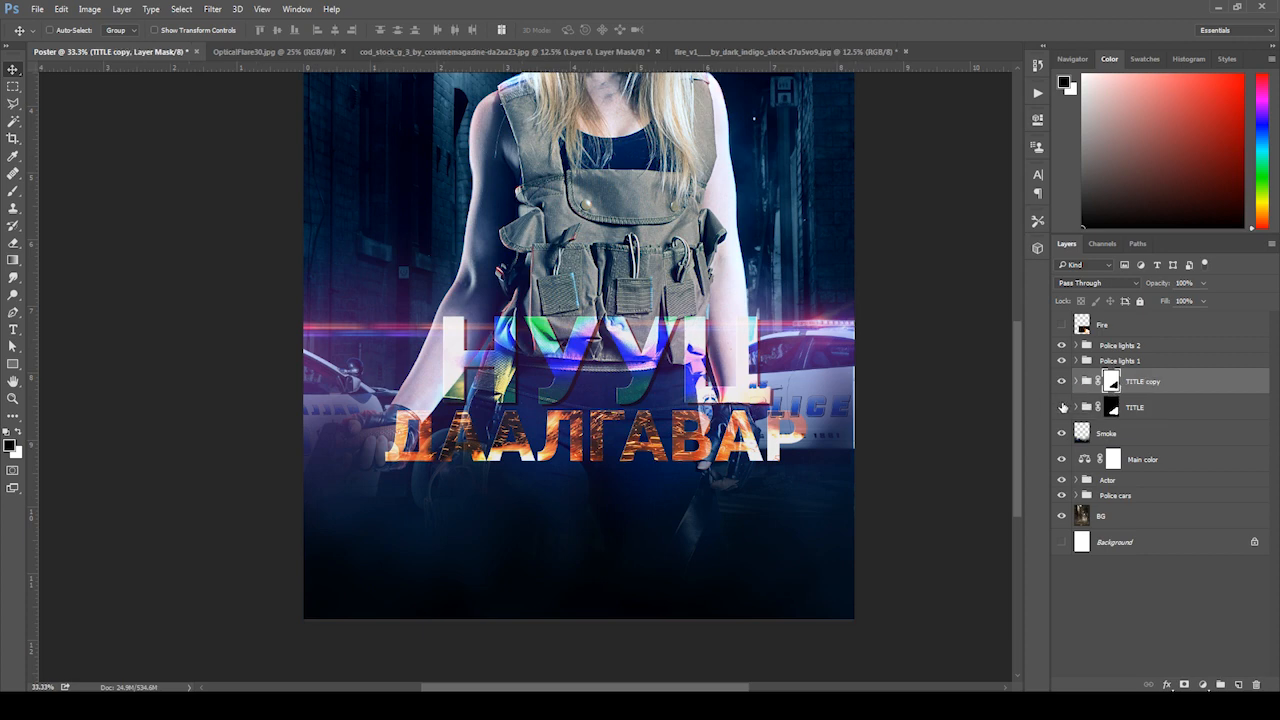
{"action": "left_click", "coordinate": [1062, 407]}
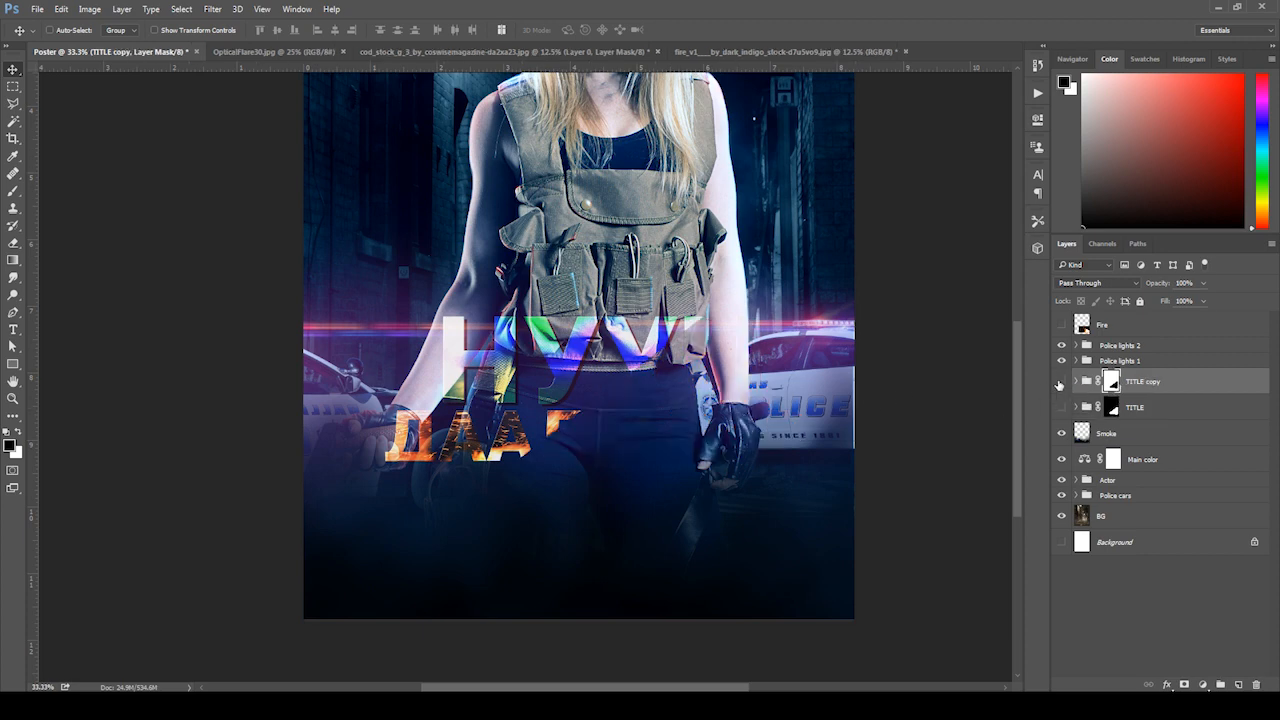
{"action": "left_click_drag", "start_coordinate": [1062, 381], "coordinate": [1062, 409]}
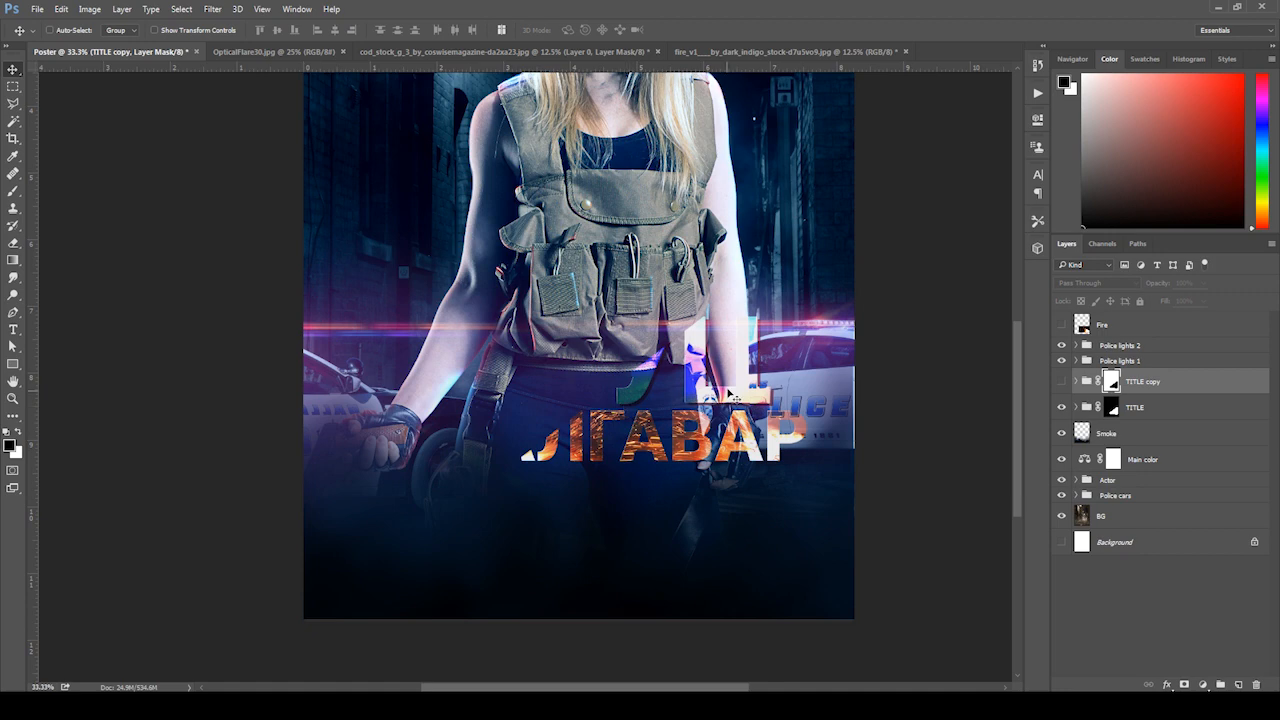
{"action": "left_click", "coordinate": [1062, 381]}
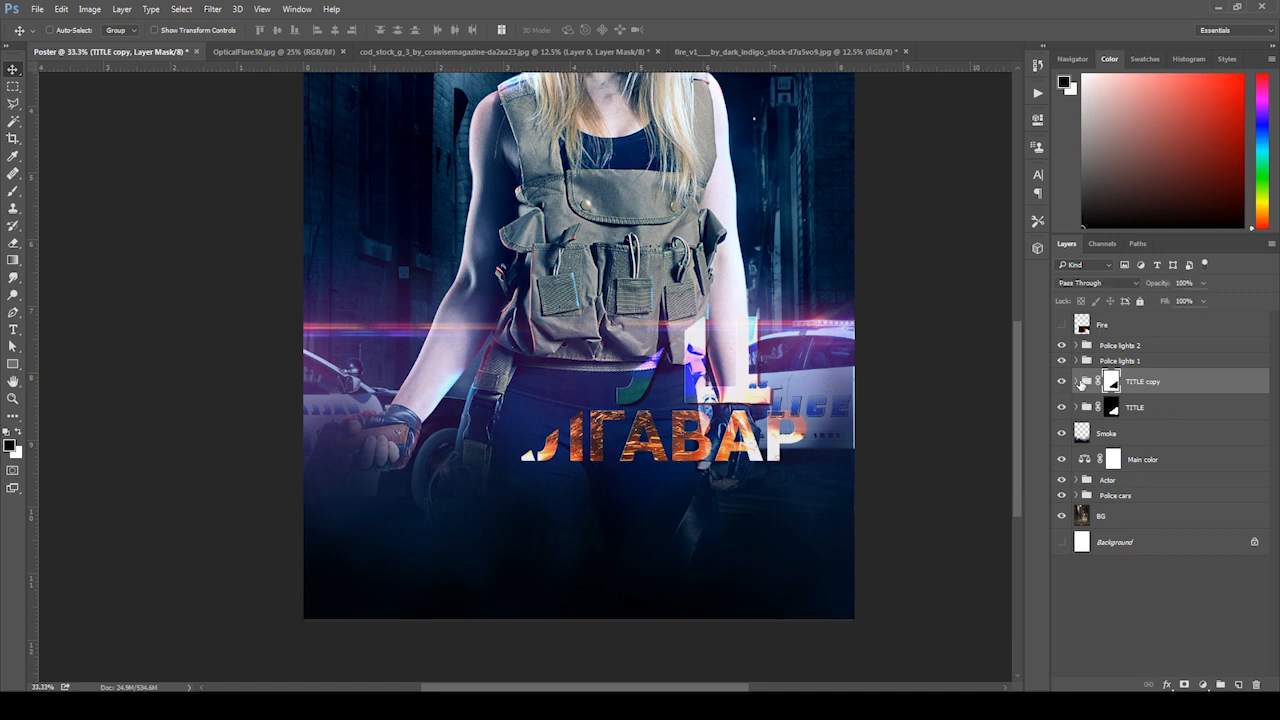
- Shift the upper-left title half slightly up and the lower-right half slightly left, then move both groups down together
{"action": "left_click", "coordinate": [1084, 383]}
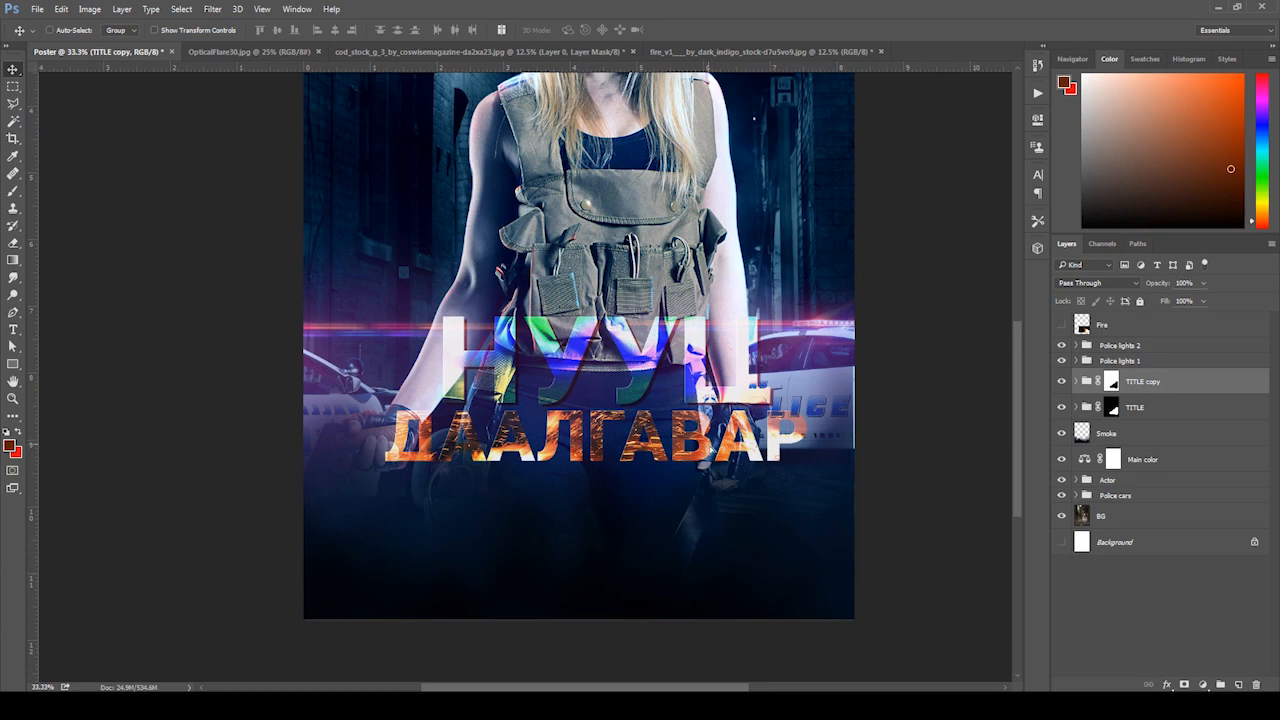
{"action": "mouse_move", "coordinate": [708, 410]}
{"action": "left_mouse_down"}
{"action": "mouse_move", "coordinate": [704, 396]}
{"action": "mouse_move", "coordinate": [712, 405]}
{"action": "left_mouse_up"}
{"action": "left_click", "coordinate": [1170, 404]}
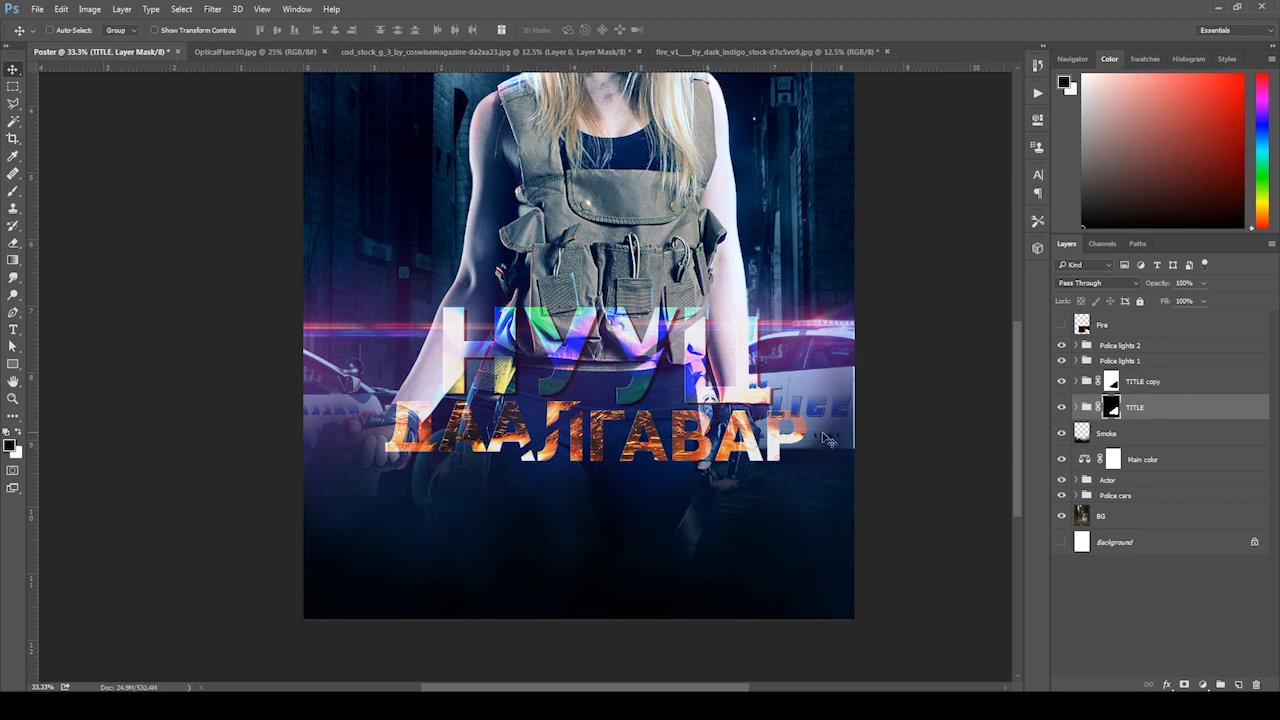
{"action": "left_click_drag", "start_coordinate": [745, 436], "coordinate": [762, 437]}
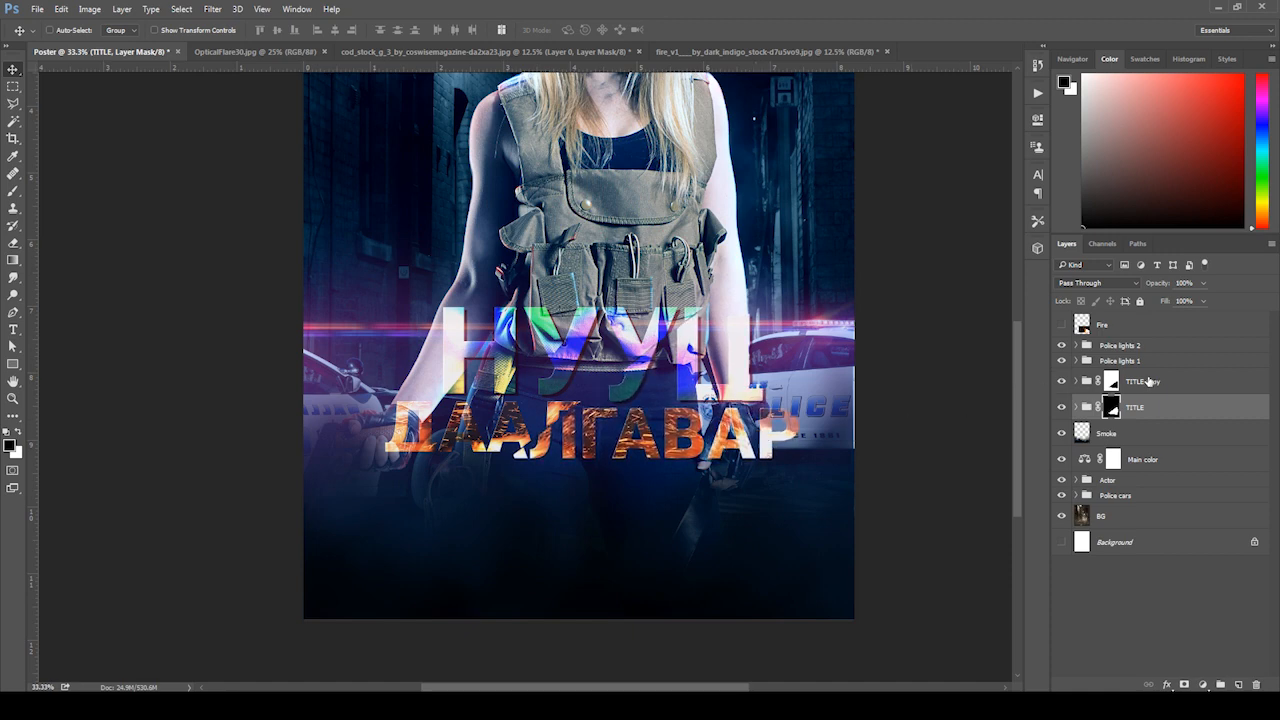
{"action": "left_click", "coordinate": [1150, 381], "text": "shift"}
{"action": "left_click_drag", "start_coordinate": [718, 352], "coordinate": [719, 356]}
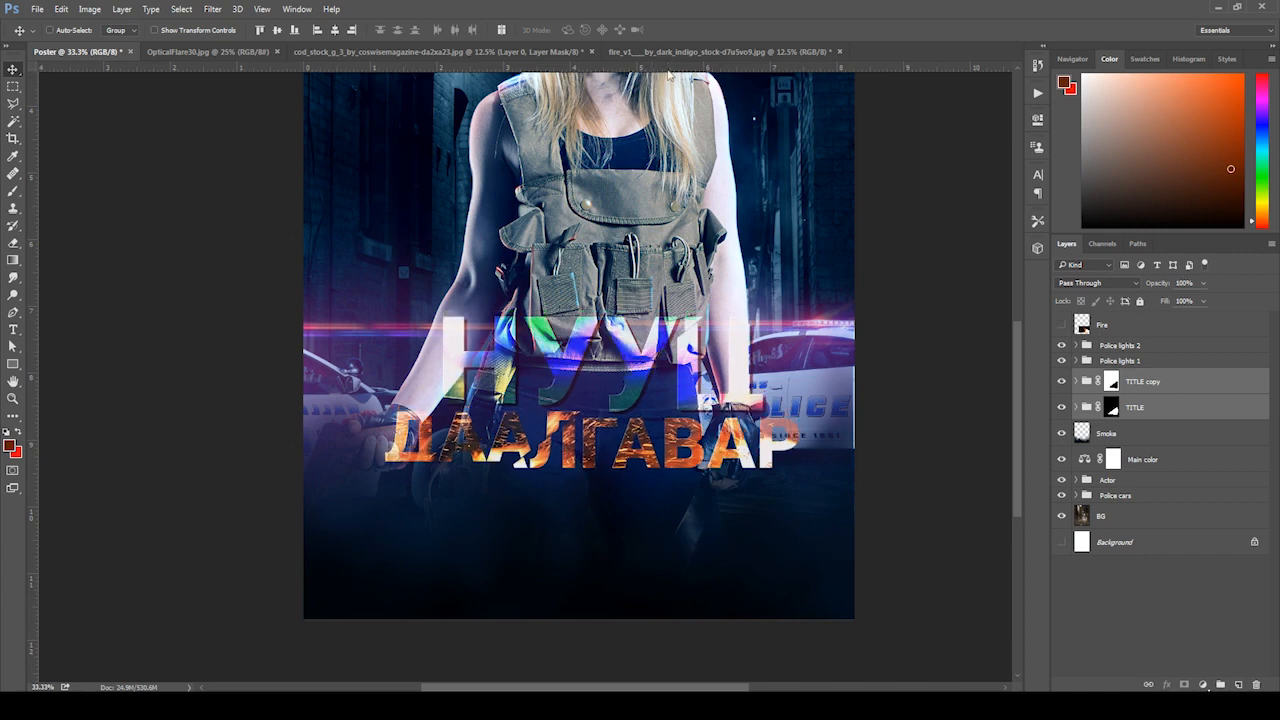
- Bring the OpticalFlare30.jpg image into the poster, set its blend mode to Screen and move it up over the vest
{"action": "left_click", "coordinate": [665, 51]}
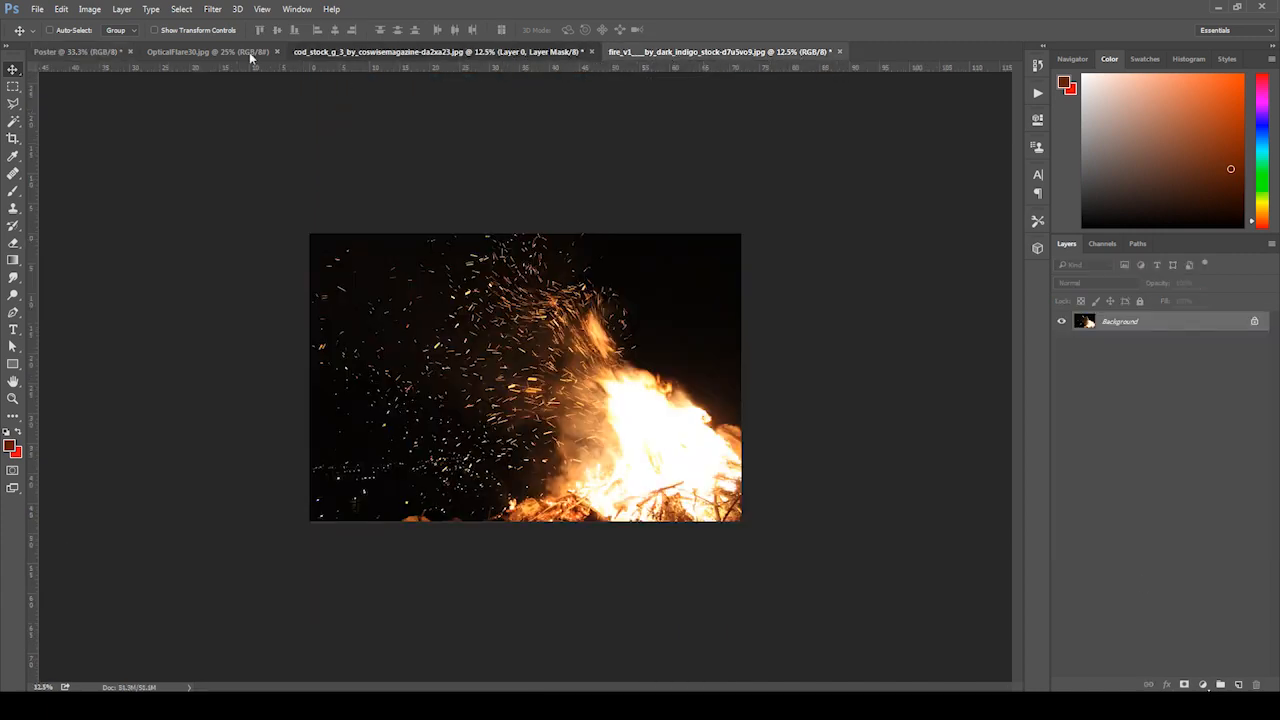
{"action": "left_click", "coordinate": [249, 51]}
{"action": "left_click_drag", "start_coordinate": [521, 376], "coordinate": [598, 376]}
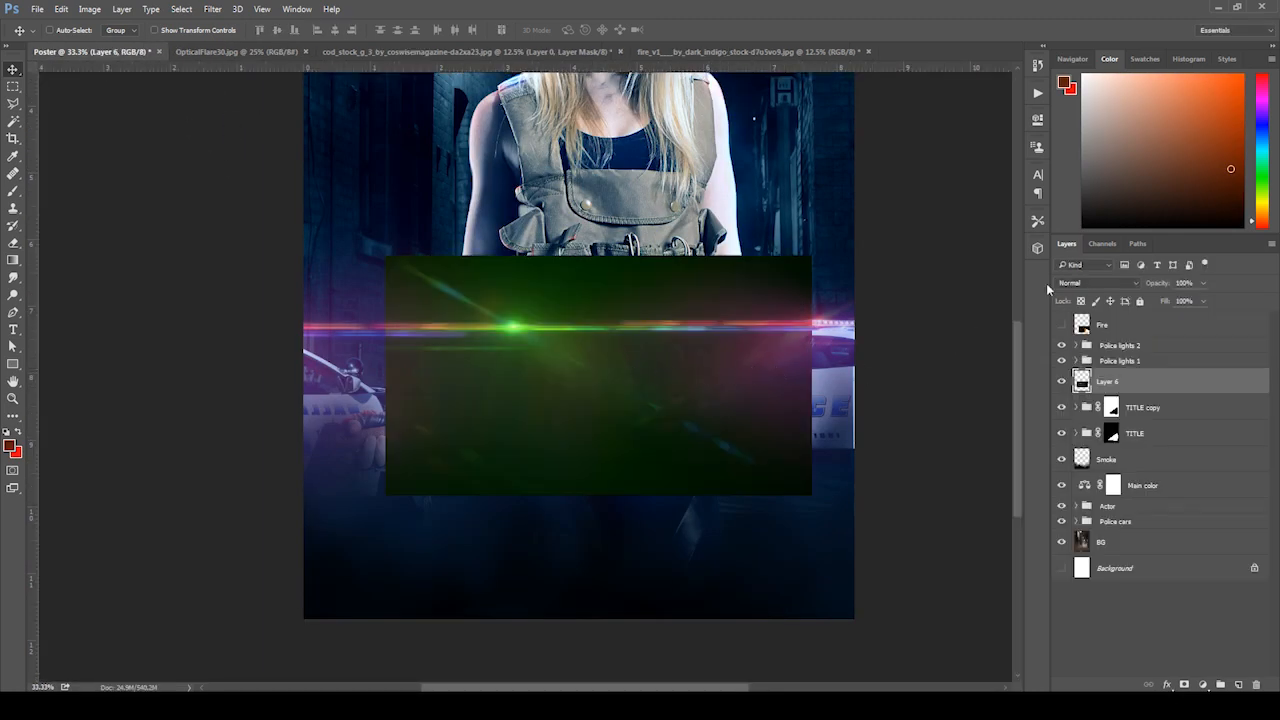
{"action": "left_click", "coordinate": [1095, 283]}
{"action": "left_click", "coordinate": [1075, 375]}
{"action": "left_click_drag", "start_coordinate": [688, 353], "coordinate": [680, 192]}
- Shift the flare layer's hue by +102 with Hue/Saturation to turn the green flare blue
{"action": "key", "text": "ctrl+u"}
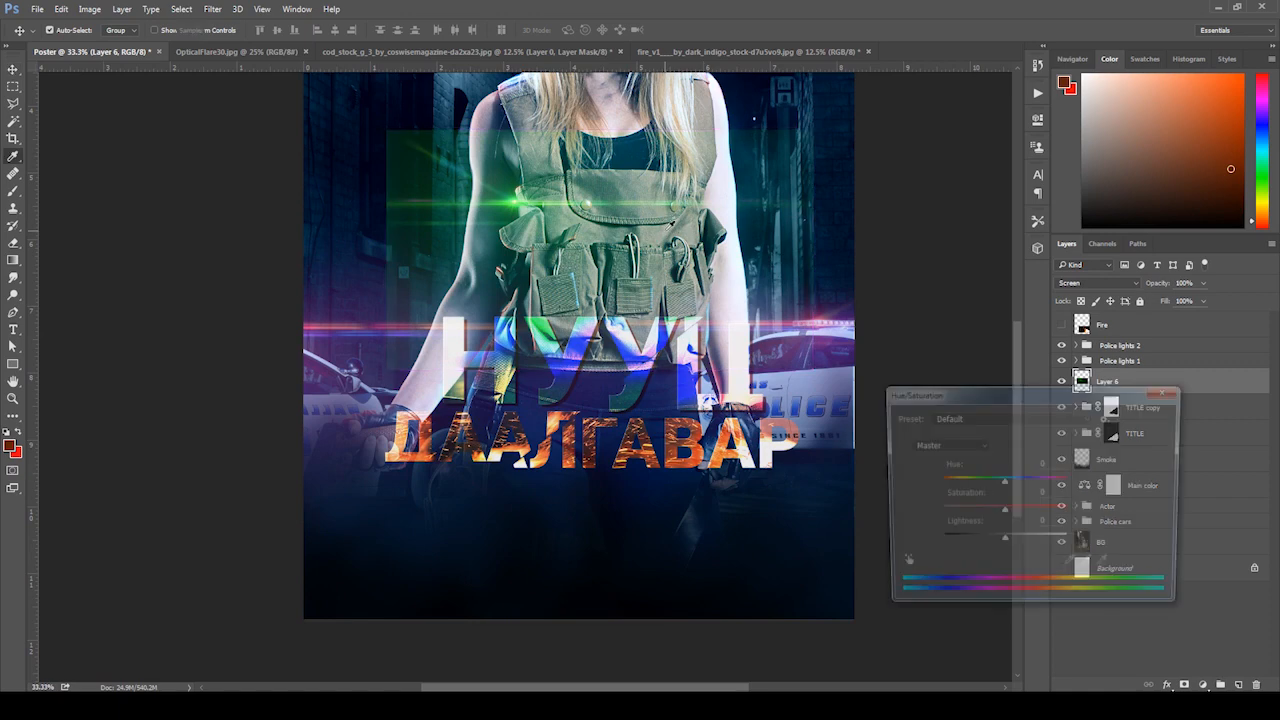
{"action": "left_click_drag", "start_coordinate": [1003, 481], "coordinate": [1048, 495]}
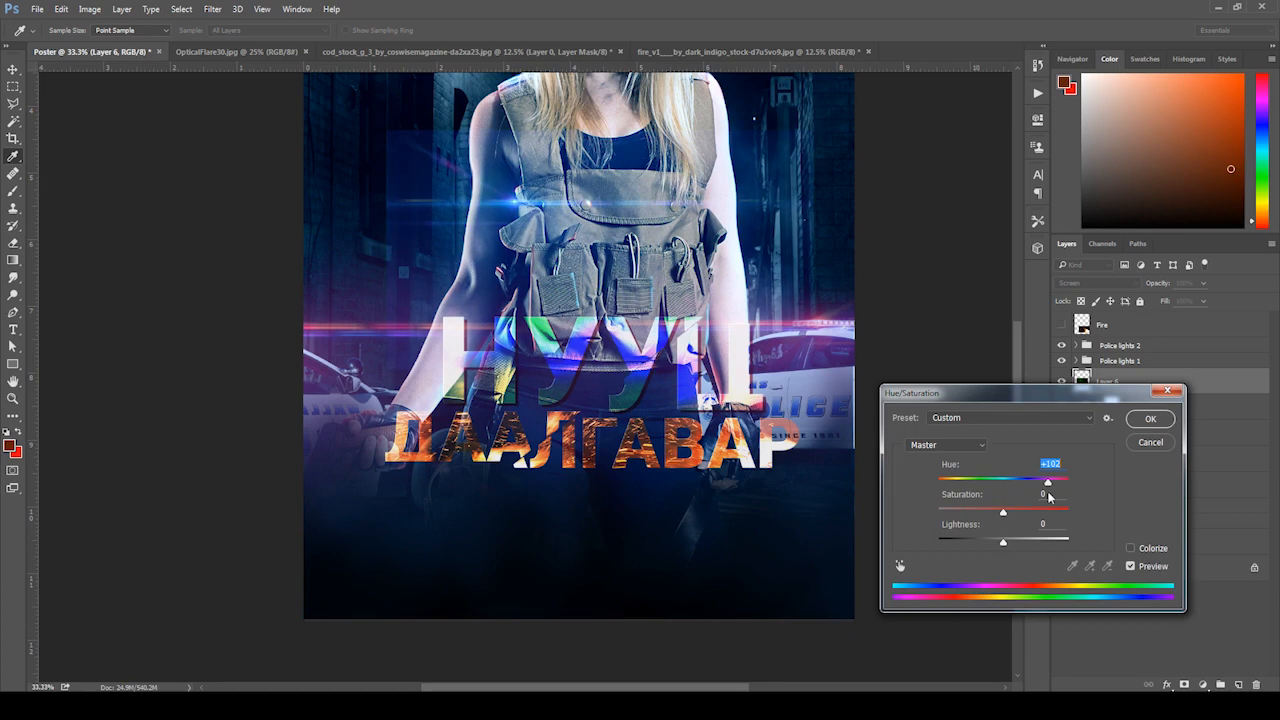
{"action": "left_click", "coordinate": [1151, 420]}
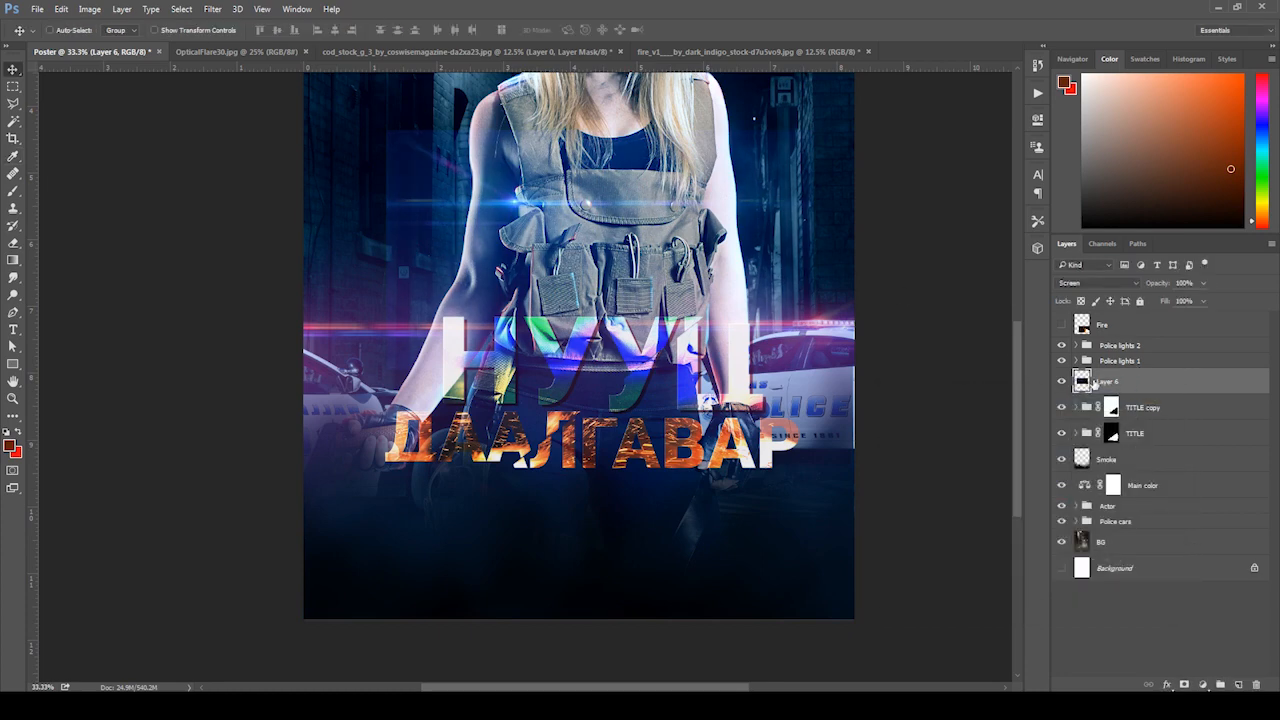
- Set the flare layer's blend mode to Normal and choose the Eraser tool
{"action": "left_click", "coordinate": [1097, 283]}
{"action": "left_click", "coordinate": [1075, 296]}
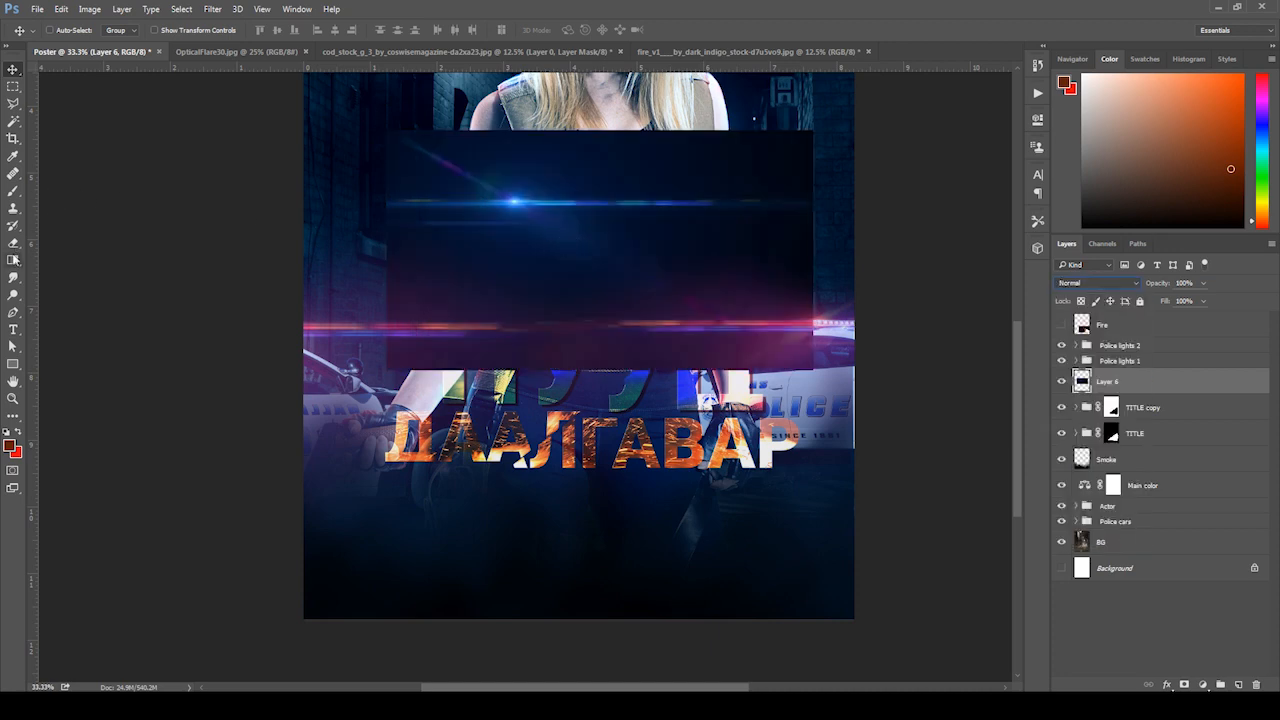
{"action": "left_click", "coordinate": [13, 174]}
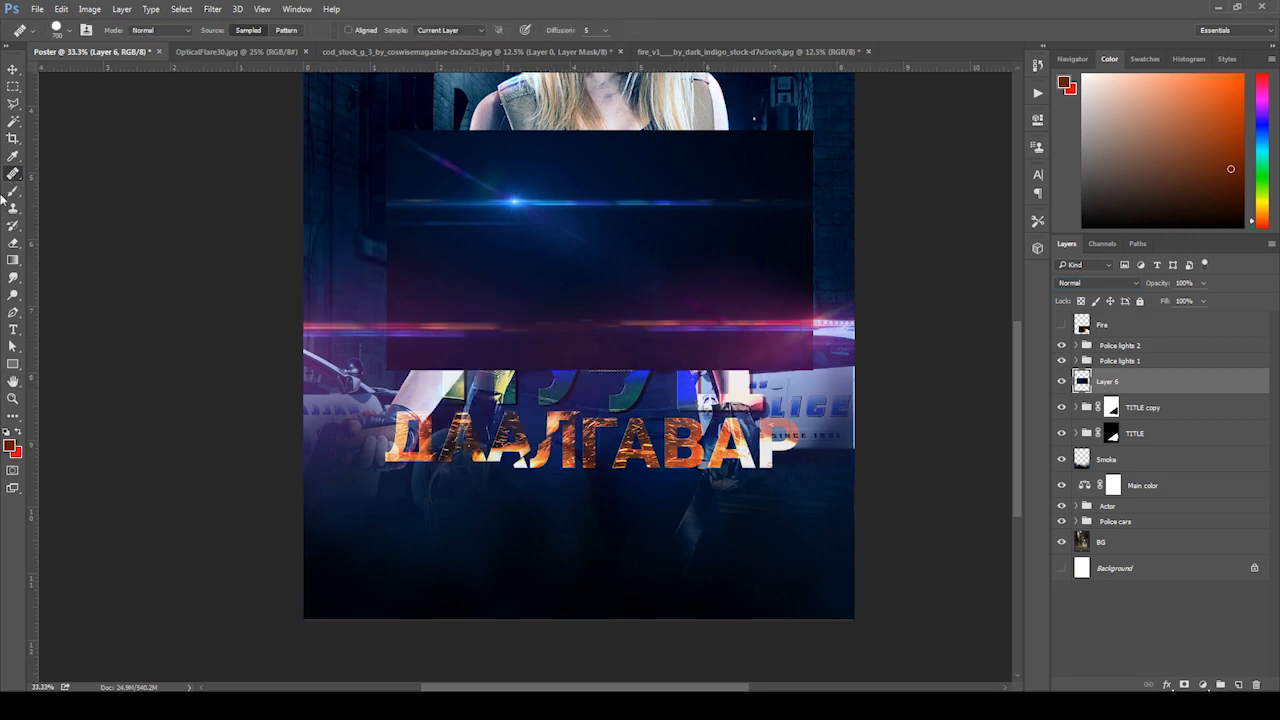
{"action": "right_click", "coordinate": [12, 178]}
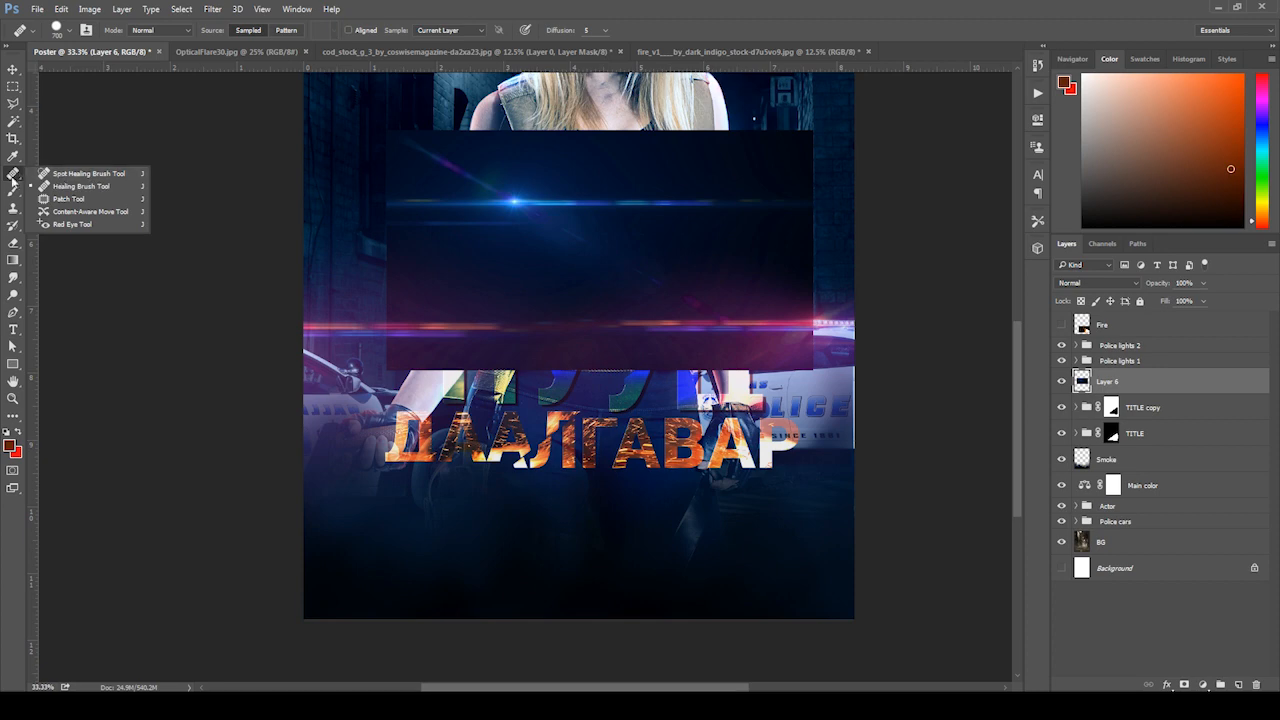
{"action": "left_click", "coordinate": [10, 195]}
{"action": "left_click", "coordinate": [213, 9]}
{"action": "left_click", "coordinate": [13, 178]}
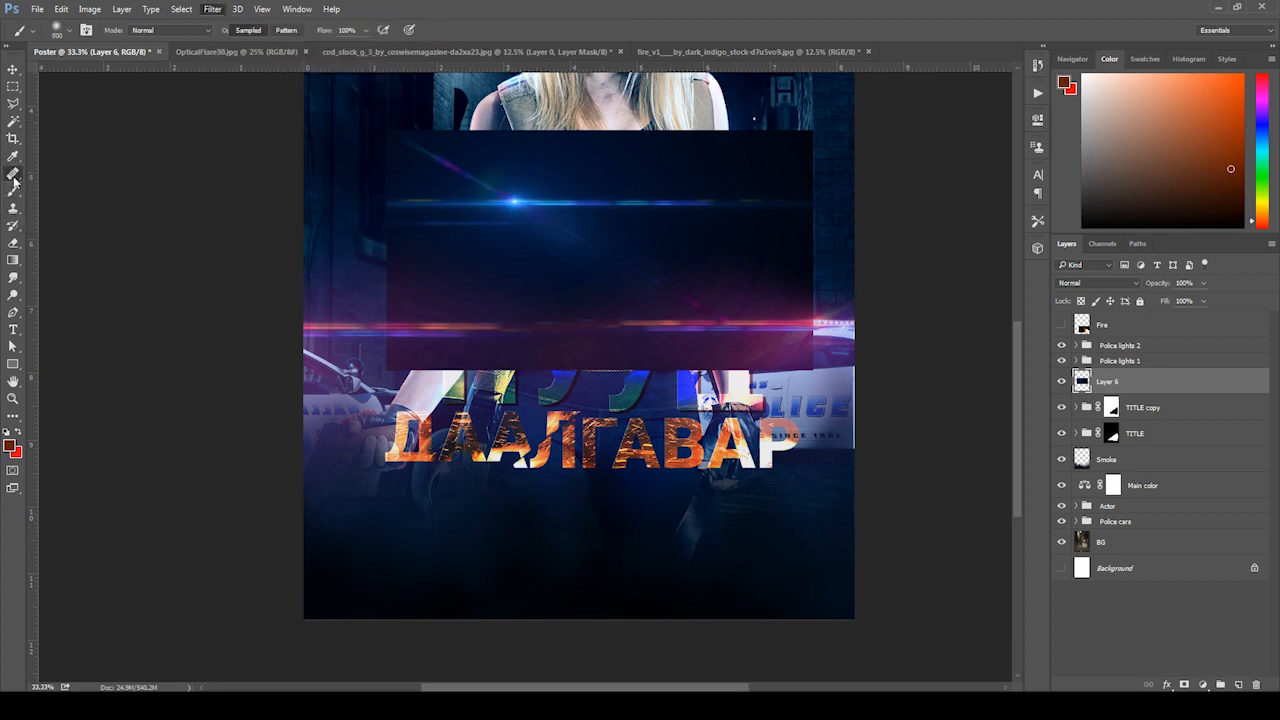
{"action": "left_click", "coordinate": [13, 243]}
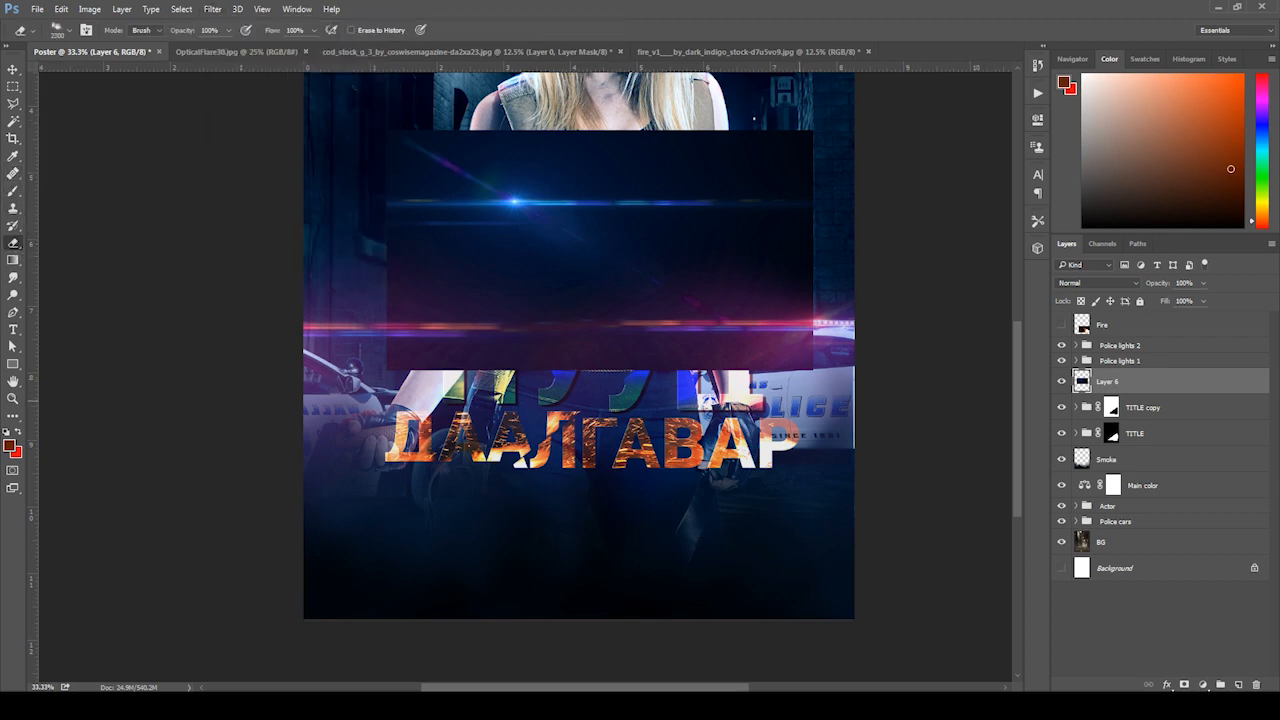
- Erase the dark rectangle's edges around the blue flare with a soft round eraser at 0% hardness
{"action": "right_click", "coordinate": [698, 365]}
{"action": "double_click", "coordinate": [719, 457]}
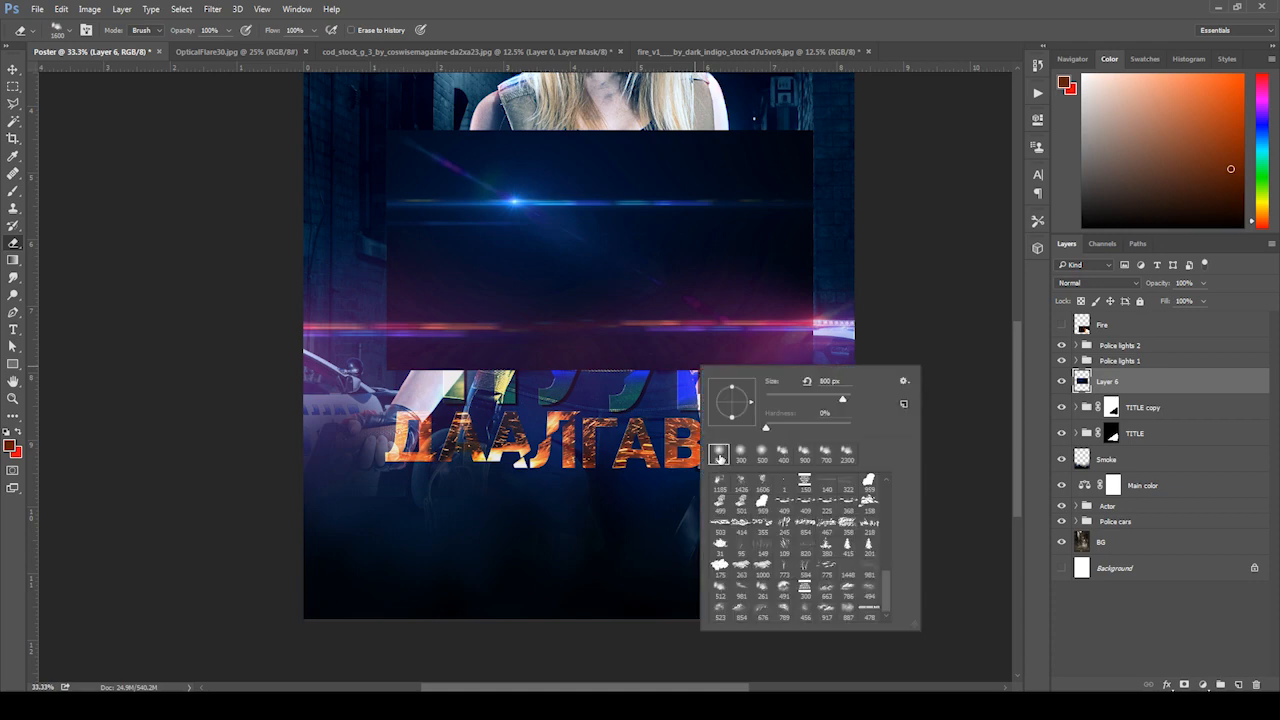
{"action": "key", "text": "["}
{"action": "right_click", "coordinate": [720, 379]}
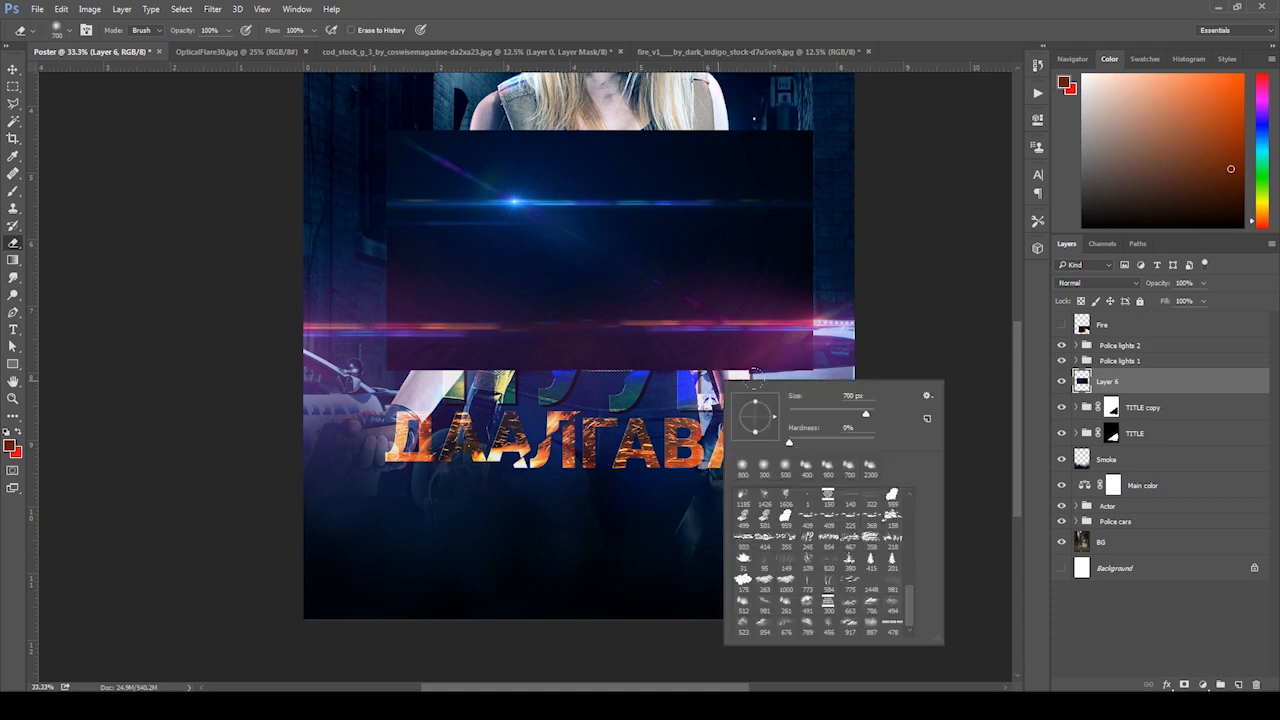
{"action": "left_click", "coordinate": [787, 442]}
{"action": "left_click", "coordinate": [600, 318]}
{"action": "key", "text": "]"}
{"action": "left_click_drag", "start_coordinate": [752, 320], "coordinate": [450, 316]}
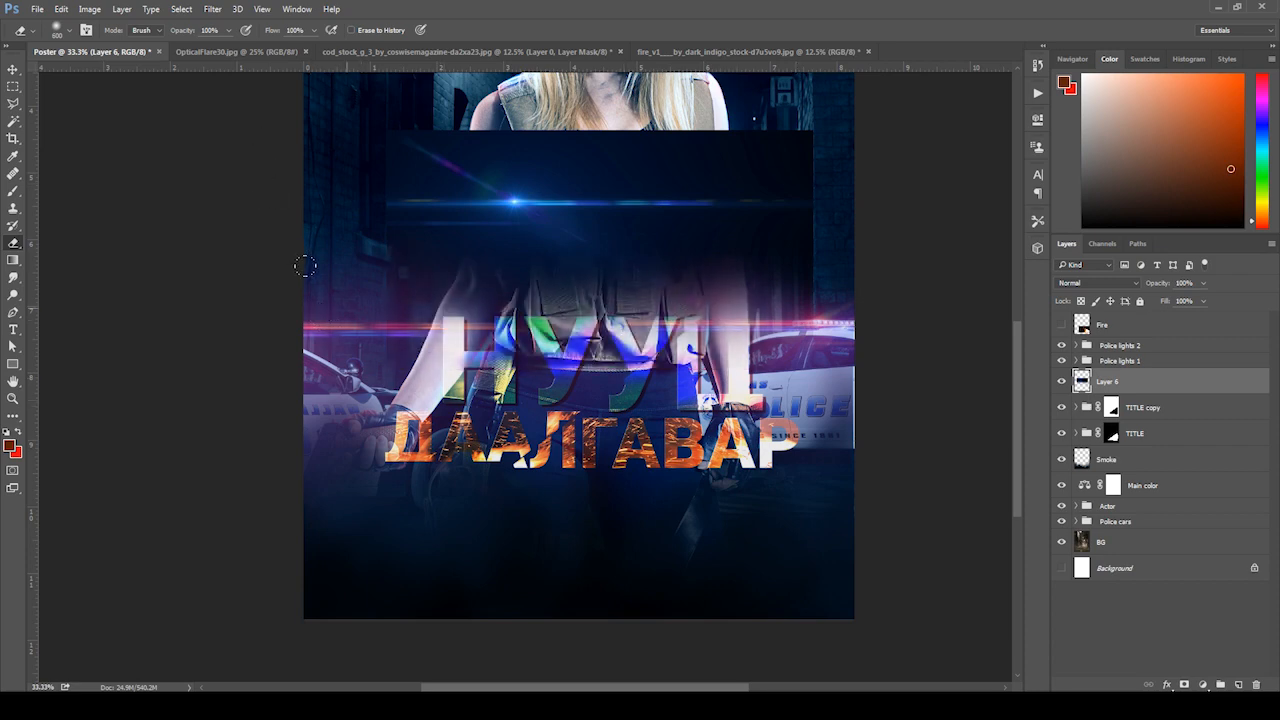
{"action": "mouse_move", "coordinate": [293, 156]}
{"action": "left_mouse_down"}
{"action": "mouse_move", "coordinate": [364, 70]}
{"action": "mouse_move", "coordinate": [620, 70]}
{"action": "mouse_move", "coordinate": [780, 100]}
{"action": "mouse_move", "coordinate": [814, 129]}
{"action": "mouse_move", "coordinate": [791, 257]}
{"action": "mouse_move", "coordinate": [760, 310]}
{"action": "mouse_move", "coordinate": [779, 362]}
{"action": "left_mouse_up"}
{"action": "key", "text": "v"}
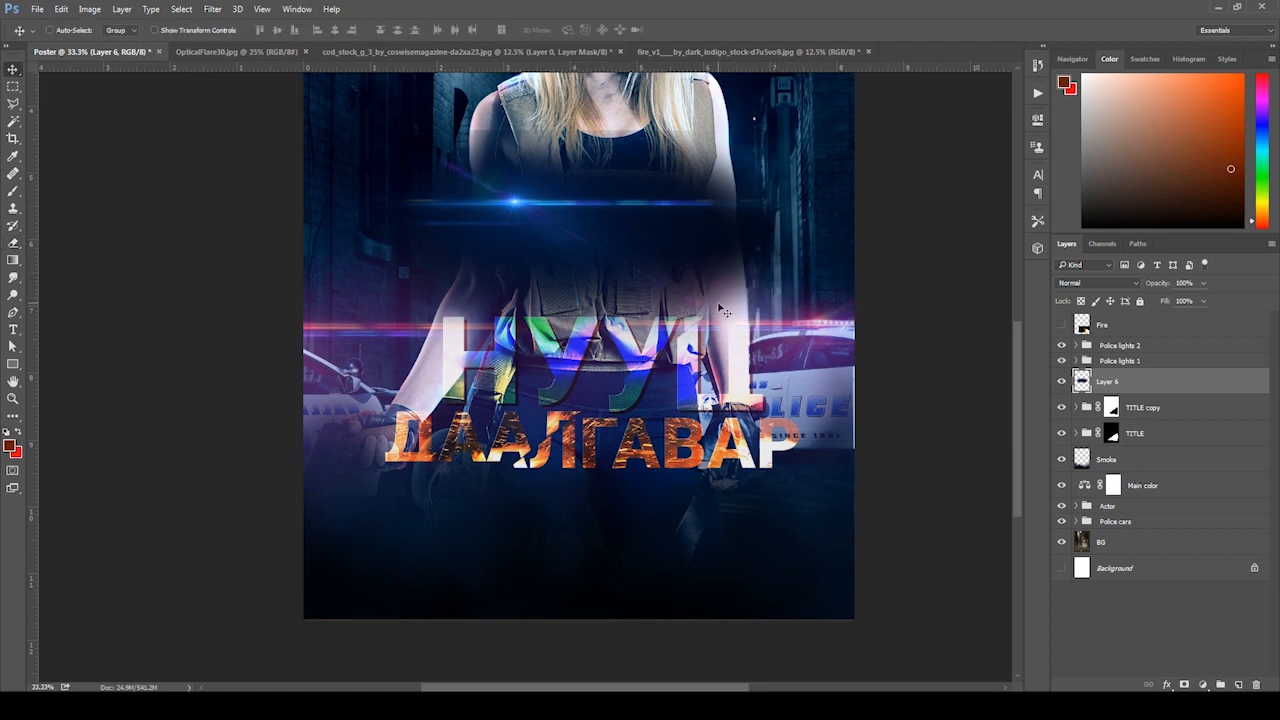
{"action": "key", "text": "b"}
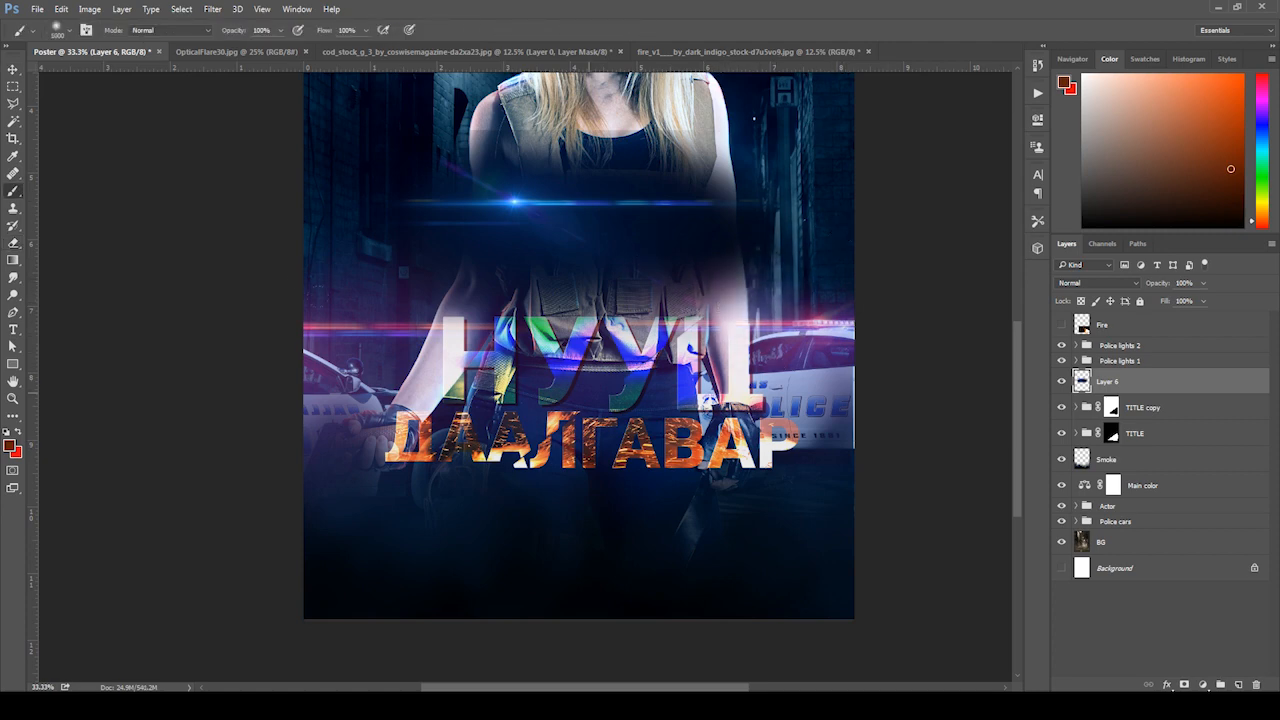
{"action": "left_click", "coordinate": [715, 325]}
{"action": "left_click_drag", "start_coordinate": [665, 330], "coordinate": [400, 325]}
{"action": "key", "text": "ctrl+z"}
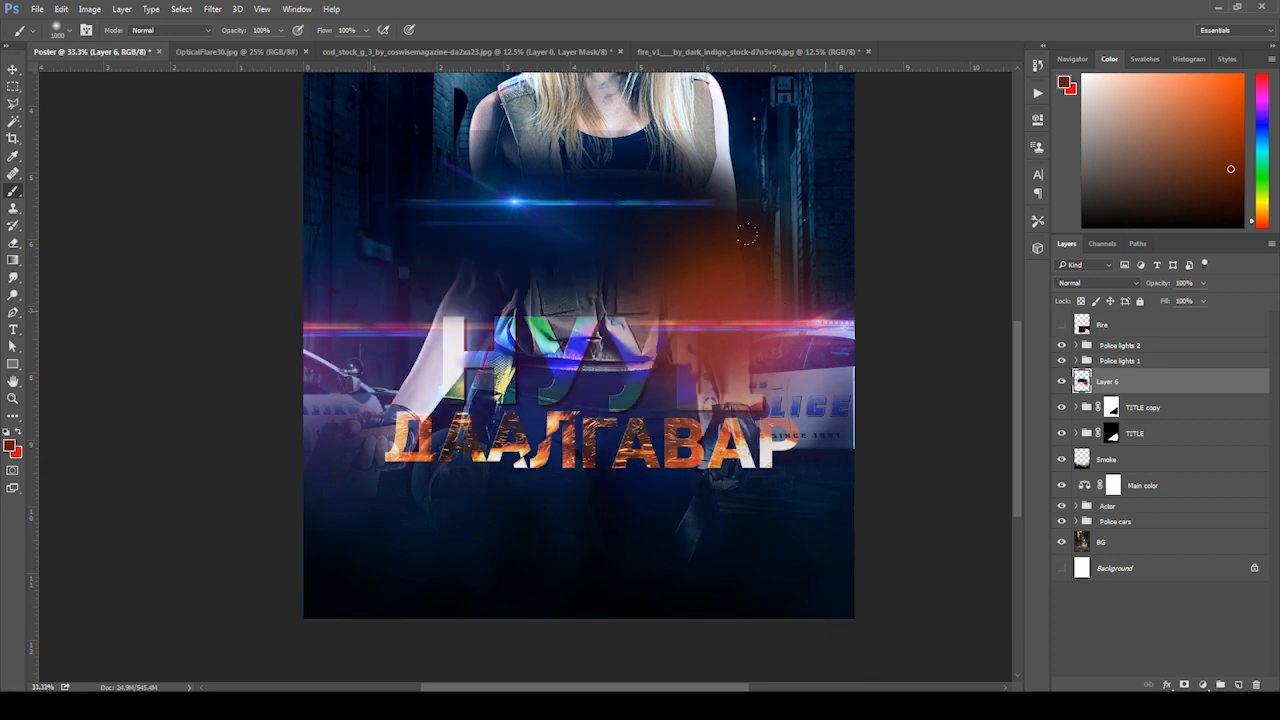
{"action": "key", "text": "ctrl+alt+z"}
{"action": "key", "text": "ctrl+alt+z"}
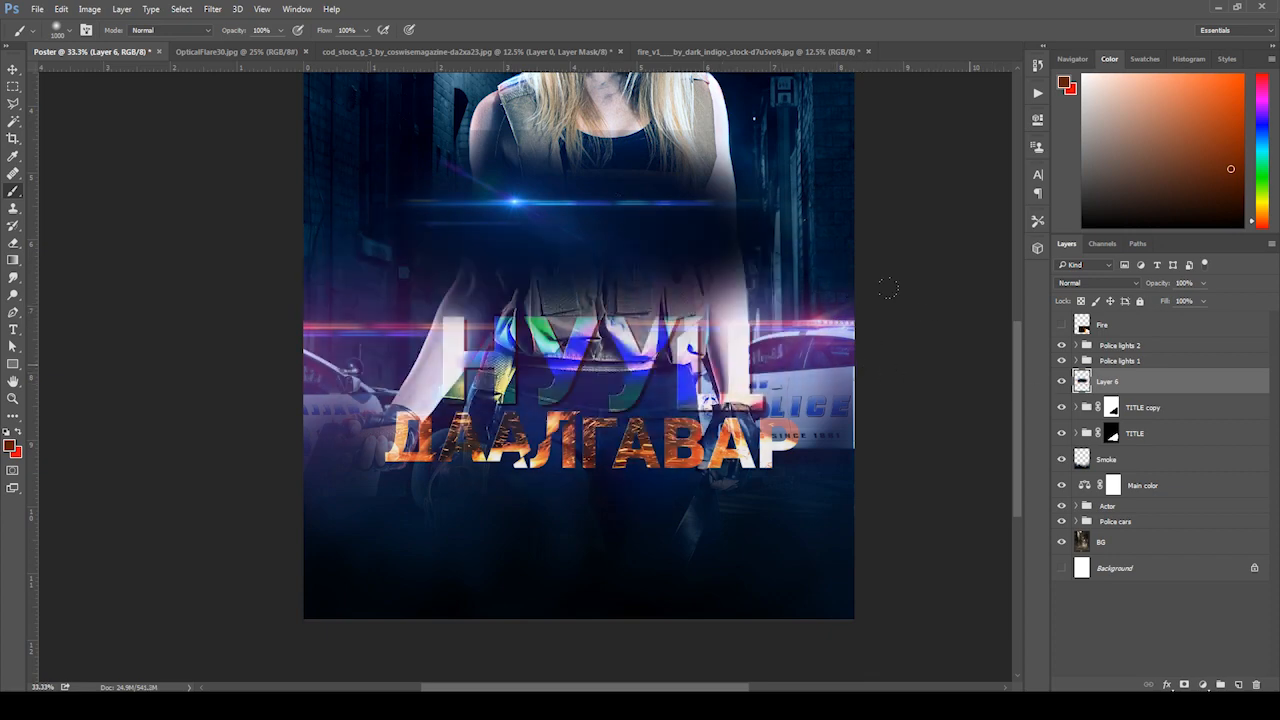
- Erase the remaining dark areas above and below the flare streak, using a smaller eraser for the final strokes
{"action": "key", "text": "e"}
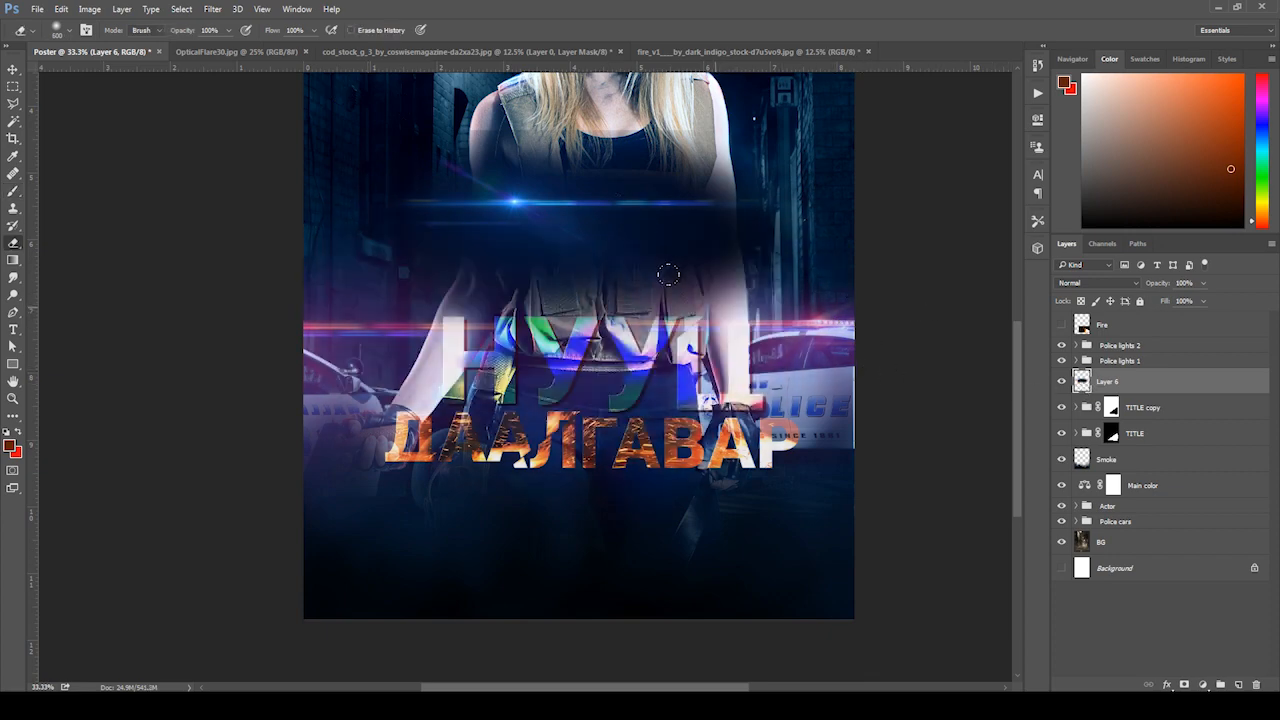
{"action": "mouse_move", "coordinate": [660, 270]}
{"action": "left_mouse_down"}
{"action": "mouse_move", "coordinate": [695, 280]}
{"action": "mouse_move", "coordinate": [460, 293]}
{"action": "left_mouse_up"}
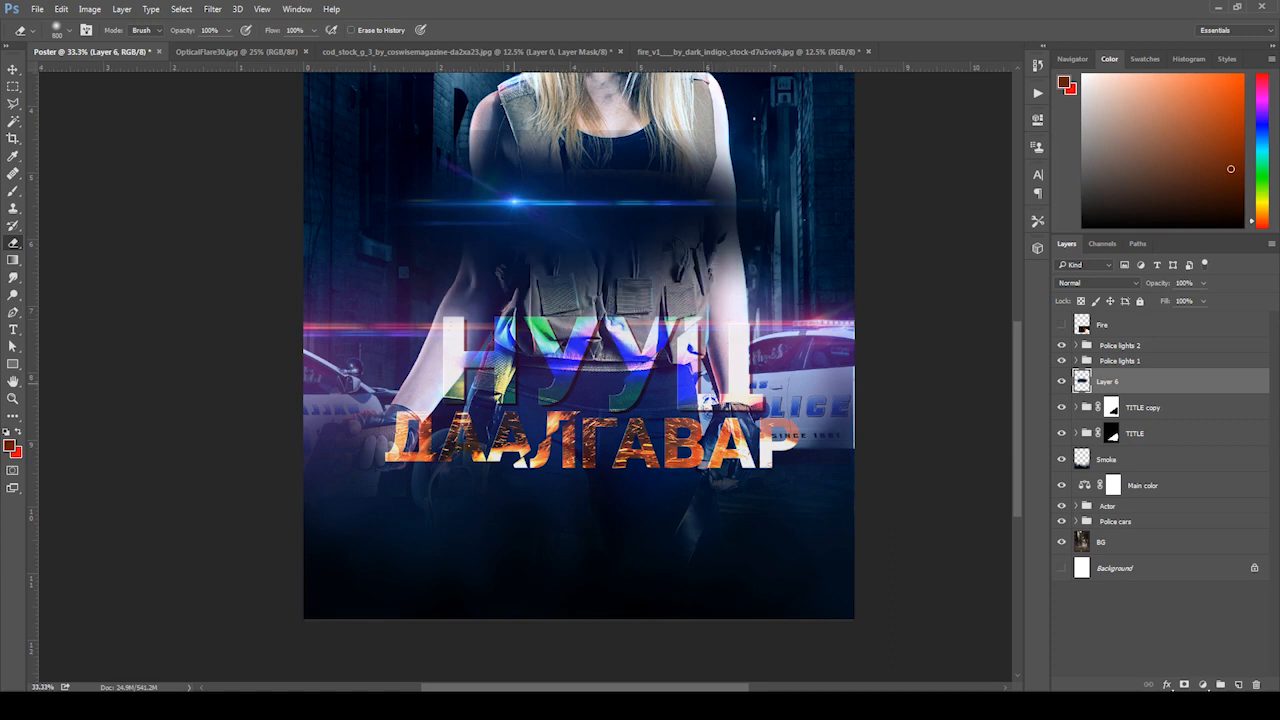
{"action": "mouse_move", "coordinate": [707, 87]}
{"action": "left_mouse_down"}
{"action": "mouse_move", "coordinate": [661, 75]}
{"action": "mouse_move", "coordinate": [678, 114]}
{"action": "mouse_move", "coordinate": [658, 112]}
{"action": "left_mouse_up"}
{"action": "key", "text": "["}
{"action": "key", "text": "["}
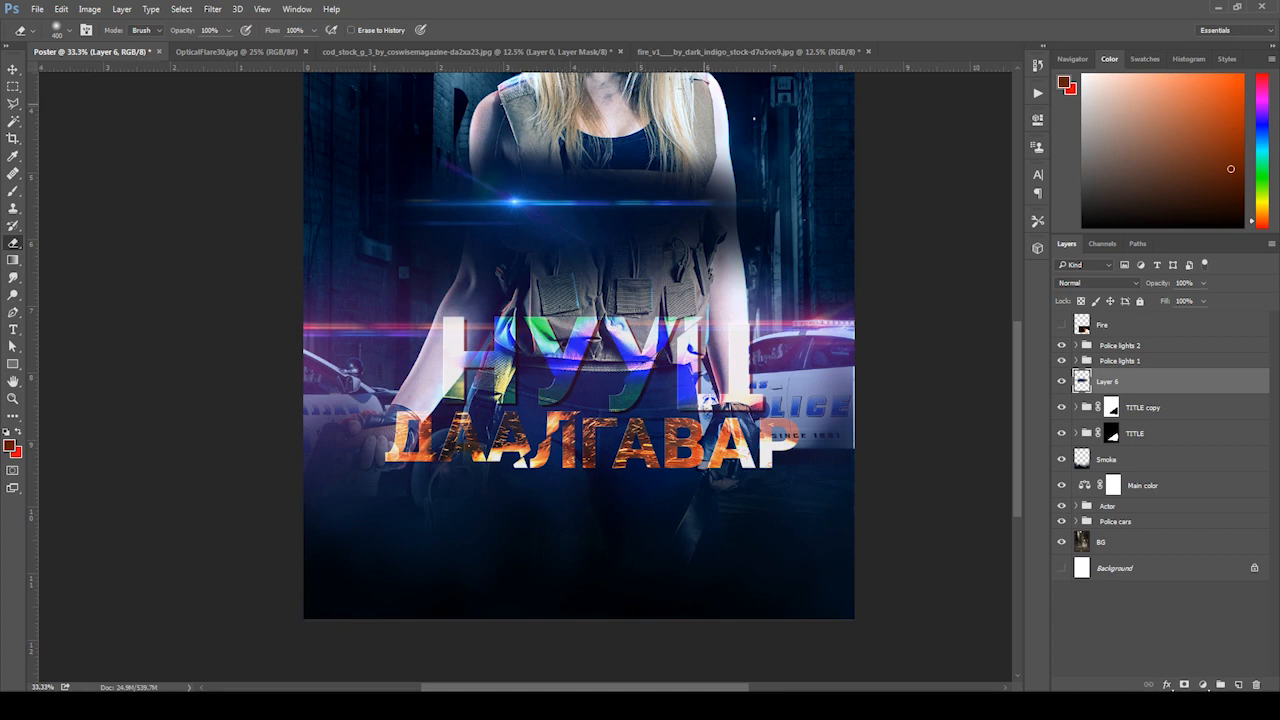
{"action": "mouse_move", "coordinate": [440, 282]}
{"action": "left_mouse_down"}
{"action": "mouse_move", "coordinate": [480, 270]}
{"action": "mouse_move", "coordinate": [650, 285]}
{"action": "mouse_move", "coordinate": [705, 262]}
{"action": "left_mouse_up"}
{"action": "key", "text": "v"}
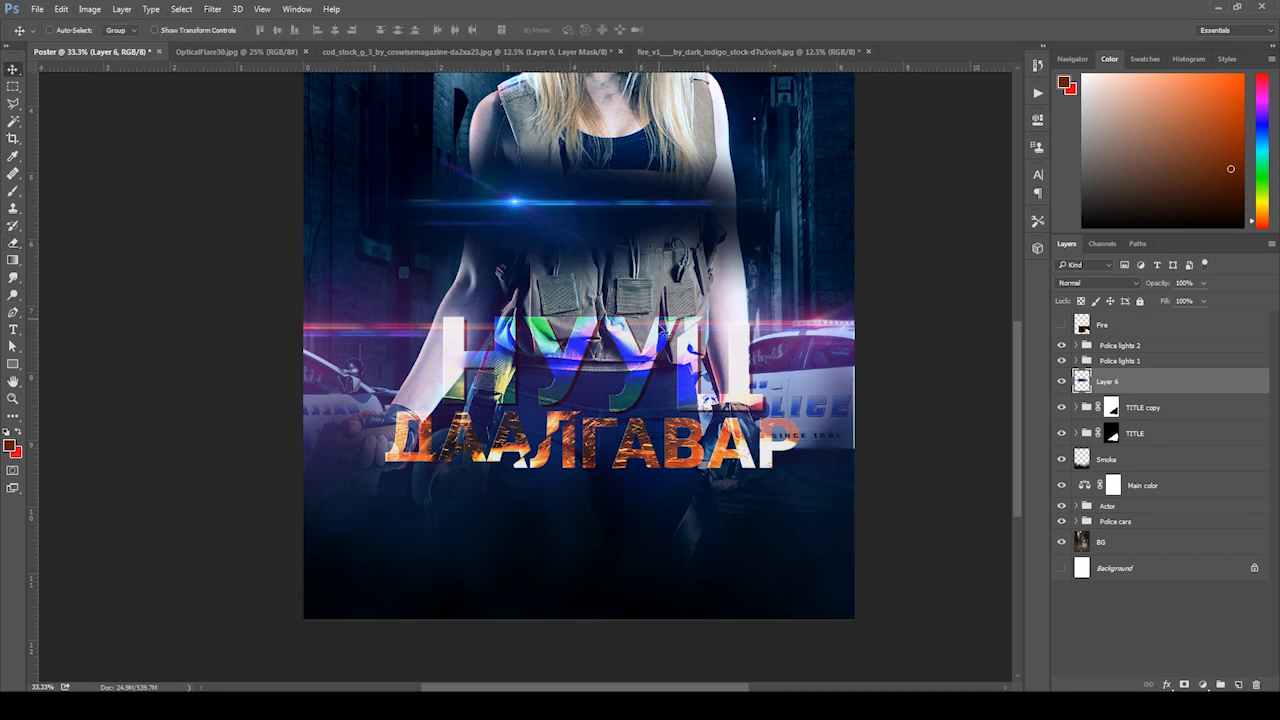
- Set the flare layer's blend mode to Screen and move the flare down between the two title lines
{"action": "left_click", "coordinate": [1097, 283]}
{"action": "left_click", "coordinate": [1090, 372]}
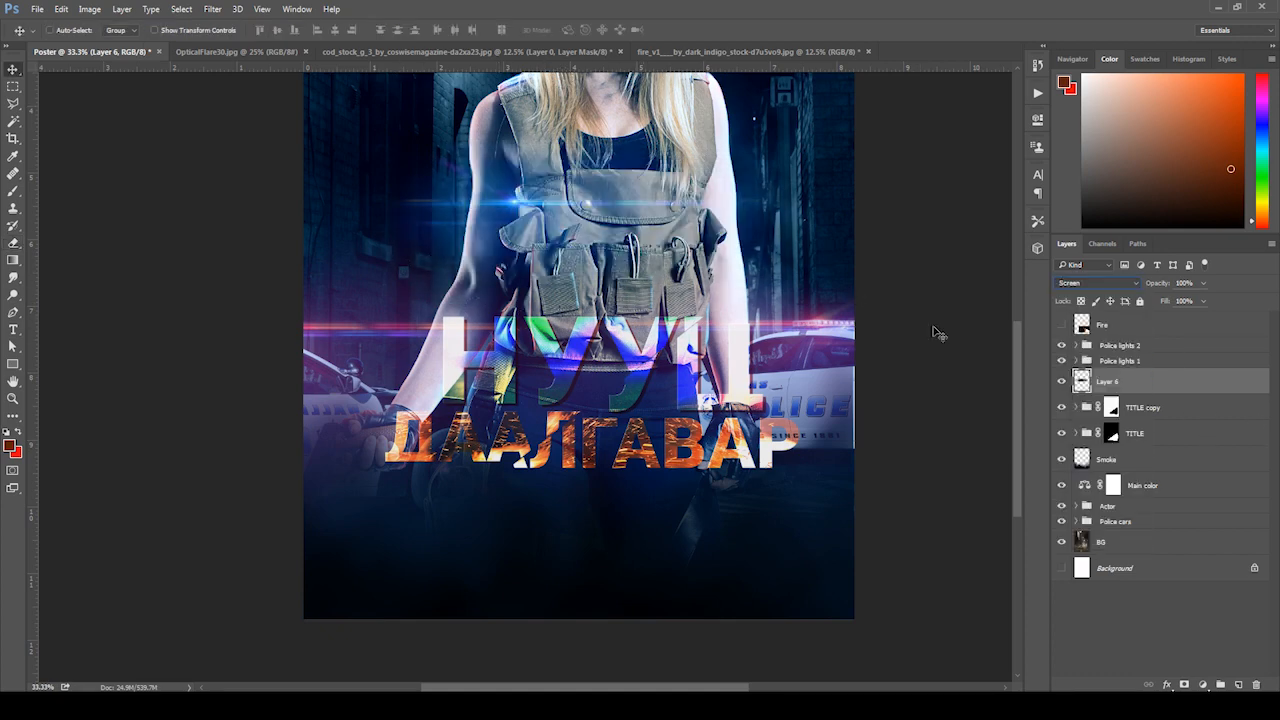
{"action": "left_click_drag", "start_coordinate": [533, 204], "coordinate": [661, 325]}
- Stretch the flare horizontally to about 198% so it spans beyond both sides of the poster
{"action": "key", "text": "ctrl+t"}
{"action": "left_click_drag", "start_coordinate": [934, 384], "coordinate": [1082, 380]}
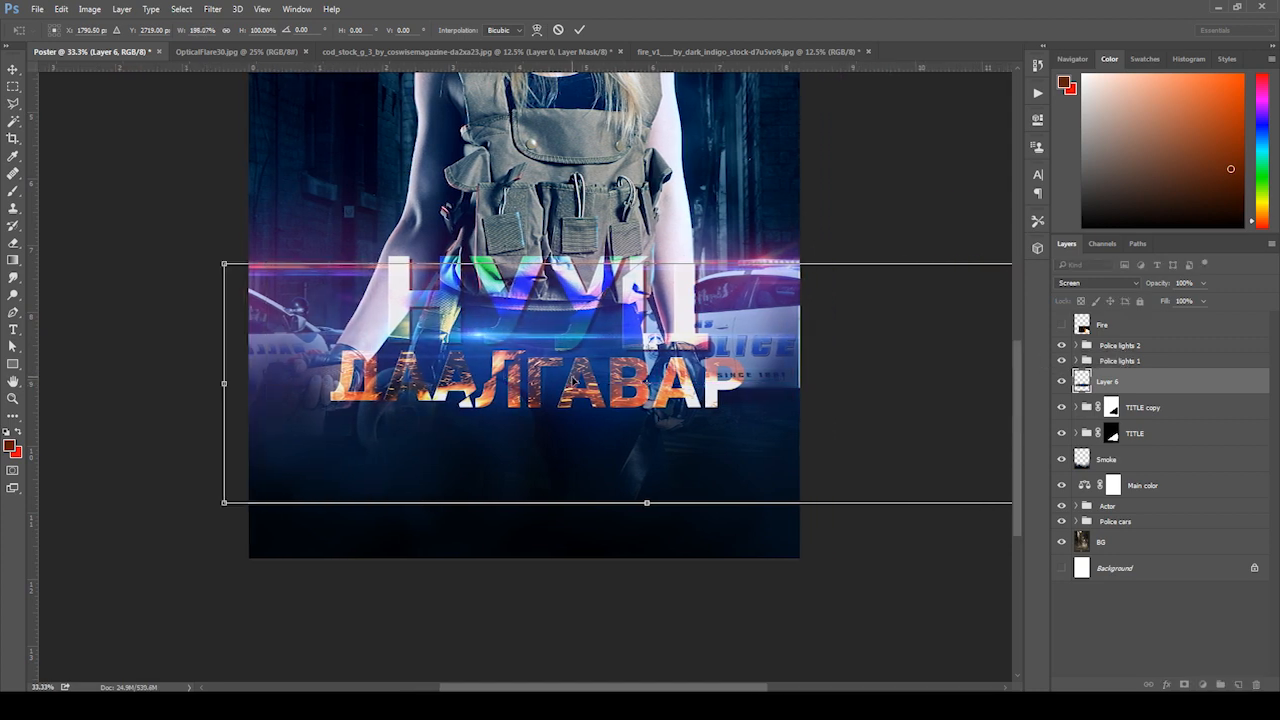
{"action": "key", "text": "Return"}
- Duplicate the flare along the lower edge of ДААЛГАВАР and flatten the copy vertically
{"action": "left_click_drag", "start_coordinate": [533, 374], "coordinate": [642, 373]}
{"action": "left_click_drag", "start_coordinate": [713, 332], "coordinate": [496, 394]}
{"action": "key", "text": "ctrl+t"}
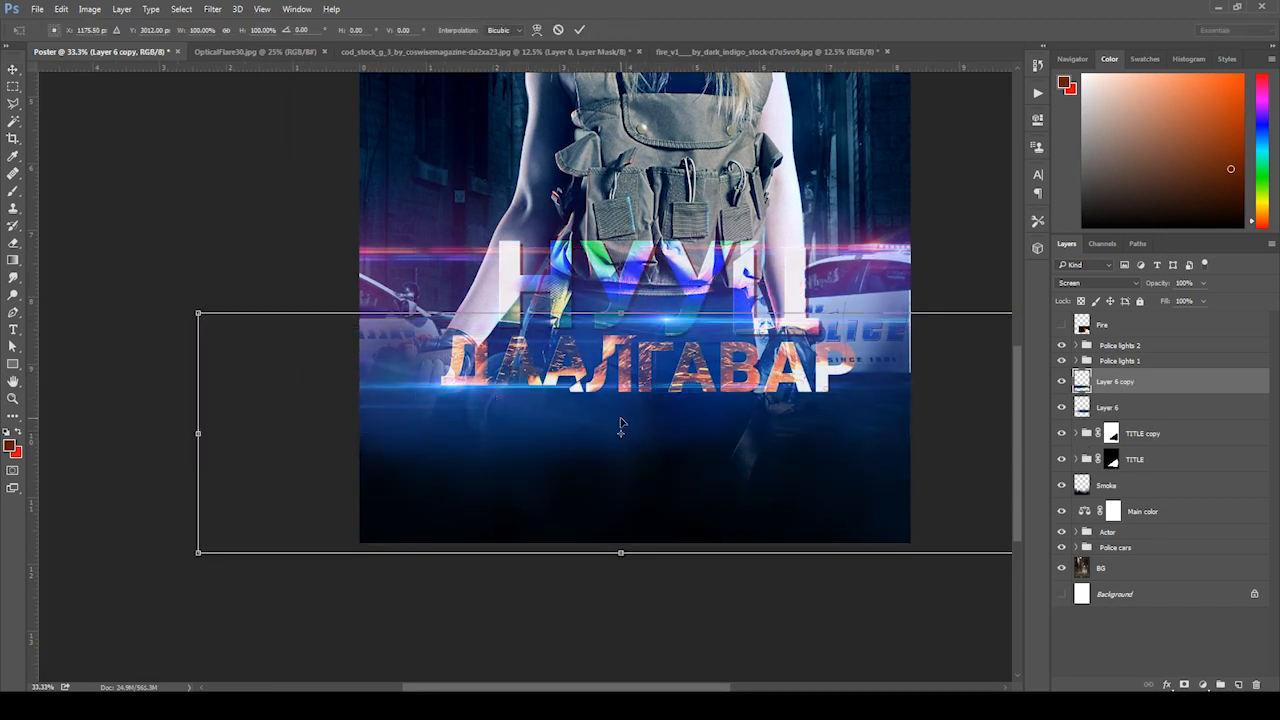
{"action": "left_click_drag", "start_coordinate": [620, 434], "coordinate": [457, 386]}
{"action": "left_click_drag", "start_coordinate": [620, 313], "coordinate": [620, 360]}
{"action": "key", "text": "Return"}
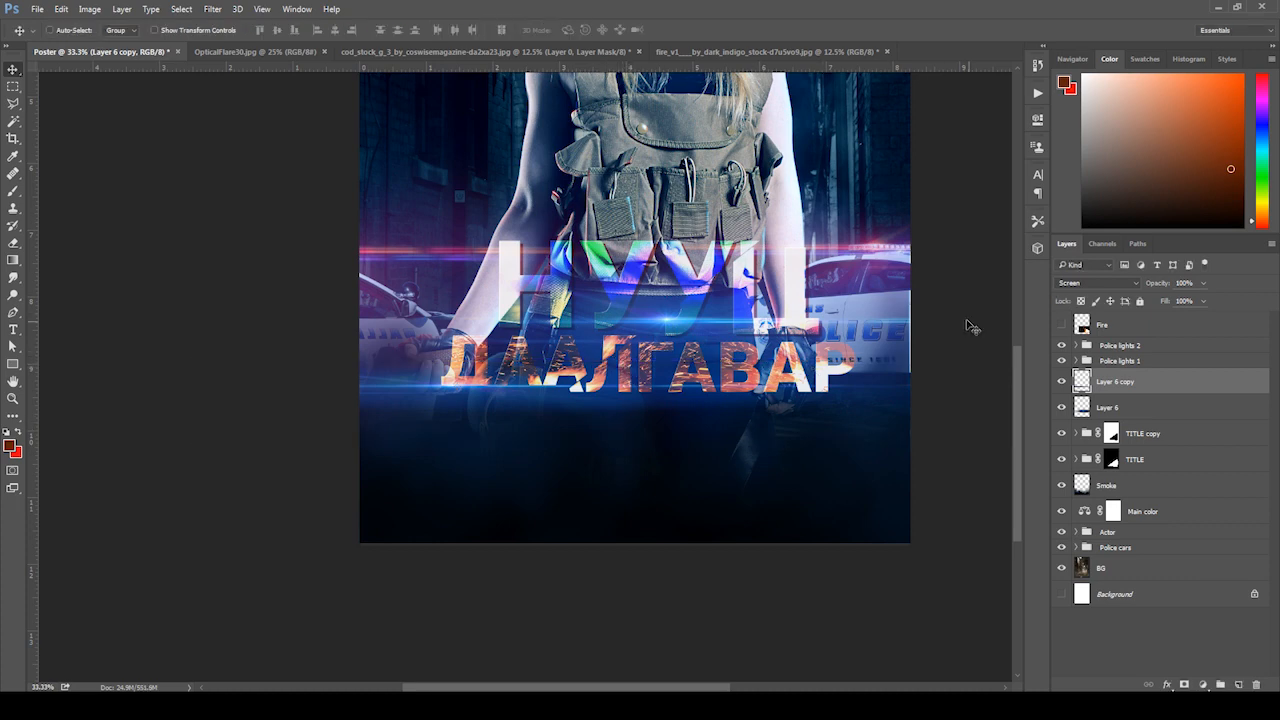
{"action": "left_click_drag", "start_coordinate": [793, 385], "coordinate": [777, 380]}
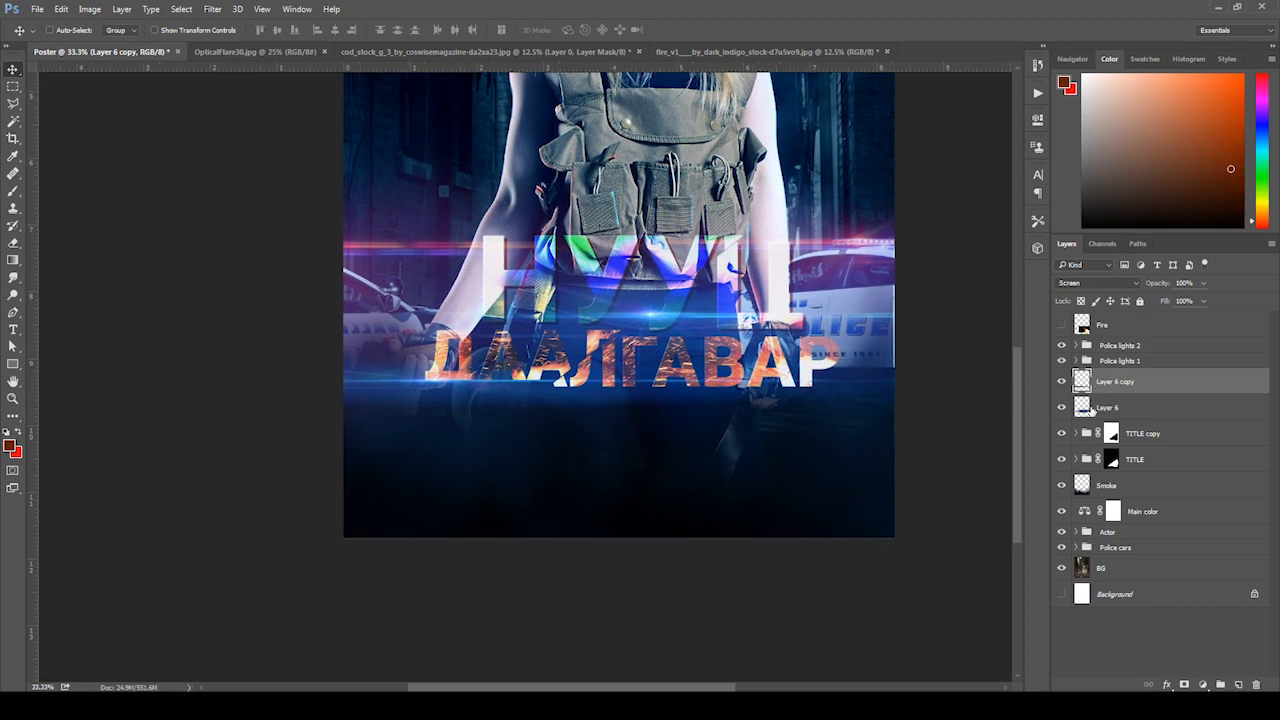
- Rename the original flare layer Text light and its copy Text light 2
{"action": "double_click", "coordinate": [1108, 408]}
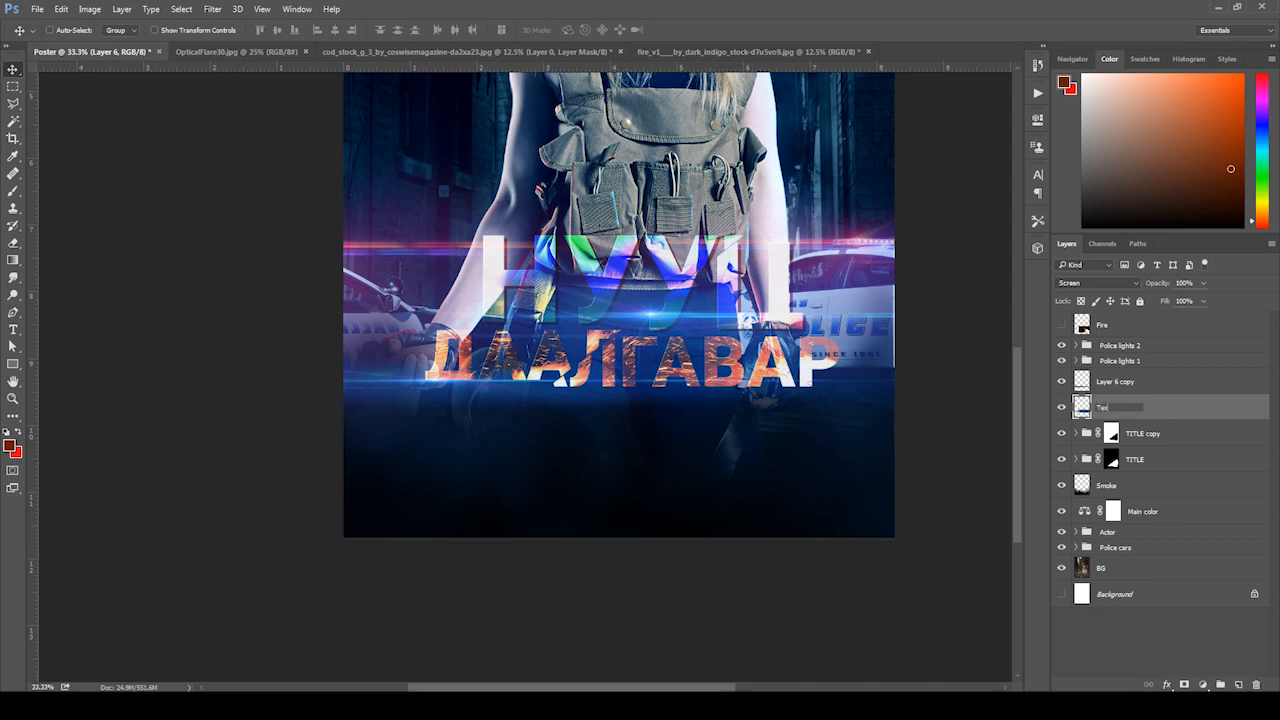
{"action": "type", "text": "Text light"}
{"action": "key", "text": "Return"}
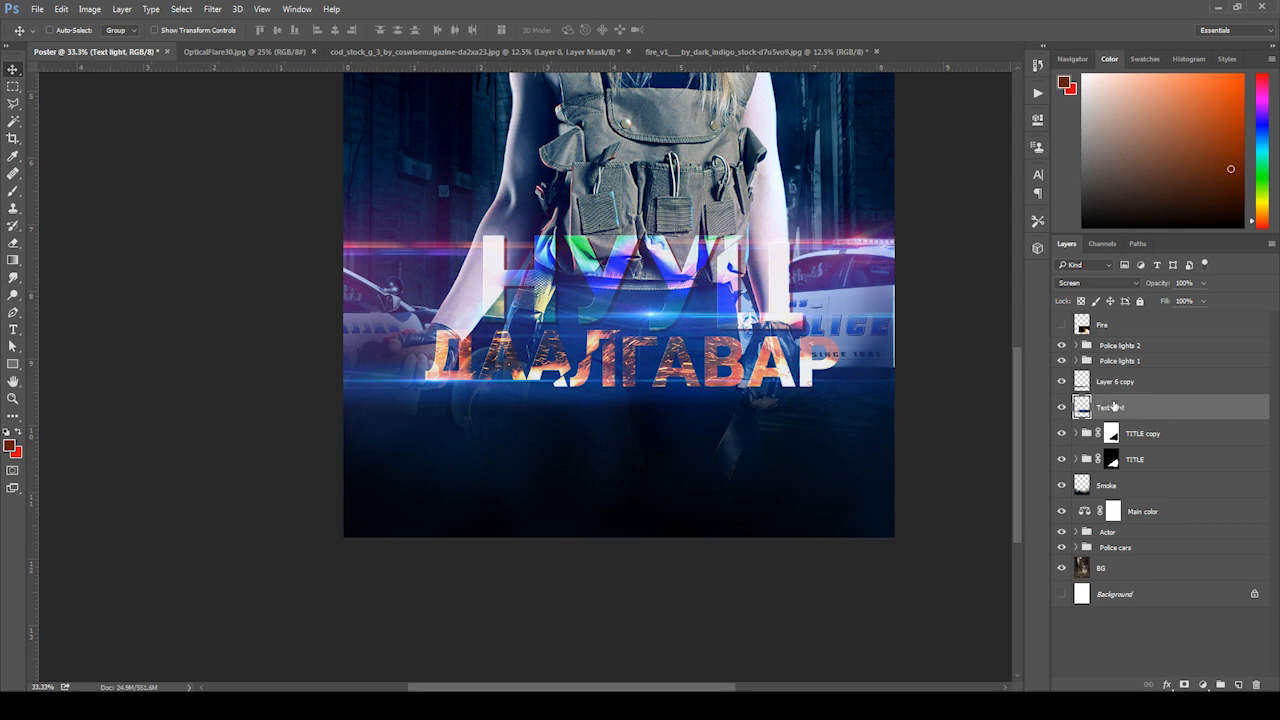
{"action": "double_click", "coordinate": [1116, 382]}
{"action": "type", "text": "Text"}
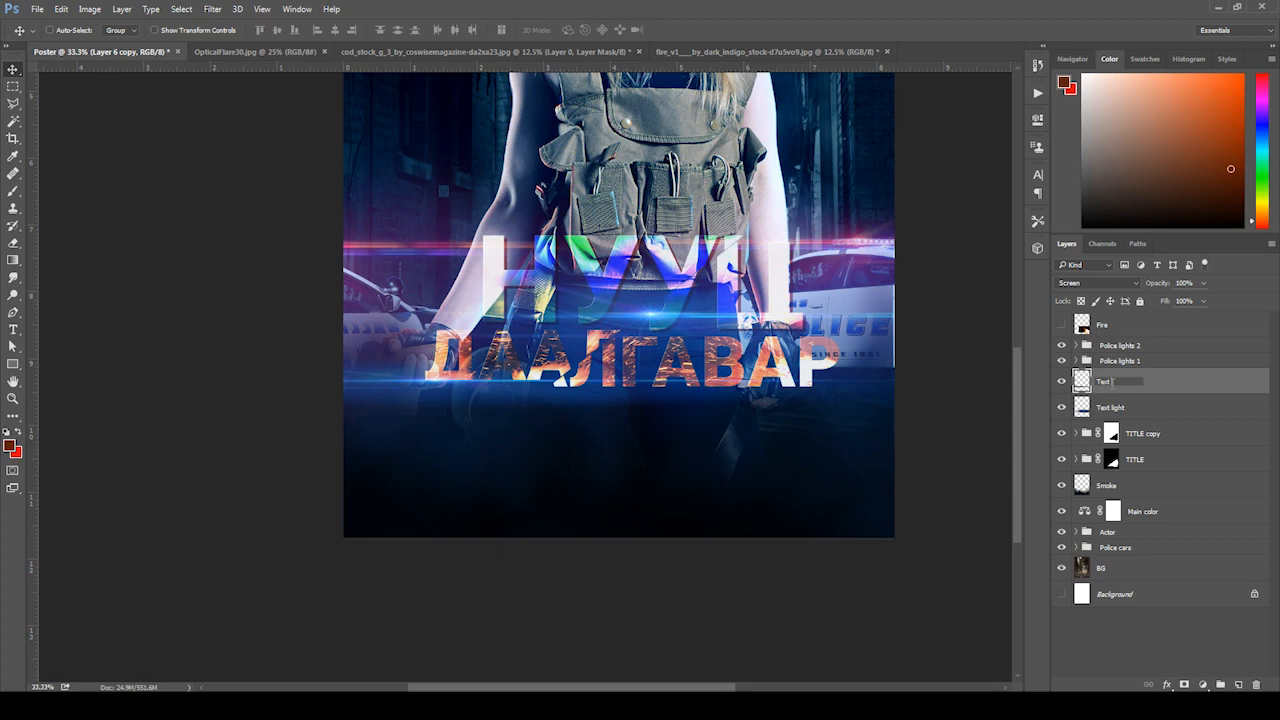
{"action": "type", "text": " light 2"}
{"action": "key", "text": "Return"}
{"action": "double_click", "coordinate": [1108, 408]}
{"action": "key", "text": "Return"}
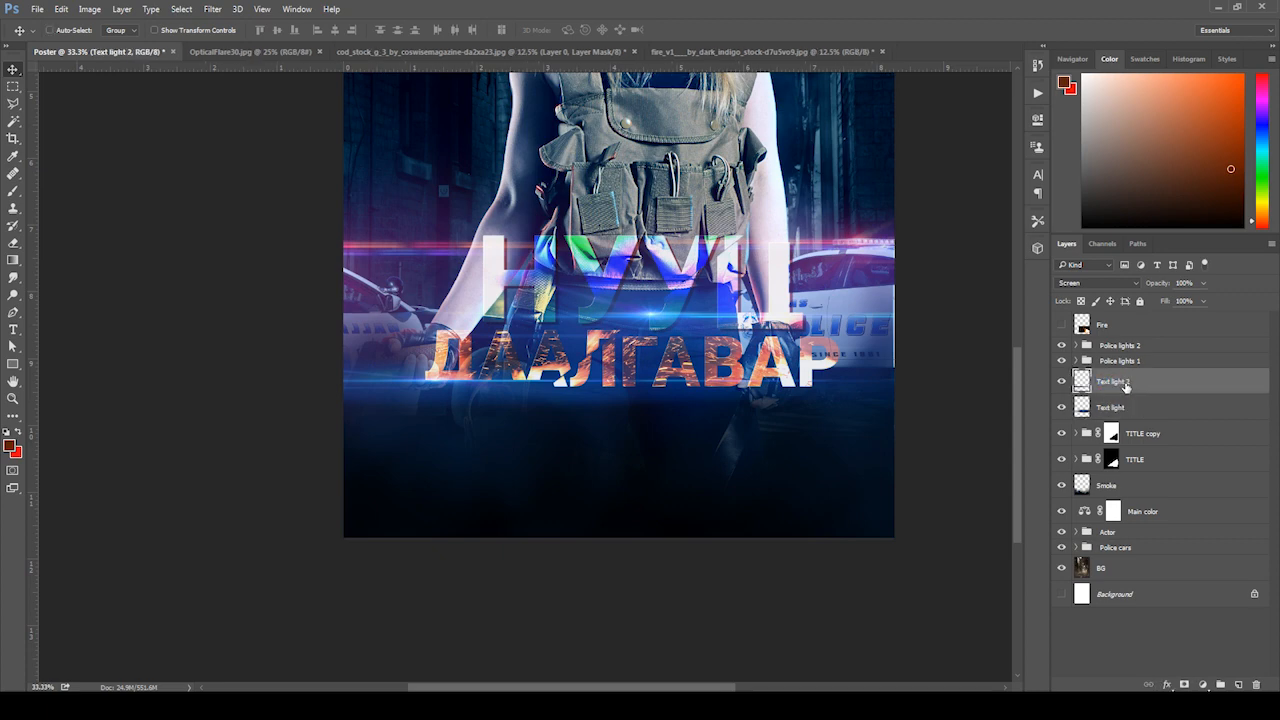
- Group the two flare layers and name the group text lights
{"action": "left_click", "coordinate": [1116, 389], "text": "shift"}
{"action": "key", "text": "ctrl+g"}
{"action": "double_click", "coordinate": [1113, 378]}
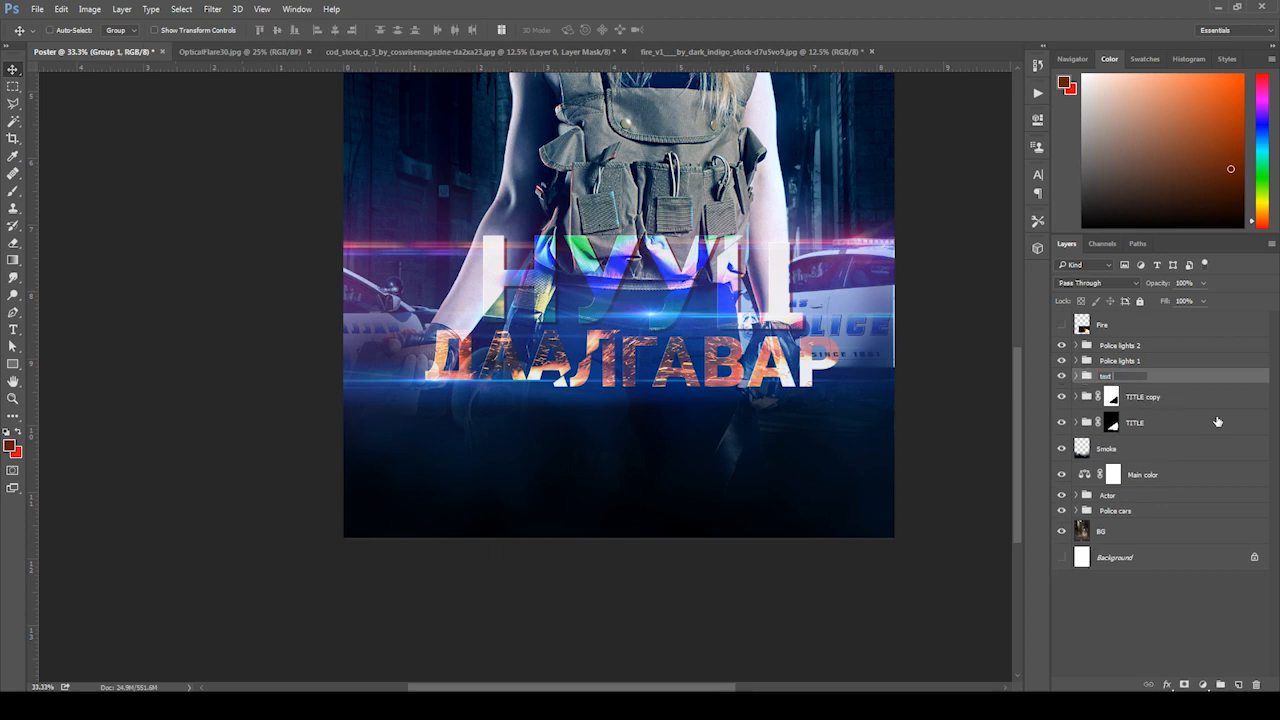
{"action": "type", "text": "text lights"}
{"action": "key", "text": "Return"}
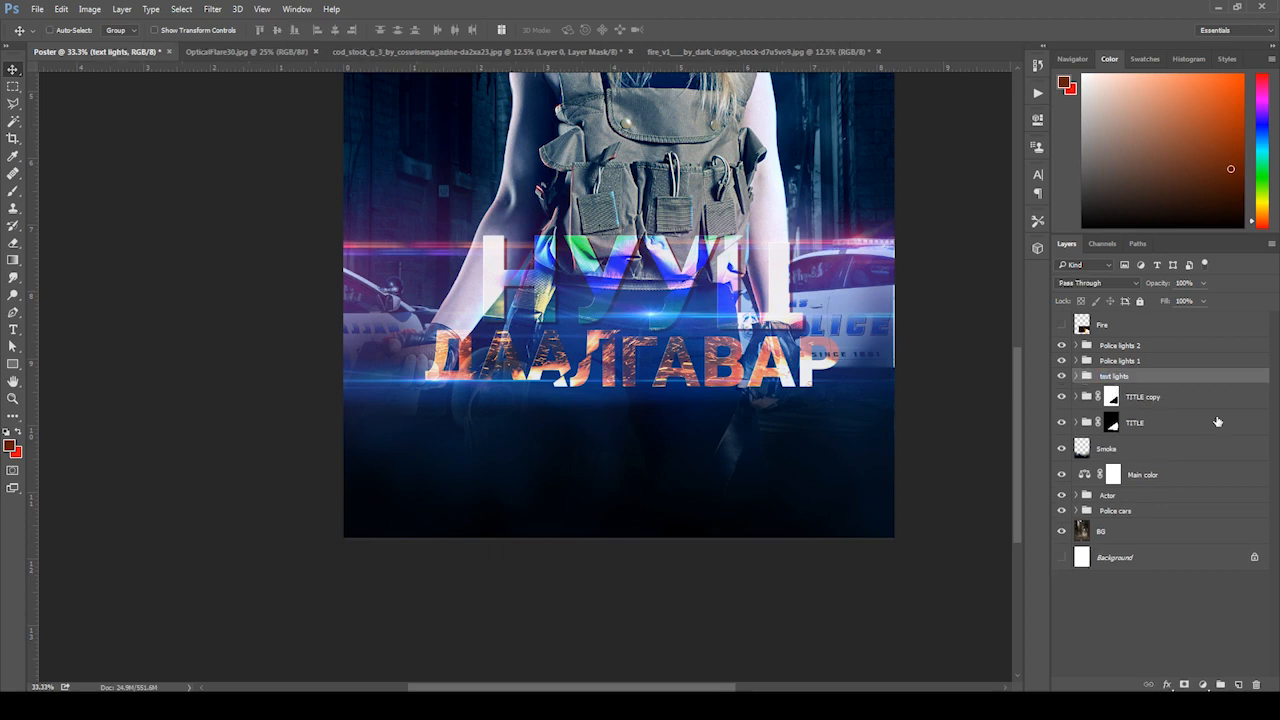
- Examine the whole poster composition and the background, actor, police cars and color layers in the stack
{"action": "key", "text": "ctrl+minus"}
{"action": "key", "text": "ctrl+minus"}
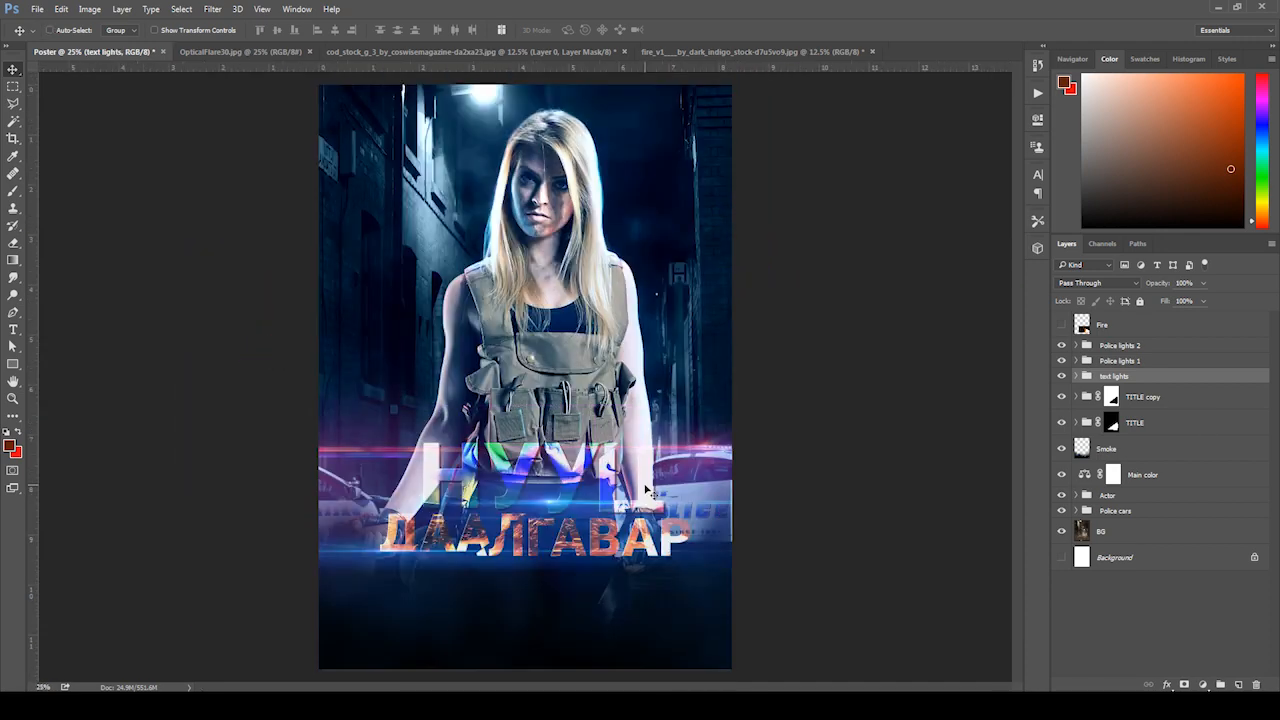
{"action": "key", "text": "ctrl+minus"}
{"action": "key", "text": "ctrl+plus"}
{"action": "key", "text": "ctrl+plus"}
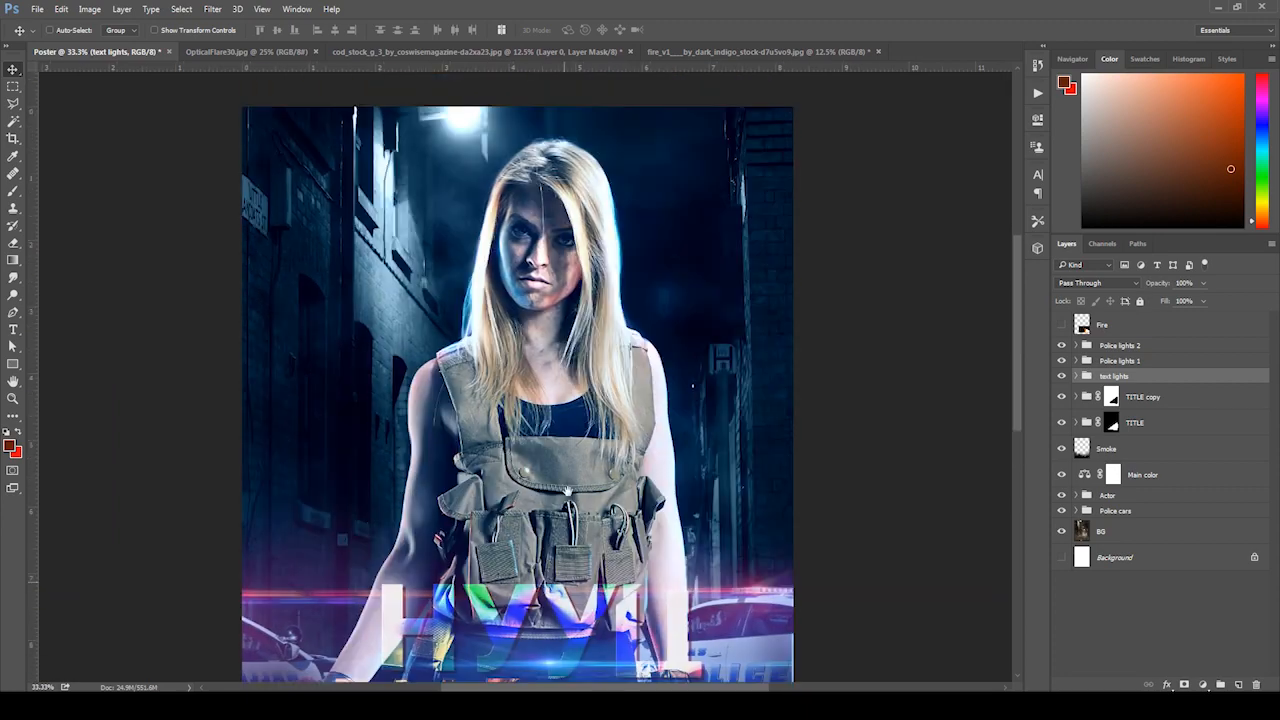
{"action": "left_click_drag", "start_coordinate": [573, 468], "coordinate": [538, 357]}
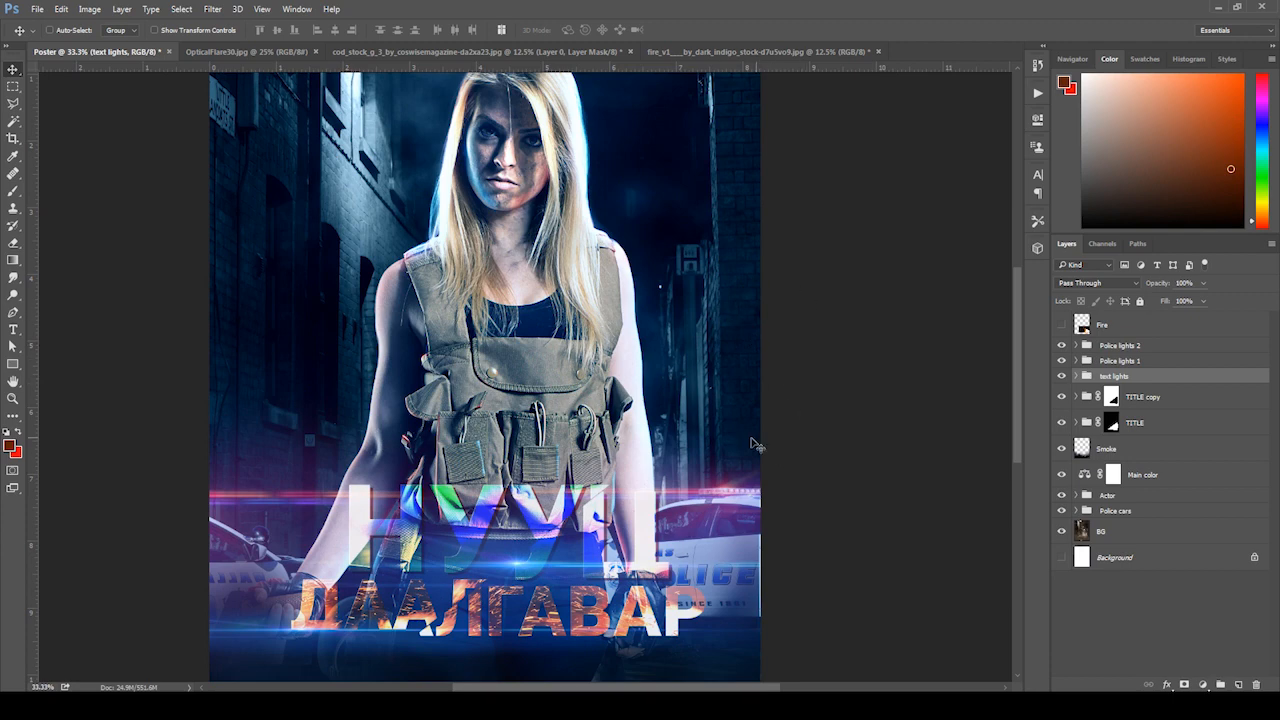
{"action": "left_click_drag", "start_coordinate": [715, 384], "coordinate": [647, 306]}
{"action": "left_click", "coordinate": [1150, 531]}
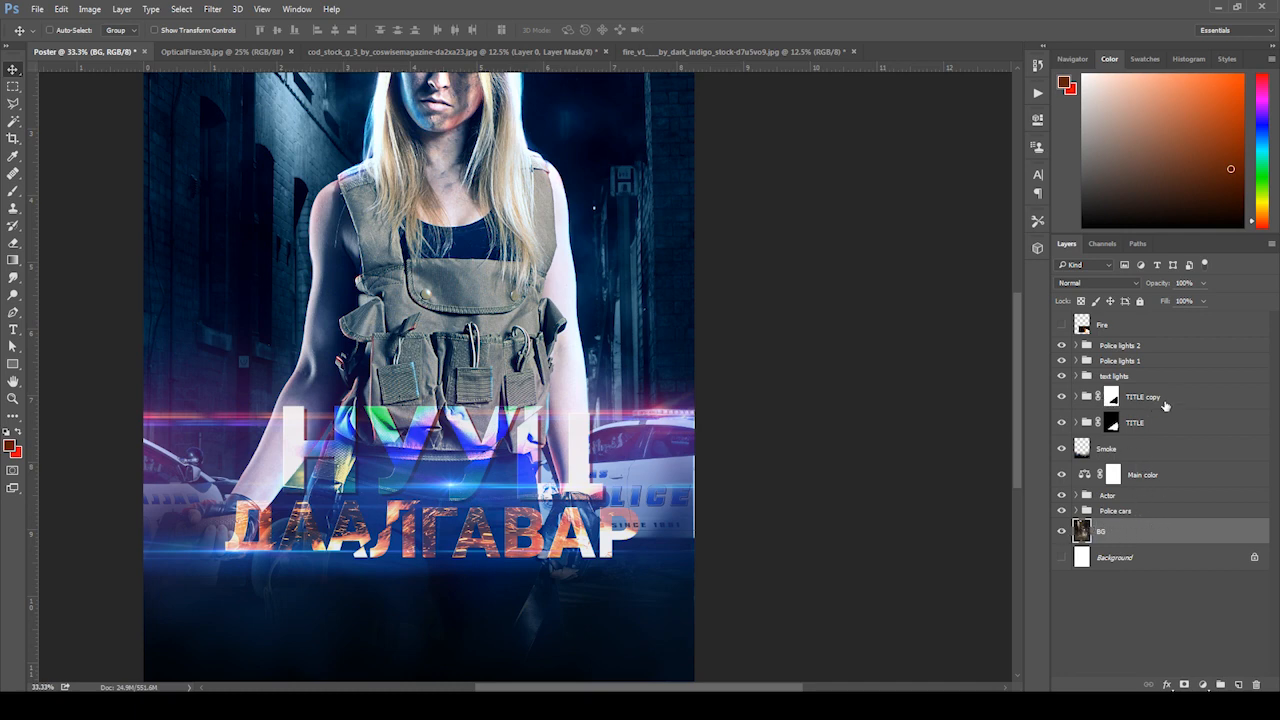
{"action": "left_click", "coordinate": [1149, 497]}
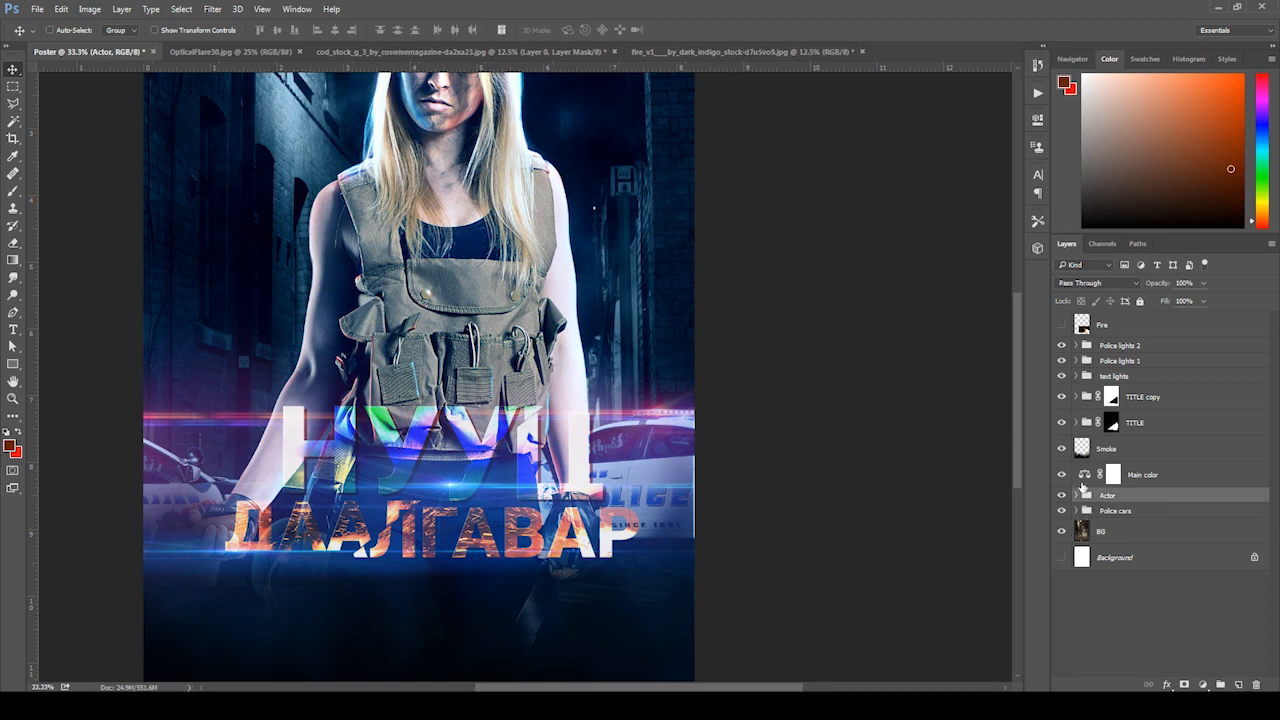
{"action": "left_click", "coordinate": [1183, 473]}
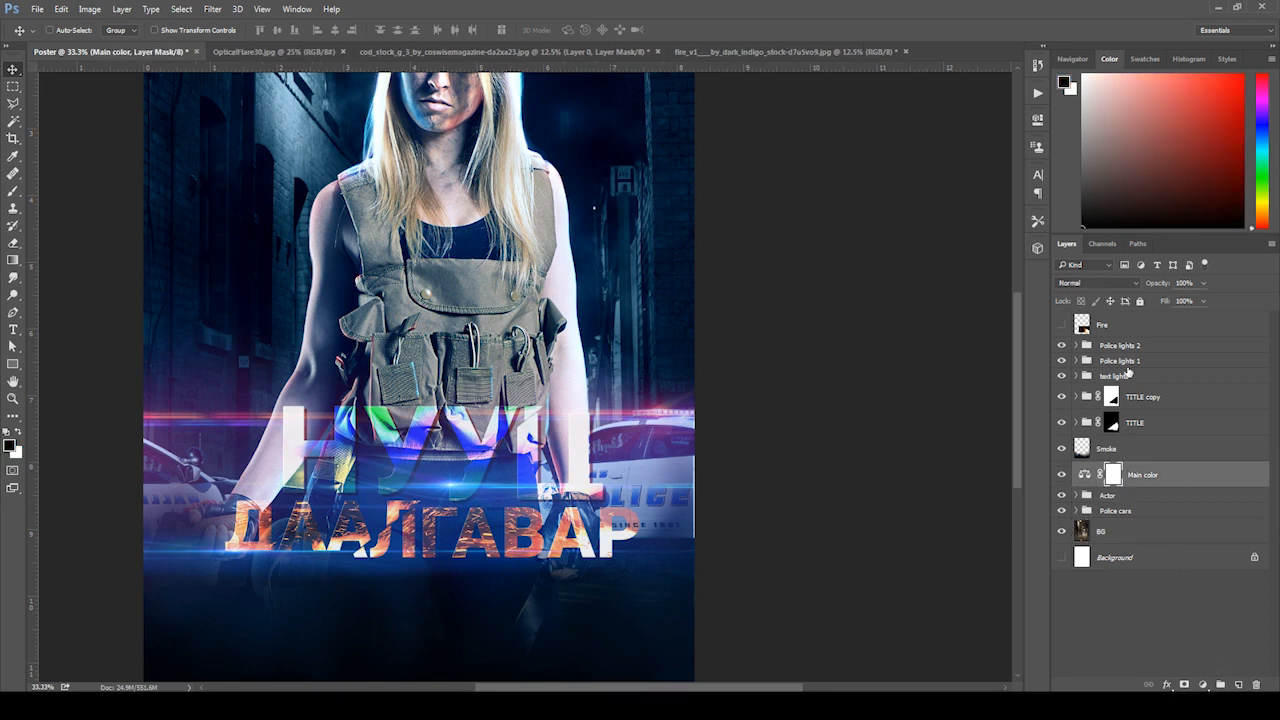
{"action": "left_click", "coordinate": [1146, 512]}
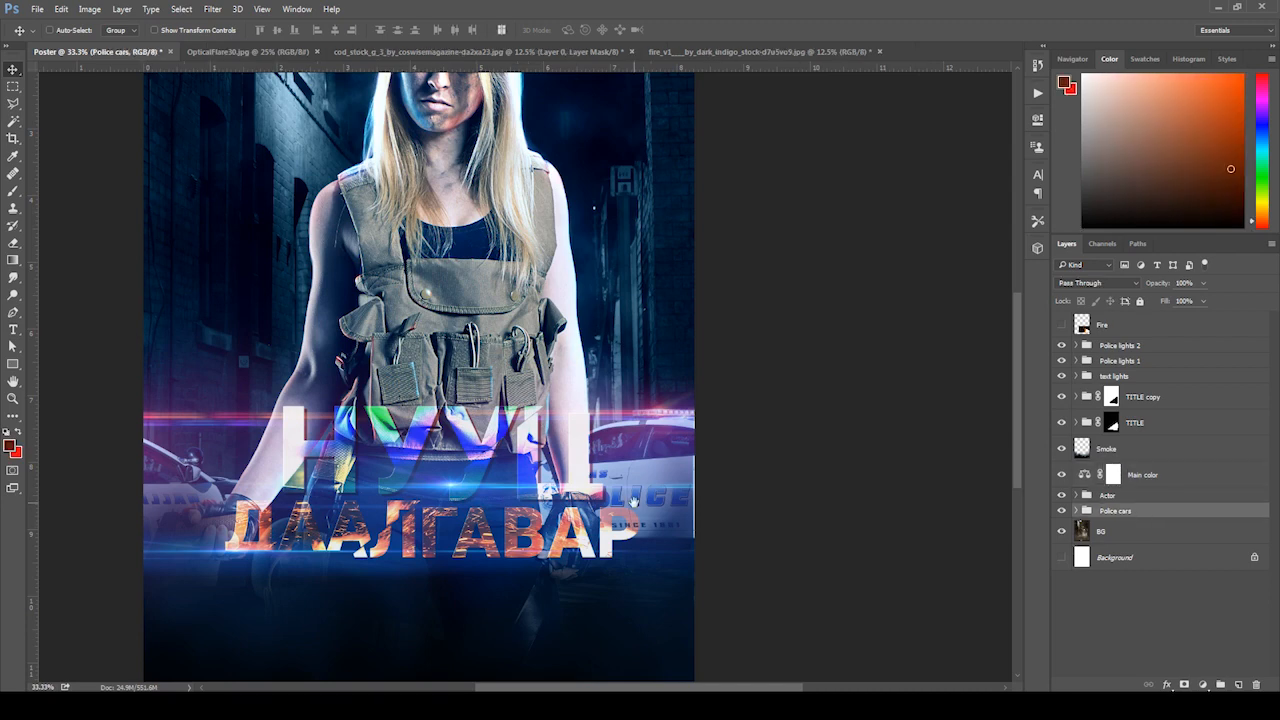
{"action": "scroll", "coordinate": [985, 518], "scroll_direction": "down", "scroll_amount": 1}
{"action": "left_click", "coordinate": [1162, 471]}
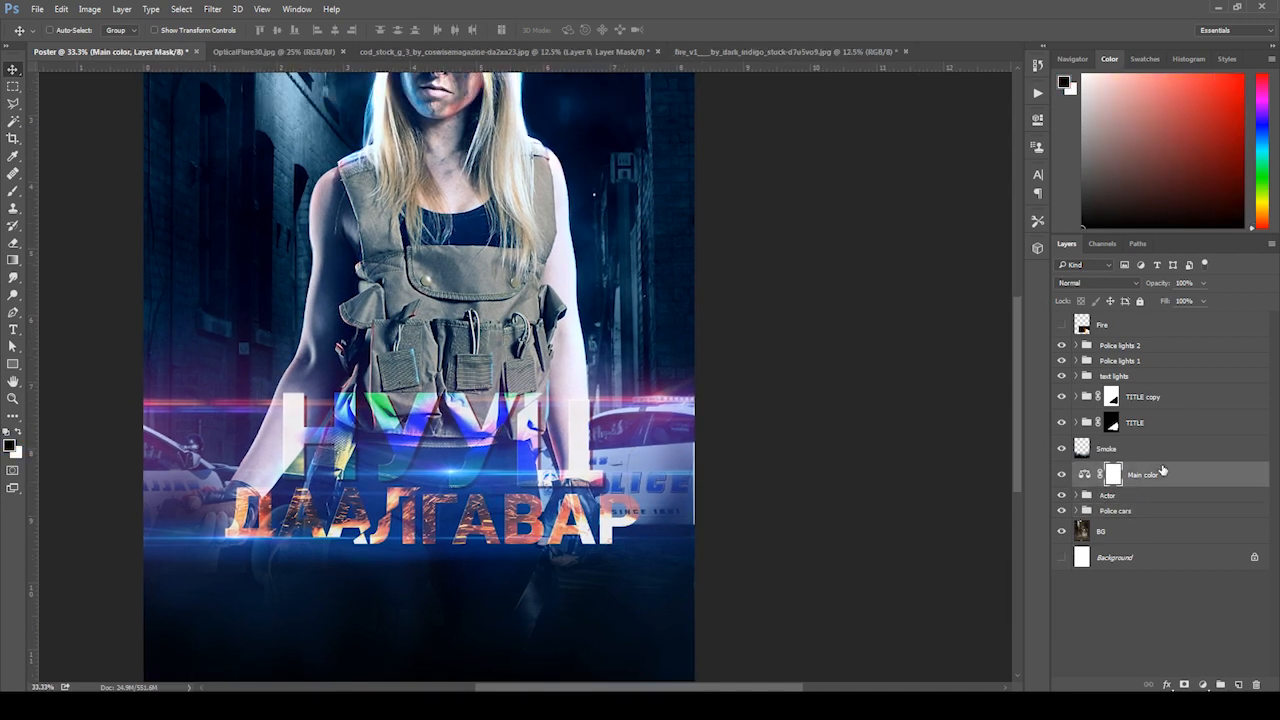
- Add a new layer directly above BG and choose the Brush tool with a bright red foreground color
{"action": "left_click", "coordinate": [1240, 685]}
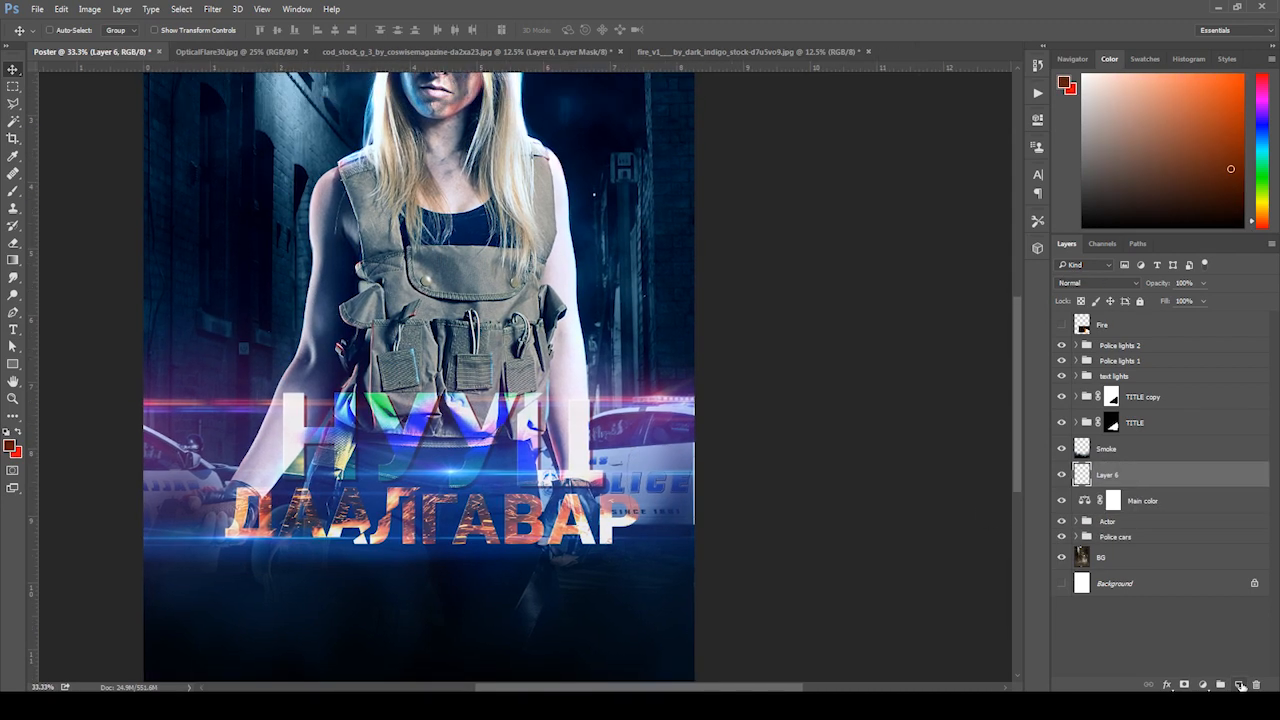
{"action": "key", "text": "ctrl+z"}
{"action": "left_click", "coordinate": [1125, 512]}
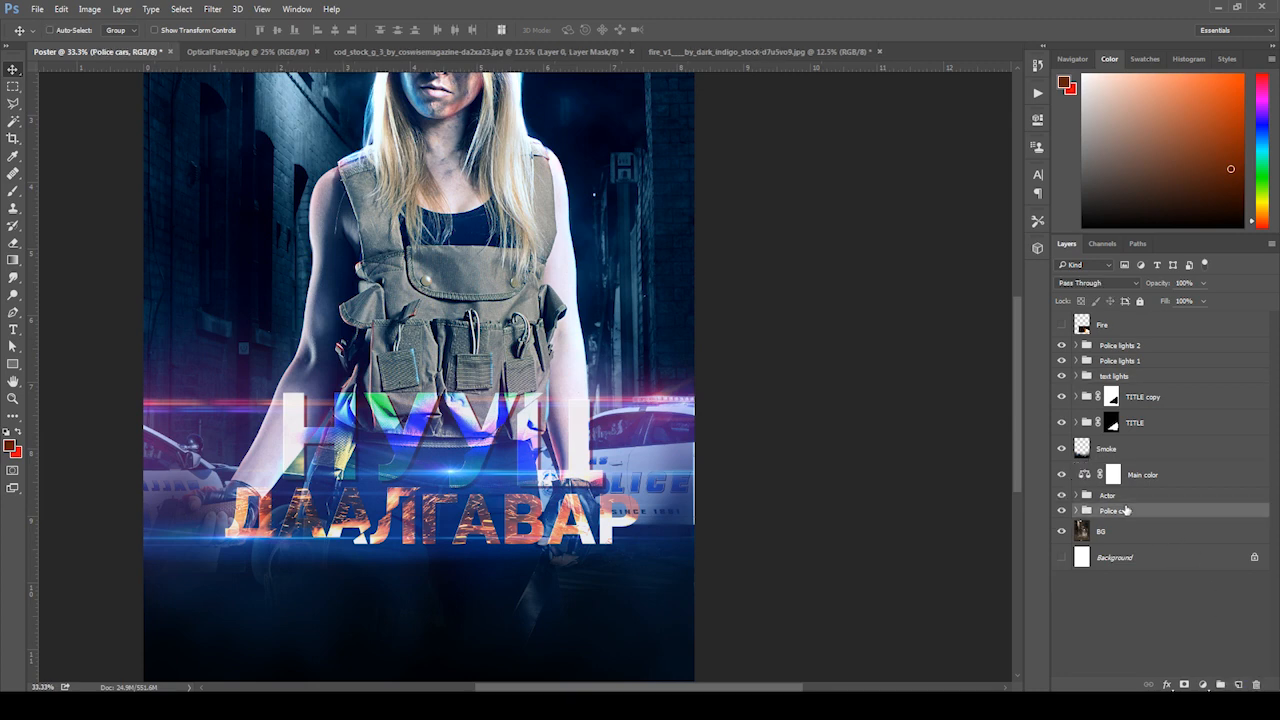
{"action": "left_click", "coordinate": [1116, 531]}
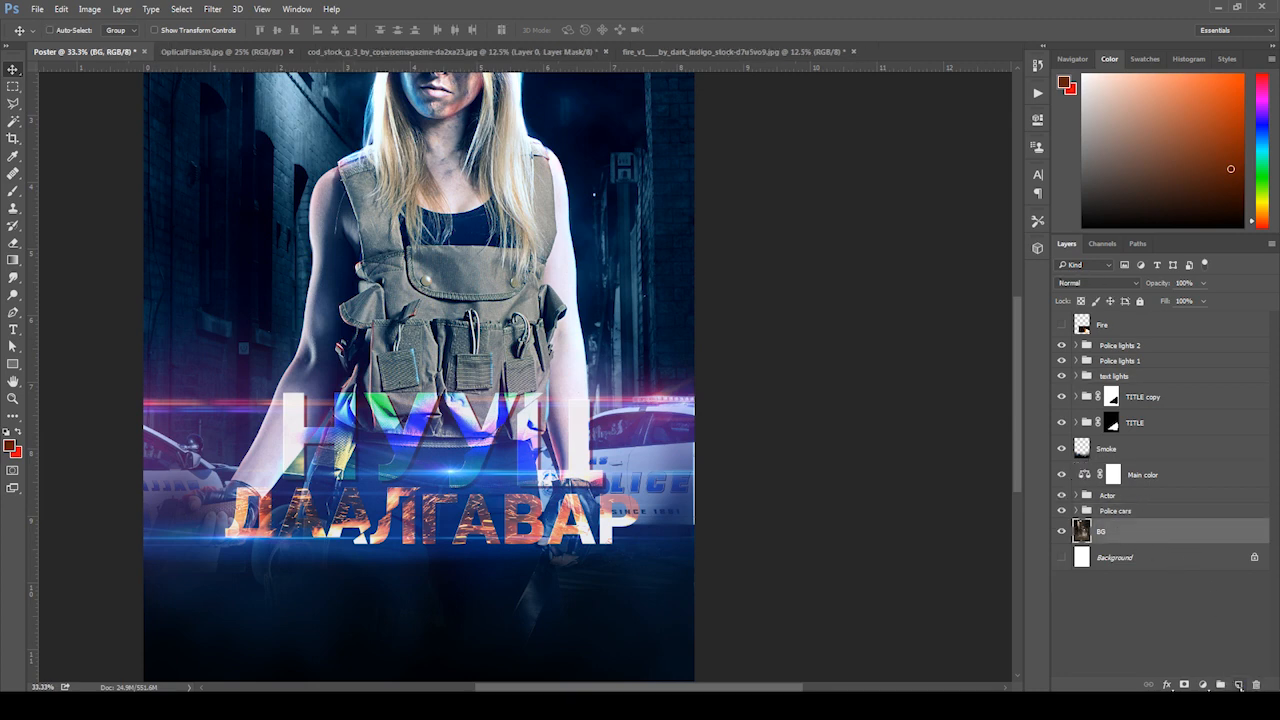
{"action": "left_click", "coordinate": [1238, 685]}
{"action": "key", "text": "b"}
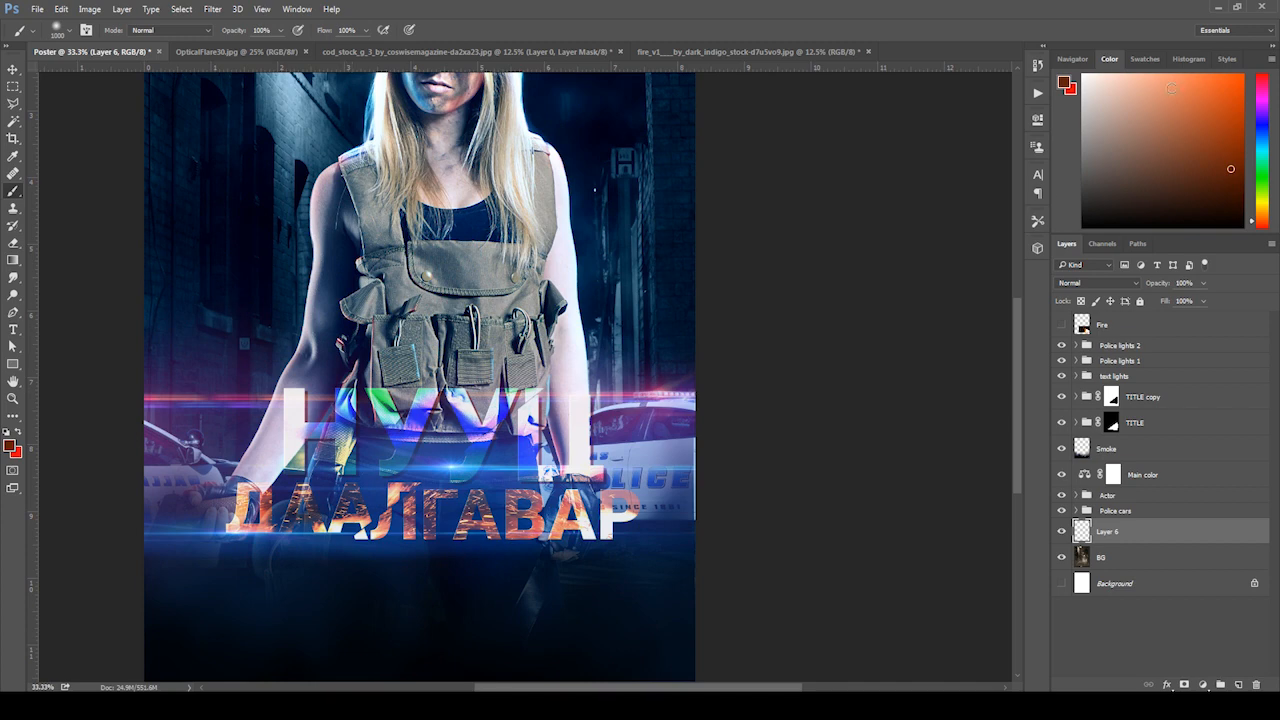
{"action": "left_click", "coordinate": [1242, 76]}
{"action": "left_click_drag", "start_coordinate": [1263, 98], "coordinate": [1267, 79]}
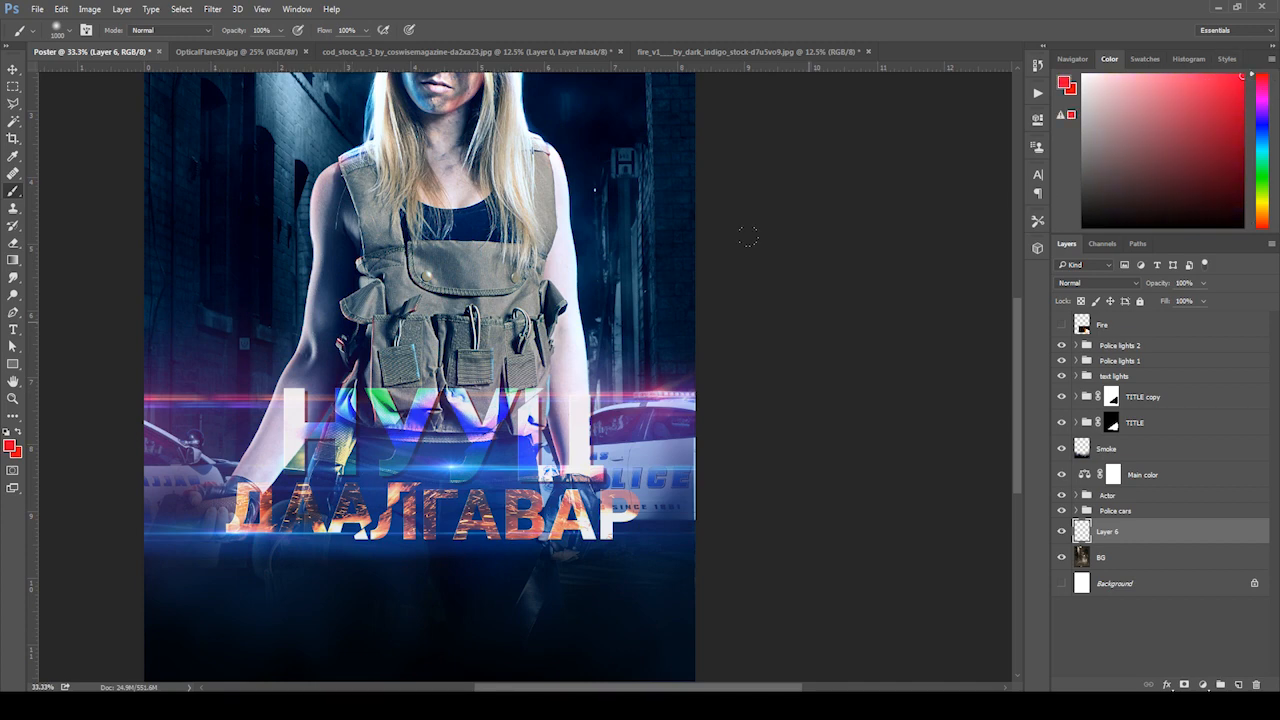
- Paint a soft bright red glow on the new layer, just above the police car on the poster's right side
{"action": "left_click", "coordinate": [670, 332]}
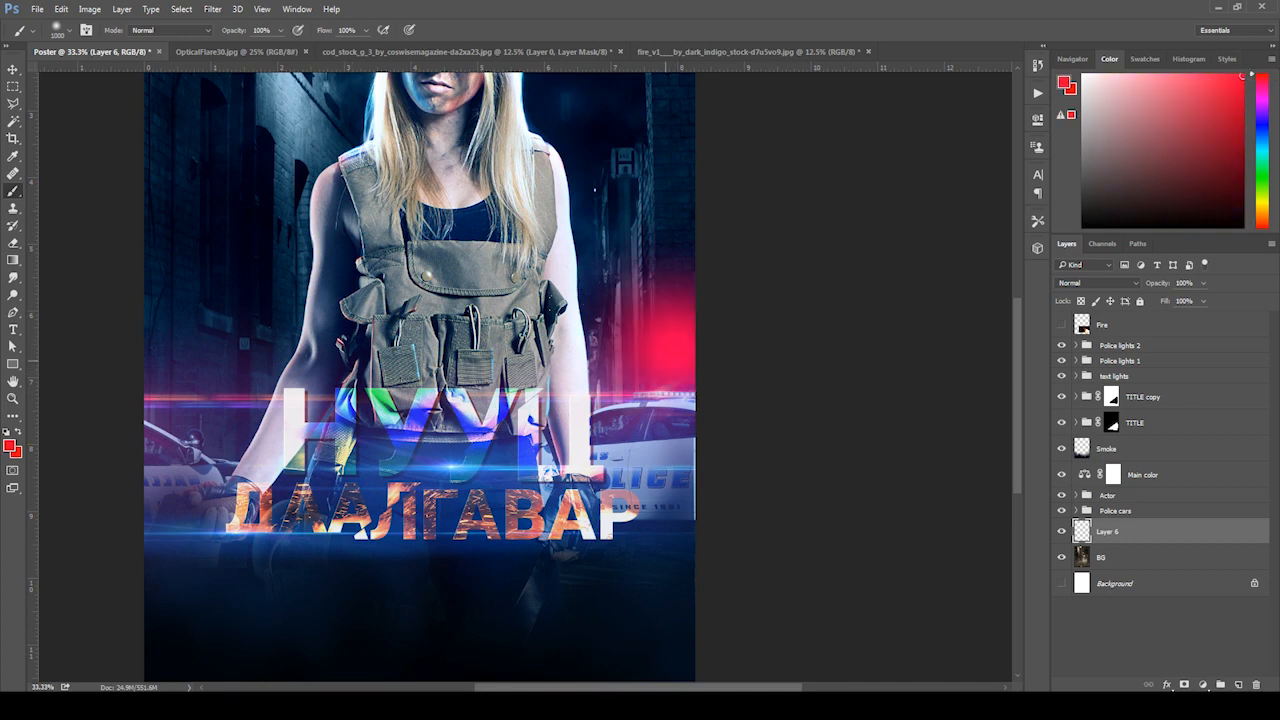
{"action": "left_click_drag", "start_coordinate": [666, 361], "coordinate": [635, 361]}
{"action": "left_click", "coordinate": [650, 358]}
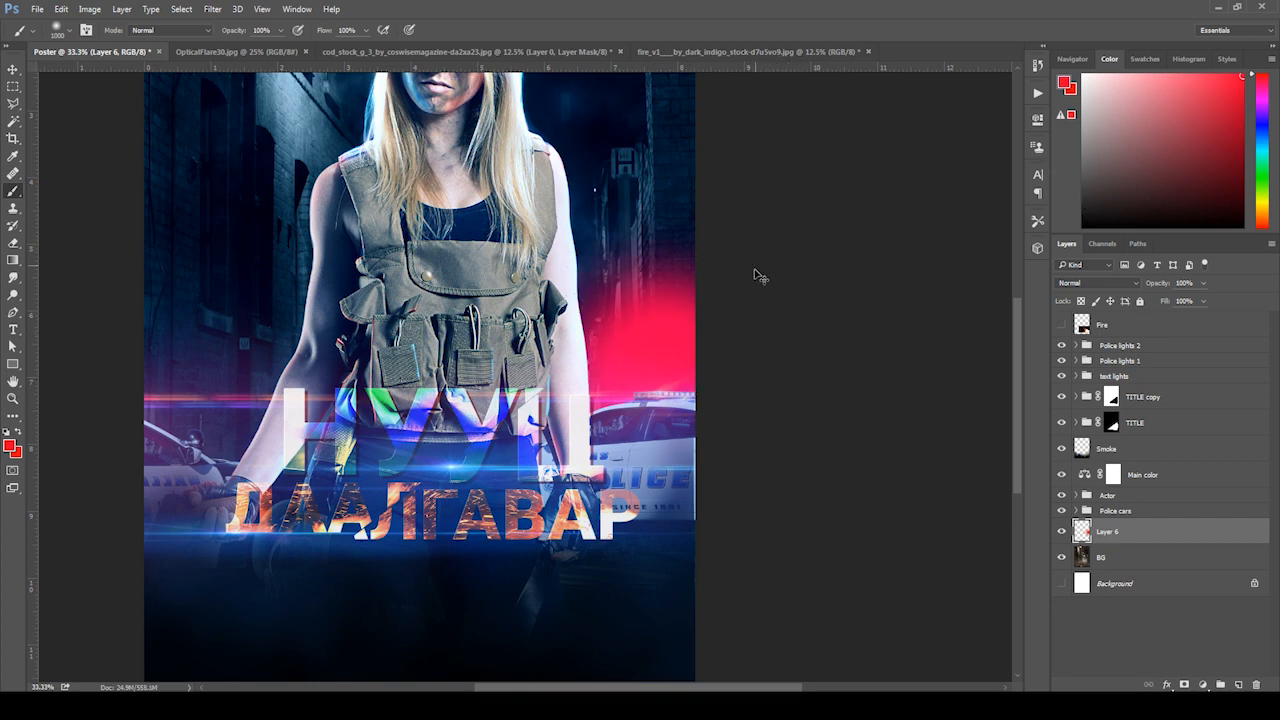
{"action": "key", "text": "ctrl+u"}
{"action": "key", "text": "Escape"}
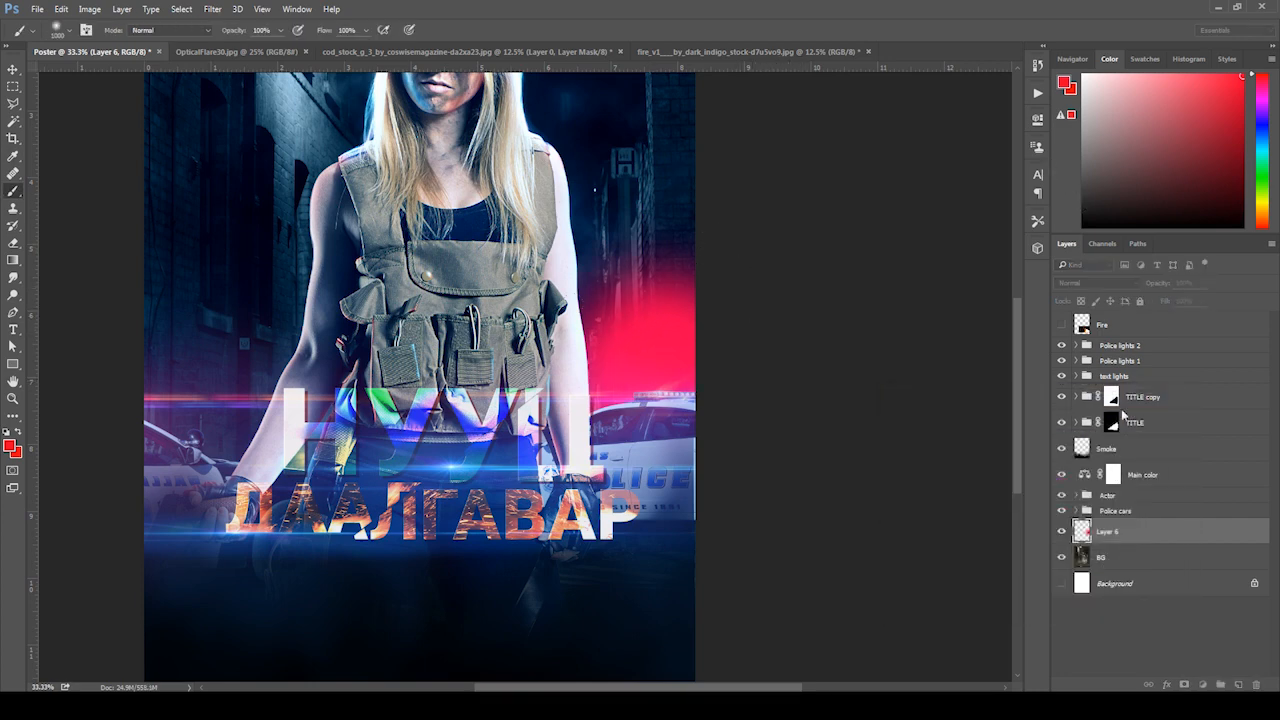
{"action": "left_click", "coordinate": [1180, 475]}
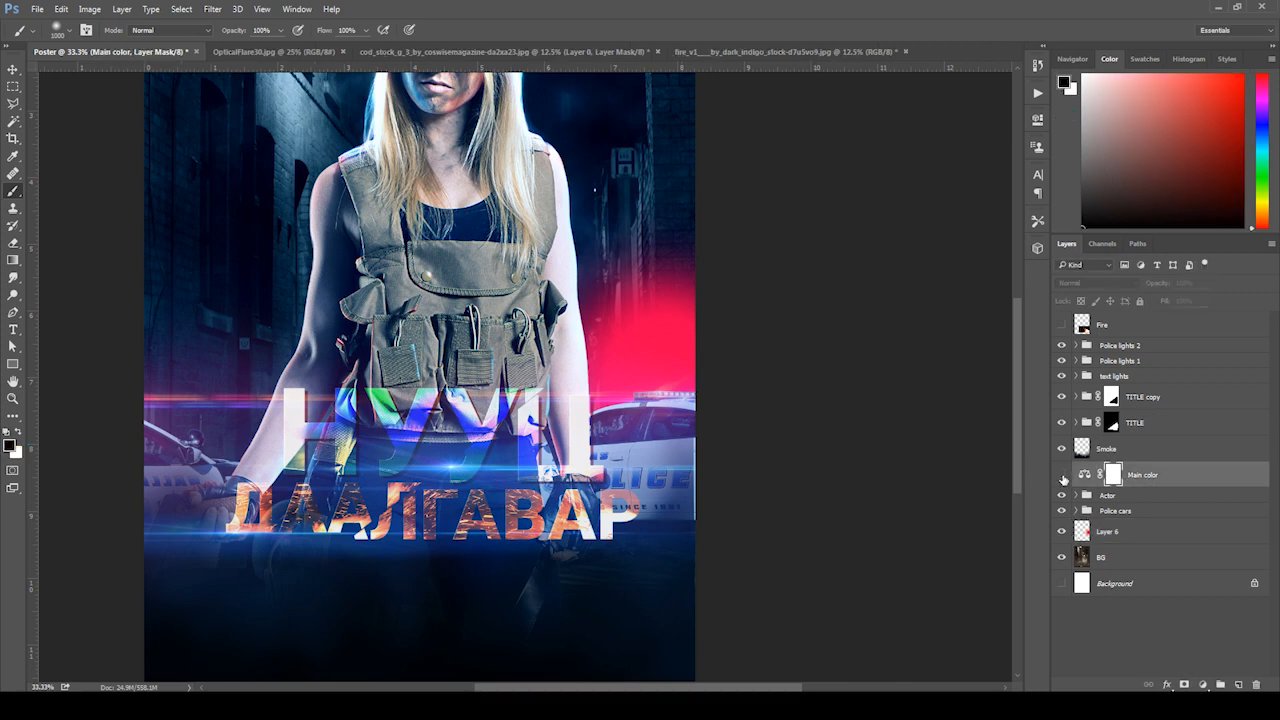
{"action": "left_click", "coordinate": [1062, 475]}
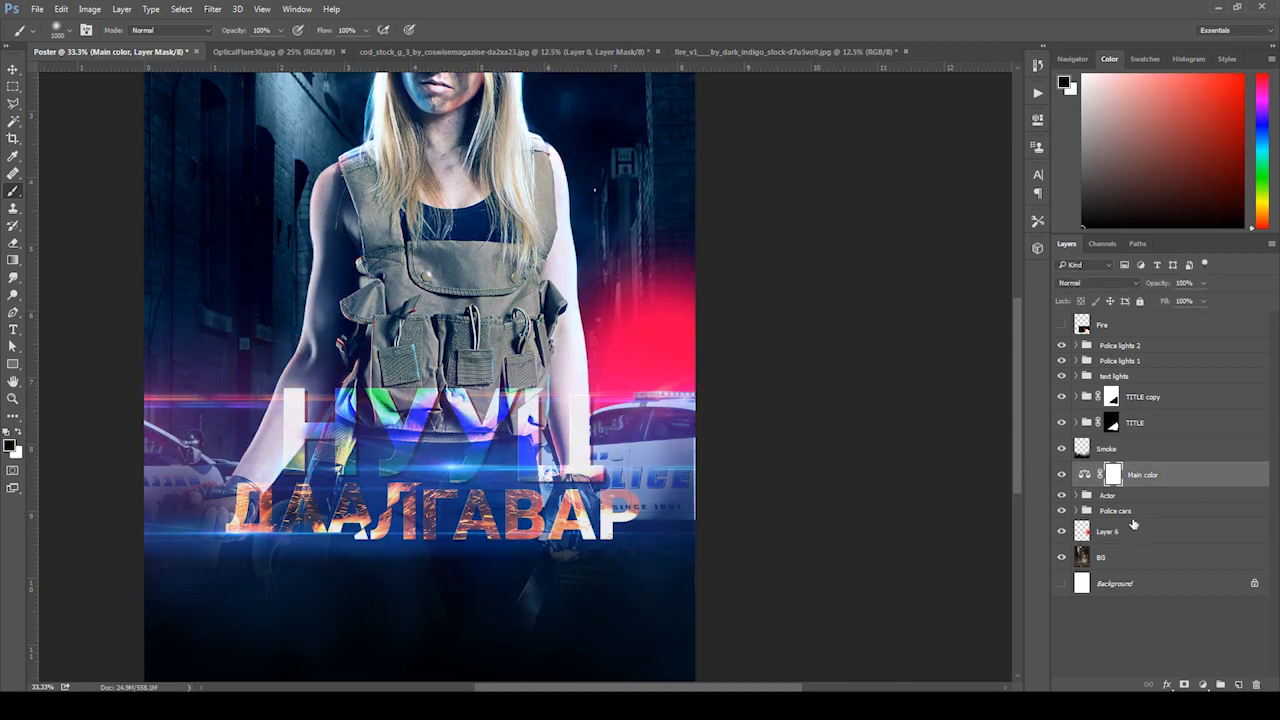
{"action": "left_click", "coordinate": [1133, 530]}
{"action": "key", "text": "ctrl+u"}
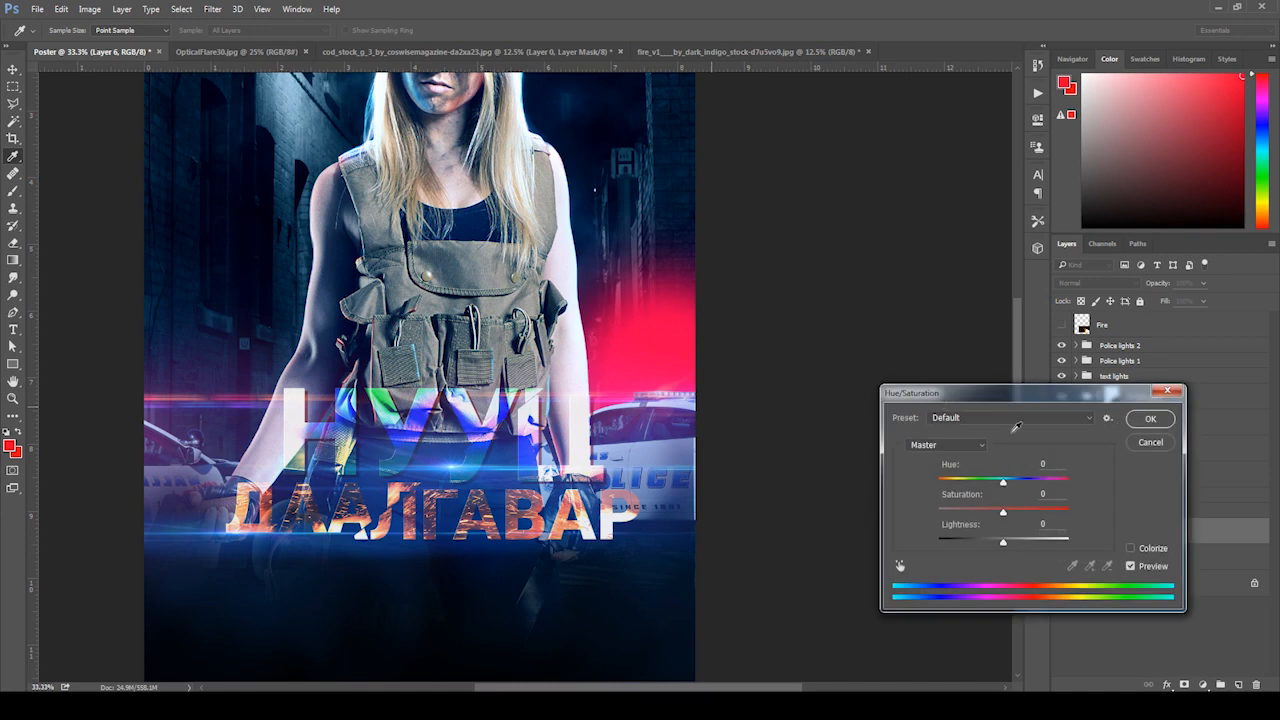
{"action": "left_click", "coordinate": [1150, 418]}
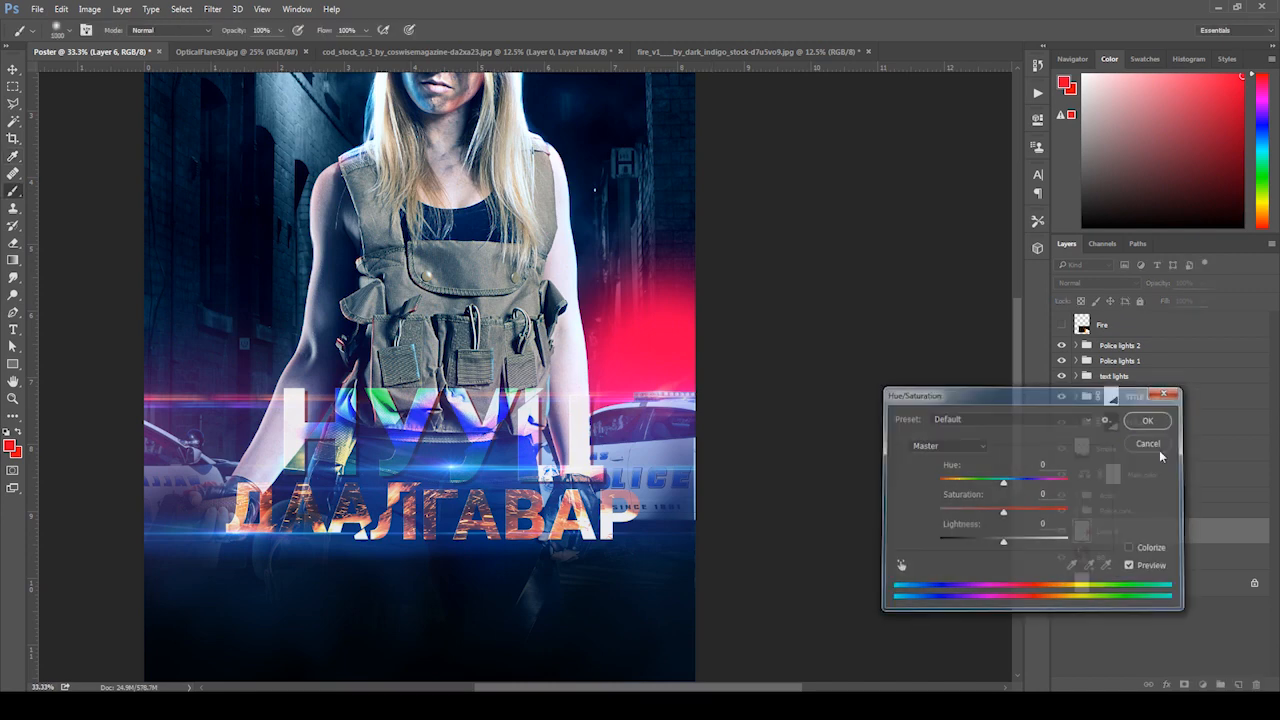
{"action": "key", "text": "b"}
{"action": "key", "text": "u"}
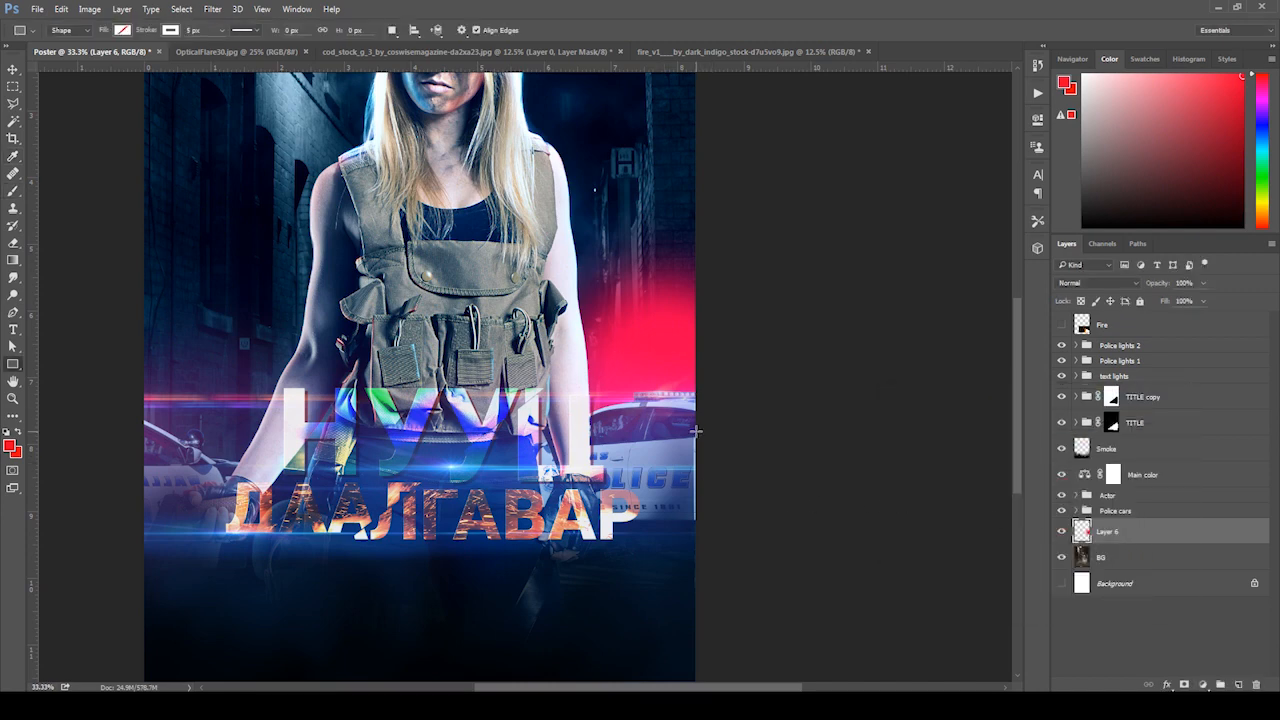
- Shift the hue of the painted red glow by +12 with Hue/Saturation
{"action": "key", "text": "ctrl+u"}
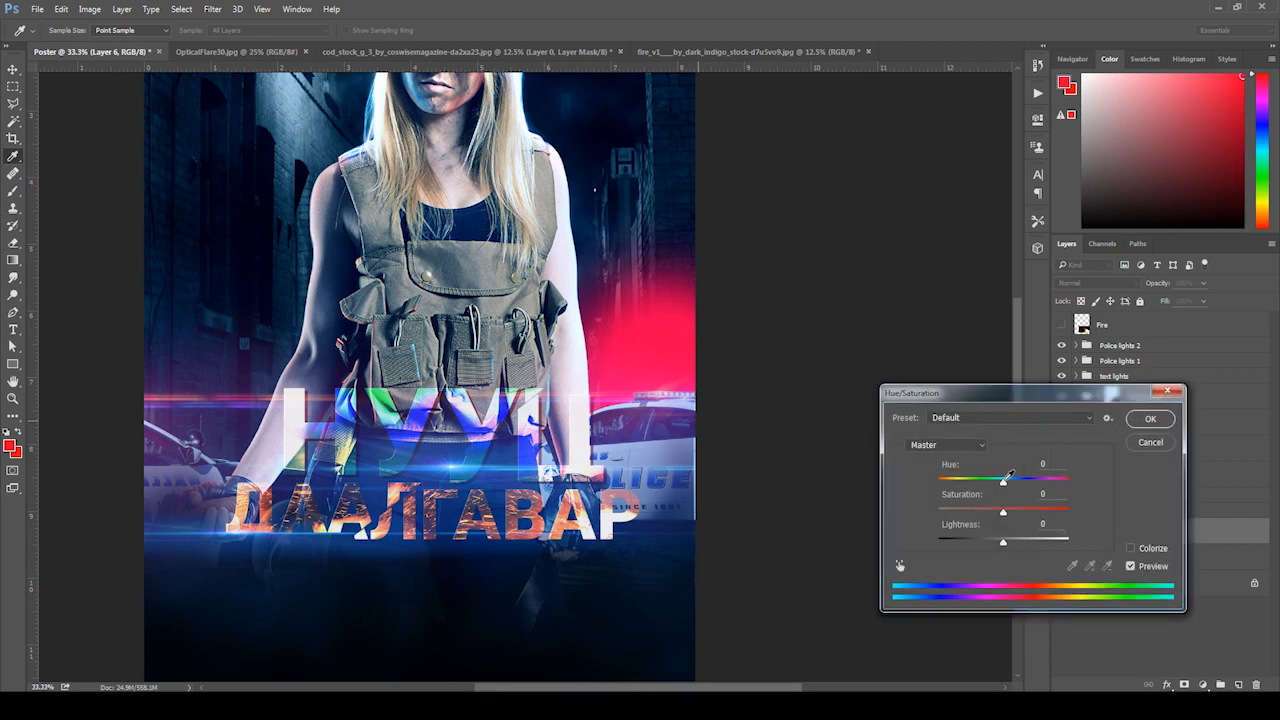
{"action": "left_click_drag", "start_coordinate": [1004, 482], "coordinate": [1013, 487]}
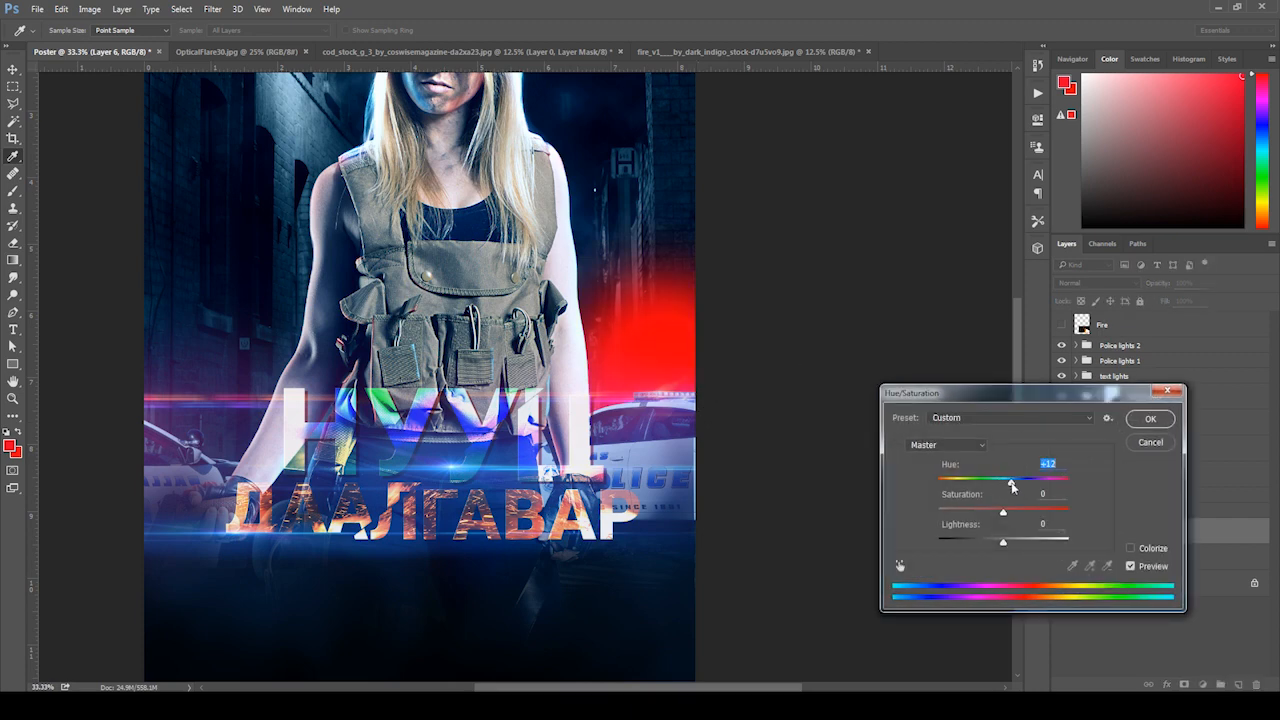
{"action": "left_click", "coordinate": [1150, 418]}
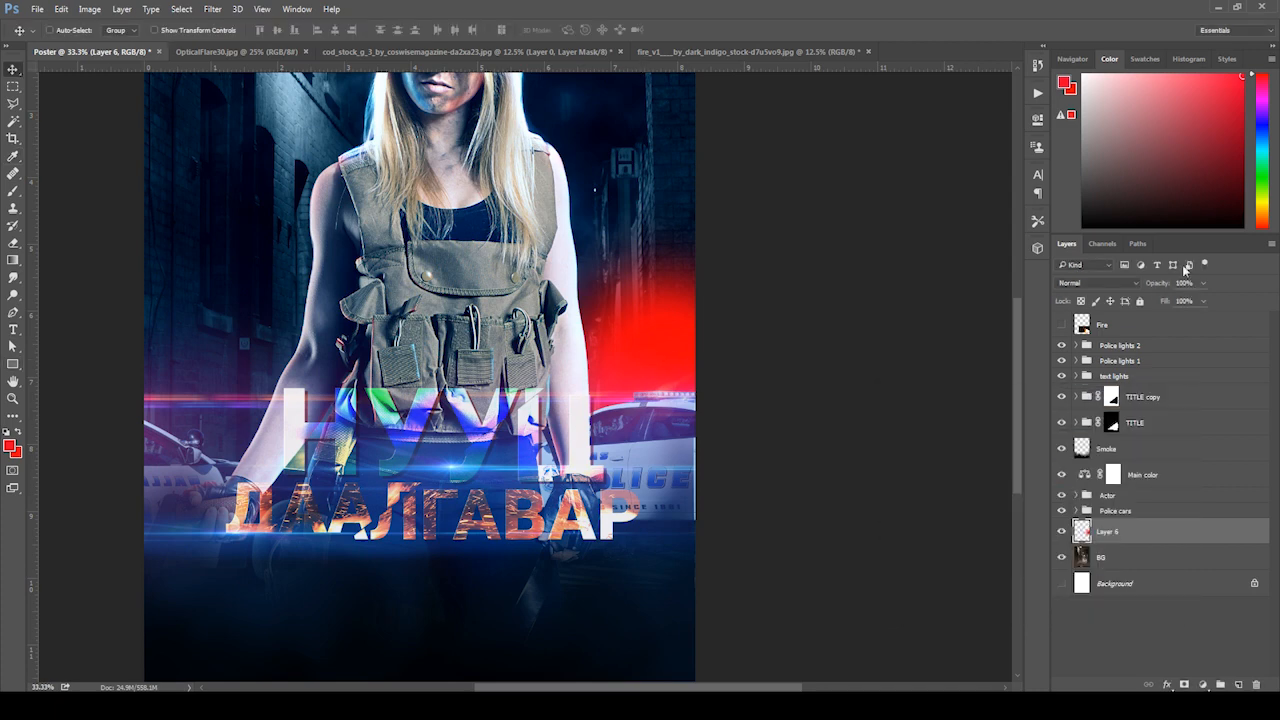
- Try Screen and Multiply on the red glow layer, and set it to Overlay at 82% opacity
{"action": "left_click", "coordinate": [1100, 283]}
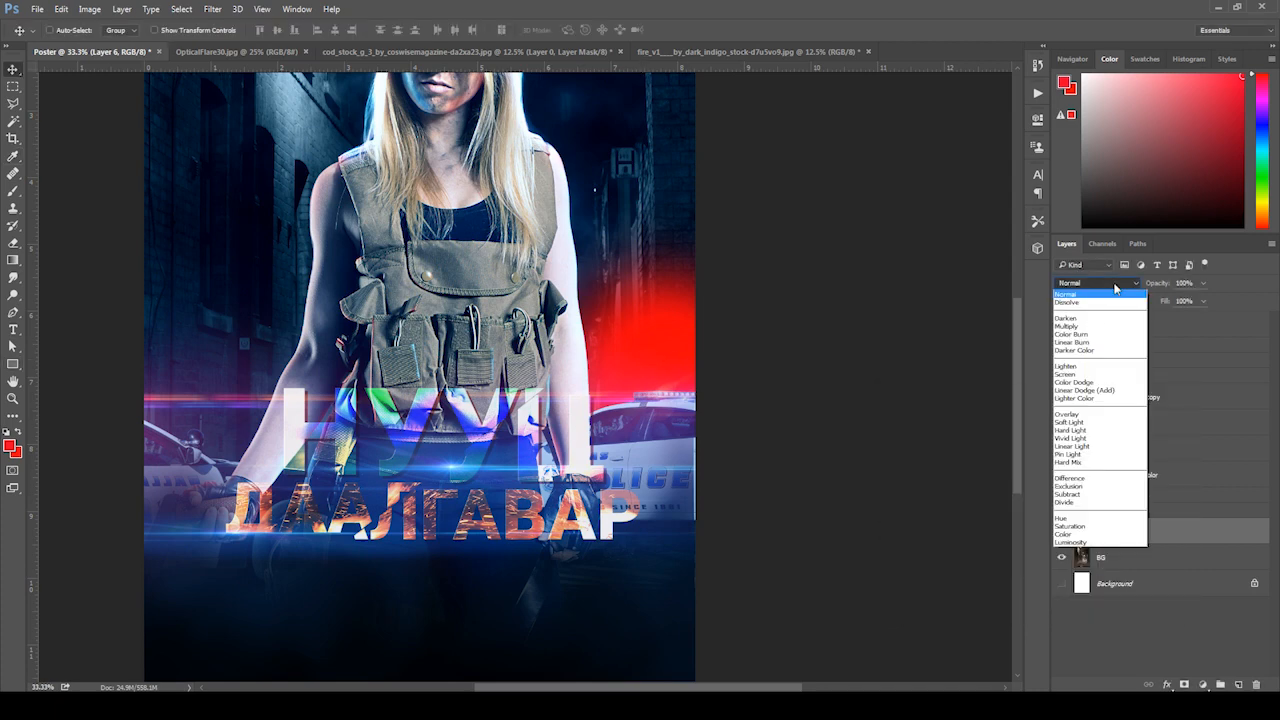
{"action": "left_click", "coordinate": [1095, 375]}
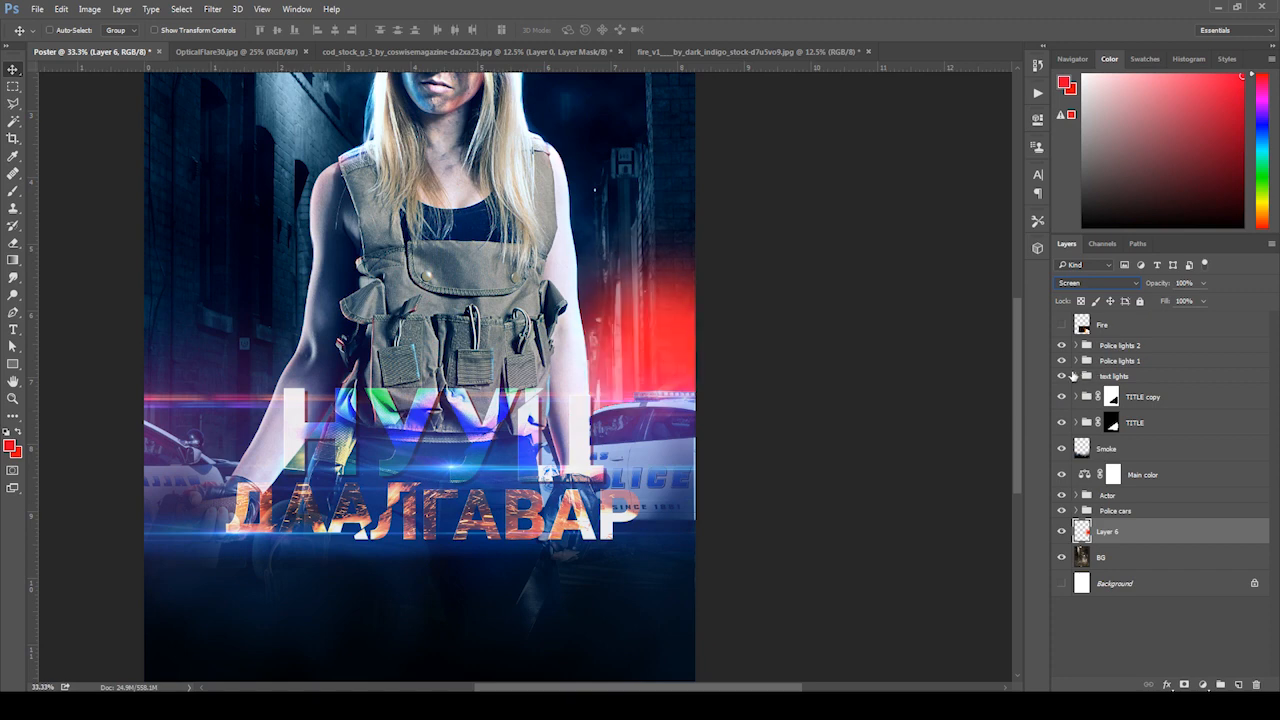
{"action": "left_click", "coordinate": [1078, 284]}
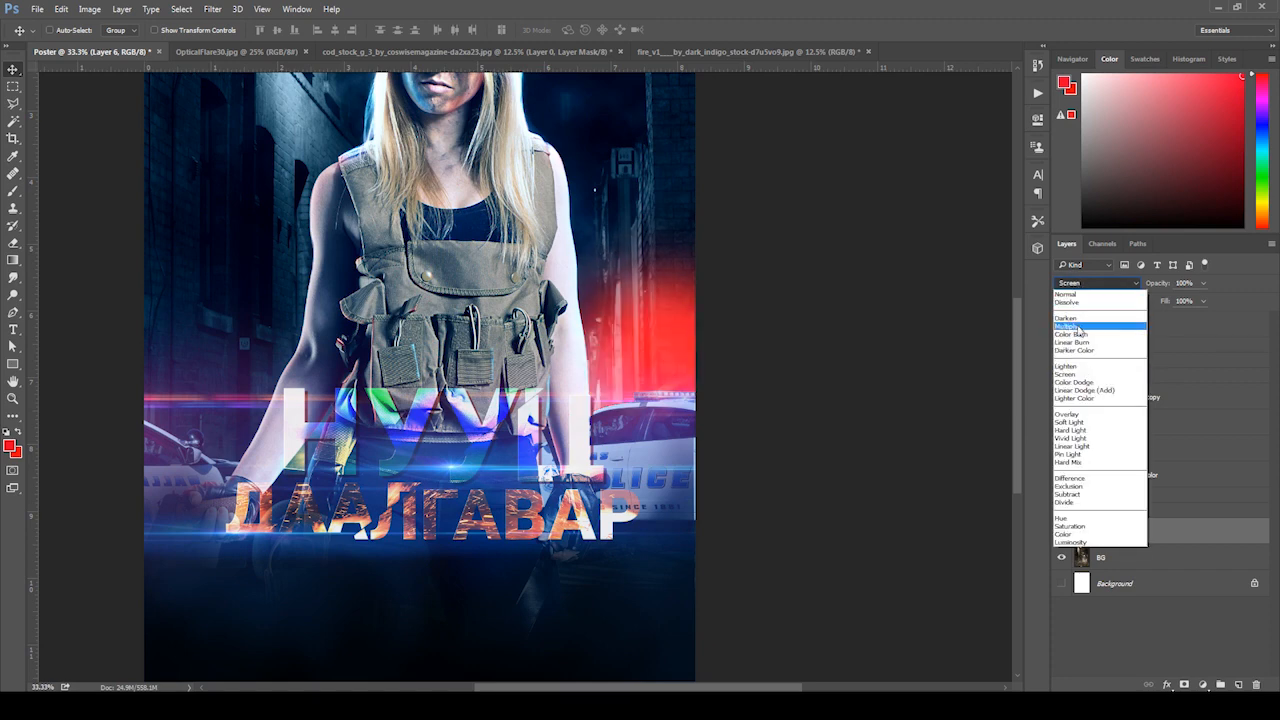
{"action": "left_click", "coordinate": [1076, 306]}
{"action": "left_click", "coordinate": [1075, 287]}
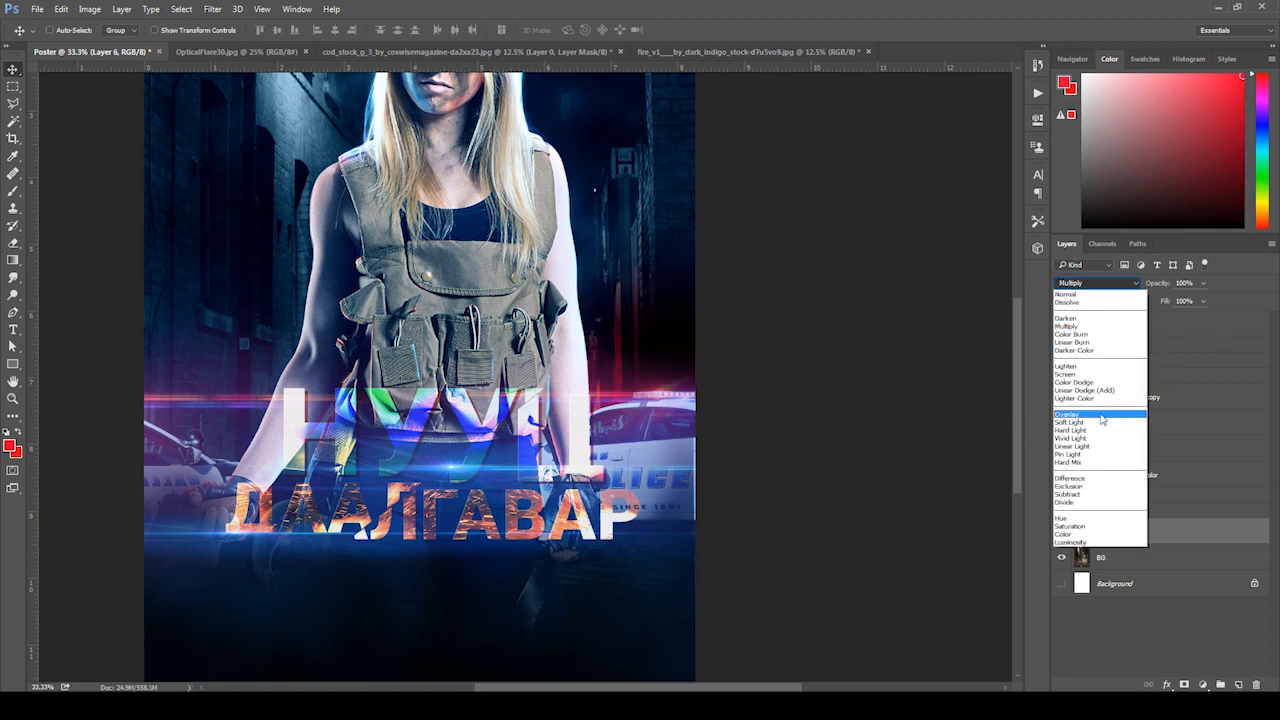
{"action": "left_click", "coordinate": [1100, 418]}
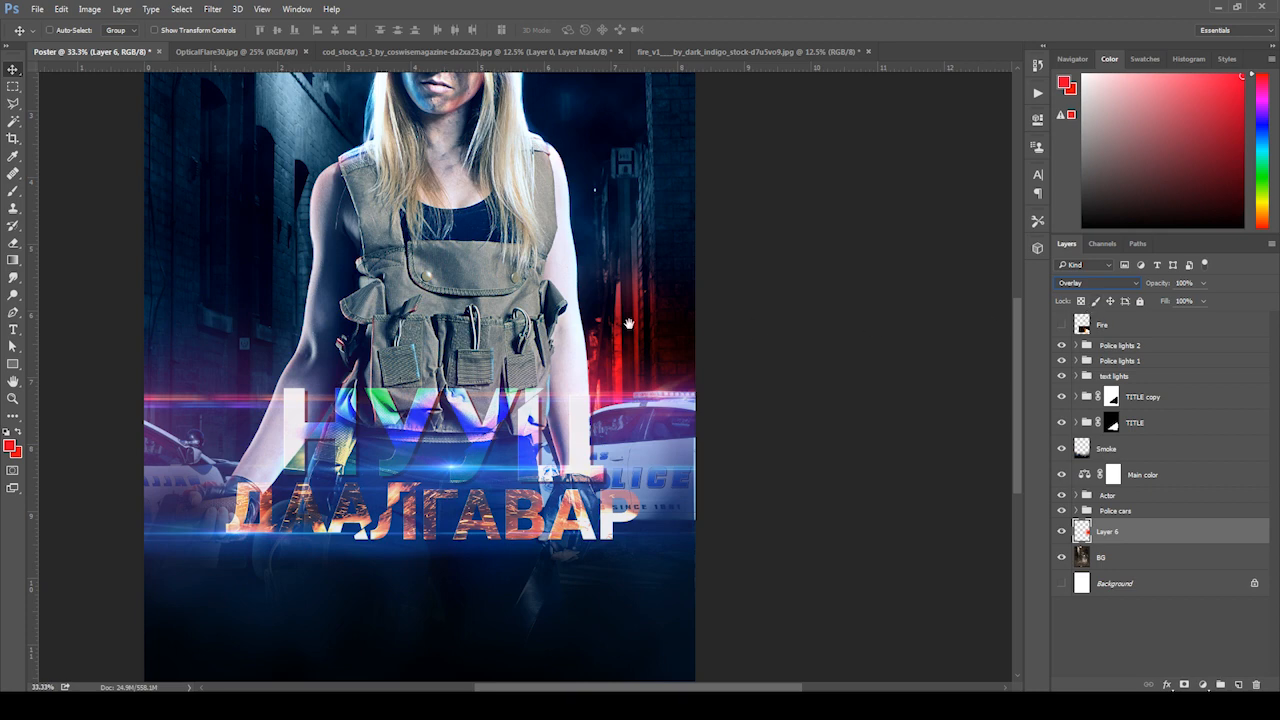
{"action": "left_click_drag", "start_coordinate": [626, 322], "coordinate": [714, 352]}
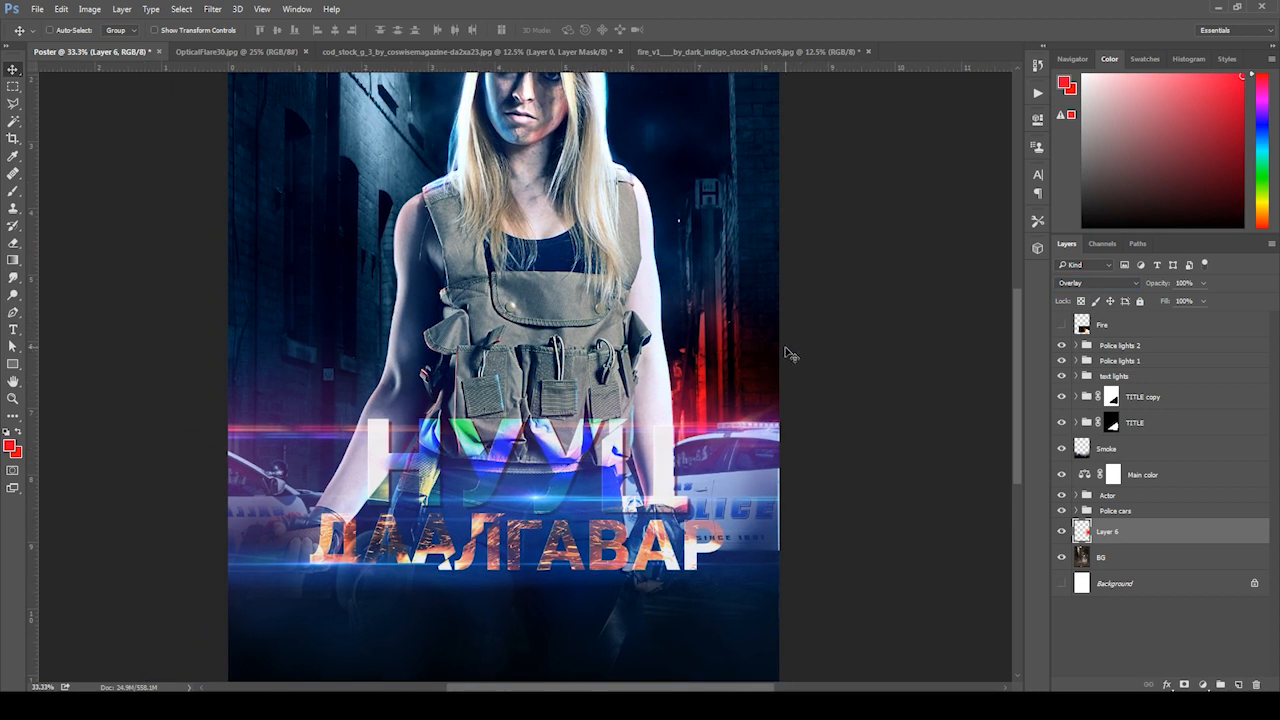
{"action": "left_click", "coordinate": [1203, 283]}
{"action": "left_click_drag", "start_coordinate": [1204, 301], "coordinate": [1184, 302]}
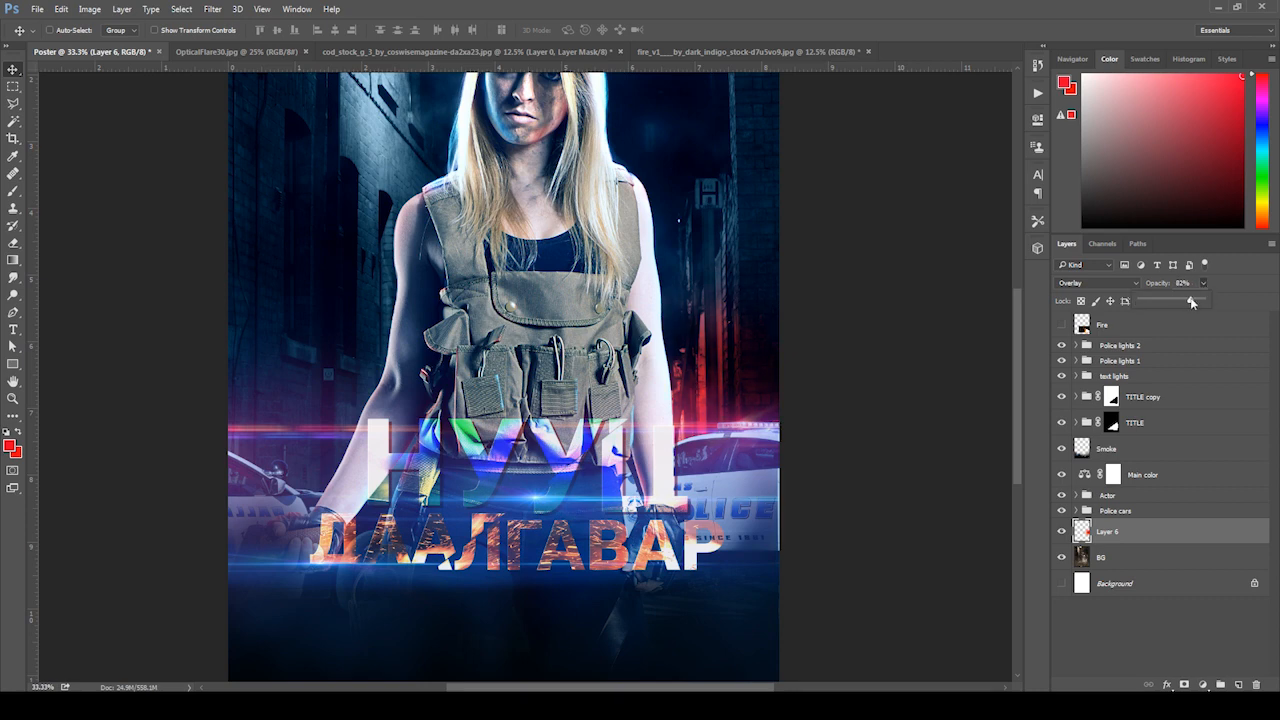
- Duplicate the red glow onto the poster's left side above the other police car, rotate the copy 180° and nudge it inward
{"action": "left_click_drag", "start_coordinate": [708, 436], "coordinate": [817, 406]}
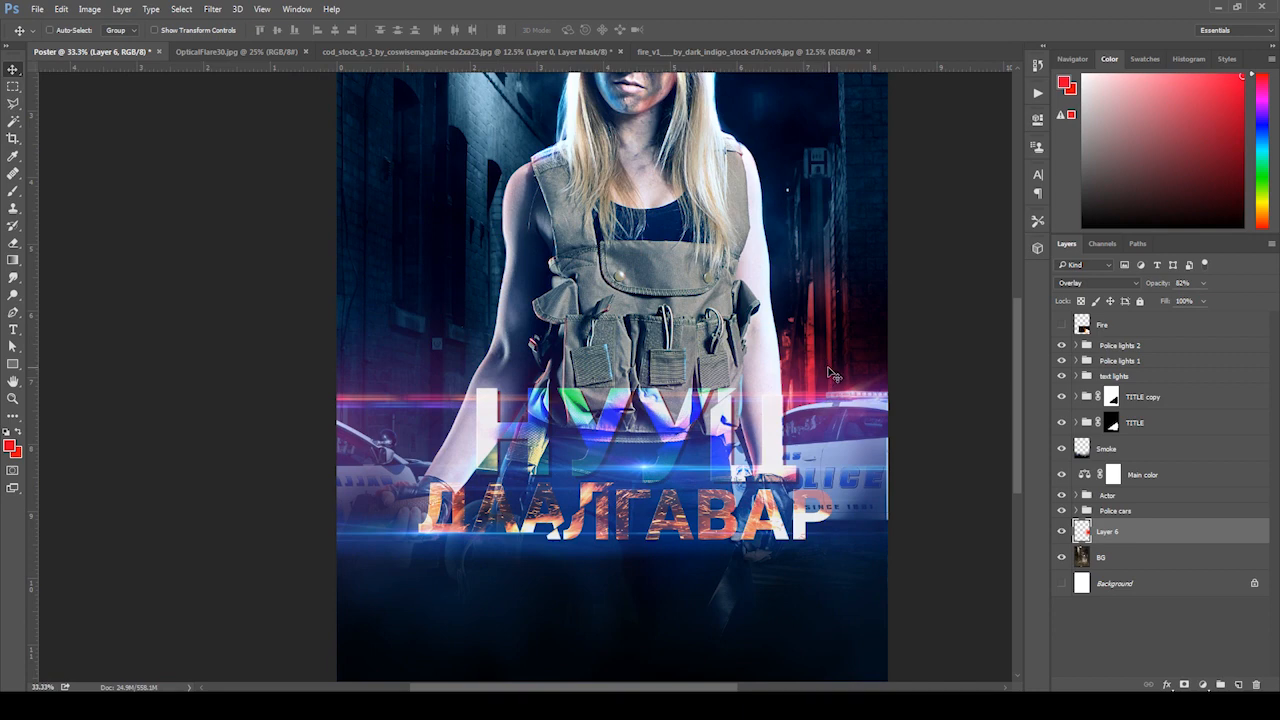
{"action": "left_click_drag", "start_coordinate": [863, 371], "coordinate": [360, 412]}
{"action": "key", "text": "ctrl+t"}
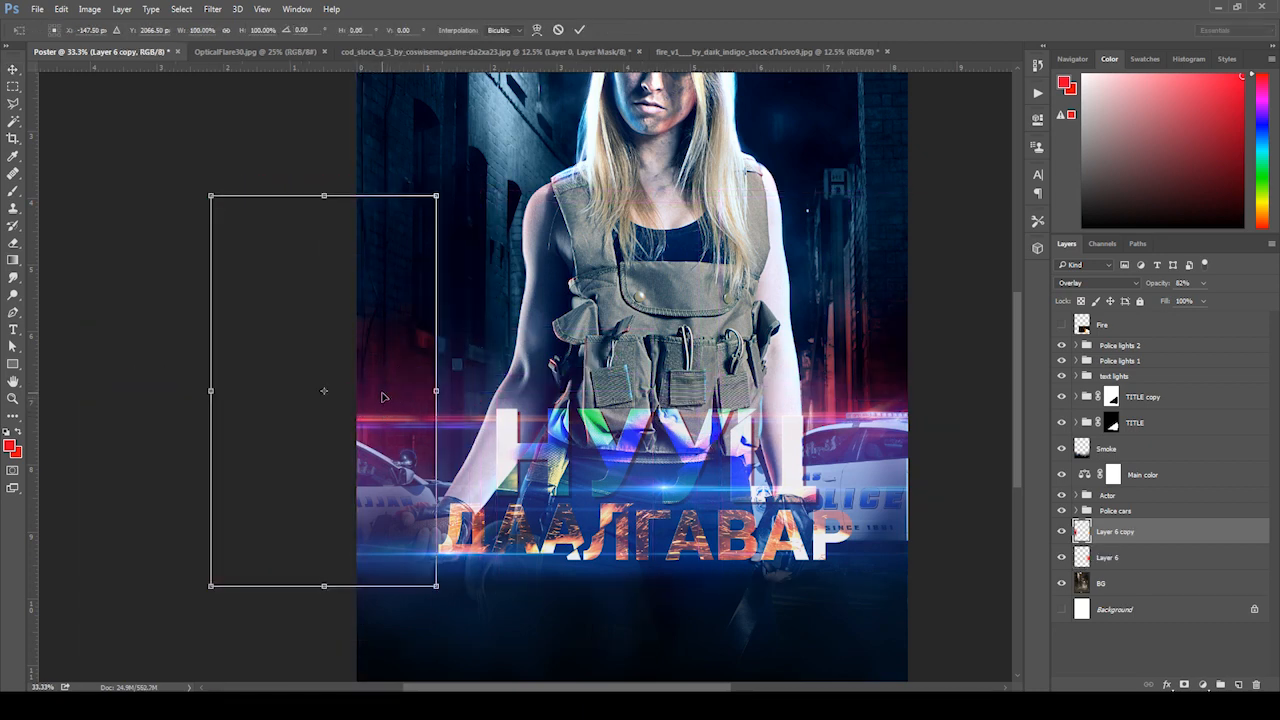
{"action": "right_click", "coordinate": [383, 394]}
{"action": "left_click", "coordinate": [425, 544]}
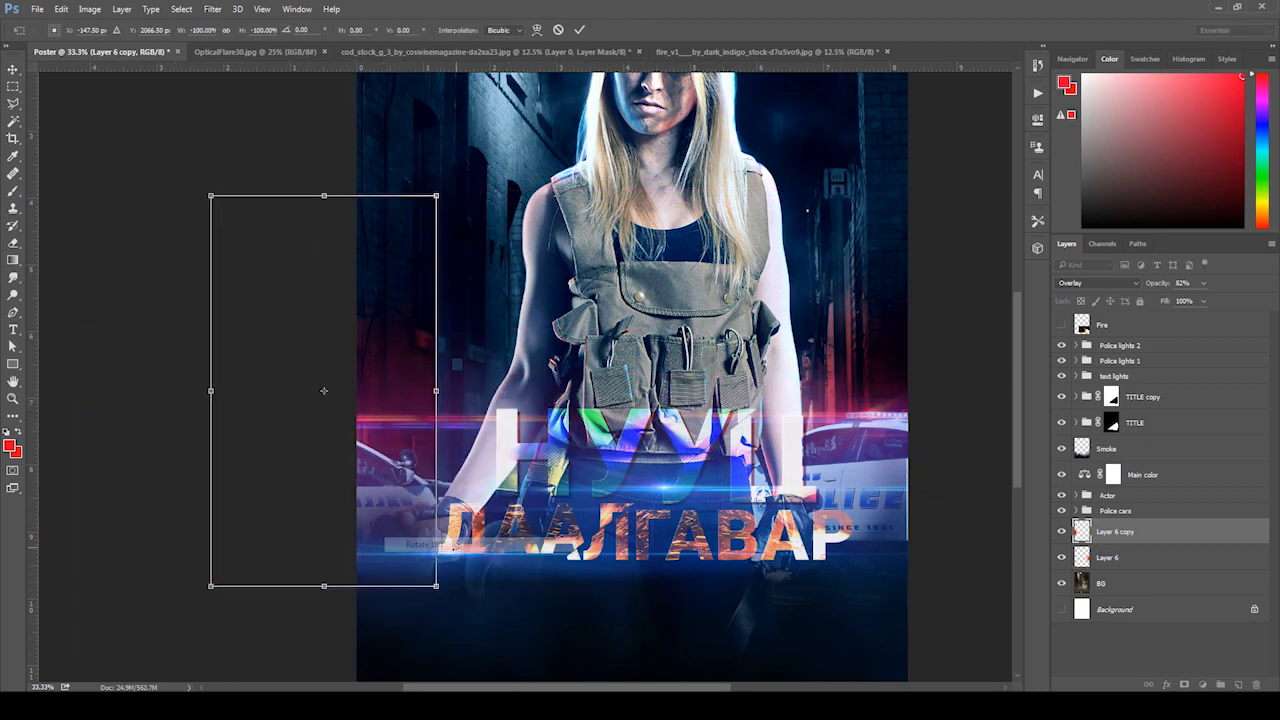
{"action": "key", "text": "Return"}
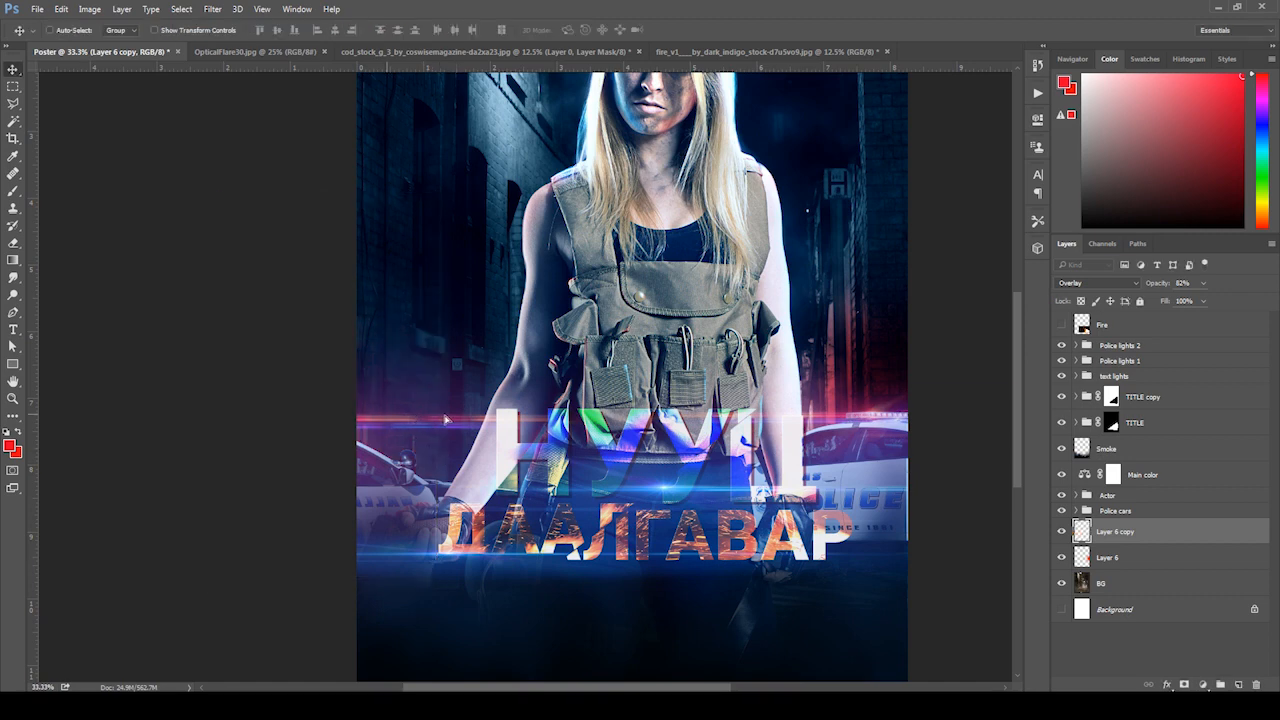
{"action": "left_click_drag", "start_coordinate": [446, 420], "coordinate": [497, 427]}
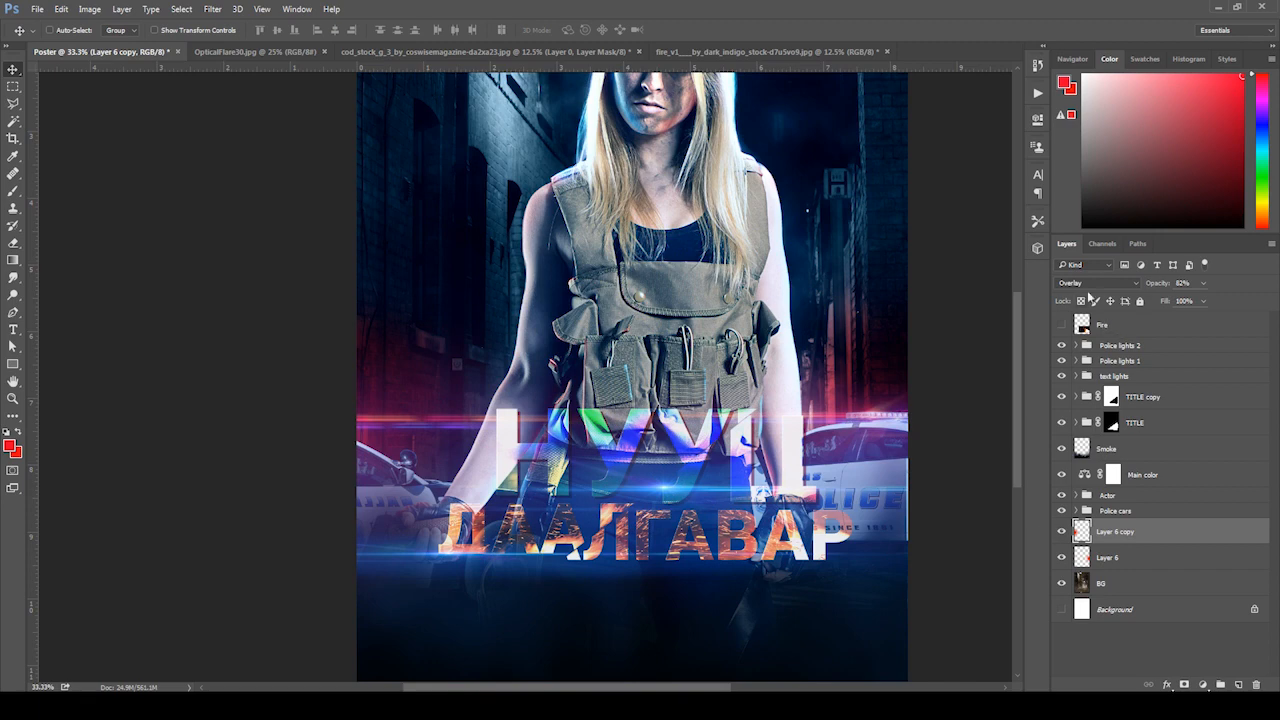
- Set the copied red glow layer to Linear Dodge (Add) blending at 36% opacity
{"action": "left_click", "coordinate": [1082, 285]}
{"action": "left_click", "coordinate": [1098, 390]}
{"action": "left_click", "coordinate": [1098, 285]}
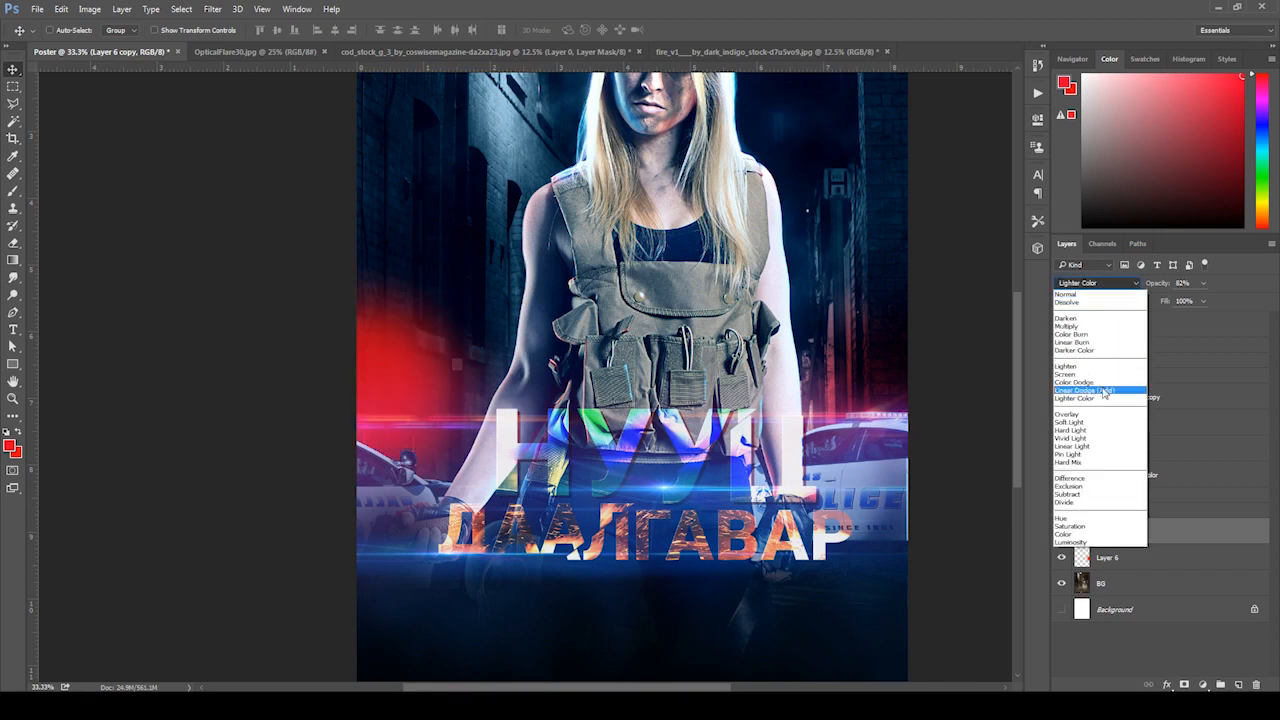
{"action": "left_click", "coordinate": [1100, 390]}
{"action": "left_click", "coordinate": [1203, 283]}
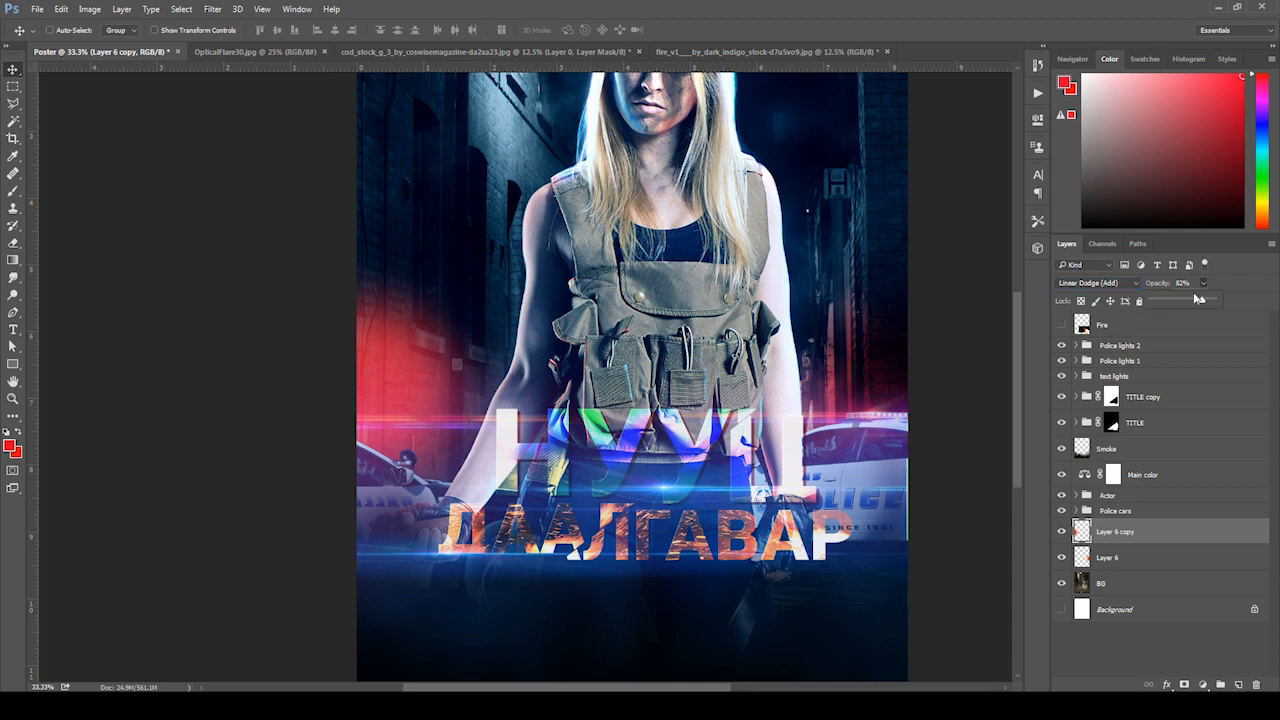
{"action": "left_click_drag", "start_coordinate": [1185, 302], "coordinate": [1176, 303]}
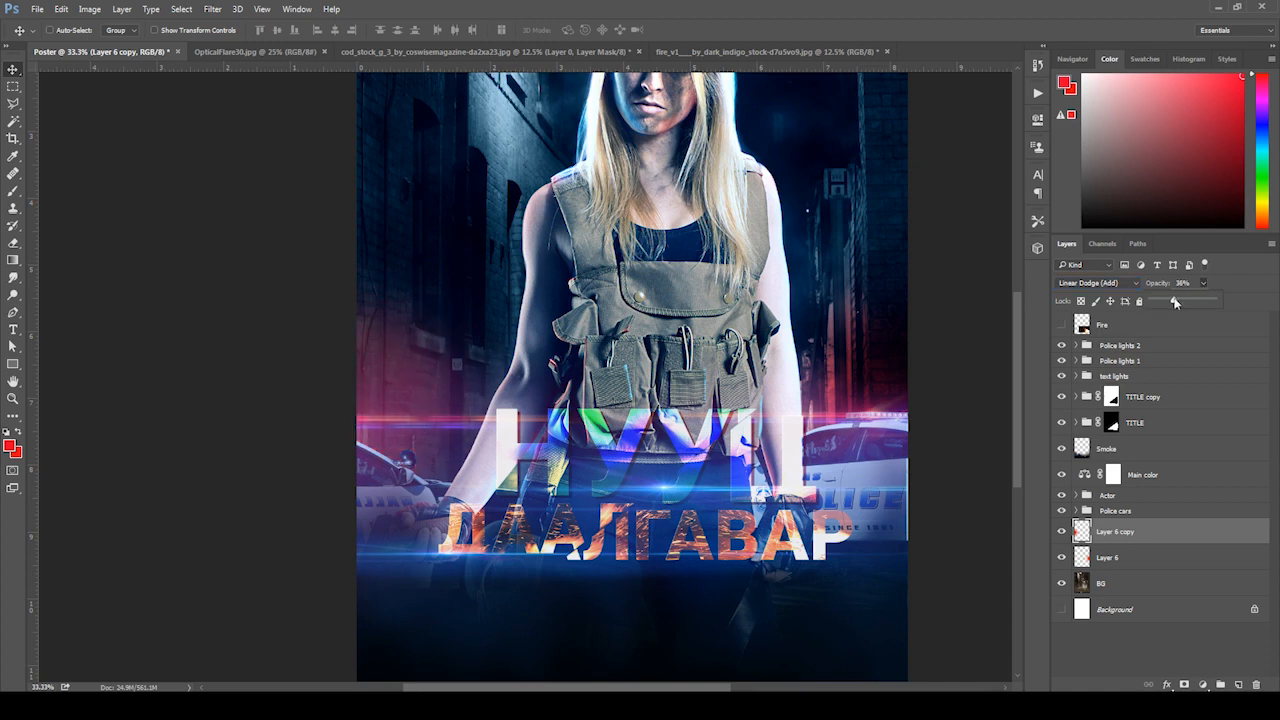
- Set the original red glow layer, Layer 6, to Linear Dodge (Add) at 37% opacity and deselect it
{"action": "left_click", "coordinate": [1122, 557]}
{"action": "left_click", "coordinate": [1095, 283]}
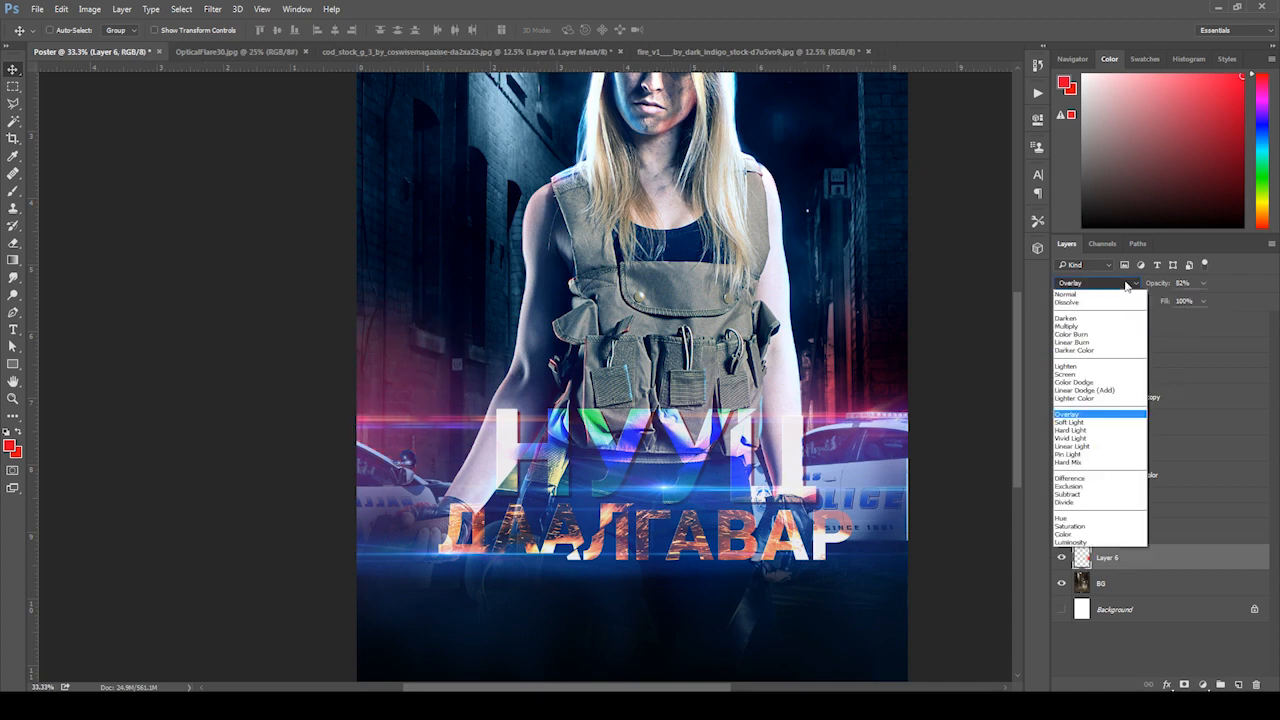
{"action": "left_click", "coordinate": [1119, 389]}
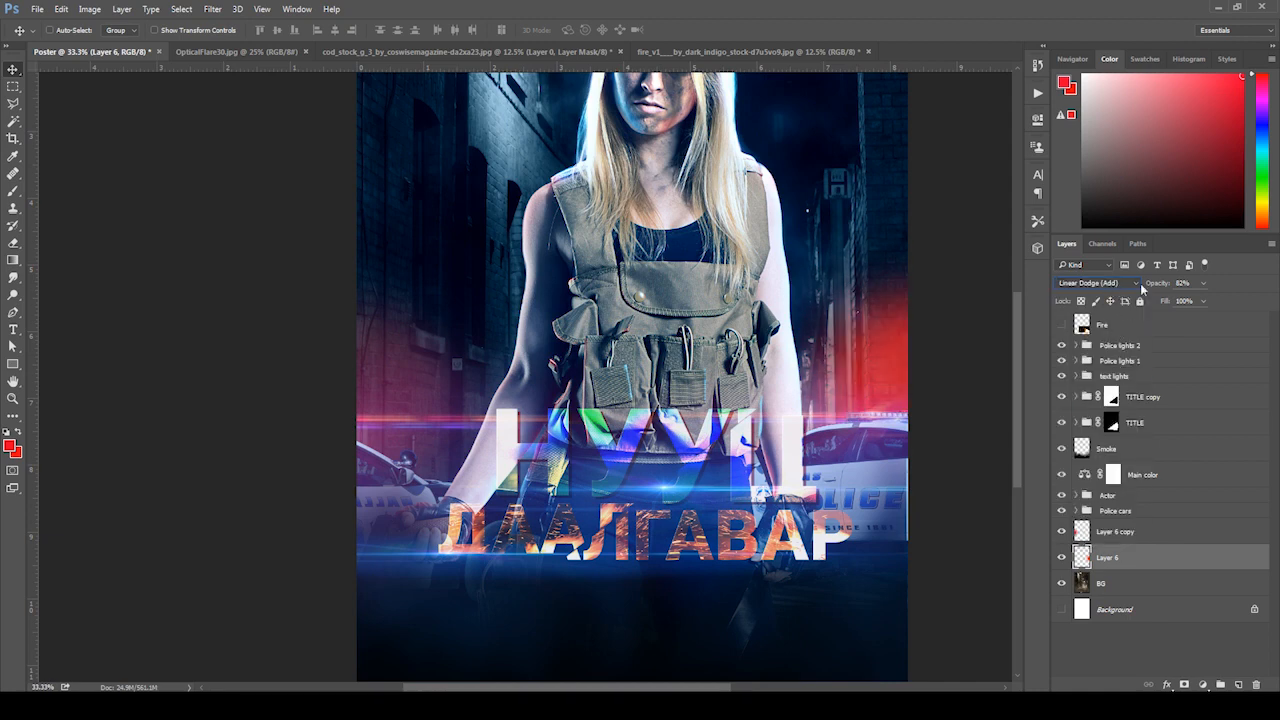
{"action": "left_click", "coordinate": [1203, 283]}
{"action": "left_click_drag", "start_coordinate": [1187, 301], "coordinate": [1175, 303]}
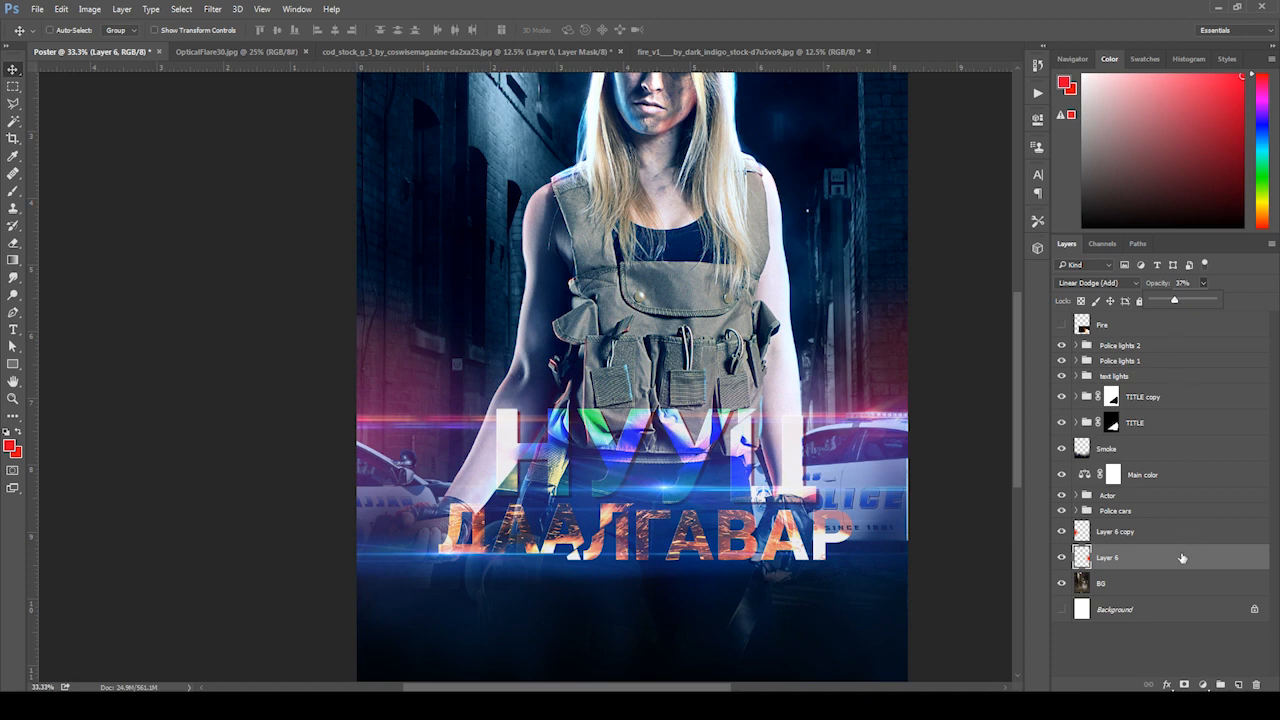
{"action": "left_click", "coordinate": [1160, 648]}
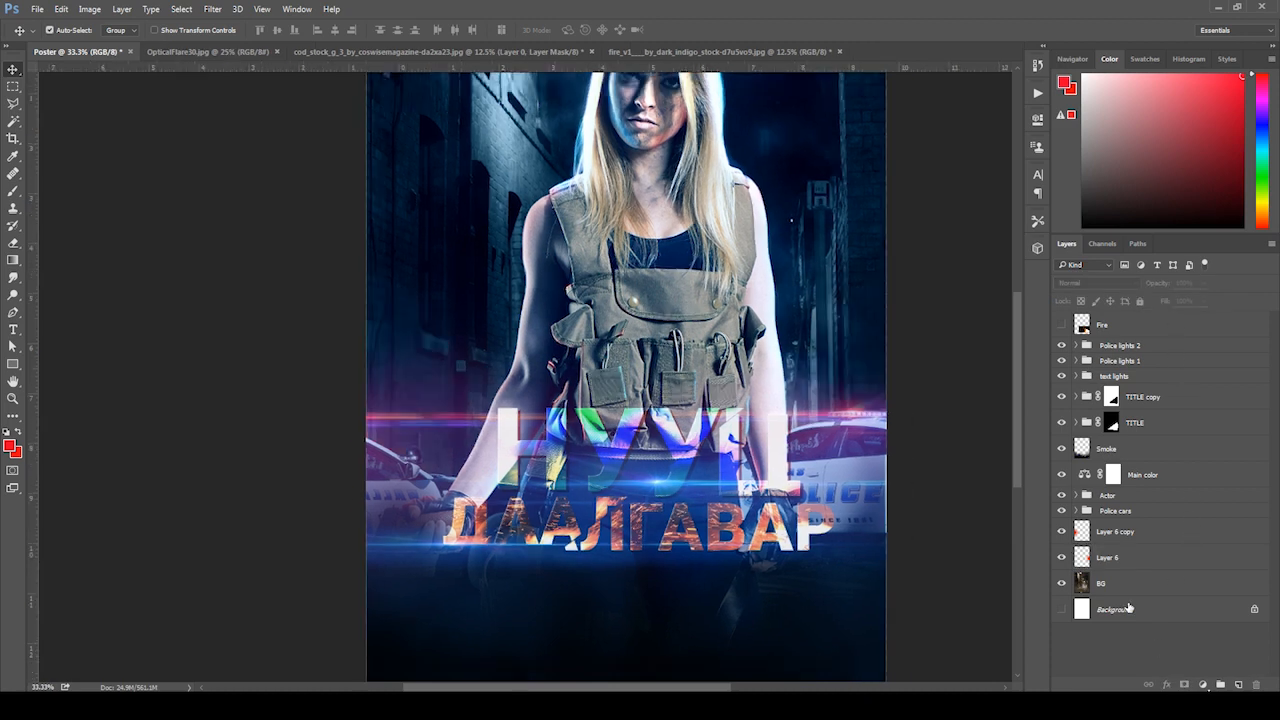
- Move the copied red glow, Layer 6 copy, outward toward the poster's left edge and check the whole composition
{"action": "key", "text": "ctrl+minus"}
{"action": "key", "text": "ctrl+plus"}
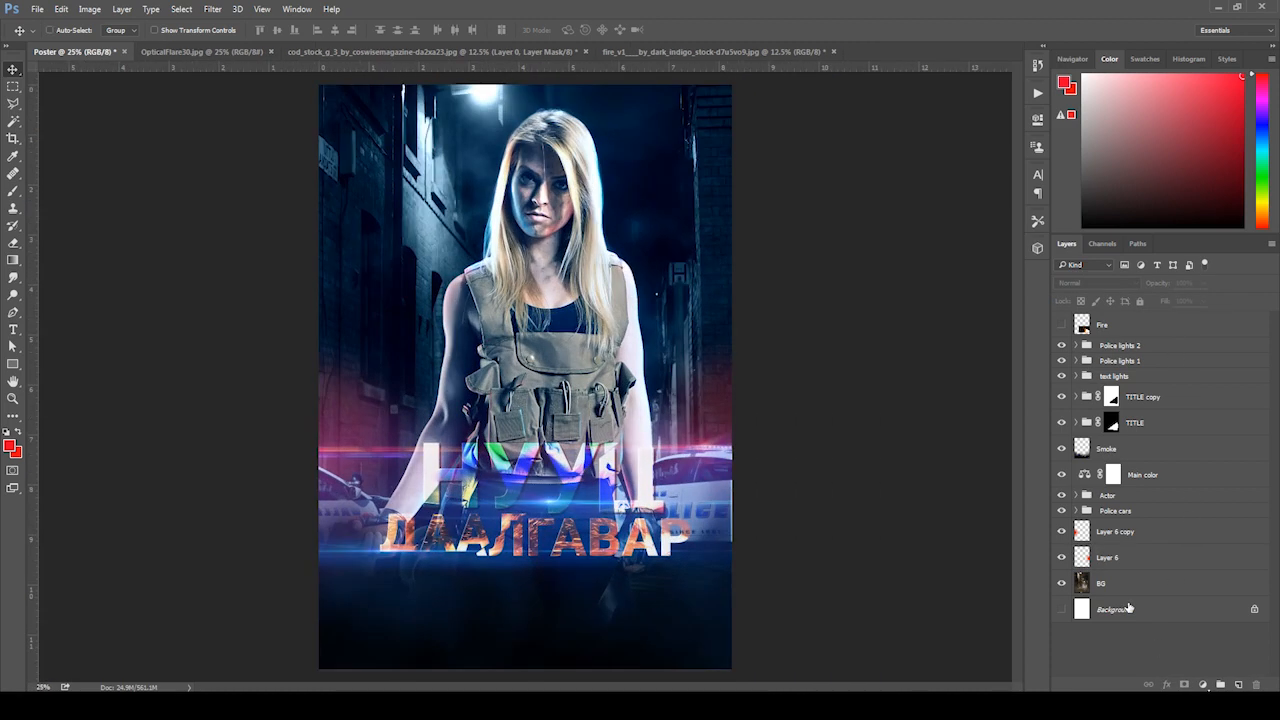
{"action": "left_click", "coordinate": [1108, 527]}
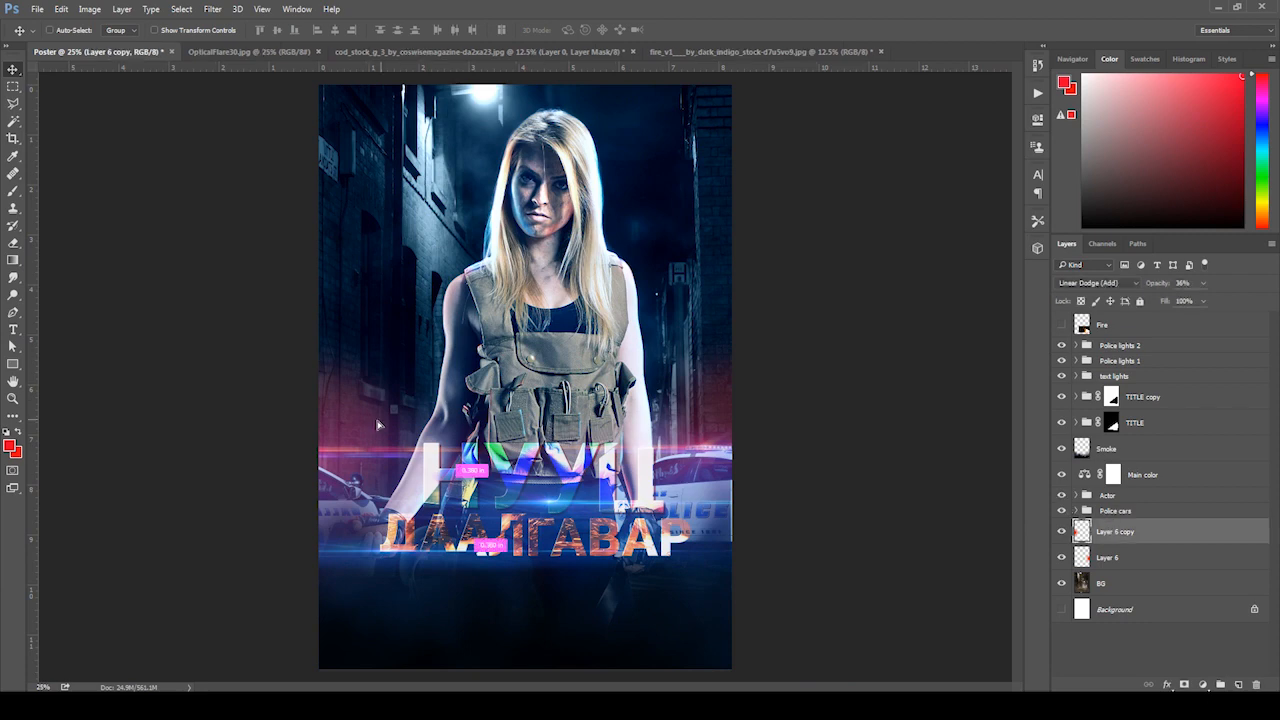
{"action": "left_click_drag", "start_coordinate": [400, 421], "coordinate": [337, 429]}
{"action": "key", "text": "ctrl+minus"}
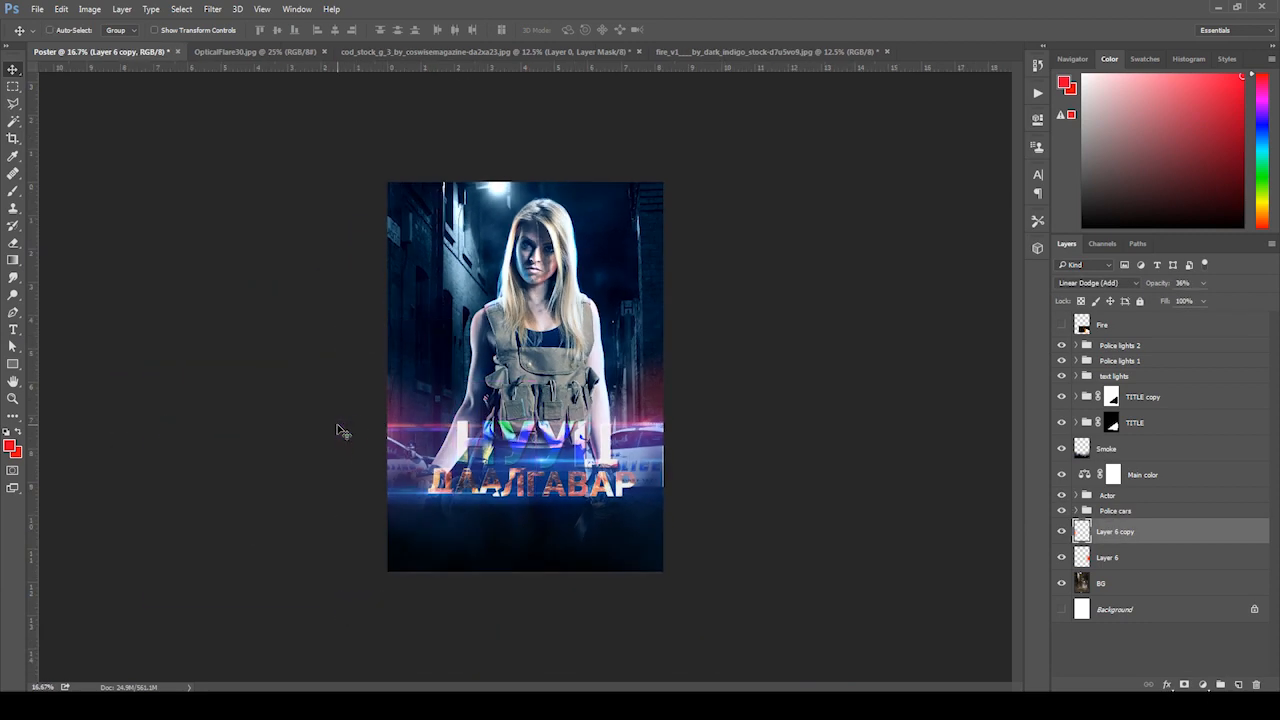
{"action": "key", "text": "ctrl+plus"}
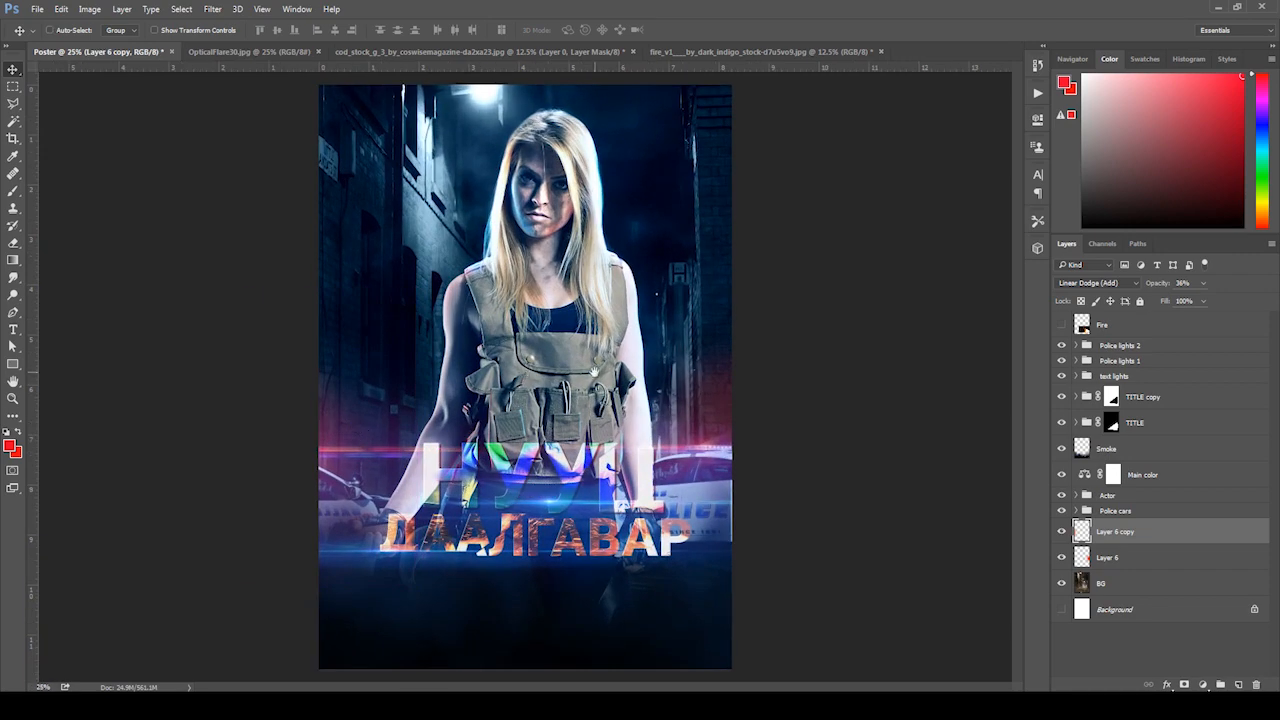
{"action": "key", "text": "ctrl+minus"}
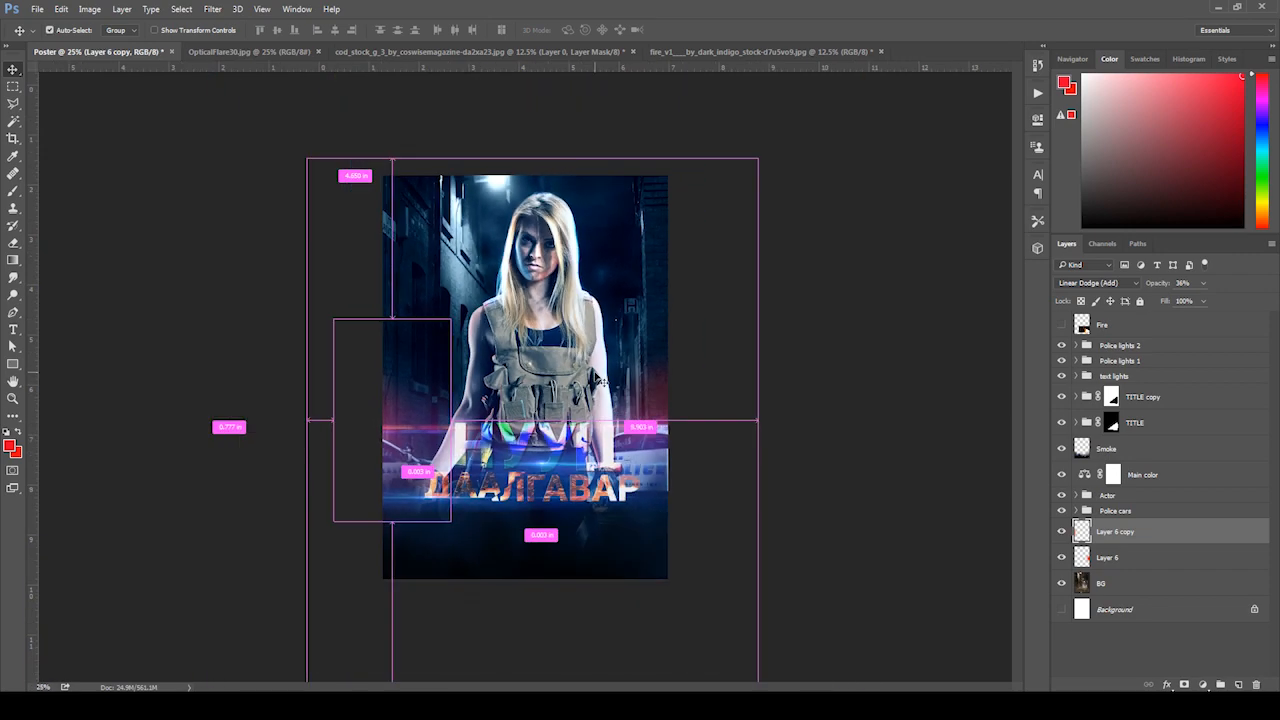
- Examine the poster up close, from the title and red side glows to the woman's face and the alley behind her
{"action": "key", "text": "ctrl+plus"}
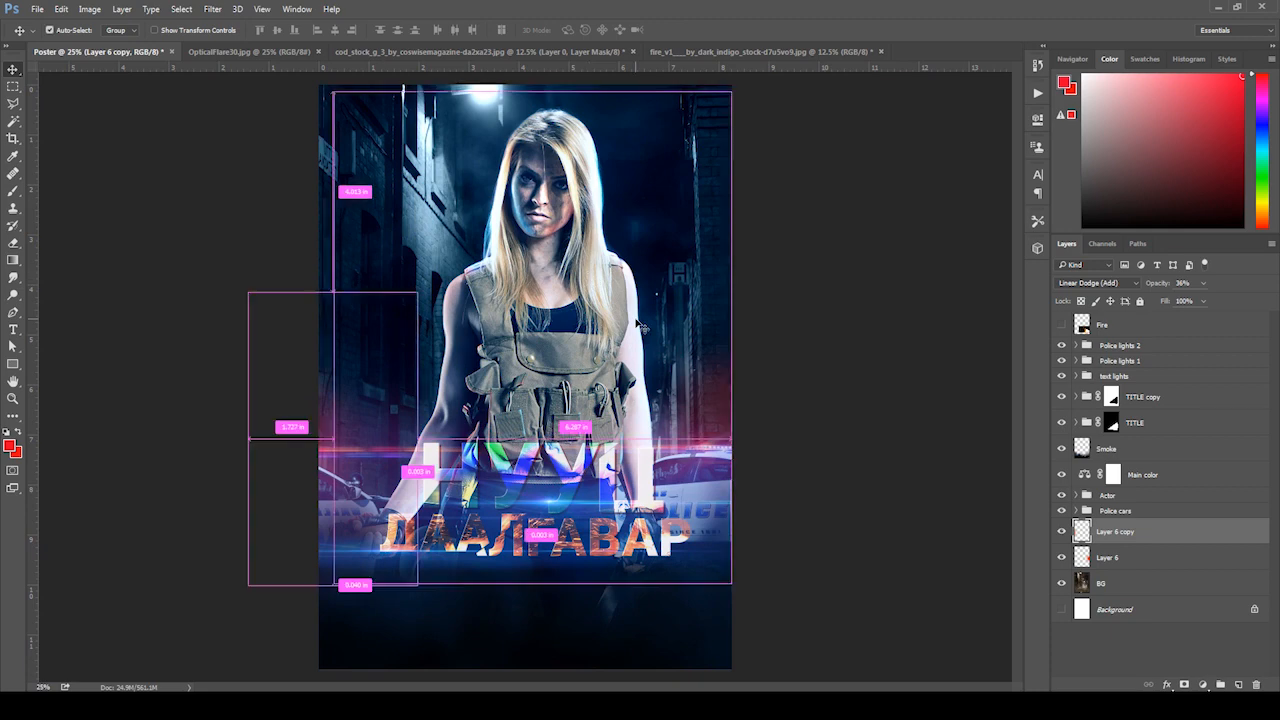
{"action": "key", "text": "ctrl+plus"}
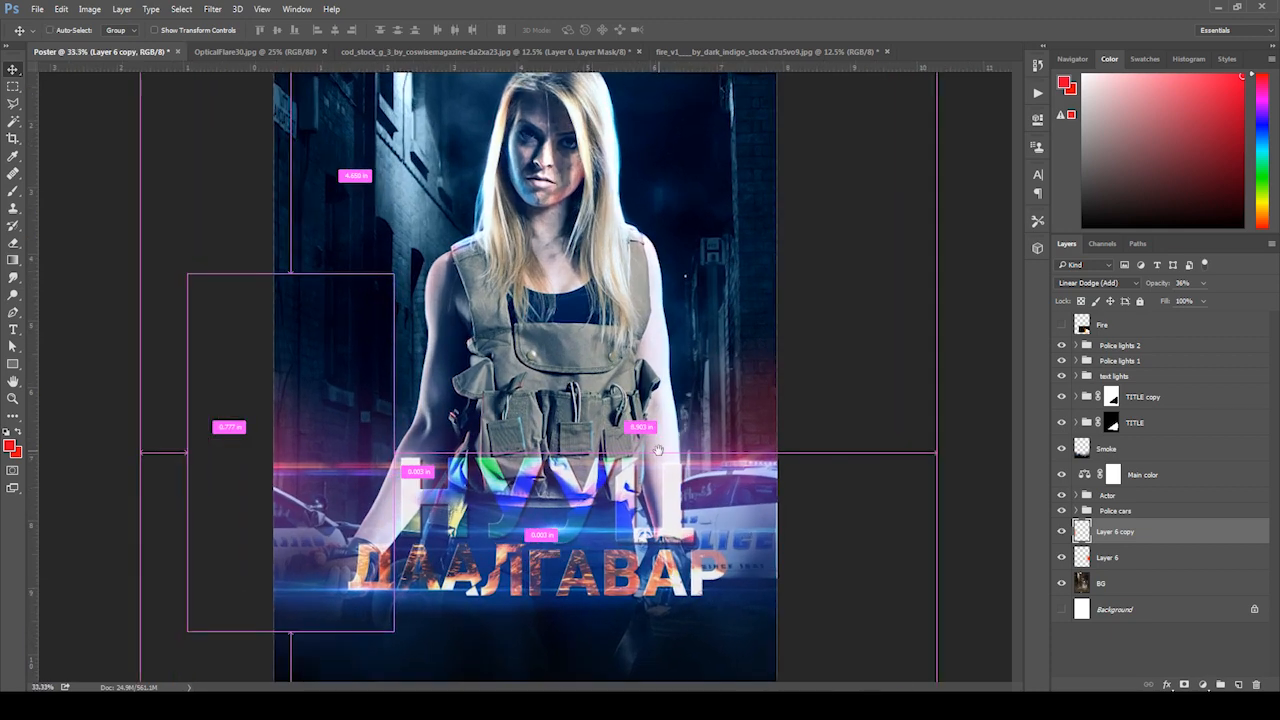
{"action": "key", "text": "ctrl+plus"}
{"action": "left_click_drag", "start_coordinate": [638, 447], "coordinate": [666, 410]}
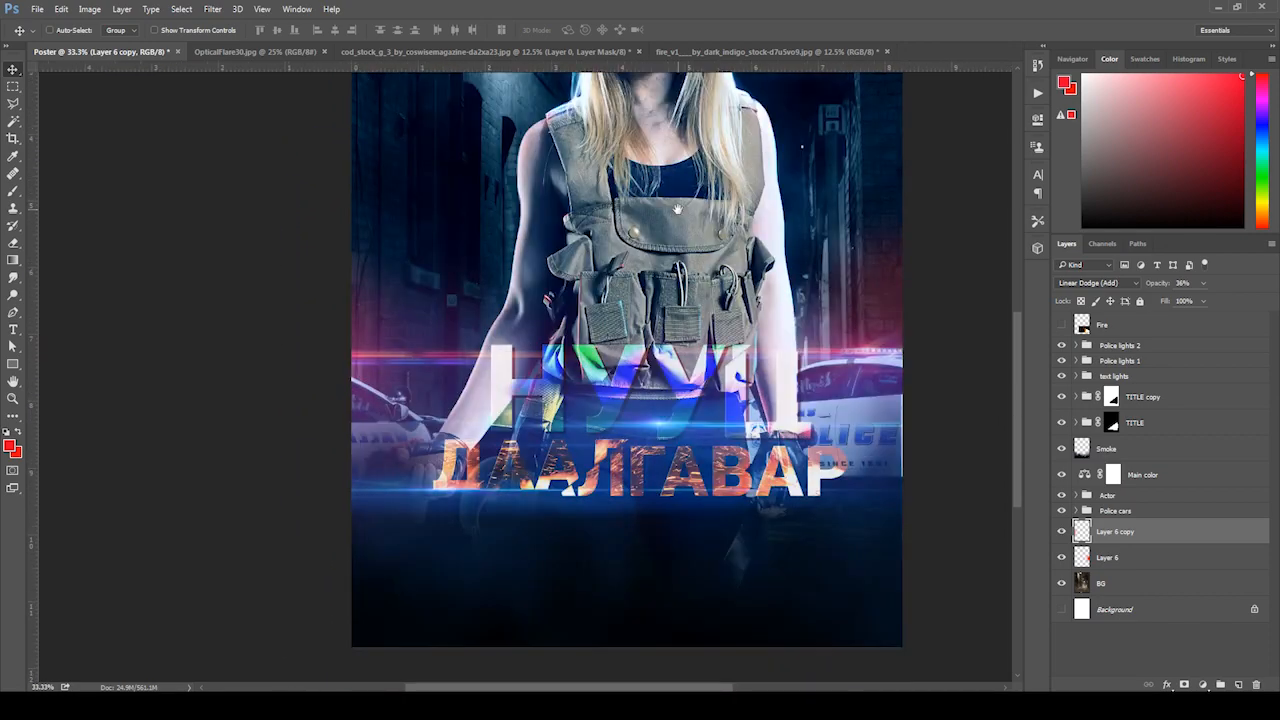
{"action": "scroll", "coordinate": [677, 209], "scroll_direction": "up", "scroll_amount": 5}
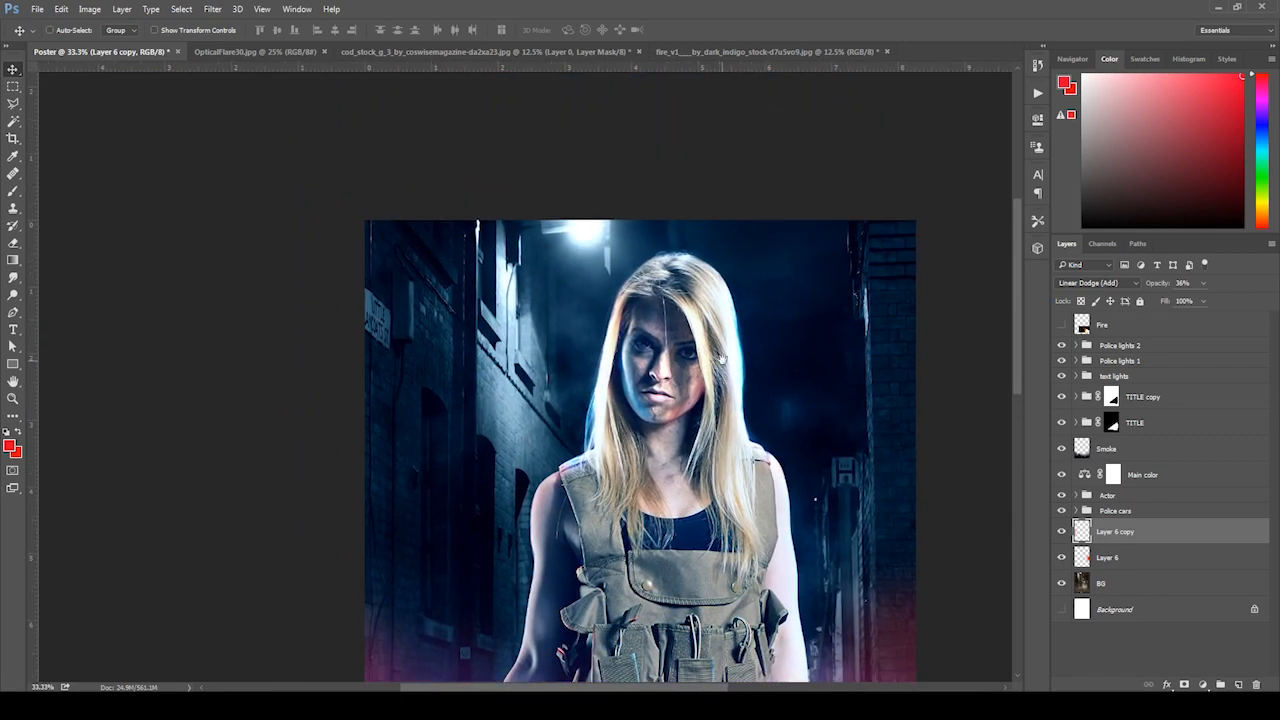
{"action": "scroll", "coordinate": [634, 430], "scroll_direction": "down", "scroll_amount": 2}
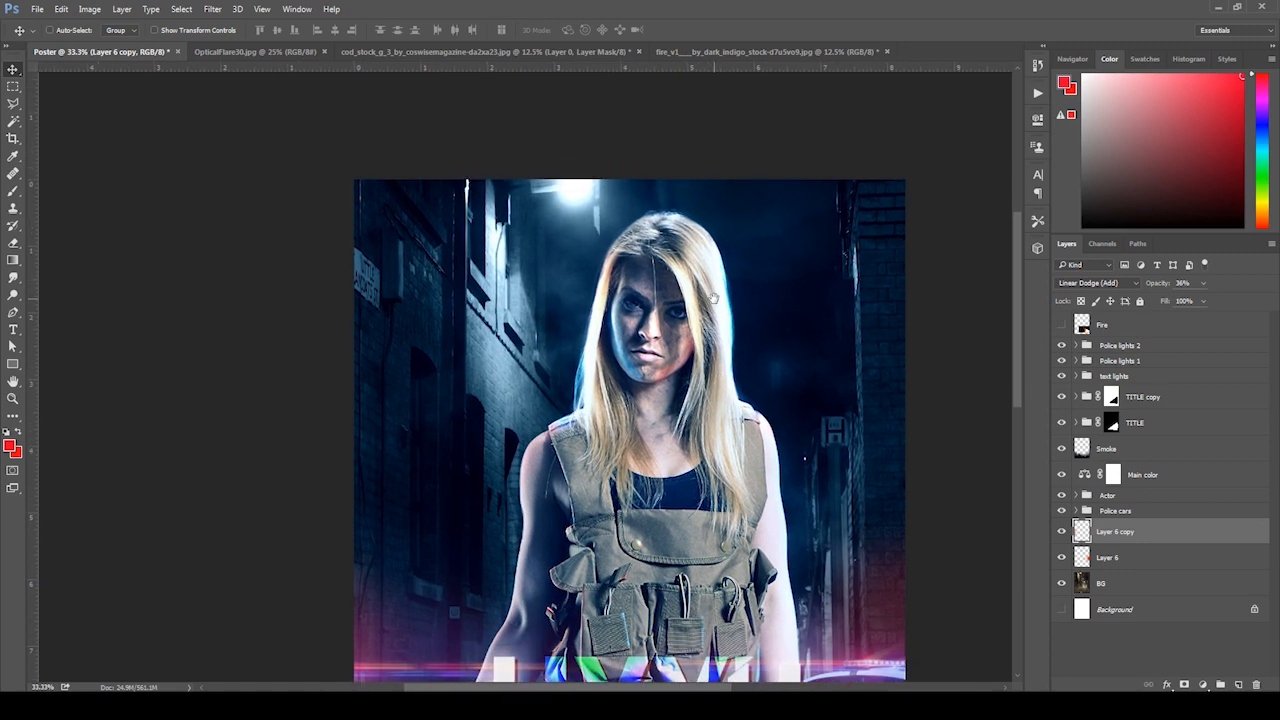
{"action": "scroll", "coordinate": [615, 245], "scroll_direction": "up", "scroll_amount": 1}
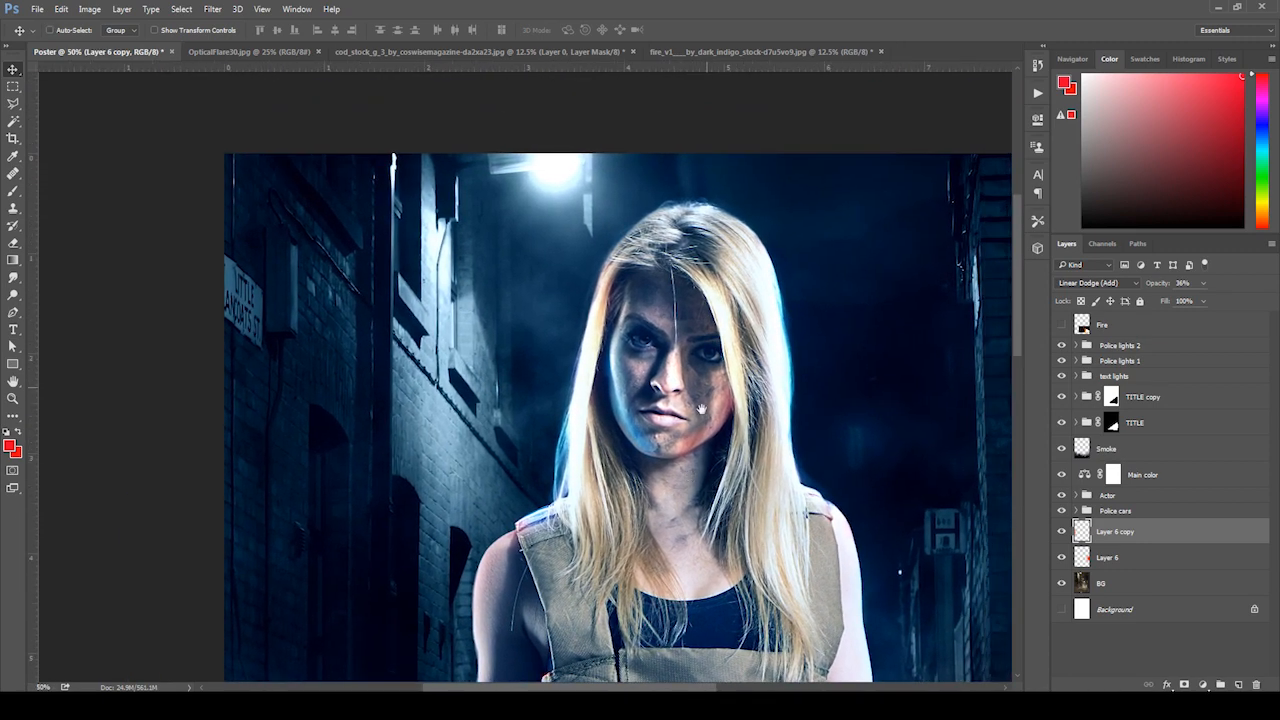
{"action": "left_click_drag", "start_coordinate": [701, 409], "coordinate": [663, 421]}
- Start a new text line above the woman's head in Roboto Black at 30 pt, coloured white (ffffff)
{"action": "key", "text": "t"}
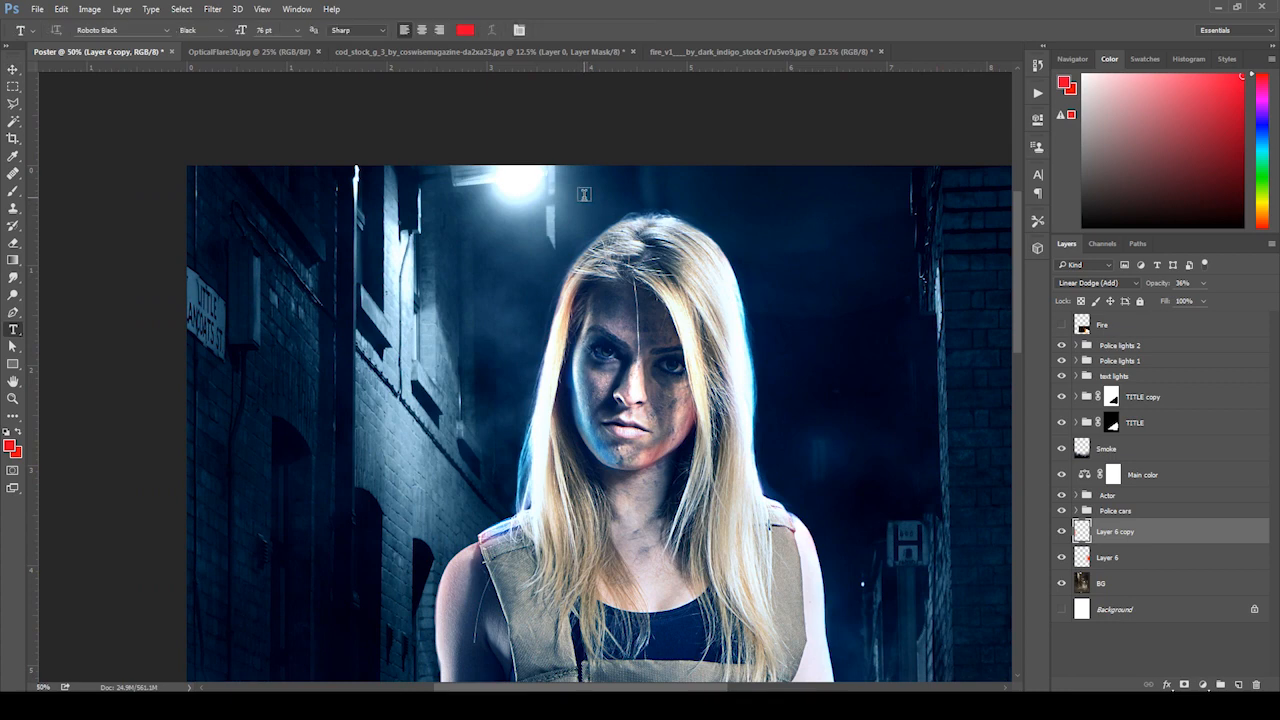
{"action": "left_click", "coordinate": [1217, 641]}
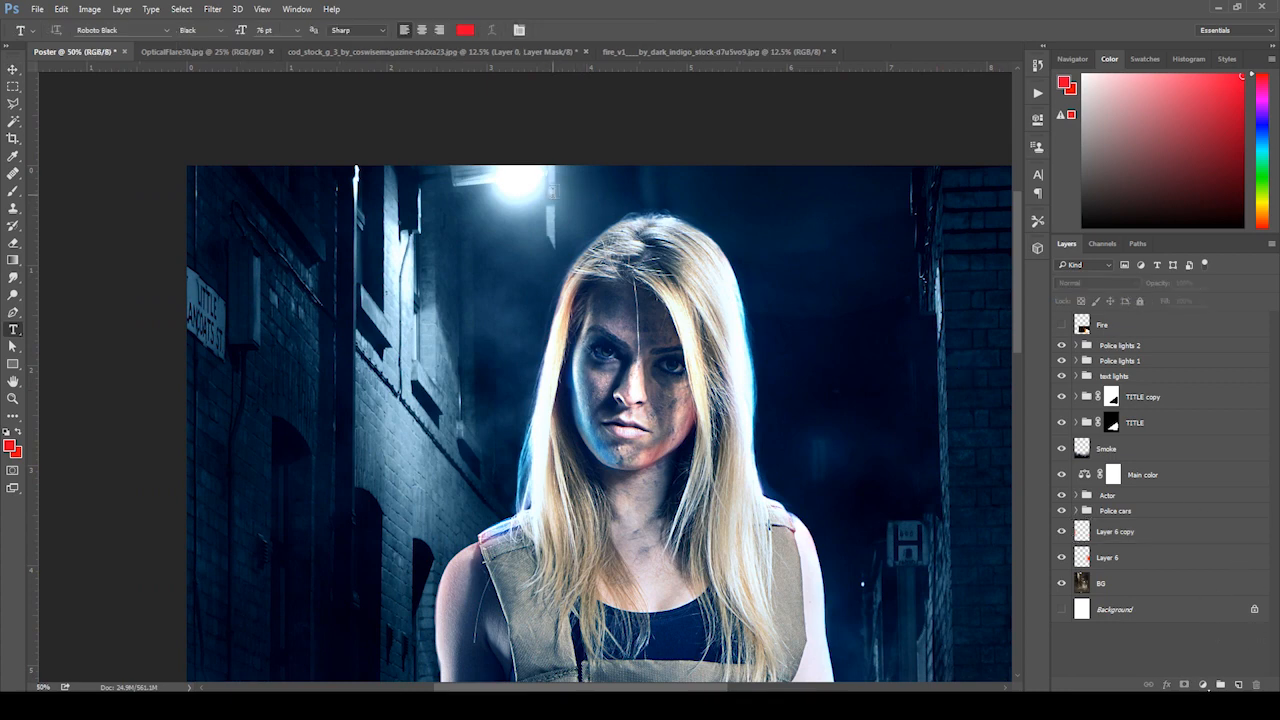
{"action": "left_click", "coordinate": [553, 185]}
{"action": "left_click", "coordinate": [465, 30]}
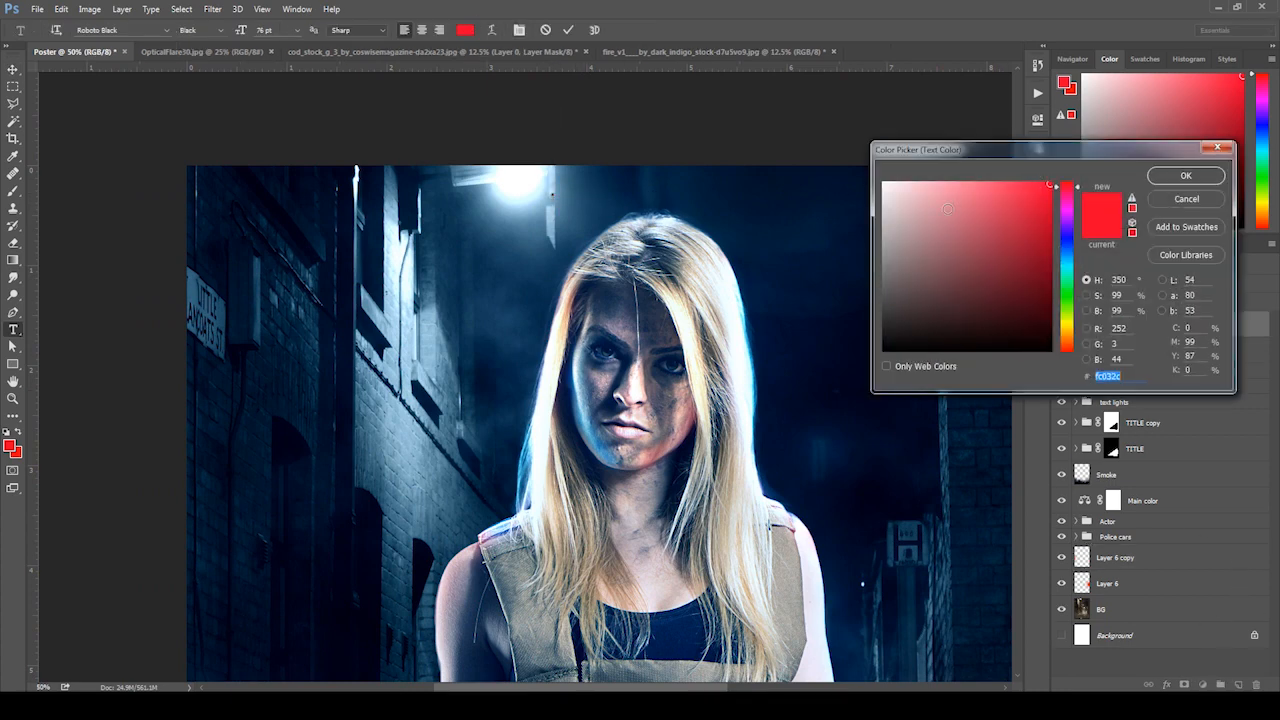
{"action": "type", "text": "ffffff"}
{"action": "left_click", "coordinate": [1186, 175]}
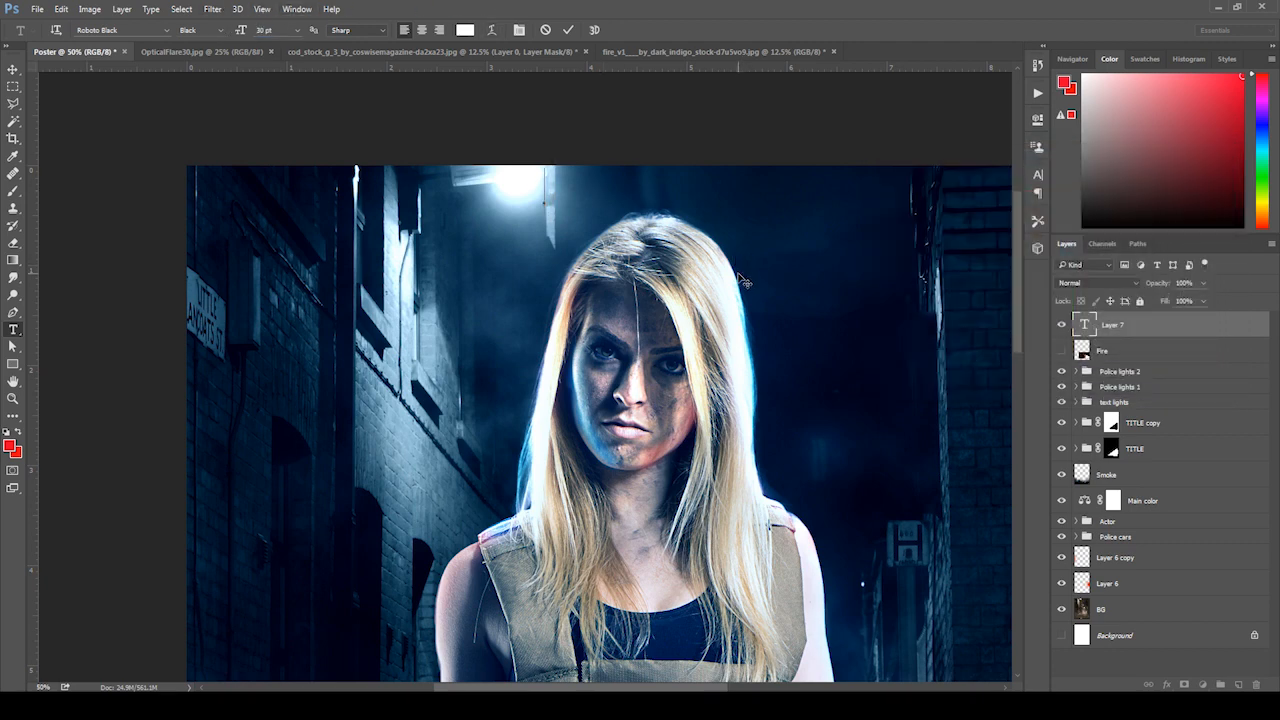
- Enter the director credit as the word НАЙРУУЛАГЧ followed by the director's name
{"action": "type", "text": "НАЙ"}
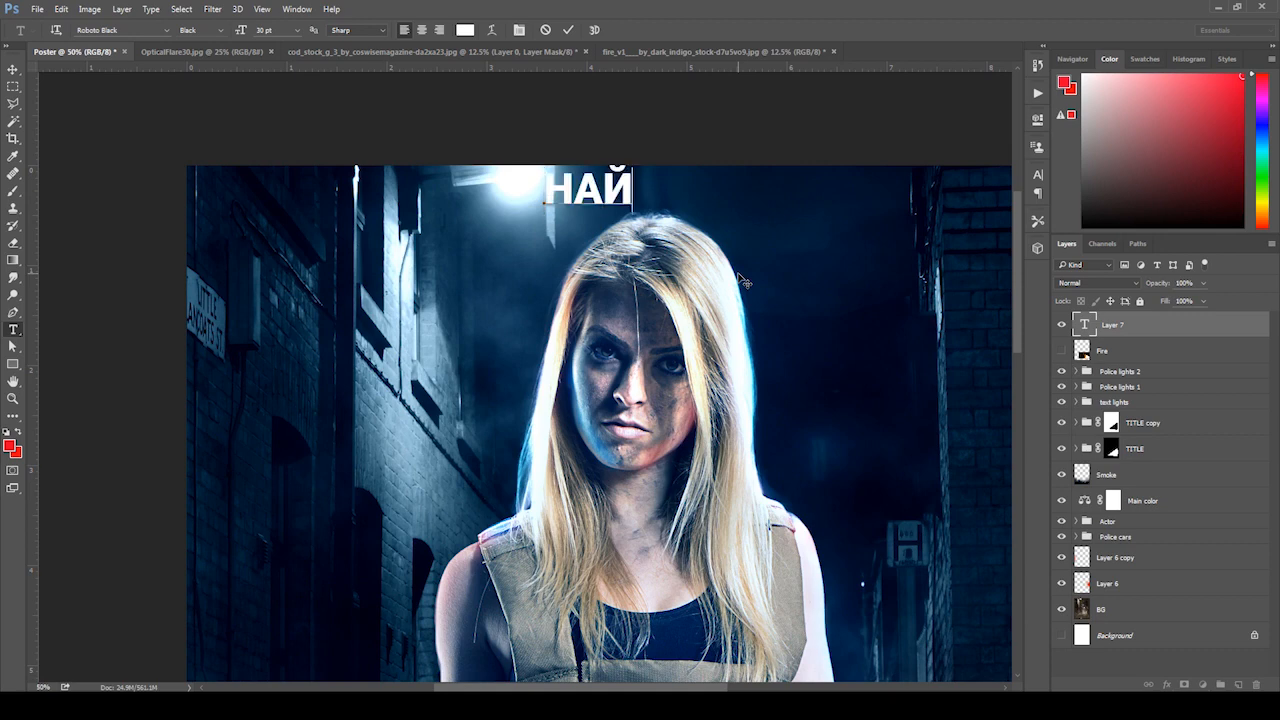
{"action": "type", "text": "РУУЛАГЧ Б"}
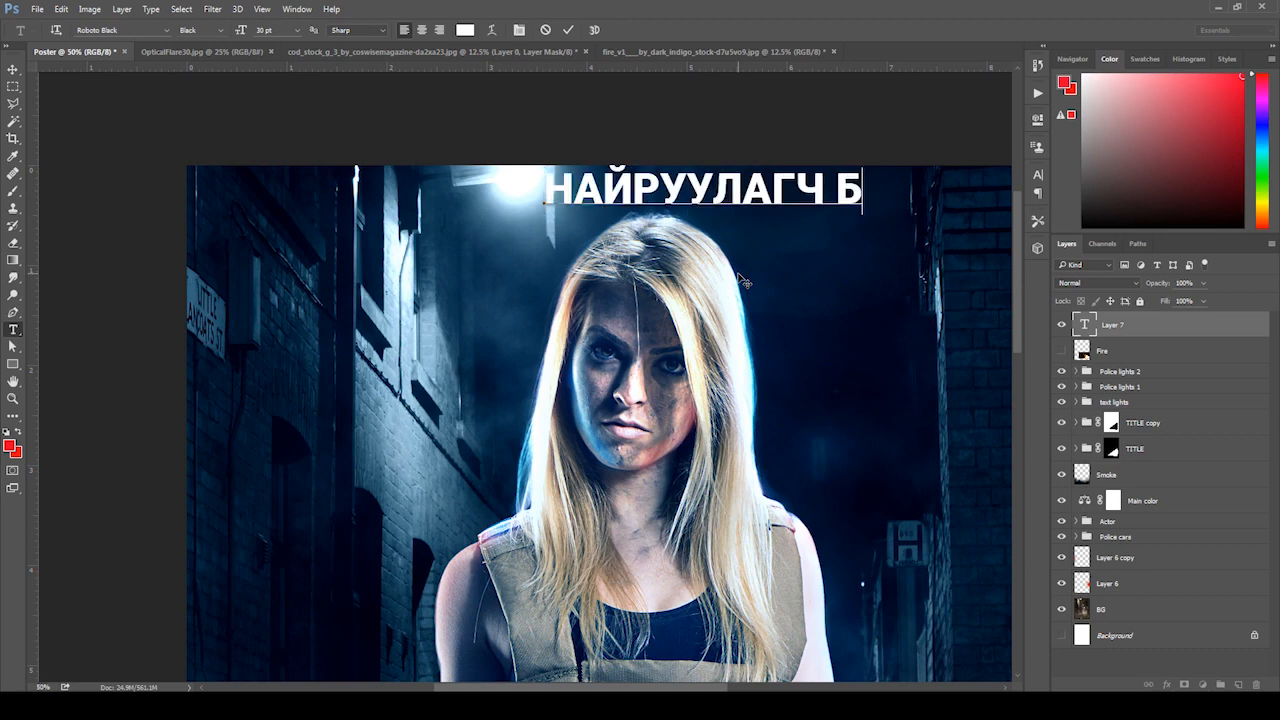
{"action": "type", "text": ".Б"}
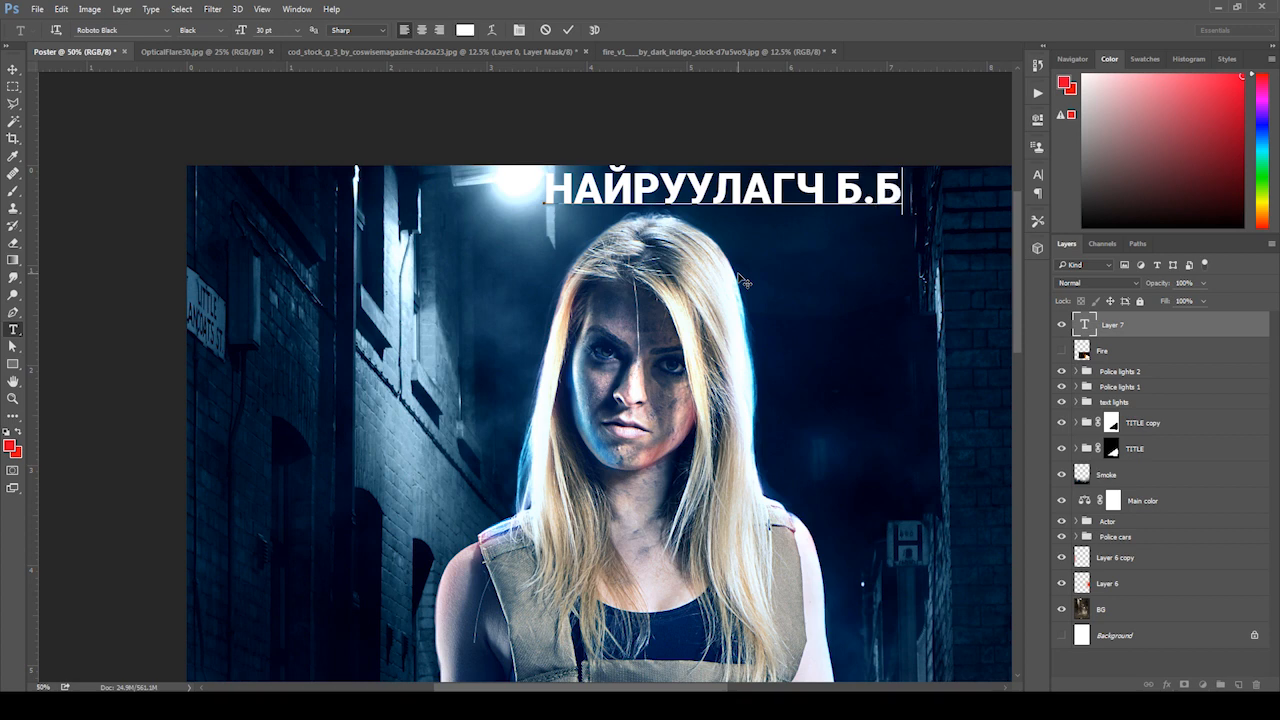
{"action": "type", "text": "ААТАР"}
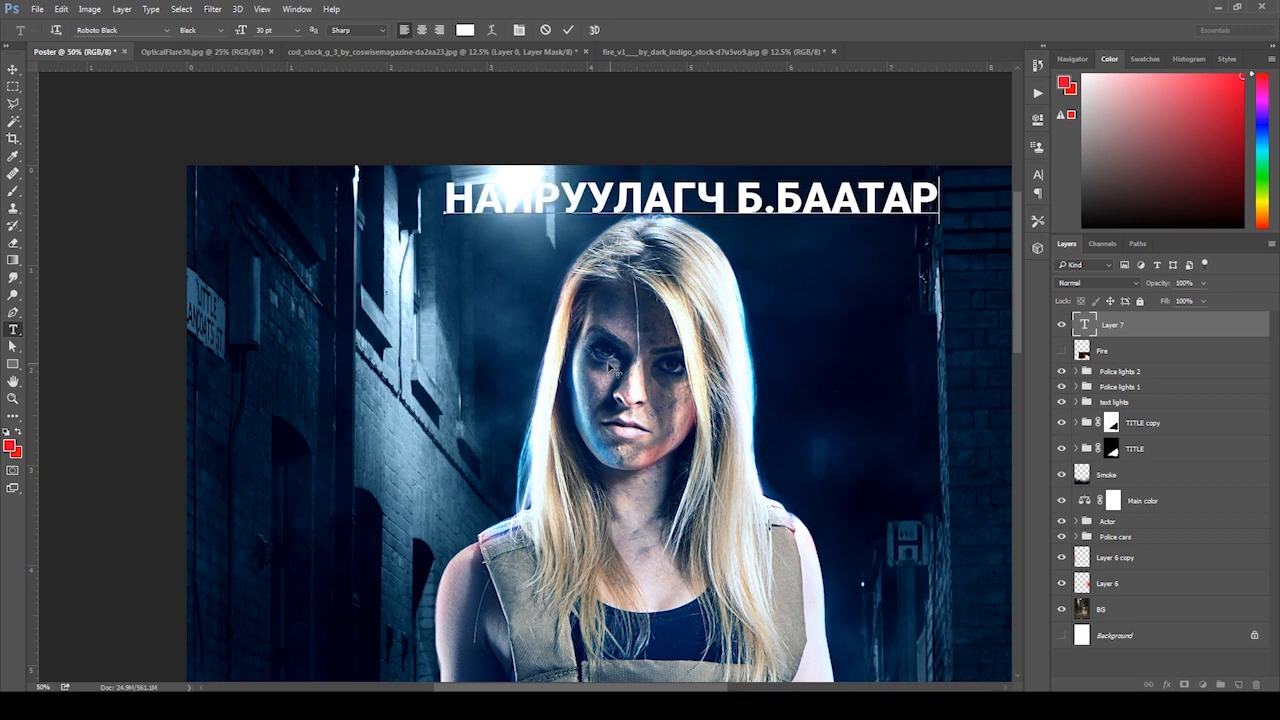
- Set the font size of the whole director credit to 20 pt
{"action": "key", "text": "ctrl+a"}
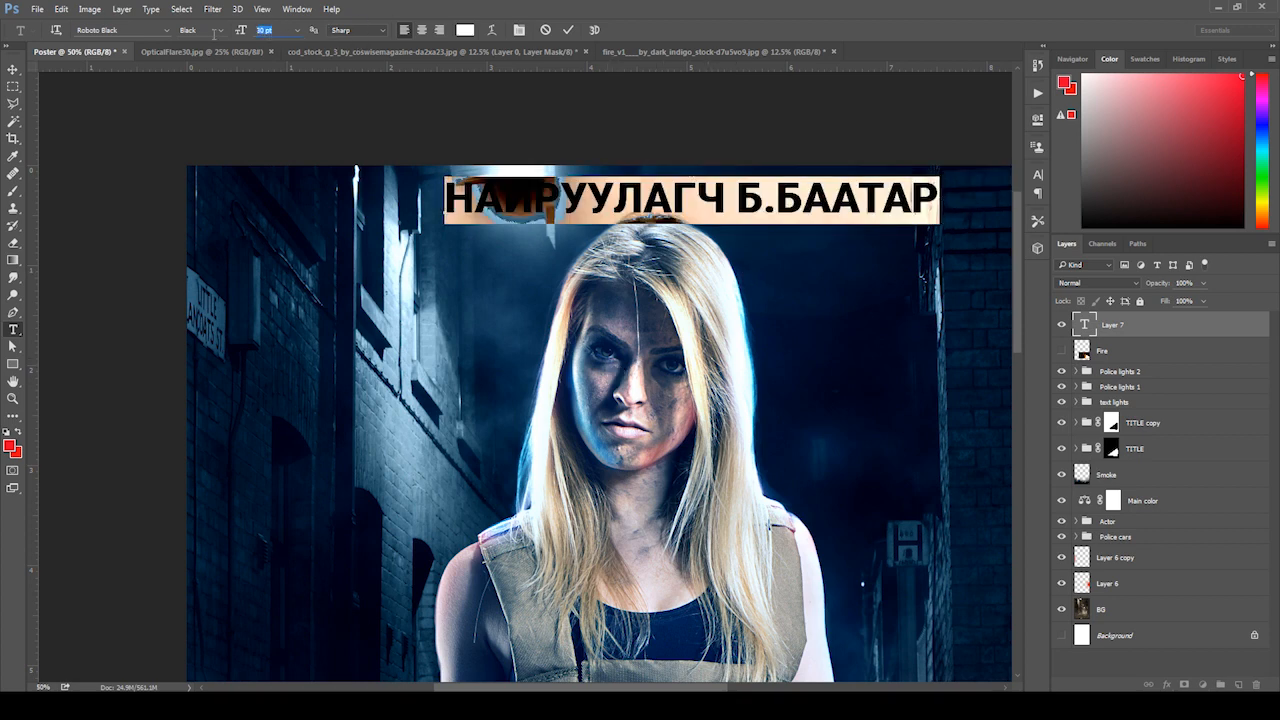
{"action": "type", "text": "20"}
{"action": "key", "text": "Return"}
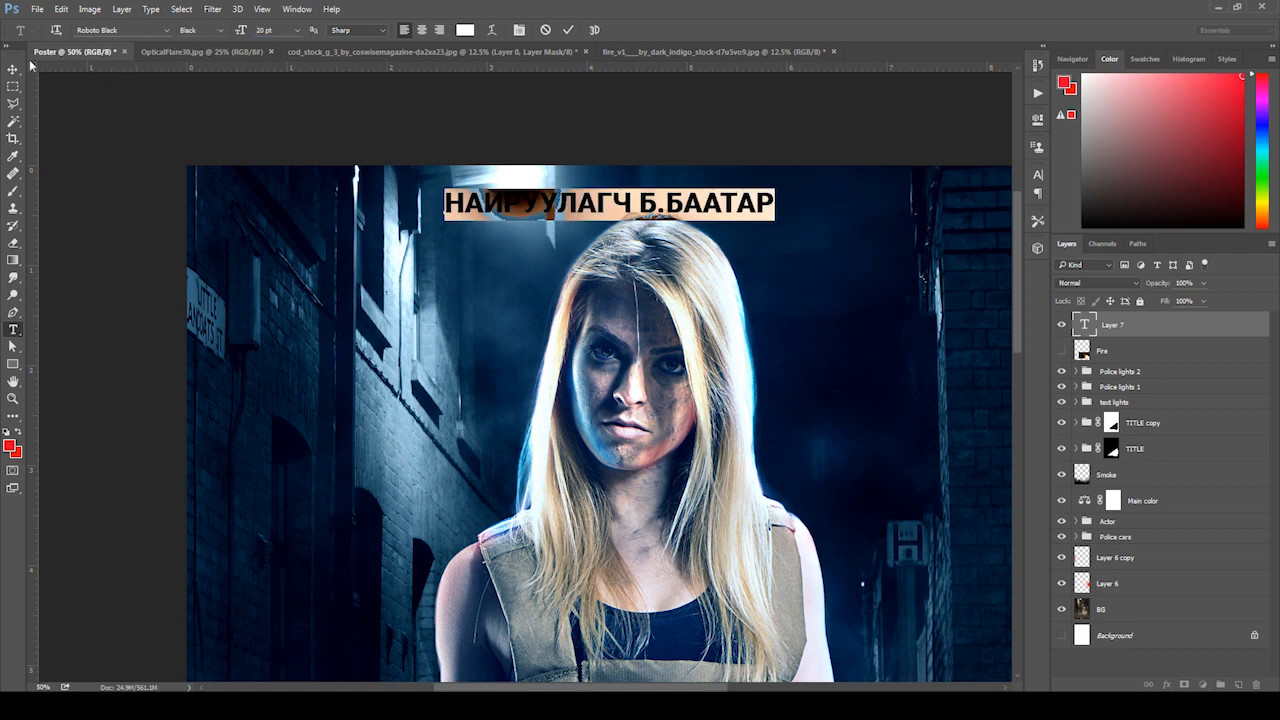
- Move the director credit above the woman's head and scale it down proportionally to about 12.93 pt
{"action": "left_click", "coordinate": [13, 69]}
{"action": "left_click_drag", "start_coordinate": [688, 247], "coordinate": [731, 236]}
{"action": "key", "text": "ctrl+t"}
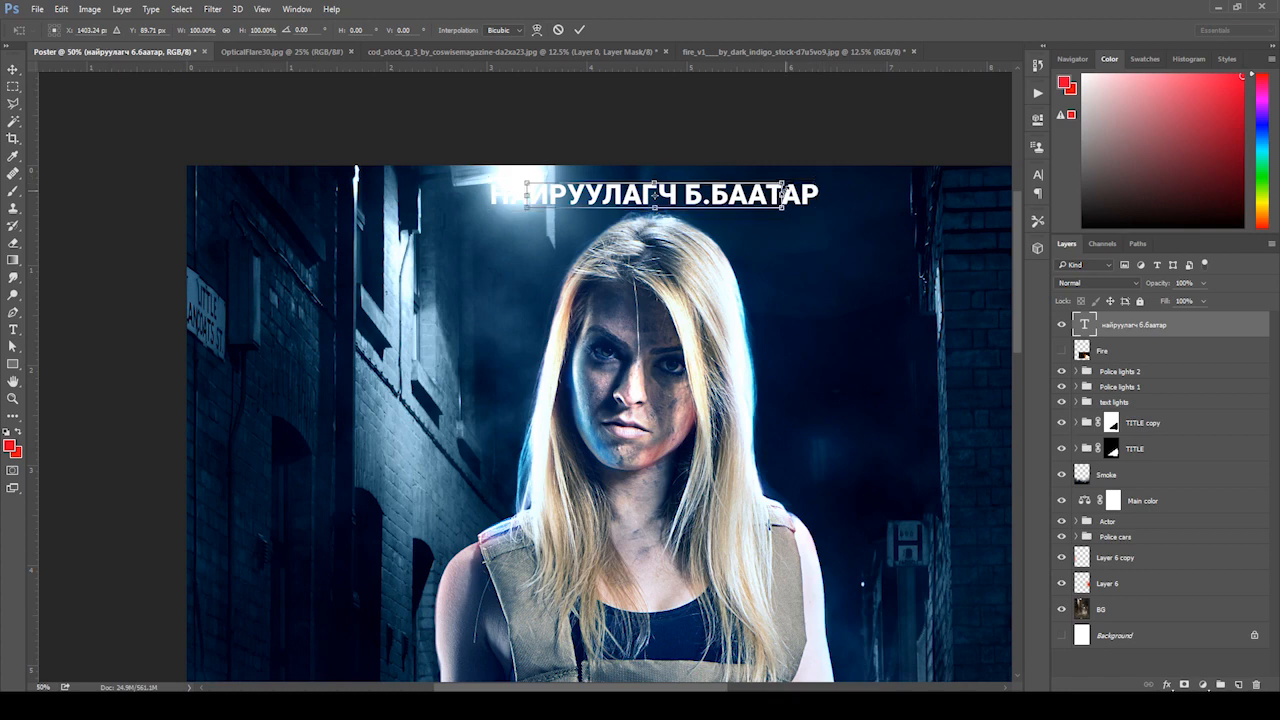
{"action": "left_click_drag", "start_coordinate": [820, 182], "coordinate": [731, 198]}
{"action": "key", "text": "Return"}
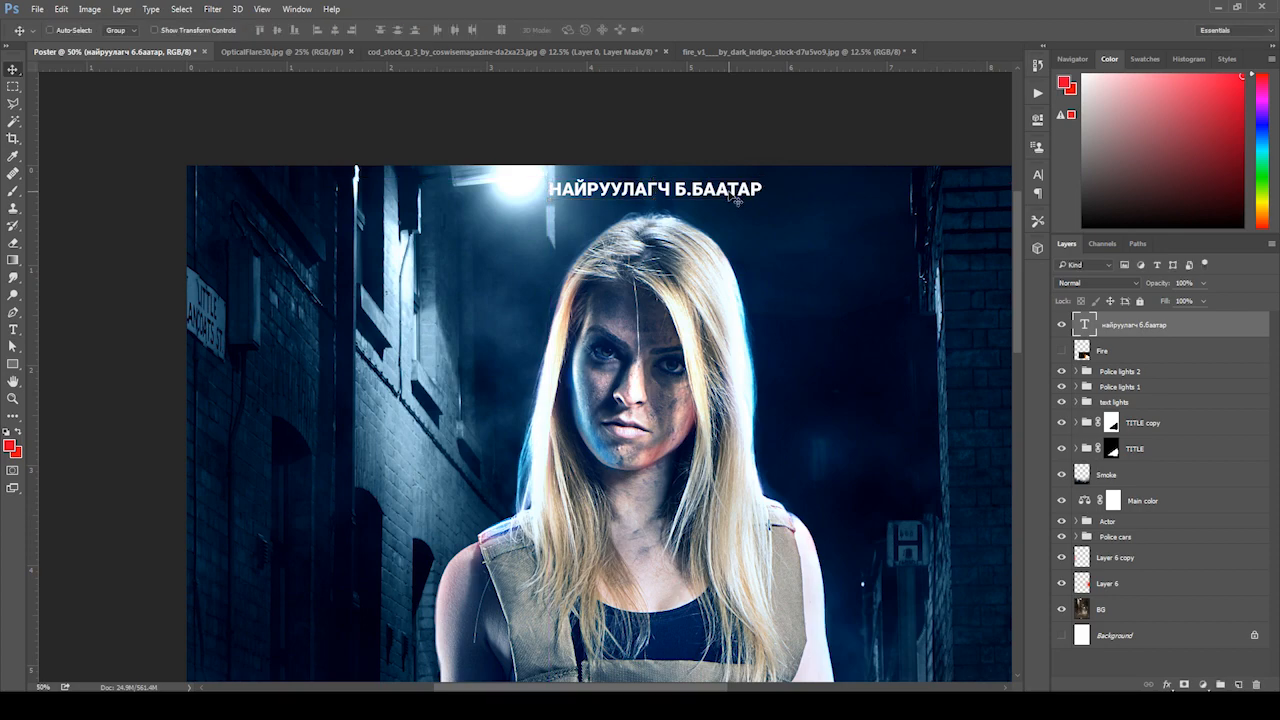
- Change the director credit's font style from Black to Roboto Regular
{"action": "key", "text": "ctrl+minus"}
{"action": "key", "text": "t"}
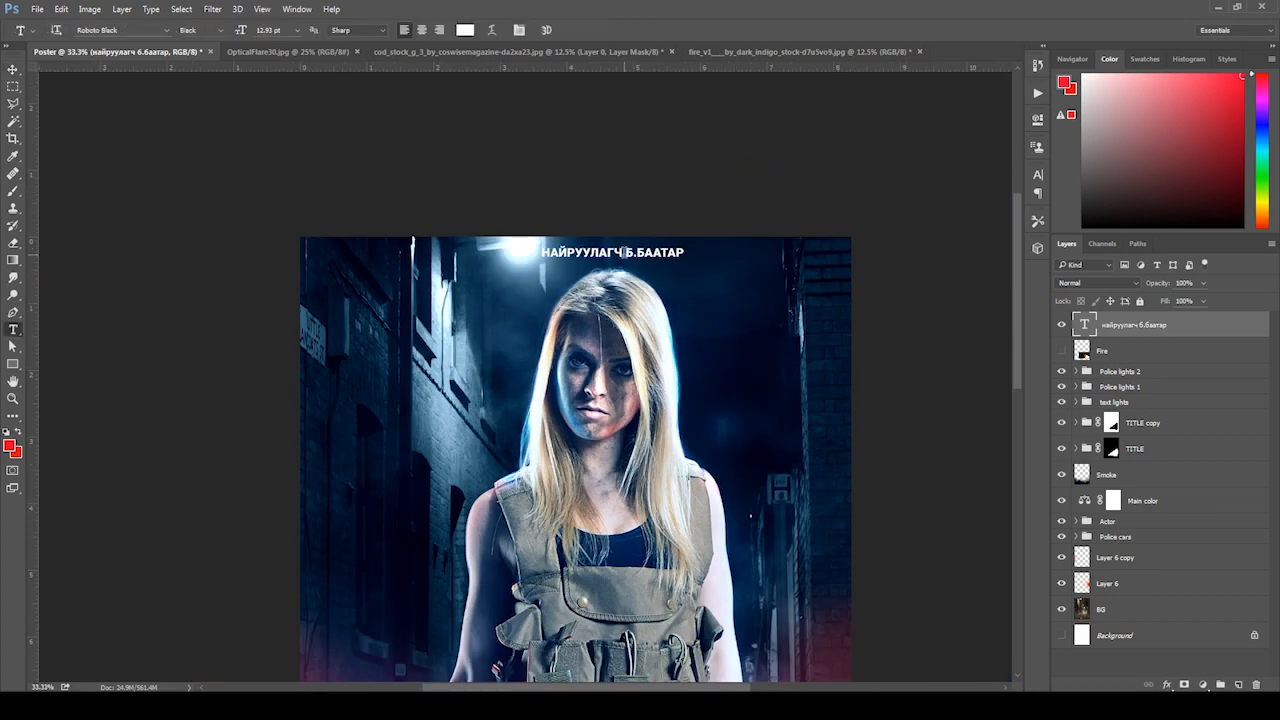
{"action": "triple_click", "coordinate": [644, 250]}
{"action": "left_click", "coordinate": [220, 33]}
{"action": "left_click", "coordinate": [220, 33]}
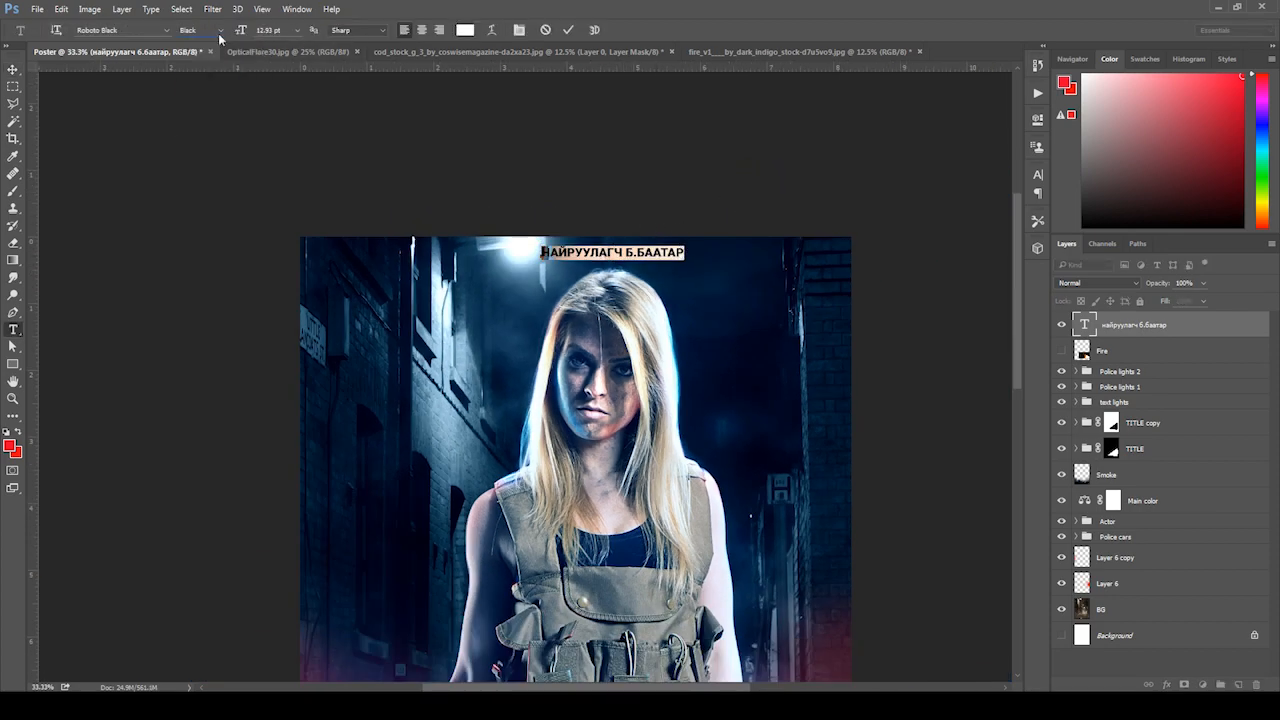
{"action": "left_click", "coordinate": [220, 33]}
{"action": "left_click", "coordinate": [209, 86]}
{"action": "key", "text": "ctrl+Return"}
{"action": "key", "text": "v"}
- Duplicate the director credit into the dark area beneath the ДААЛГАВАР title, centred on the poster
{"action": "left_click_drag", "start_coordinate": [713, 300], "coordinate": [713, 221]}
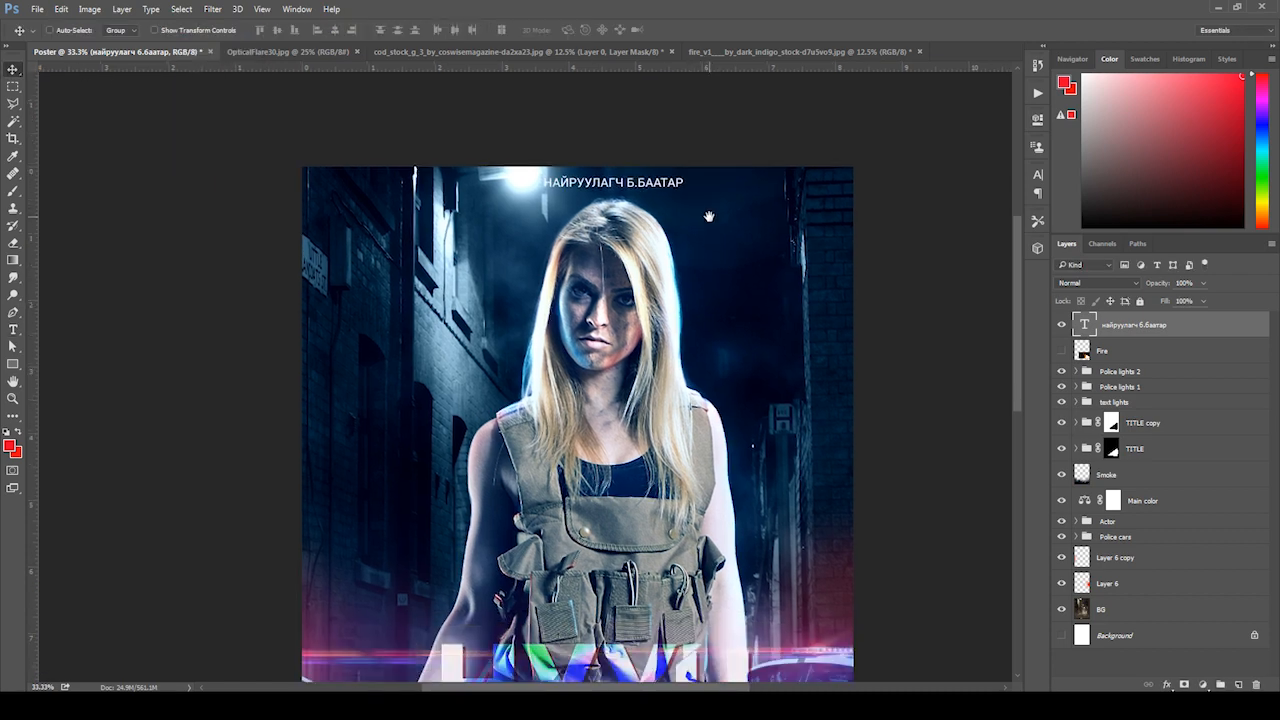
{"action": "left_click_drag", "start_coordinate": [755, 290], "coordinate": [761, 218]}
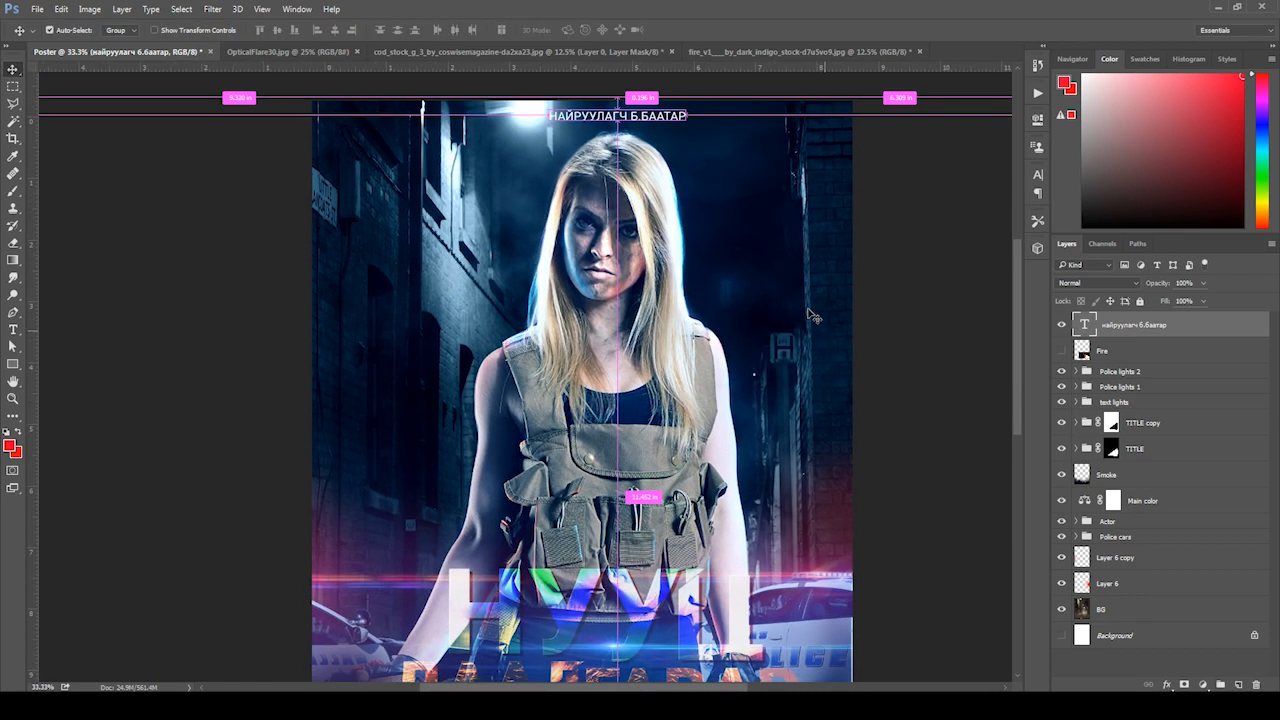
{"action": "key", "text": "ctrl+minus"}
{"action": "left_click_drag", "start_coordinate": [586, 119], "coordinate": [552, 631]}
- Move the copied director credit toward the poster's lower-left corner, below the title
{"action": "key", "text": "ctrl+plus"}
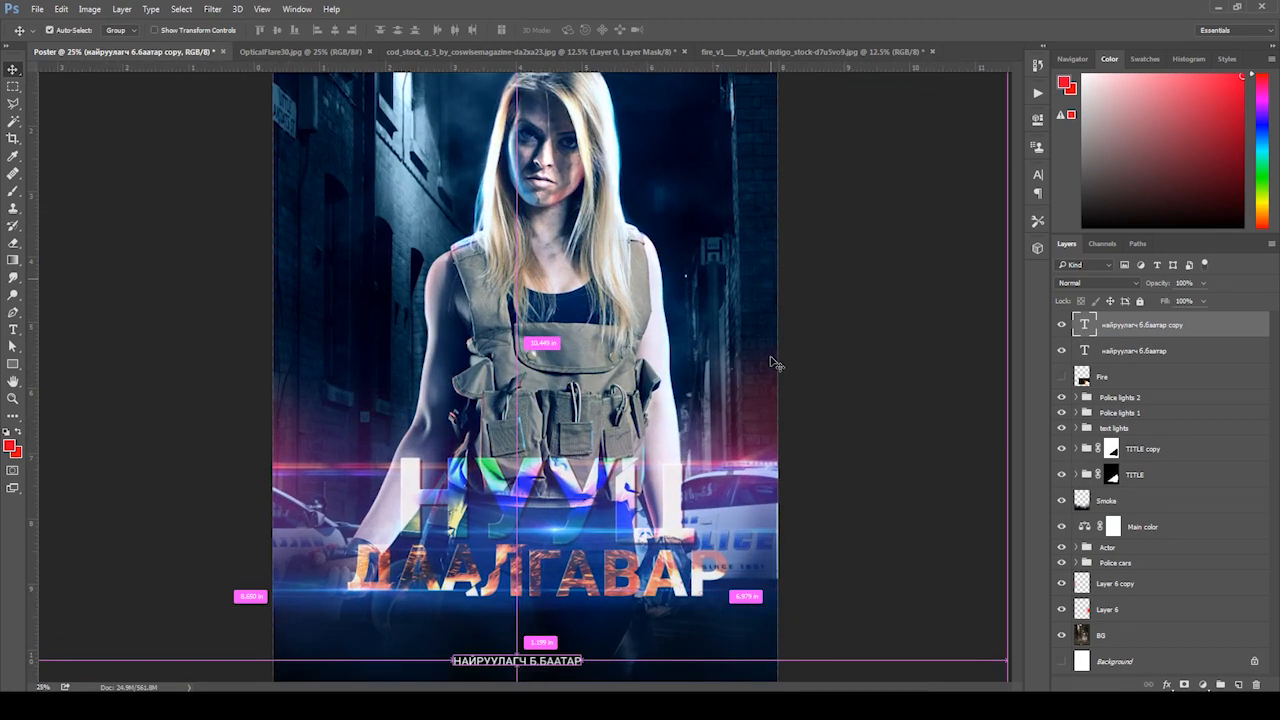
{"action": "left_click_drag", "start_coordinate": [520, 531], "coordinate": [638, 344]}
{"action": "key", "text": "ctrl+plus"}
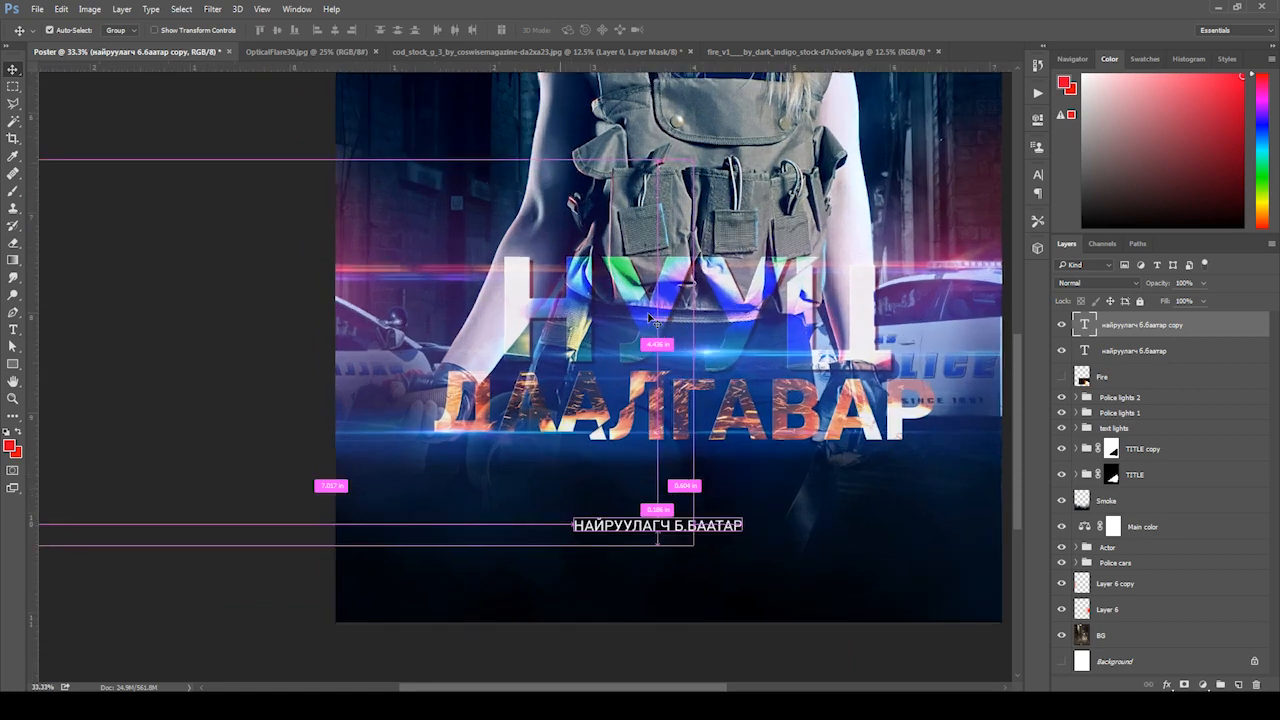
{"action": "left_click_drag", "start_coordinate": [650, 463], "coordinate": [688, 357]}
{"action": "left_click_drag", "start_coordinate": [684, 444], "coordinate": [470, 433]}
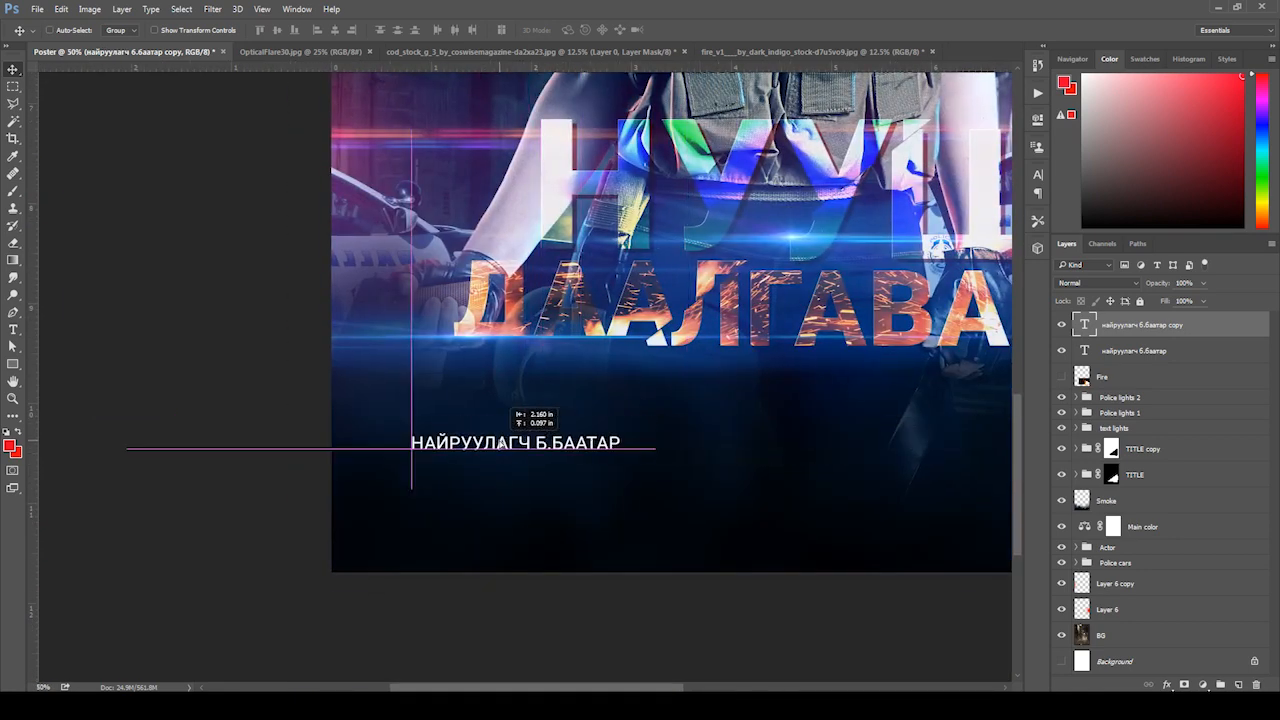
{"action": "double_click", "coordinate": [516, 440]}
{"action": "key", "text": "ctrl+a"}
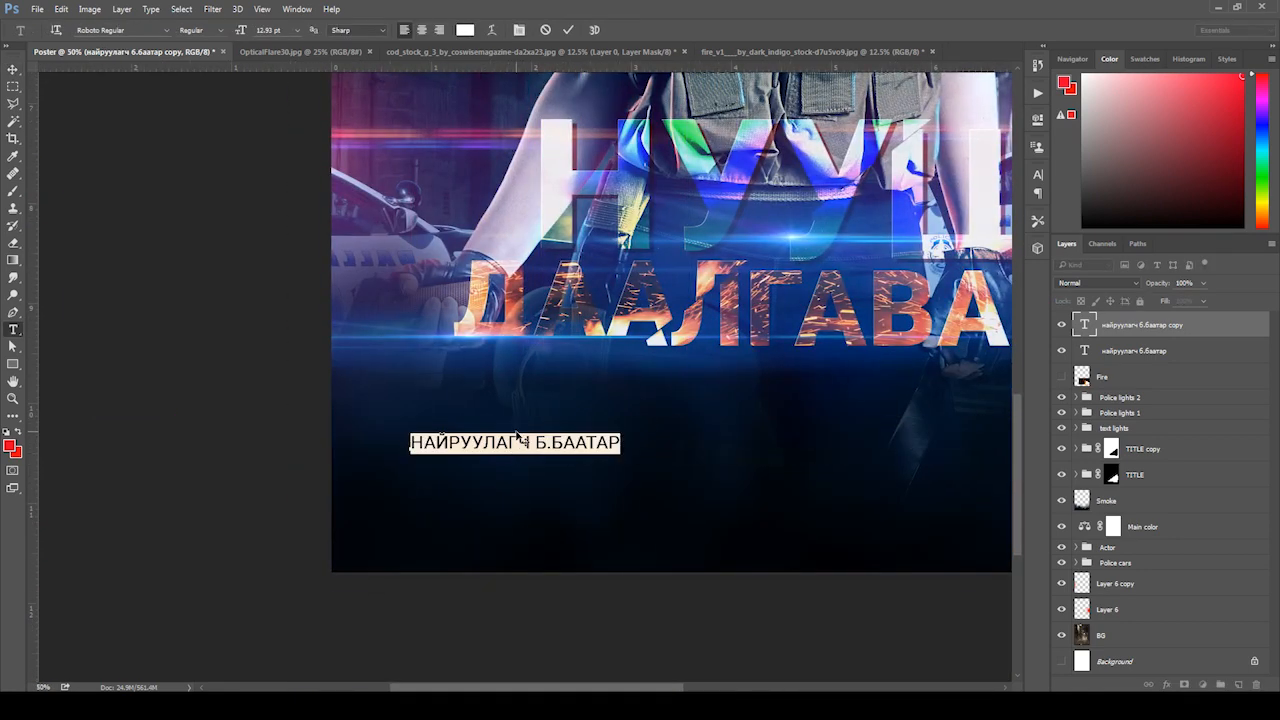
{"action": "key", "text": "ctrl+Return"}
{"action": "left_click_drag", "start_coordinate": [554, 440], "coordinate": [519, 454]}
- Reduce only the word НАЙРУУЛАГЧ in the lower credit to 6.93 pt, leaving the name larger
{"action": "triple_click", "coordinate": [519, 456]}
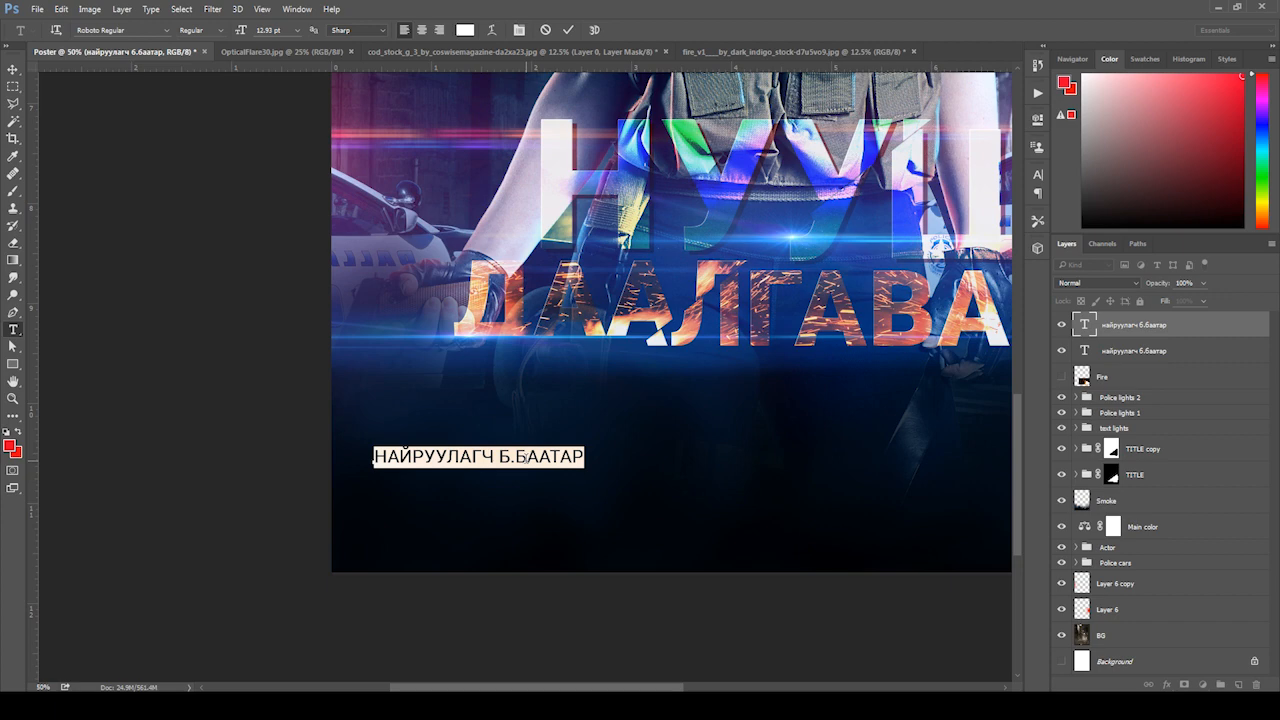
{"action": "left_click", "coordinate": [525, 456]}
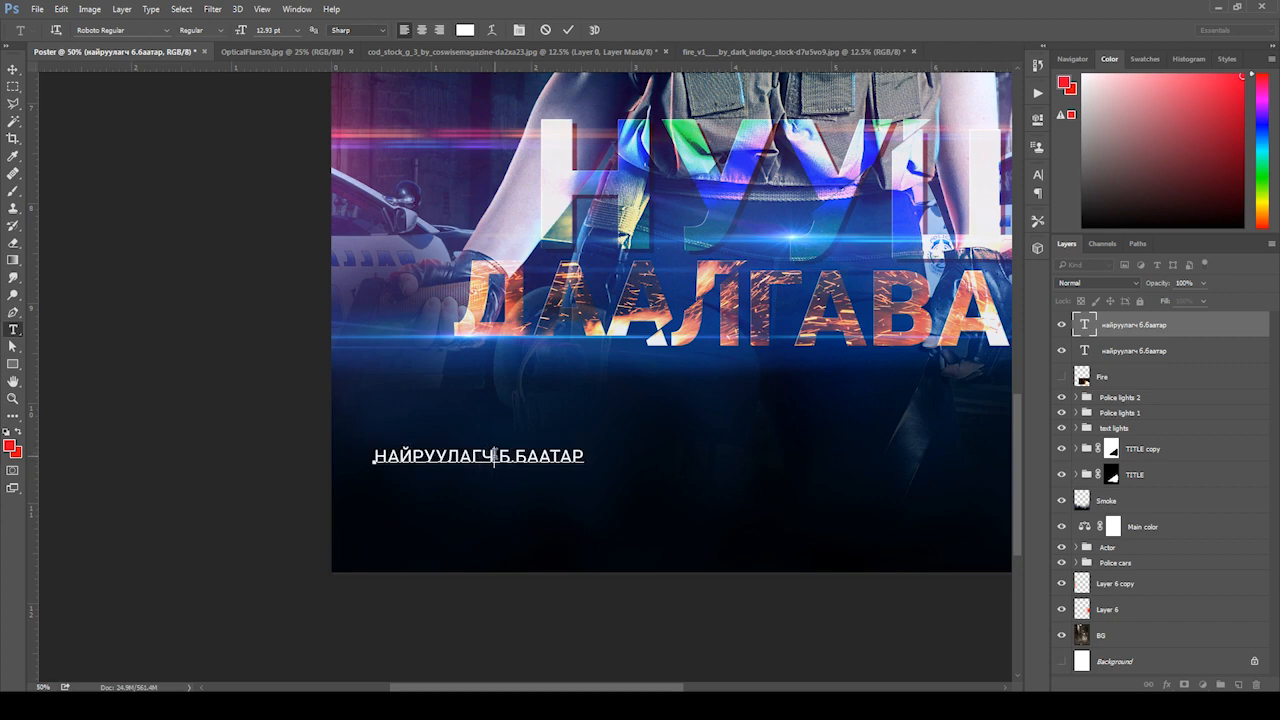
{"action": "left_click_drag", "start_coordinate": [494, 456], "coordinate": [372, 456]}
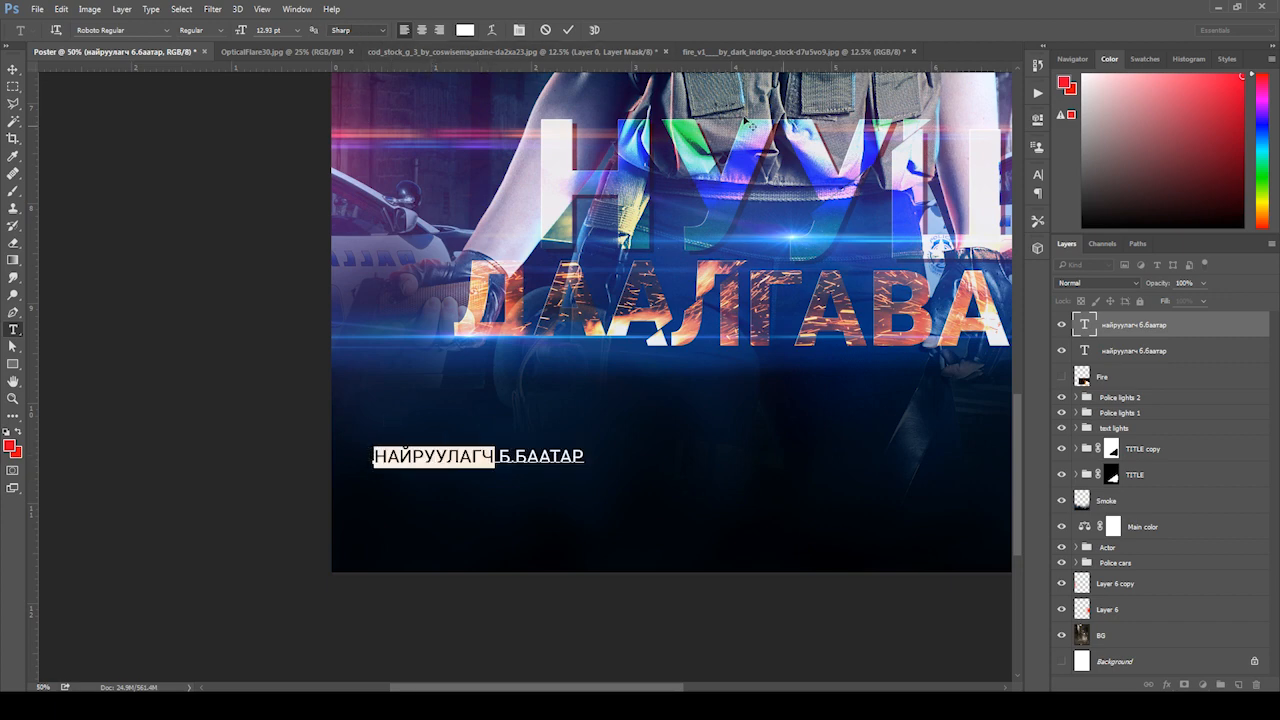
{"action": "left_click_drag", "start_coordinate": [252, 42], "coordinate": [242, 38]}
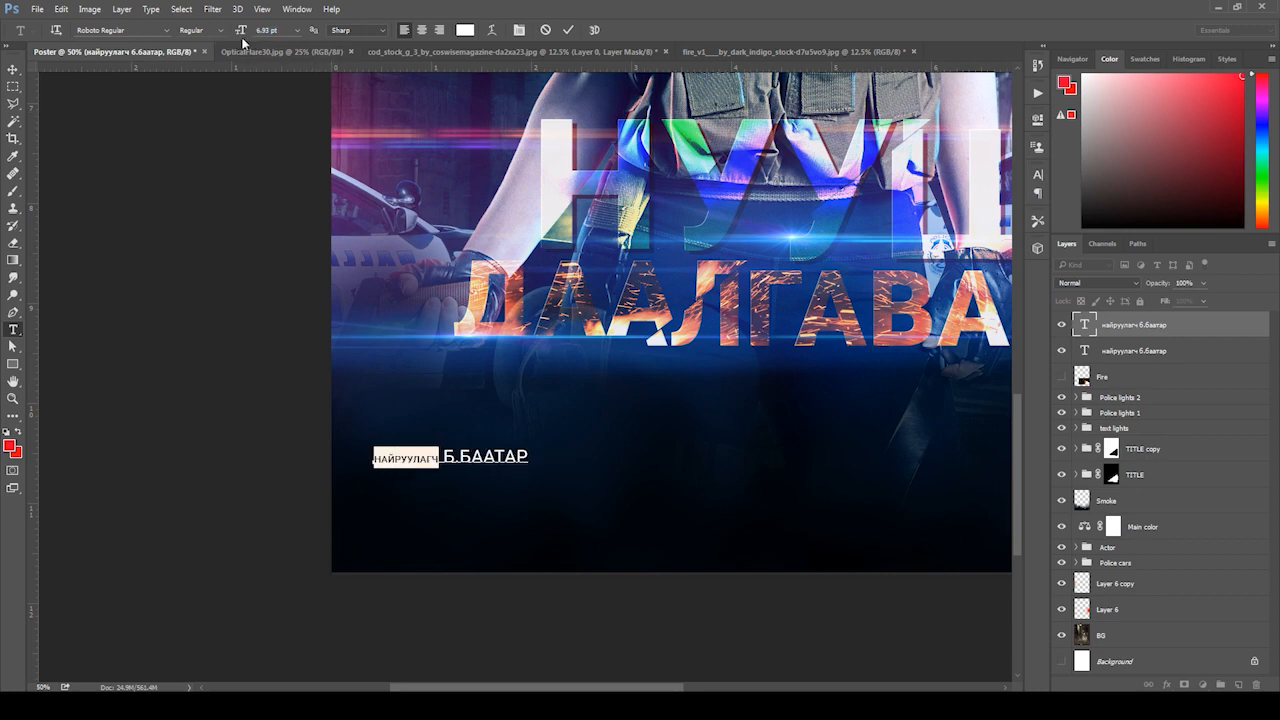
{"action": "left_click", "coordinate": [11, 69]}
- Duplicate the lower director credit beside the original and replace НАЙРУУЛАГЧ in the copy with ЖҮЖИГЧИН
{"action": "left_click_drag", "start_coordinate": [450, 469], "coordinate": [427, 470]}
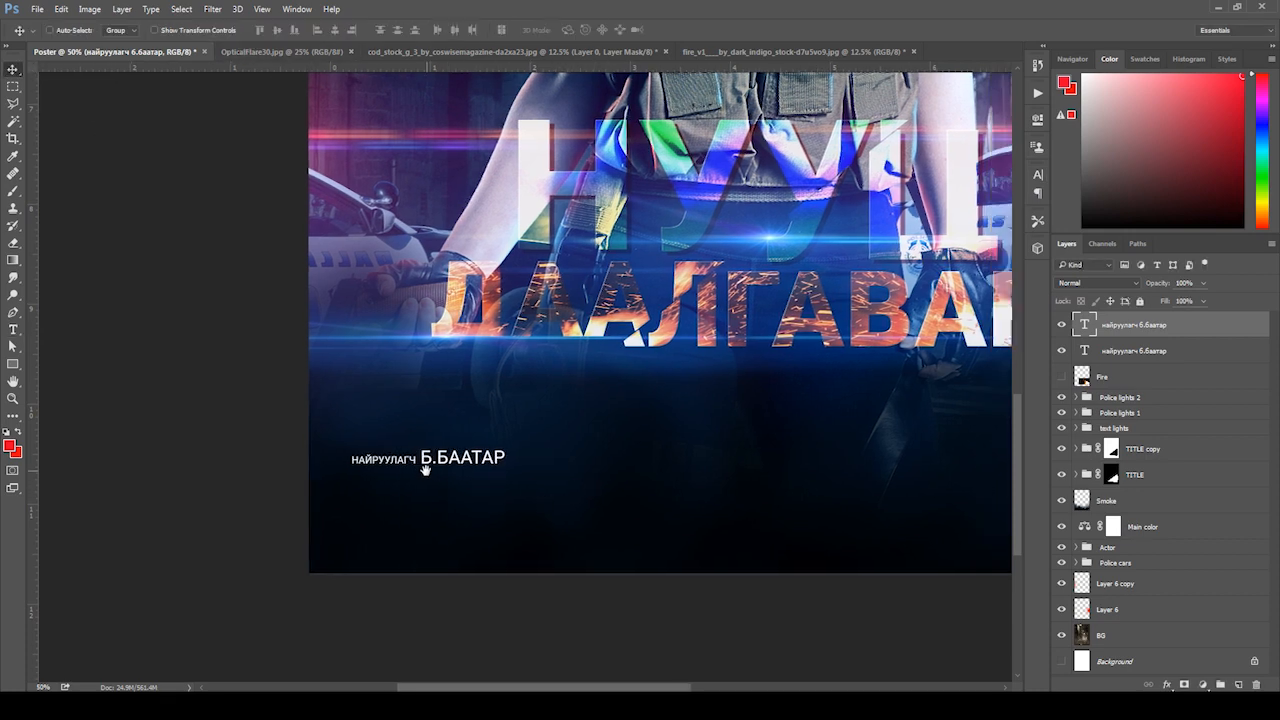
{"action": "left_click_drag", "start_coordinate": [516, 472], "coordinate": [651, 472]}
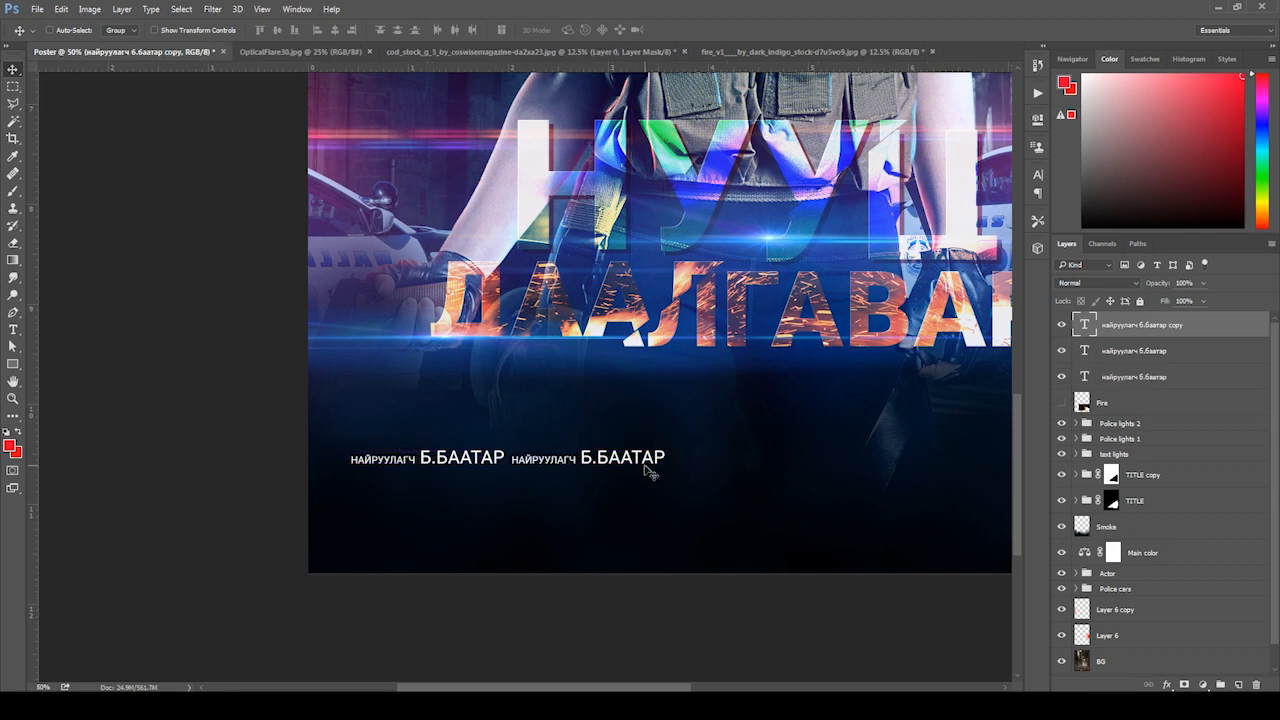
{"action": "key", "text": "t"}
{"action": "left_click_drag", "start_coordinate": [576, 458], "coordinate": [509, 458]}
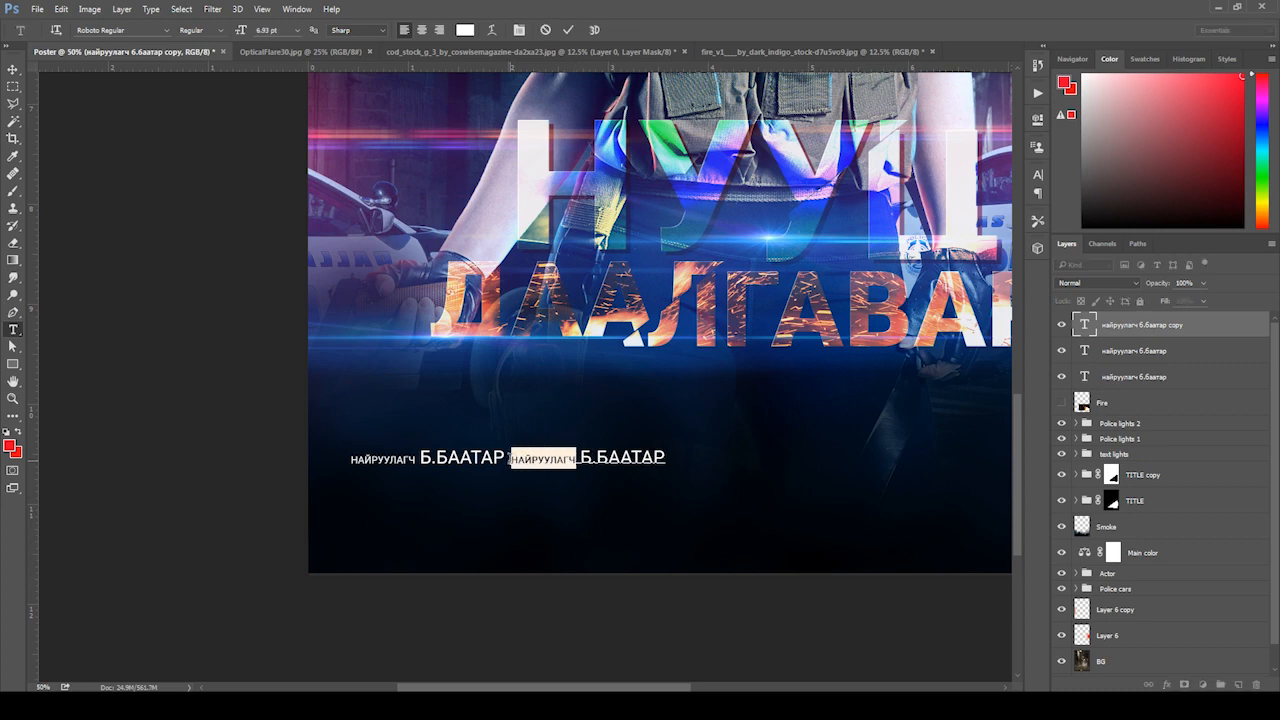
{"action": "type", "text": "жш"}
{"action": "key", "text": "BackSpace"}
{"action": "type", "text": "ү"}
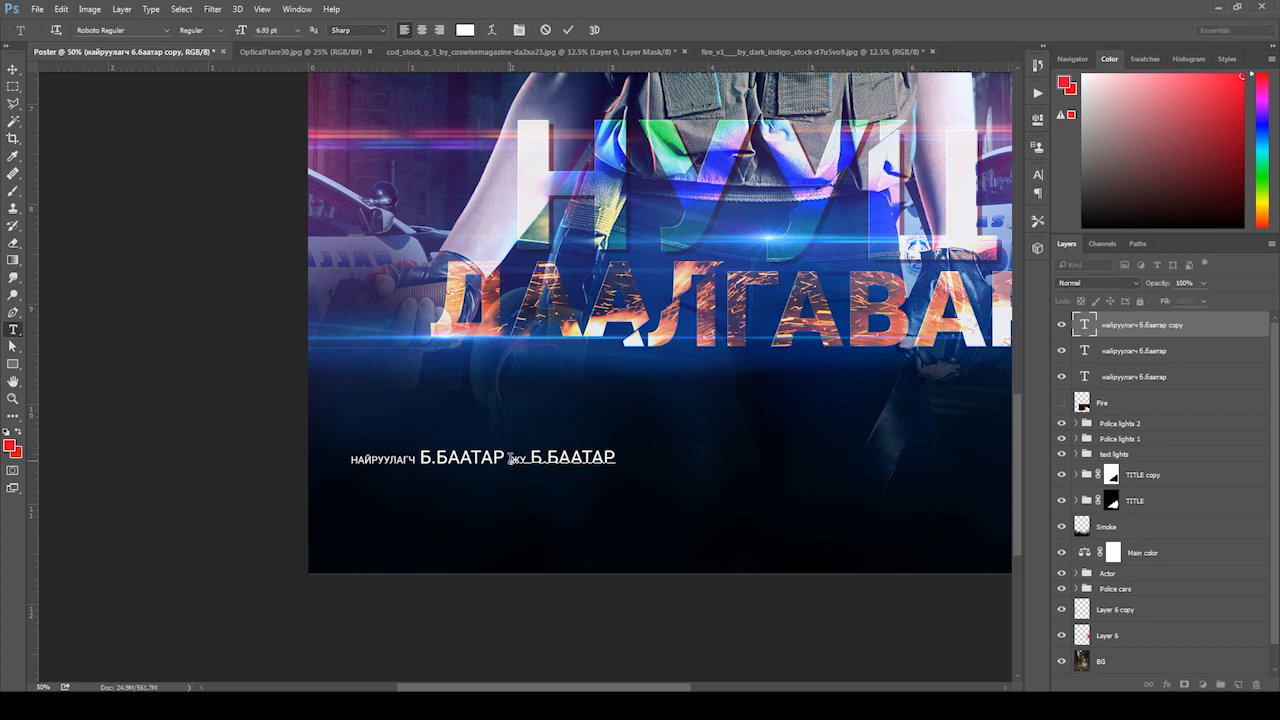
{"action": "type", "text": "жигчин"}
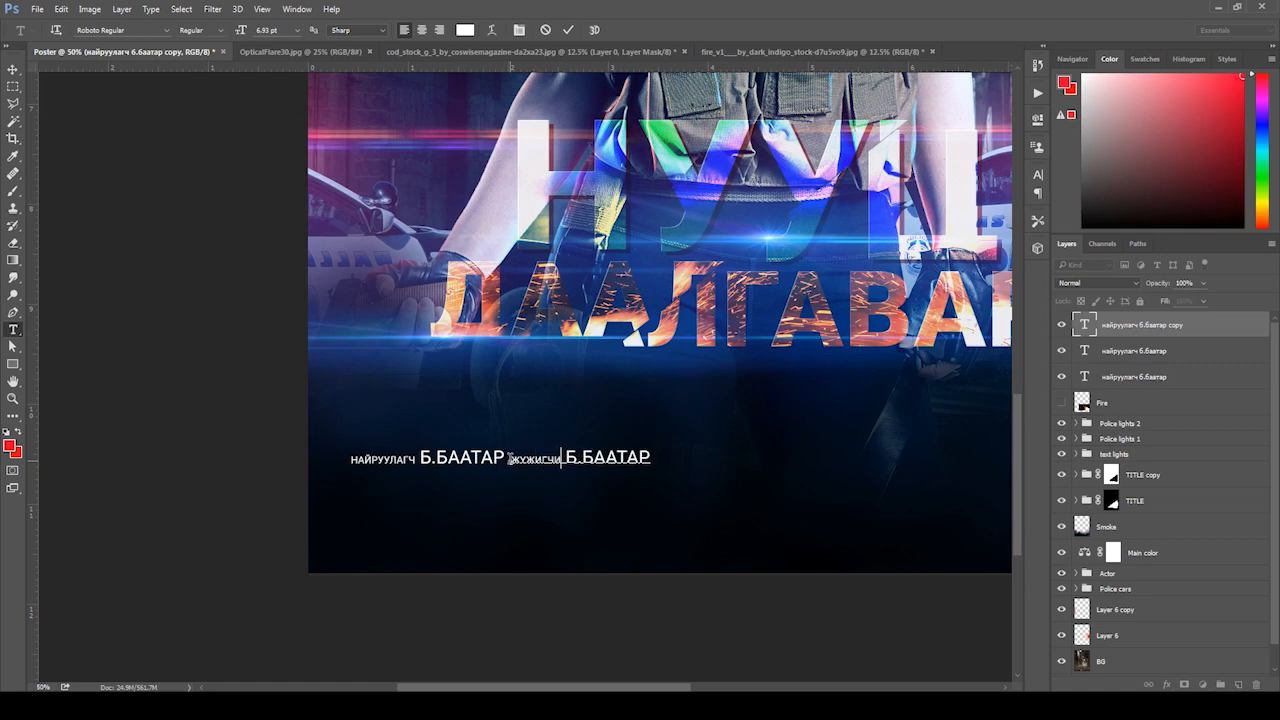
- Replace the name in the ЖҮЖИГЧИН credit with the actor's initial and name
{"action": "left_click_drag", "start_coordinate": [573, 457], "coordinate": [670, 462]}
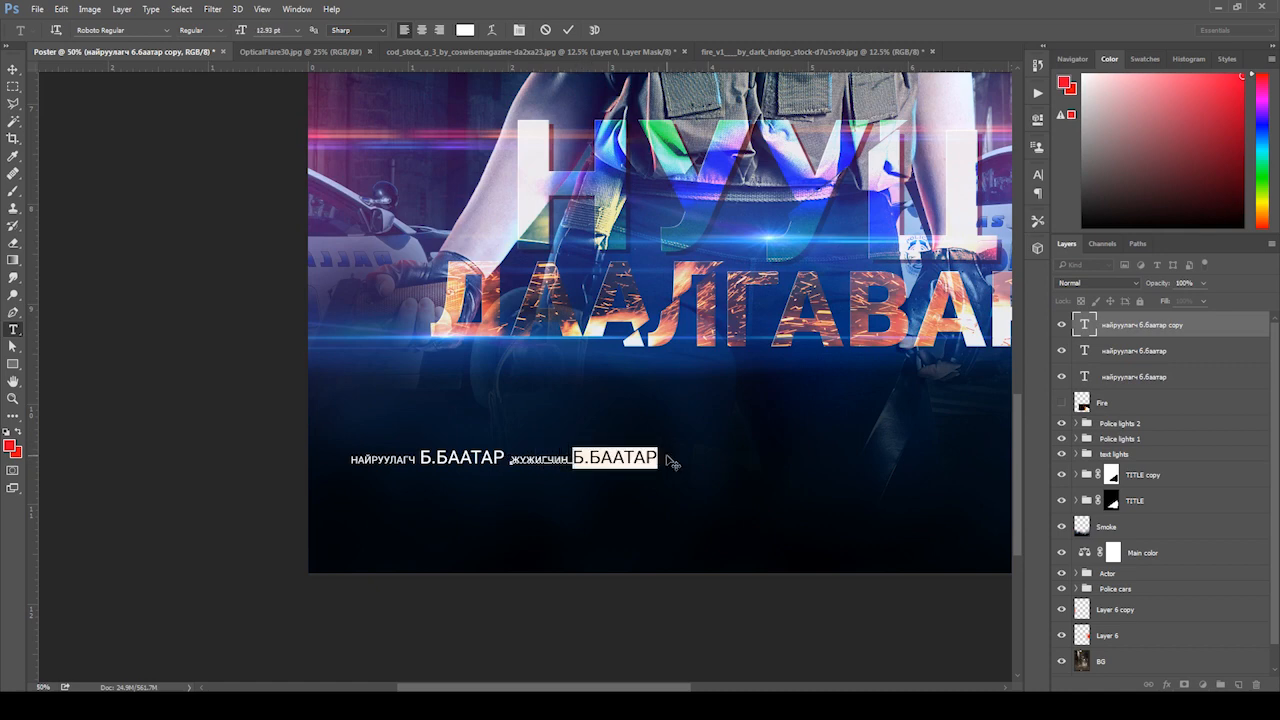
{"action": "type", "text": "б"}
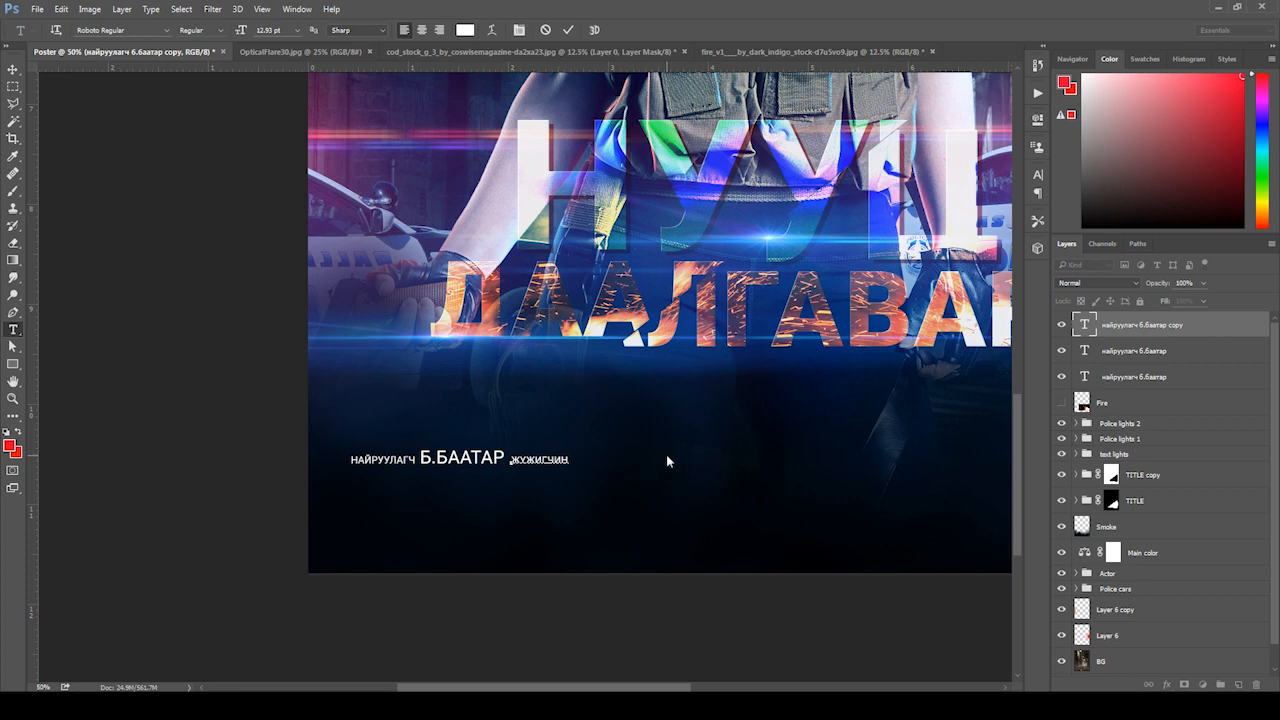
{"action": "type", "text": "Й"}
{"action": "key", "text": "BackSpace"}
{"action": "type", "text": "А.ЦЭЦЭГ"}
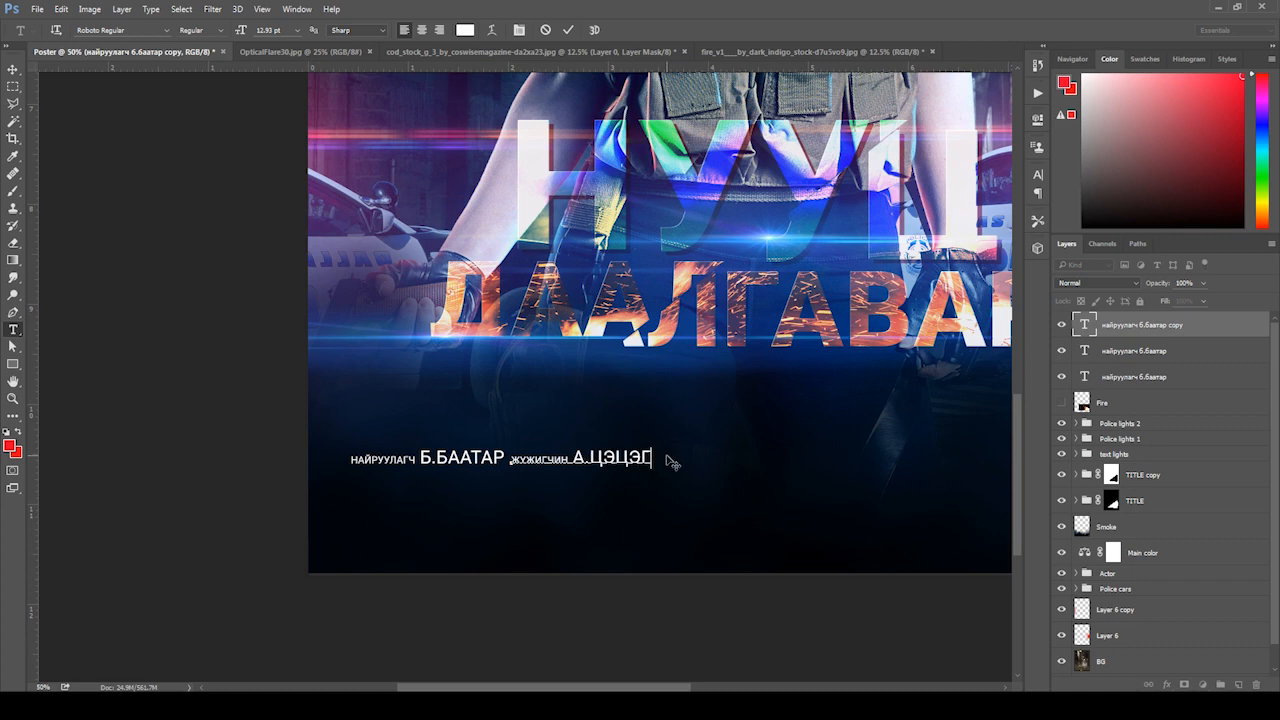
{"action": "left_click", "coordinate": [13, 69]}
- Duplicate the director and actor credit pair to its right, making a row of four credits below the title
{"action": "left_click_drag", "start_coordinate": [234, 240], "coordinate": [155, 231]}
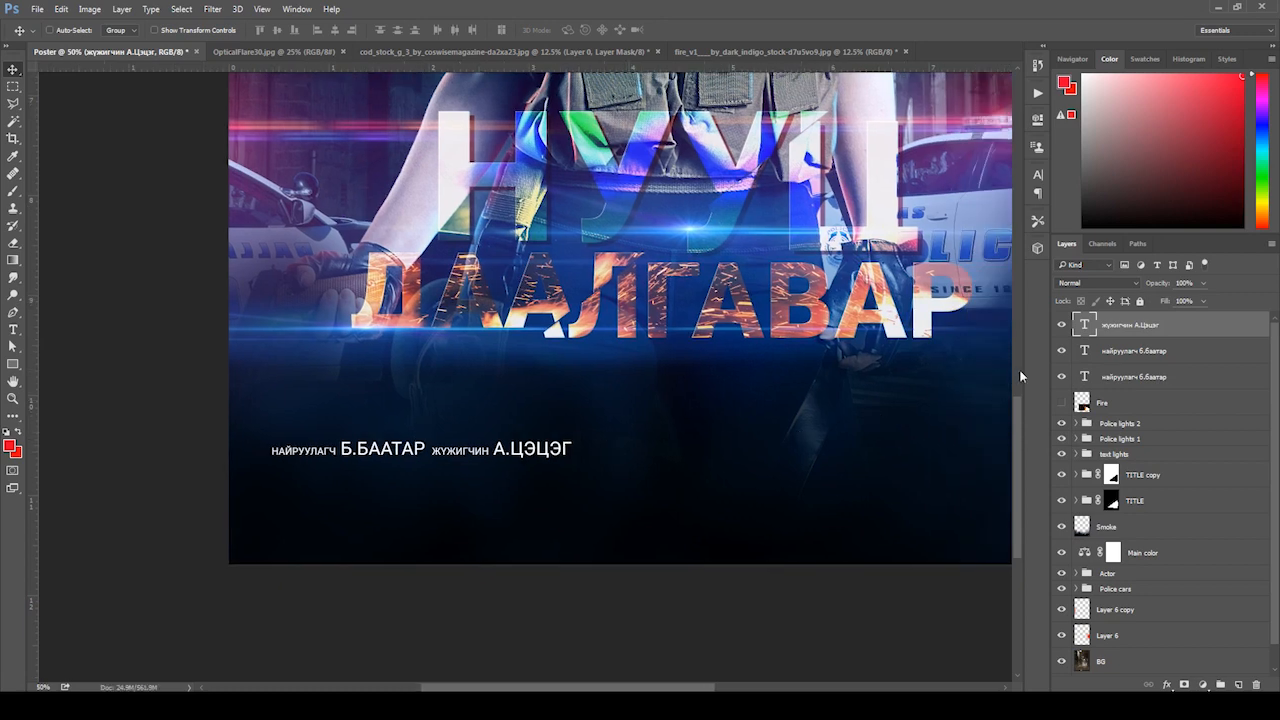
{"action": "left_click", "coordinate": [1115, 360], "text": "shift"}
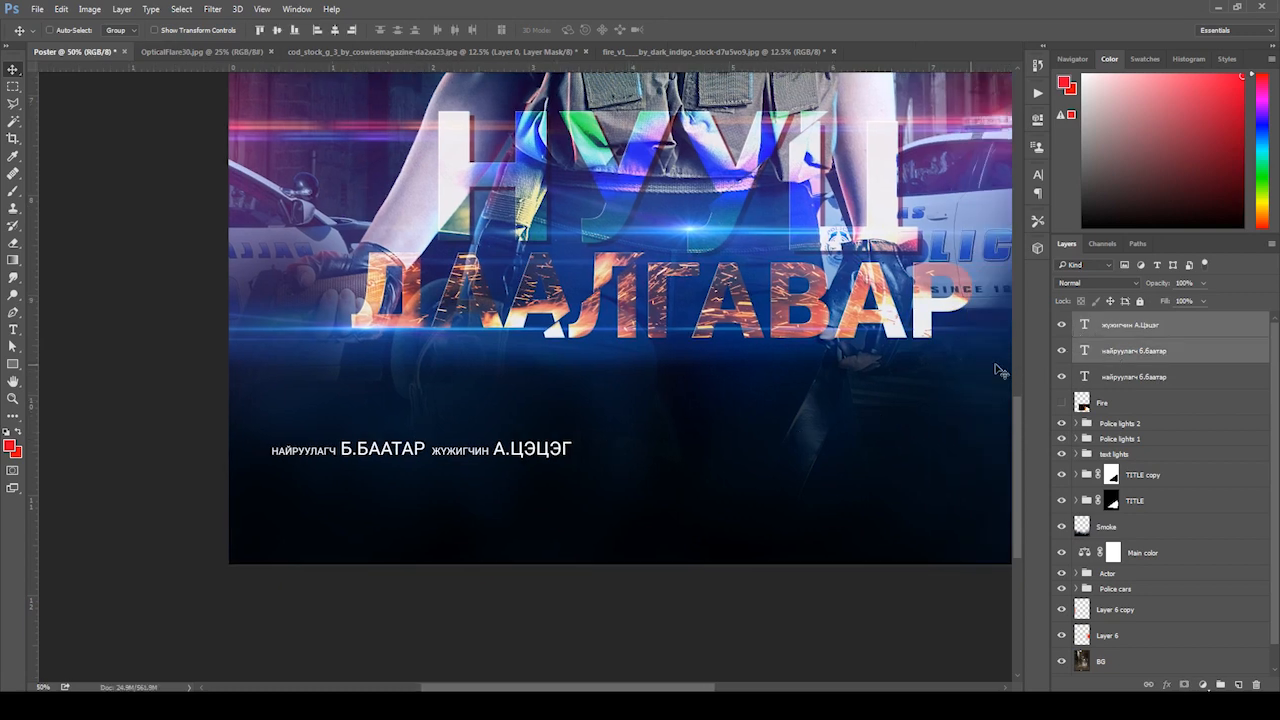
{"action": "left_click_drag", "start_coordinate": [447, 461], "coordinate": [634, 458]}
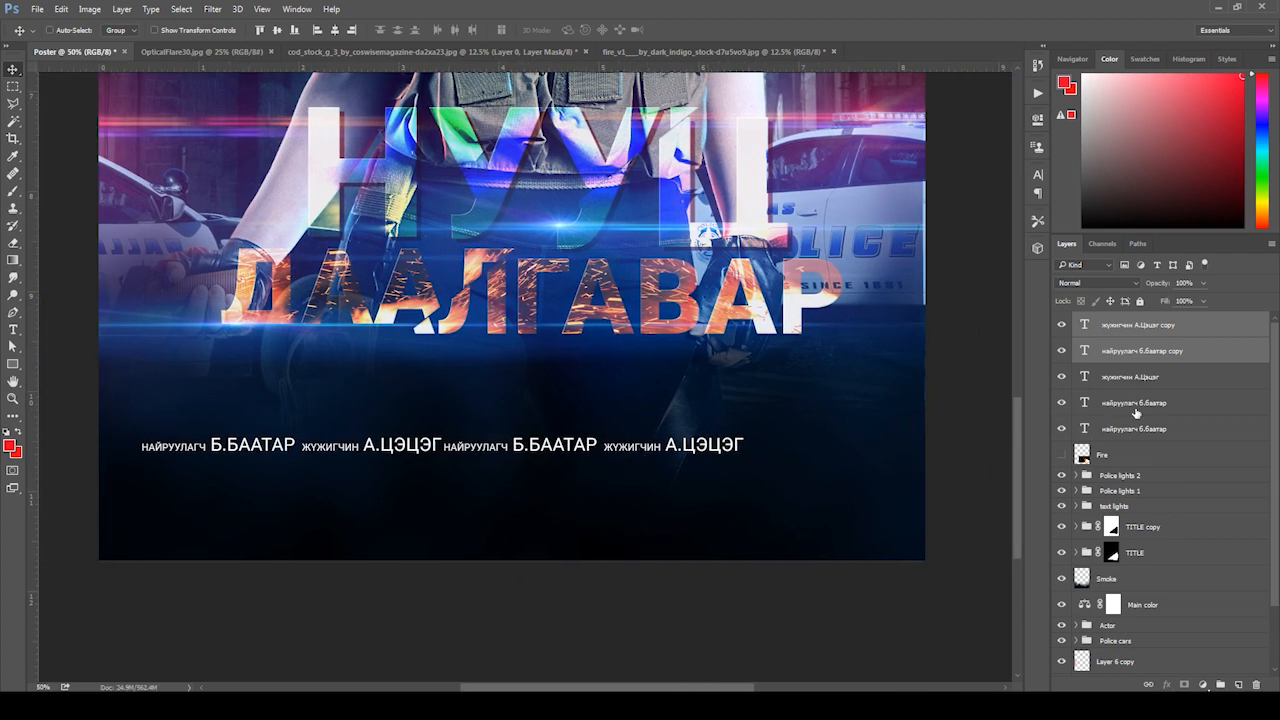
- Shift the row of four credits slightly right and down, and duplicate it as a second row beneath, offset to the left
{"action": "left_click", "coordinate": [1134, 403]}
{"action": "left_click", "coordinate": [1128, 332], "text": "shift"}
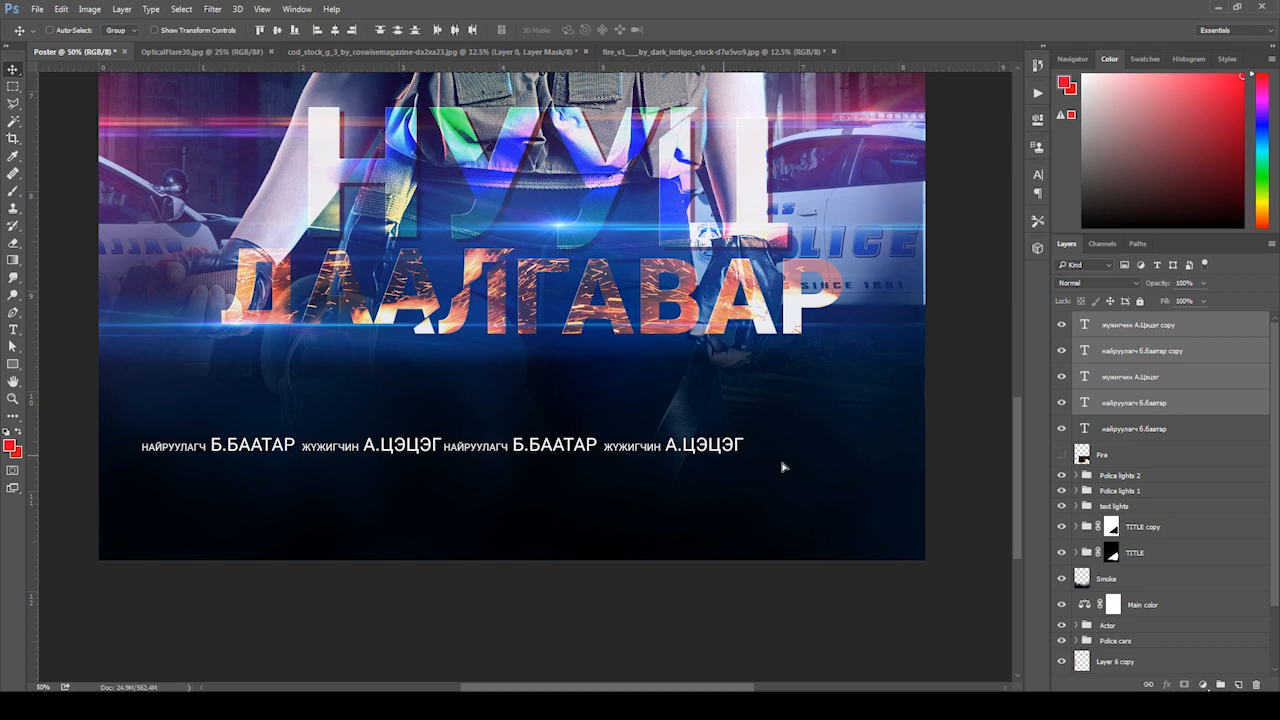
{"action": "left_click_drag", "start_coordinate": [783, 467], "coordinate": [716, 476]}
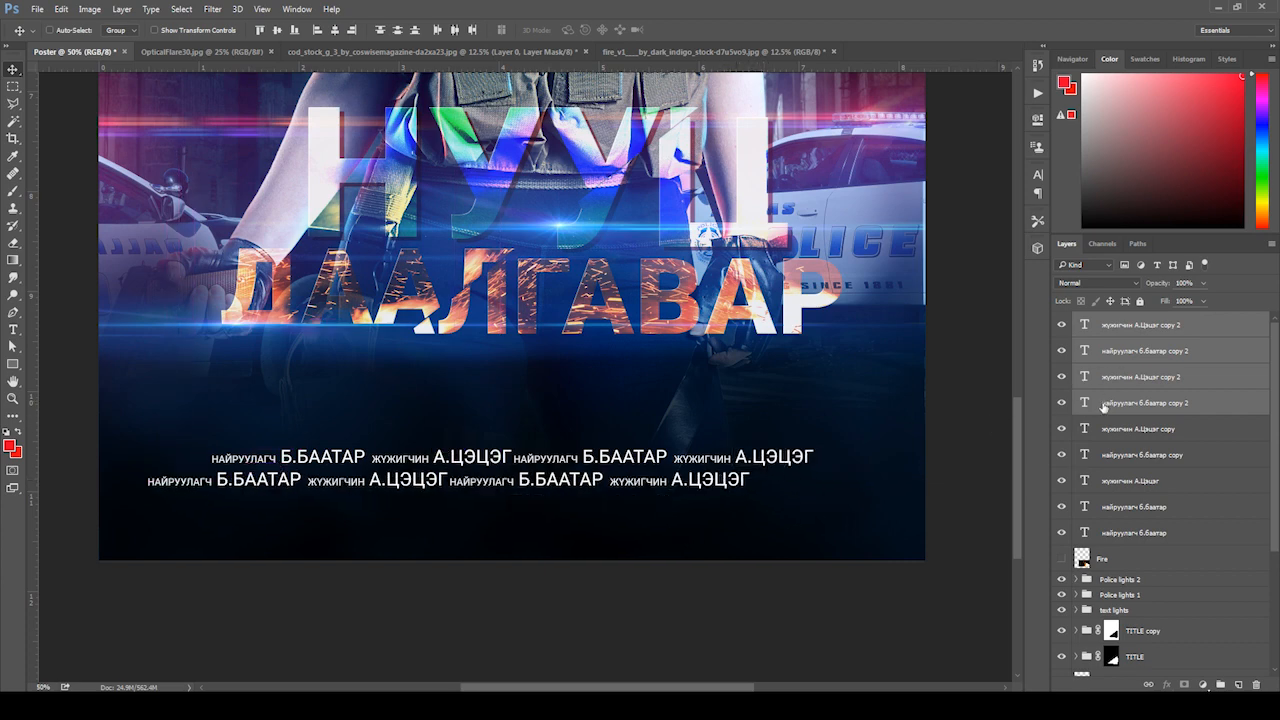
- Try to extend the second credit row with a copy of its last director and actor pair
{"action": "left_click", "coordinate": [1073, 349]}
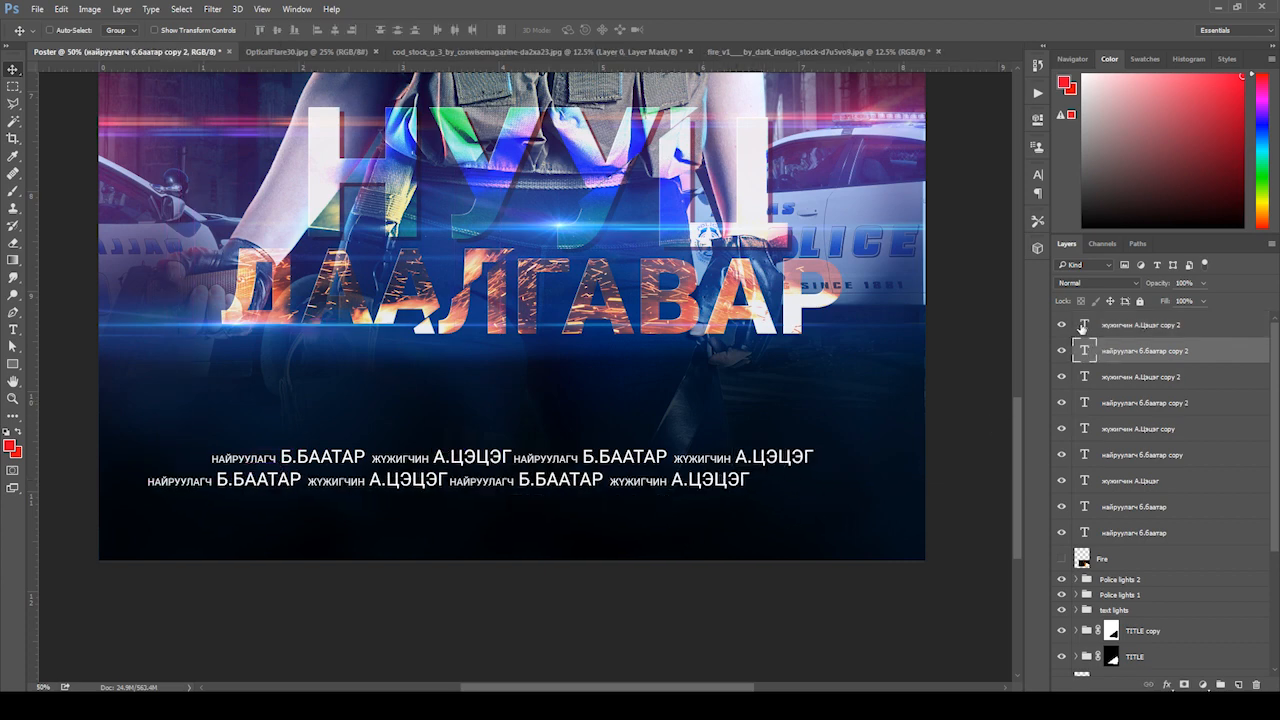
{"action": "left_click", "coordinate": [1078, 328], "text": "shift"}
{"action": "left_click", "coordinate": [1062, 326]}
{"action": "left_click", "coordinate": [1062, 326]}
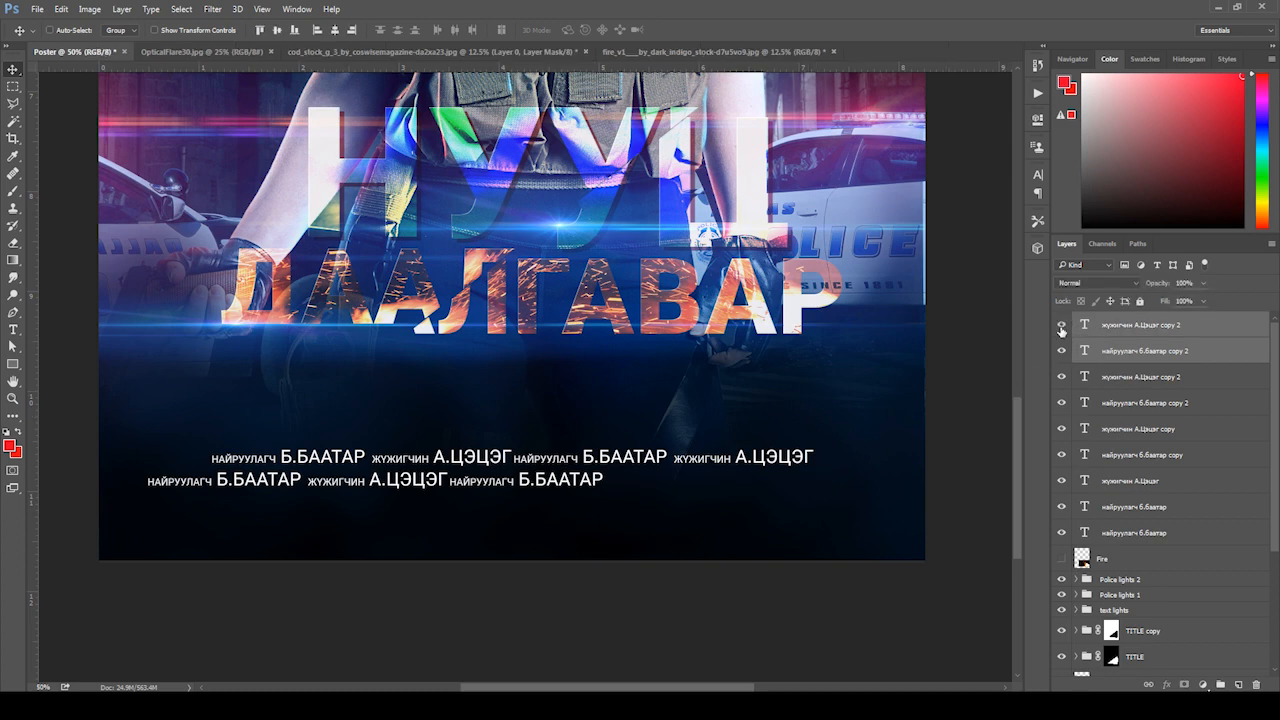
{"action": "left_click_drag", "start_coordinate": [726, 468], "coordinate": [877, 474]}
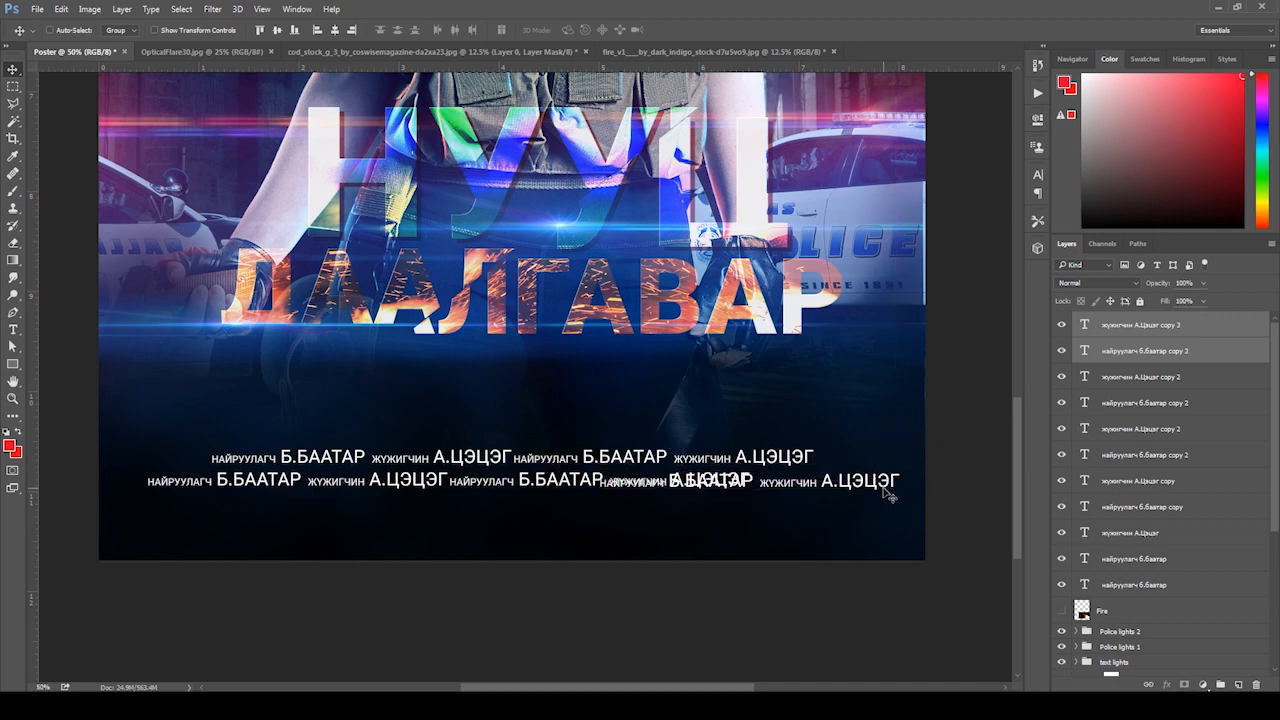
{"action": "key", "text": "ctrl+z"}
{"action": "left_click", "coordinate": [1130, 378]}
{"action": "left_click", "coordinate": [1137, 352]}
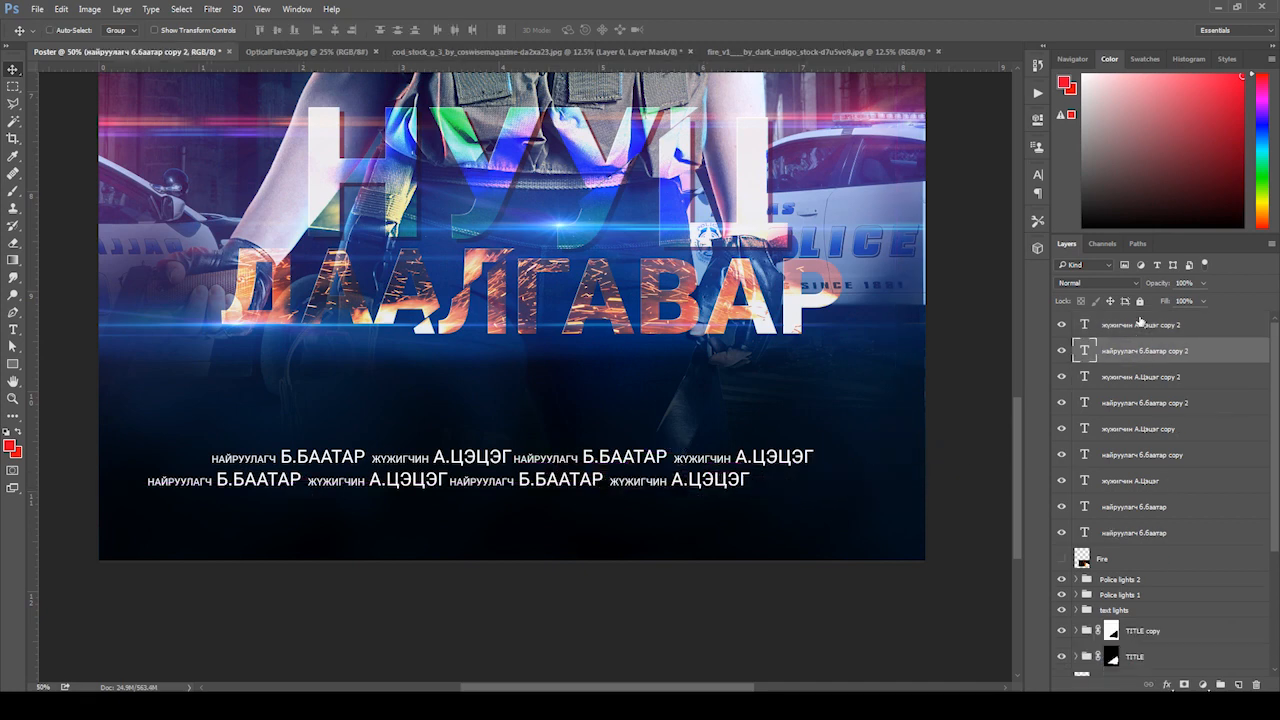
{"action": "left_click", "coordinate": [1142, 325], "text": "shift"}
{"action": "left_click_drag", "start_coordinate": [693, 478], "coordinate": [932, 477]}
{"action": "key", "text": "ctrl+z"}
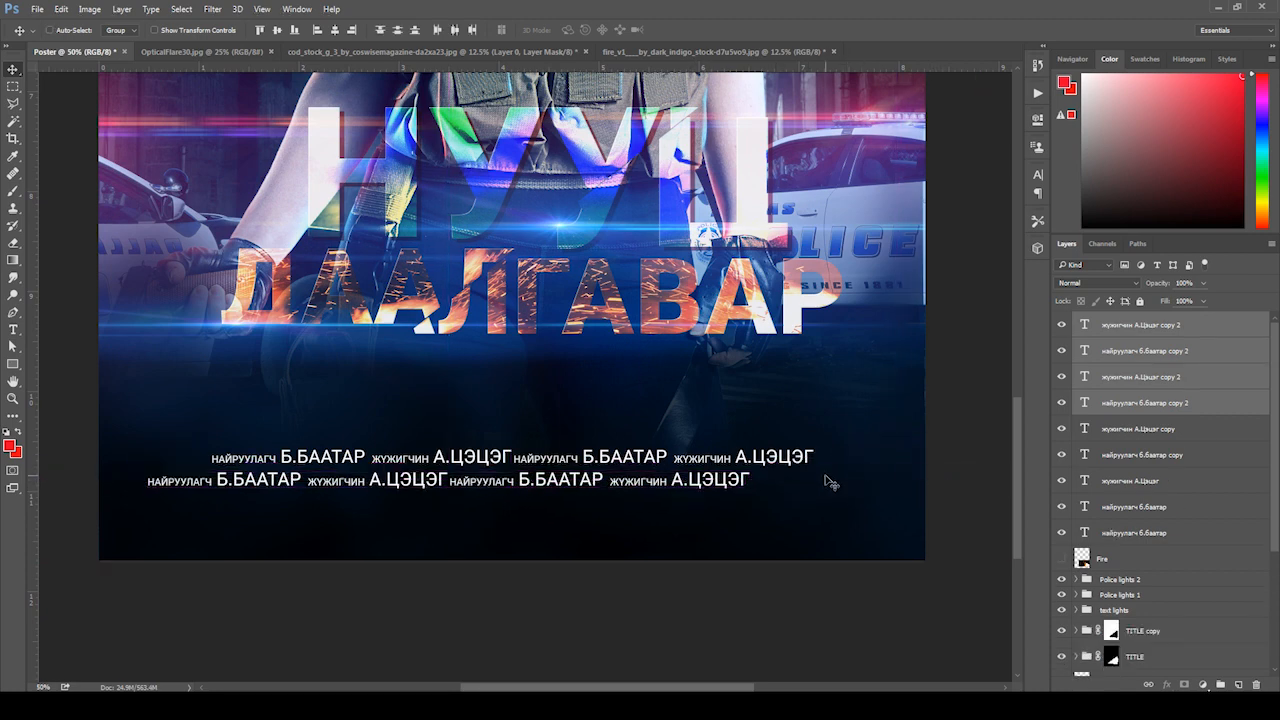
- Duplicate only the last ЖҮЖИГЧИН credit of the second row and place the copy at the row's right end
{"action": "left_click", "coordinate": [1133, 352]}
{"action": "left_click", "coordinate": [1139, 325]}
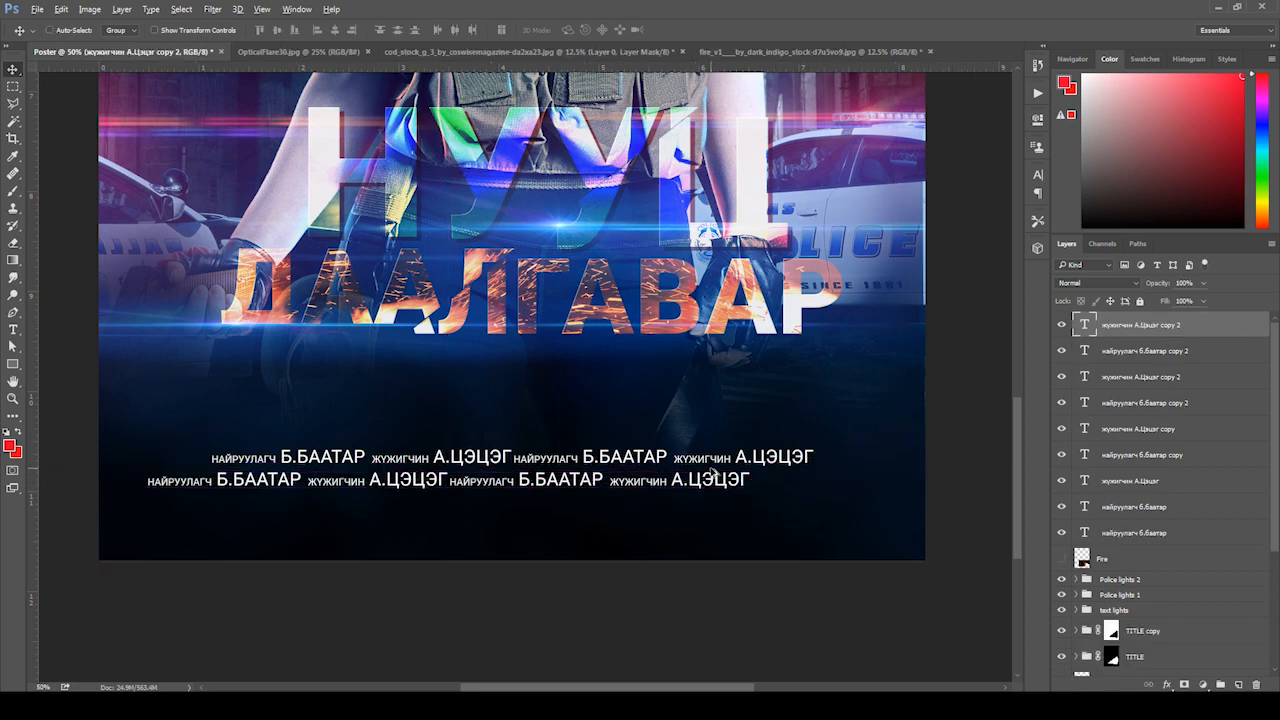
{"action": "left_click_drag", "start_coordinate": [707, 480], "coordinate": [772, 465]}
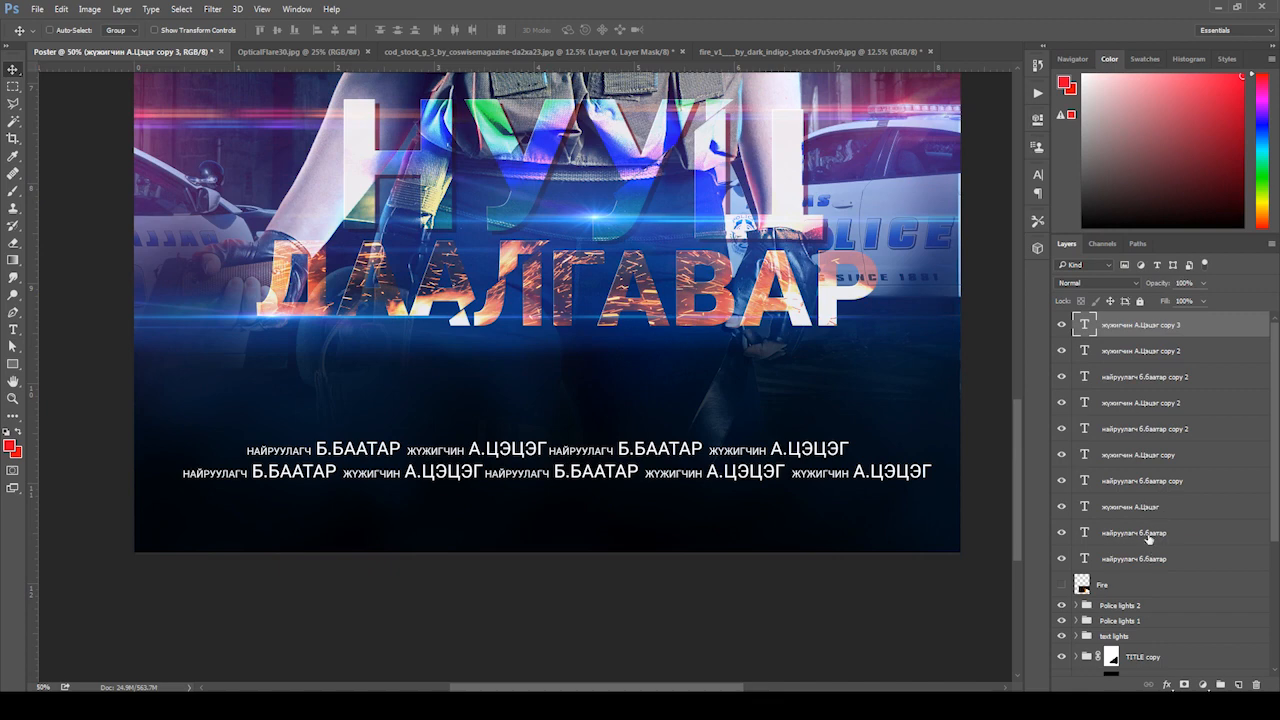
- Group the four first-row credit layers together with the original director credit layer beneath them
{"action": "left_click", "coordinate": [1125, 557]}
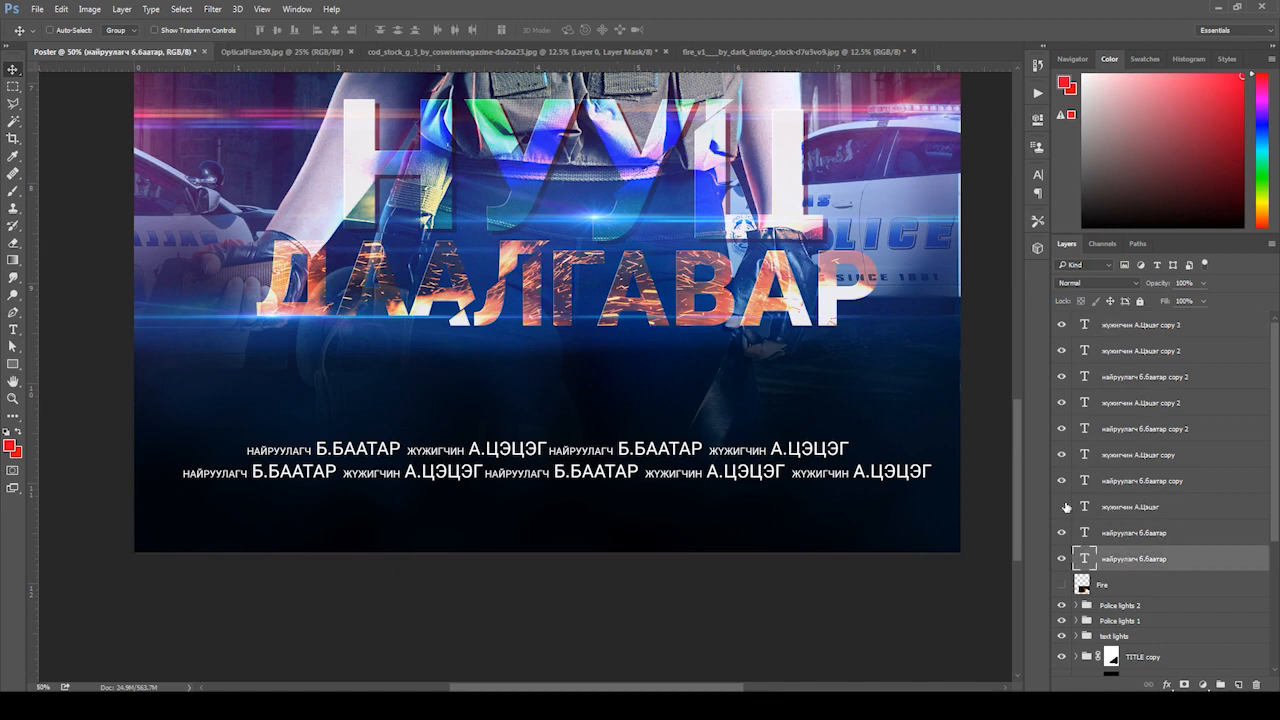
{"action": "left_click", "coordinate": [1065, 507]}
{"action": "left_click", "coordinate": [1063, 461]}
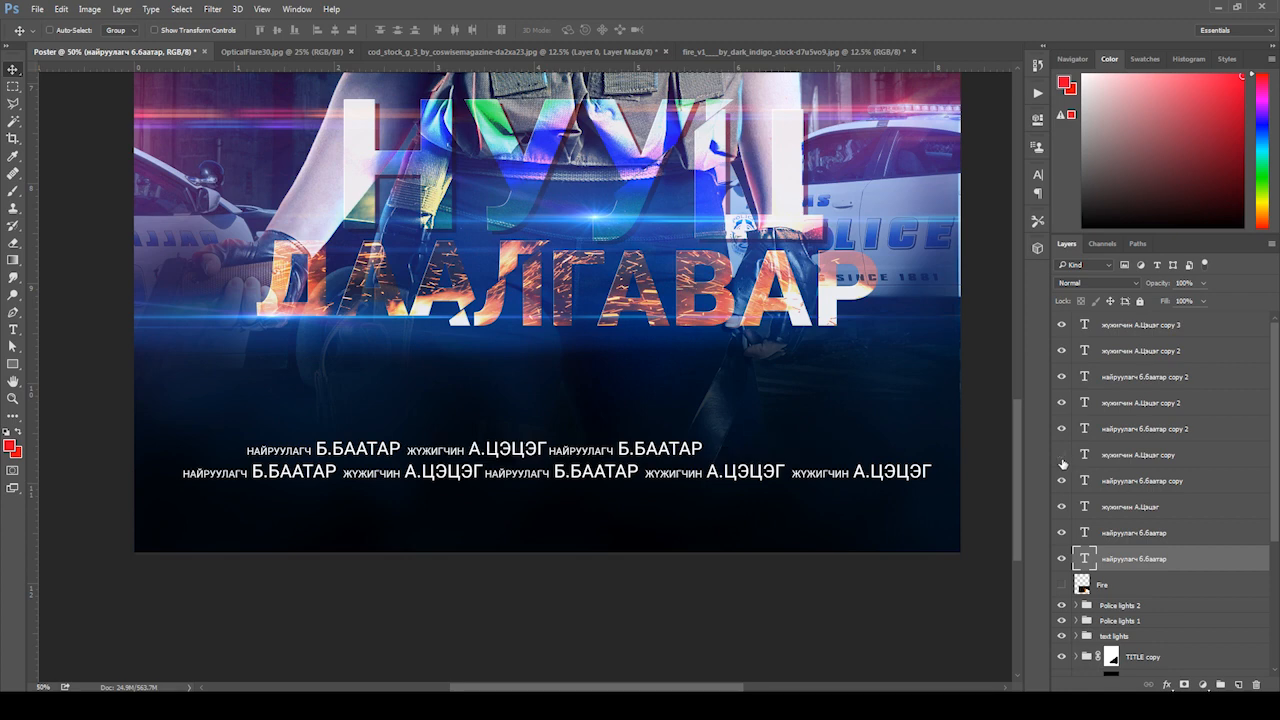
{"action": "left_click", "coordinate": [1062, 455]}
{"action": "left_click", "coordinate": [1142, 458], "text": "shift"}
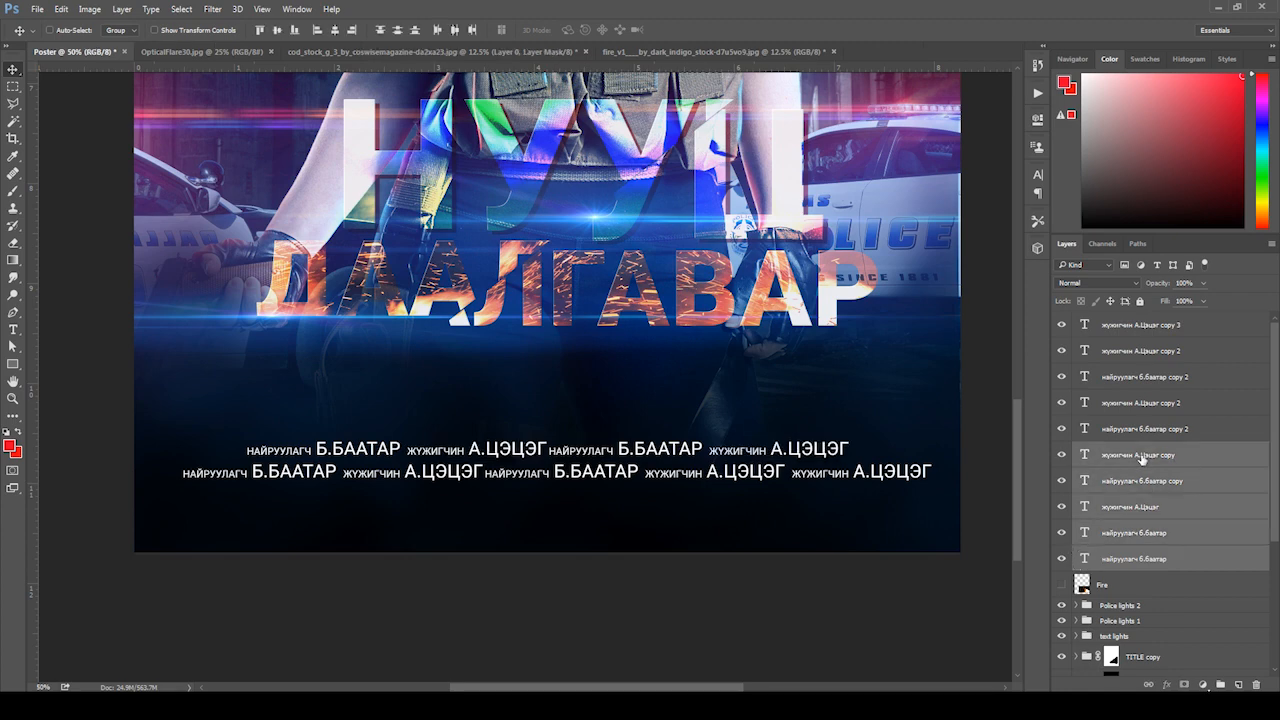
{"action": "key", "text": "ctrl+g"}
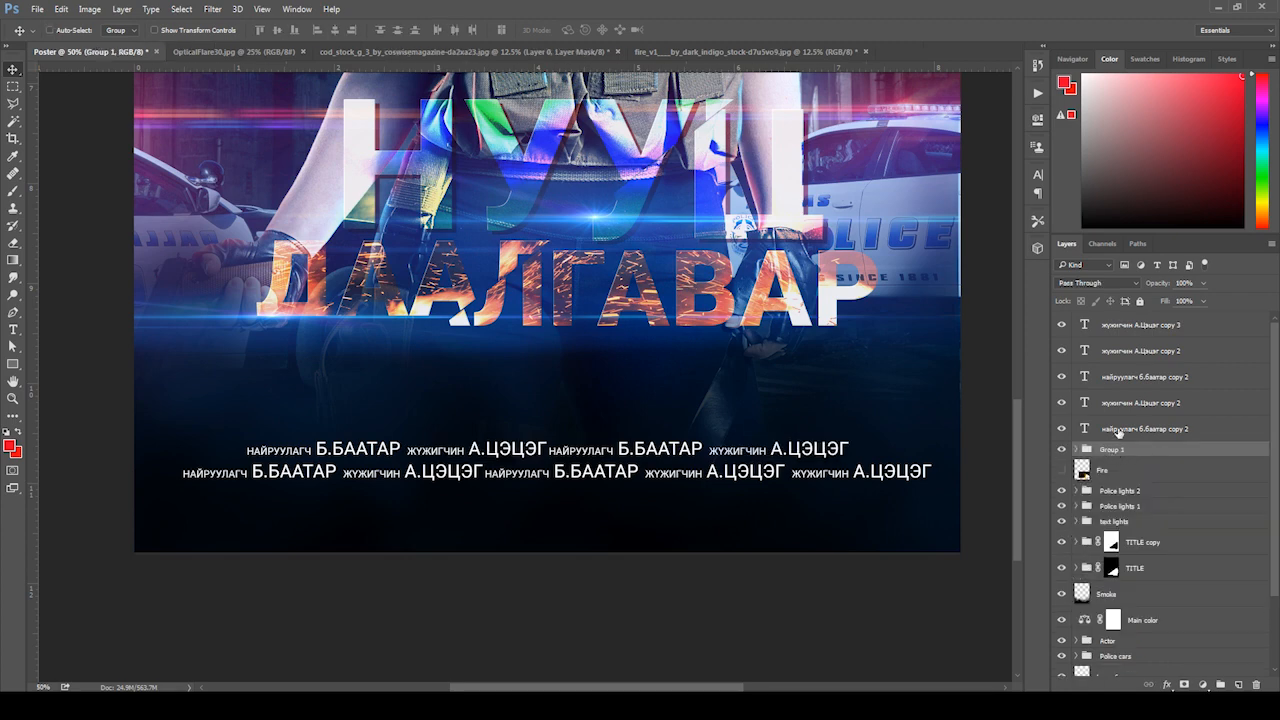
- Group the five text layers that make up the second credit row
{"action": "left_click", "coordinate": [1128, 332], "text": "shift"}
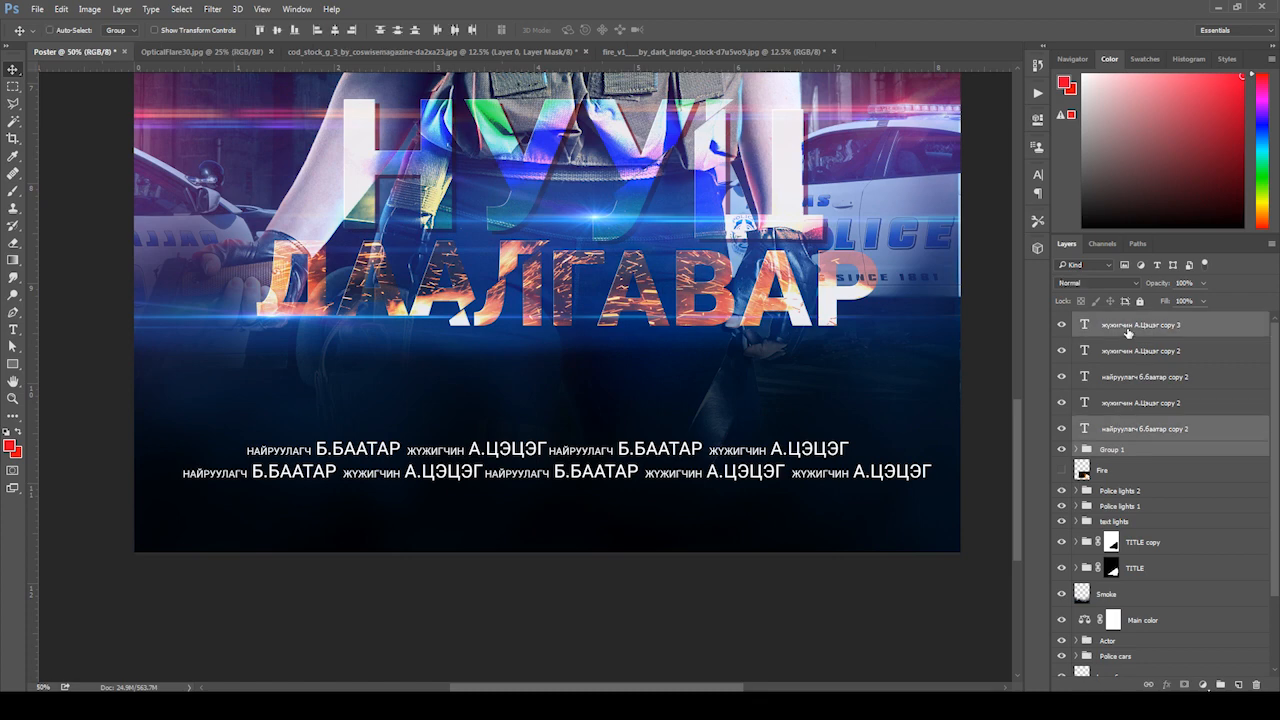
{"action": "left_click", "coordinate": [1132, 435]}
{"action": "left_click", "coordinate": [1126, 334], "text": "shift"}
{"action": "key", "text": "ctrl+g"}
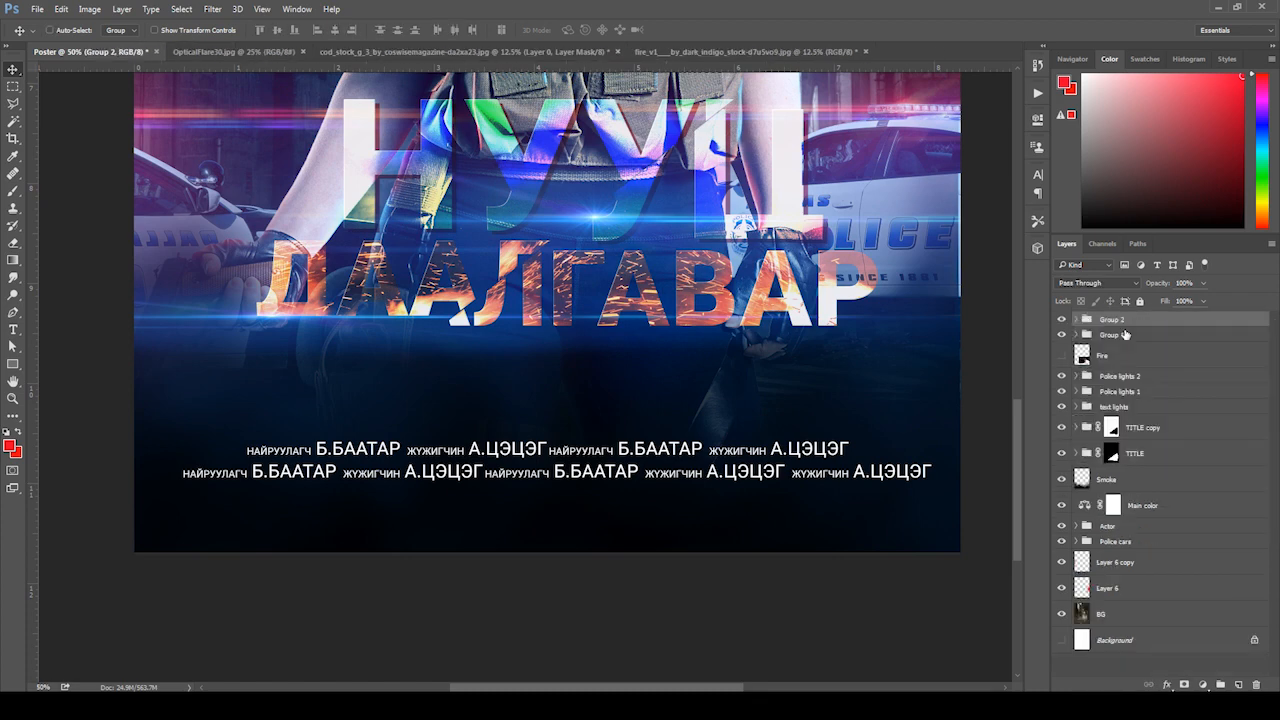
- Duplicate the first-row credit group as a third row under the second, nudging it down to match the row spacing
{"action": "left_click", "coordinate": [1117, 336], "text": "shift"}
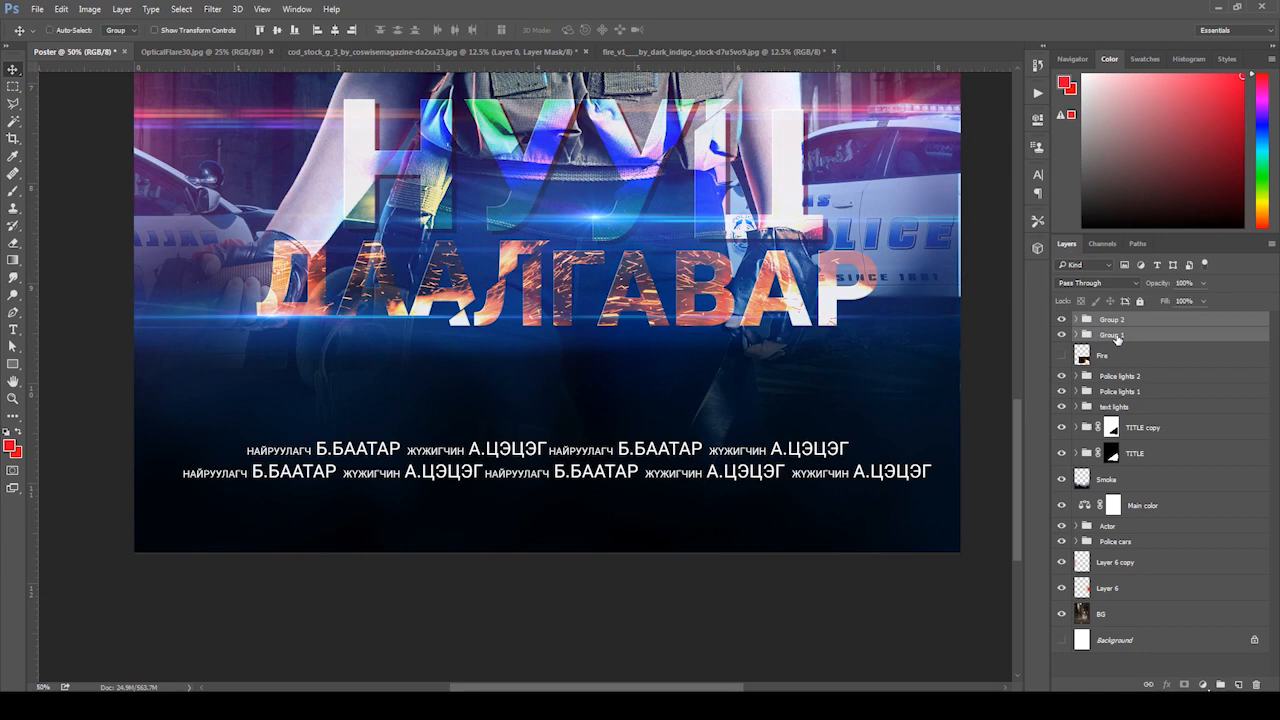
{"action": "left_click", "coordinate": [1110, 323]}
{"action": "left_click", "coordinate": [1111, 337]}
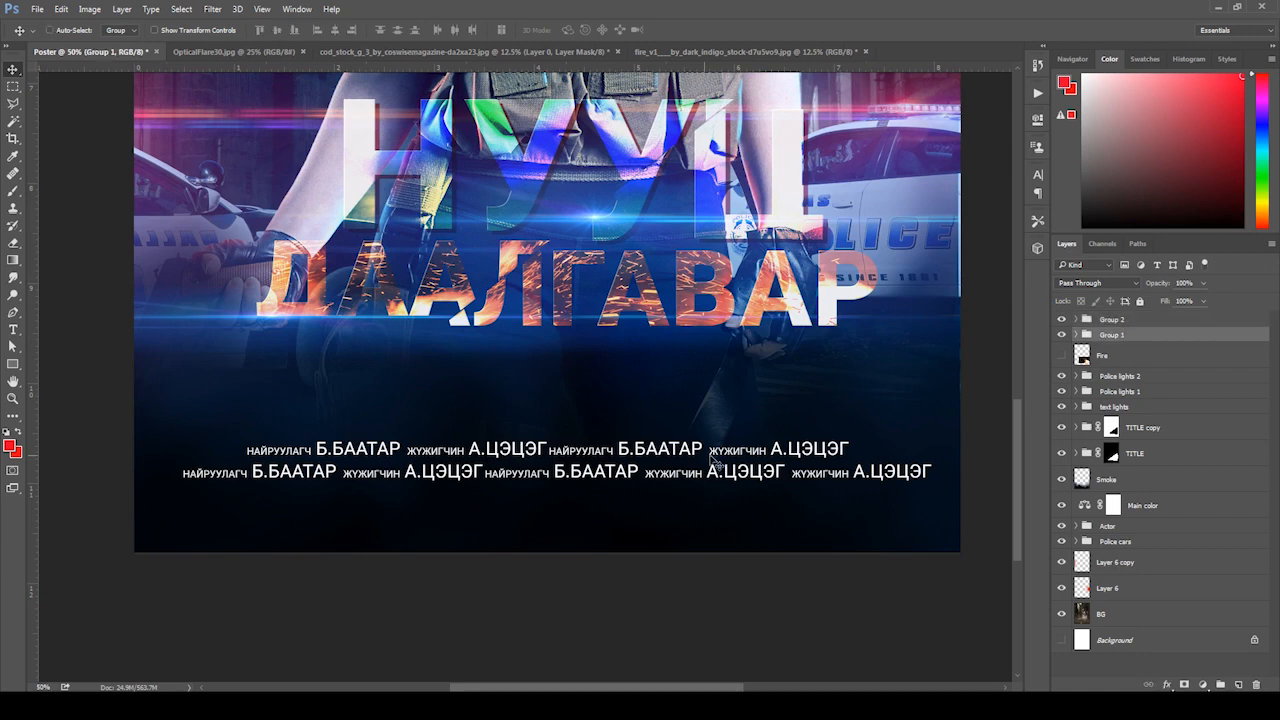
{"action": "left_click_drag", "start_coordinate": [690, 461], "coordinate": [688, 505]}
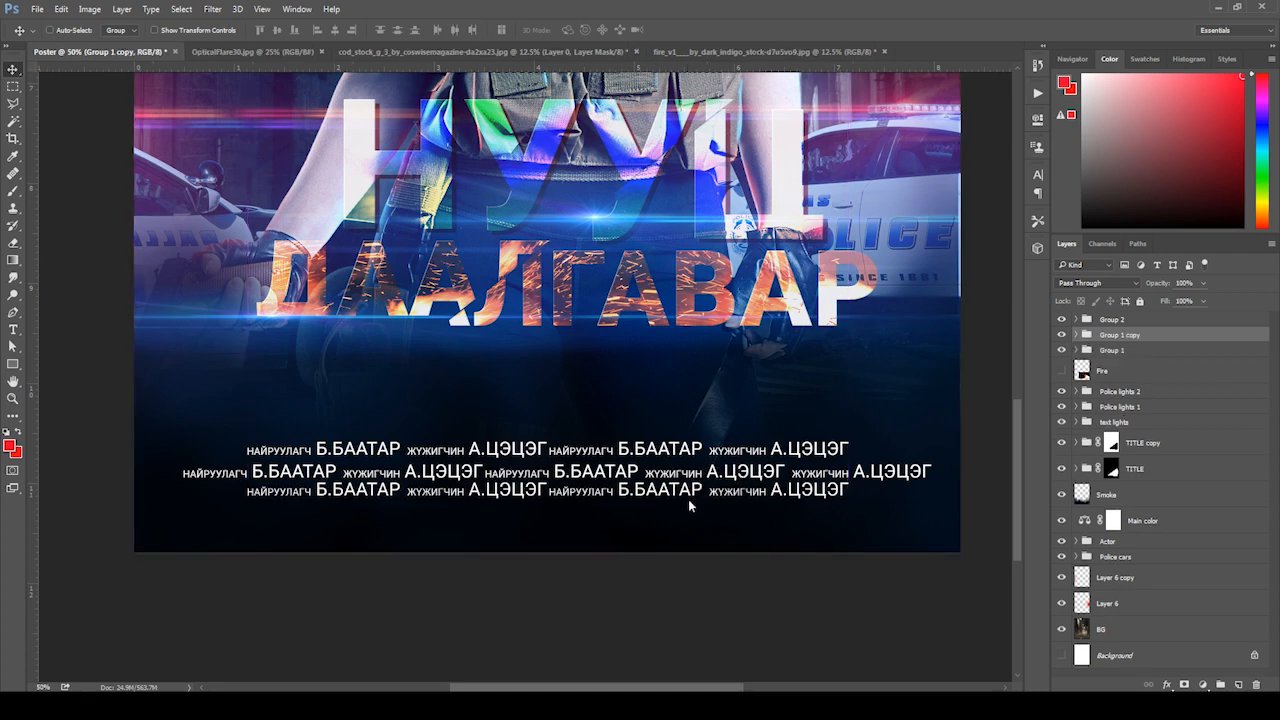
{"action": "key", "text": "Down"}
{"action": "key", "text": "Down"}
{"action": "key", "text": "Down"}
{"action": "key", "text": "Down"}
{"action": "key", "text": "Down"}
{"action": "key", "text": "Down"}
{"action": "key", "text": "Down"}
{"action": "key", "text": "Down"}
{"action": "key", "text": "Down"}
{"action": "key", "text": "Down"}
{"action": "key", "text": "Down"}
{"action": "key", "text": "Down"}
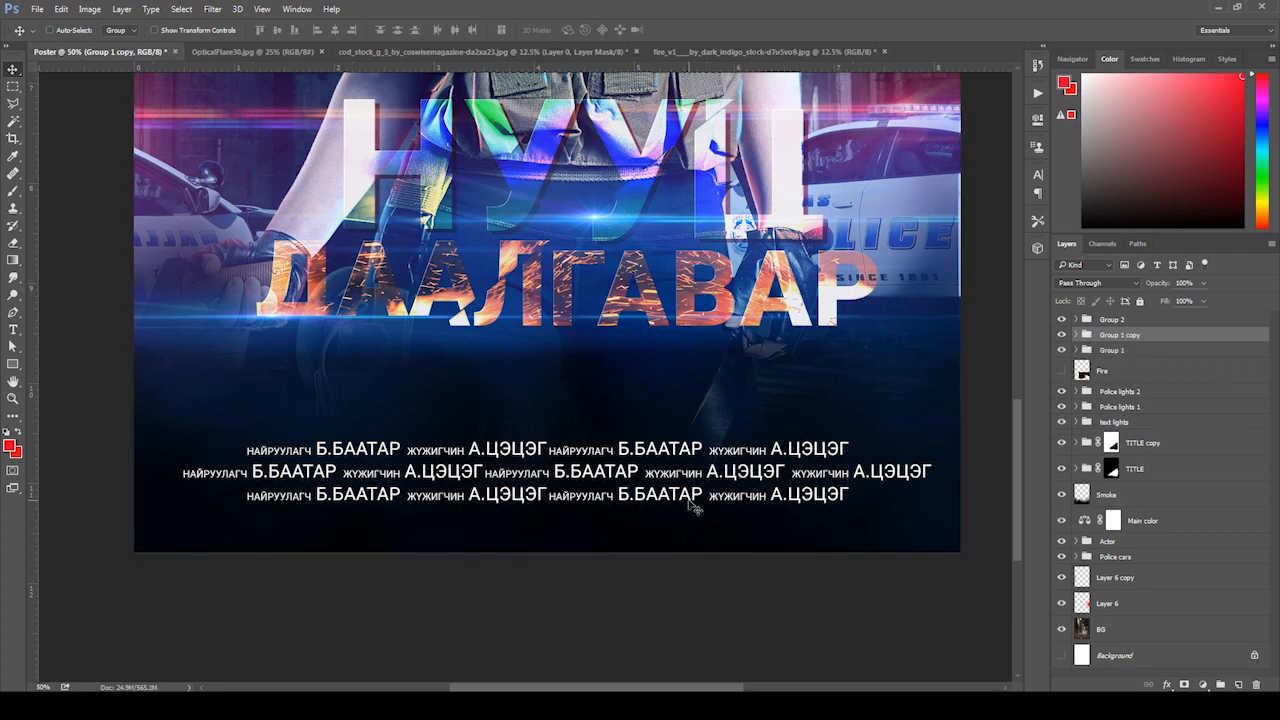
{"action": "key", "text": "Down"}
- Move the first-row credit group to the top of the layer stack and rename it Text line 1
{"action": "left_click_drag", "start_coordinate": [1128, 337], "coordinate": [1128, 357]}
{"action": "left_click_drag", "start_coordinate": [1138, 311], "coordinate": [1138, 312]}
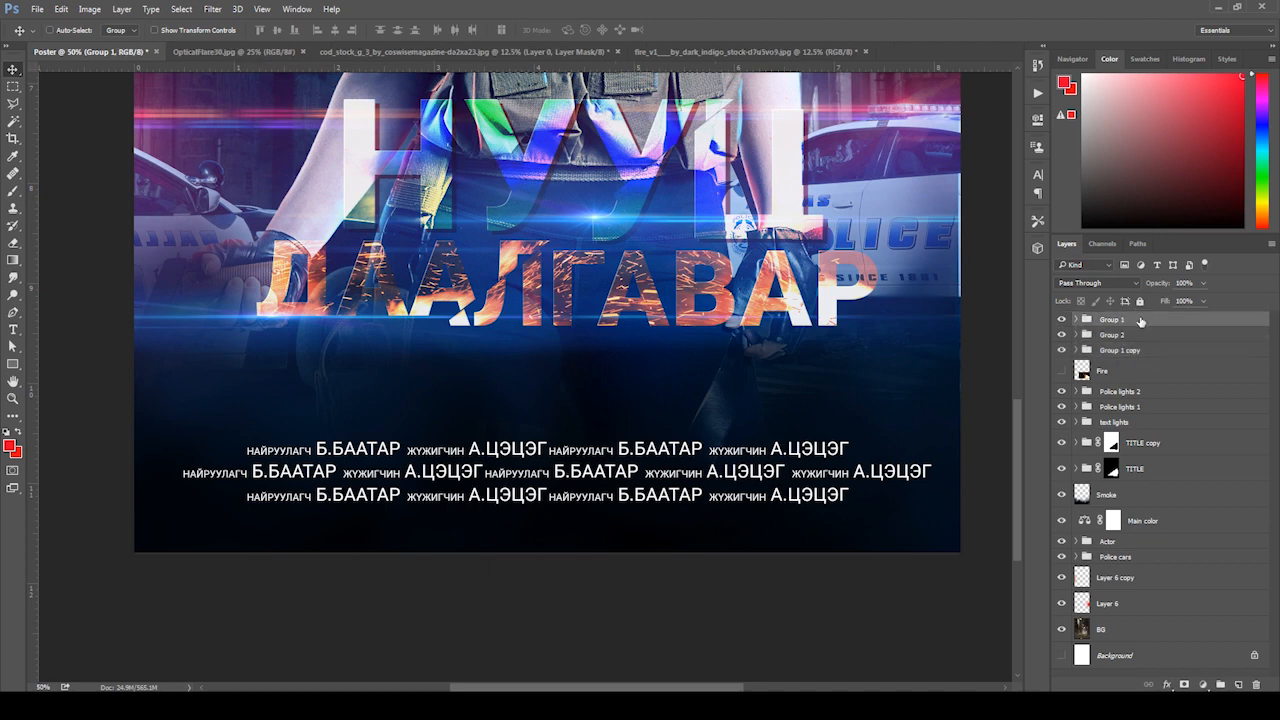
{"action": "double_click", "coordinate": [1113, 320]}
{"action": "type", "text": "Text line 1"}
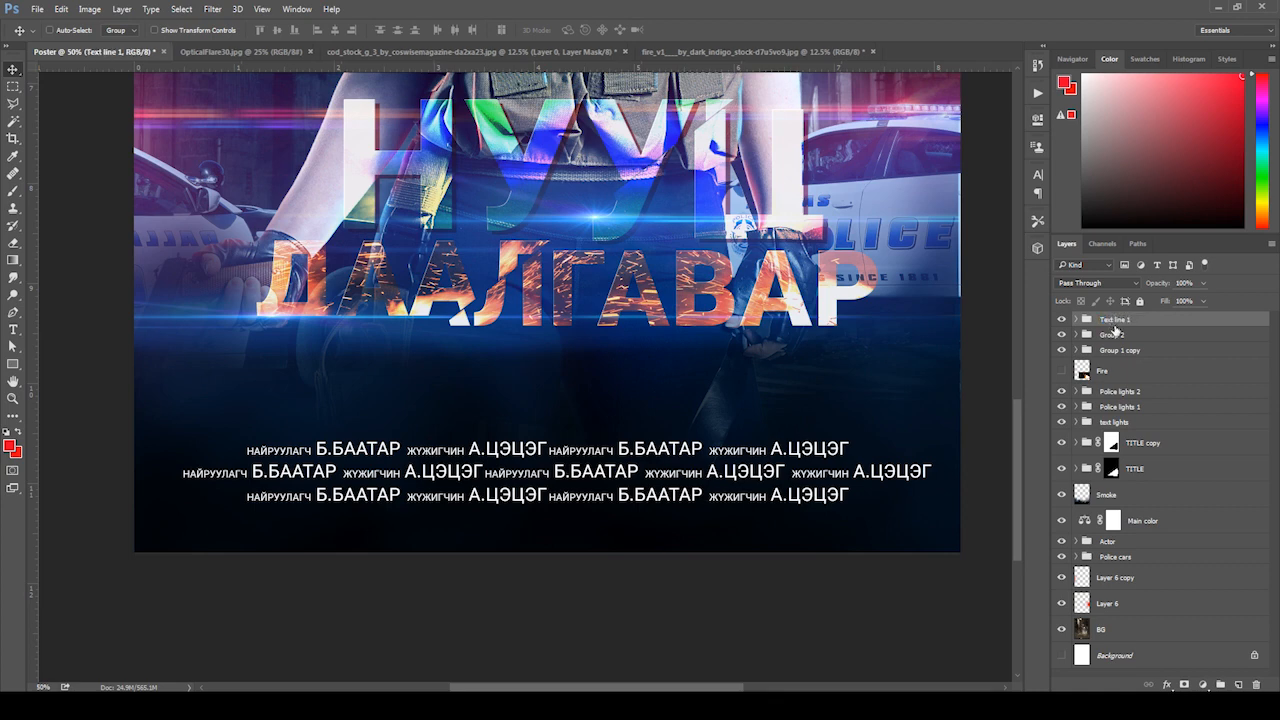
- Rename the second-row credit group to Text line 2 2 and the third-row group to Text line 3
{"action": "key", "text": "Tab"}
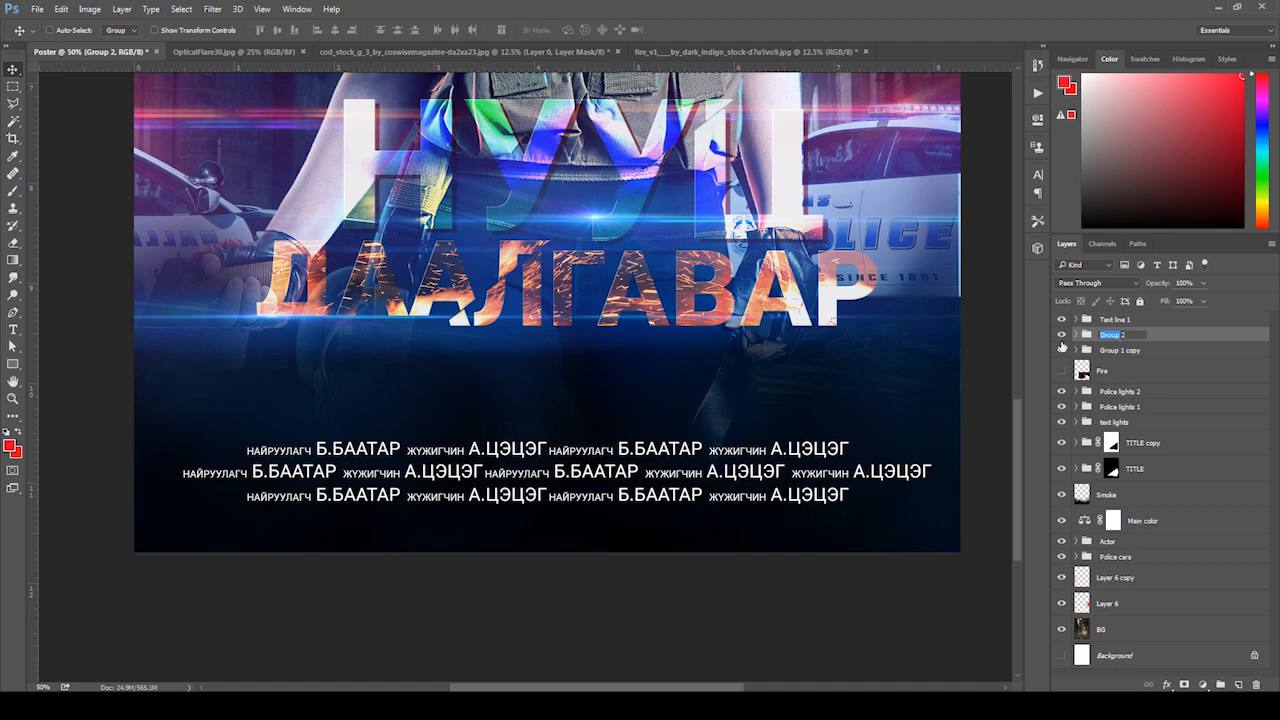
{"action": "type", "text": "Text line 2"}
{"action": "key", "text": "Return"}
{"action": "double_click", "coordinate": [1121, 351]}
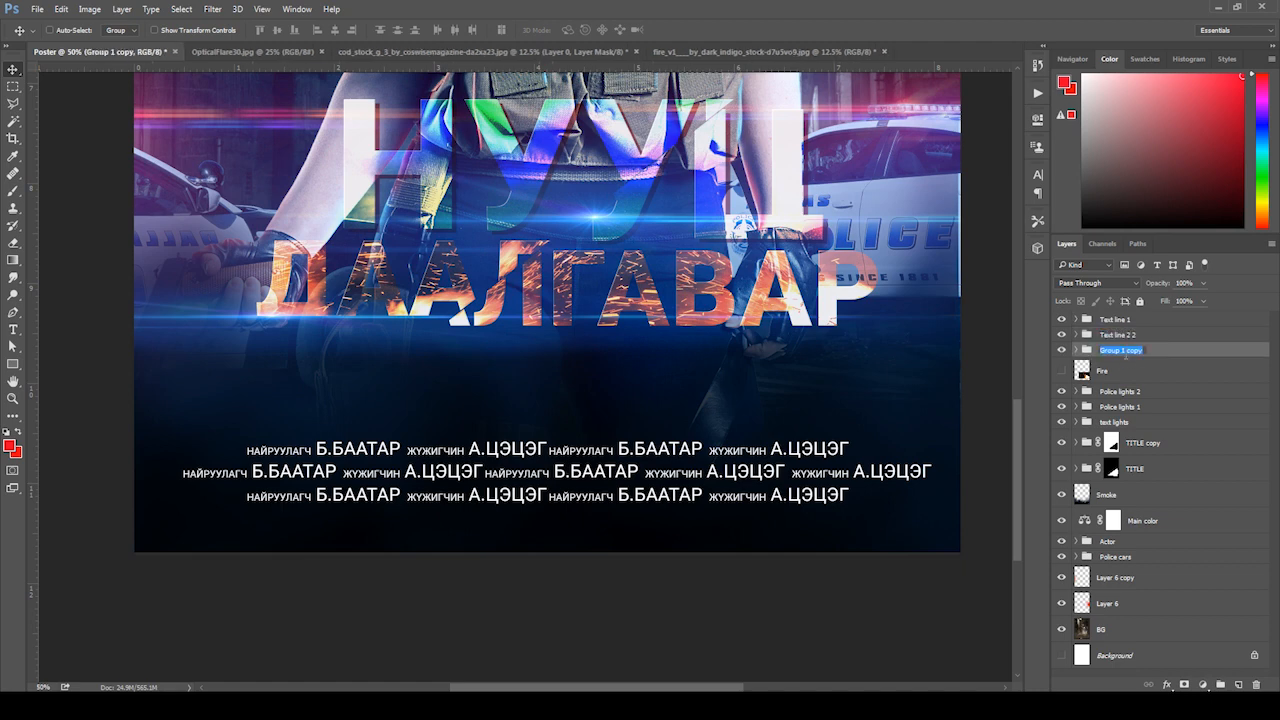
{"action": "type", "text": "Text line 3"}
{"action": "key", "text": "Return"}
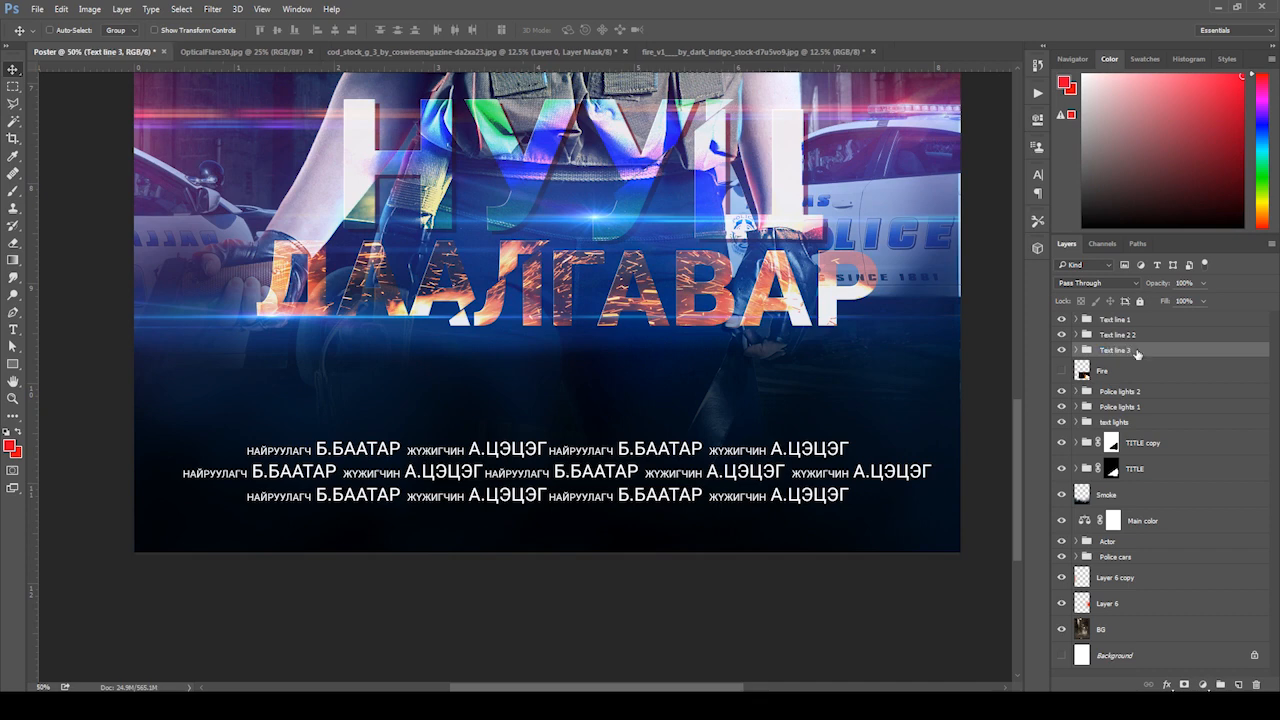
- Rename the second-row credit group to Text line 2 and briefly hide it to check which row it contains
{"action": "double_click", "coordinate": [1134, 337]}
{"action": "key", "text": "BackSpace"}
{"action": "key", "text": "BackSpace"}
{"action": "key", "text": "Return"}
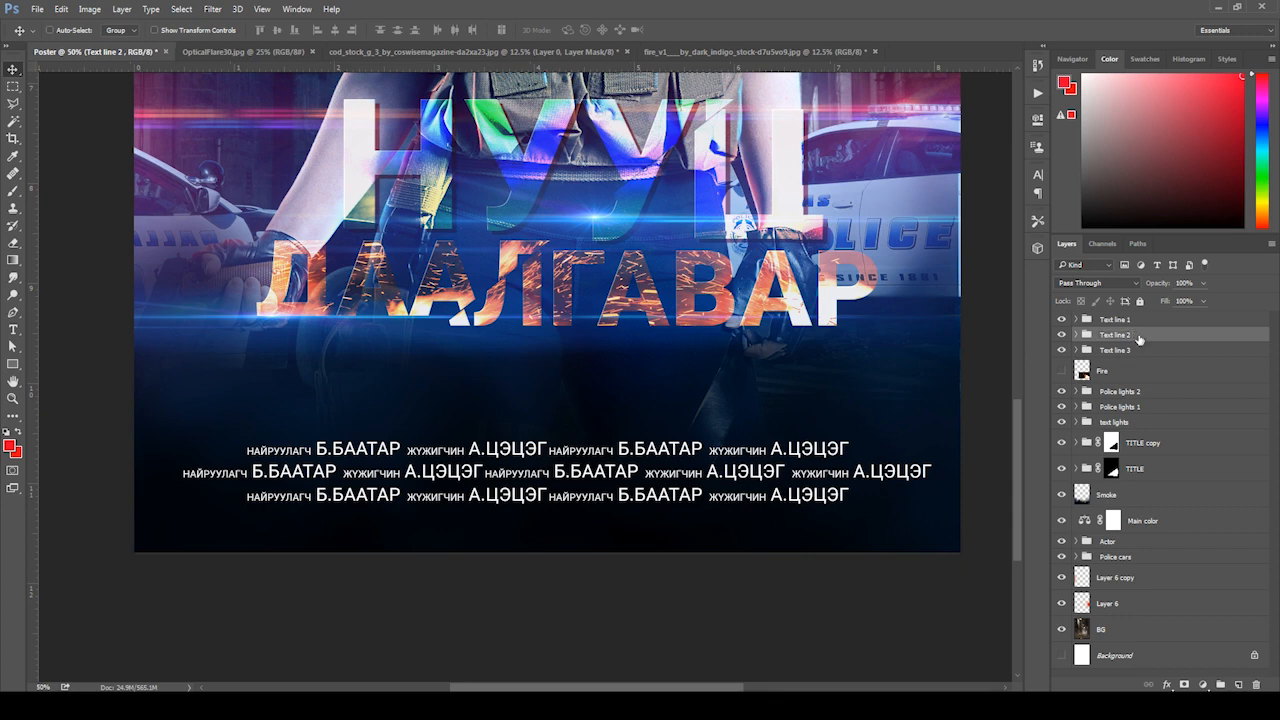
{"action": "left_click", "coordinate": [1062, 335]}
{"action": "left_click", "coordinate": [1062, 335]}
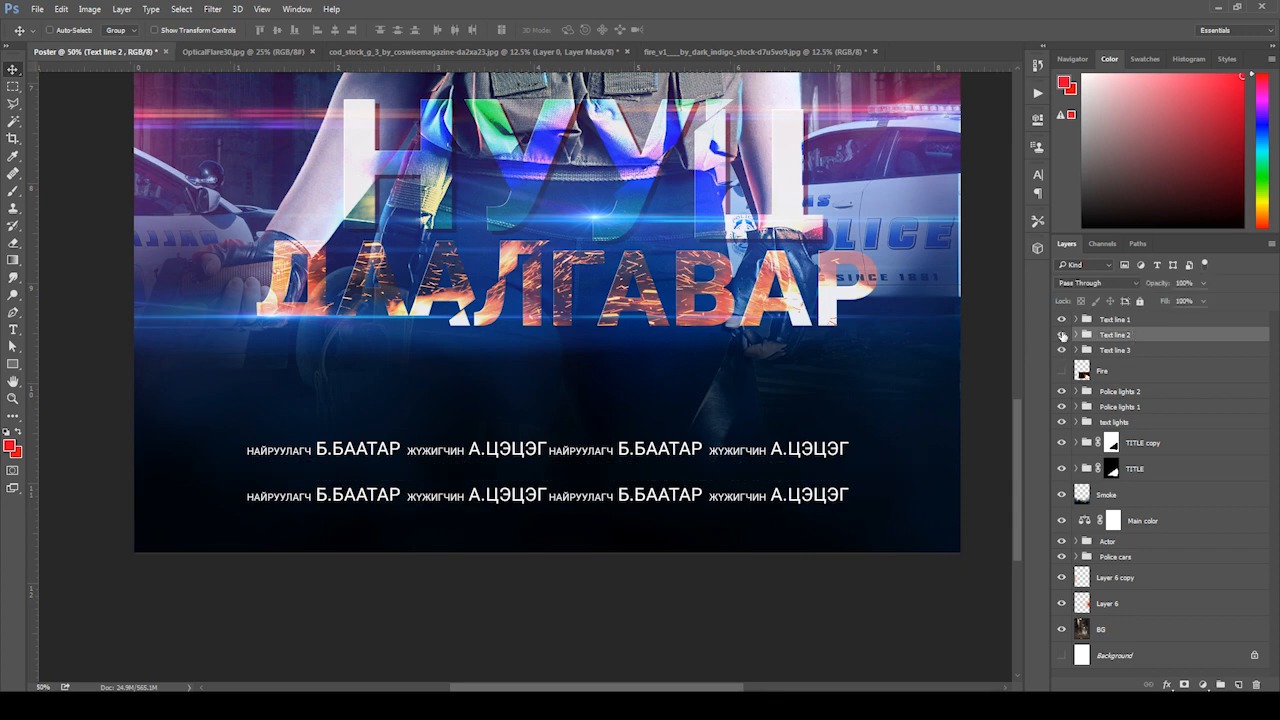
- Move the three credit row groups up together by about 0.28 in and centre them horizontally on the poster
{"action": "left_click", "coordinate": [1115, 350]}
{"action": "left_click", "coordinate": [1119, 321]}
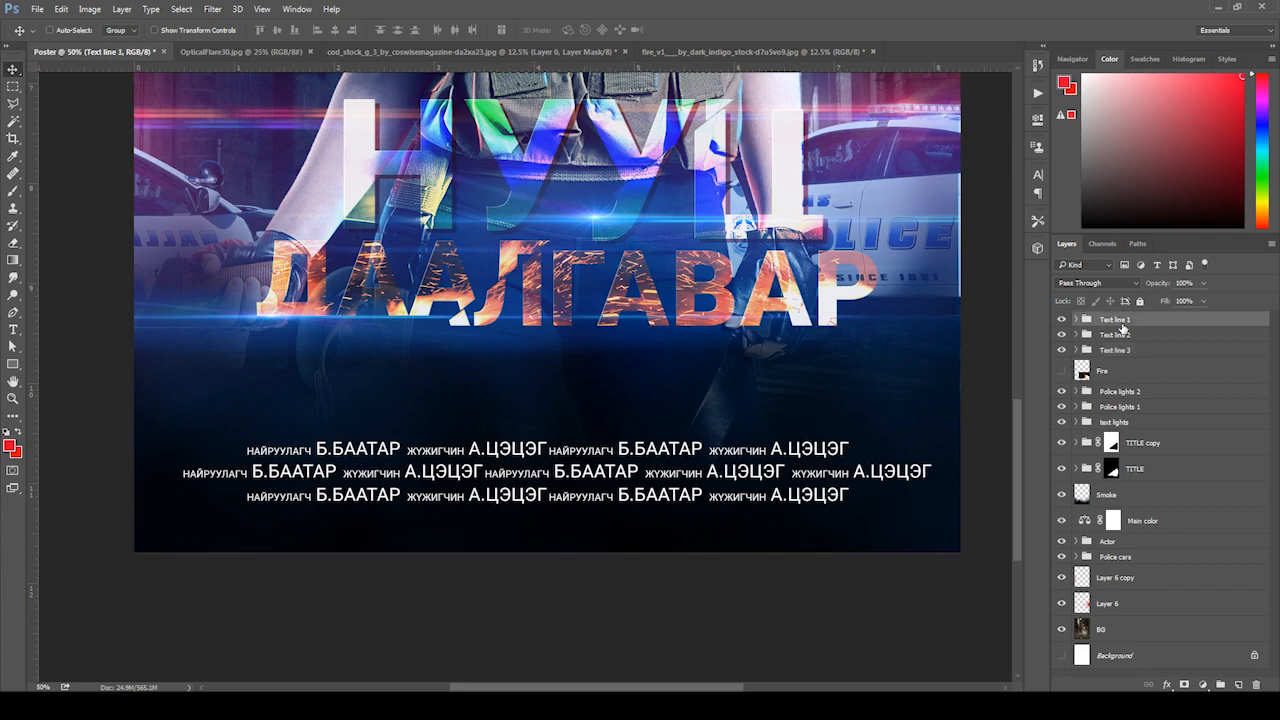
{"action": "left_click_drag", "start_coordinate": [711, 419], "coordinate": [711, 443]}
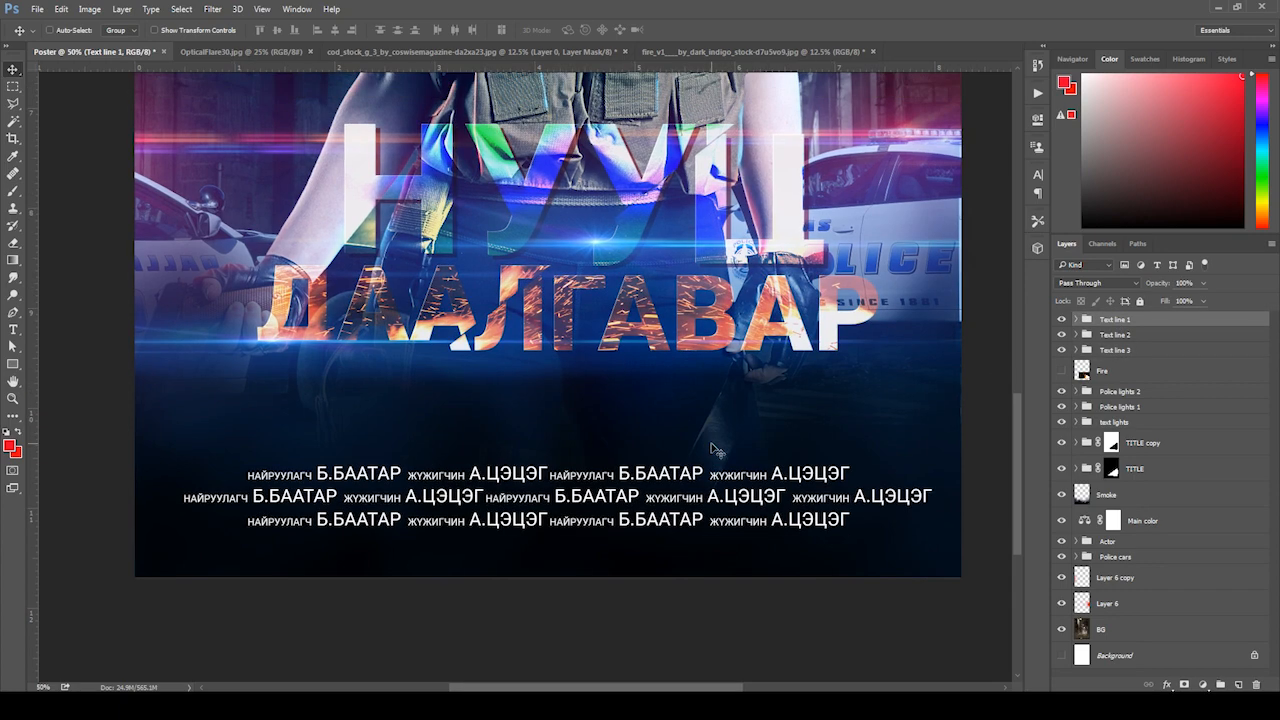
{"action": "key", "text": "ctrl+minus"}
{"action": "key", "text": "ctrl+minus"}
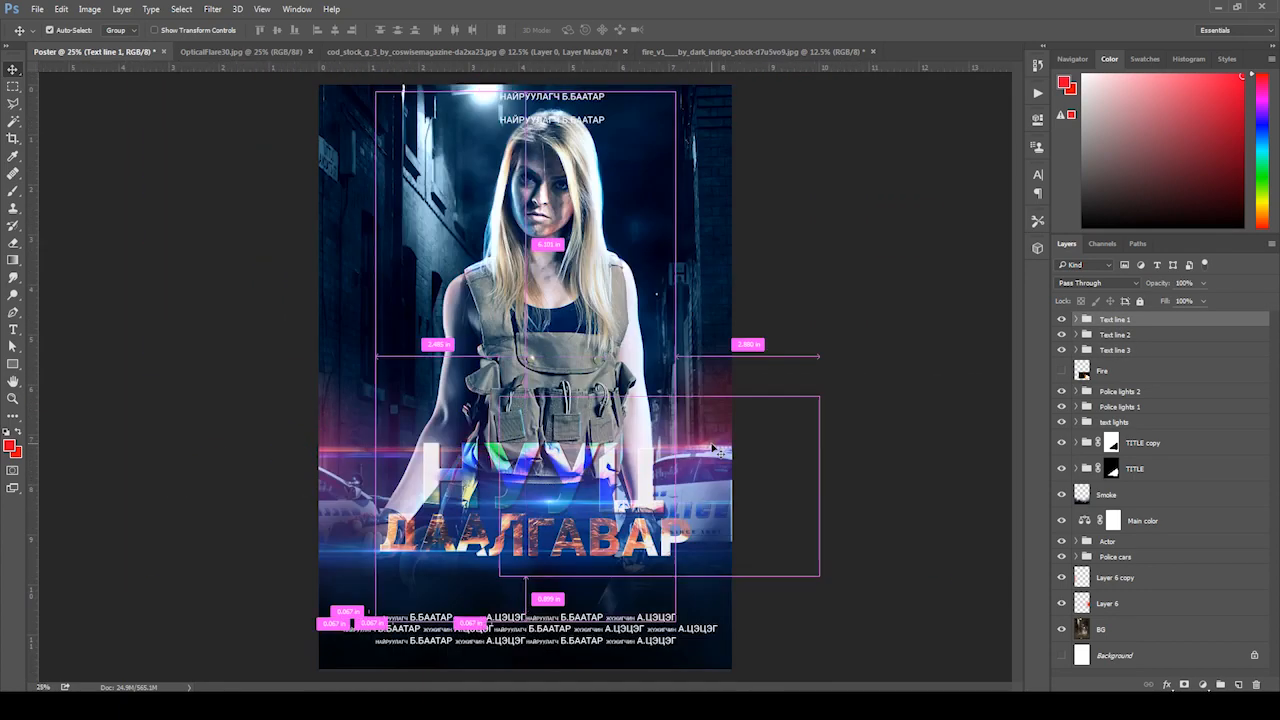
{"action": "key", "text": "ctrl+plus"}
{"action": "key", "text": "ctrl+minus"}
{"action": "key", "text": "ctrl+plus"}
{"action": "key", "text": "ctrl+plus"}
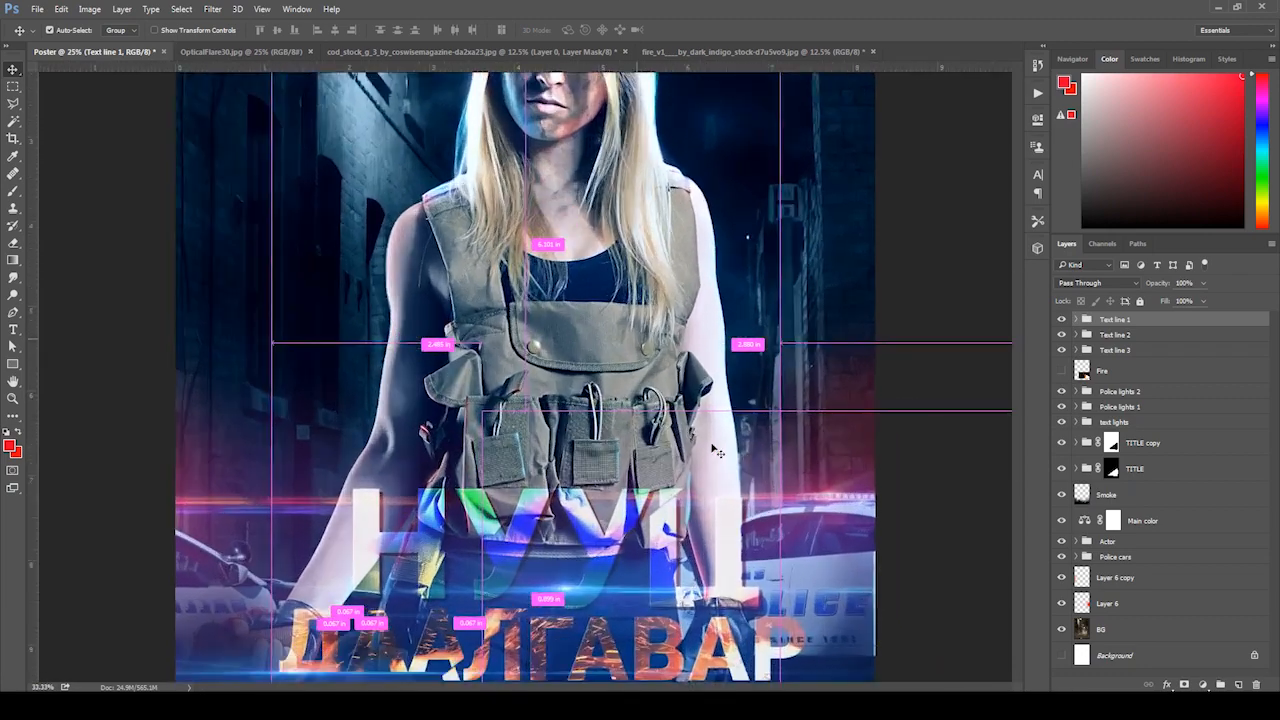
{"action": "left_click_drag", "start_coordinate": [711, 446], "coordinate": [743, 193]}
{"action": "left_click", "coordinate": [1115, 350], "text": "shift"}
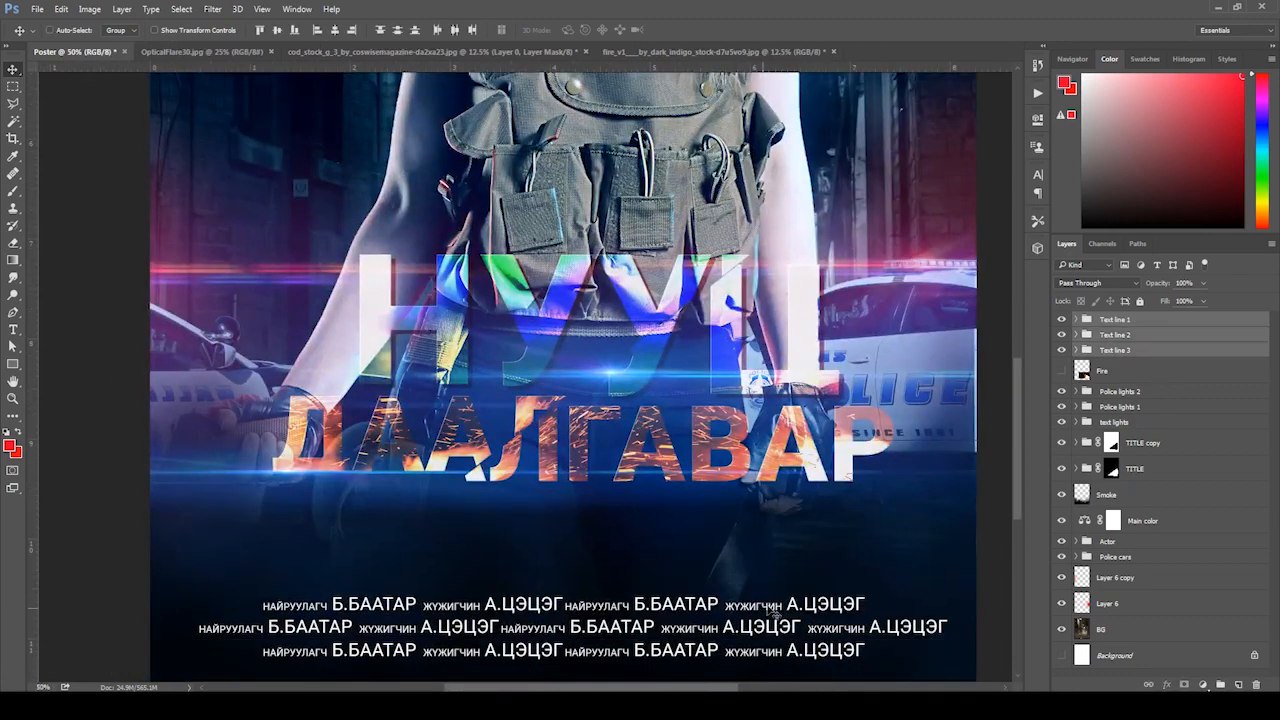
{"action": "left_click_drag", "start_coordinate": [738, 629], "coordinate": [735, 607]}
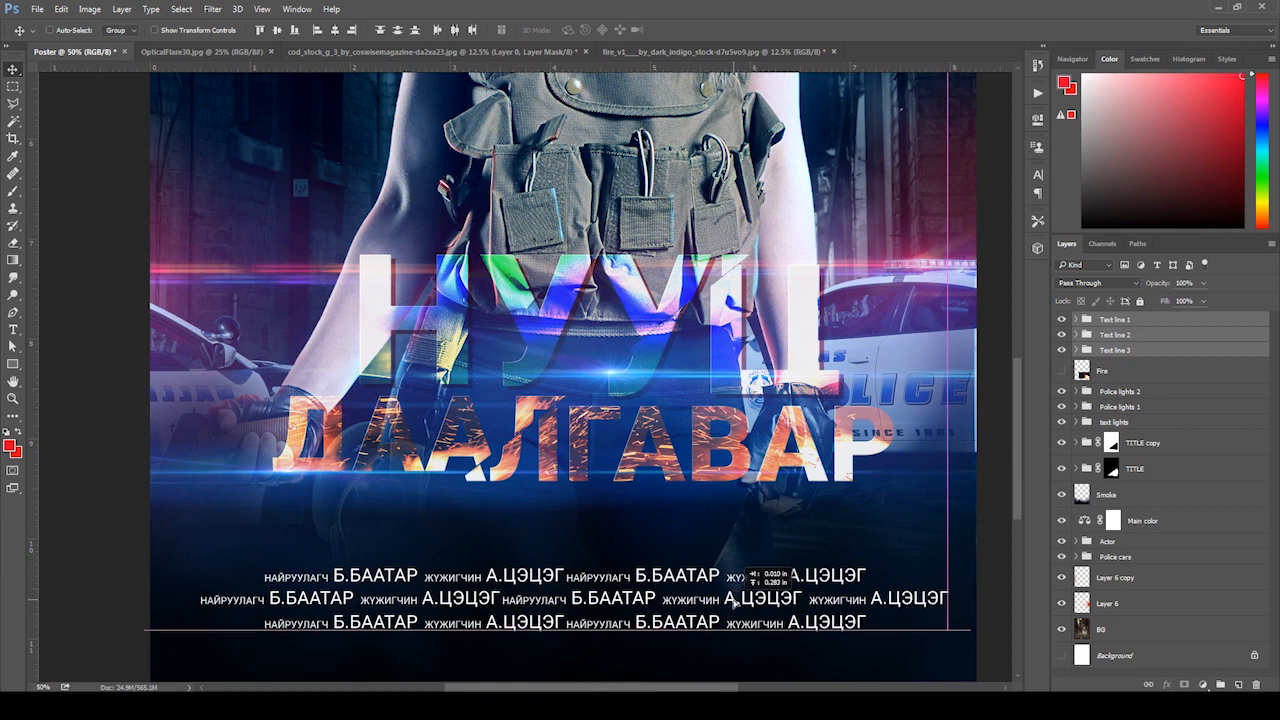
{"action": "left_click_drag", "start_coordinate": [801, 561], "coordinate": [816, 456]}
{"action": "left_click_drag", "start_coordinate": [776, 512], "coordinate": [765, 512]}
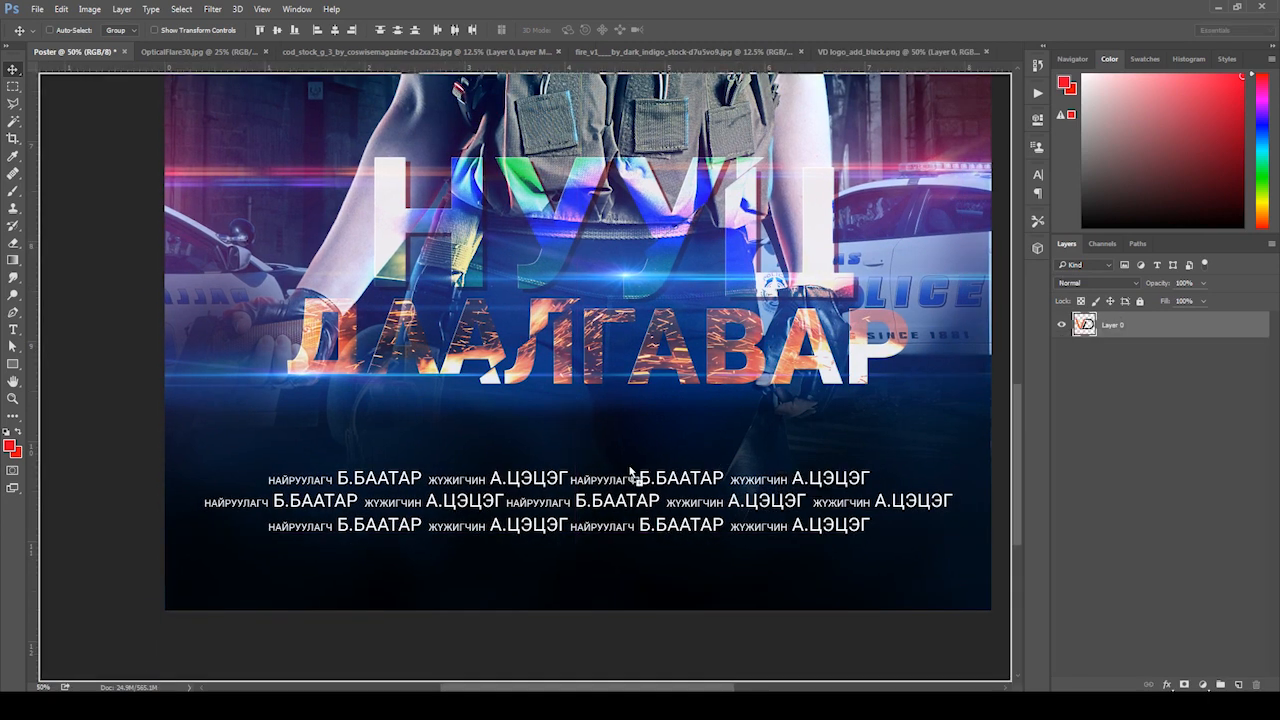
- Bring the VD logo into the poster and scale it down to a small mark just below the credit rows
{"action": "key", "text": "ctrl+v"}
{"action": "key", "text": "ctrl+t"}
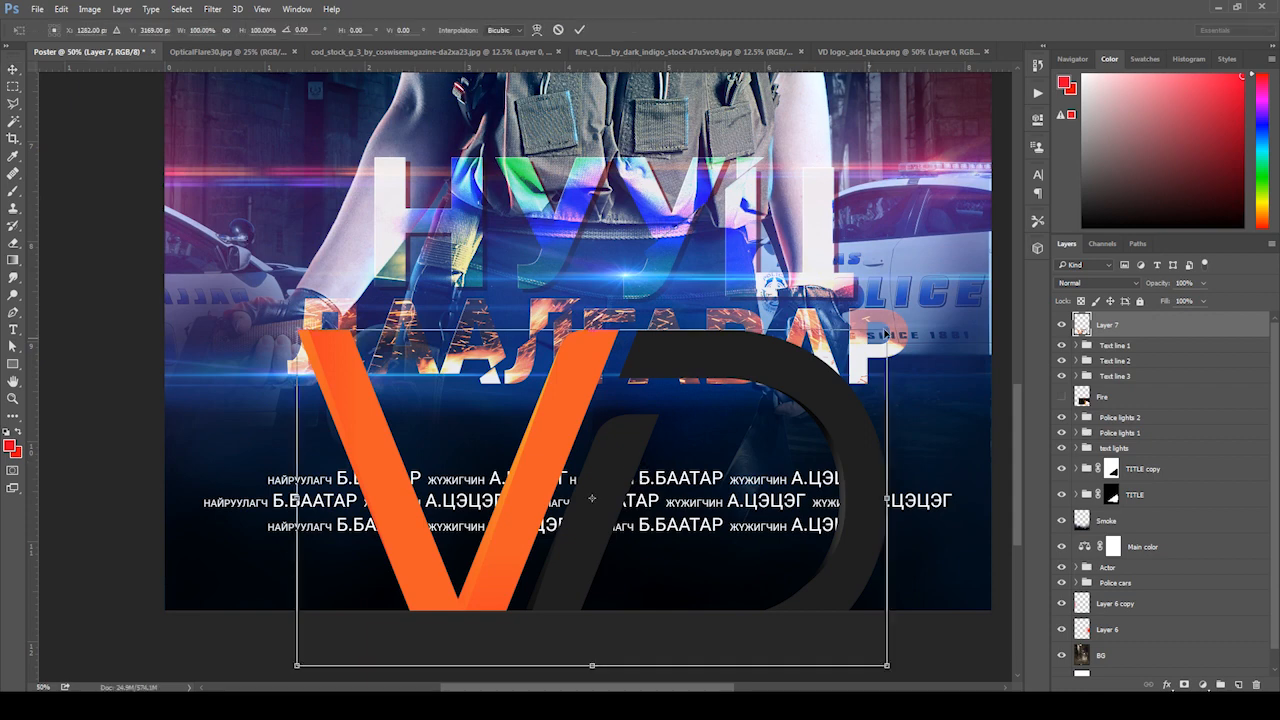
{"action": "left_click_drag", "start_coordinate": [890, 336], "coordinate": [444, 564]}
{"action": "key", "text": "Return"}
{"action": "key", "text": "ctrl+t"}
{"action": "key", "text": "Return"}
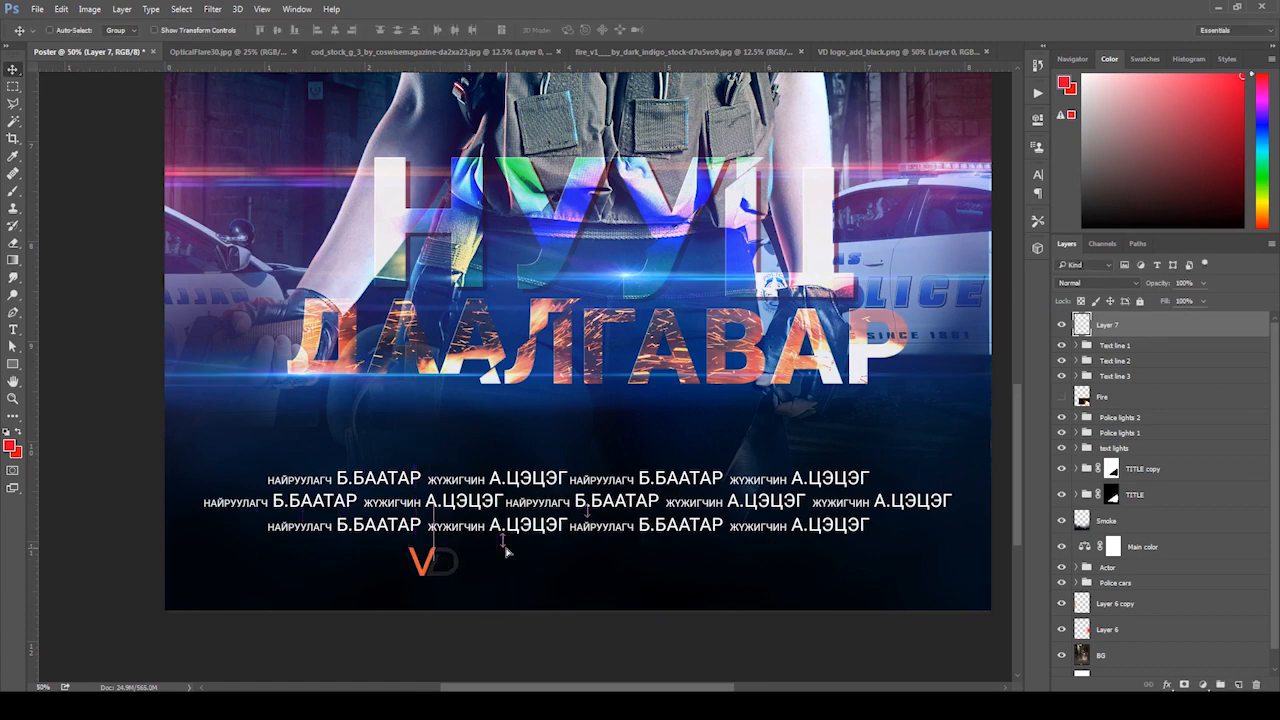
- Apply a white Color Overlay at 100% opacity to the logo layer and collapse its effects list
{"action": "right_click", "coordinate": [1133, 332]}
{"action": "left_click", "coordinate": [917, 391]}
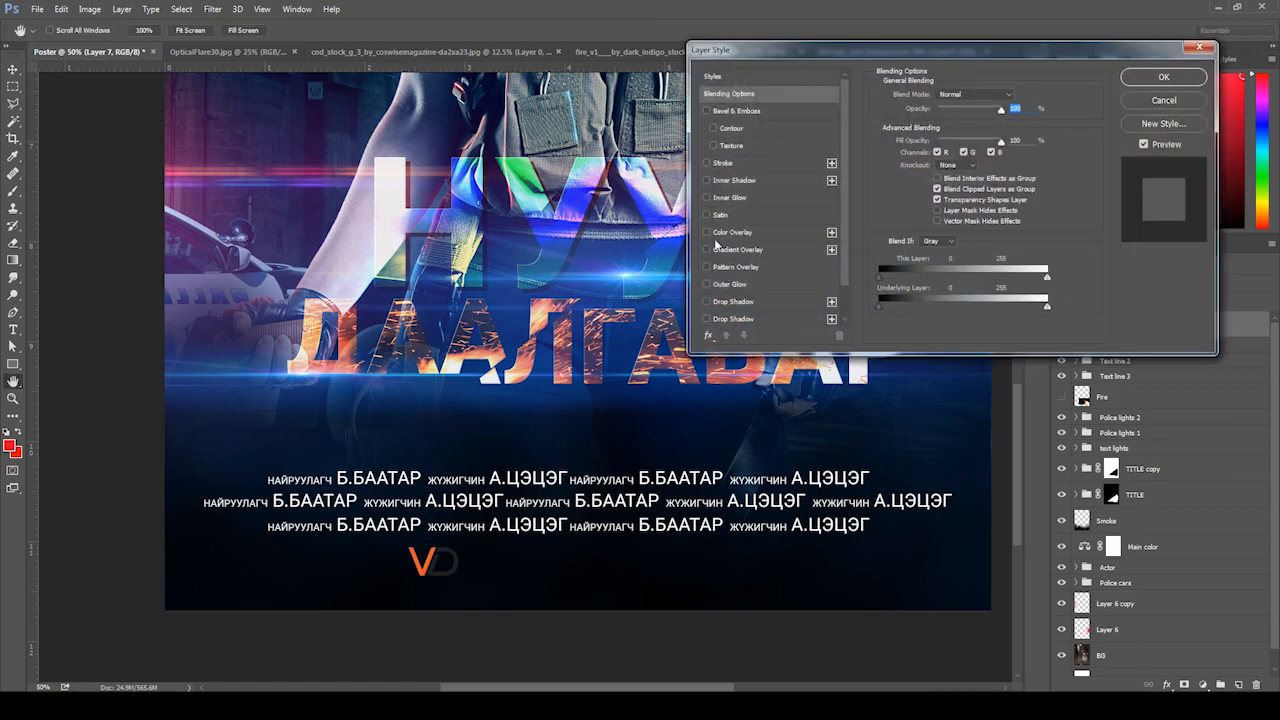
{"action": "left_click", "coordinate": [716, 234]}
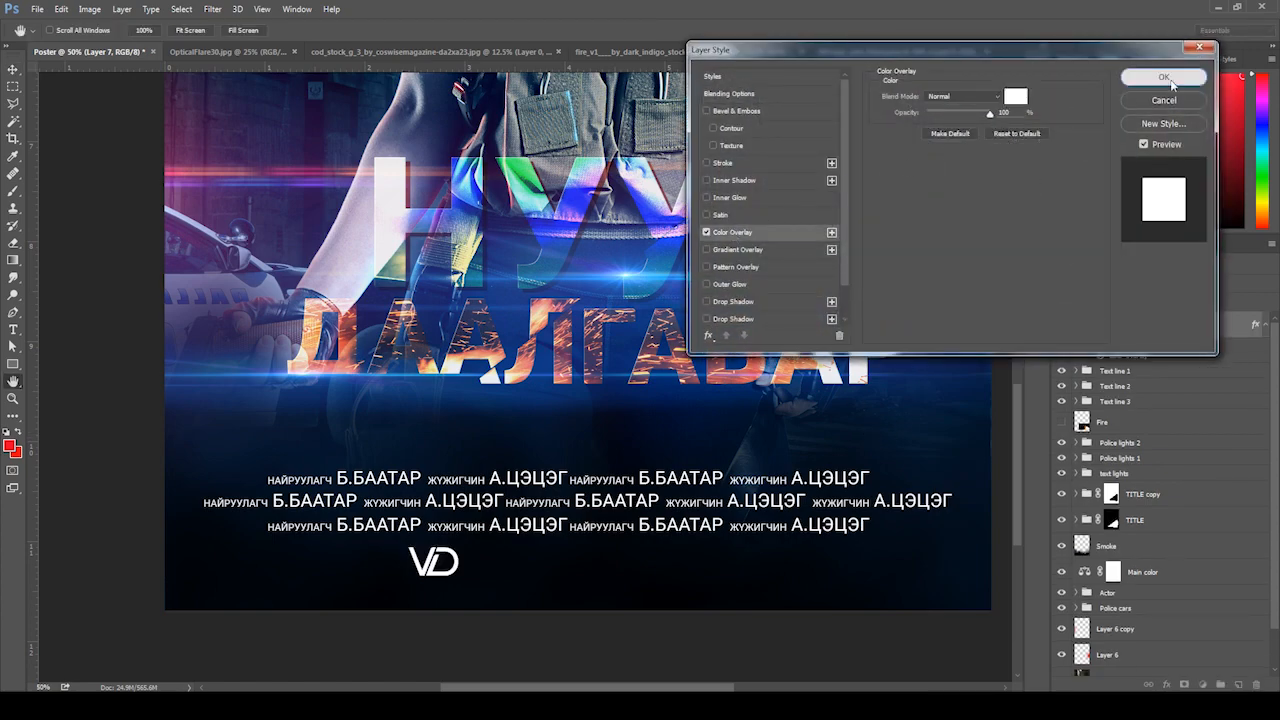
{"action": "left_click", "coordinate": [1163, 77]}
{"action": "left_click", "coordinate": [1265, 327]}
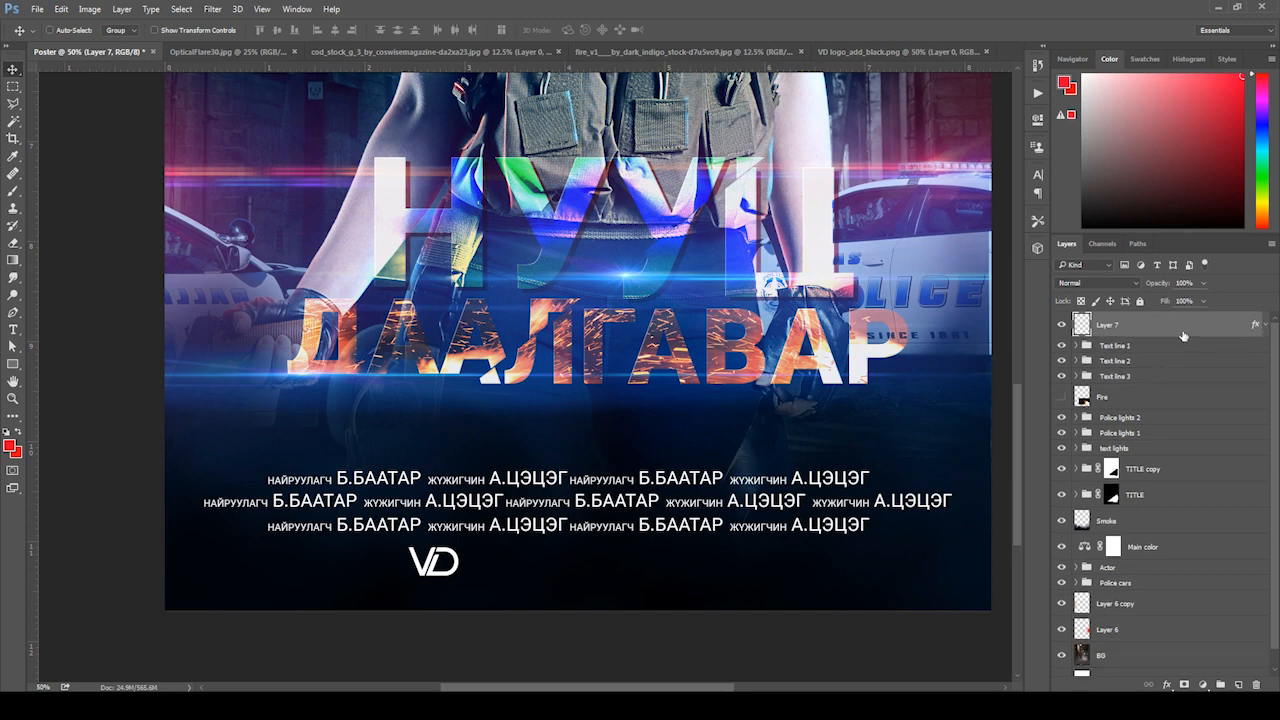
- Move the white logo to the poster's centre below the credit rows and scale it down slightly
{"action": "left_click_drag", "start_coordinate": [470, 561], "coordinate": [597, 574]}
{"action": "key", "text": "ctrl+t"}
{"action": "key", "text": "Return"}
{"action": "key", "text": "ctrl+0"}
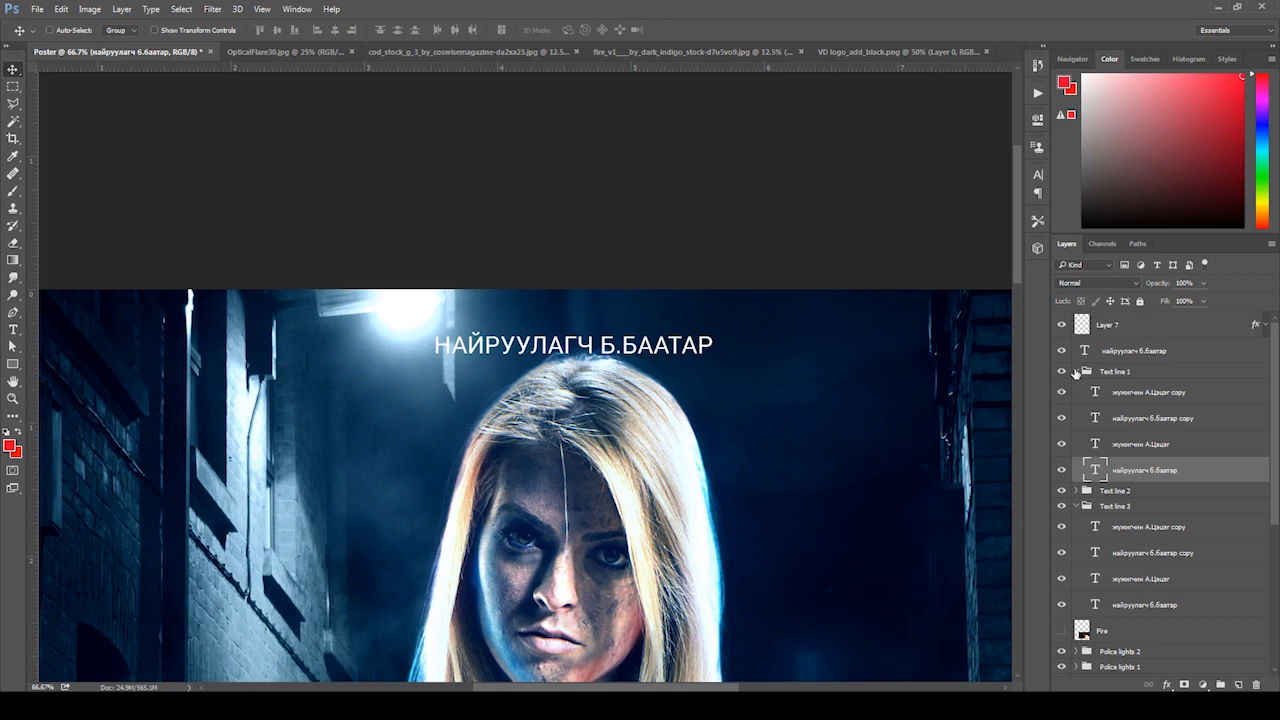
- Collapse the Text line 1 and Text line 3 groups and move the top director credit to the poster's upper-right corner
{"action": "left_click", "coordinate": [1072, 372]}
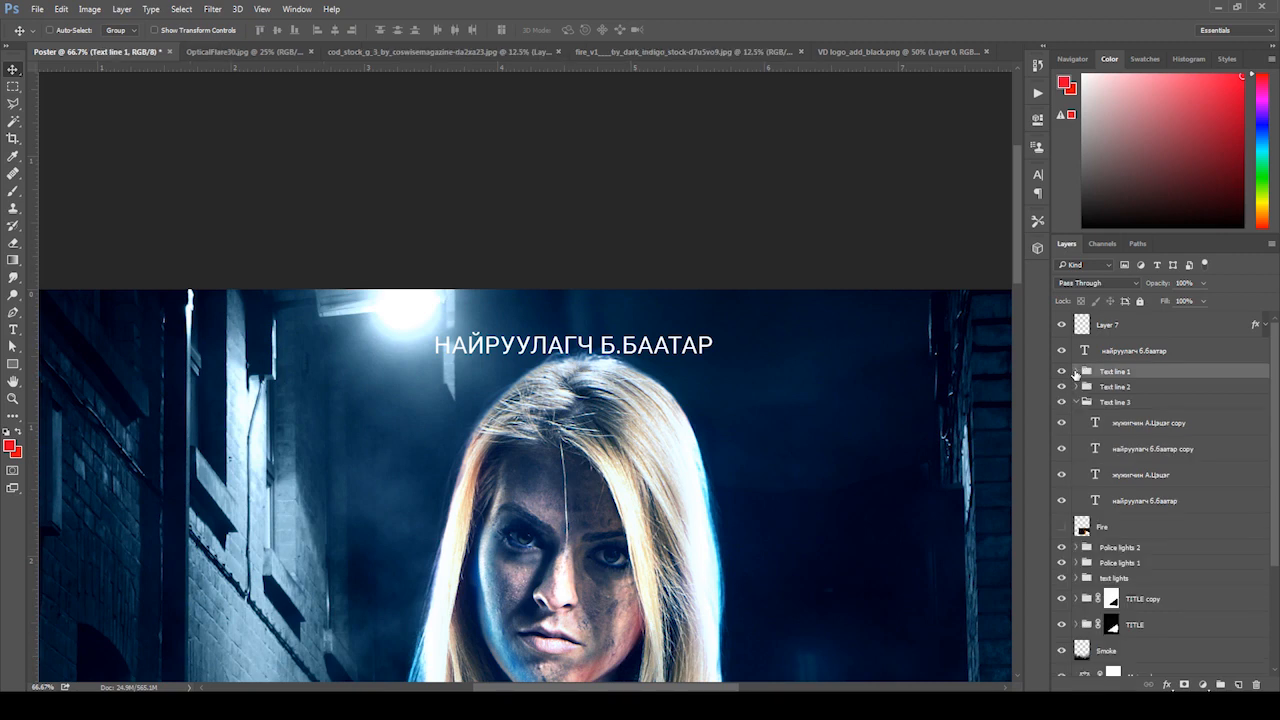
{"action": "left_click", "coordinate": [1077, 403]}
{"action": "left_click", "coordinate": [1101, 358]}
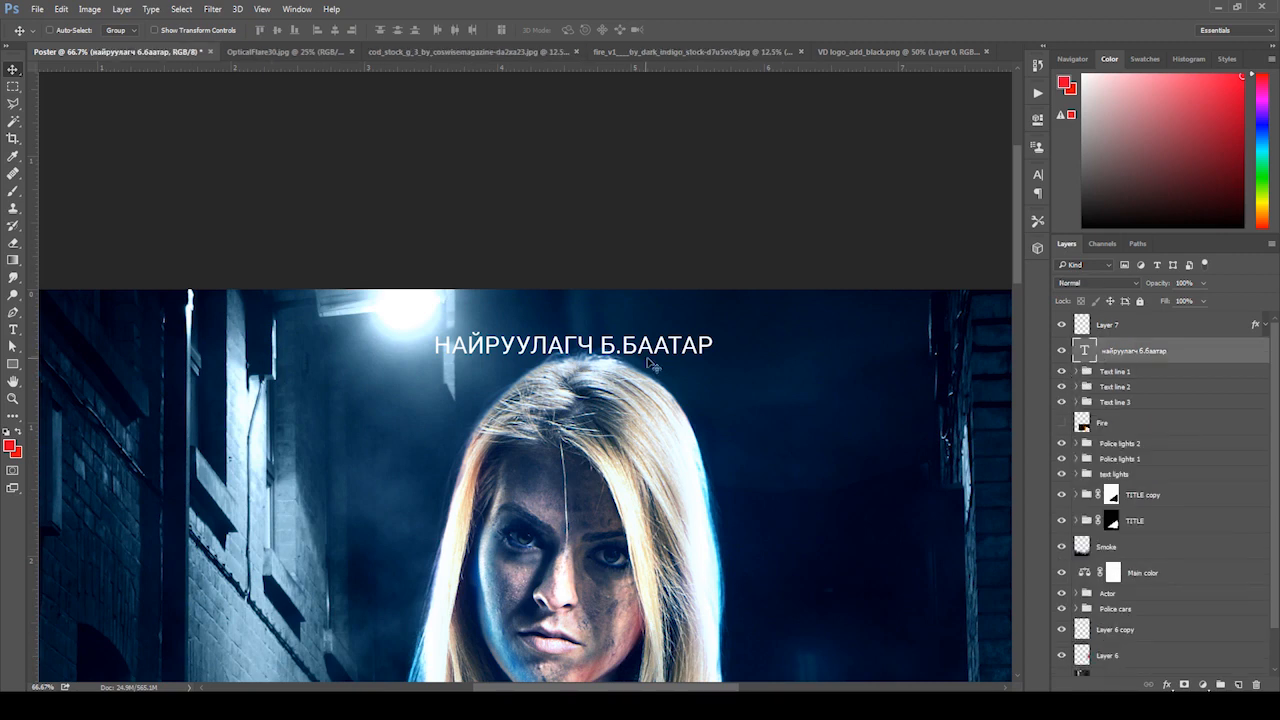
{"action": "left_click_drag", "start_coordinate": [636, 330], "coordinate": [842, 332]}
{"action": "key", "text": "space"}
{"action": "left_click_drag", "start_coordinate": [840, 332], "coordinate": [707, 318]}
{"action": "key", "text": "ctrl+0"}
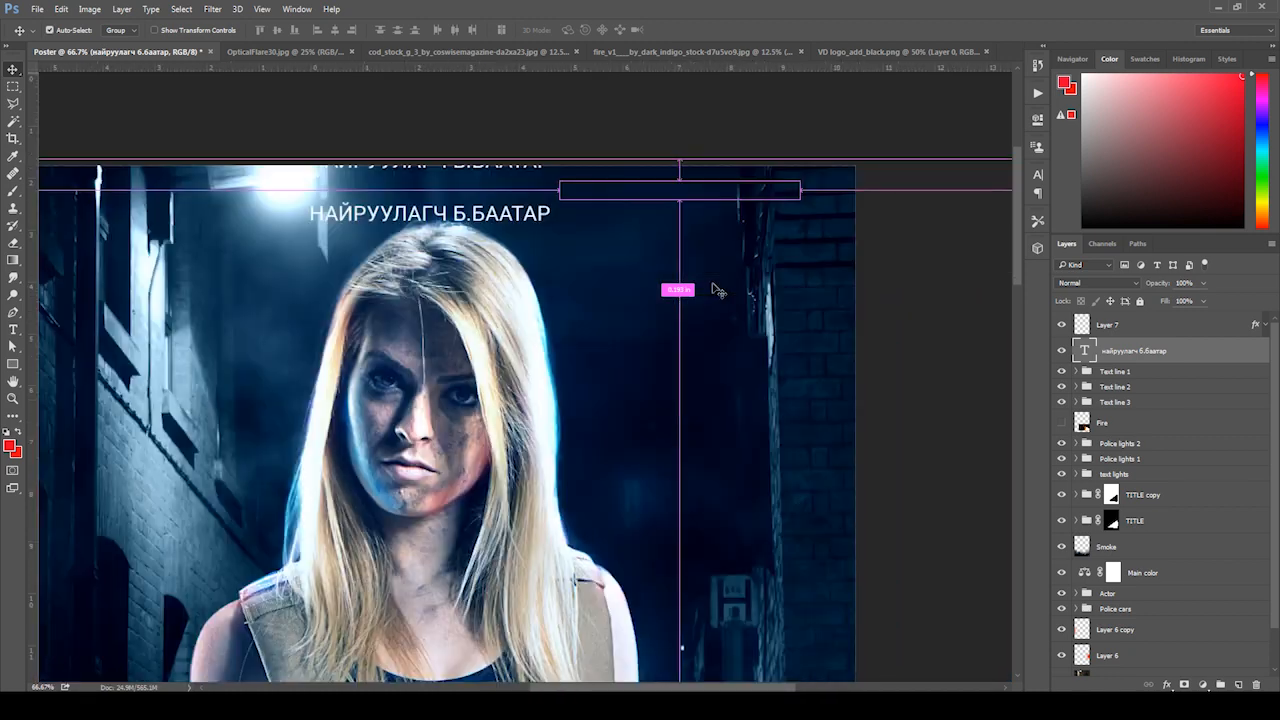
{"action": "key", "text": "ctrl+minus"}
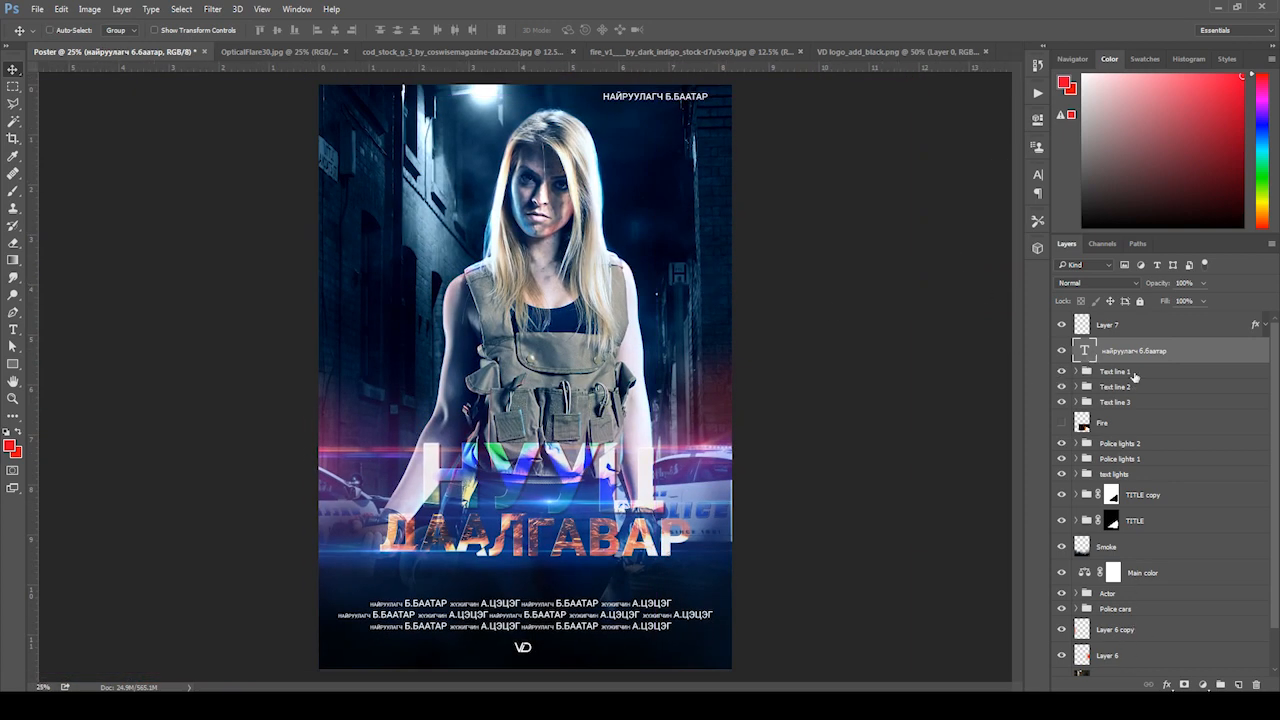
- Select the VD logo layer with the whole poster in view
{"action": "left_click", "coordinate": [1120, 334]}
{"action": "key", "text": "ctrl+minus"}
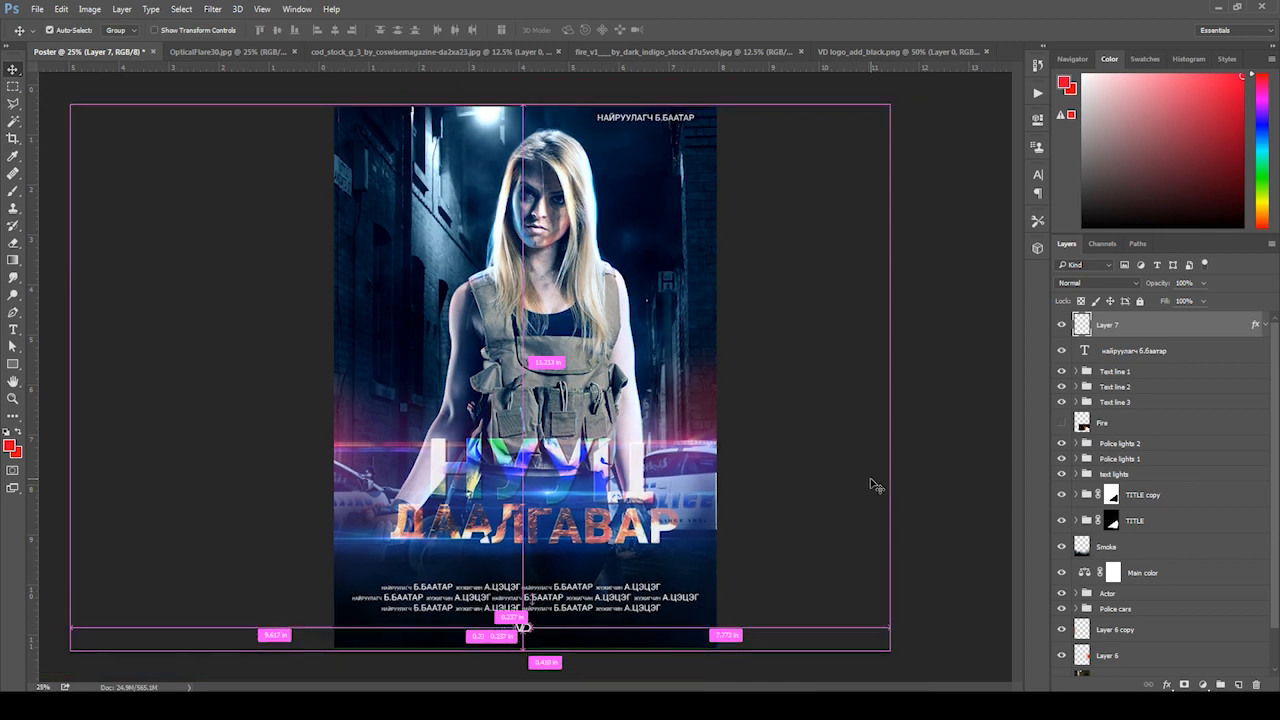